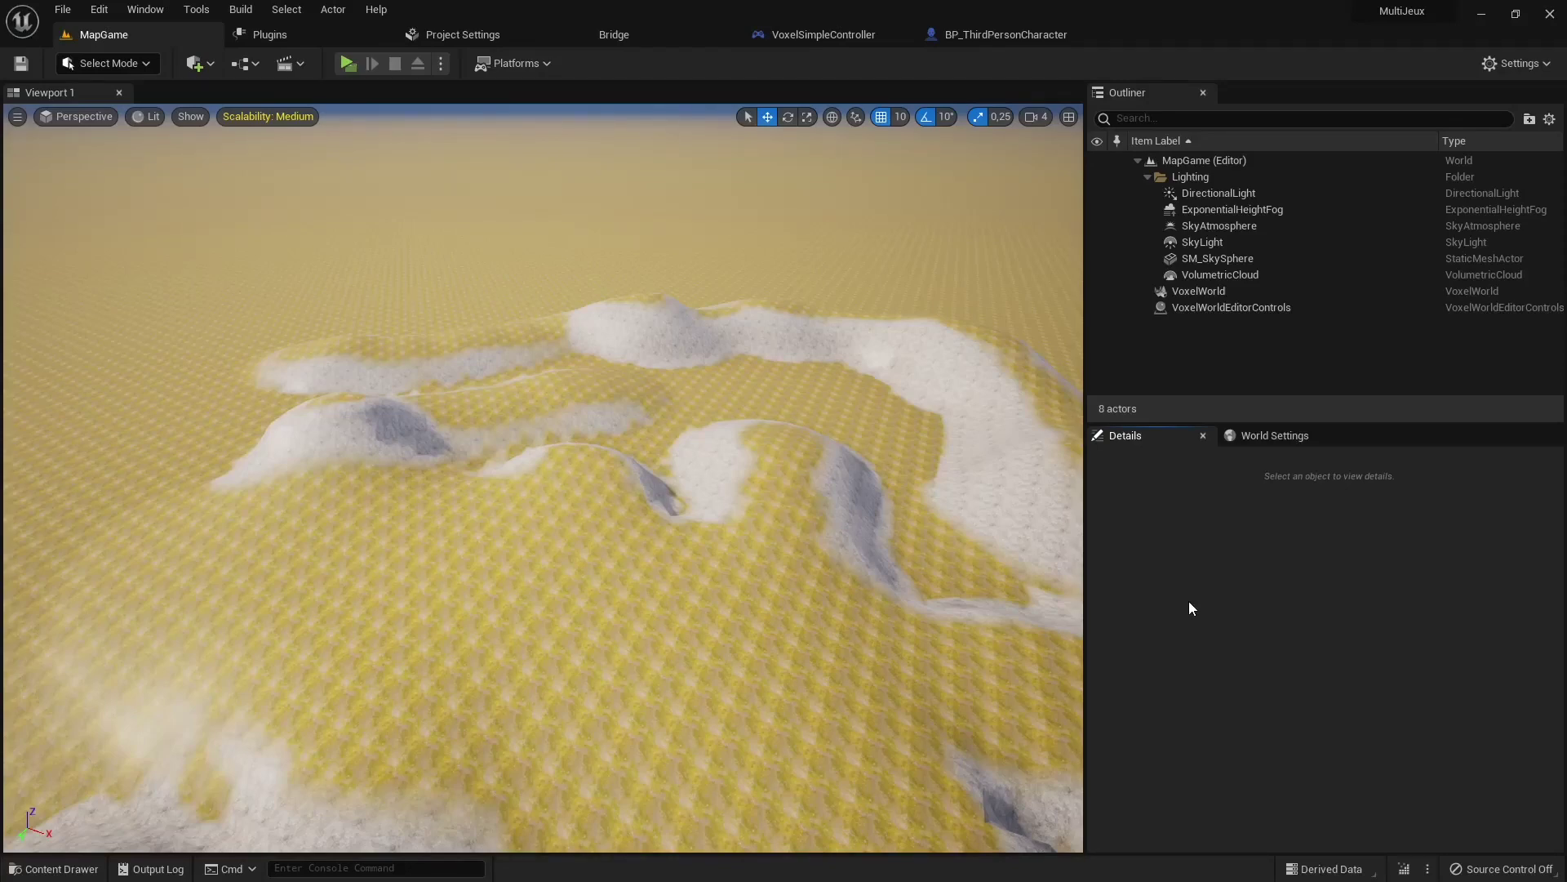
# Step: Start a standalone play test and sculpt mounds into the terrain
pyautogui.click(349, 64)
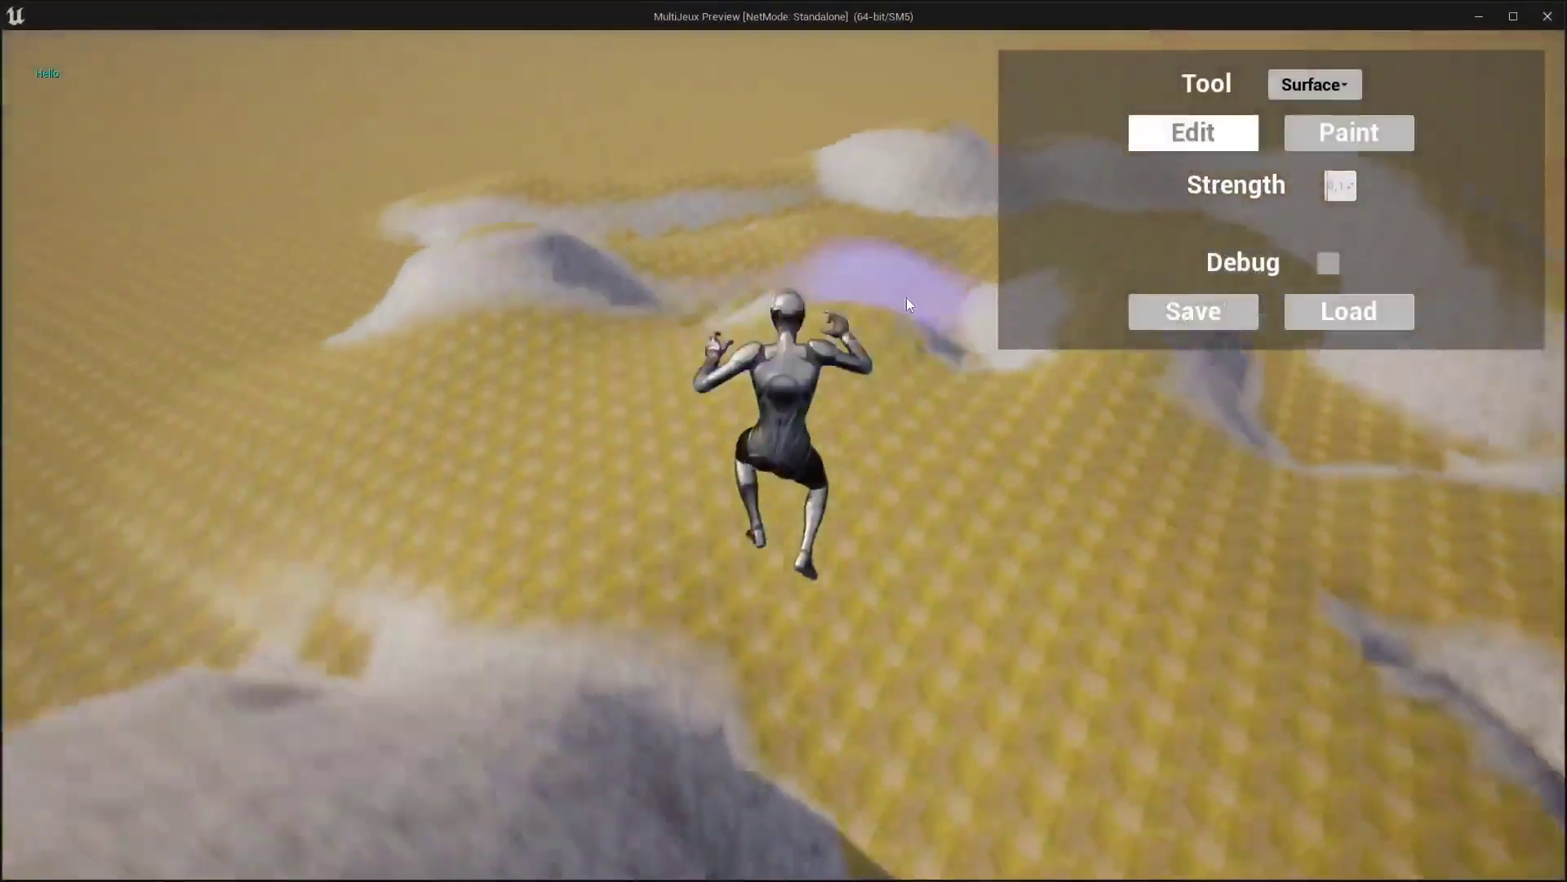
pyautogui.press('w')
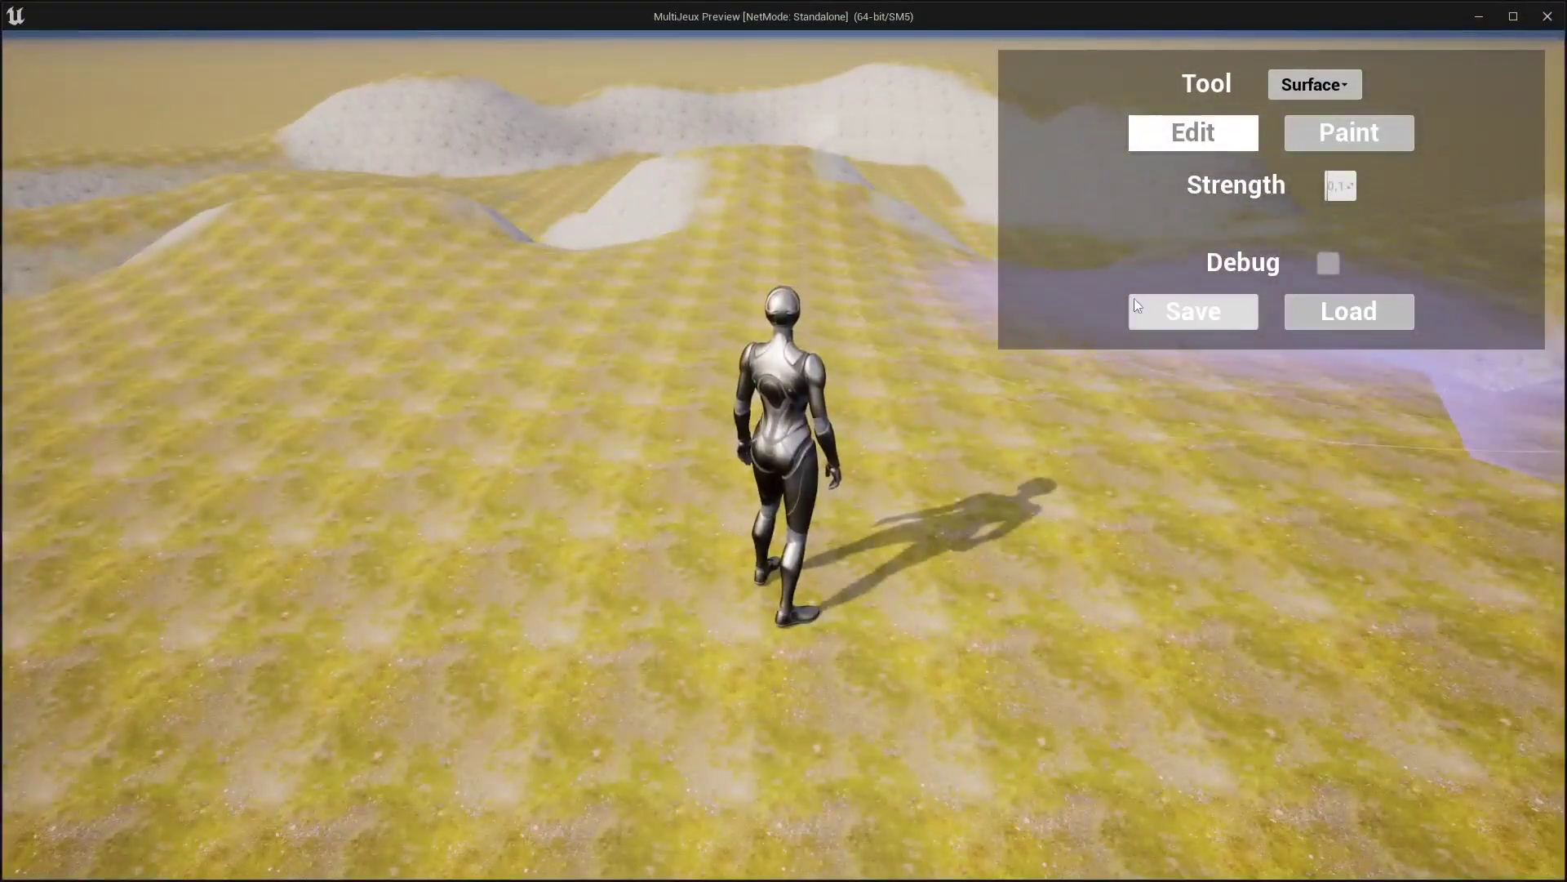
pyautogui.moveTo(1137, 305); pyautogui.dragTo(627, 105, button='right')
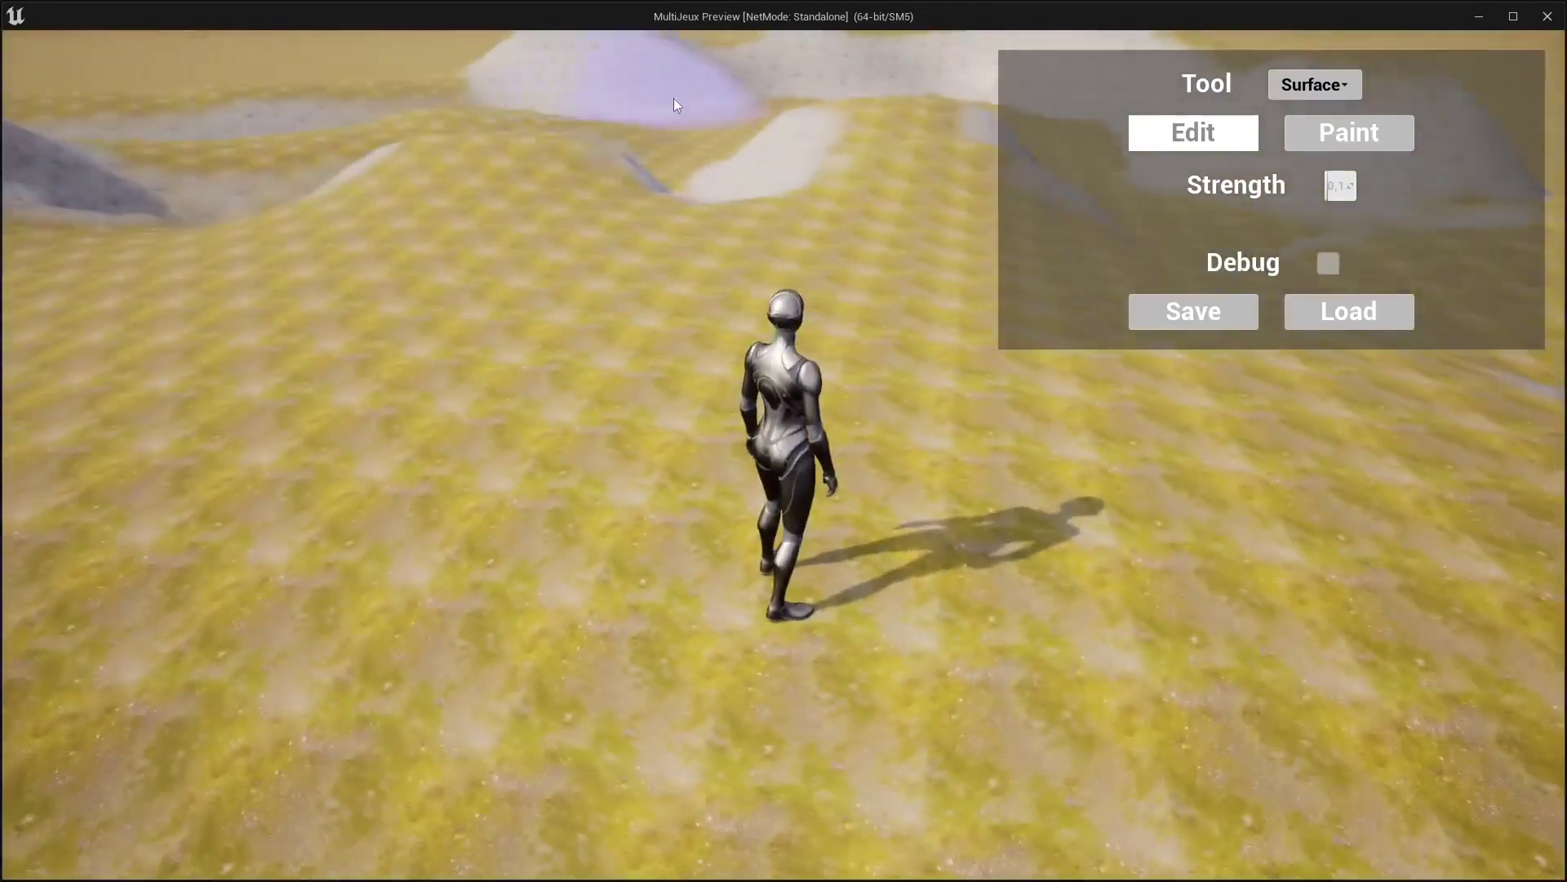
pyautogui.moveTo(682, 108)
pyautogui.mouseDown()
pyautogui.moveTo(575, 88)
pyautogui.moveTo(442, 95)
pyautogui.mouseUp()
pyautogui.moveTo(443, 95); pyautogui.dragTo(944, 102, button='right')
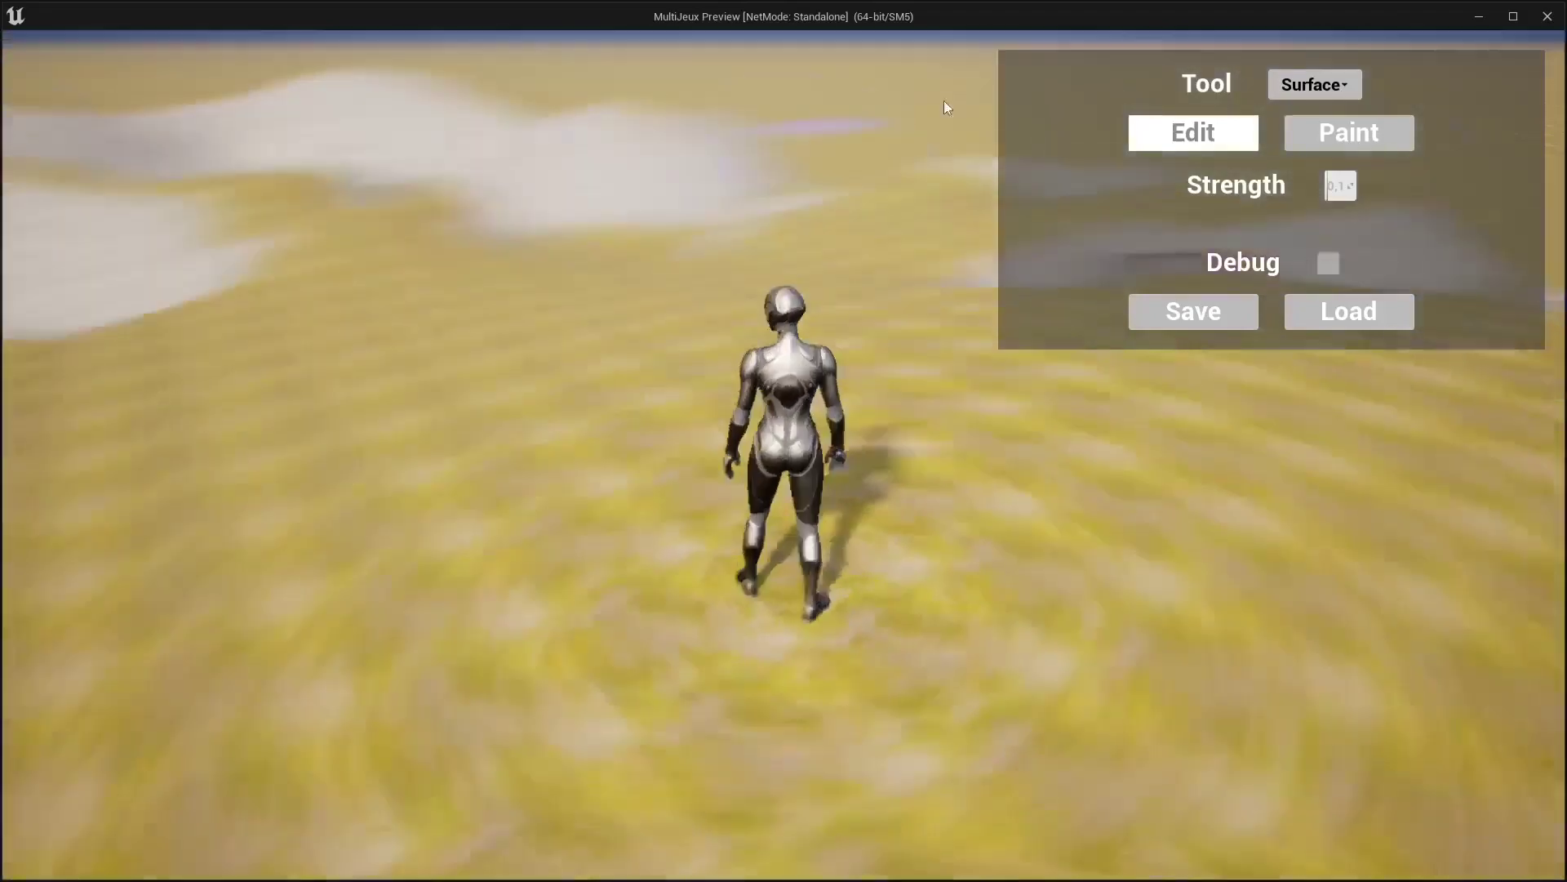
# Step: Test saving the world, adding mounds and loading to revert them, then leave the preview
pyautogui.click(1200, 312)
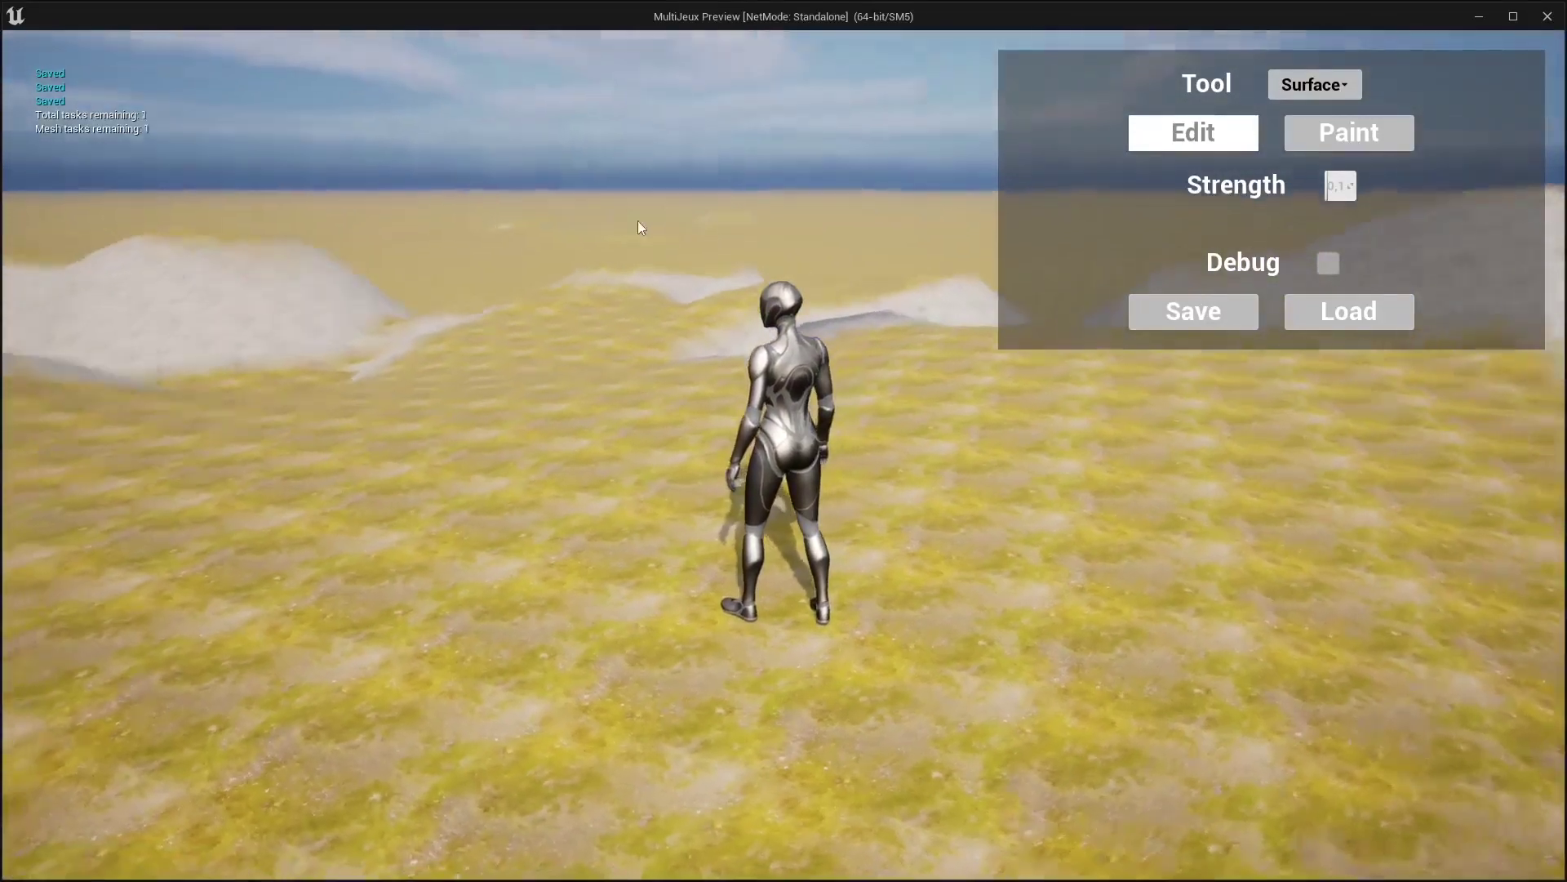
pyautogui.moveTo(638, 221); pyautogui.dragTo(622, 227)
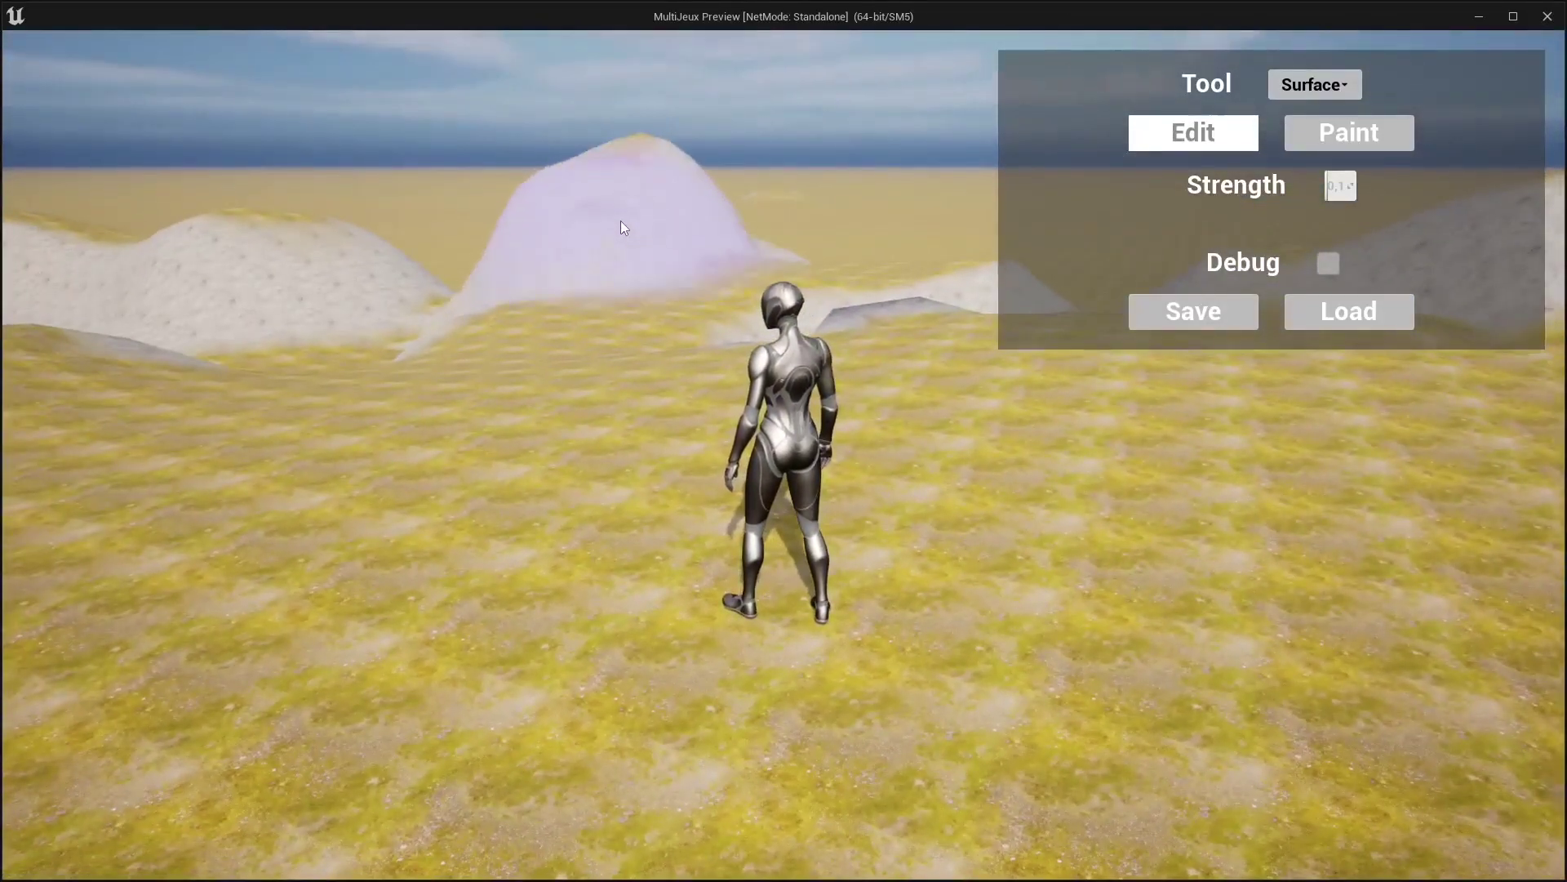
pyautogui.click(1325, 311)
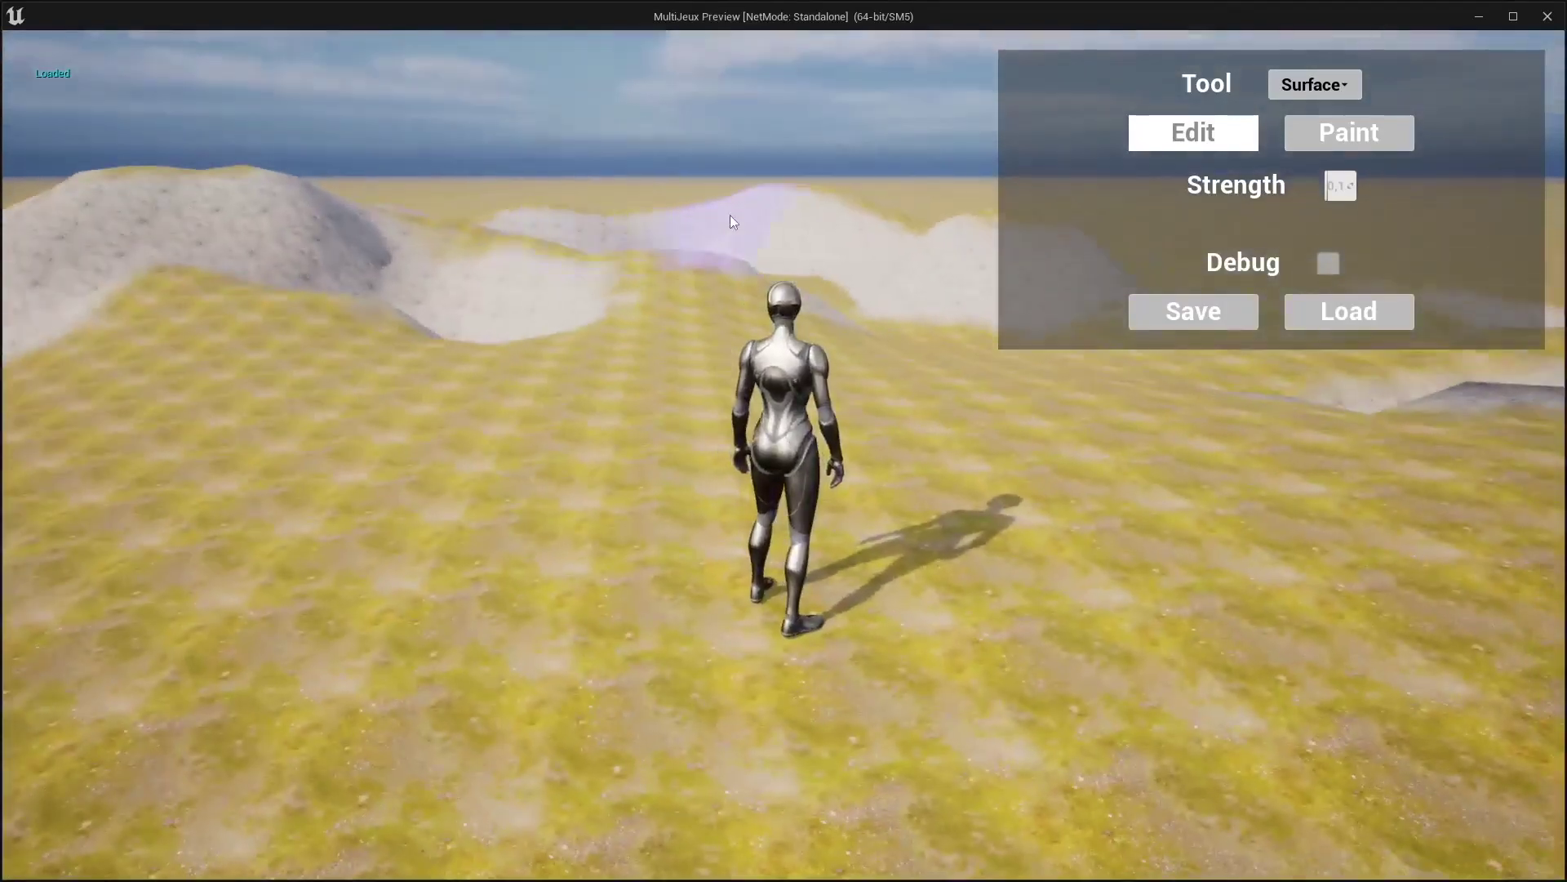
pyautogui.moveTo(731, 217); pyautogui.dragTo(730, 218)
pyautogui.click(1343, 319)
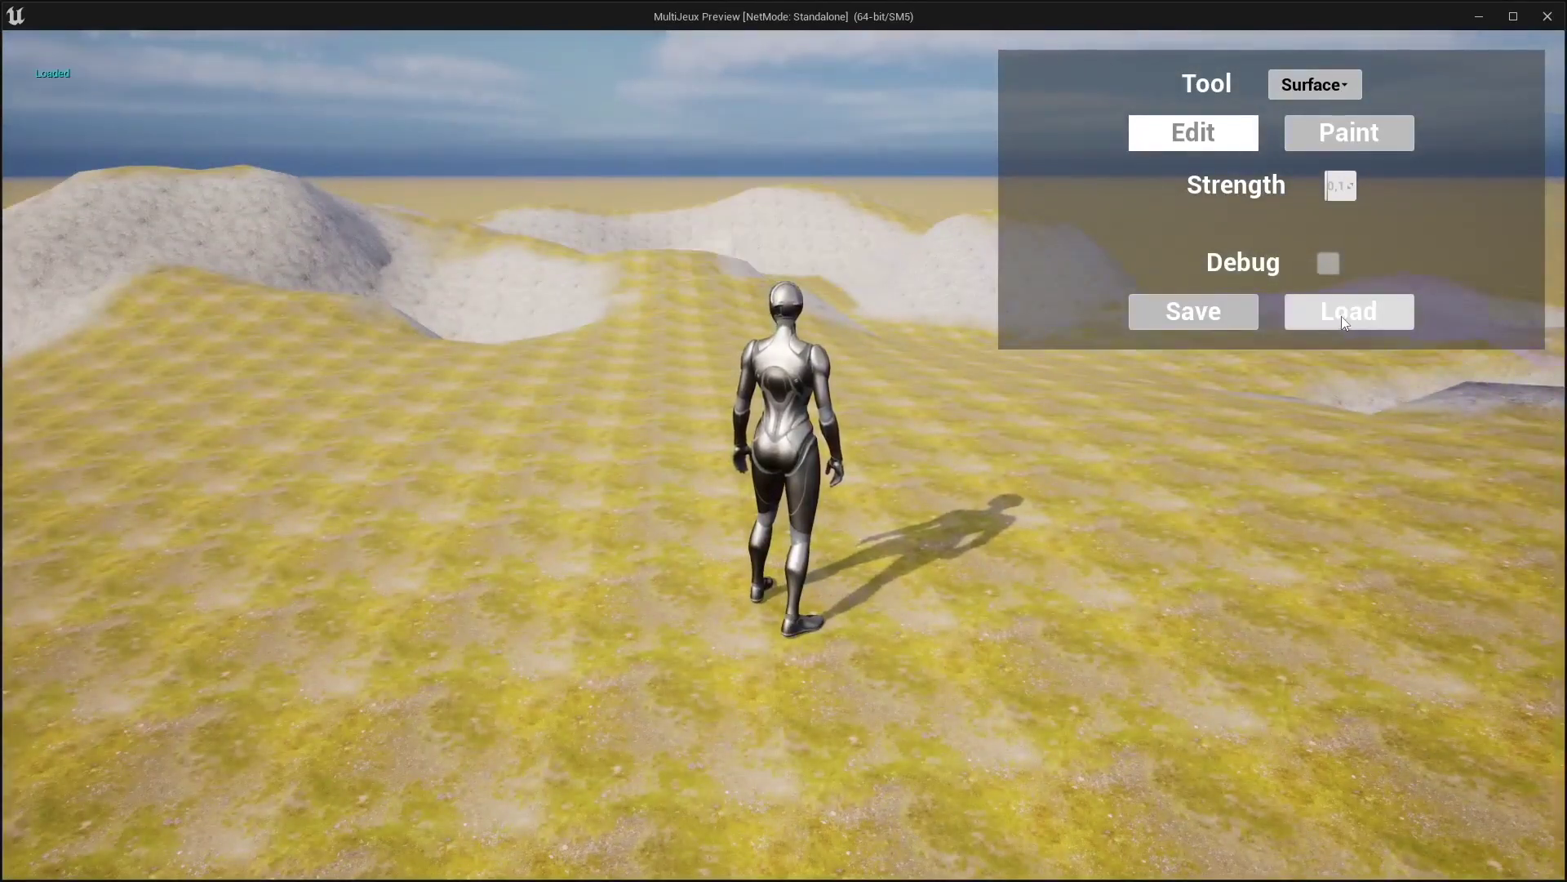
pyautogui.moveTo(778, 207); pyautogui.dragTo(779, 208)
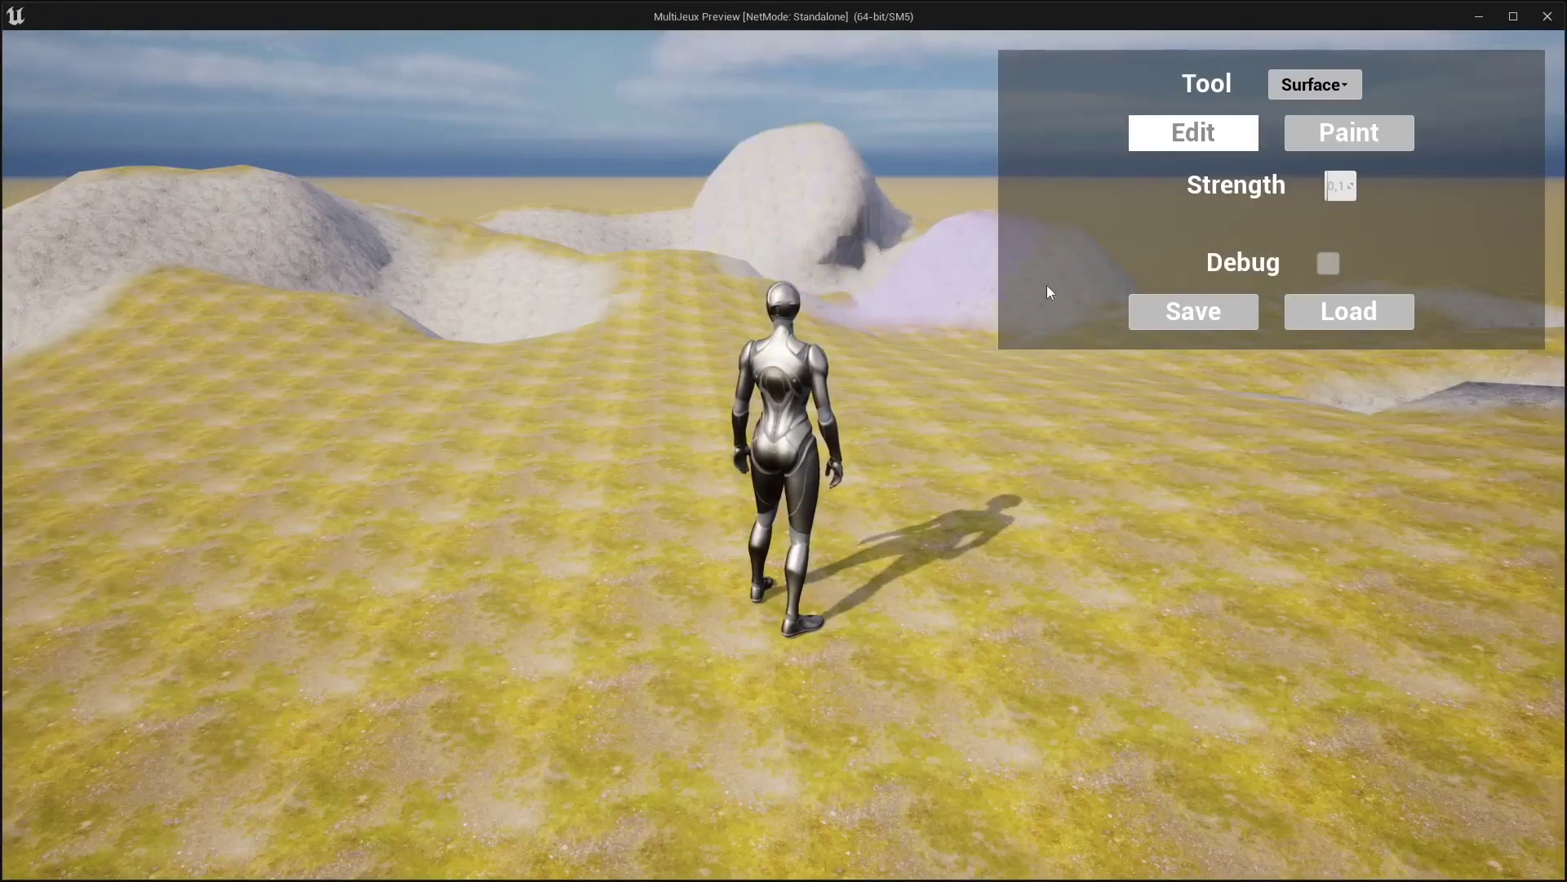
pyautogui.click(1192, 312)
pyautogui.moveTo(525, 217); pyautogui.dragTo(526, 217)
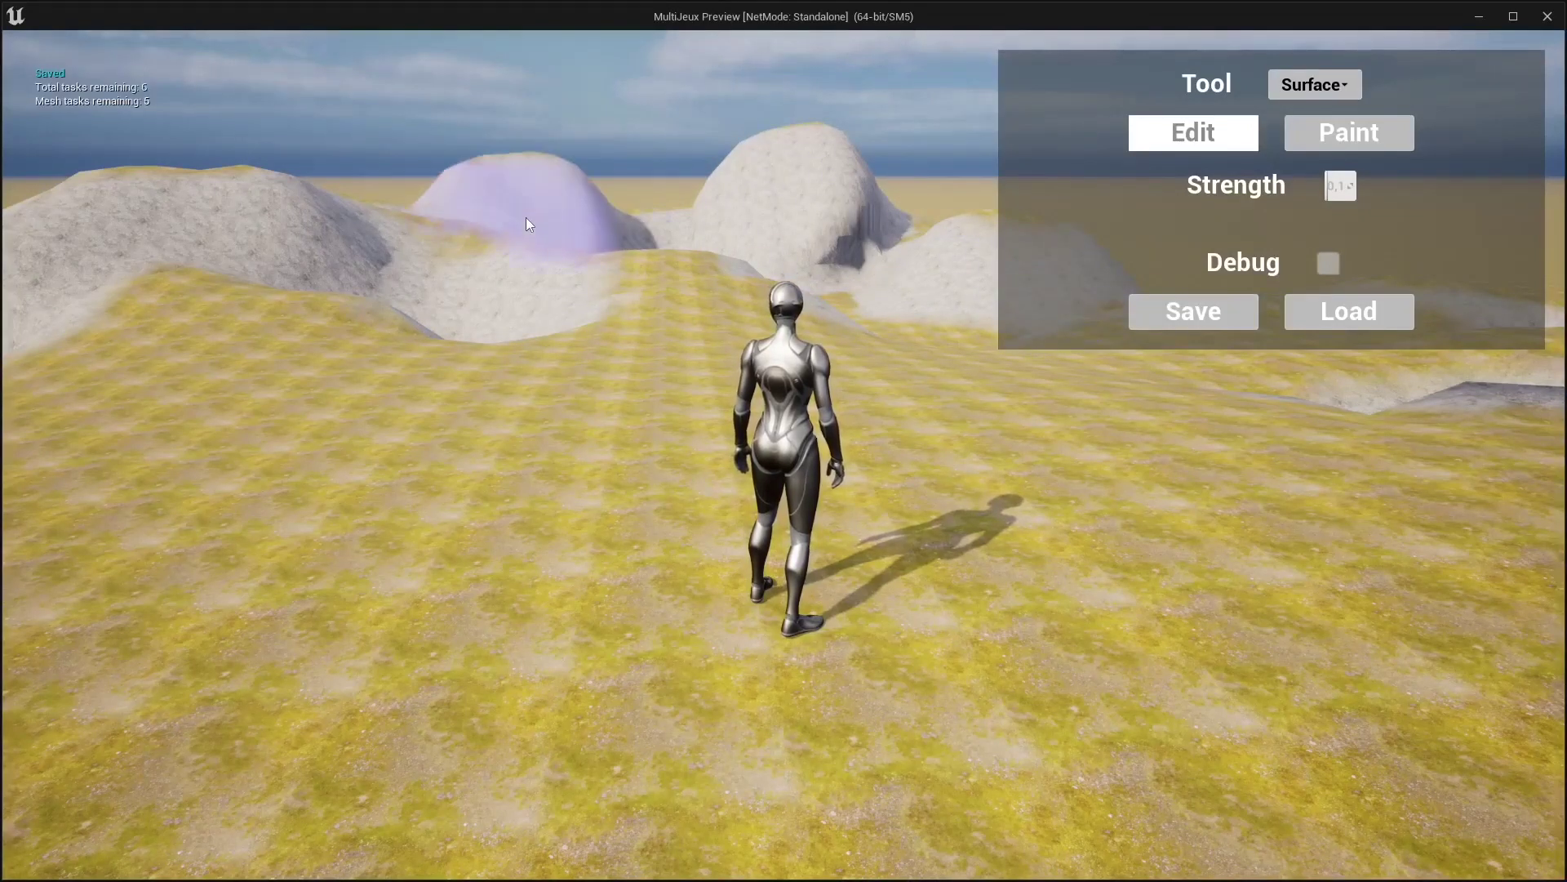
pyautogui.click(1325, 310)
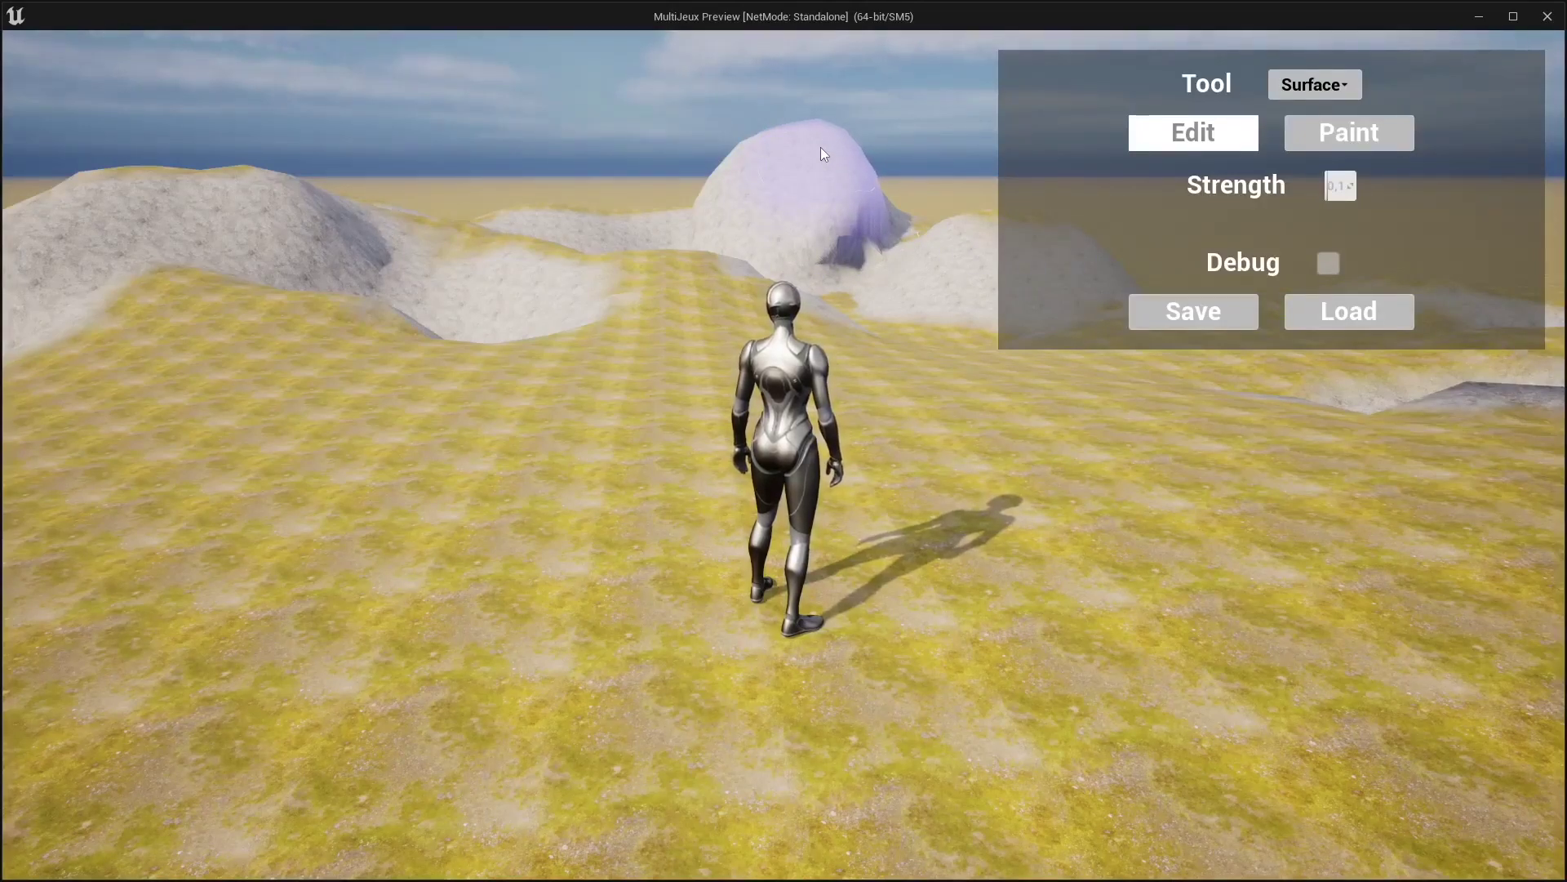
pyautogui.press('Escape')
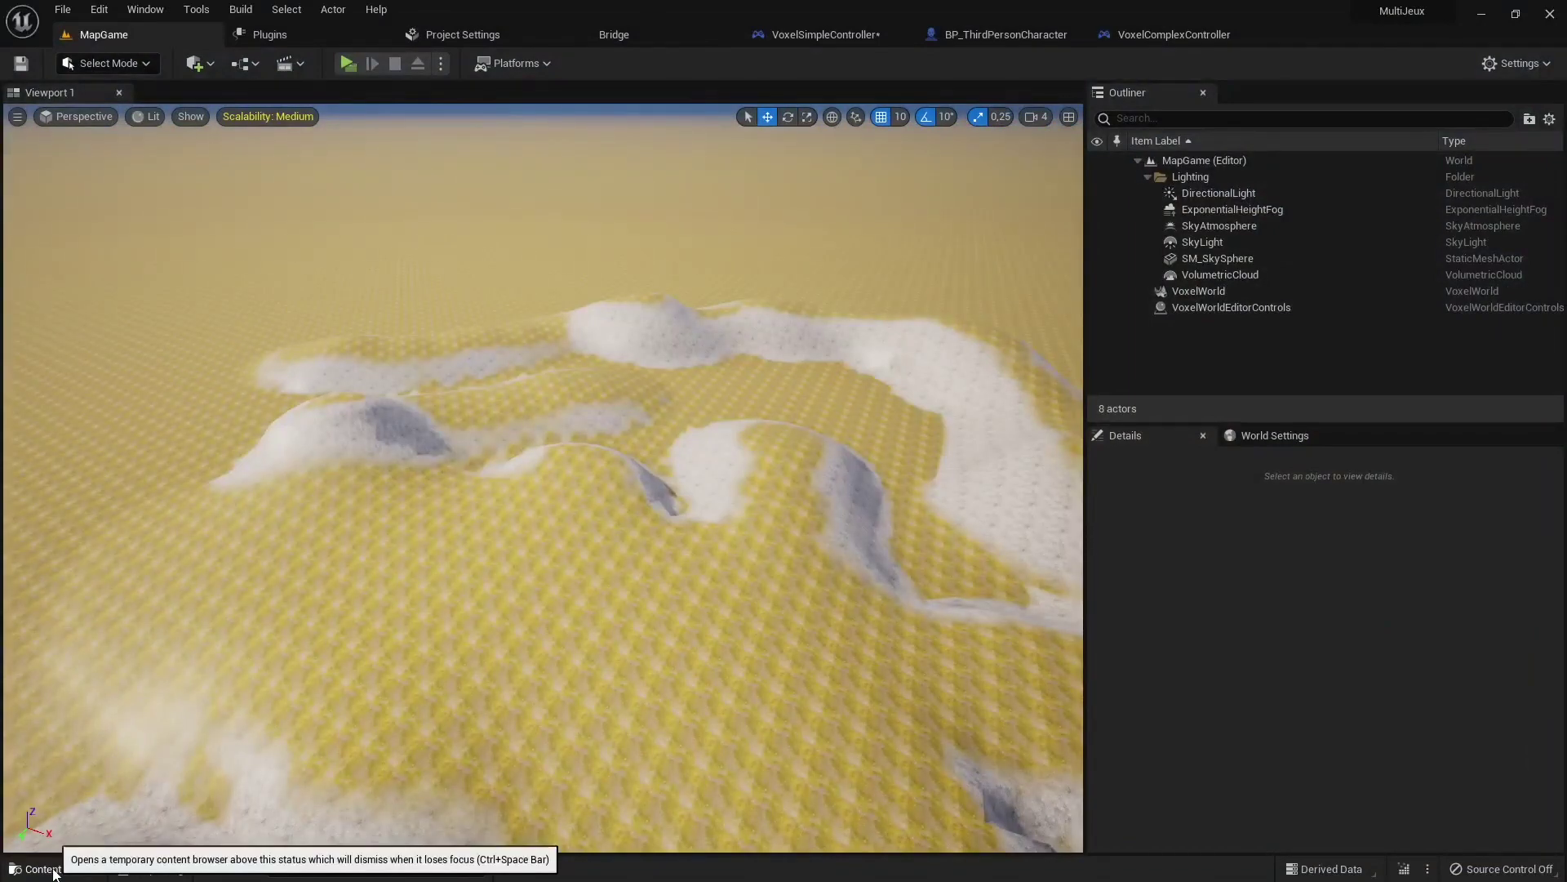
# Step: Browse to Voxel Content > Examples > SimpleController and open the VoxelSimpleController blueprint
pyautogui.click(54, 868)
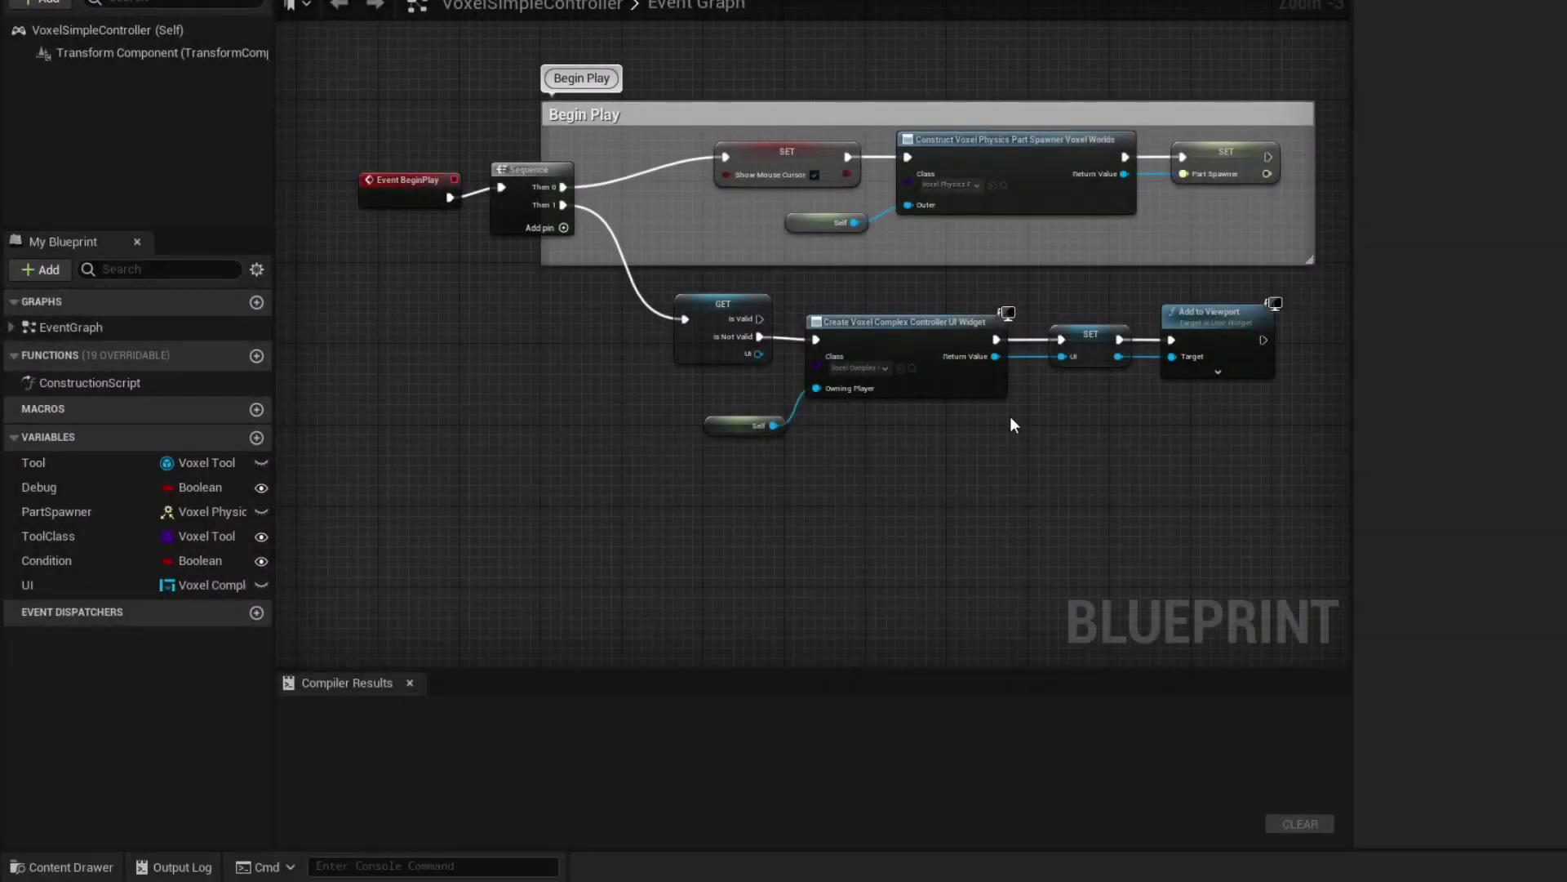
pyautogui.click(72, 869)
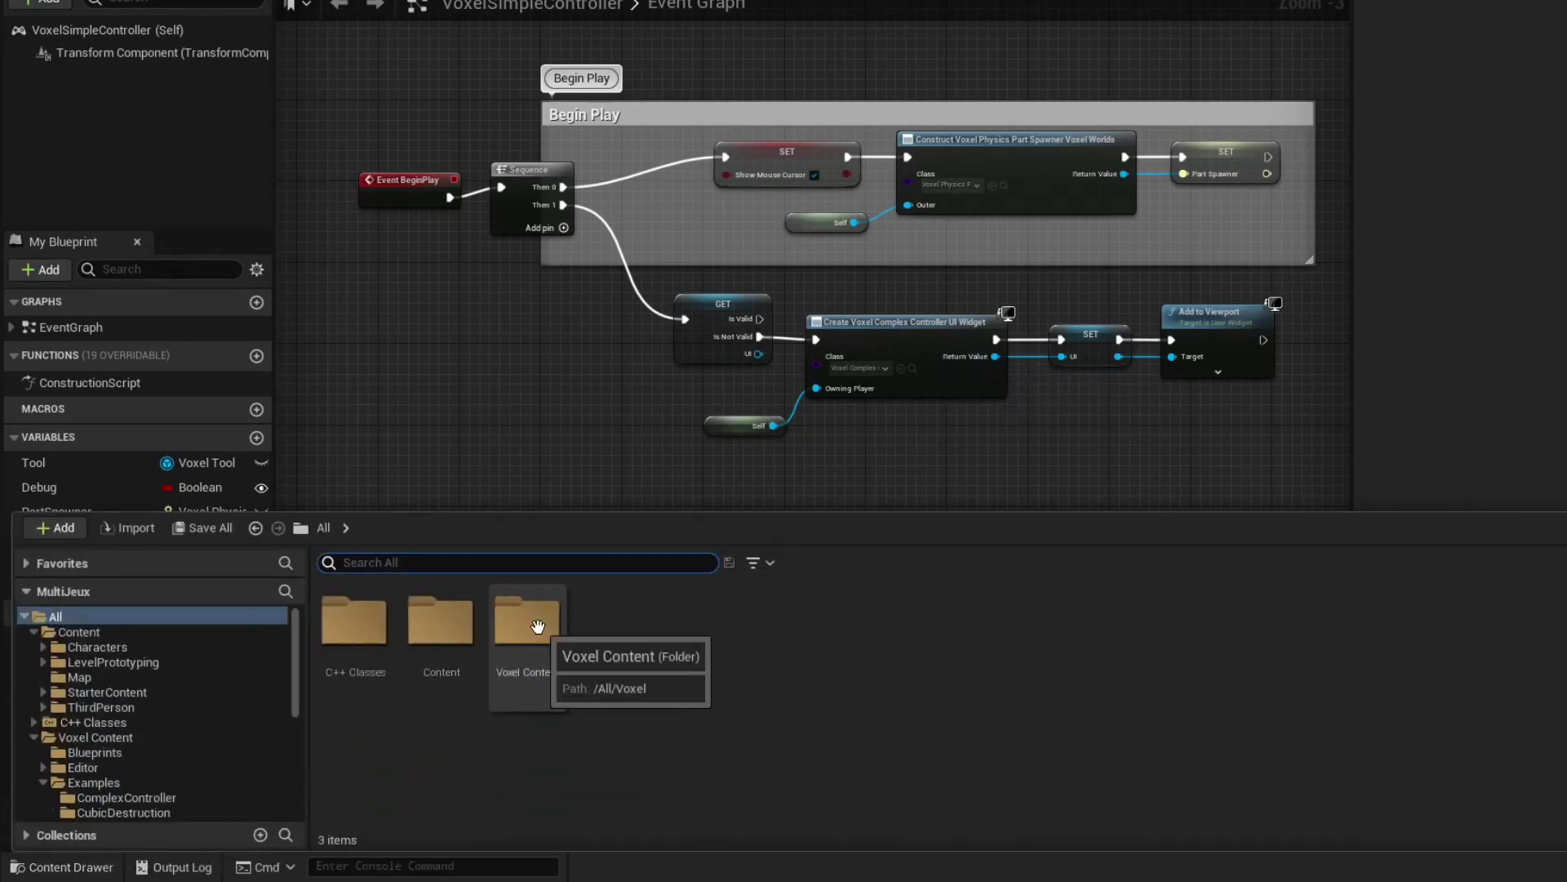
pyautogui.doubleClick(537, 627)
pyautogui.doubleClick(522, 641)
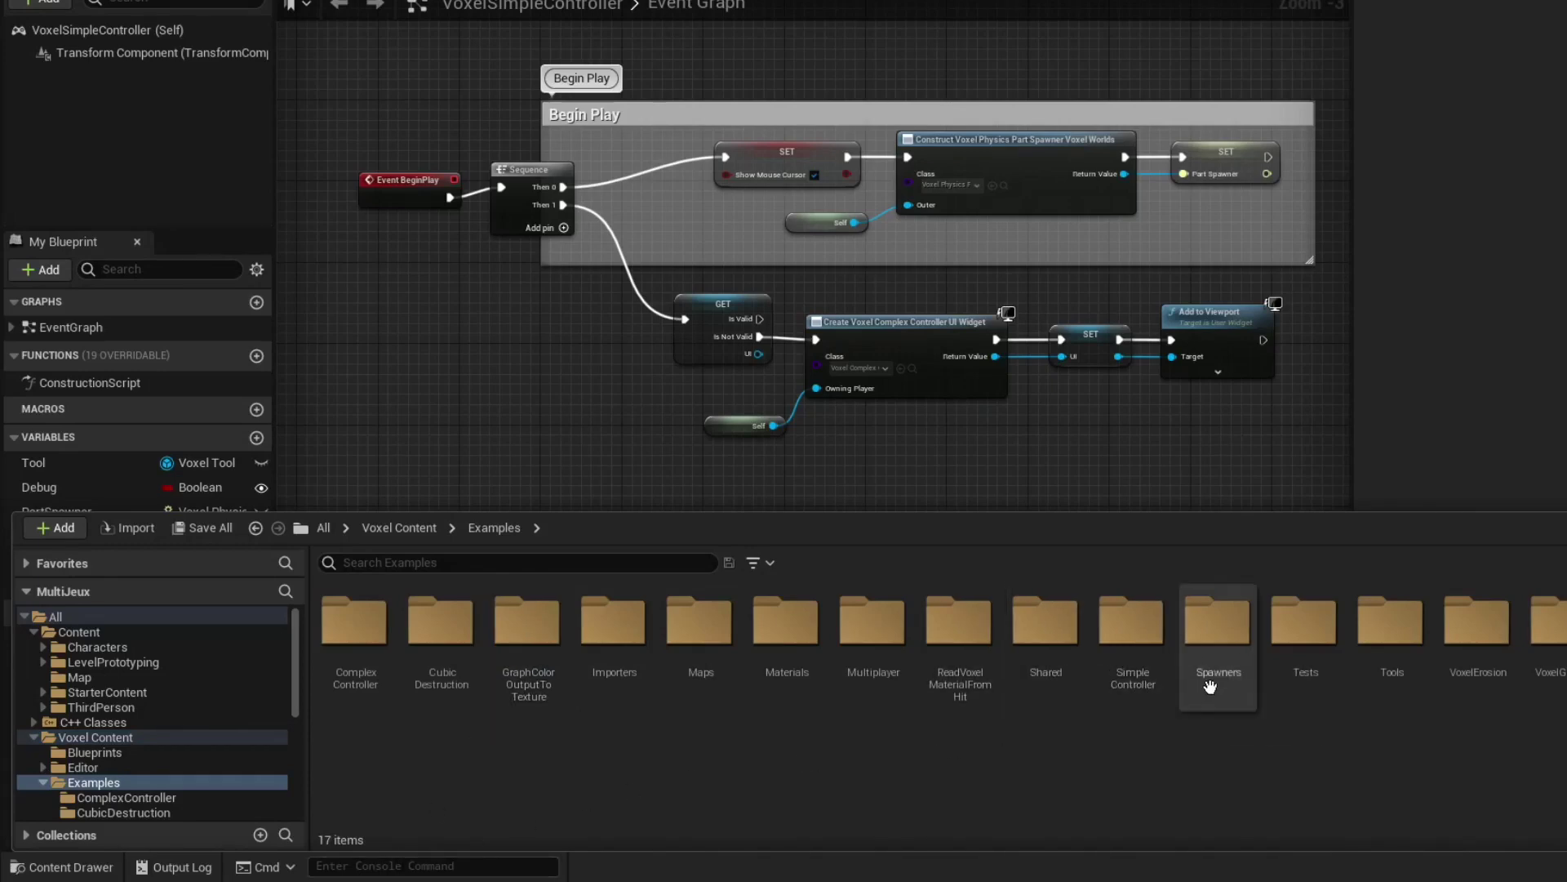
pyautogui.doubleClick(1129, 671)
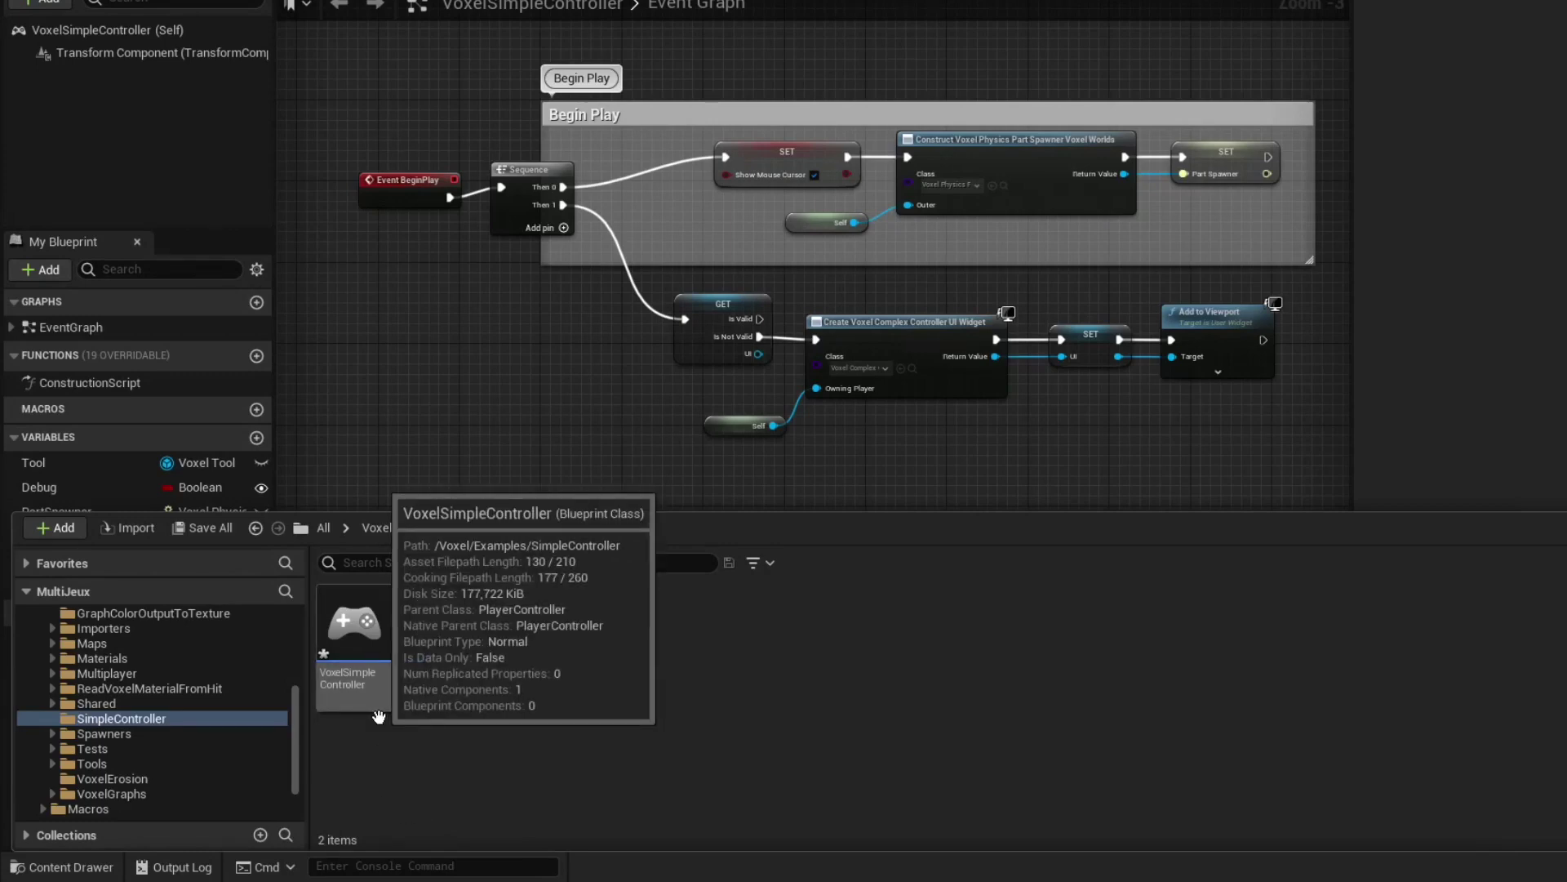
pyautogui.click(349, 640)
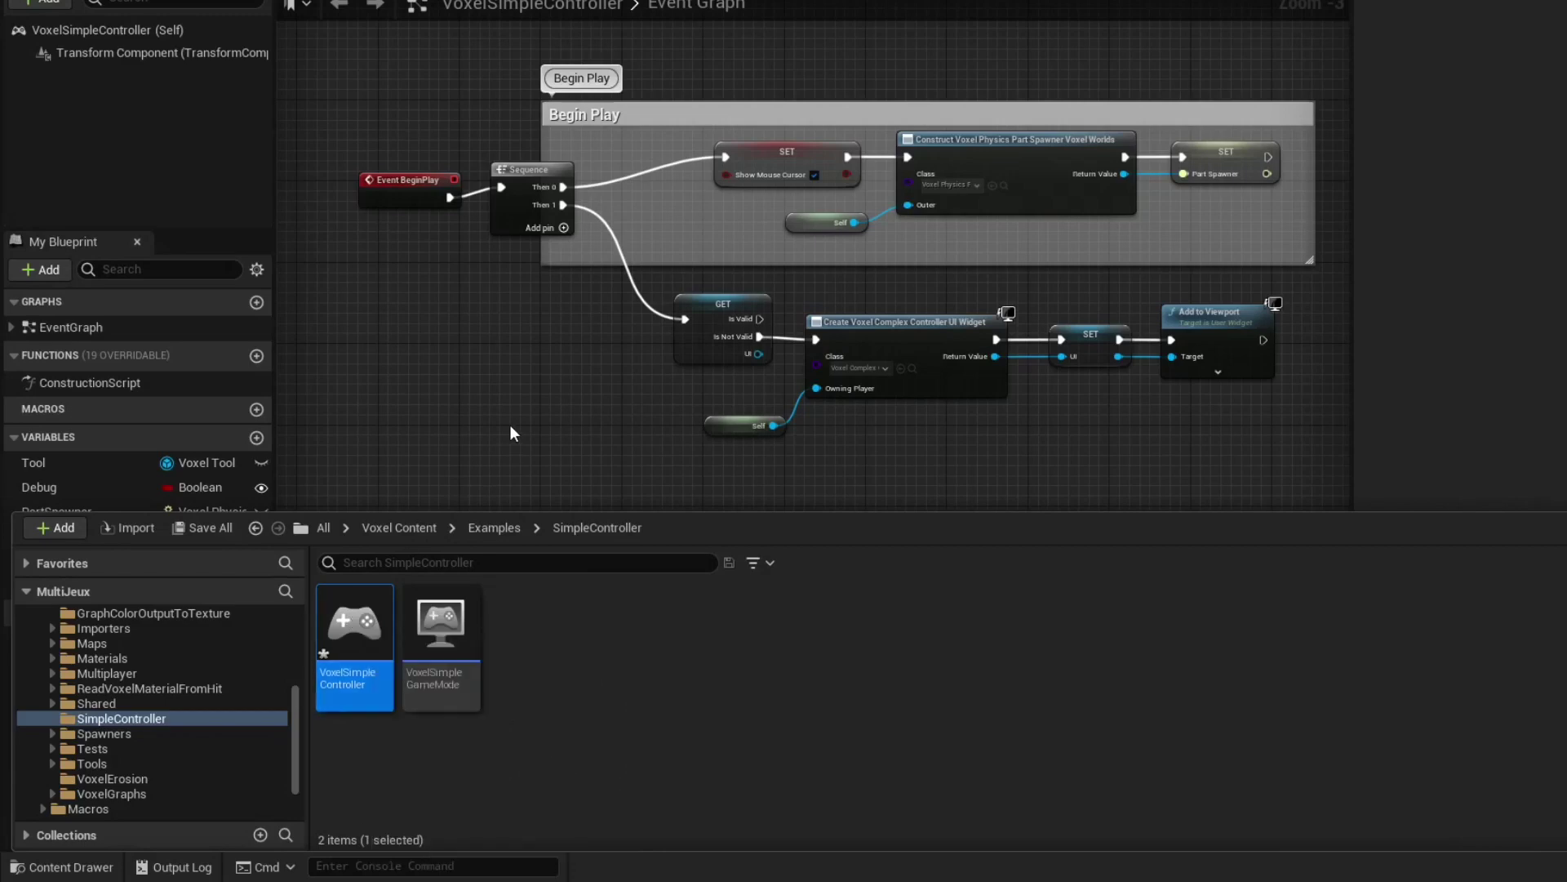
pyautogui.click(509, 424)
# Step: Move Event BeginPlay into the Begin Play comment and wire it to the Sequence node
pyautogui.scroll(-4, 496, 449)
pyautogui.moveTo(496, 459); pyautogui.dragTo(653, 407, button='right')
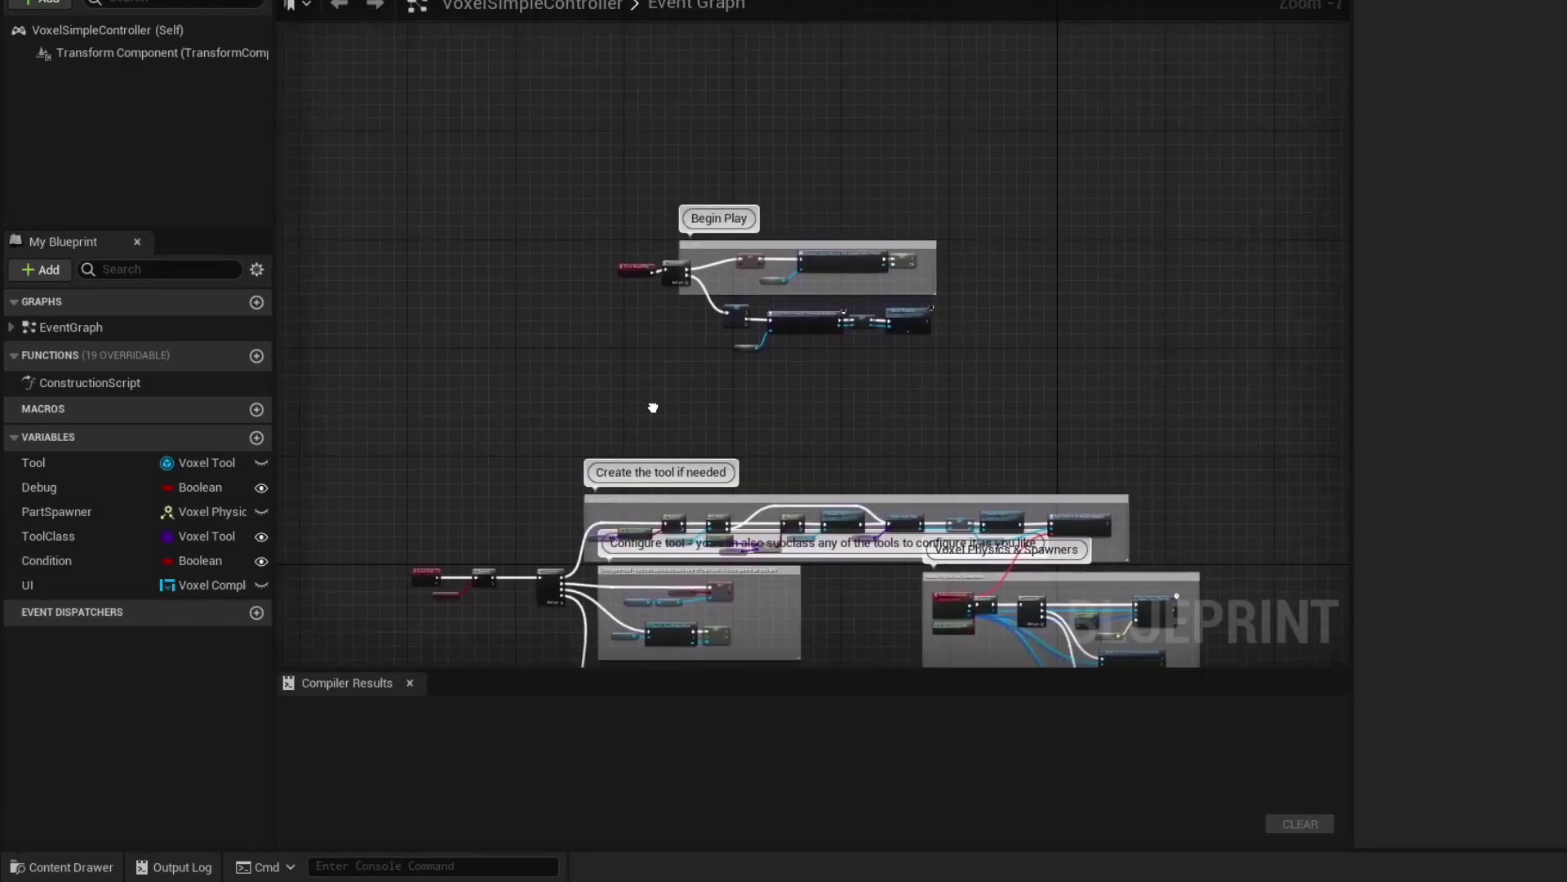
pyautogui.scroll(2, 653, 407)
pyautogui.scroll(3, 761, 263)
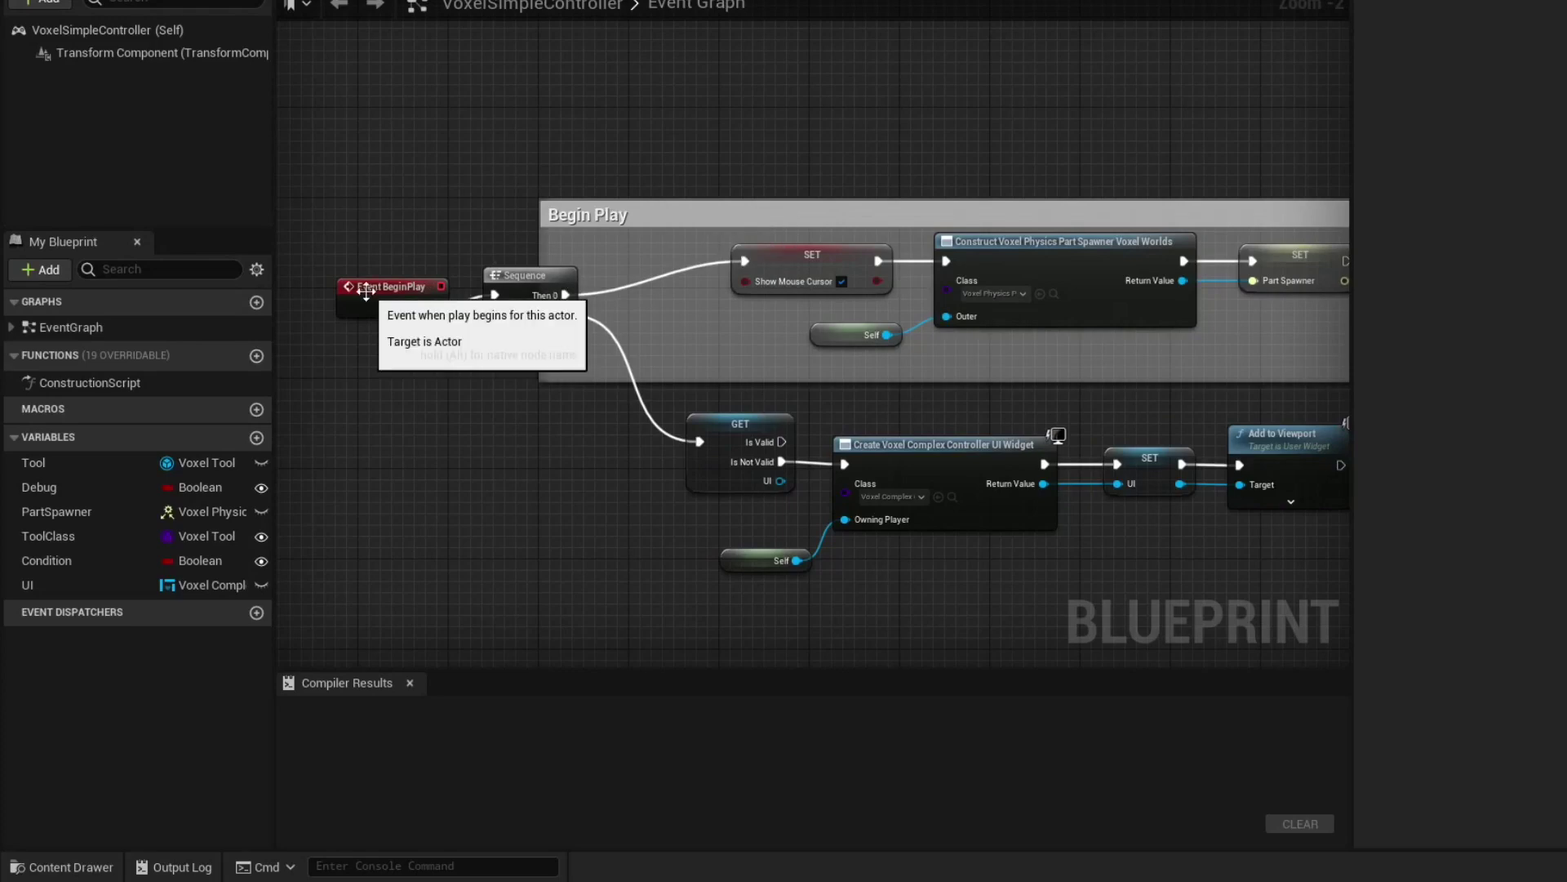
pyautogui.moveTo(383, 285); pyautogui.dragTo(600, 252)
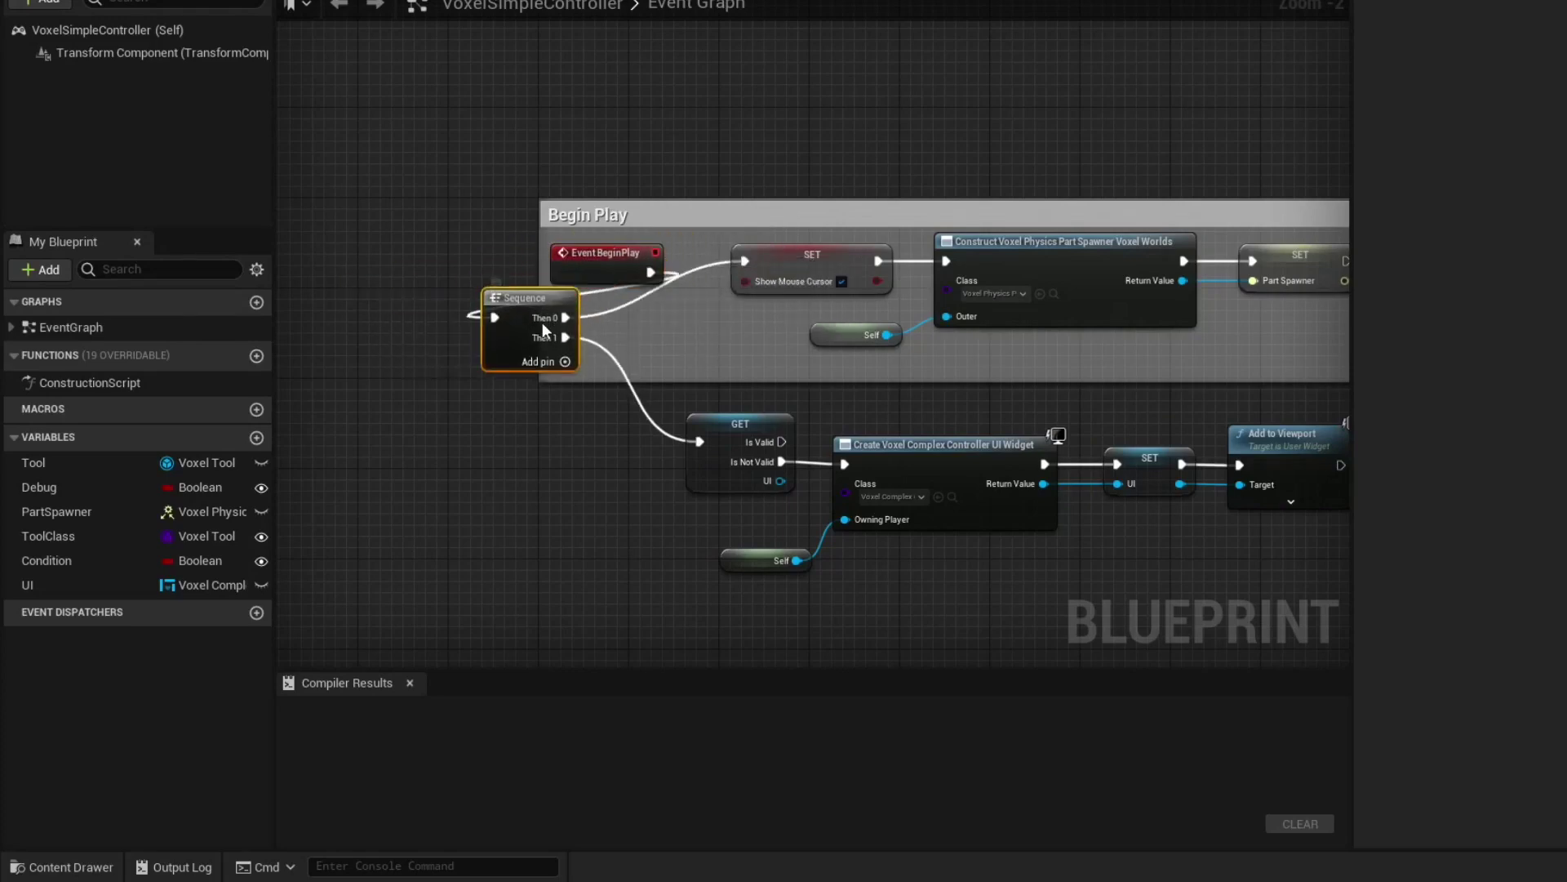
pyautogui.moveTo(531, 313); pyautogui.dragTo(665, 504)
pyautogui.moveTo(651, 271)
pyautogui.mouseDown()
pyautogui.moveTo(754, 263)
pyautogui.moveTo(772, 235)
pyautogui.mouseUp()
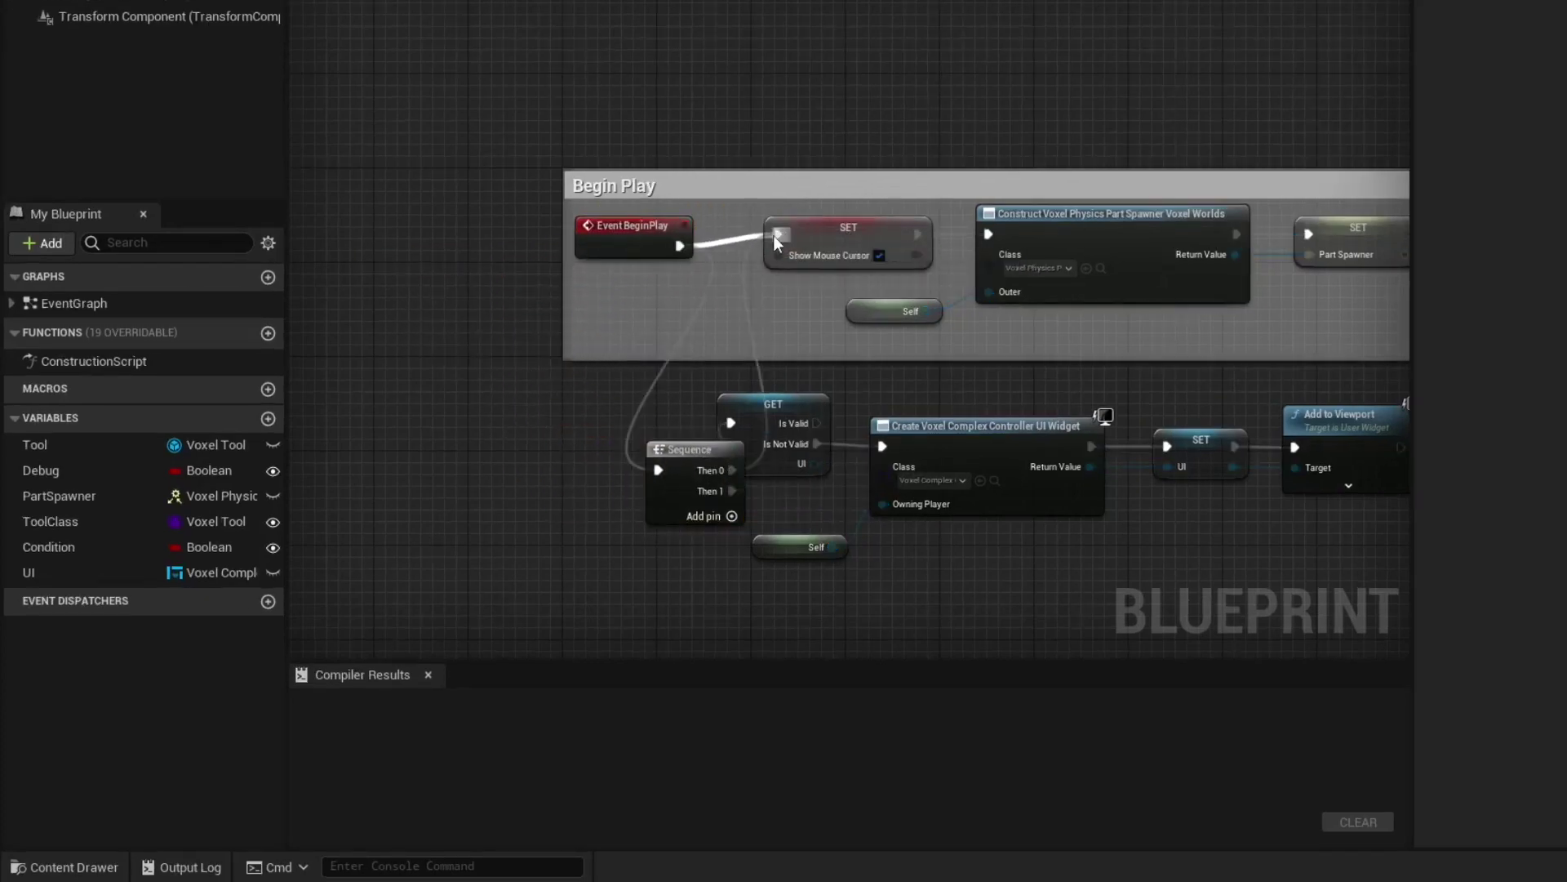
pyautogui.moveTo(676, 246); pyautogui.dragTo(668, 471)
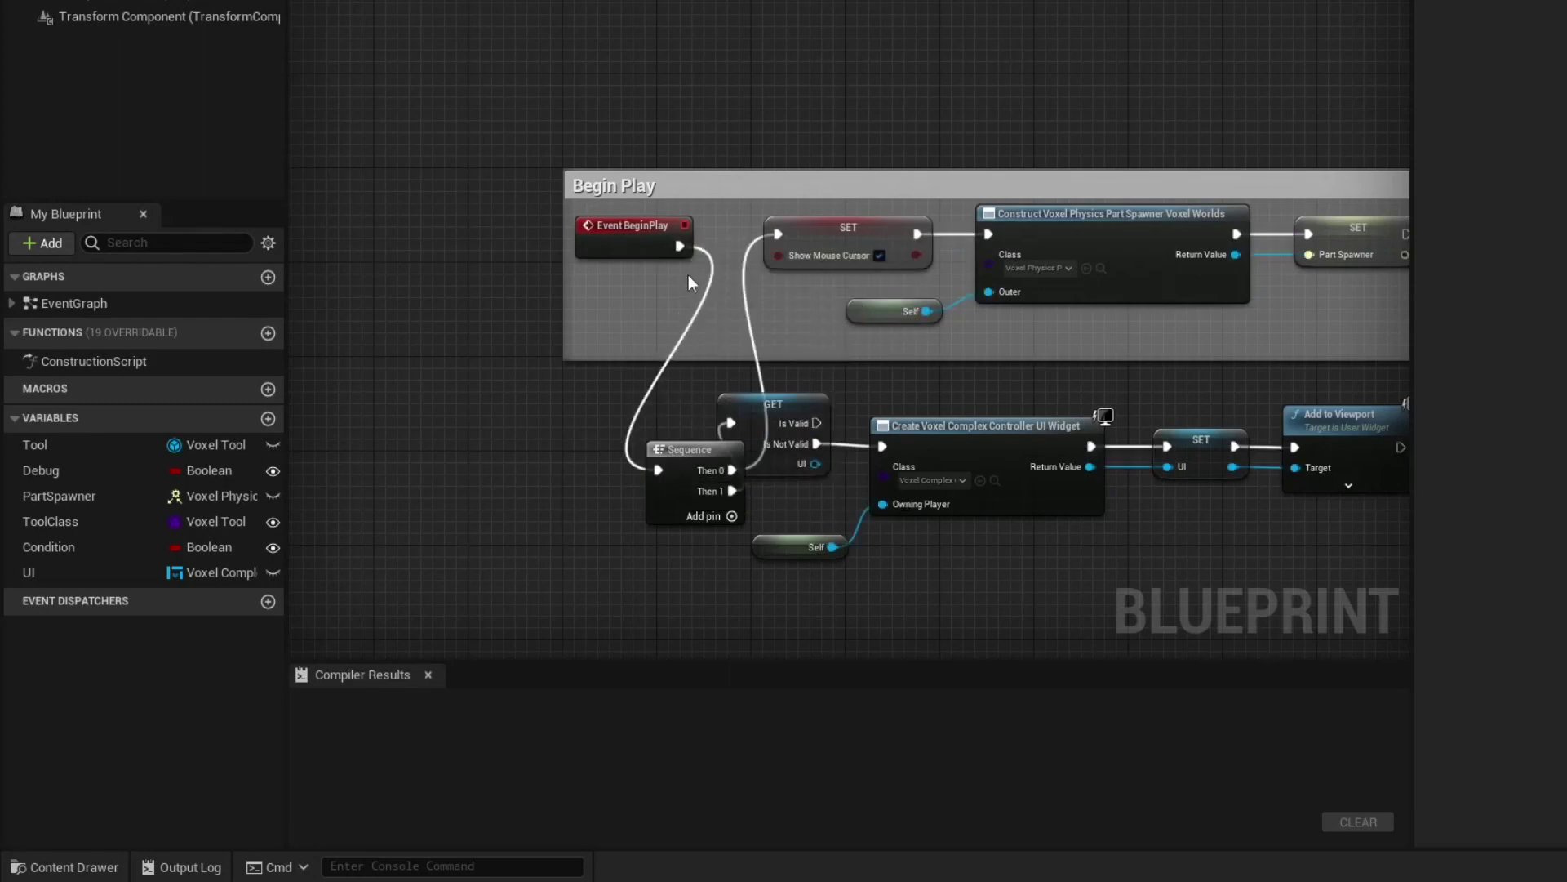
# Step: Add a new Sequence node after Event BeginPlay via 'seq' and align the two nodes
pyautogui.moveTo(680, 246); pyautogui.dragTo(718, 312)
pyautogui.write('s')
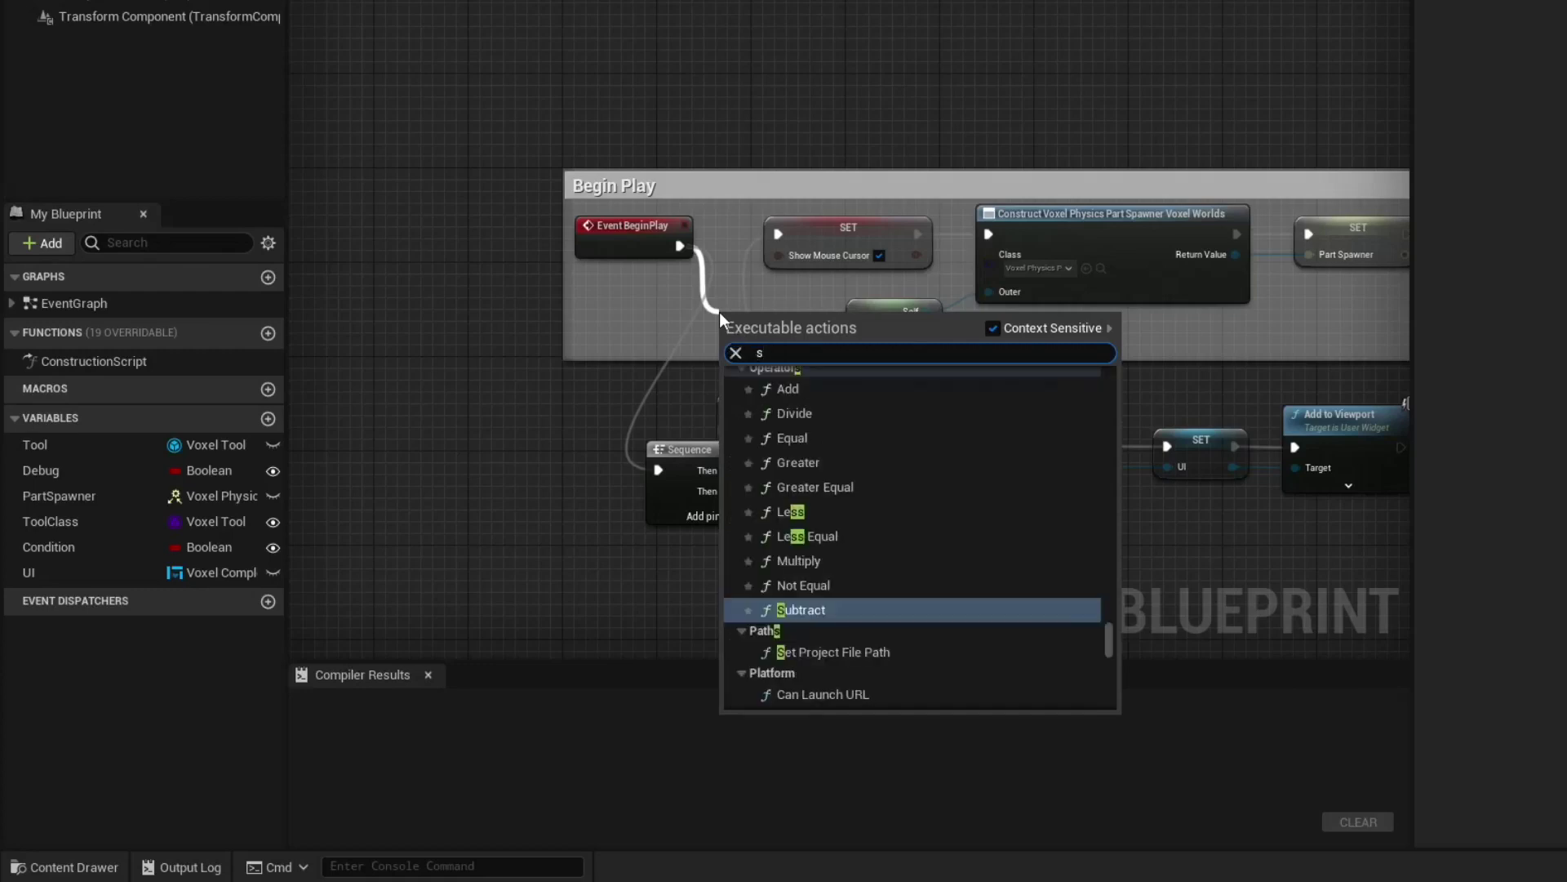
pyautogui.write('eq')
pyautogui.press('Return')
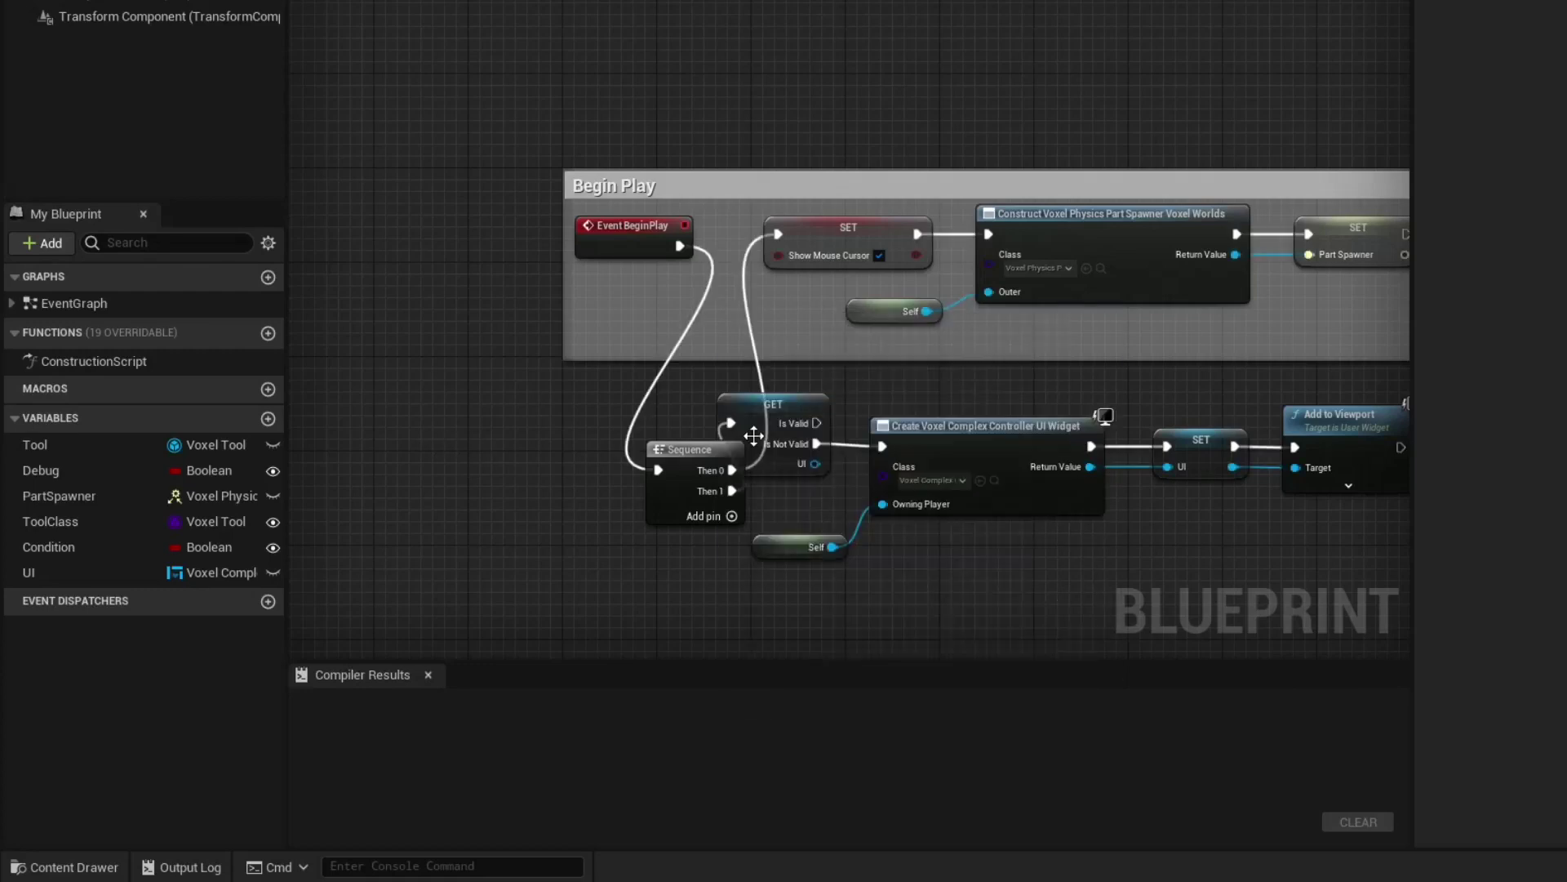
pyautogui.moveTo(689, 462); pyautogui.dragTo(664, 287)
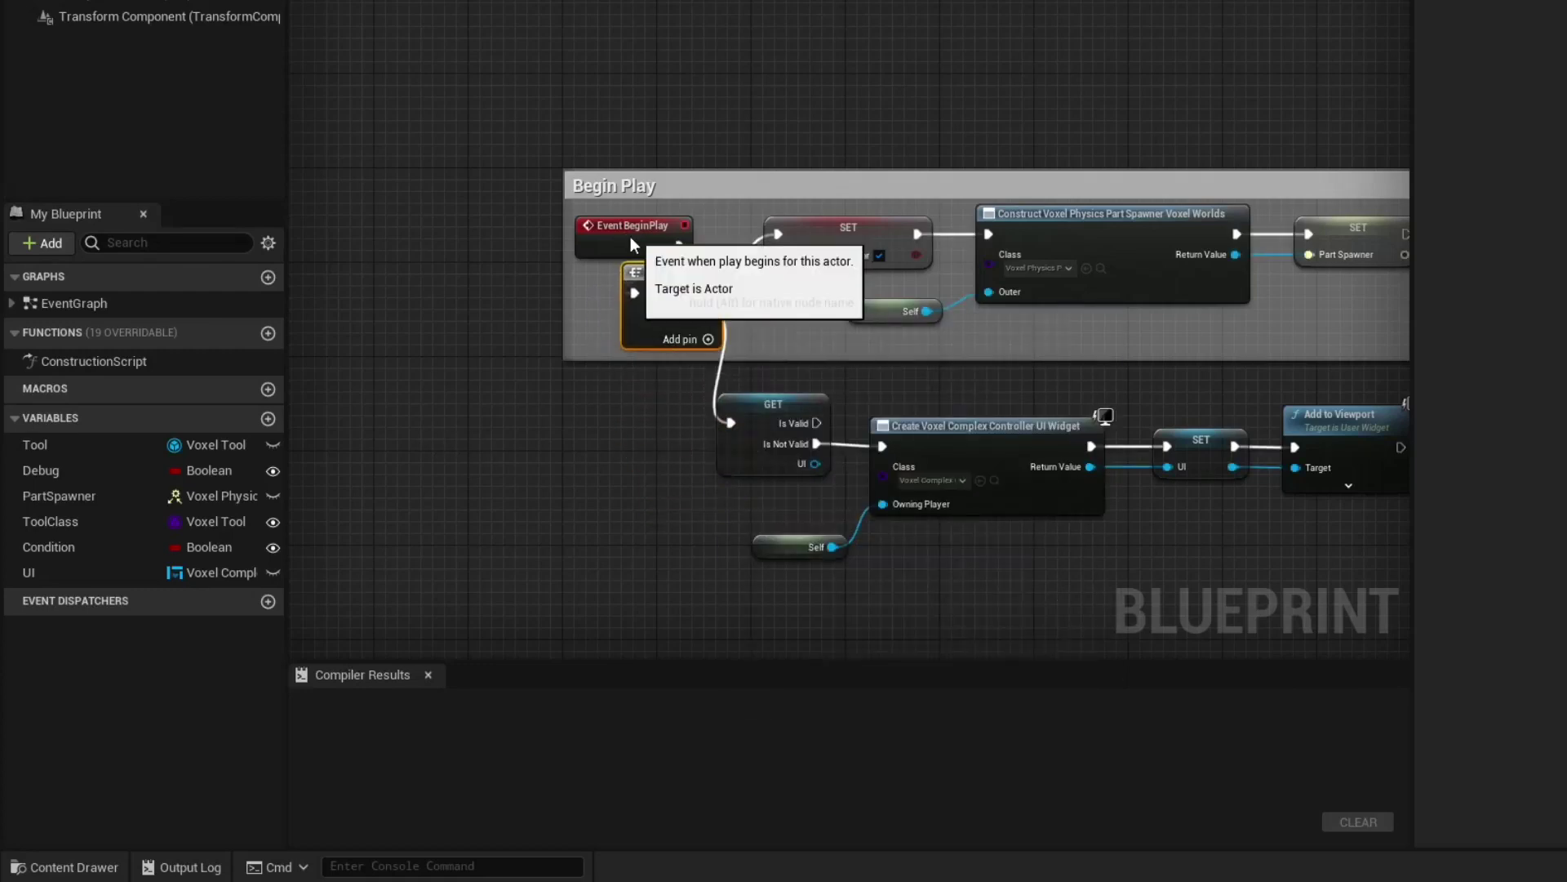
pyautogui.moveTo(630, 237); pyautogui.dragTo(478, 266)
pyautogui.moveTo(640, 277); pyautogui.dragTo(629, 231)
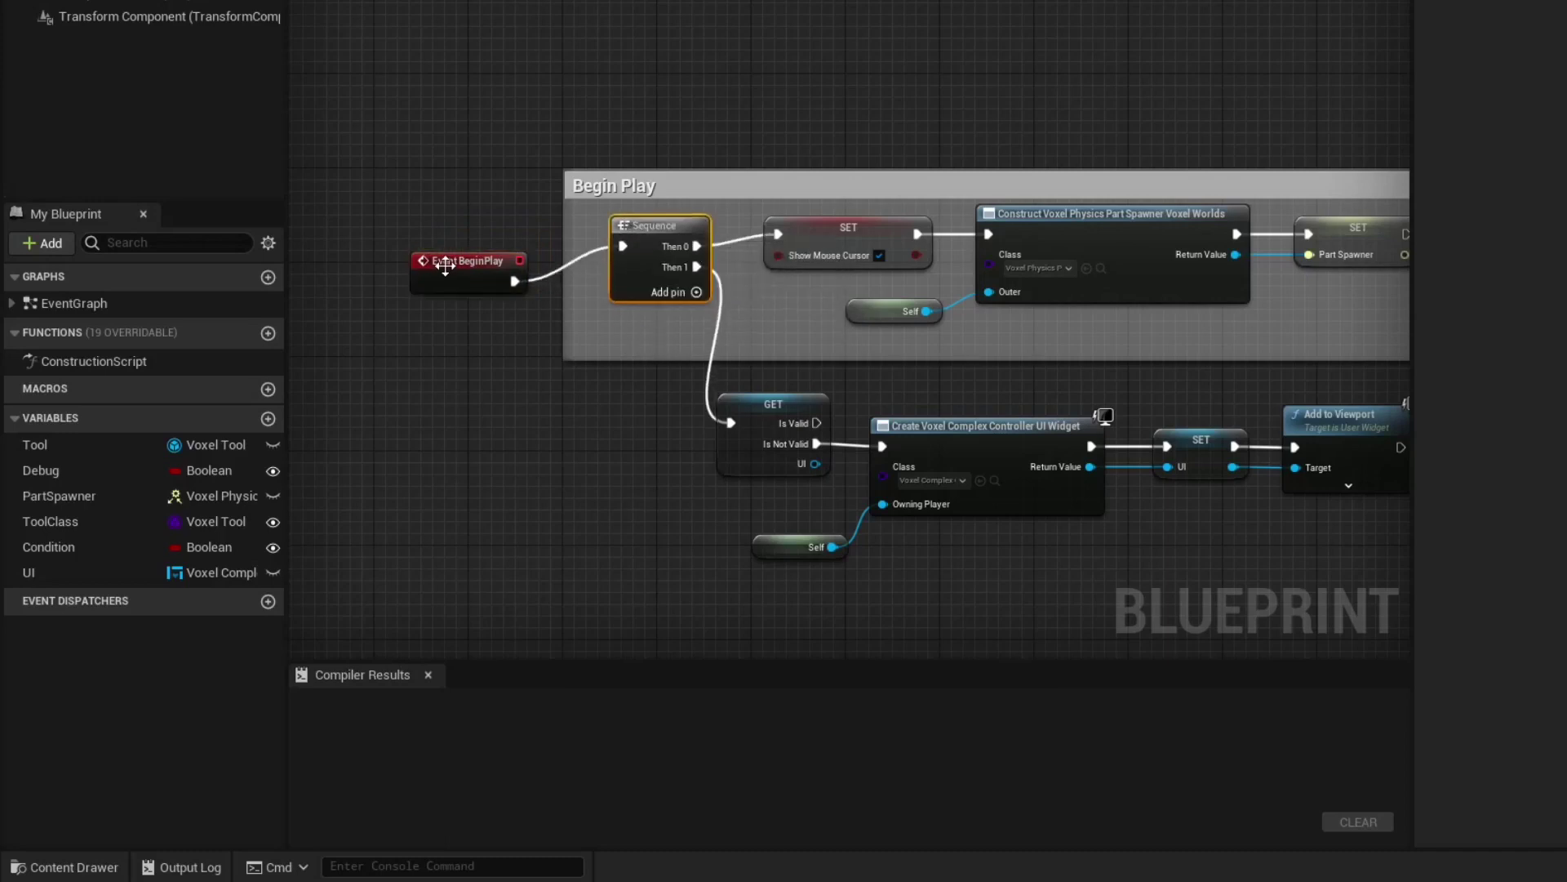
pyautogui.moveTo(459, 261); pyautogui.dragTo(452, 214)
pyautogui.moveTo(634, 237); pyautogui.dragTo(623, 225)
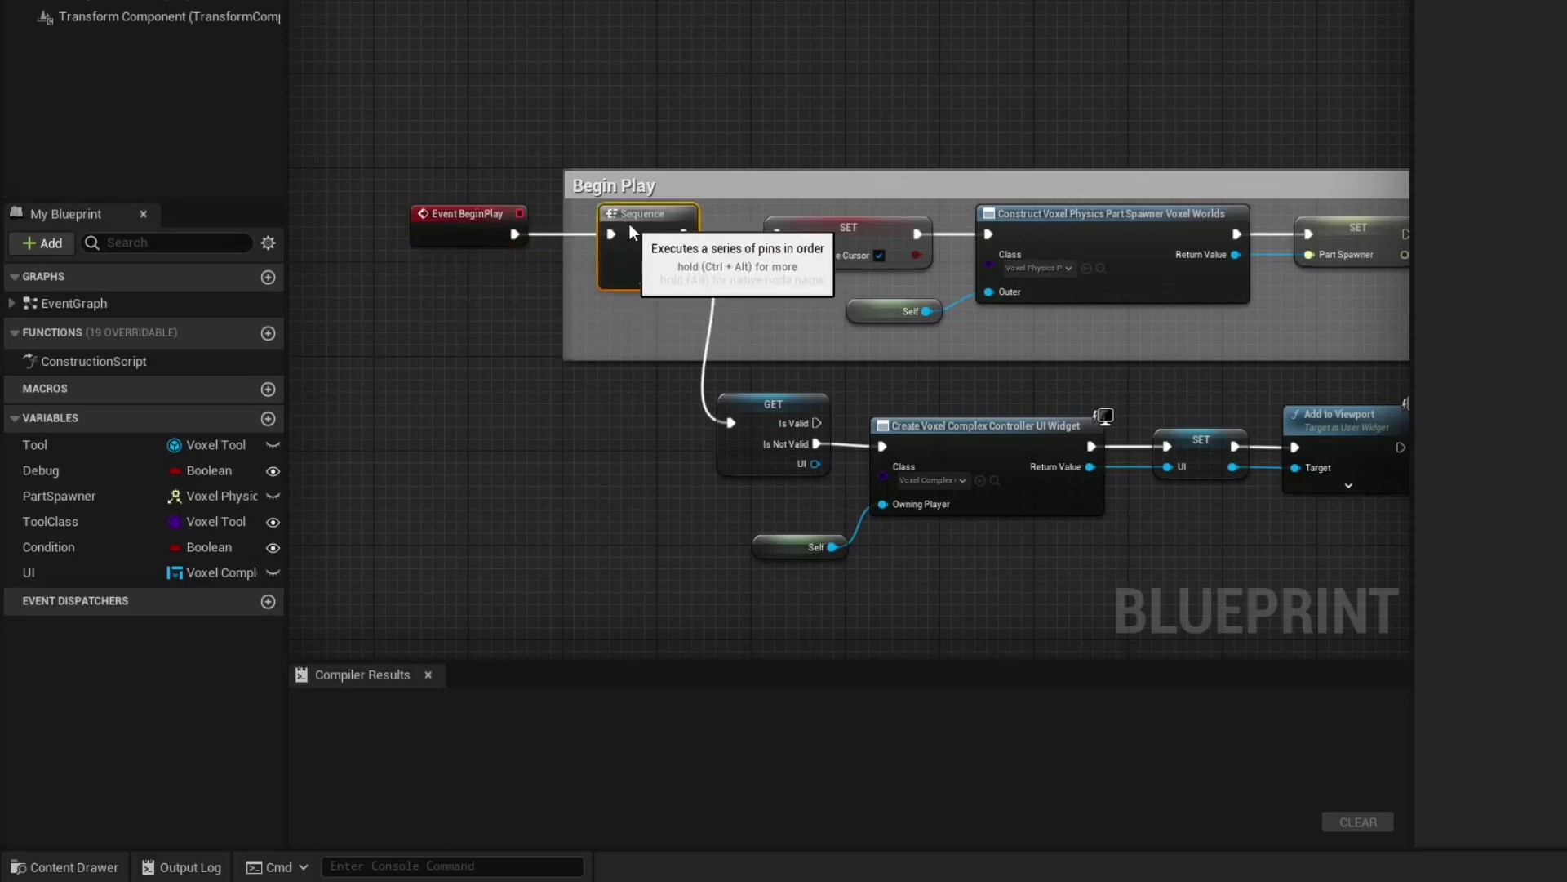
pyautogui.moveTo(707, 507); pyautogui.dragTo(622, 380, button='right')
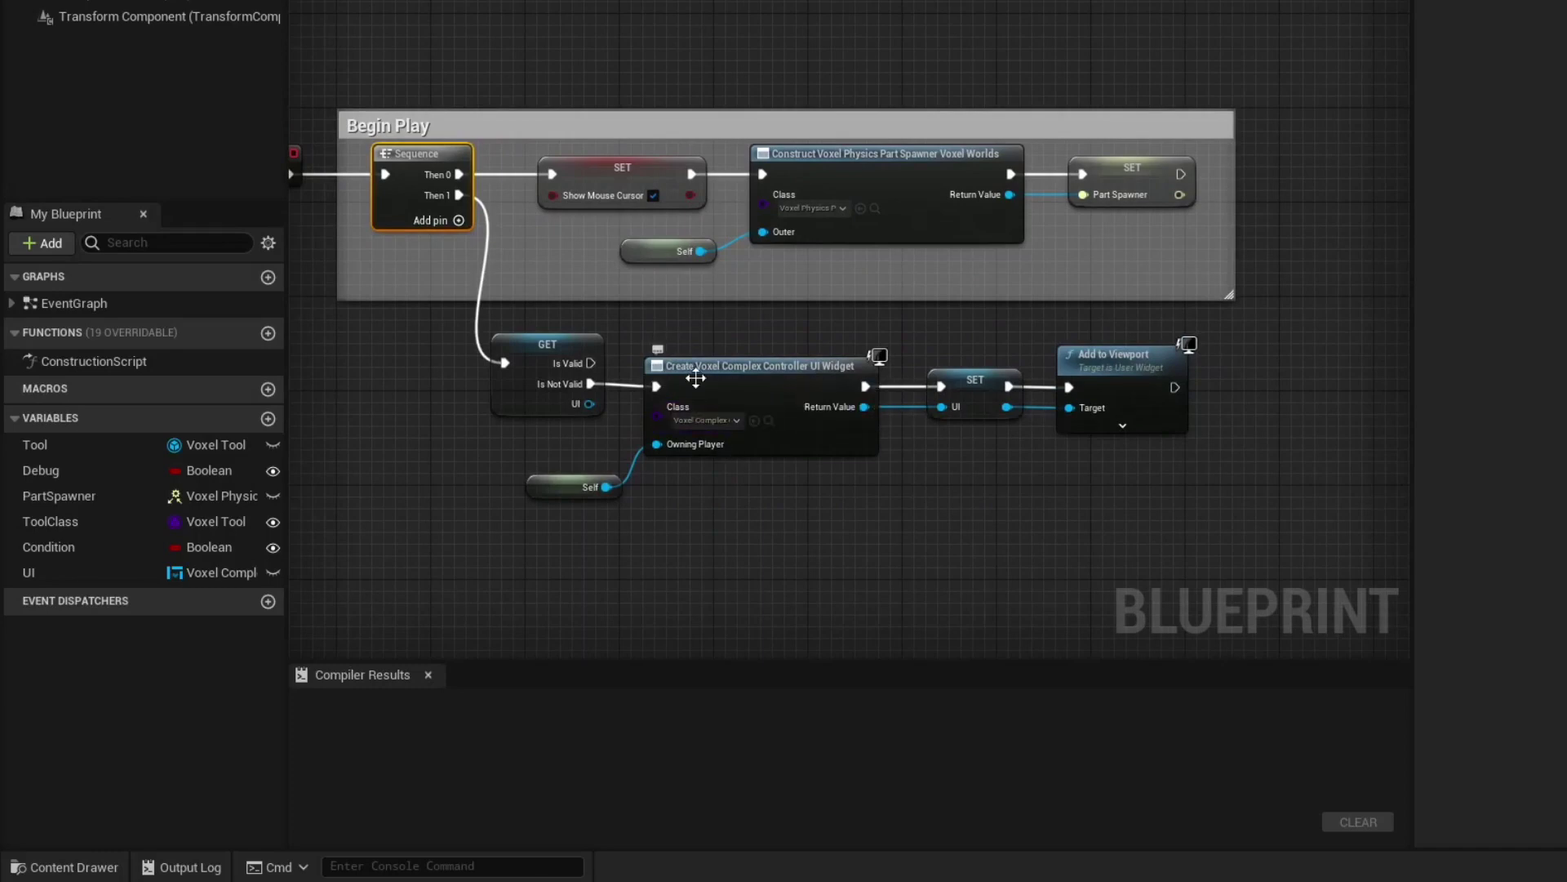
pyautogui.click(710, 421)
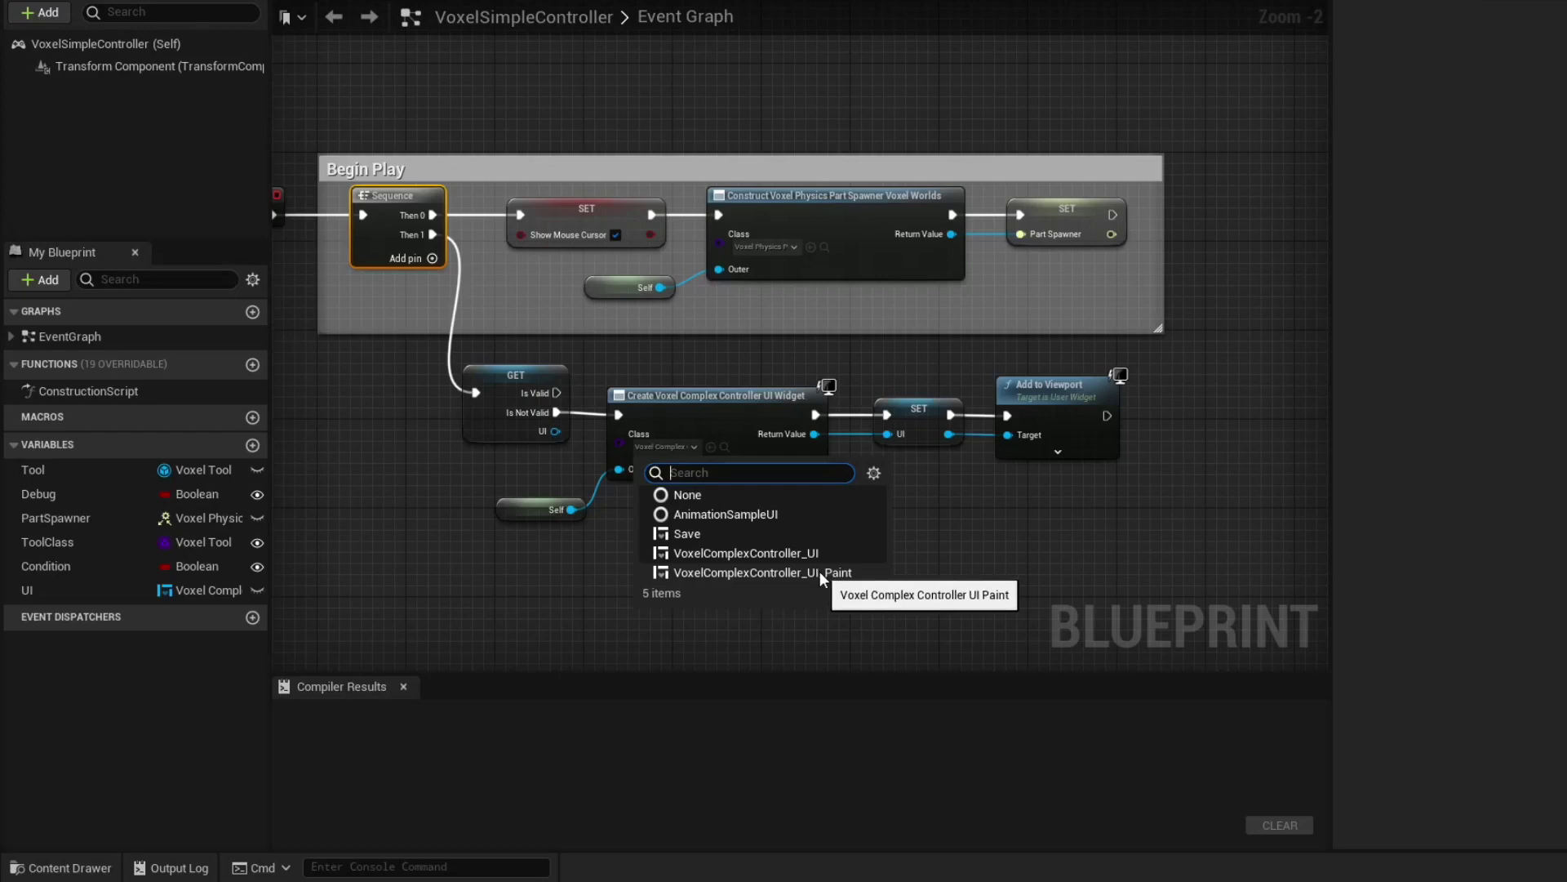
pyautogui.click(965, 473)
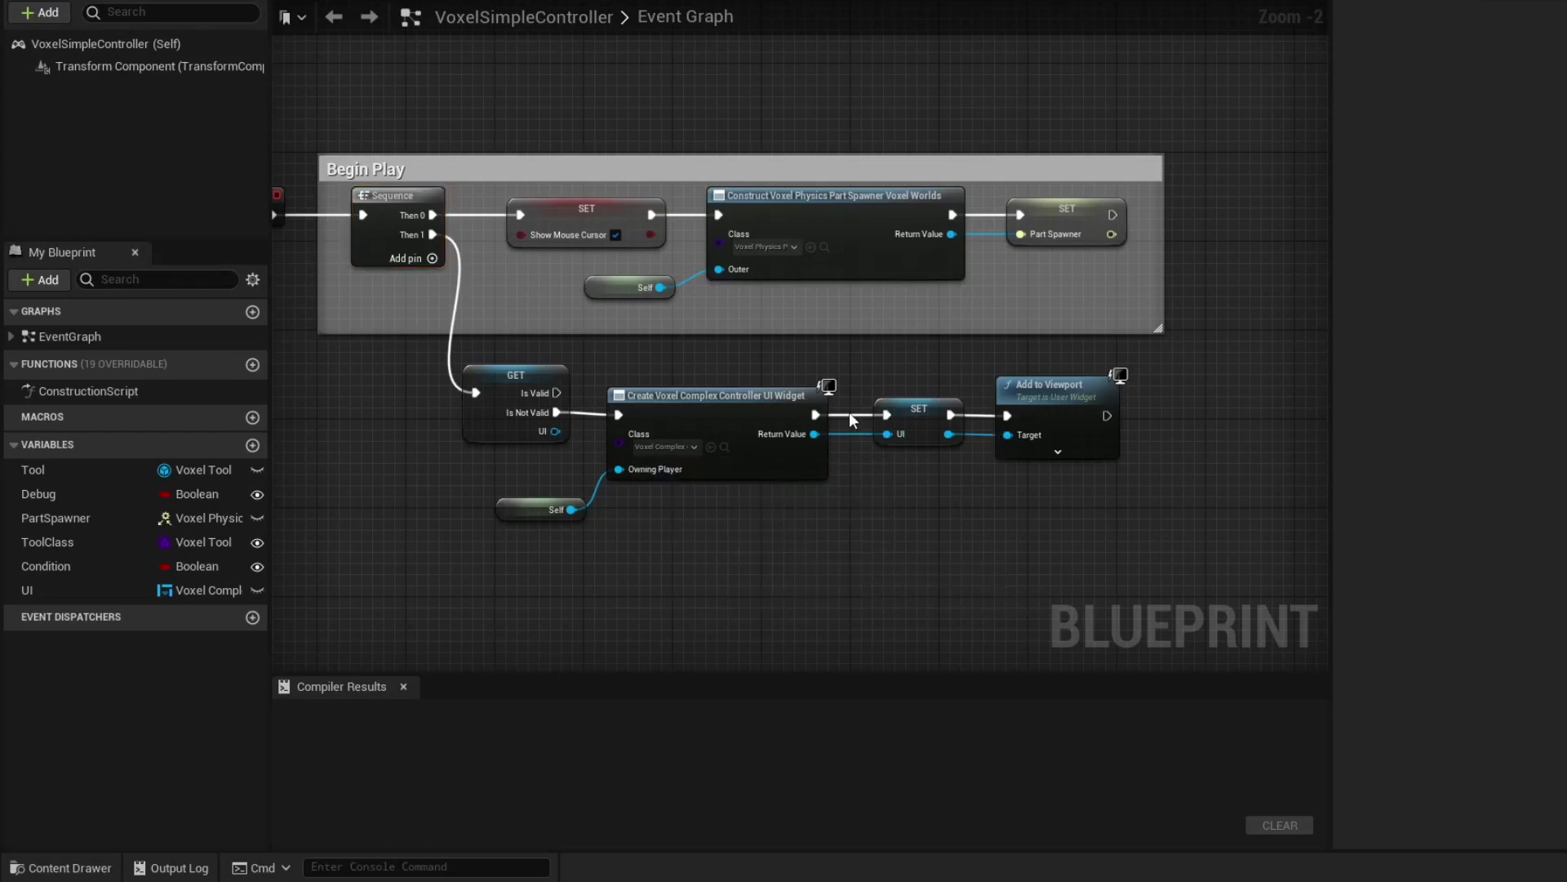
pyautogui.rightClick(813, 434)
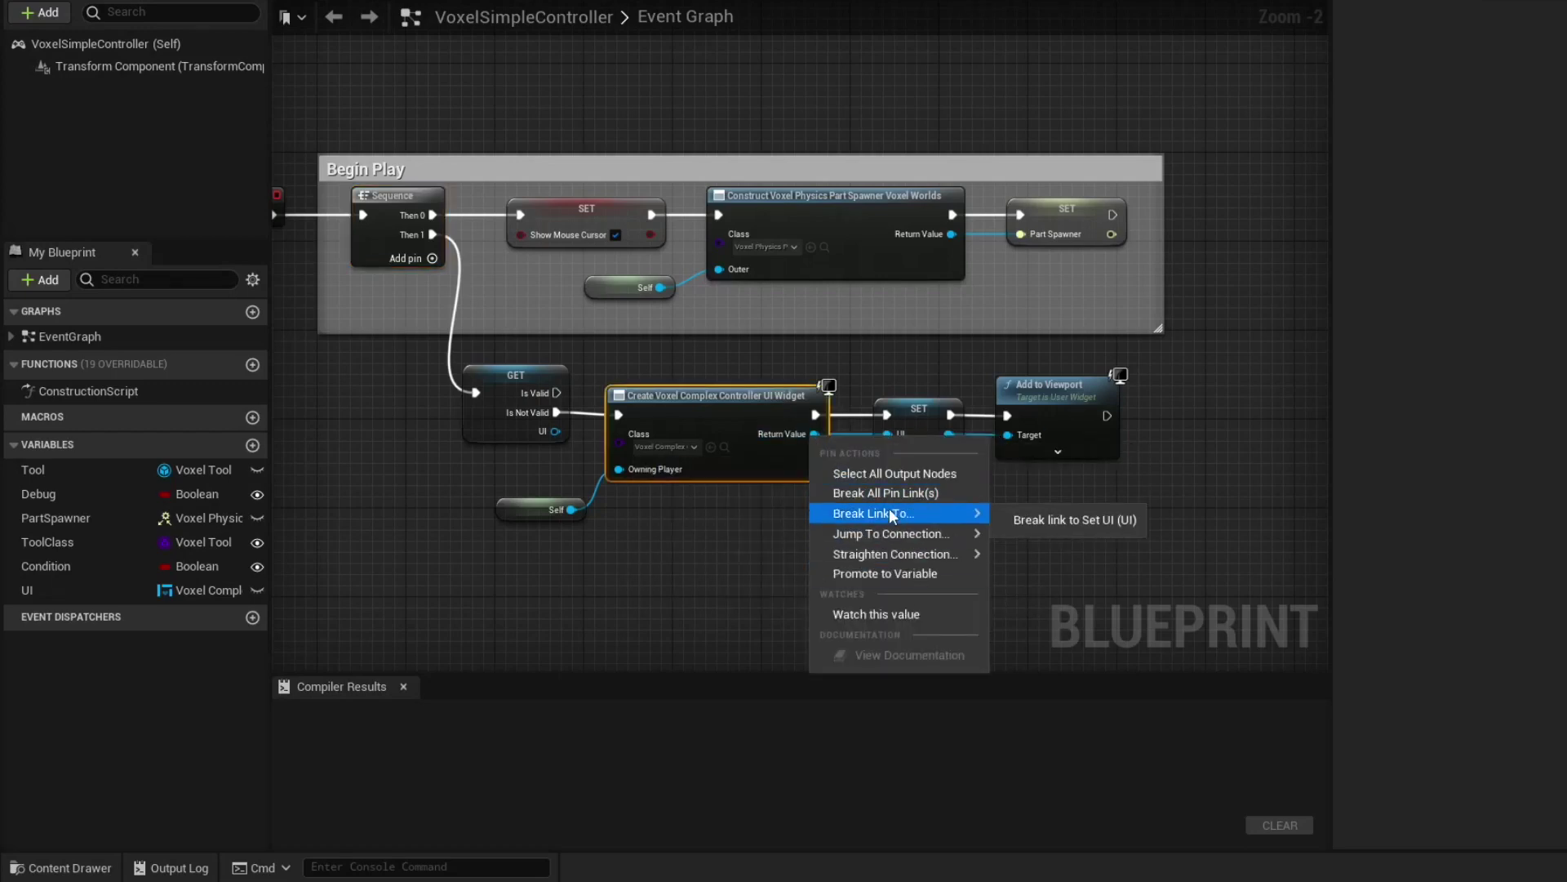
pyautogui.click(799, 572)
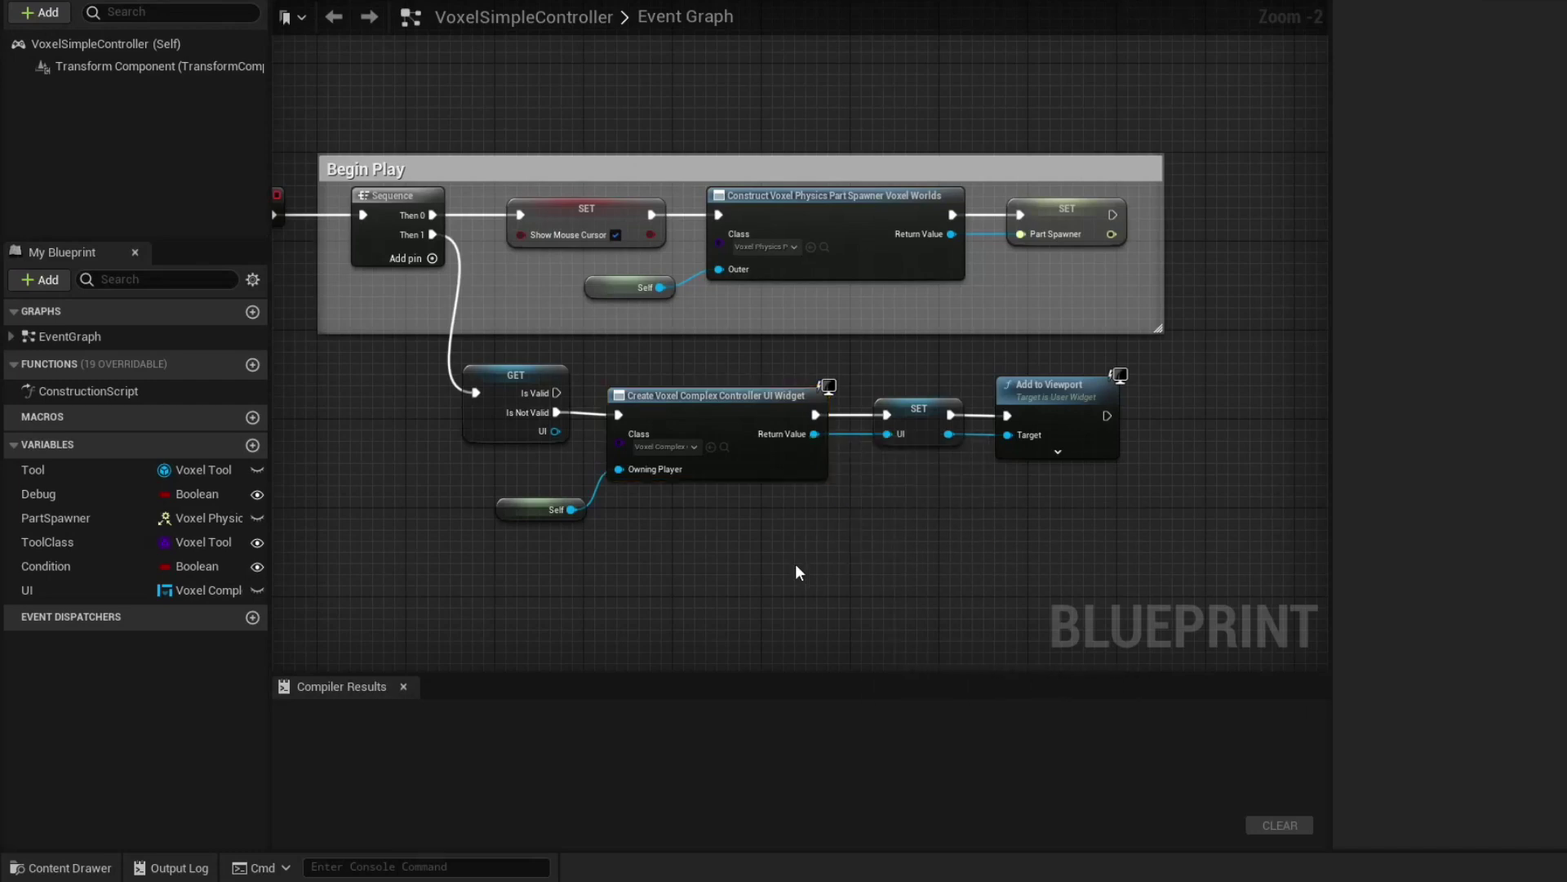
pyautogui.moveTo(55, 587)
pyautogui.mouseDown()
pyautogui.moveTo(346, 492)
pyautogui.moveTo(389, 458)
pyautogui.mouseUp()
pyautogui.click(416, 488)
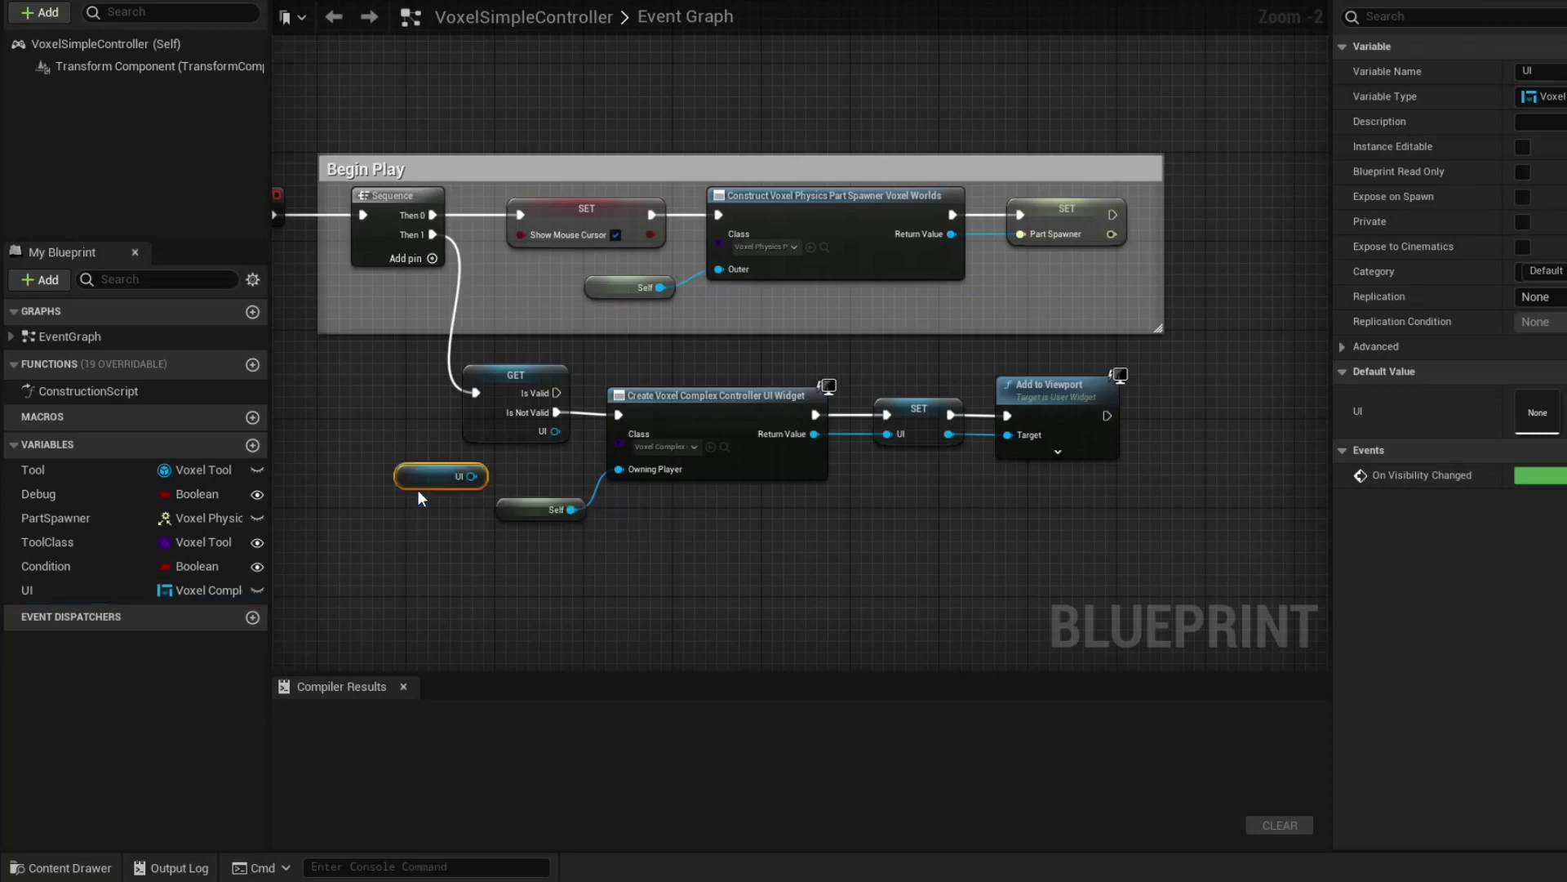
pyautogui.rightClick(471, 476)
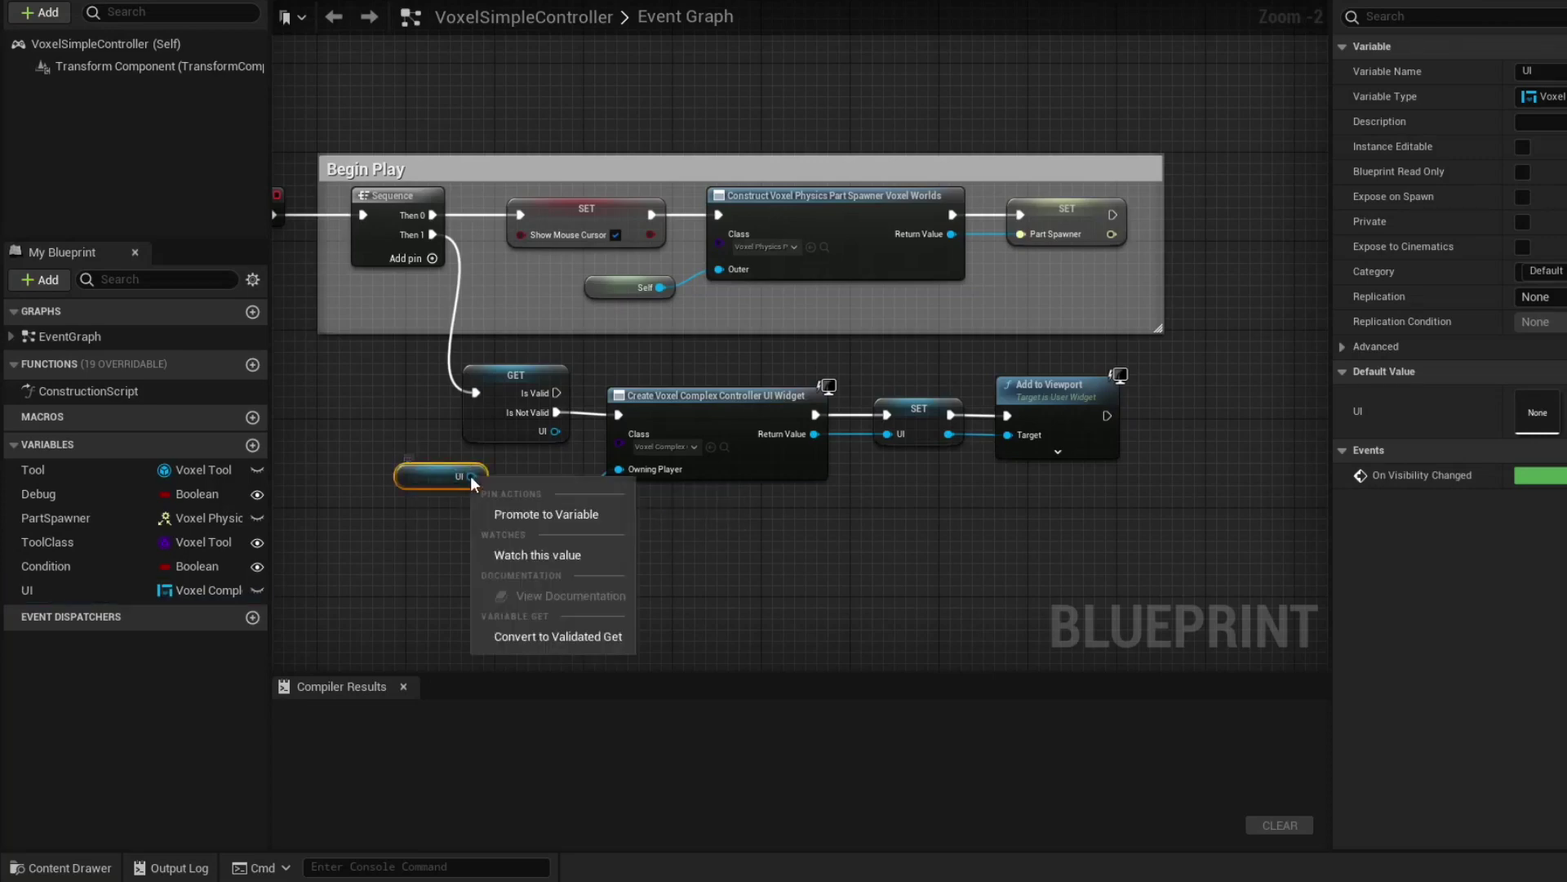
pyautogui.click(505, 638)
pyautogui.moveTo(429, 492)
pyautogui.mouseDown()
pyautogui.moveTo(429, 416)
pyautogui.moveTo(385, 428)
pyautogui.mouseUp()
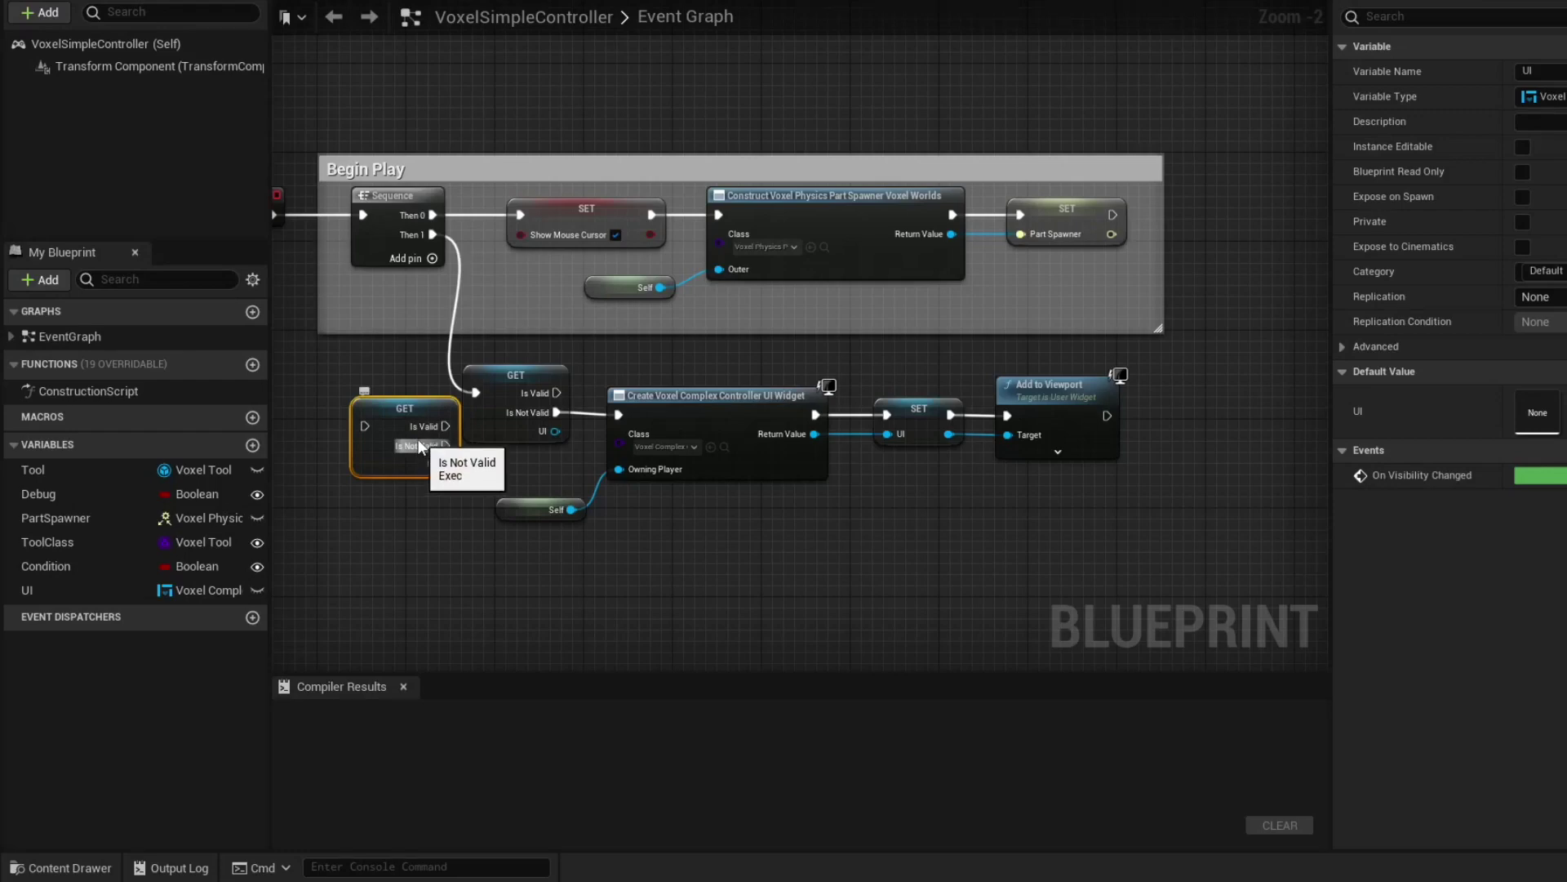
pyautogui.press('Delete')
pyautogui.moveTo(949, 433); pyautogui.dragTo(1044, 450)
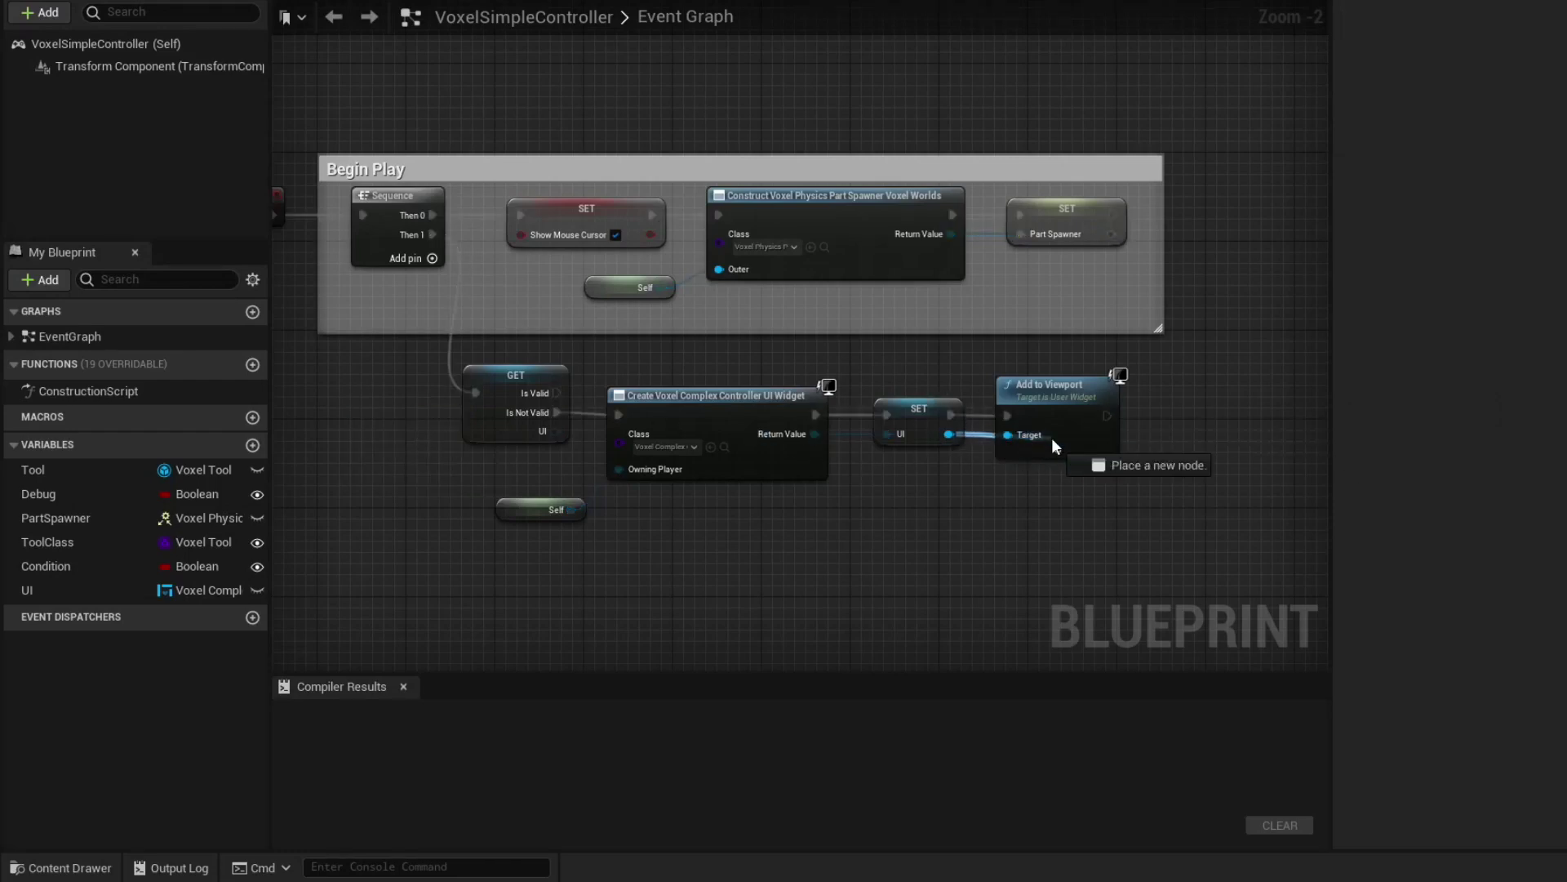
# Step: Open the VoxelComplexController_UI widget blueprint from Examples > ComplexController
pyautogui.moveTo(609, 465); pyautogui.dragTo(534, 522)
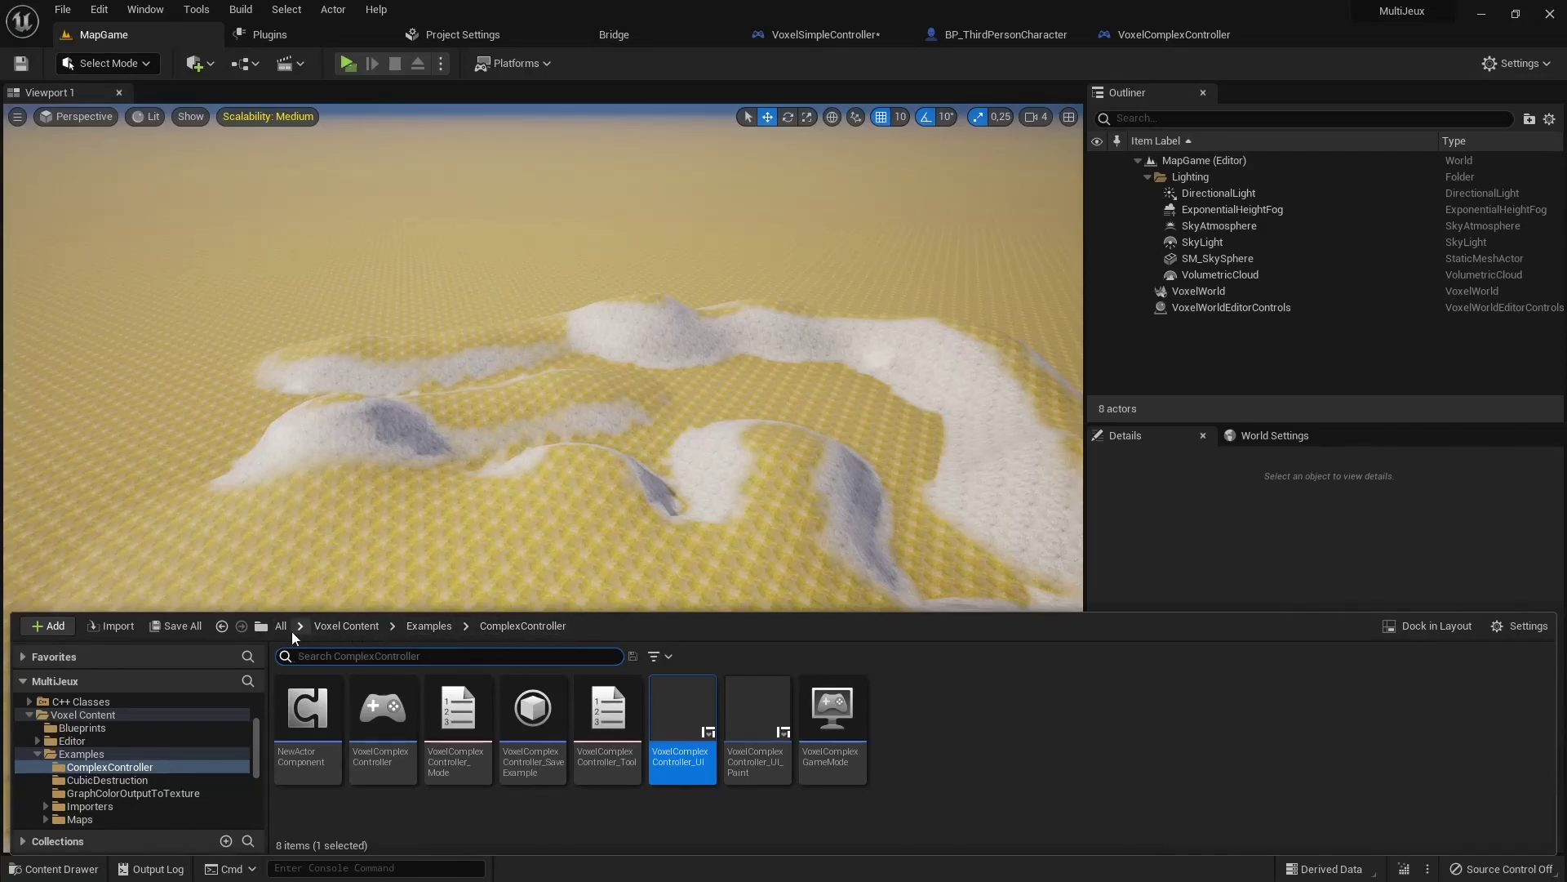
pyautogui.click(341, 627)
pyautogui.doubleClick(466, 702)
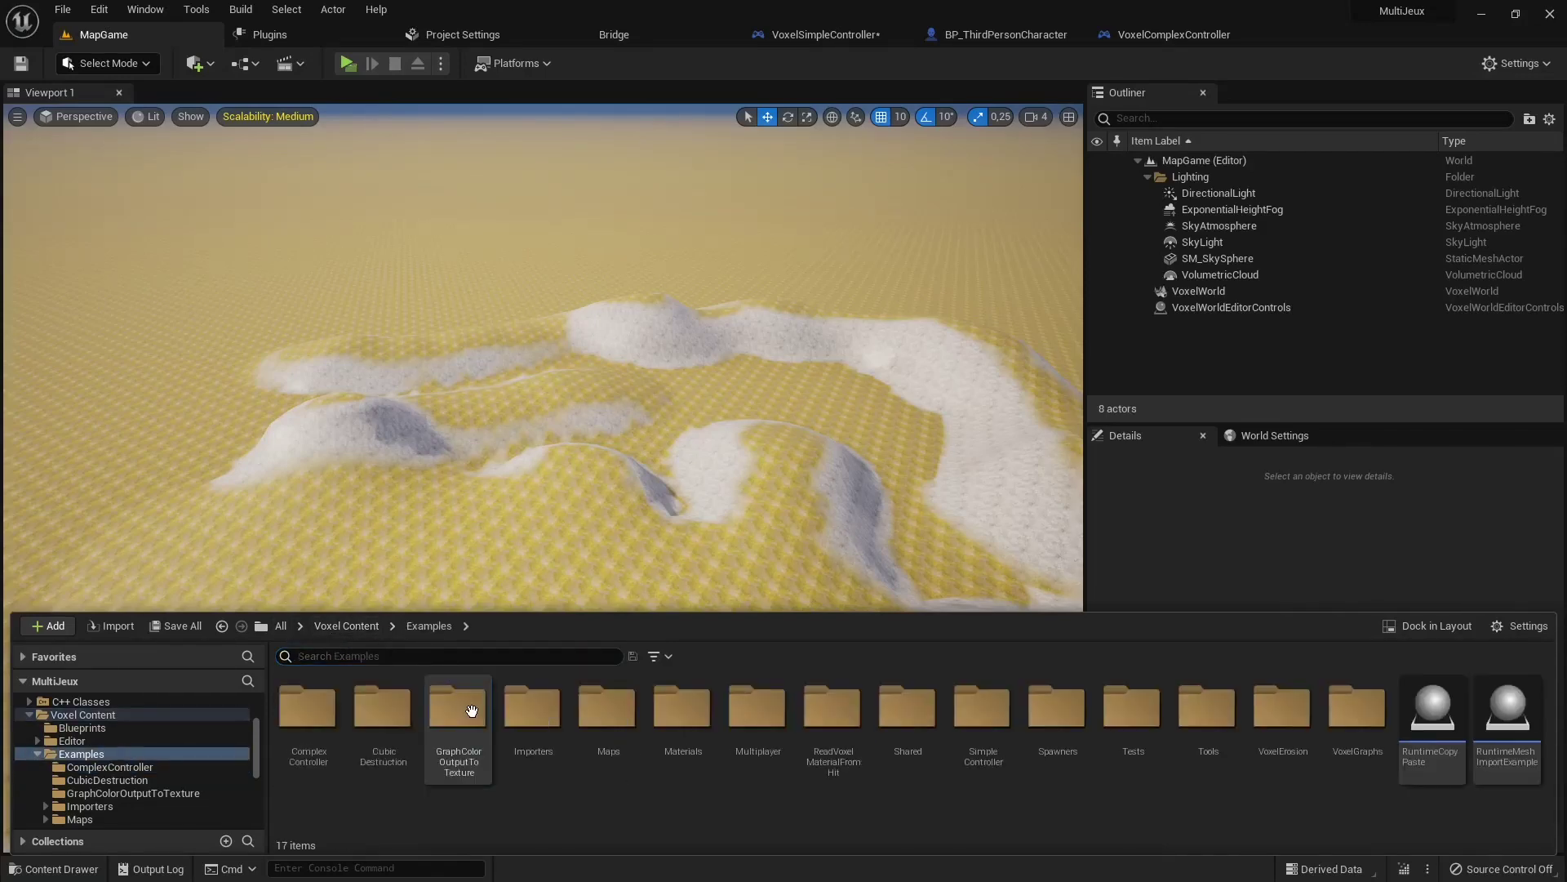
pyautogui.doubleClick(308, 707)
pyautogui.doubleClick(678, 731)
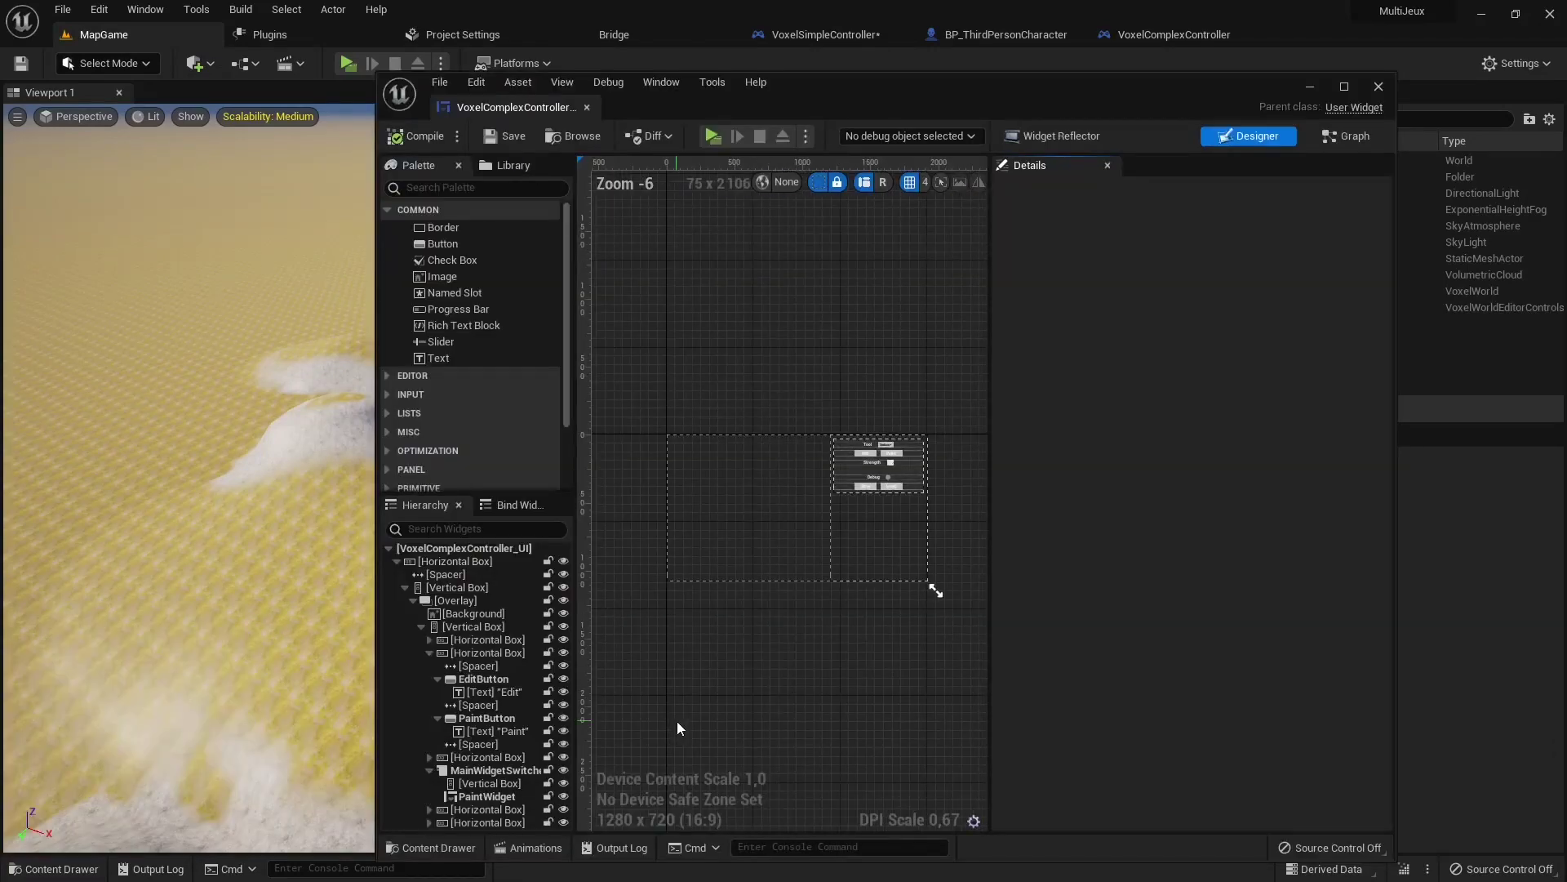
# Step: Dock the widget blueprint editor as a tab in the main editor
pyautogui.click(1345, 86)
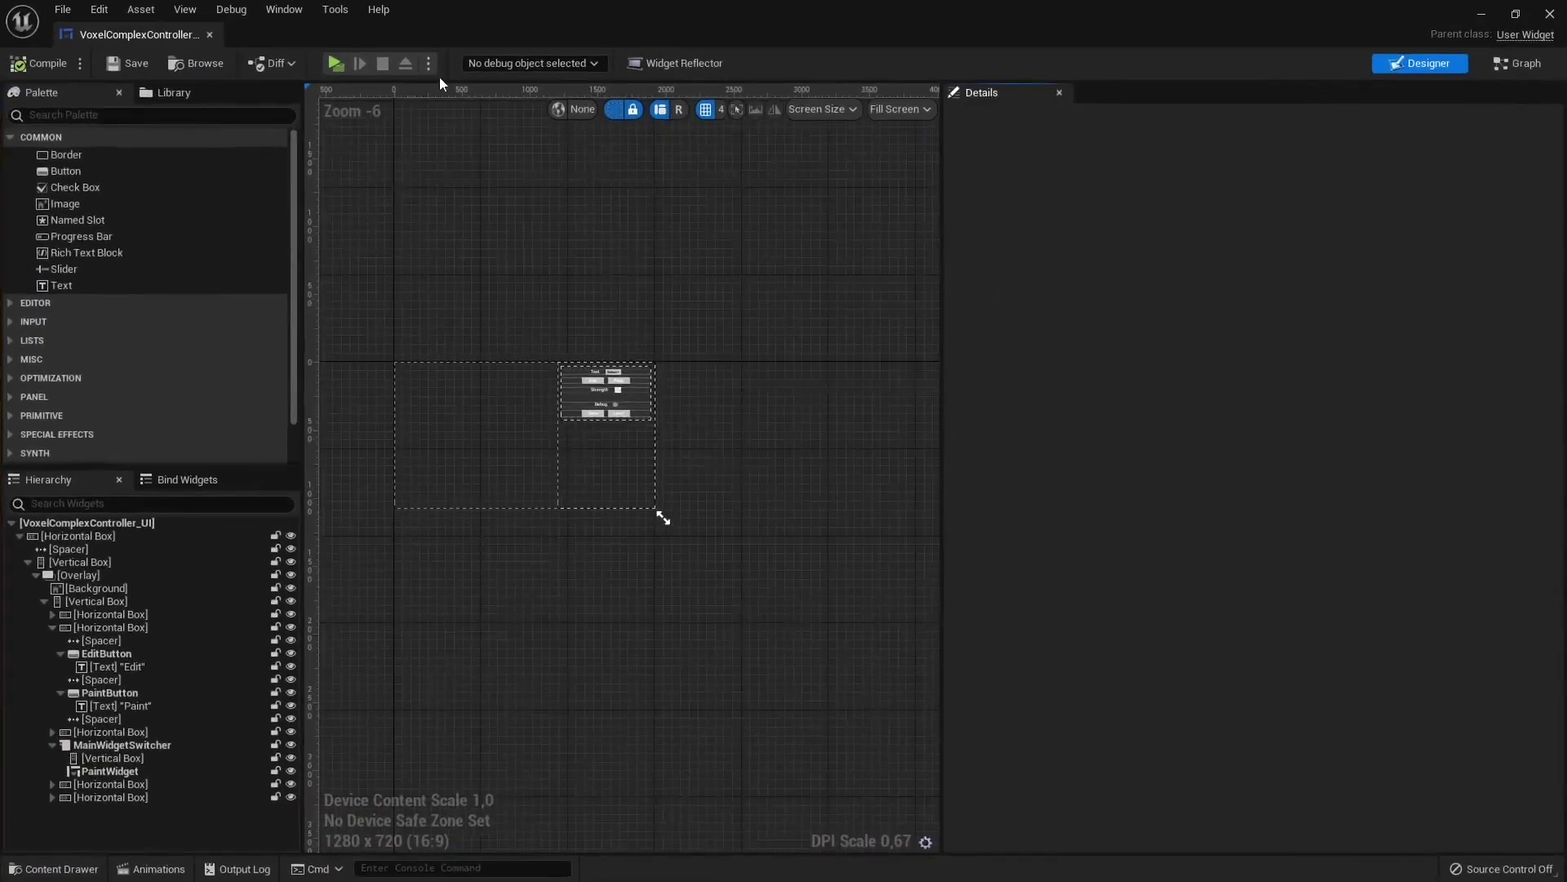
pyautogui.moveTo(184, 31); pyautogui.dragTo(898, 37)
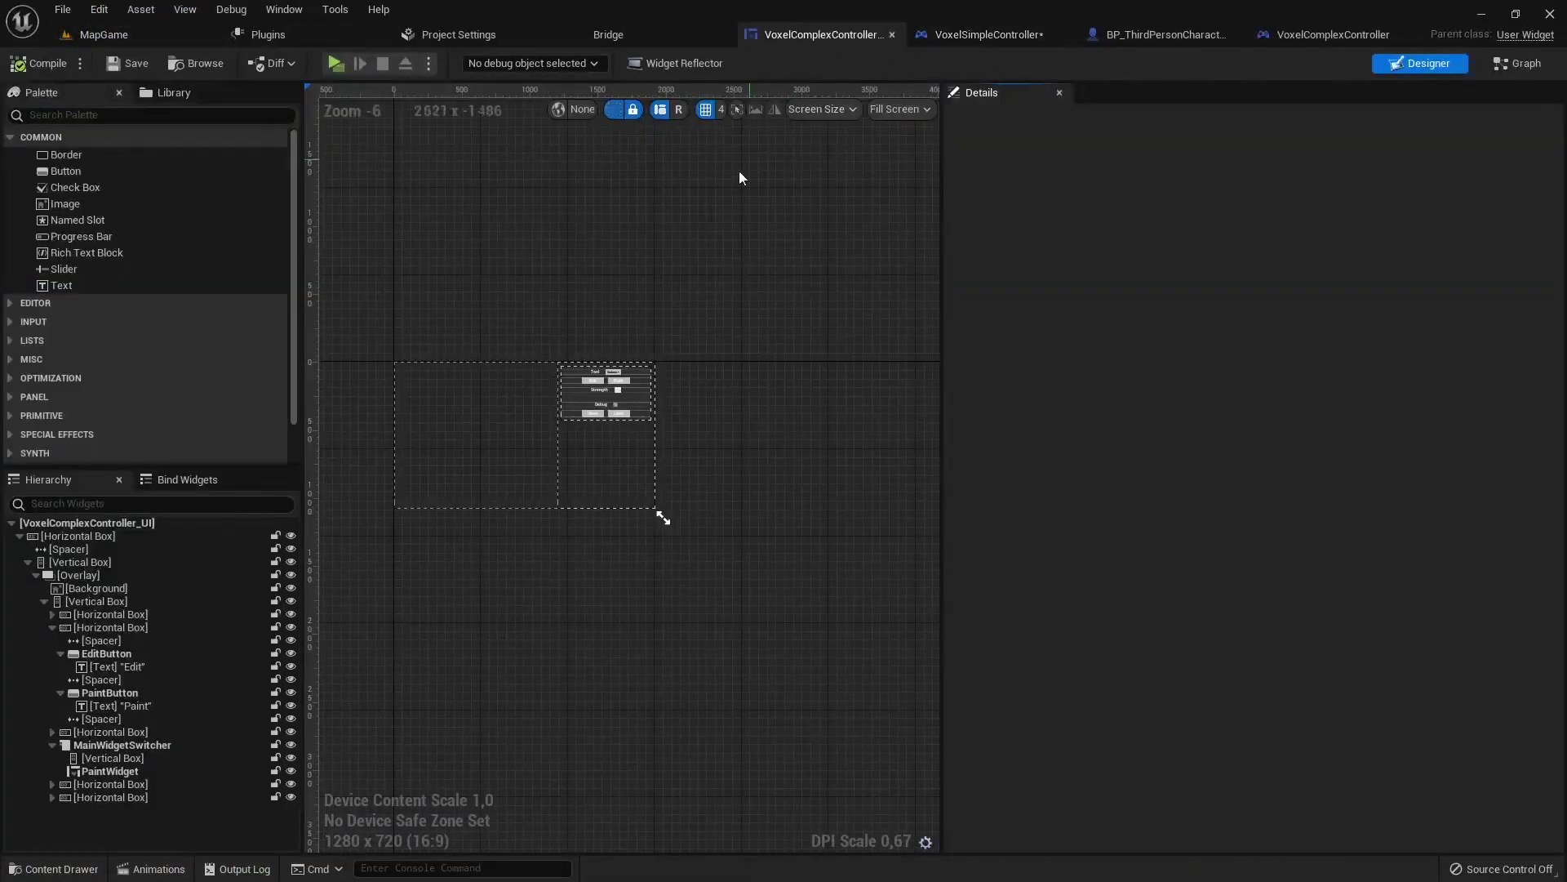
pyautogui.scroll(5, 535, 409)
pyautogui.scroll(2, 657, 472)
pyautogui.scroll(-5, 728, 442)
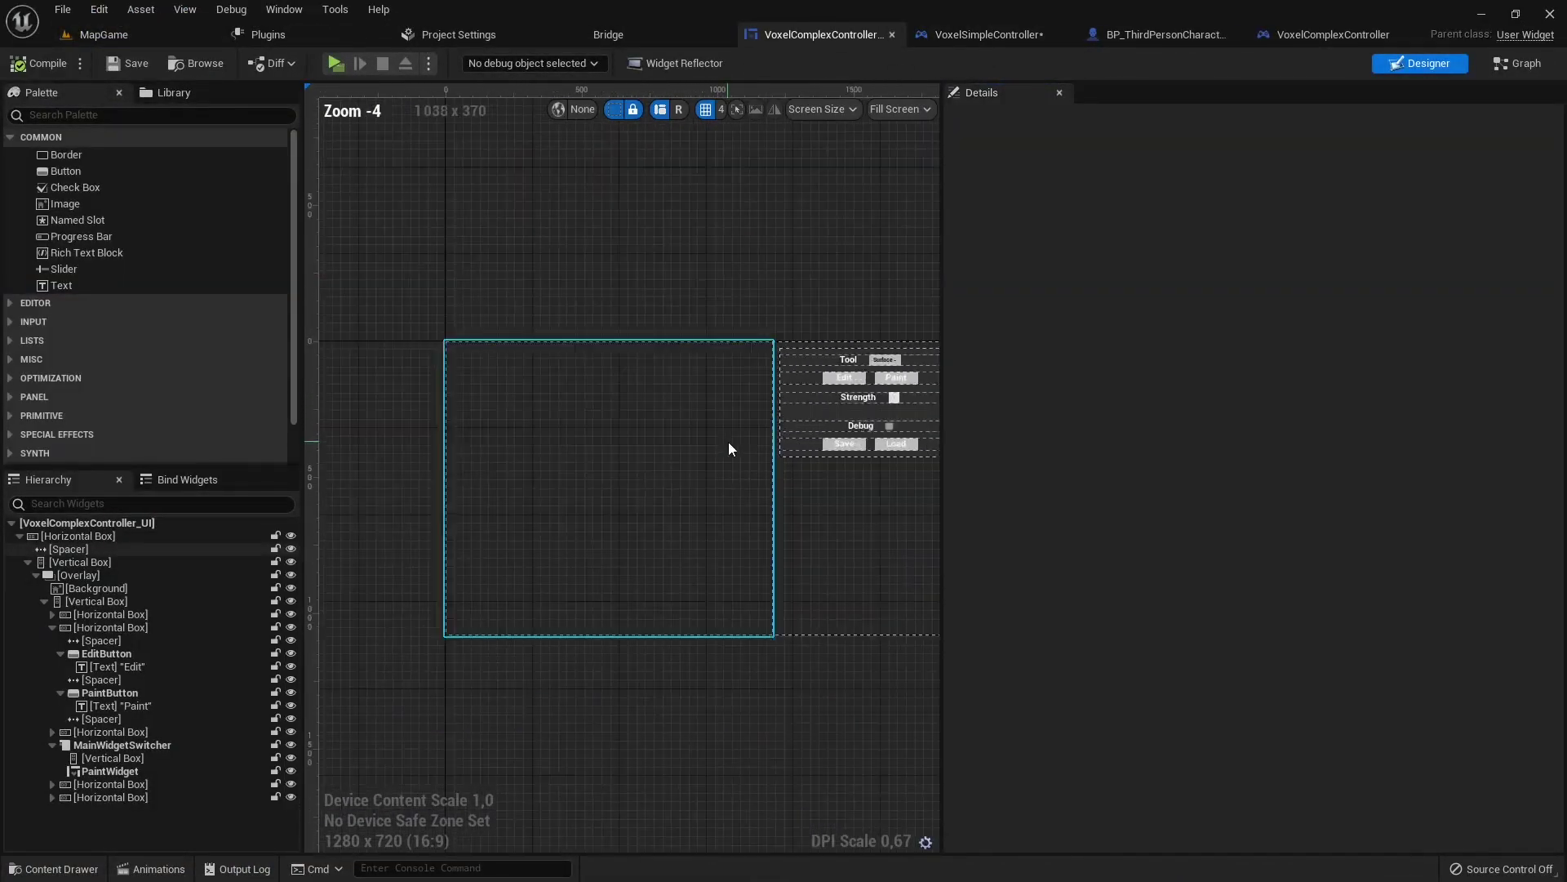
pyautogui.moveTo(729, 442)
pyautogui.mouseDown(button='right')
pyautogui.moveTo(566, 440)
pyautogui.moveTo(537, 395)
pyautogui.mouseUp(button='right')
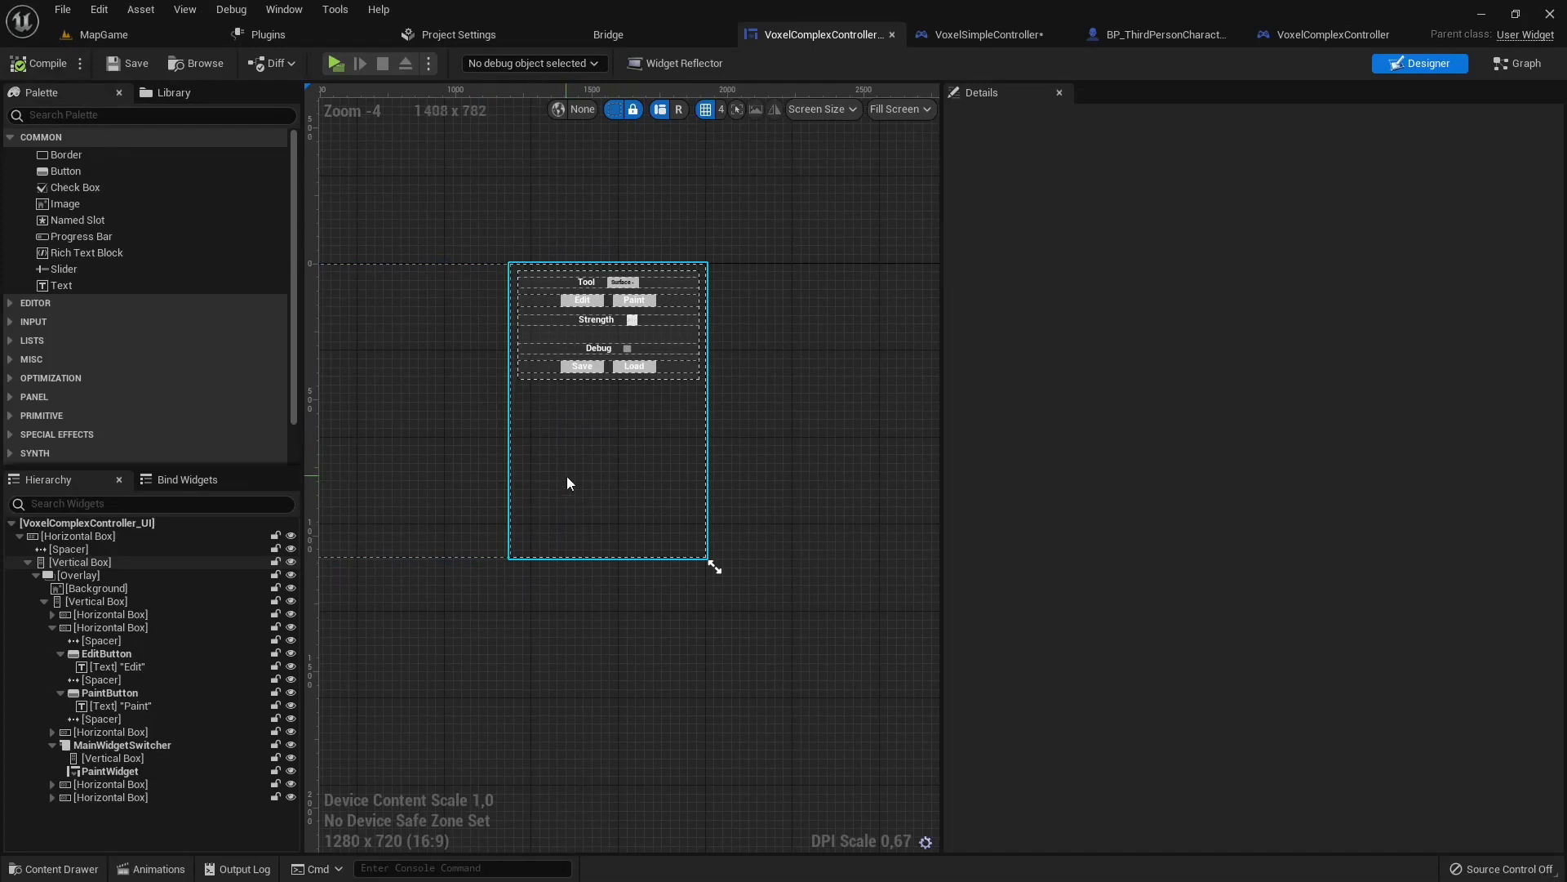
# Step: Bring up the editing actions for the outer Vertical Box in the Hierarchy
pyautogui.click(28, 562)
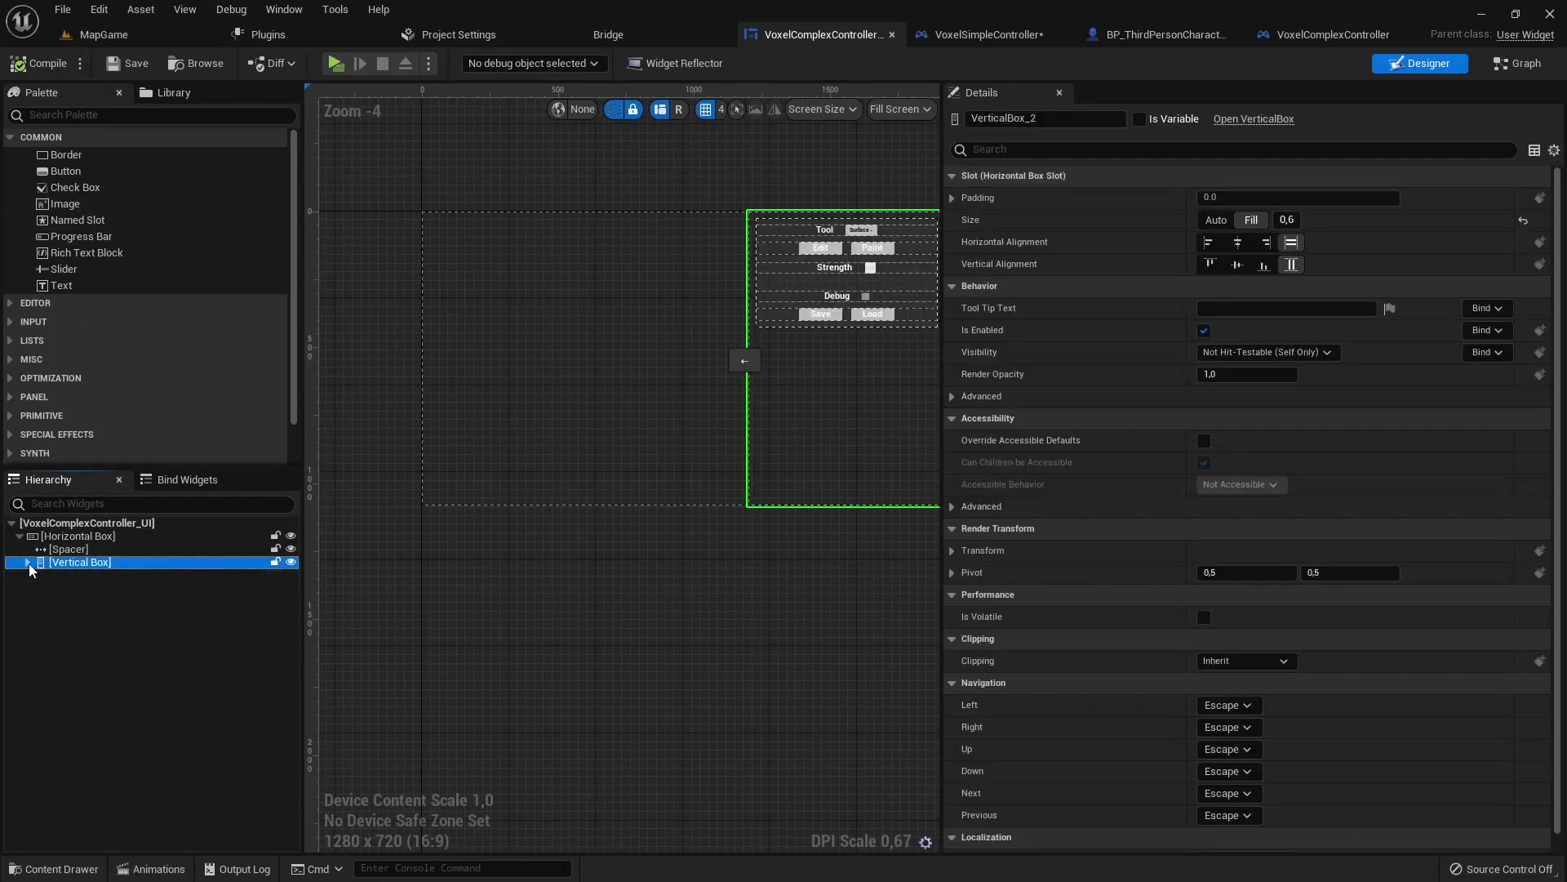
pyautogui.rightClick(60, 571)
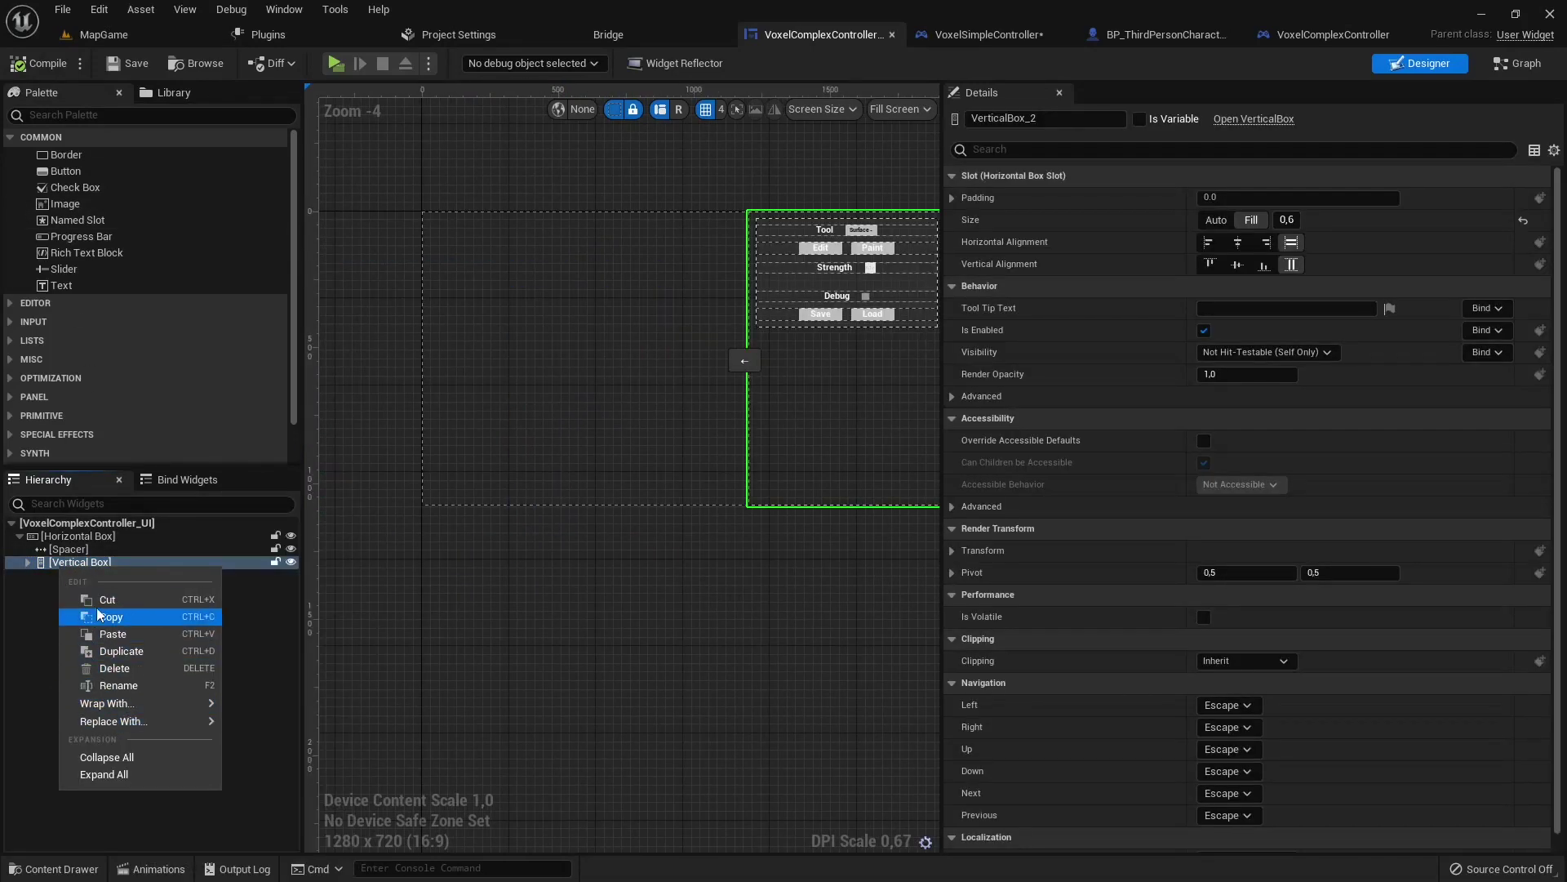
pyautogui.moveTo(117, 708)
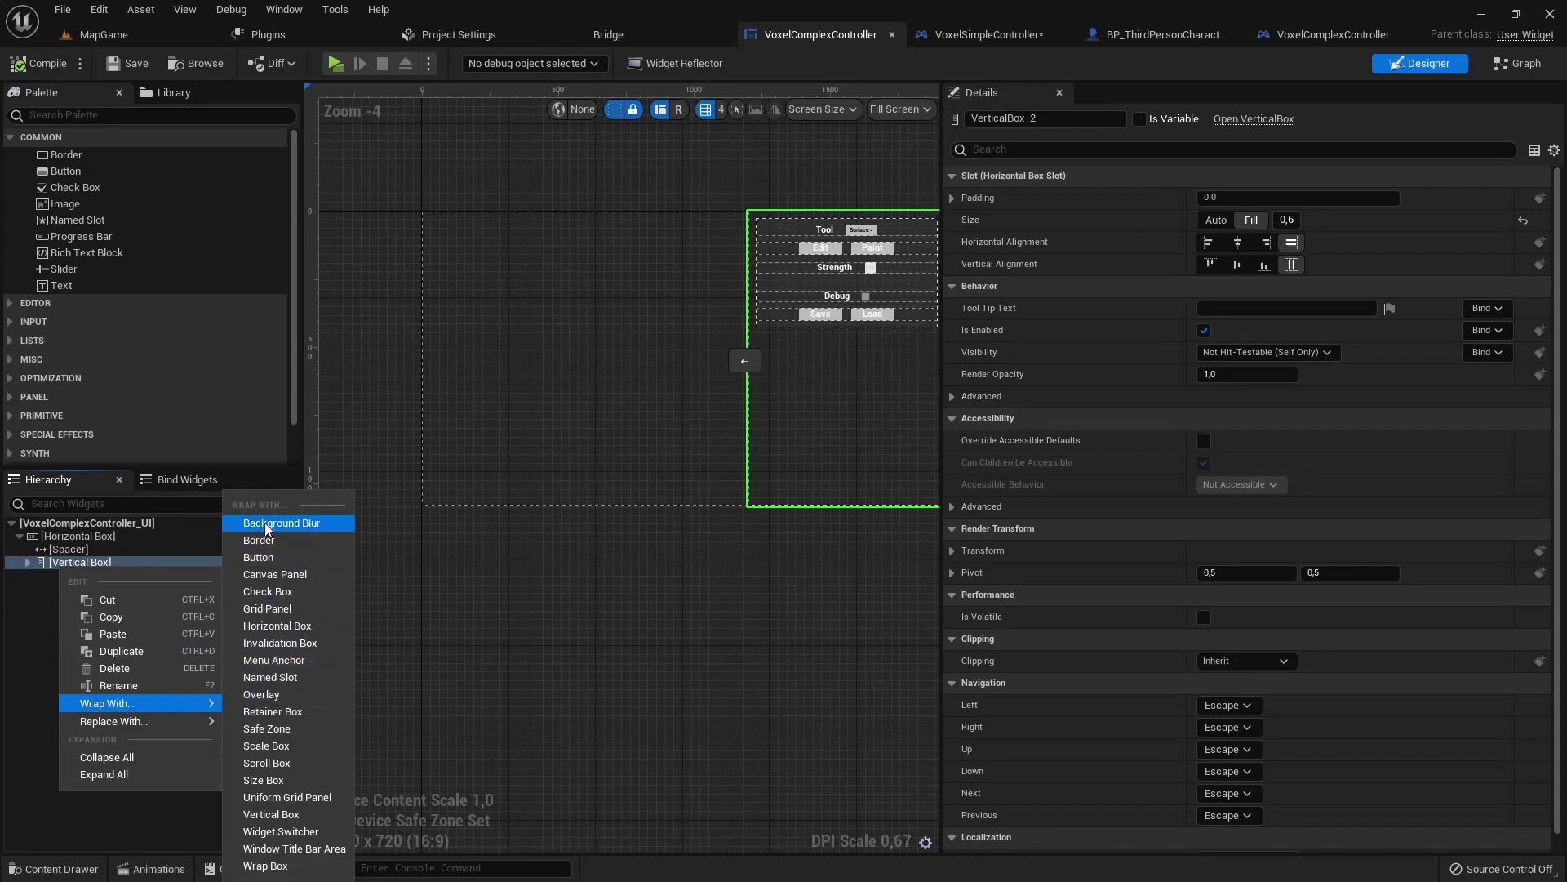
# Step: Wrap the existing Vertical Box in a new parent Vertical Box
pyautogui.click(258, 815)
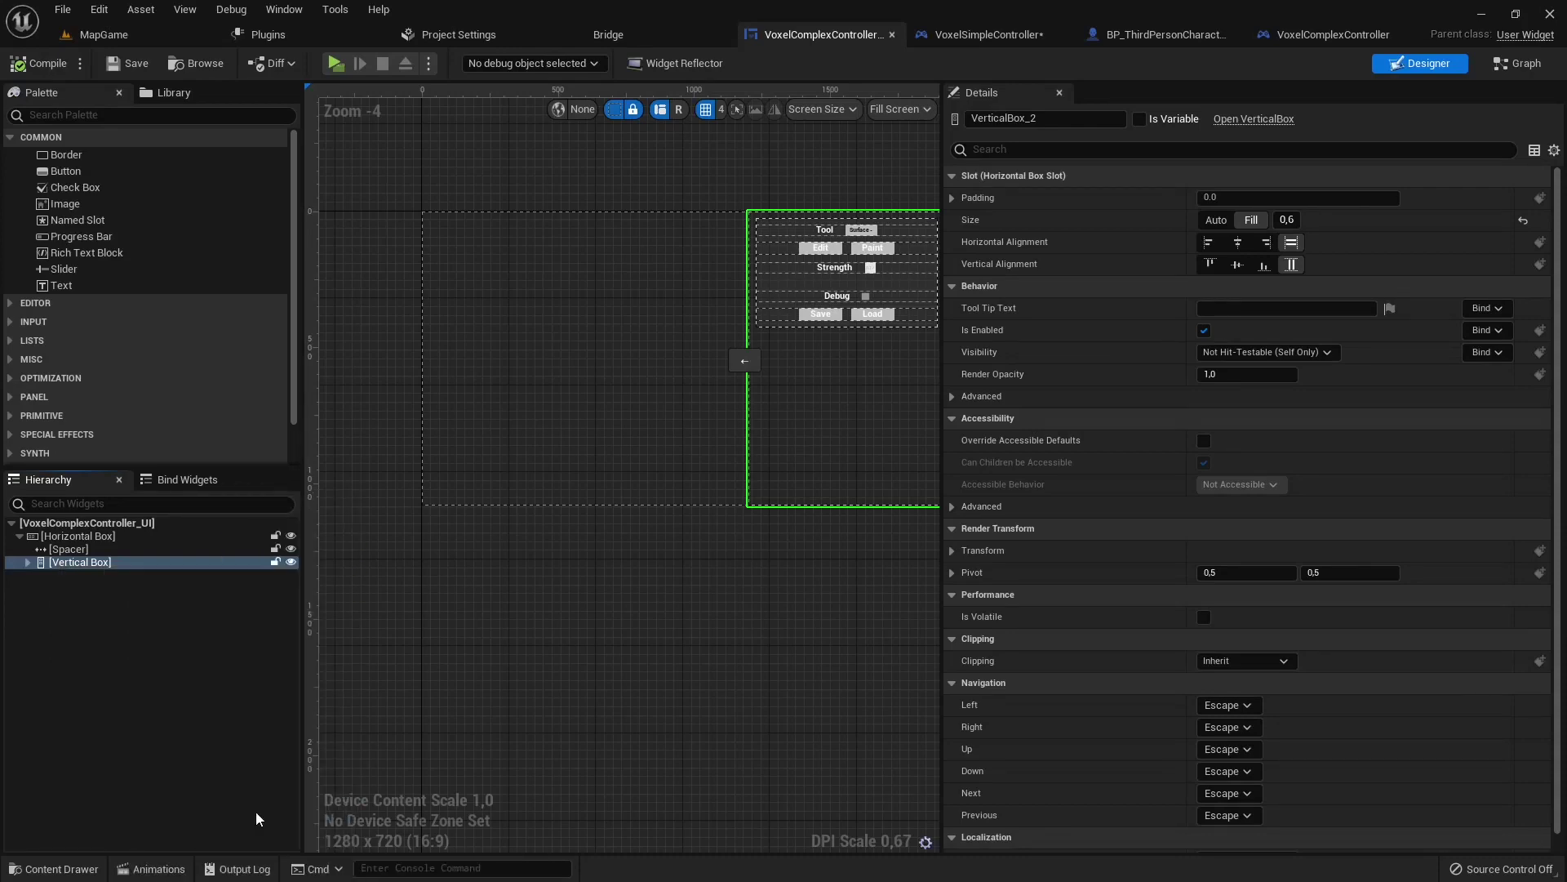
pyautogui.click(64, 563)
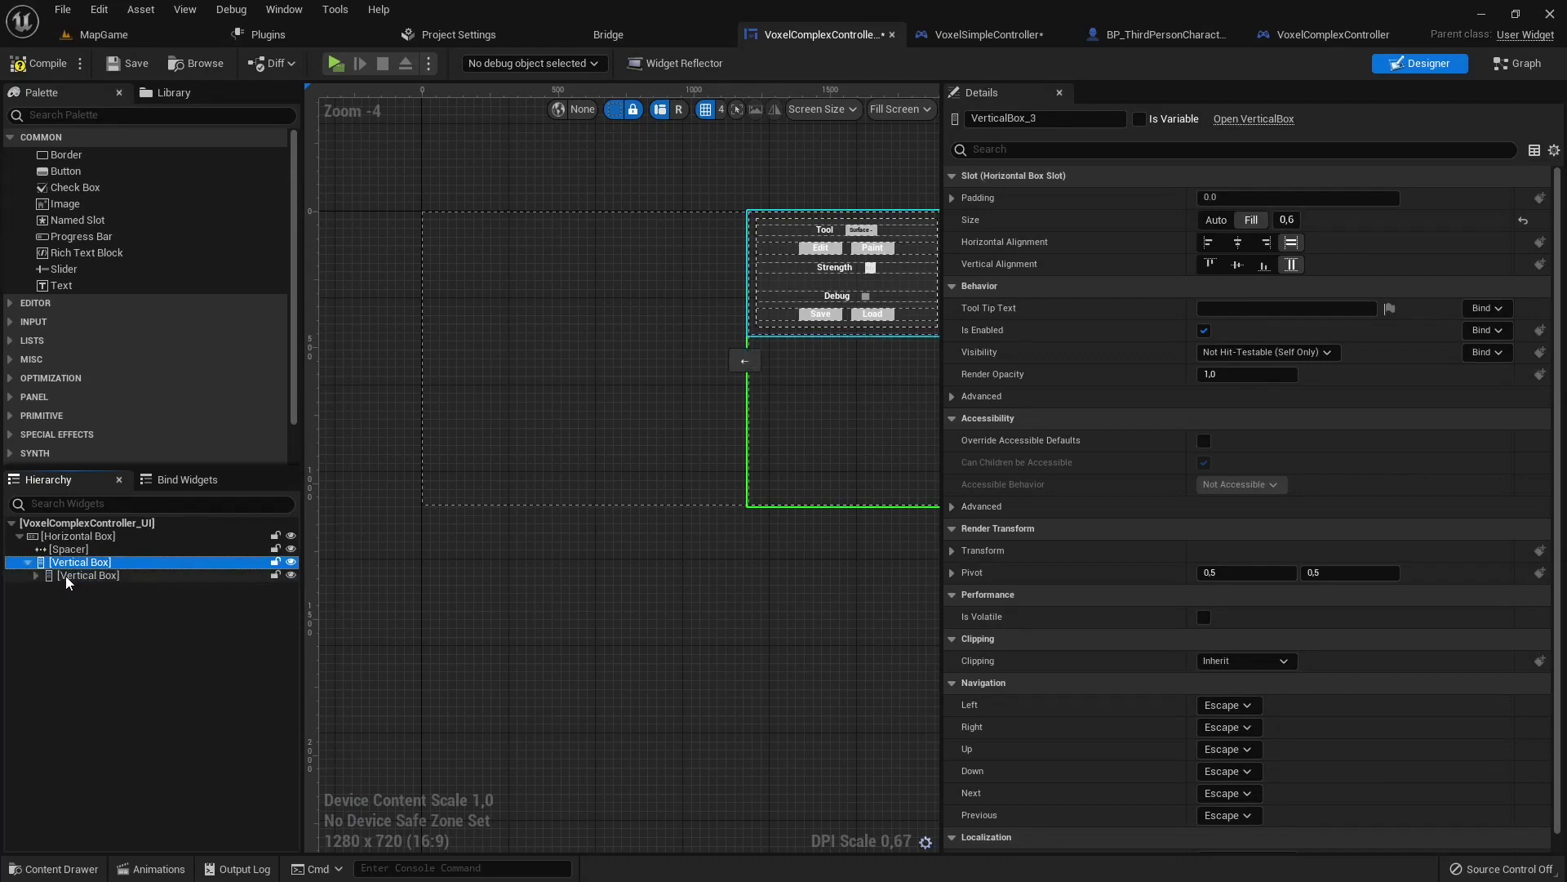
pyautogui.click(66, 576)
# Step: Add a second Vertical Box from the Panel palette beneath it and set its Size to Fill
pyautogui.scroll(-2, 68, 360)
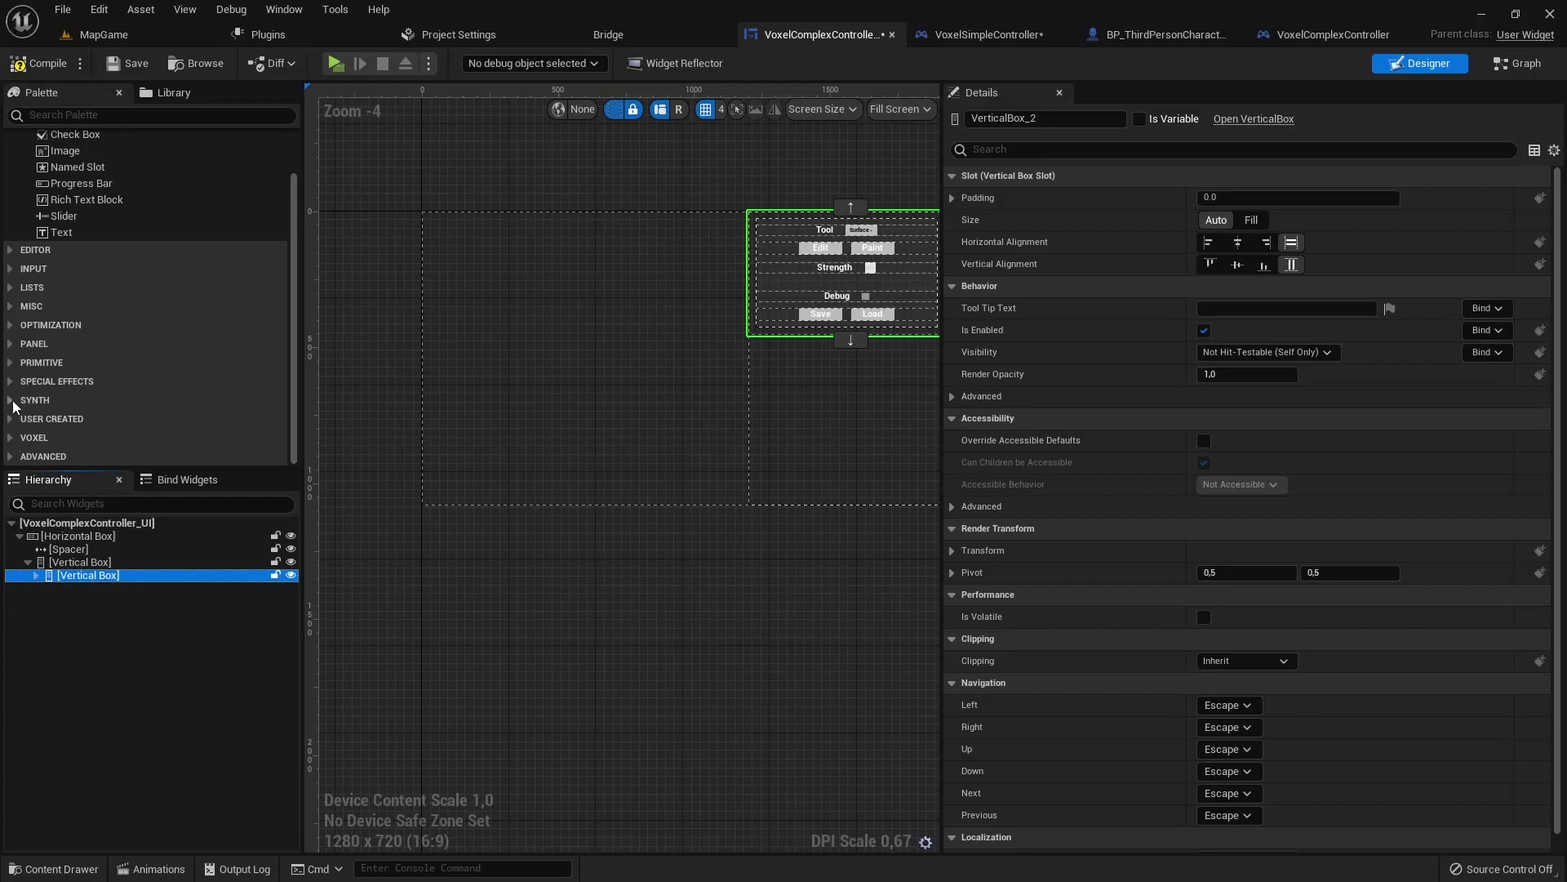
pyautogui.click(11, 308)
pyautogui.click(10, 309)
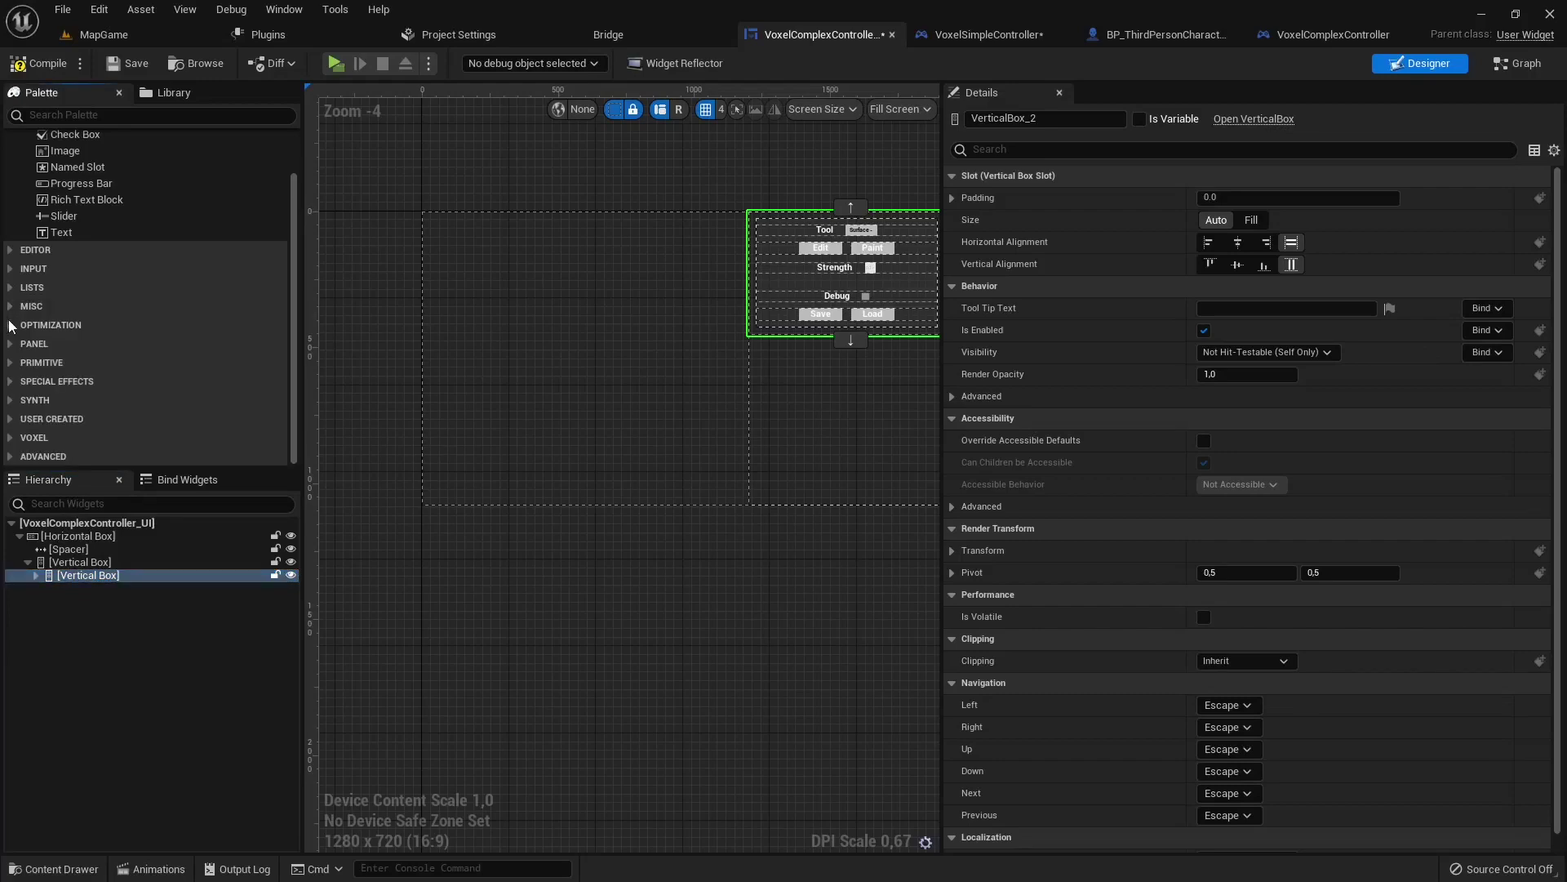
pyautogui.click(11, 344)
pyautogui.scroll(-3, 82, 383)
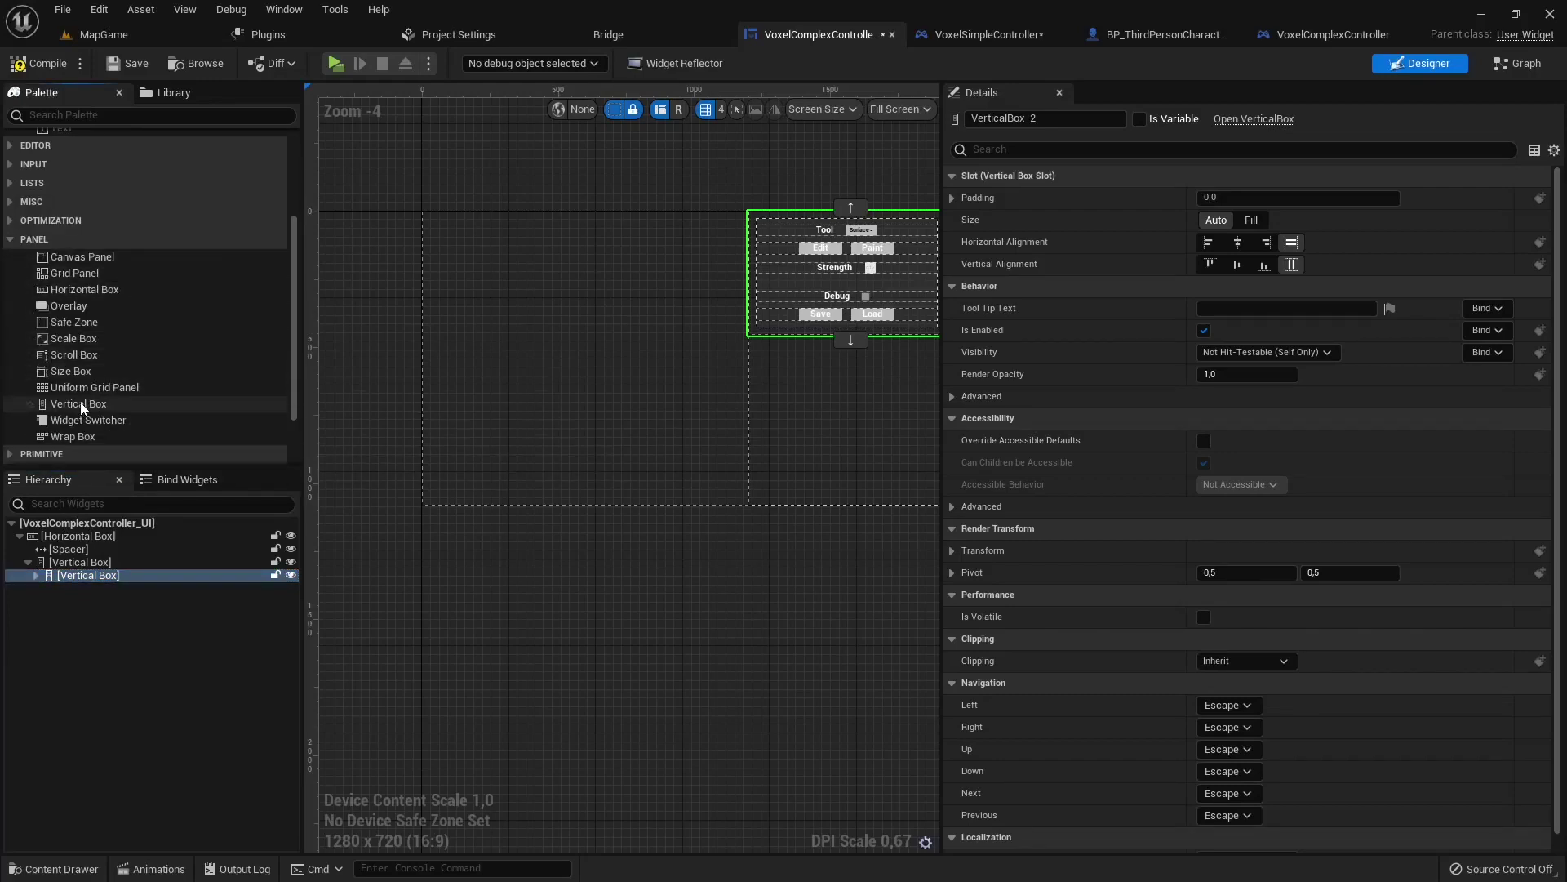
pyautogui.moveTo(81, 405); pyautogui.dragTo(66, 577)
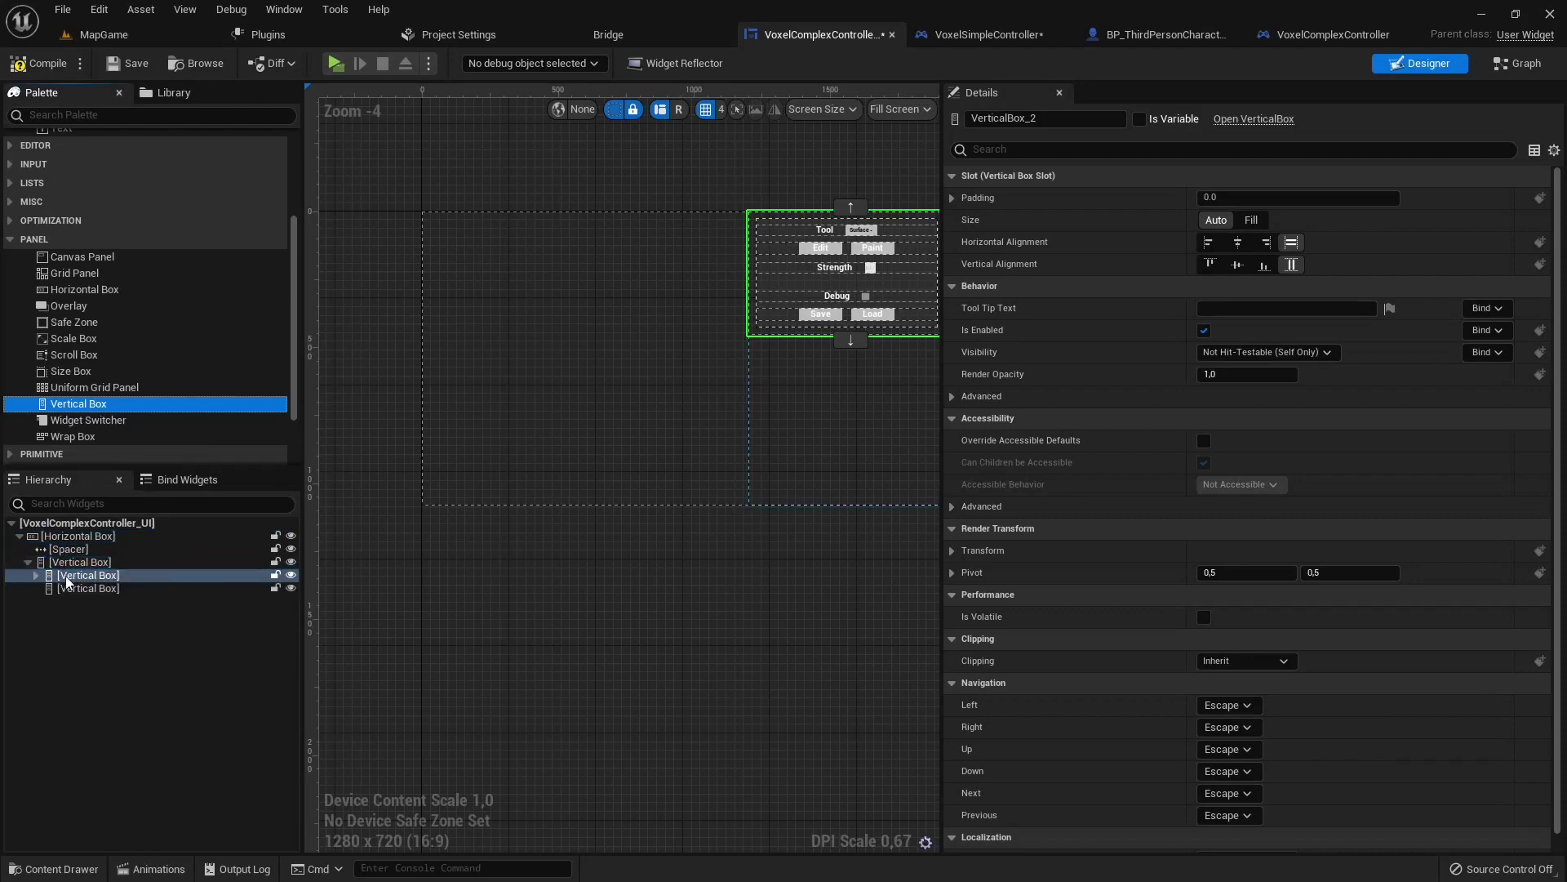
pyautogui.click(69, 582)
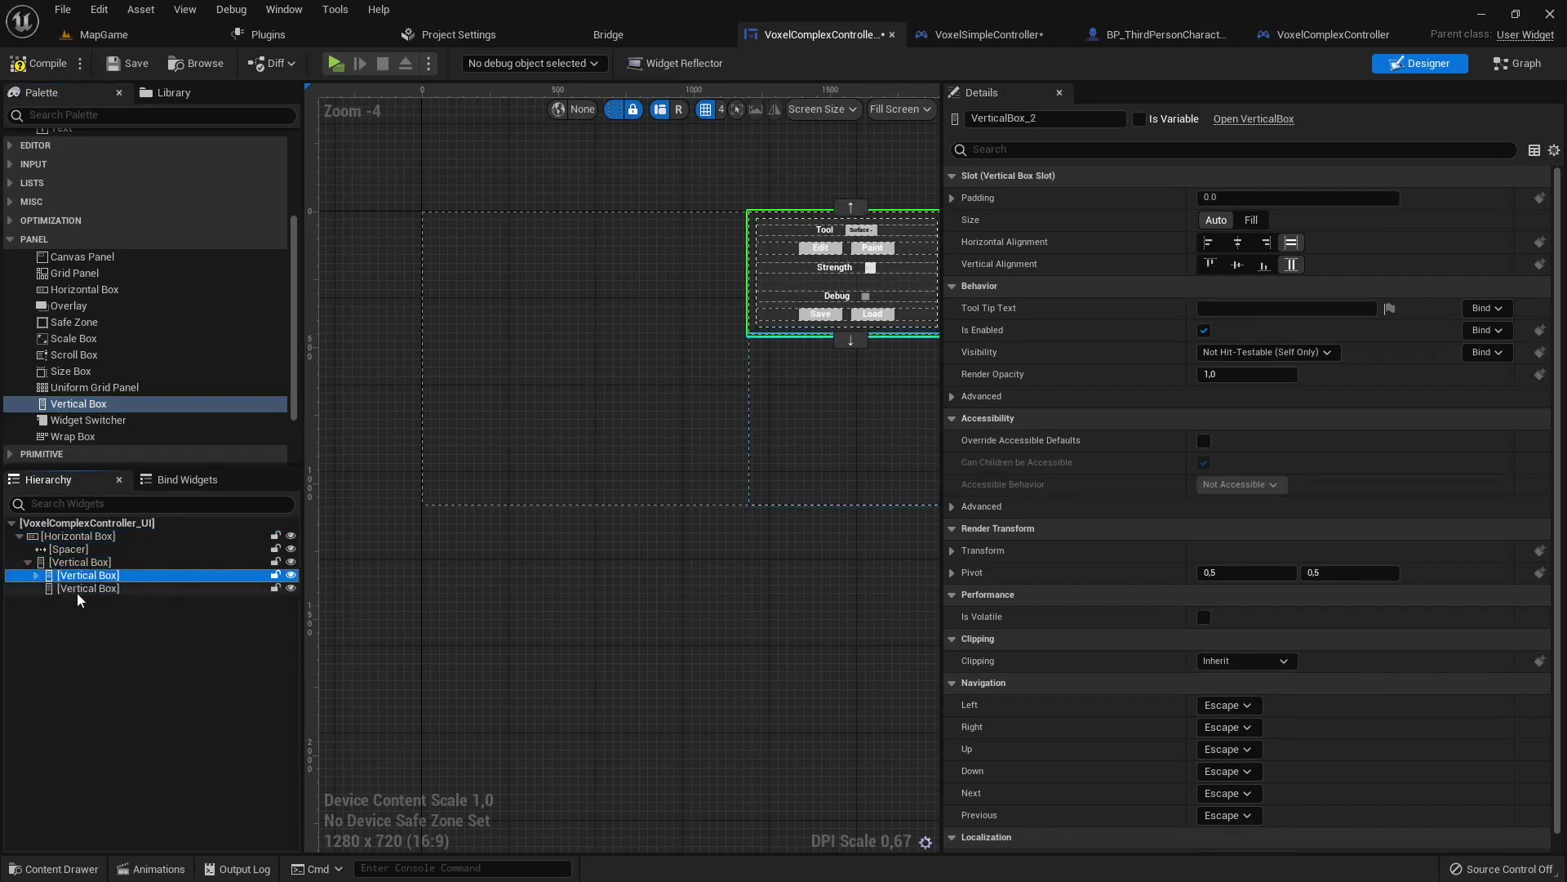
pyautogui.click(80, 589)
pyautogui.click(1251, 220)
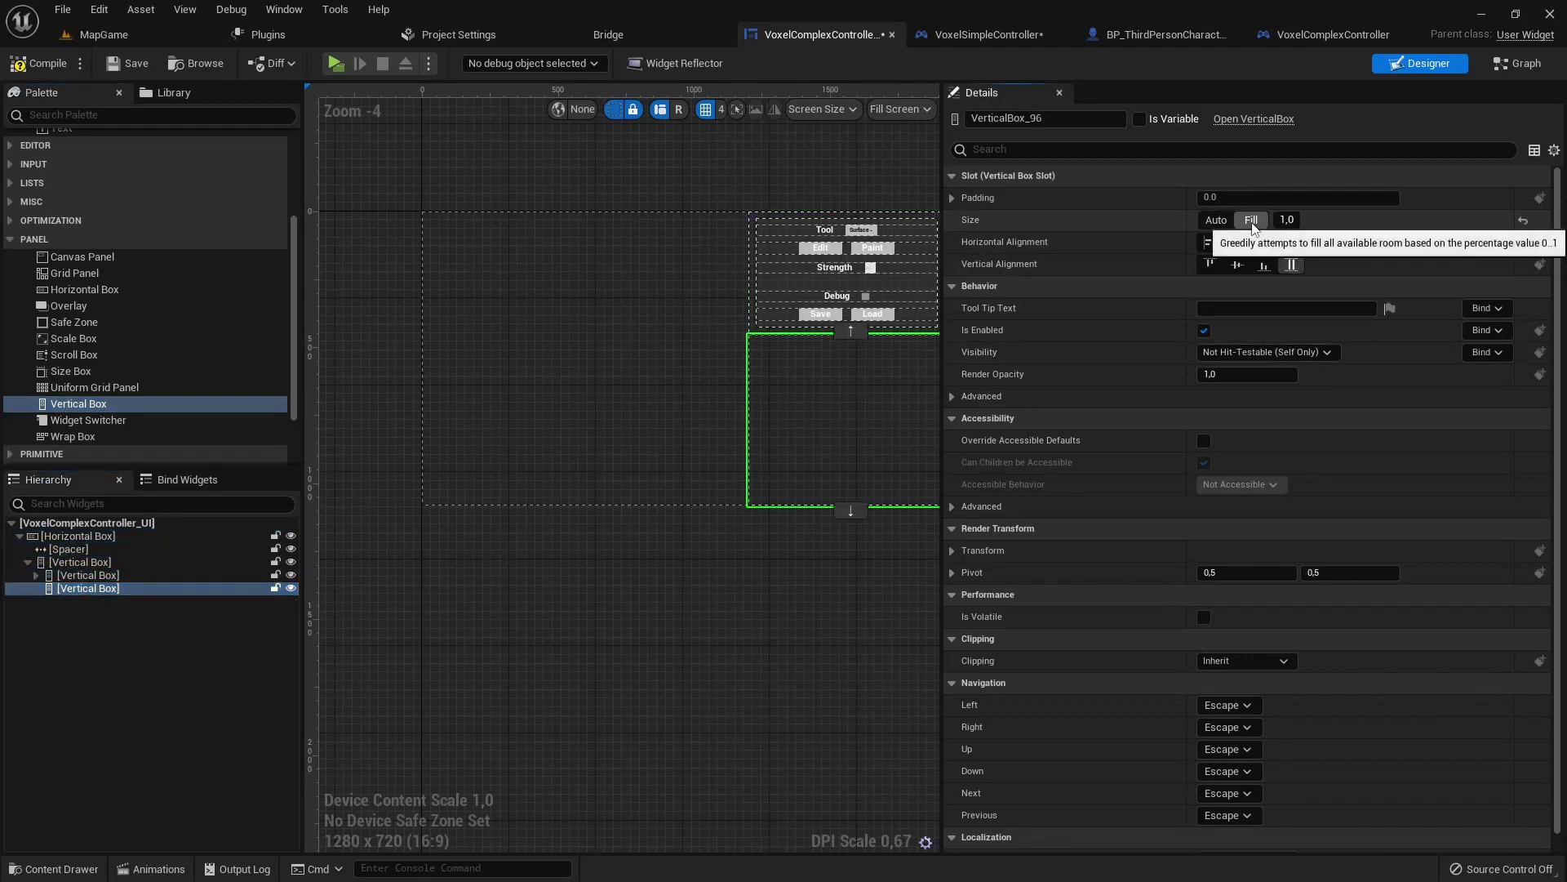
pyautogui.moveTo(740, 569); pyautogui.dragTo(501, 569, button='right')
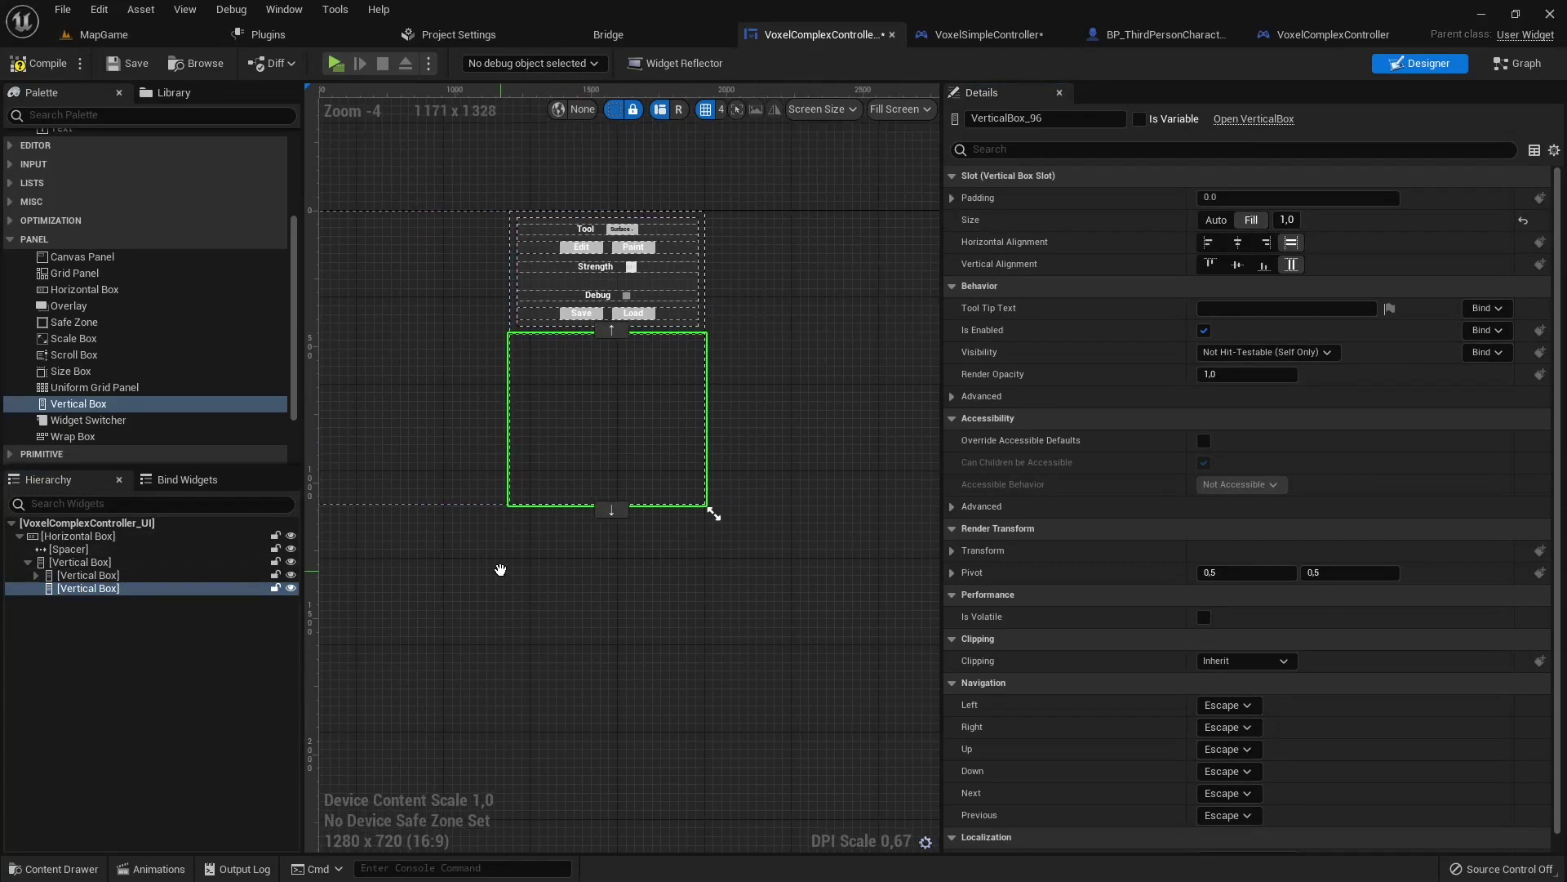
pyautogui.scroll(4, 566, 395)
pyautogui.scroll(1, 585, 360)
pyautogui.scroll(-2, 689, 339)
pyautogui.scroll(-1, 650, 362)
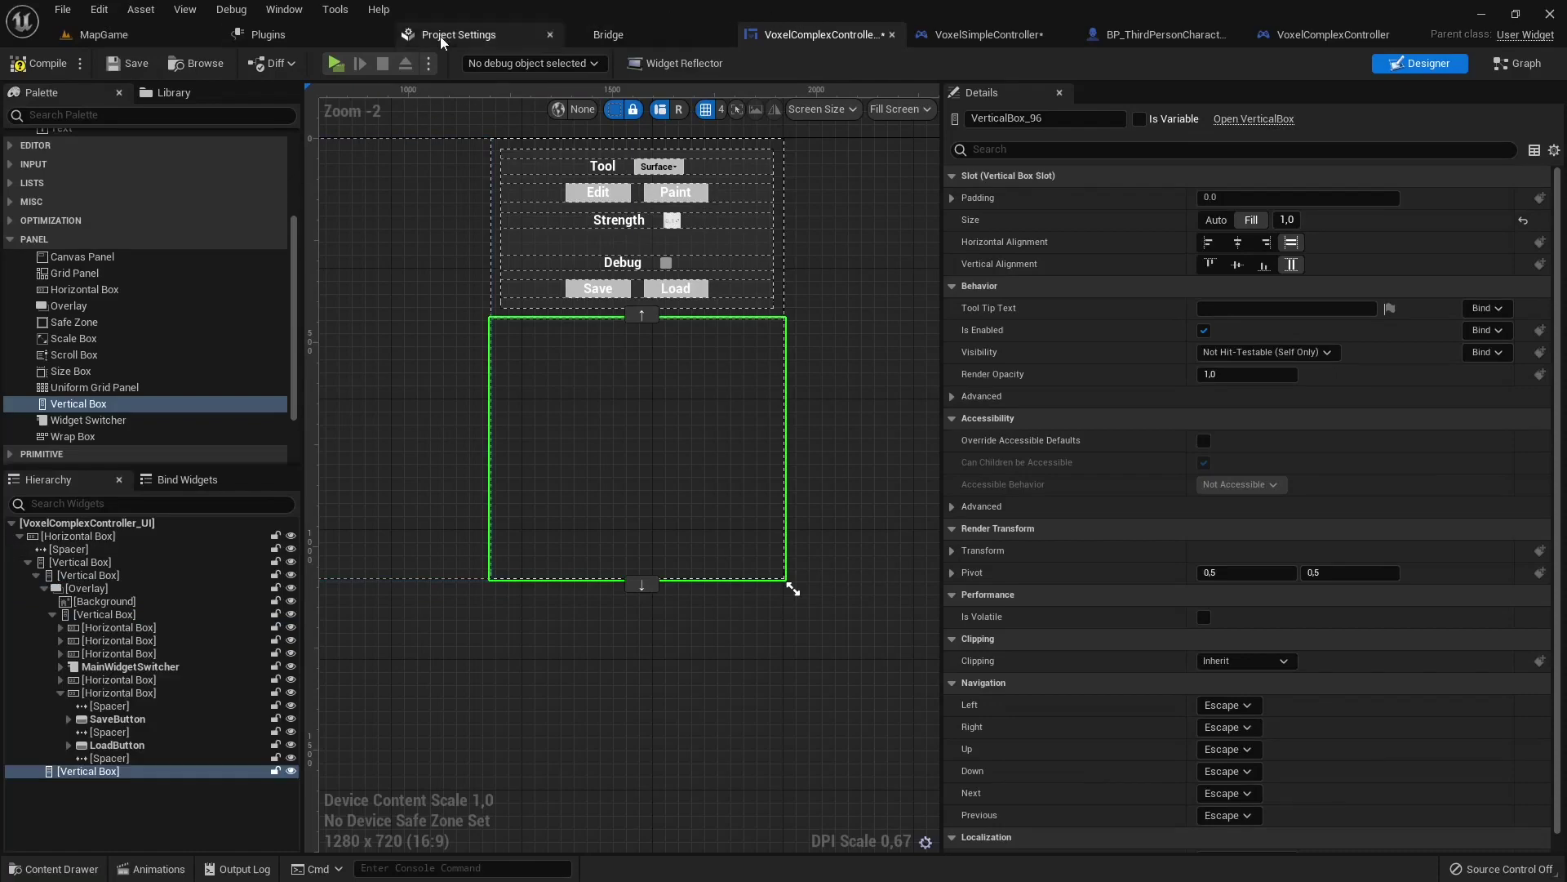
# Step: Create a Widget Blueprint based on User Widget, name it Save, and open it
pyautogui.click(57, 868)
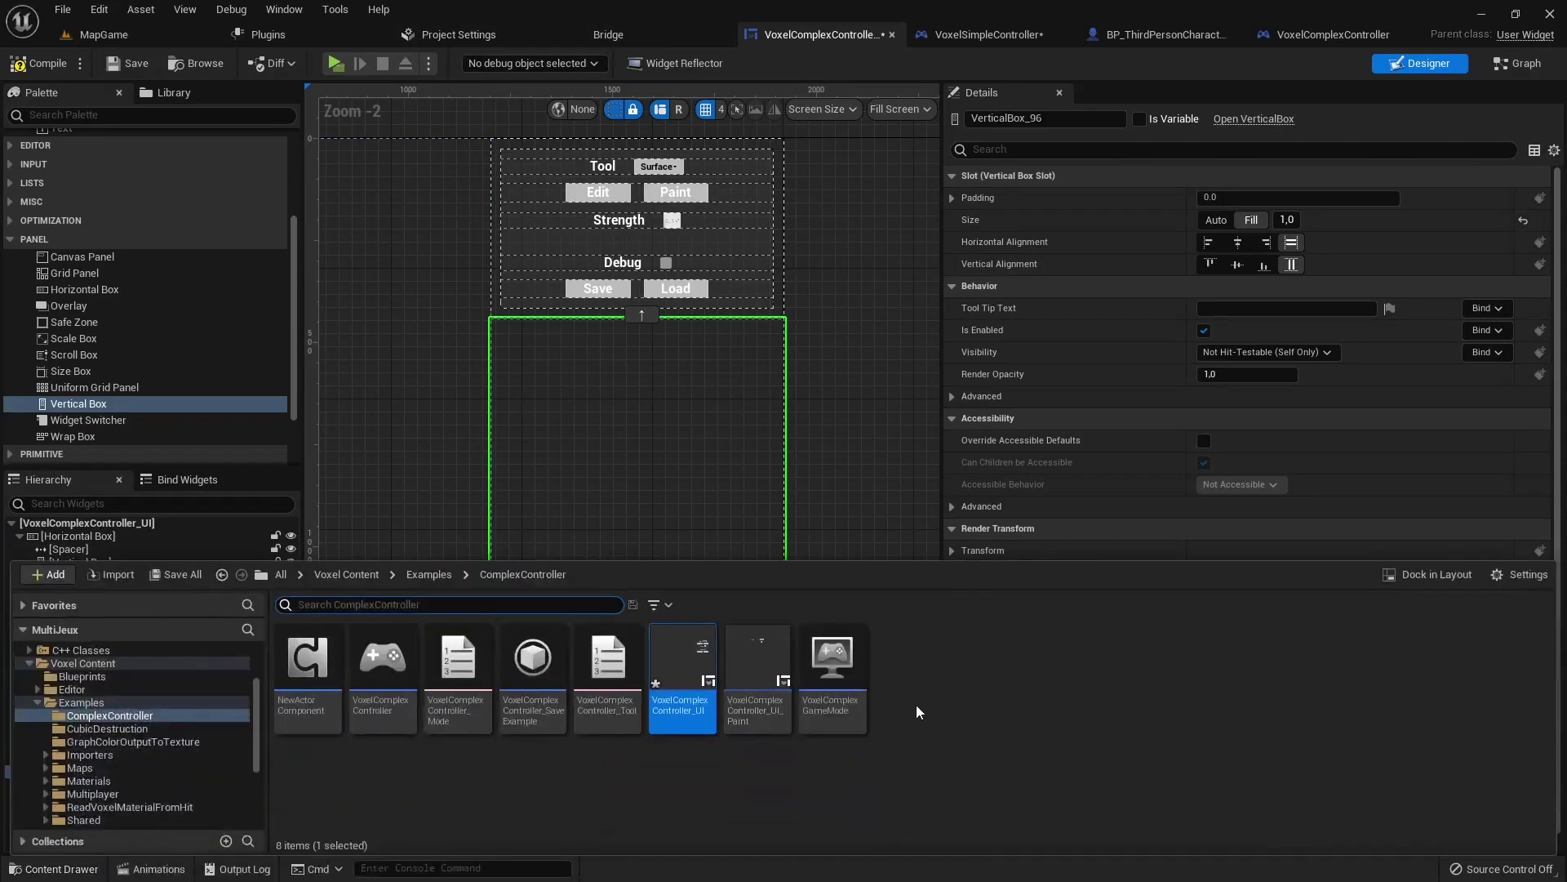
pyautogui.rightClick(977, 722)
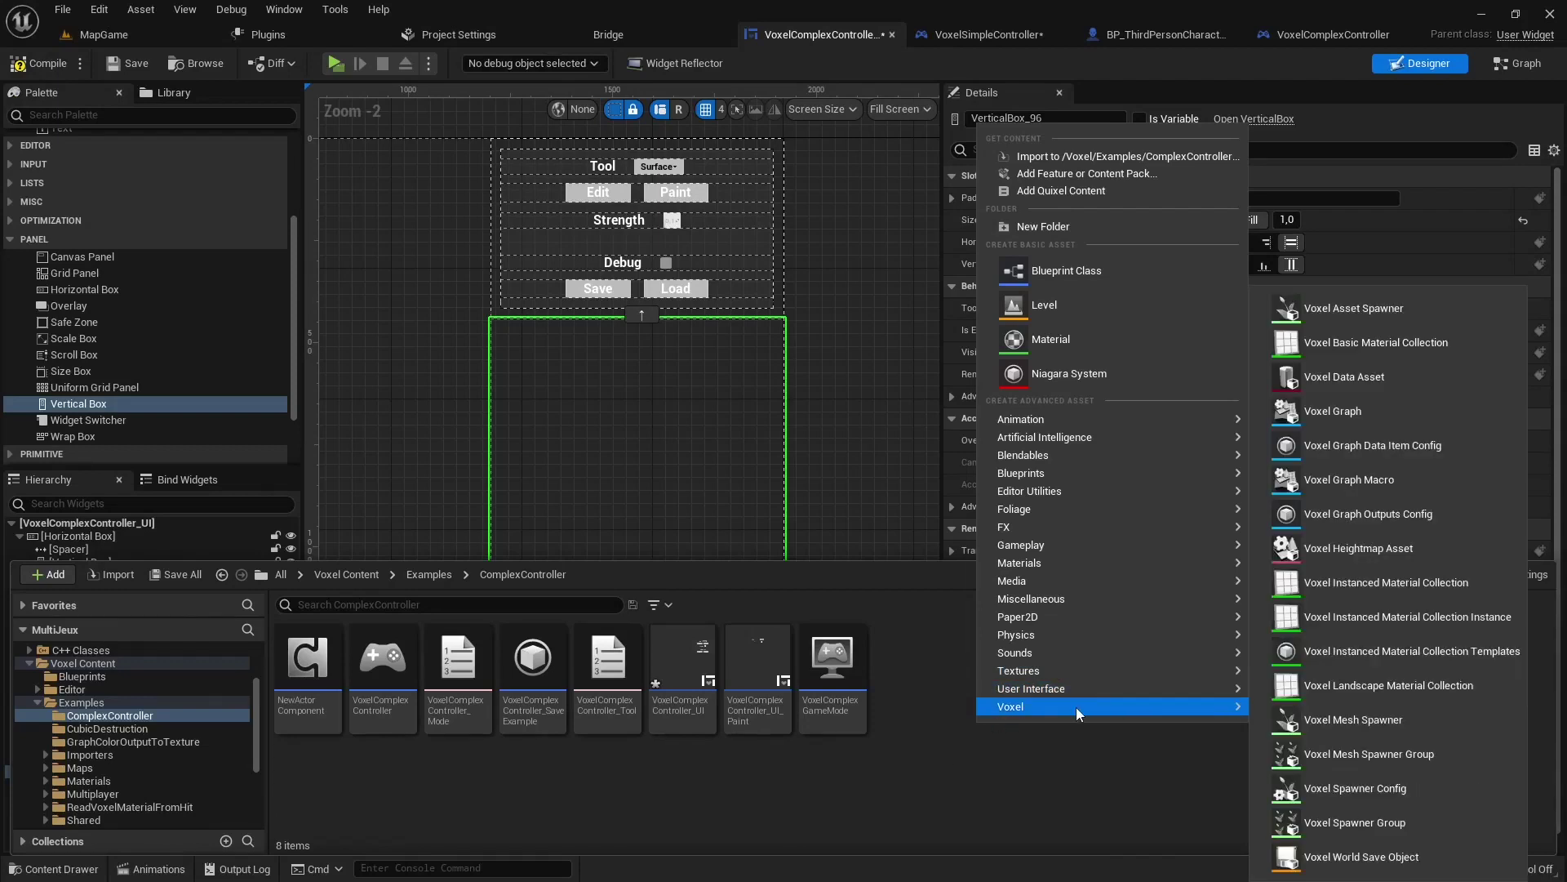
pyautogui.moveTo(1025, 687)
pyautogui.click(1307, 840)
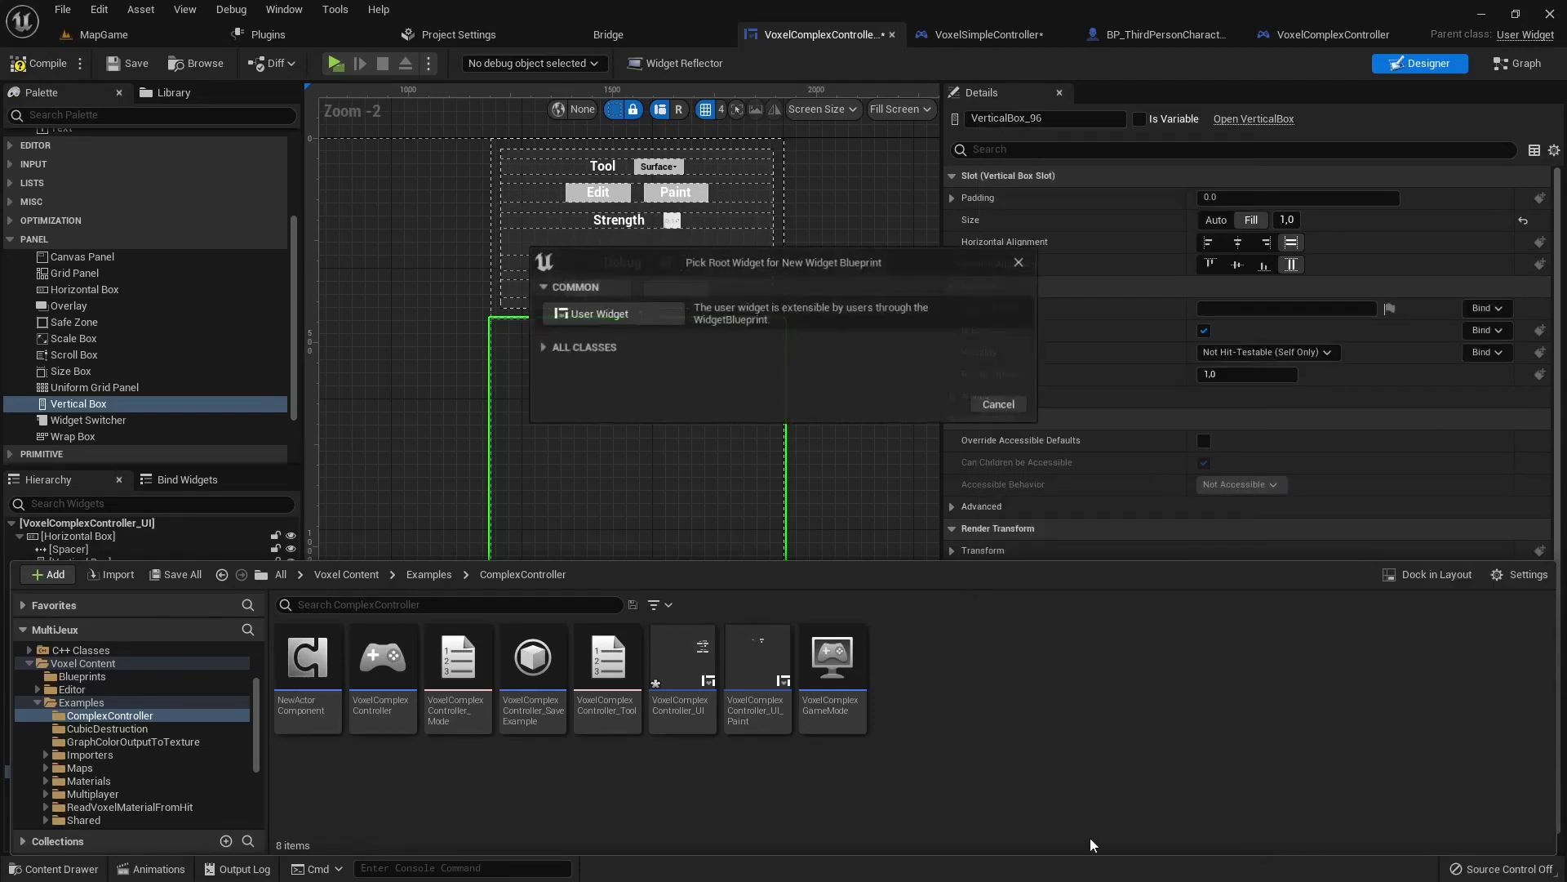
pyautogui.click(599, 314)
pyautogui.write('Save')
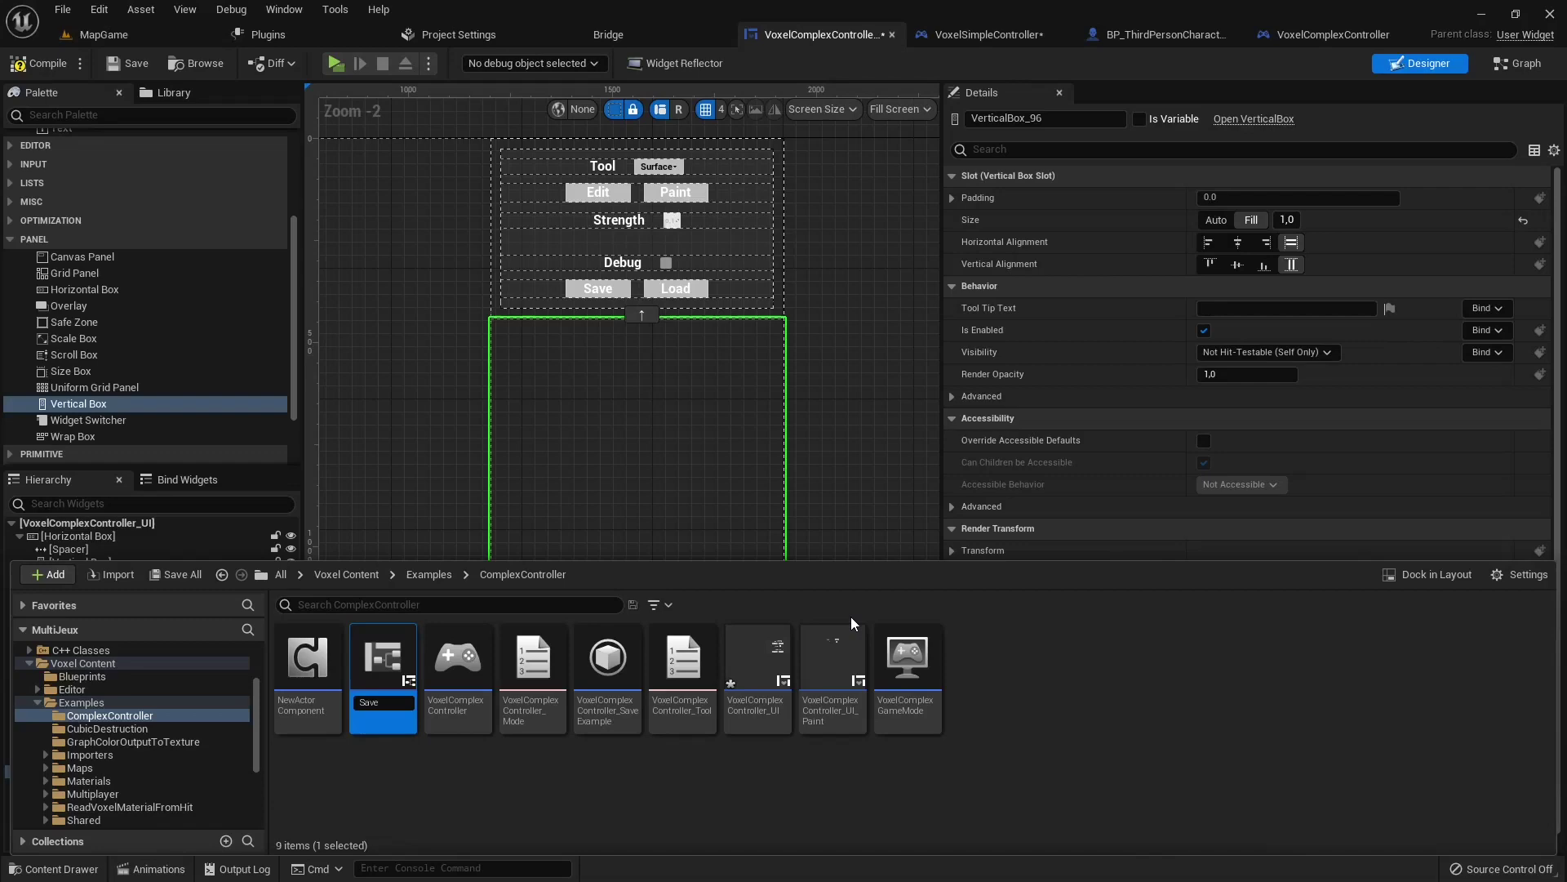
pyautogui.press('Return')
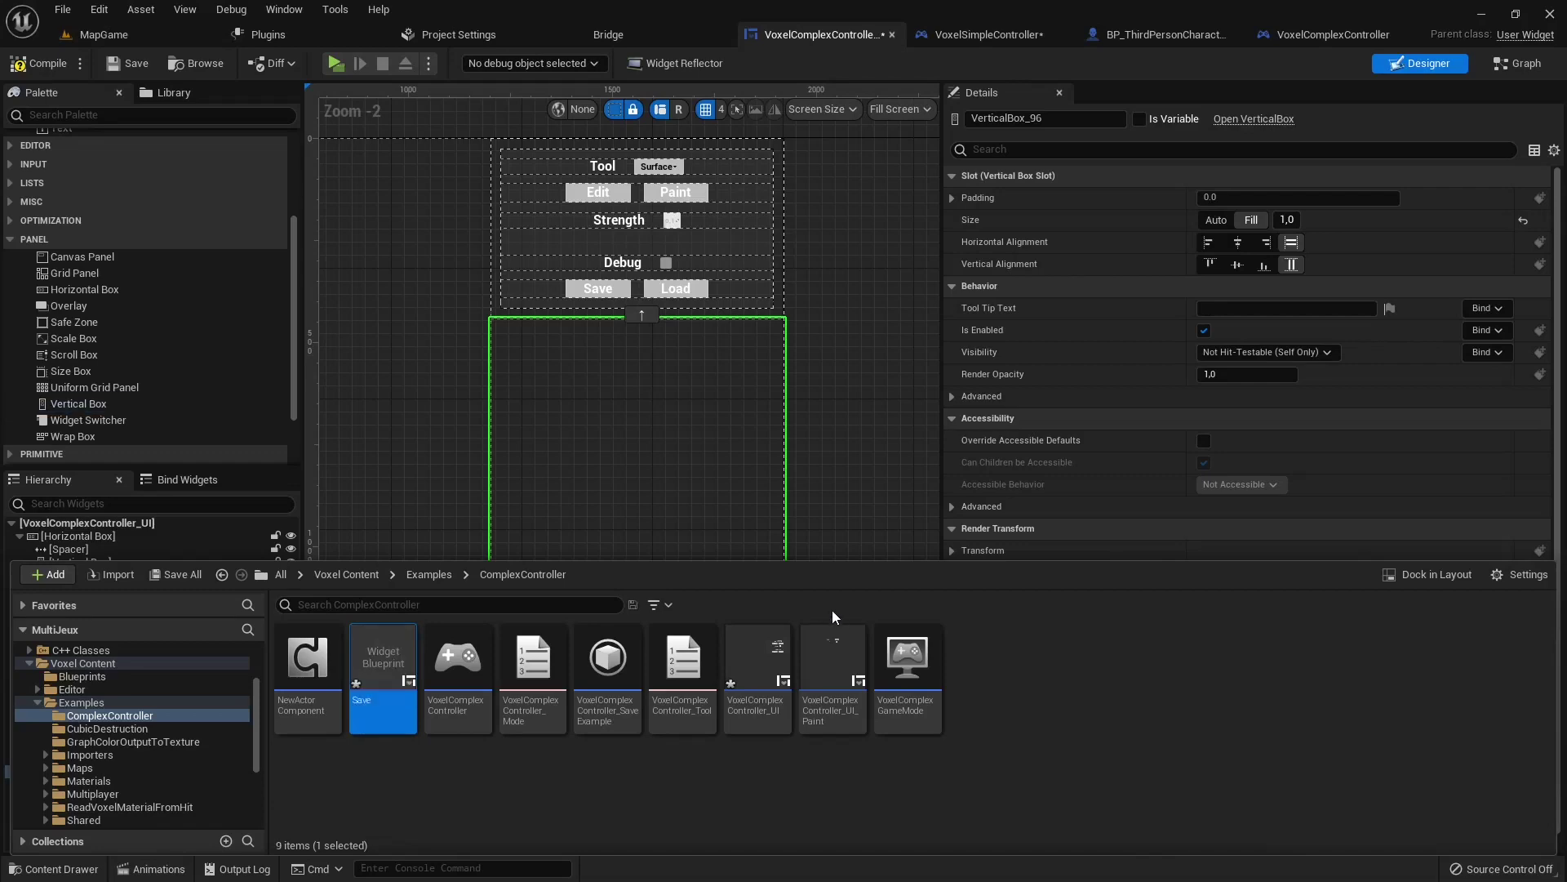
pyautogui.doubleClick(389, 676)
pyautogui.write('c')
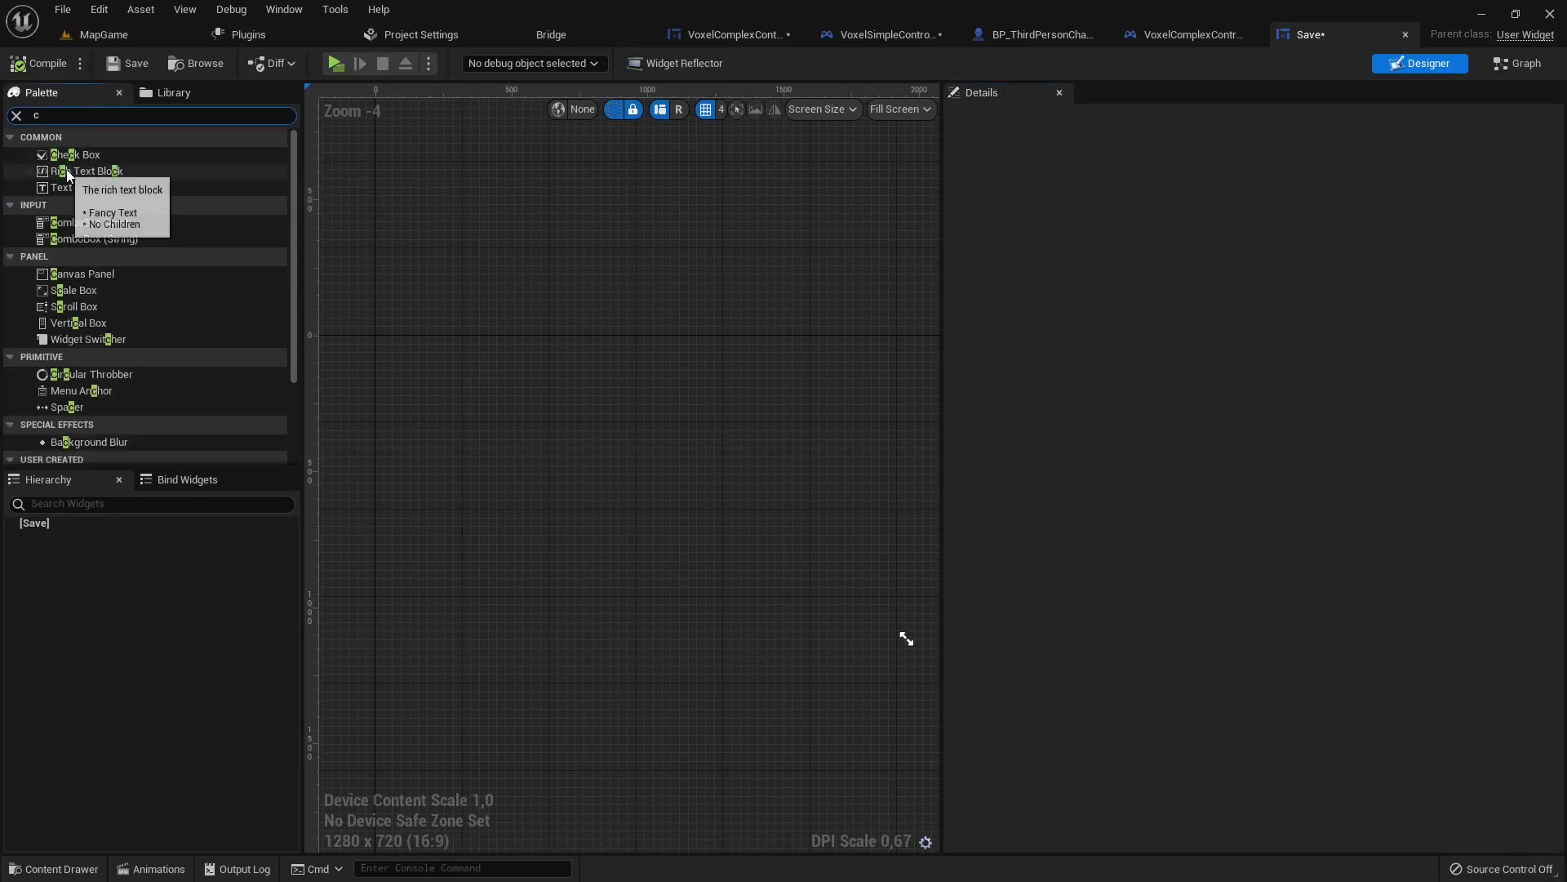
# Step: Add then delete a Canvas Panel, and drop a Size Box onto Save as root
pyautogui.moveTo(84, 273); pyautogui.dragTo(178, 408)
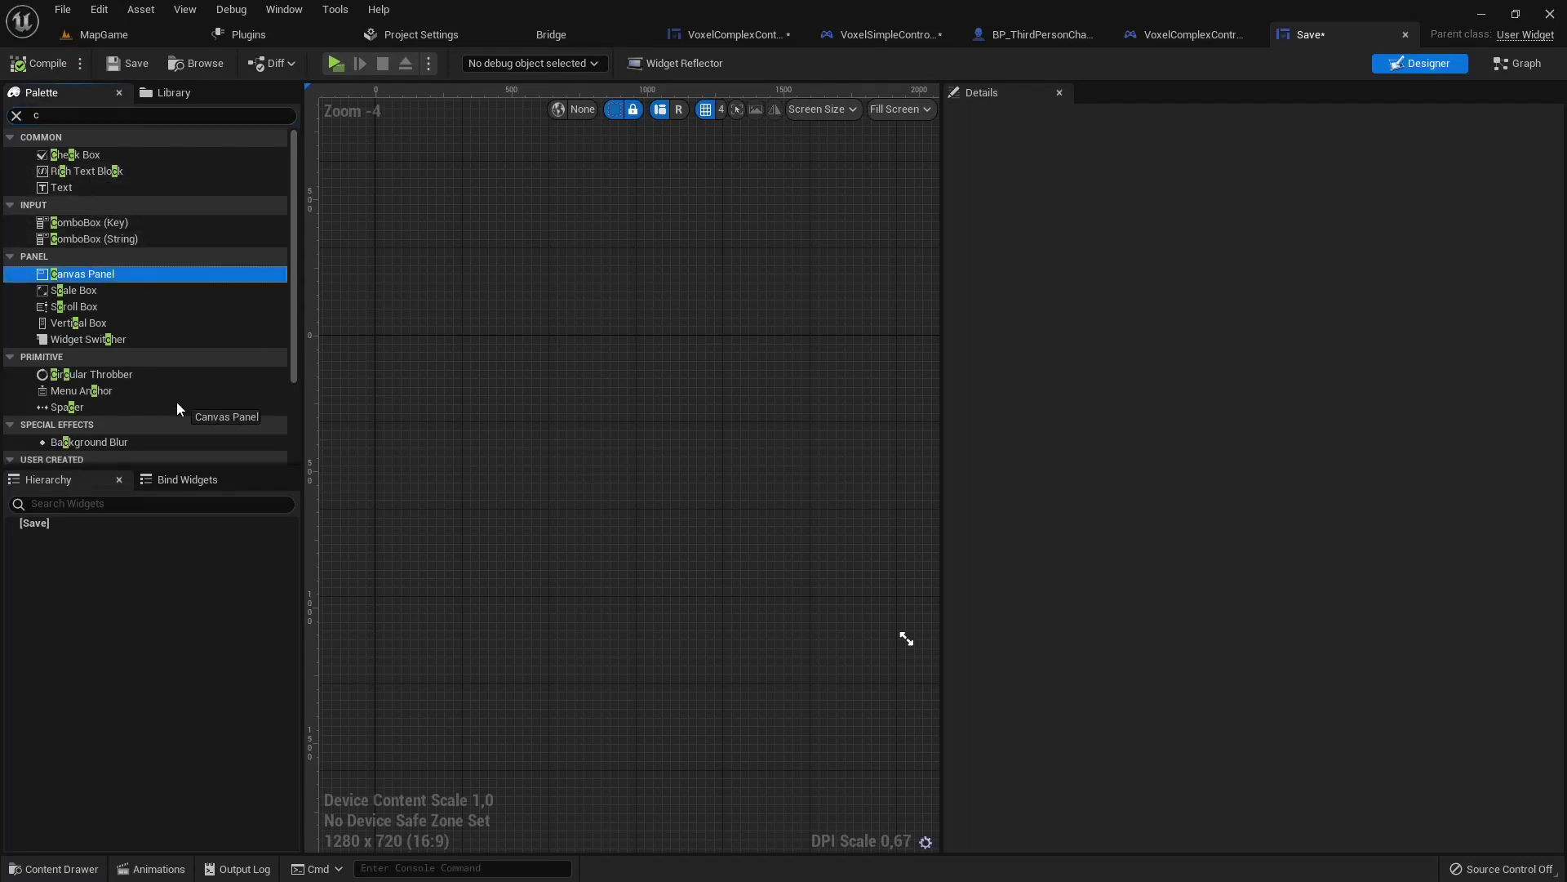
pyautogui.moveTo(37, 523); pyautogui.dragTo(39, 526)
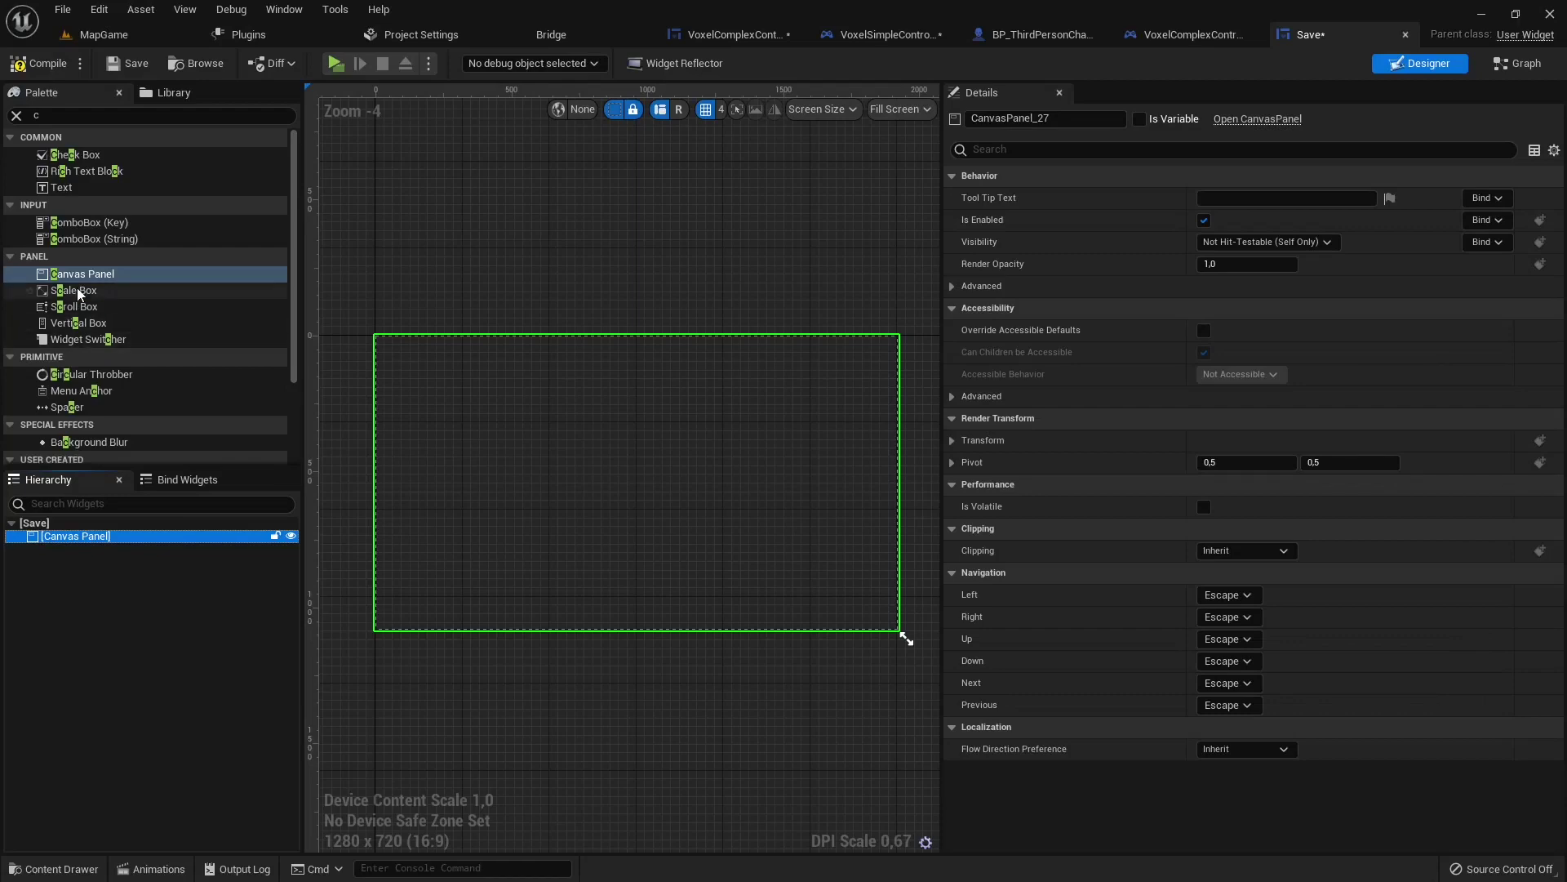
pyautogui.press('Delete')
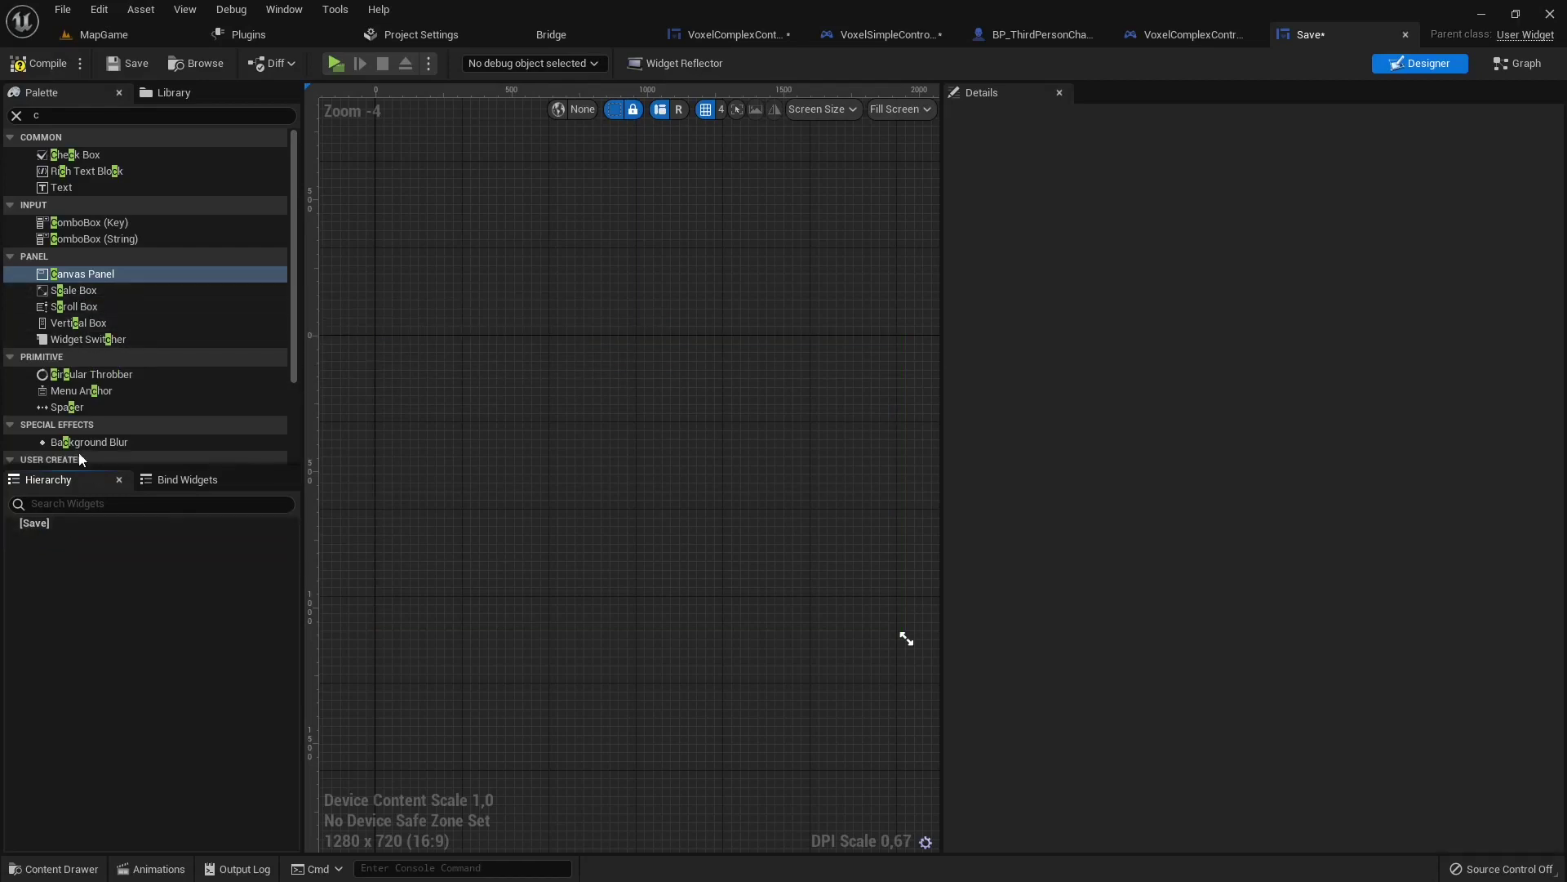
pyautogui.press('BackSpace')
pyautogui.write('s')
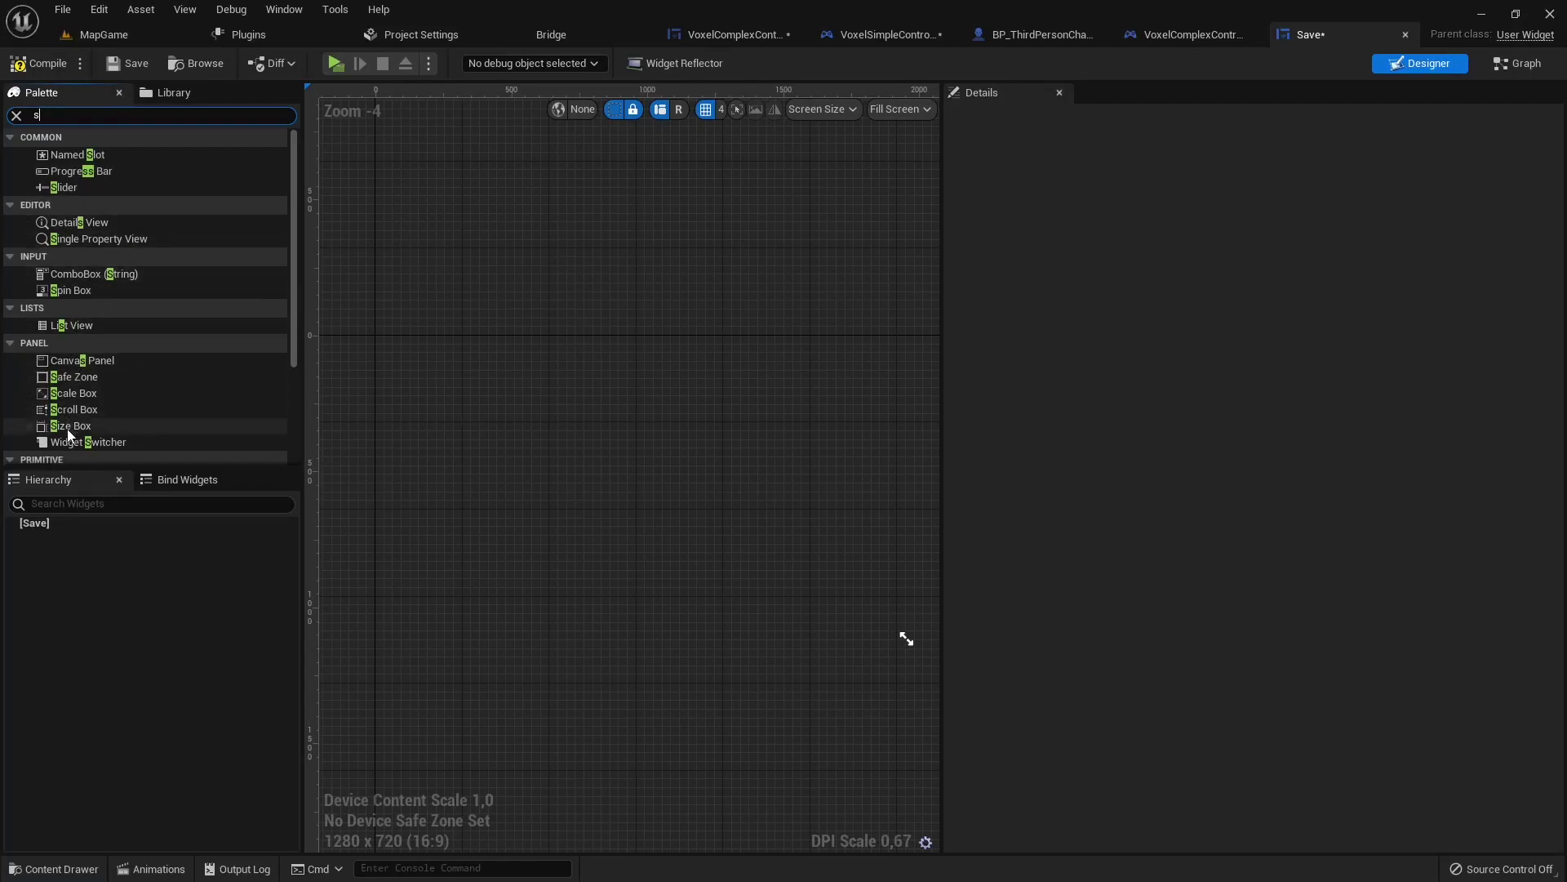
pyautogui.moveTo(67, 429); pyautogui.dragTo(52, 538)
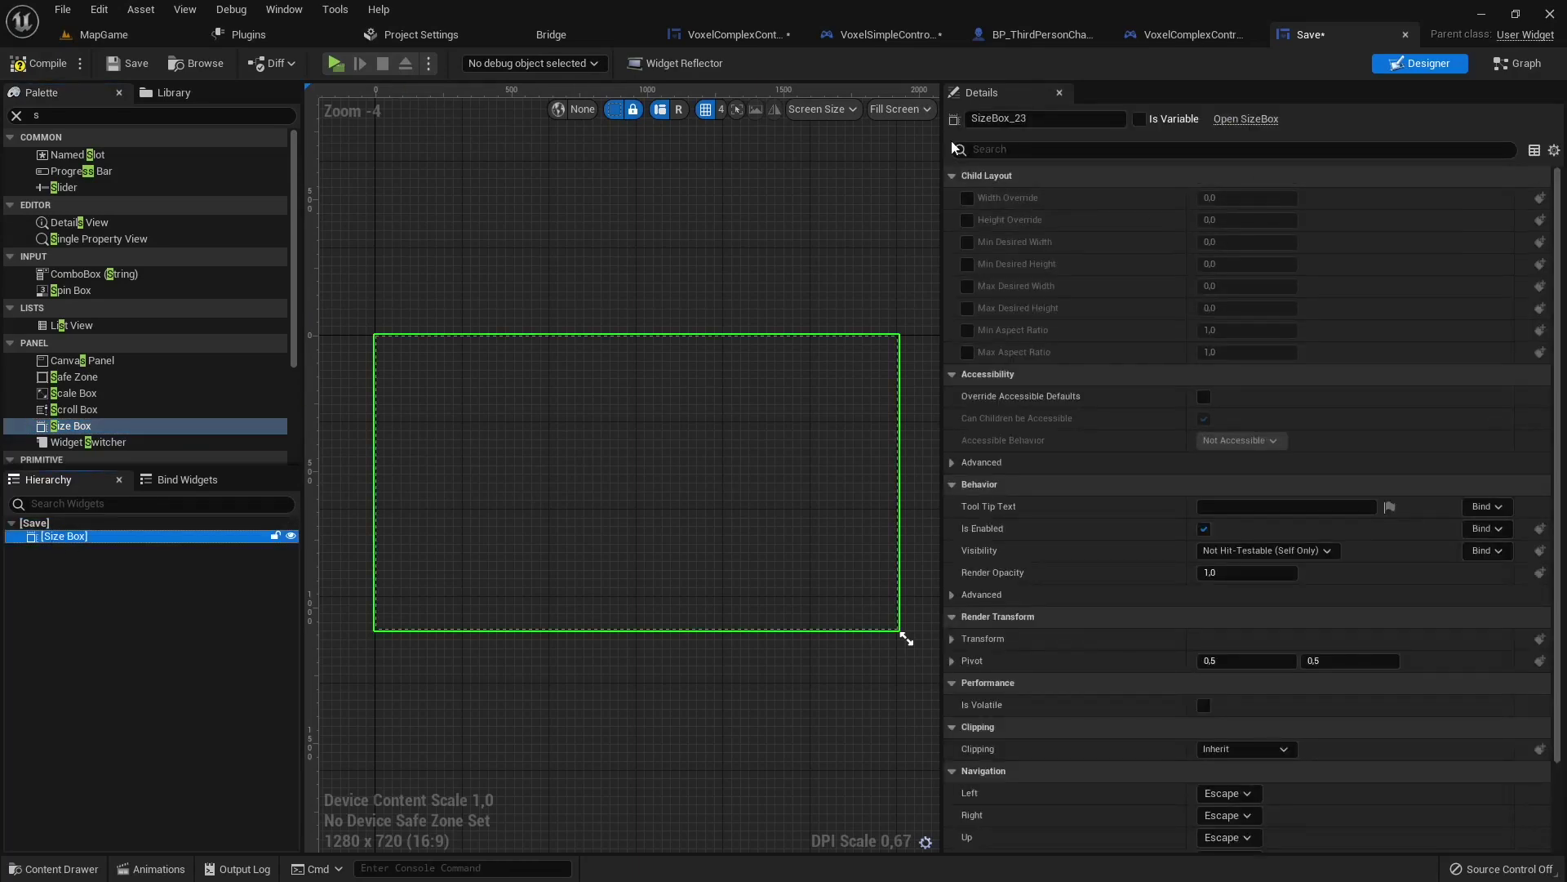
# Step: Preview the widget at Desired size and enable Size Box overrides of 200 by 50
pyautogui.click(901, 108)
pyautogui.click(918, 194)
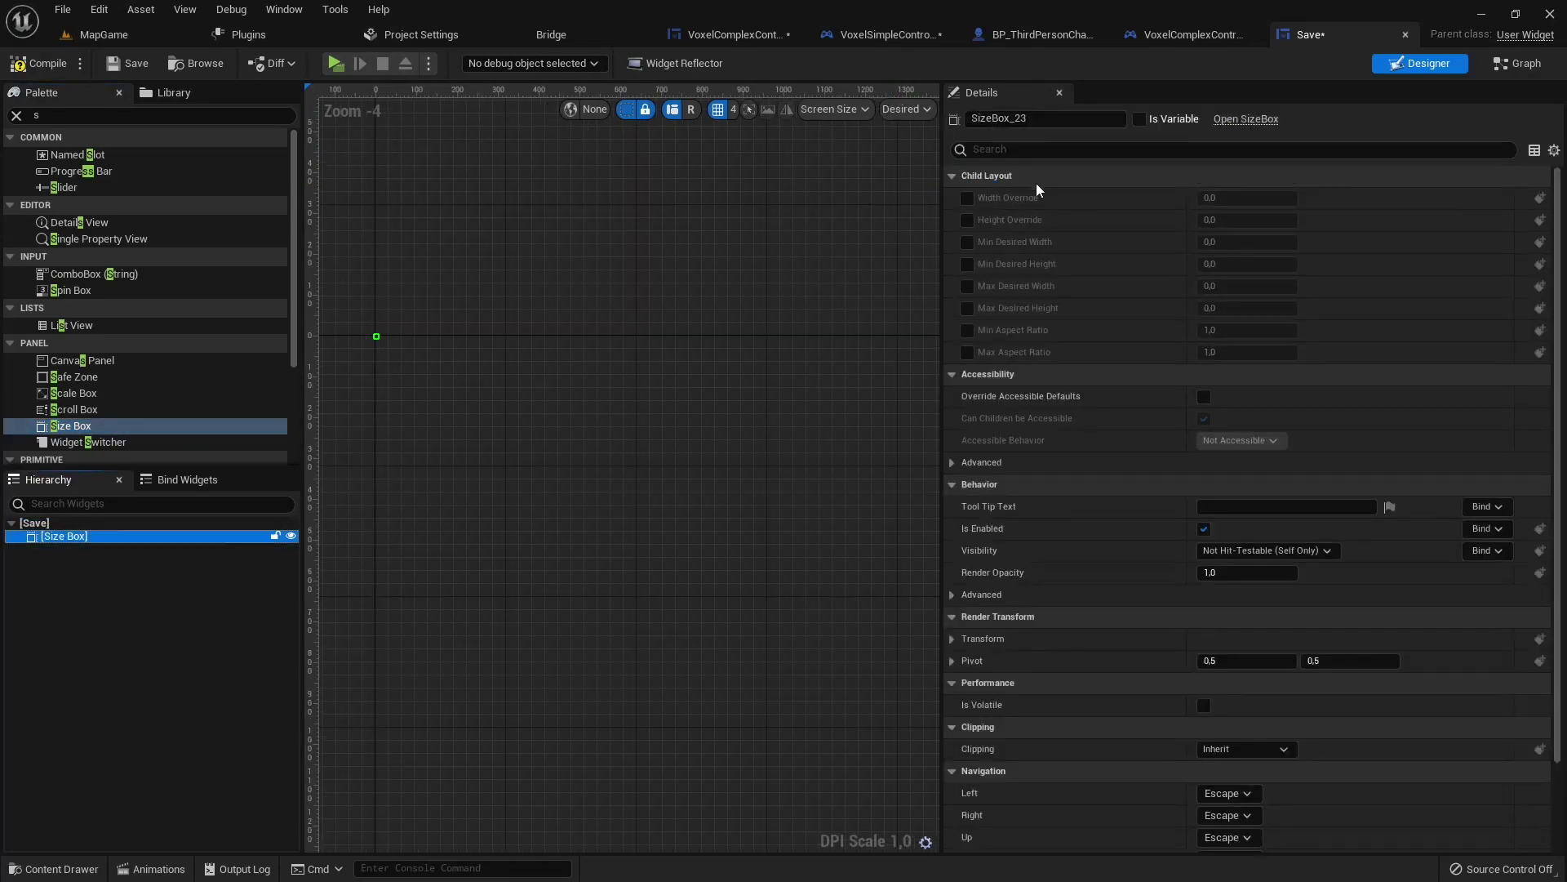
pyautogui.click(968, 198)
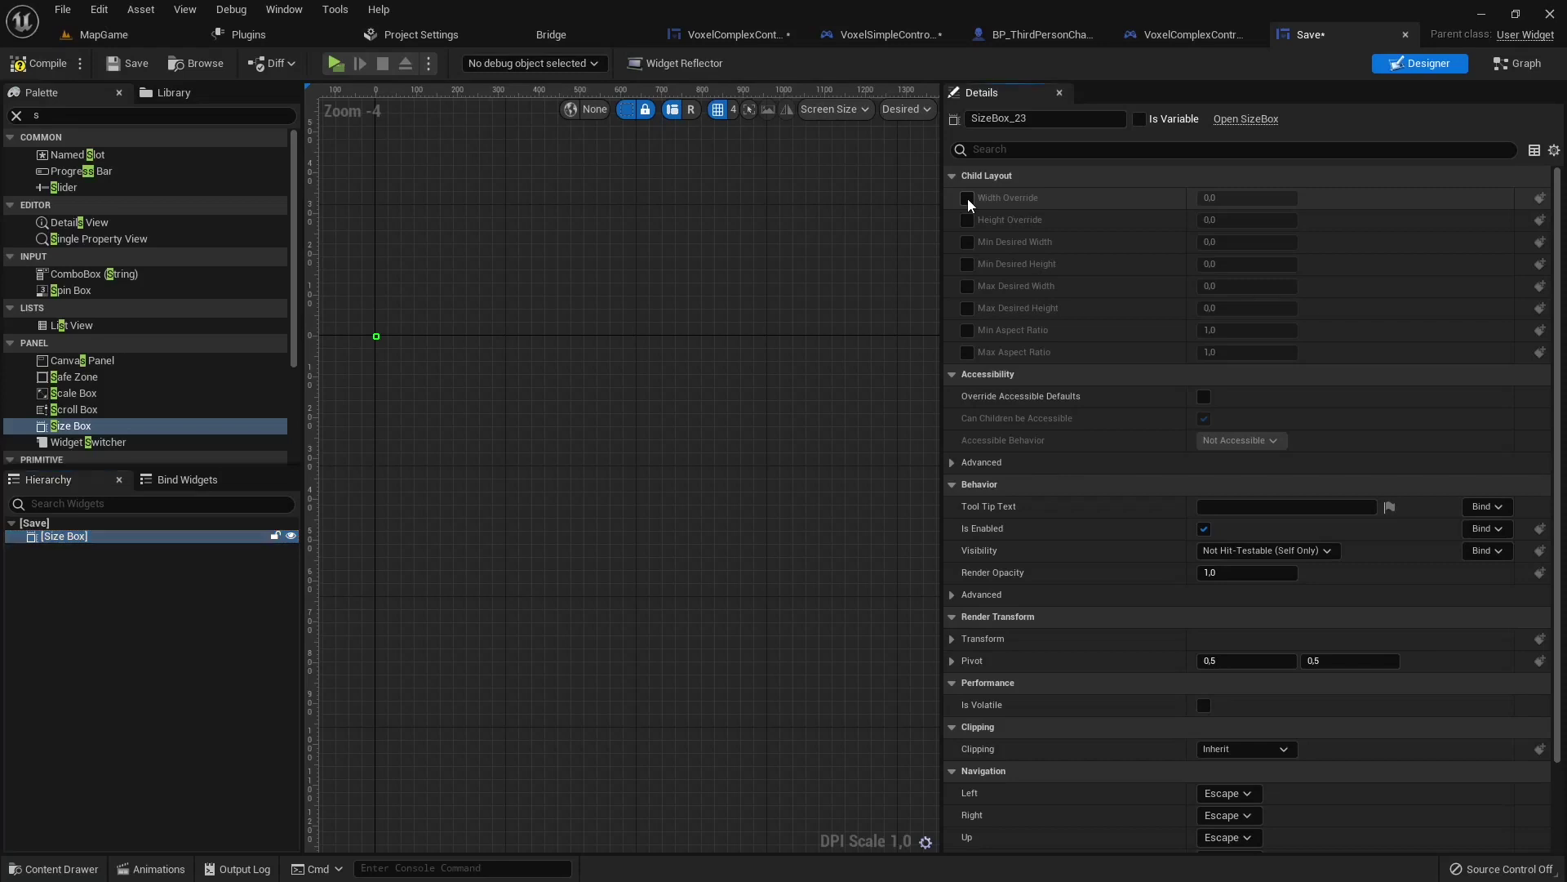
pyautogui.click(968, 220)
pyautogui.click(1225, 199)
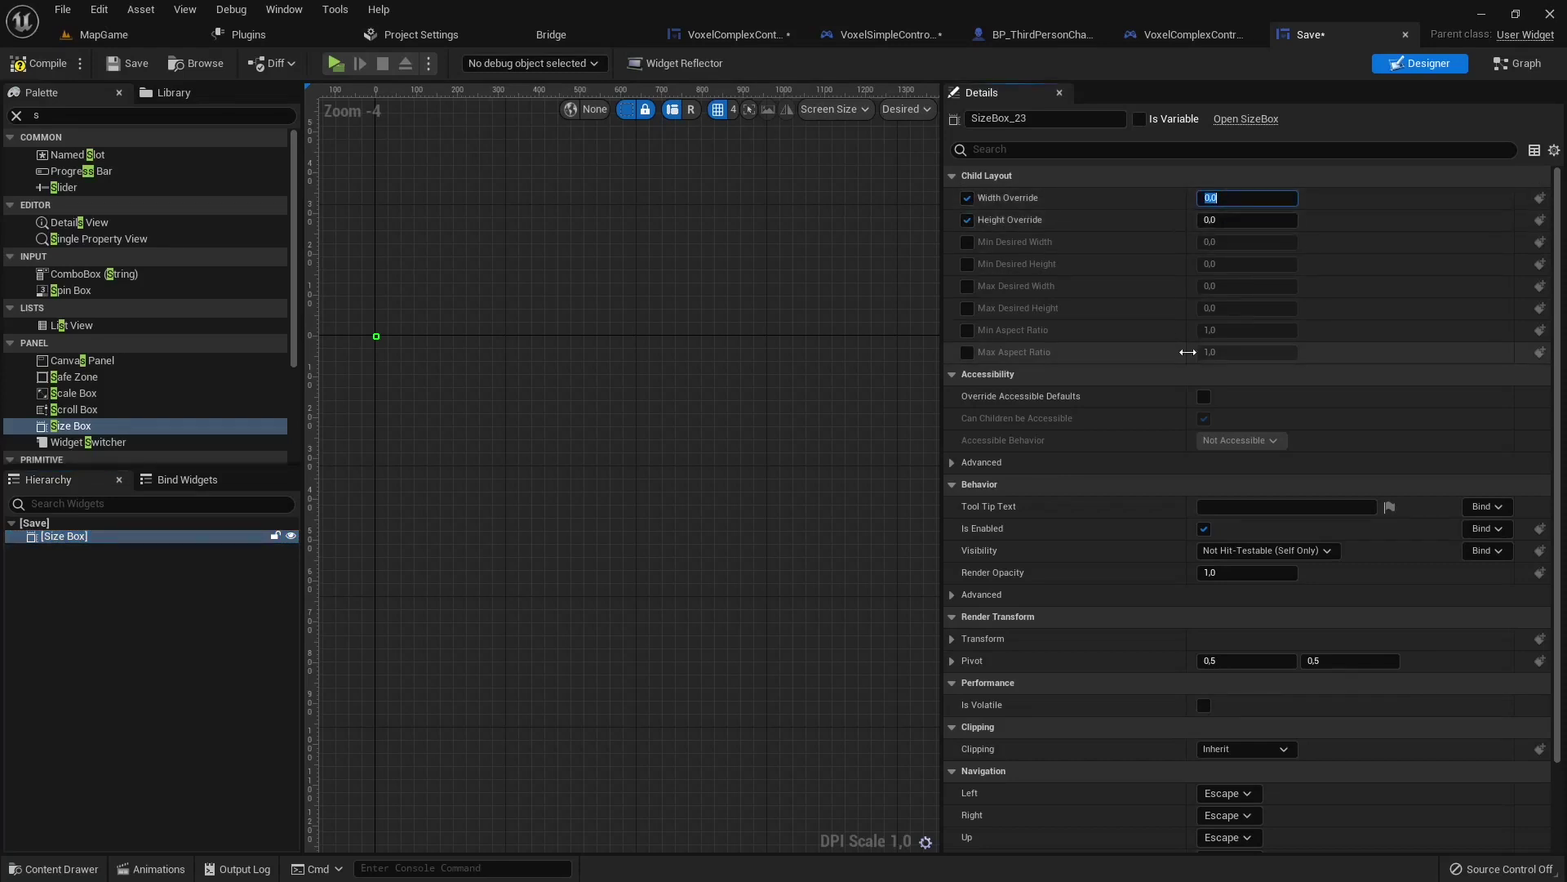
pyautogui.write('200')
pyautogui.click(1240, 220)
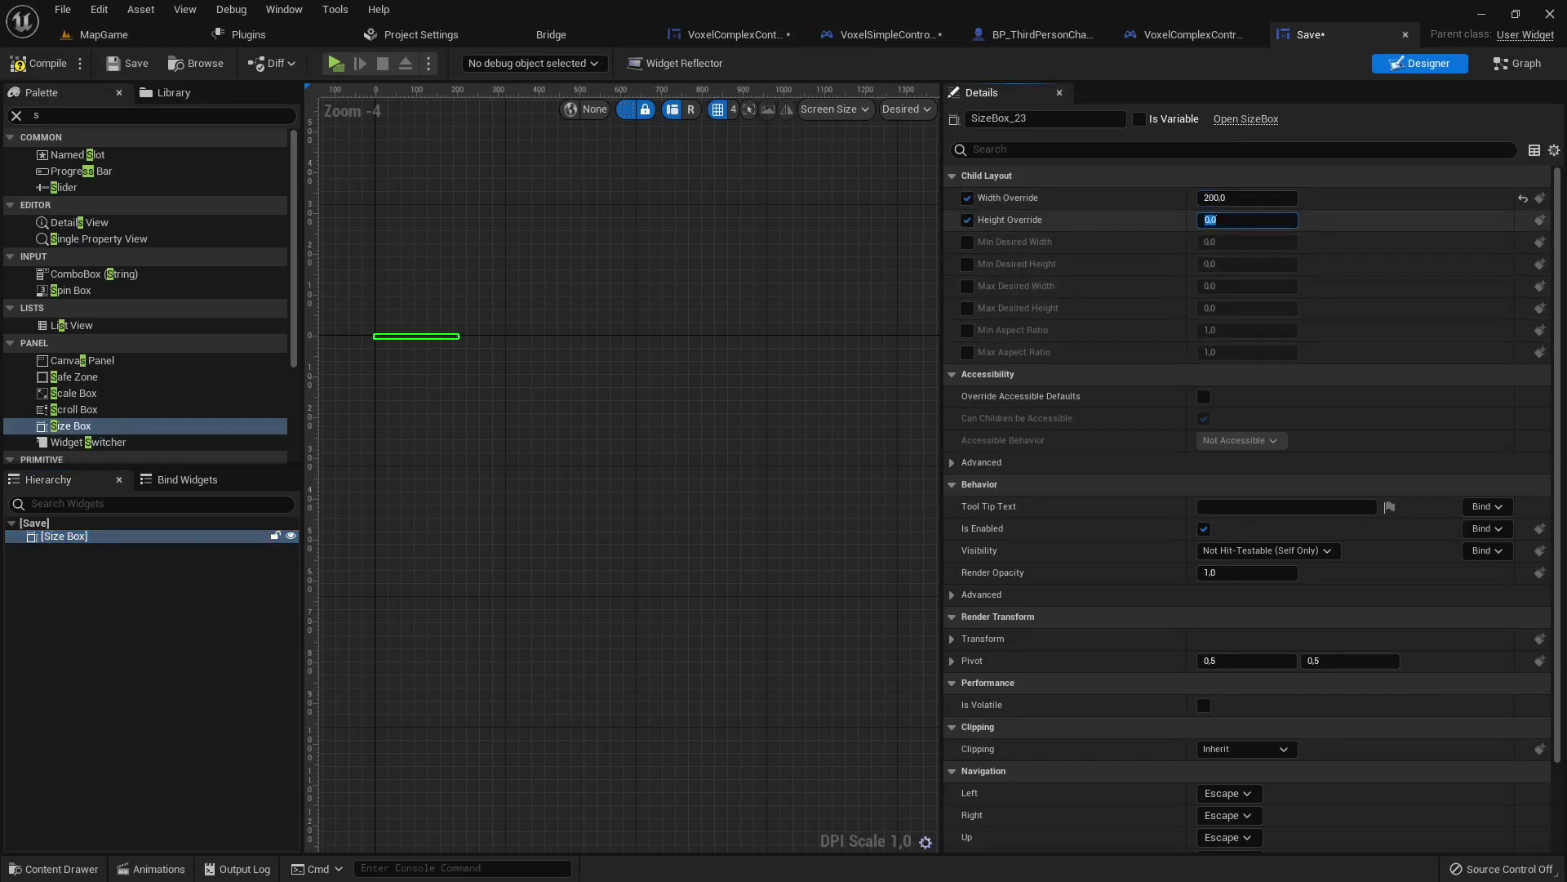
pyautogui.write('50')
pyautogui.press('Return')
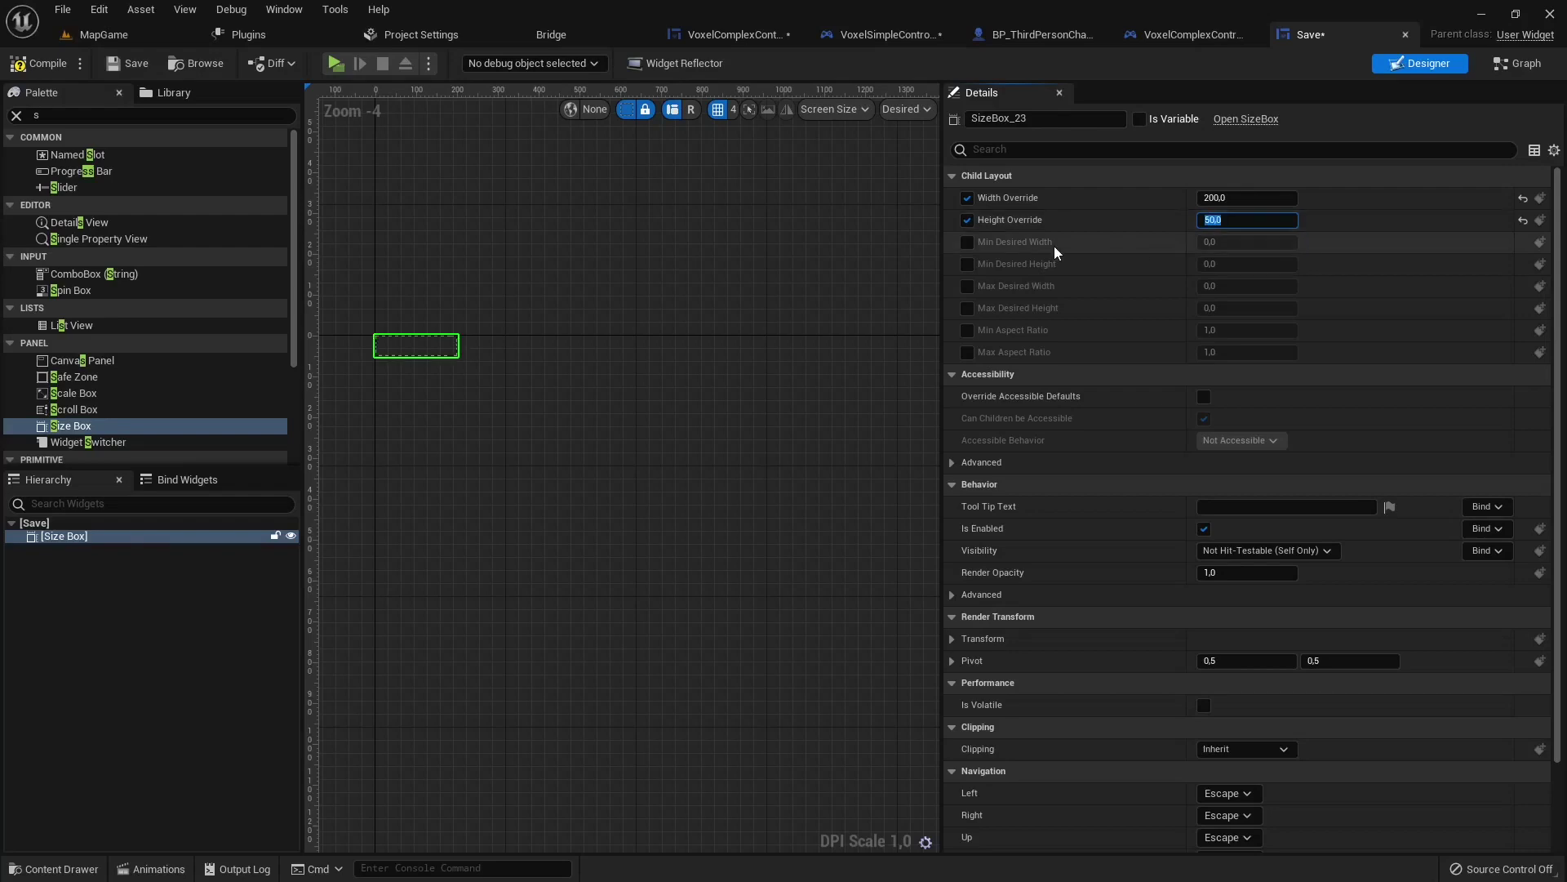
pyautogui.scroll(3, 616, 368)
pyautogui.moveTo(486, 336); pyautogui.dragTo(1280, 279, button='right')
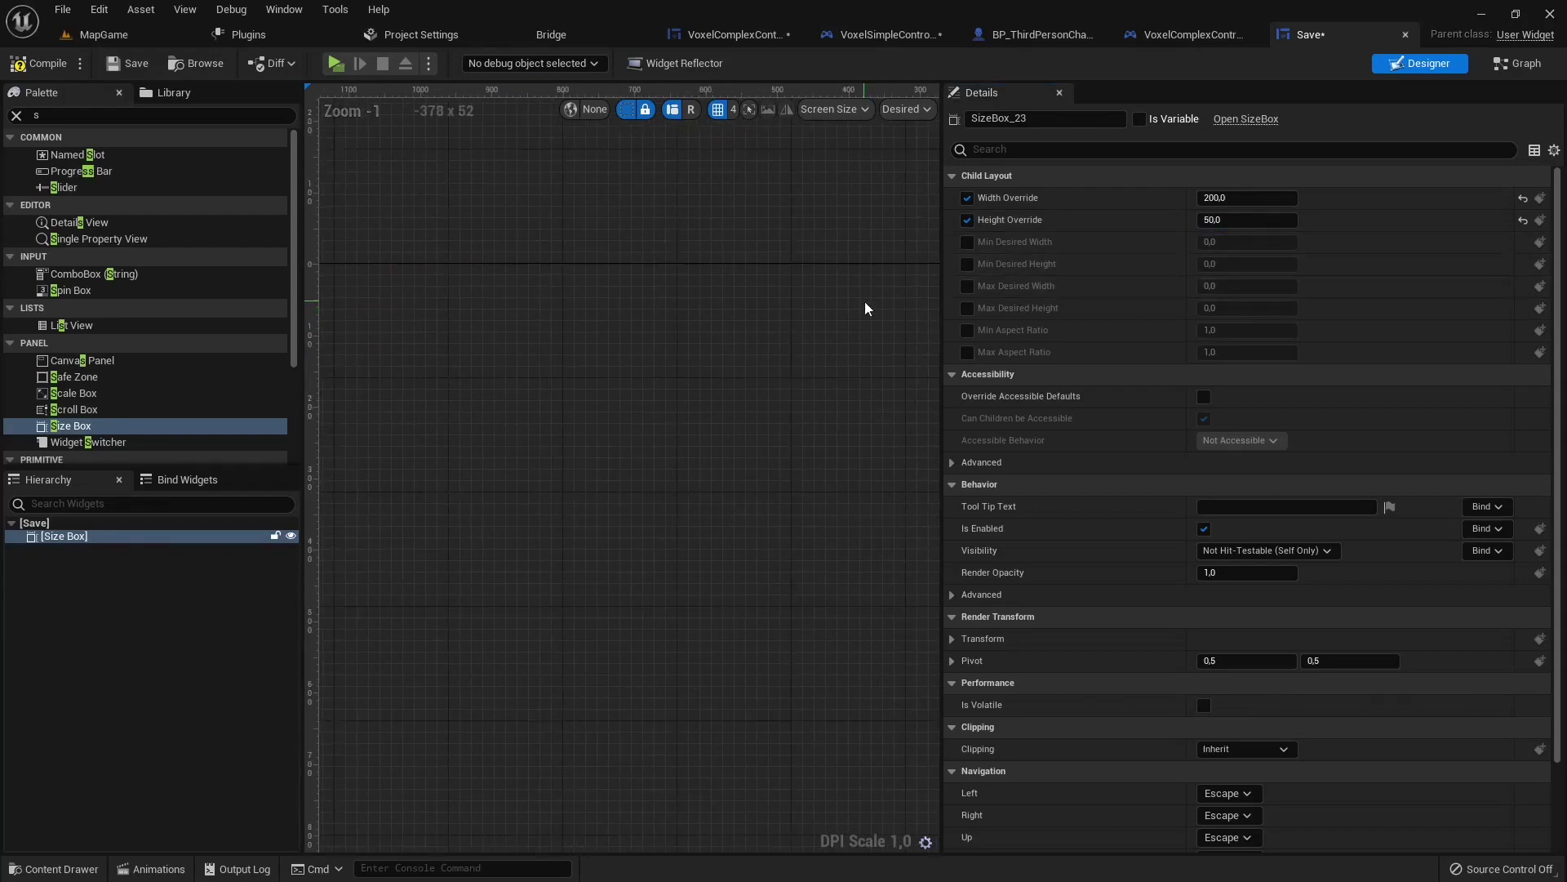
pyautogui.moveTo(864, 308); pyautogui.dragTo(399, 297, button='right')
pyautogui.scroll(1, 489, 350)
pyautogui.scroll(2, 481, 410)
pyautogui.scroll(3, 480, 411)
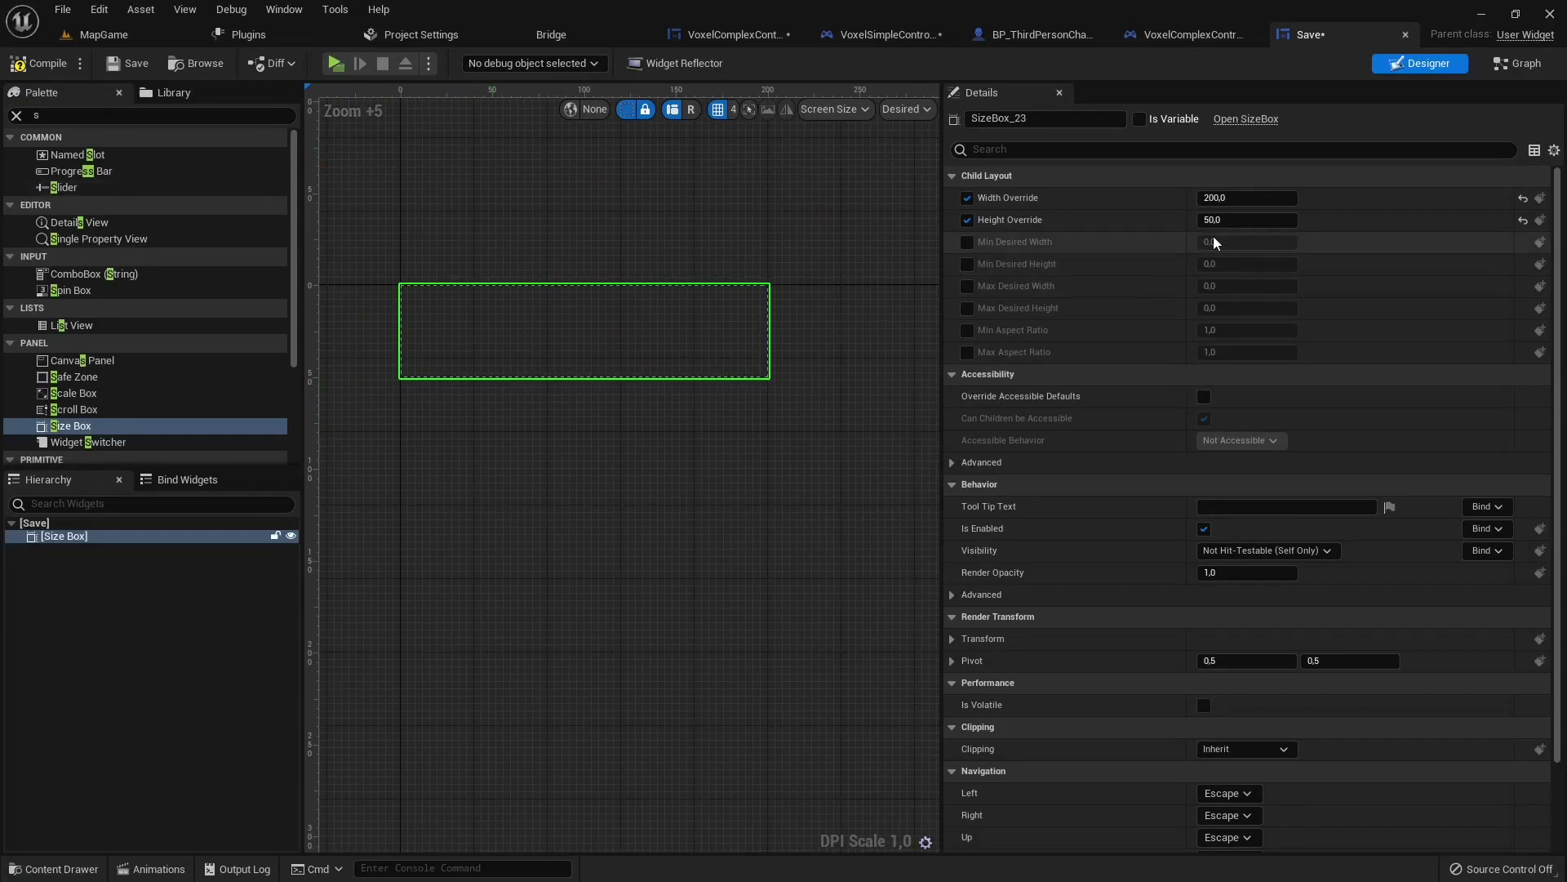
# Step: Change the Size Box width override from 200 to 300
pyautogui.click(1212, 198)
pyautogui.click(1212, 199)
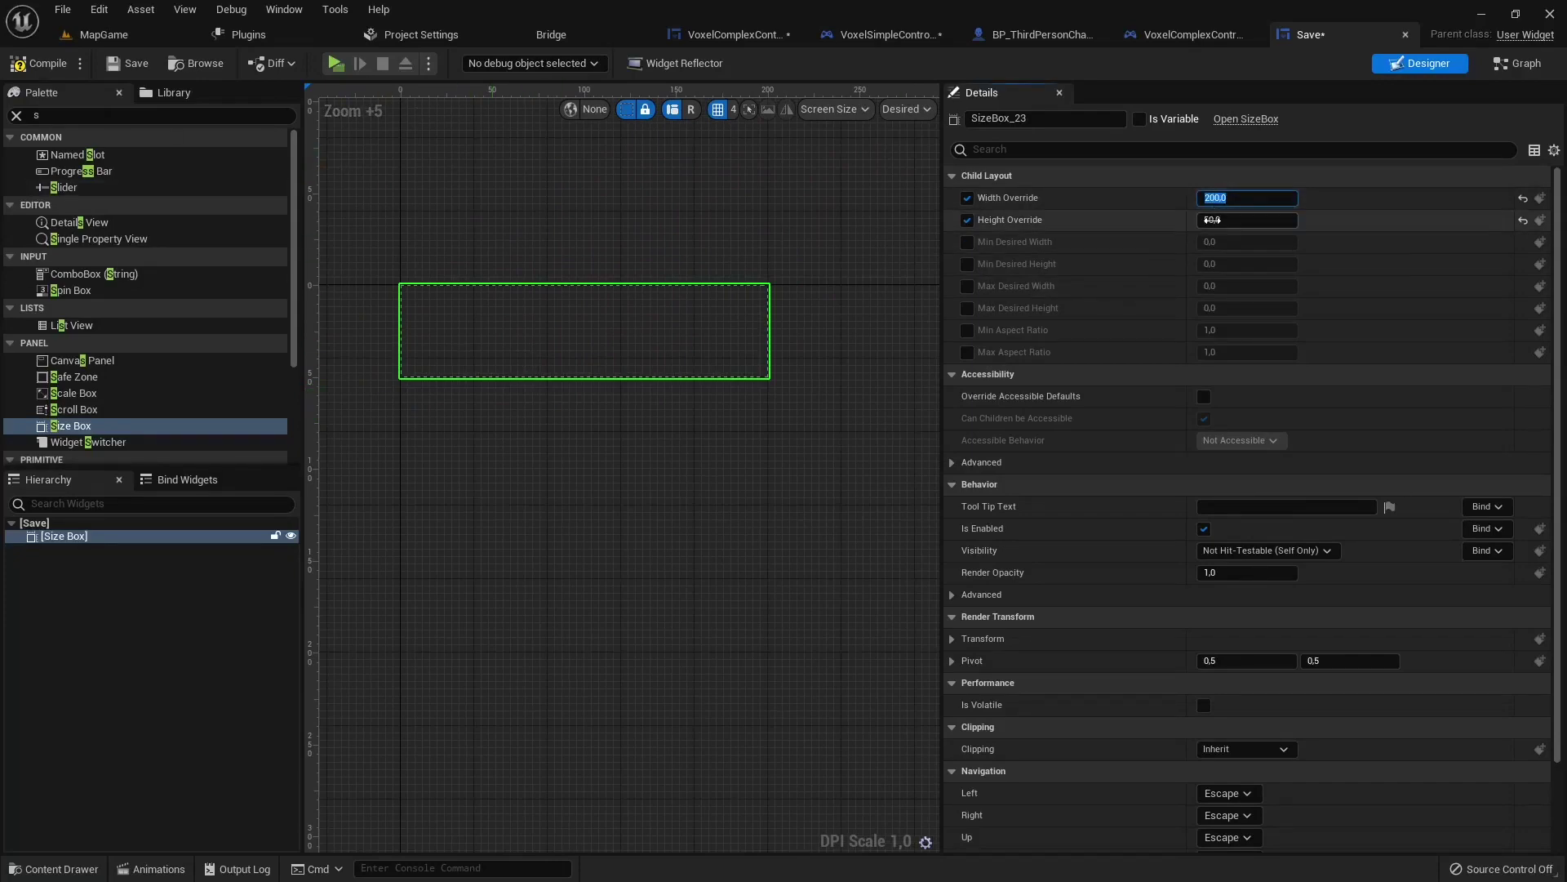
pyautogui.press('BackSpace')
pyautogui.write('3')
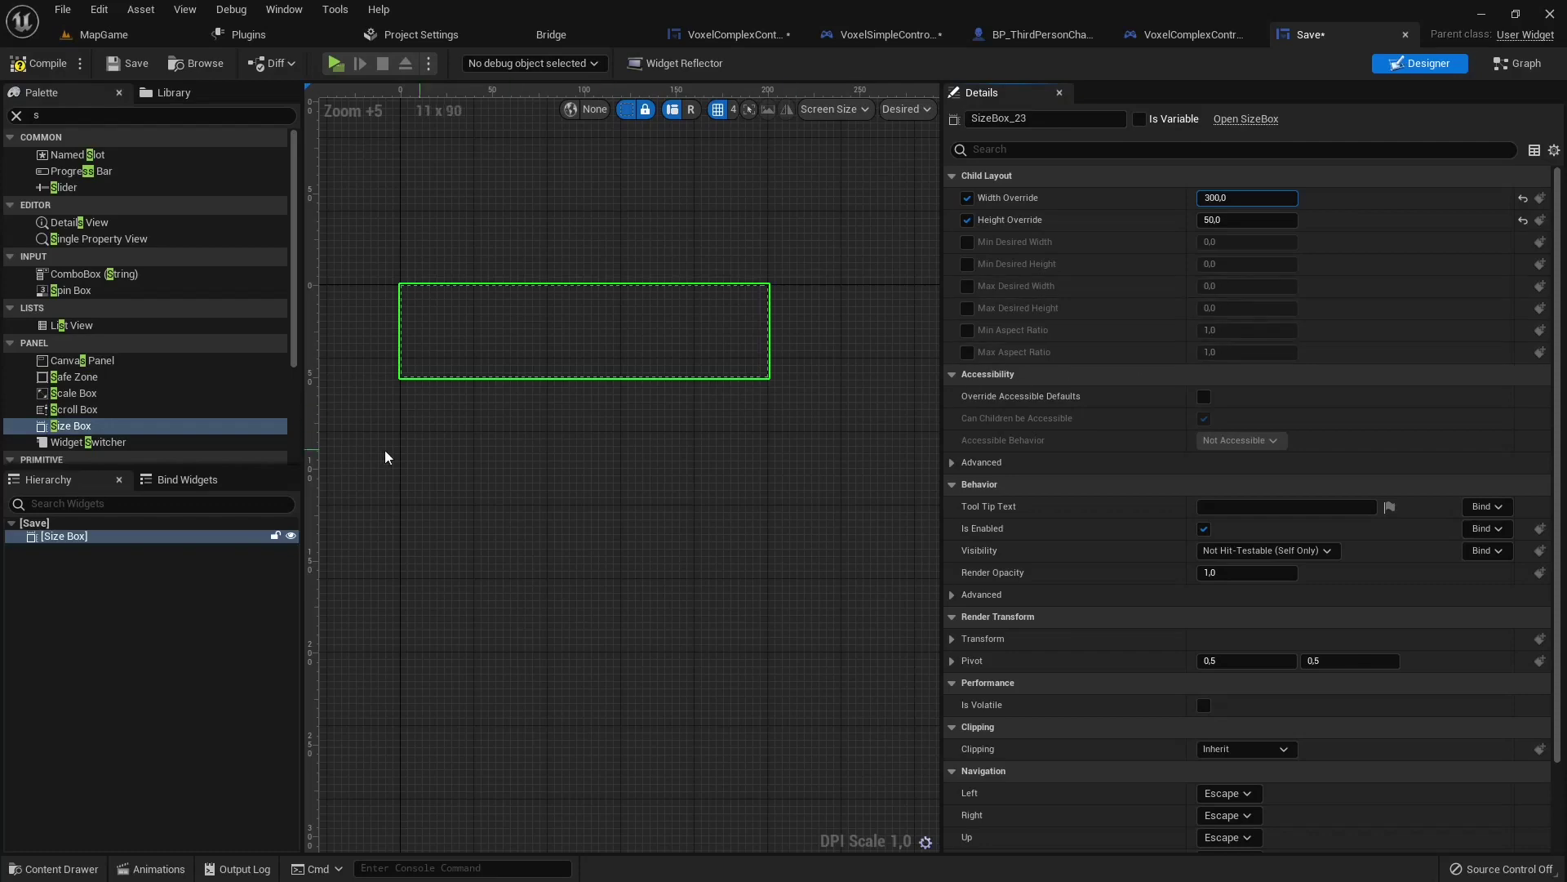
pyautogui.click(493, 347)
pyautogui.scroll(-1, 612, 447)
pyautogui.moveTo(613, 454); pyautogui.dragTo(626, 445, button='right')
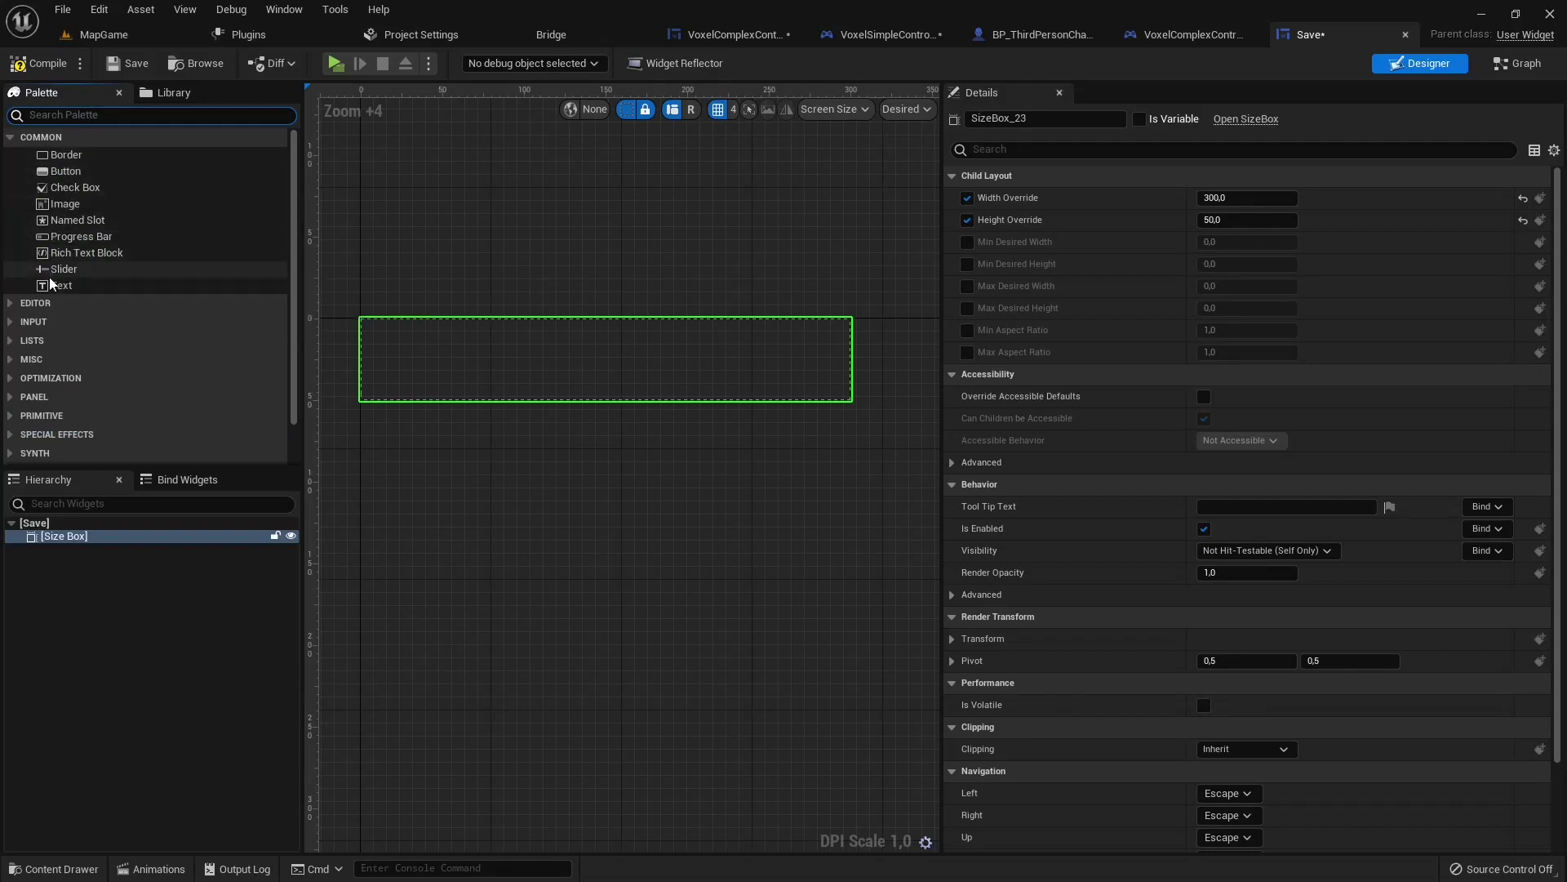
# Step: Put a Text block in the Size Box and wrap it in a Horizontal Box
pyautogui.click(55, 286)
pyautogui.moveTo(56, 286); pyautogui.dragTo(65, 536)
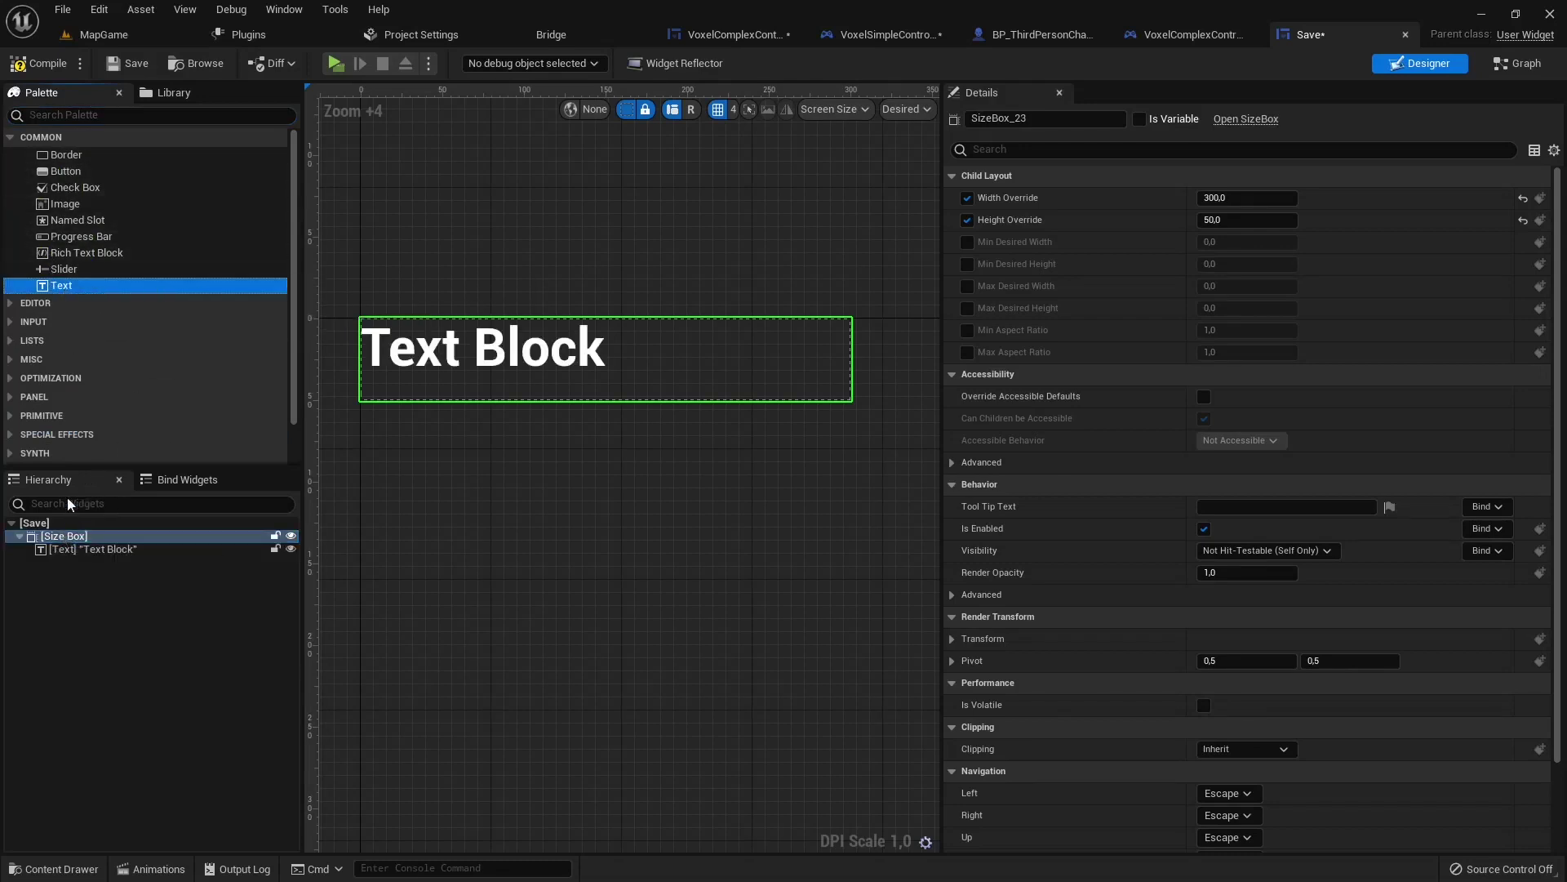
pyautogui.moveTo(63, 174); pyautogui.dragTo(85, 538)
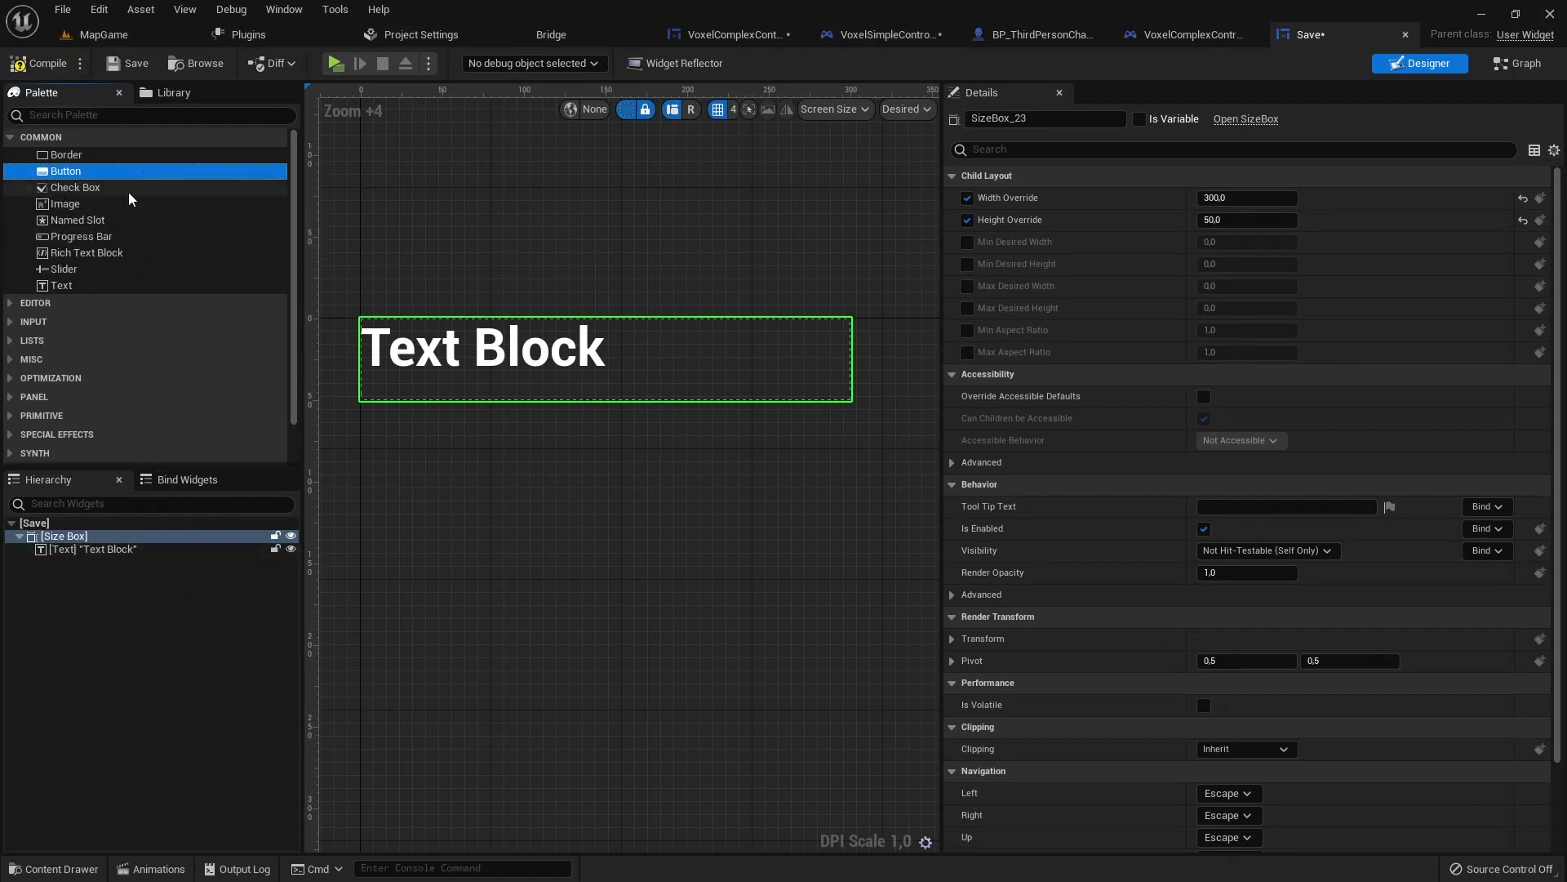
pyautogui.rightClick(119, 552)
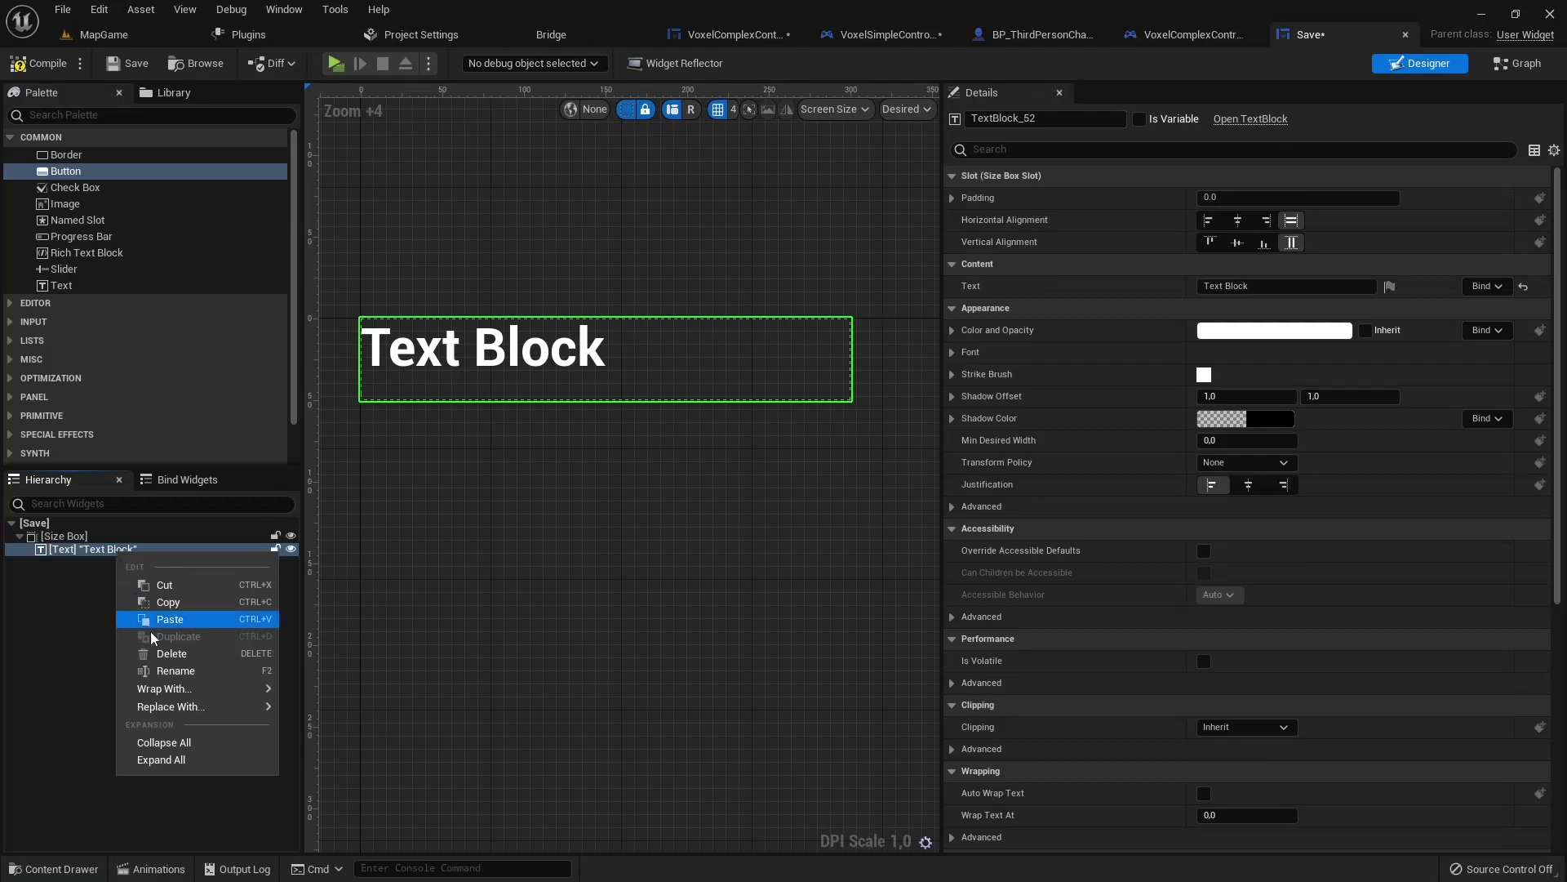
pyautogui.moveTo(159, 691)
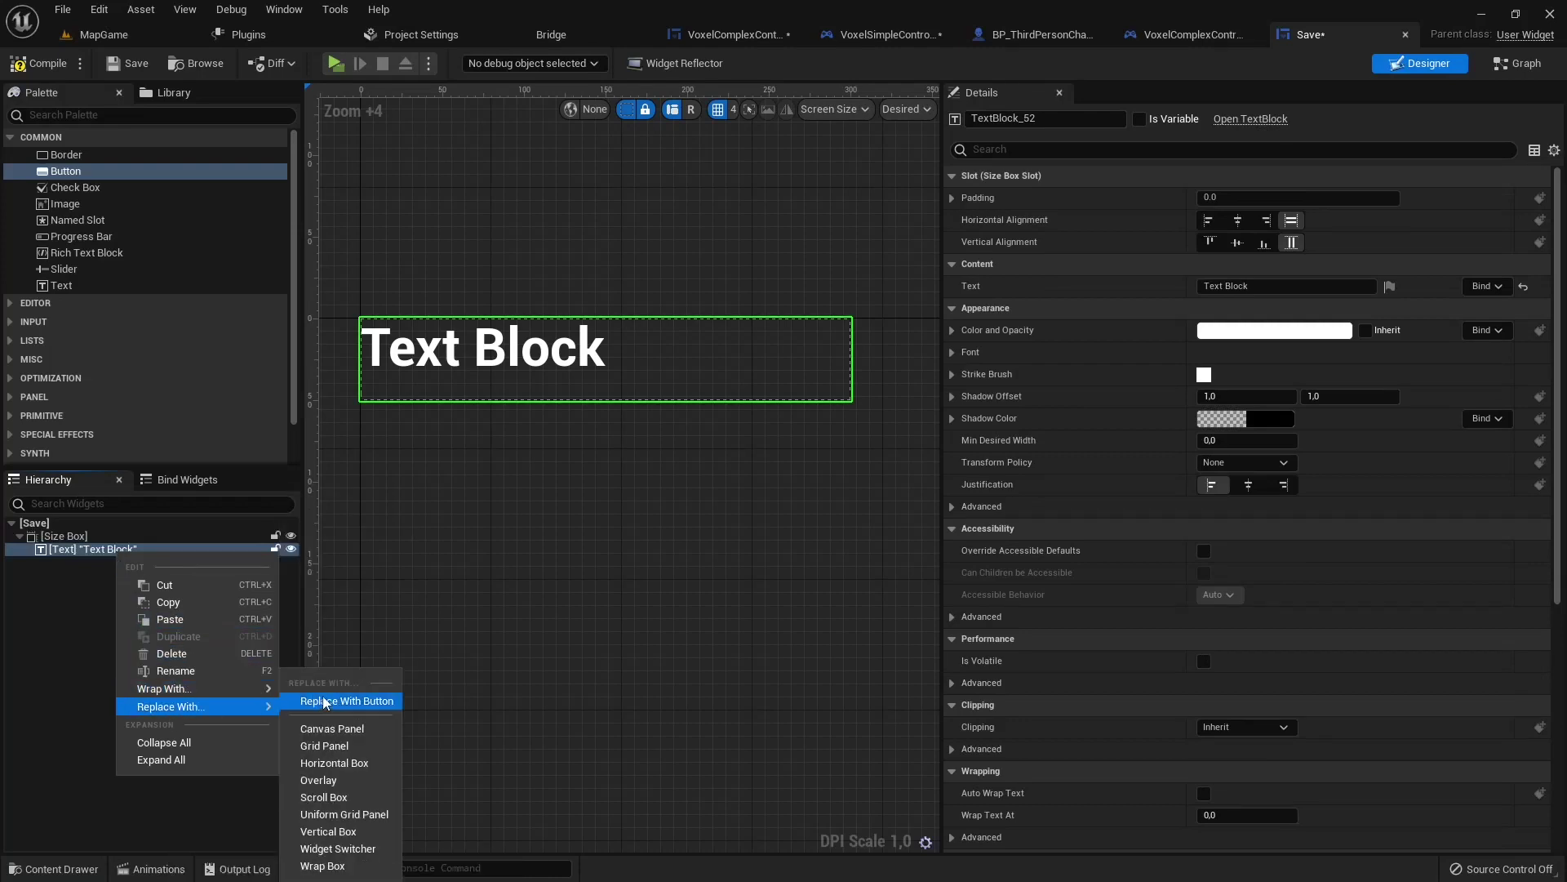
pyautogui.moveTo(217, 693)
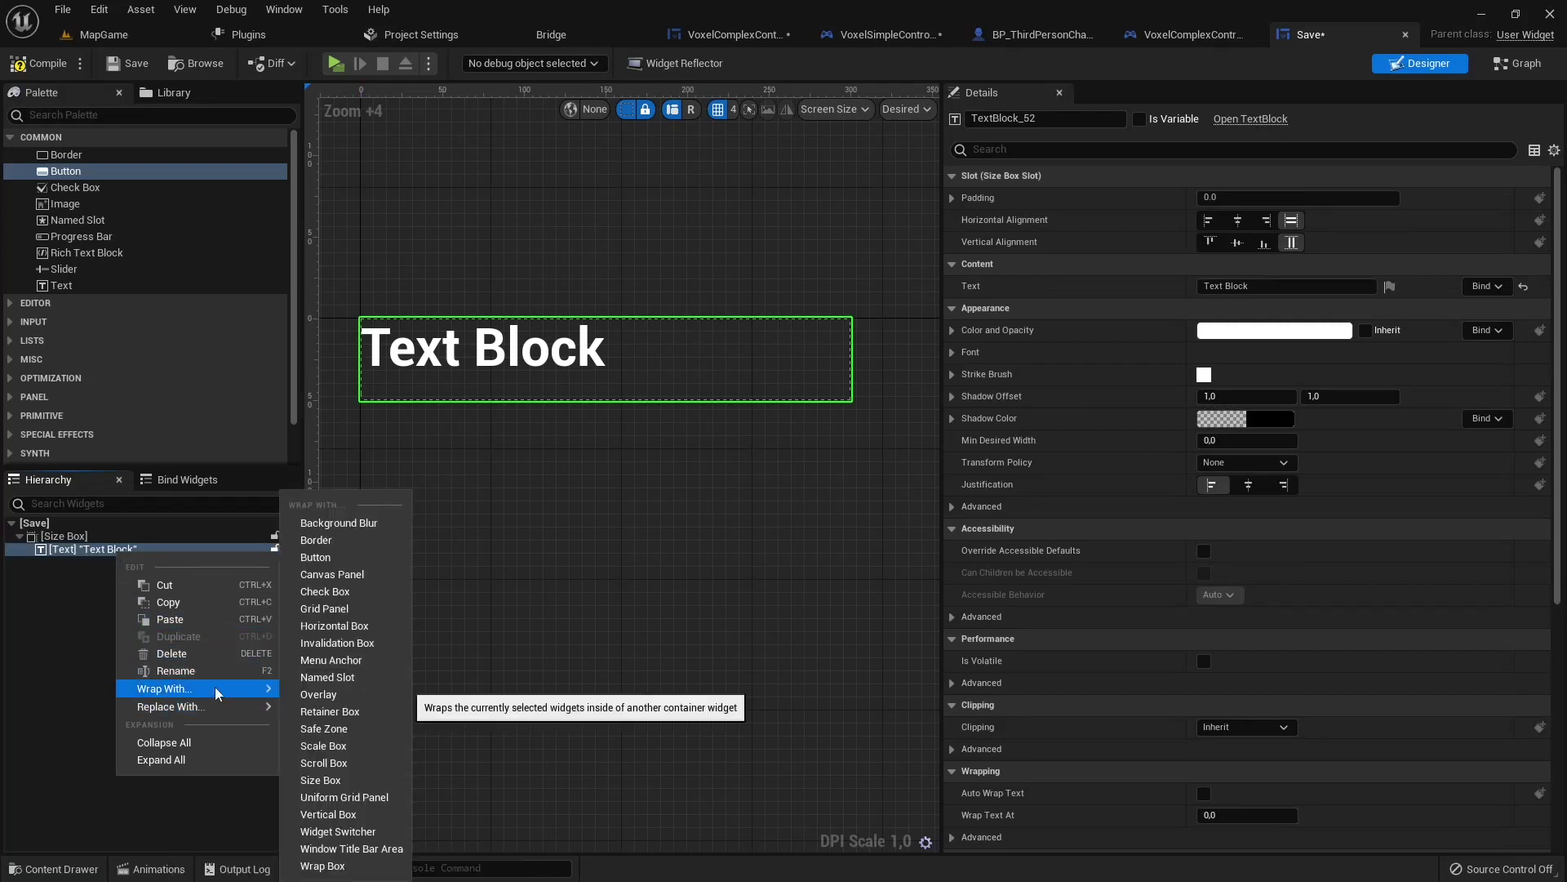
pyautogui.click(341, 627)
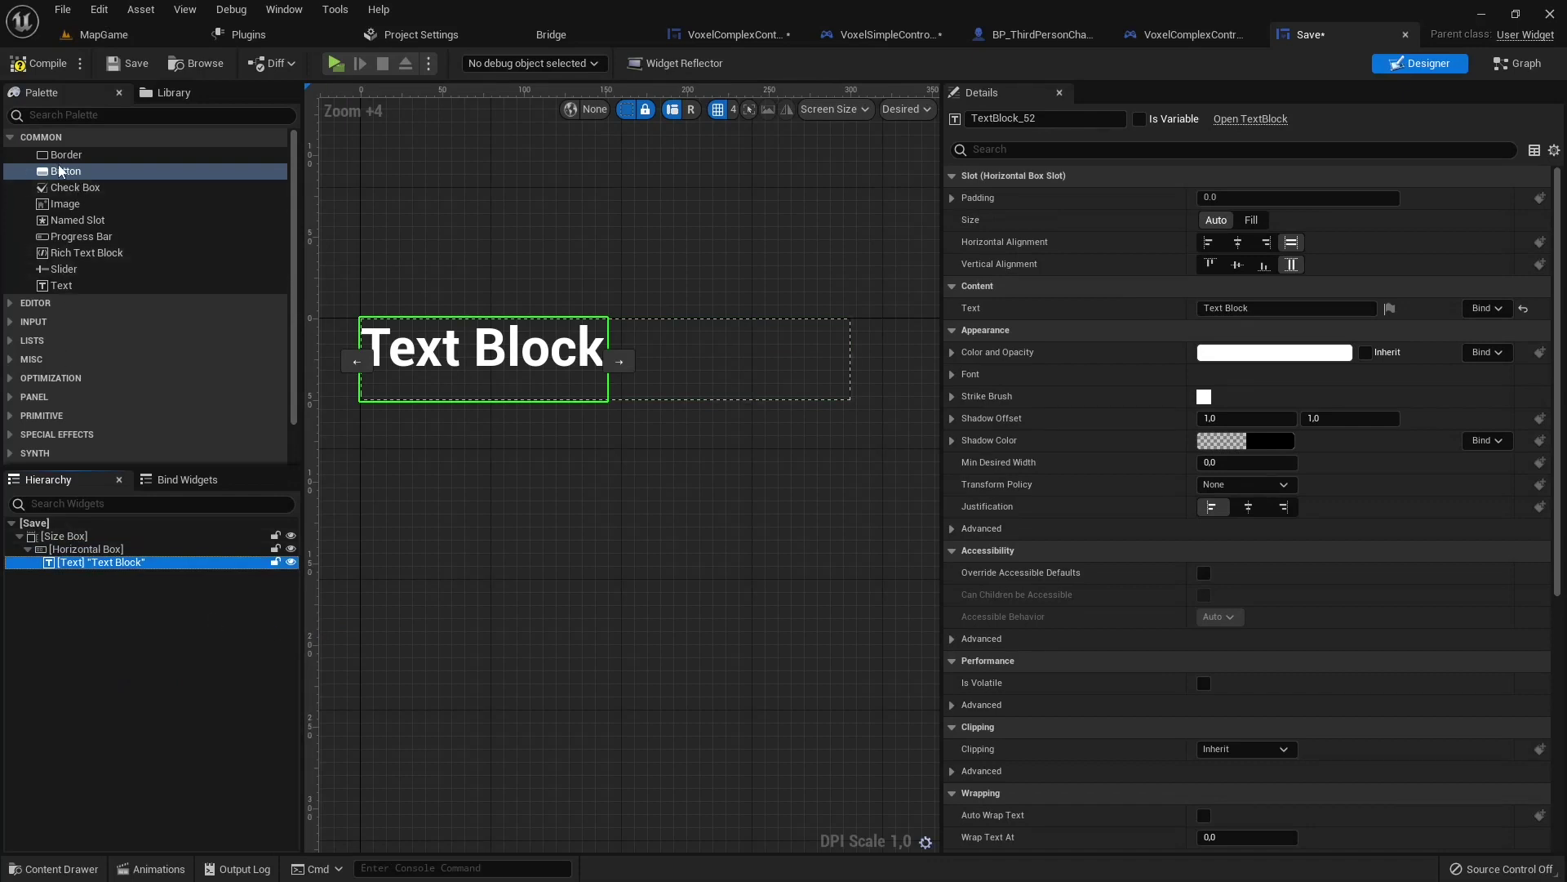
# Step: Add a Button with a text label beside the text, both slots set to Fill
pyautogui.moveTo(58, 173); pyautogui.dragTo(79, 571)
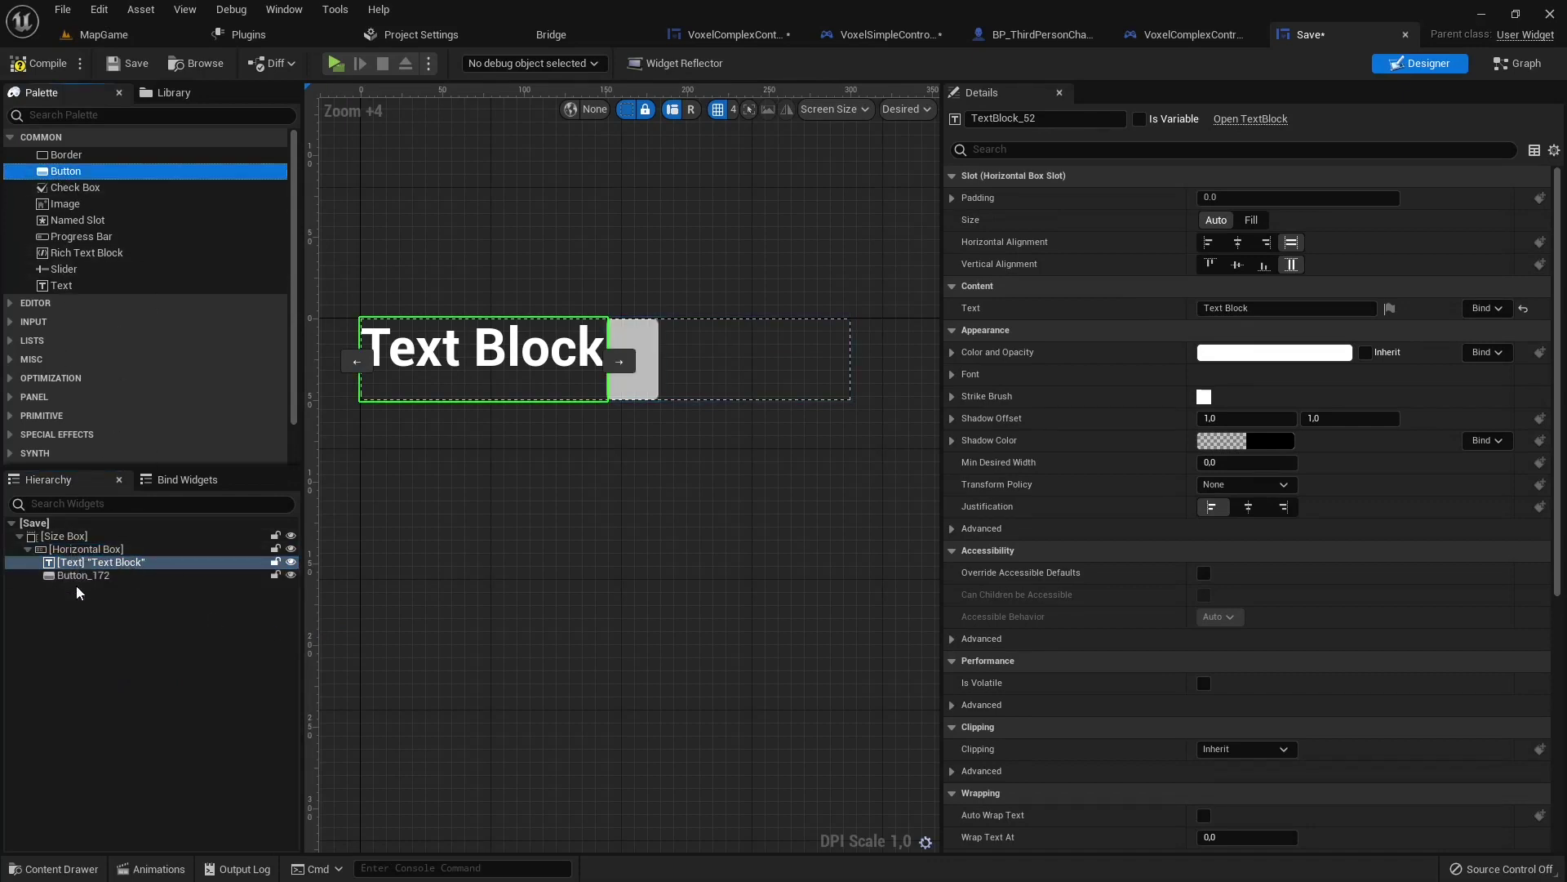
pyautogui.moveTo(61, 285); pyautogui.dragTo(74, 581)
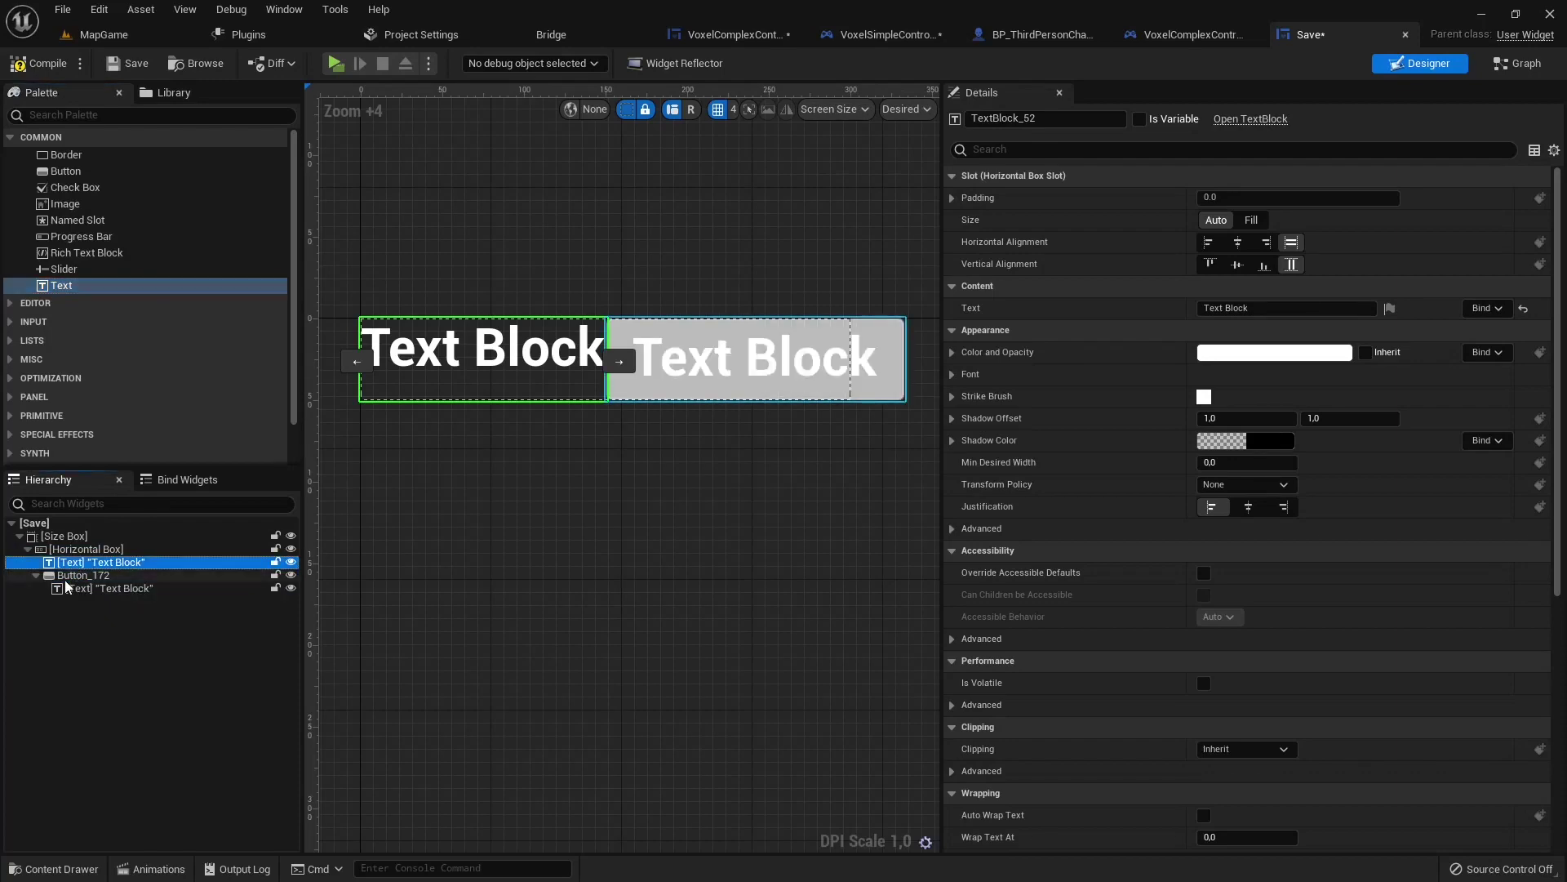
pyautogui.keyDown('ctrl'); pyautogui.click(67, 576); pyautogui.keyUp('ctrl')
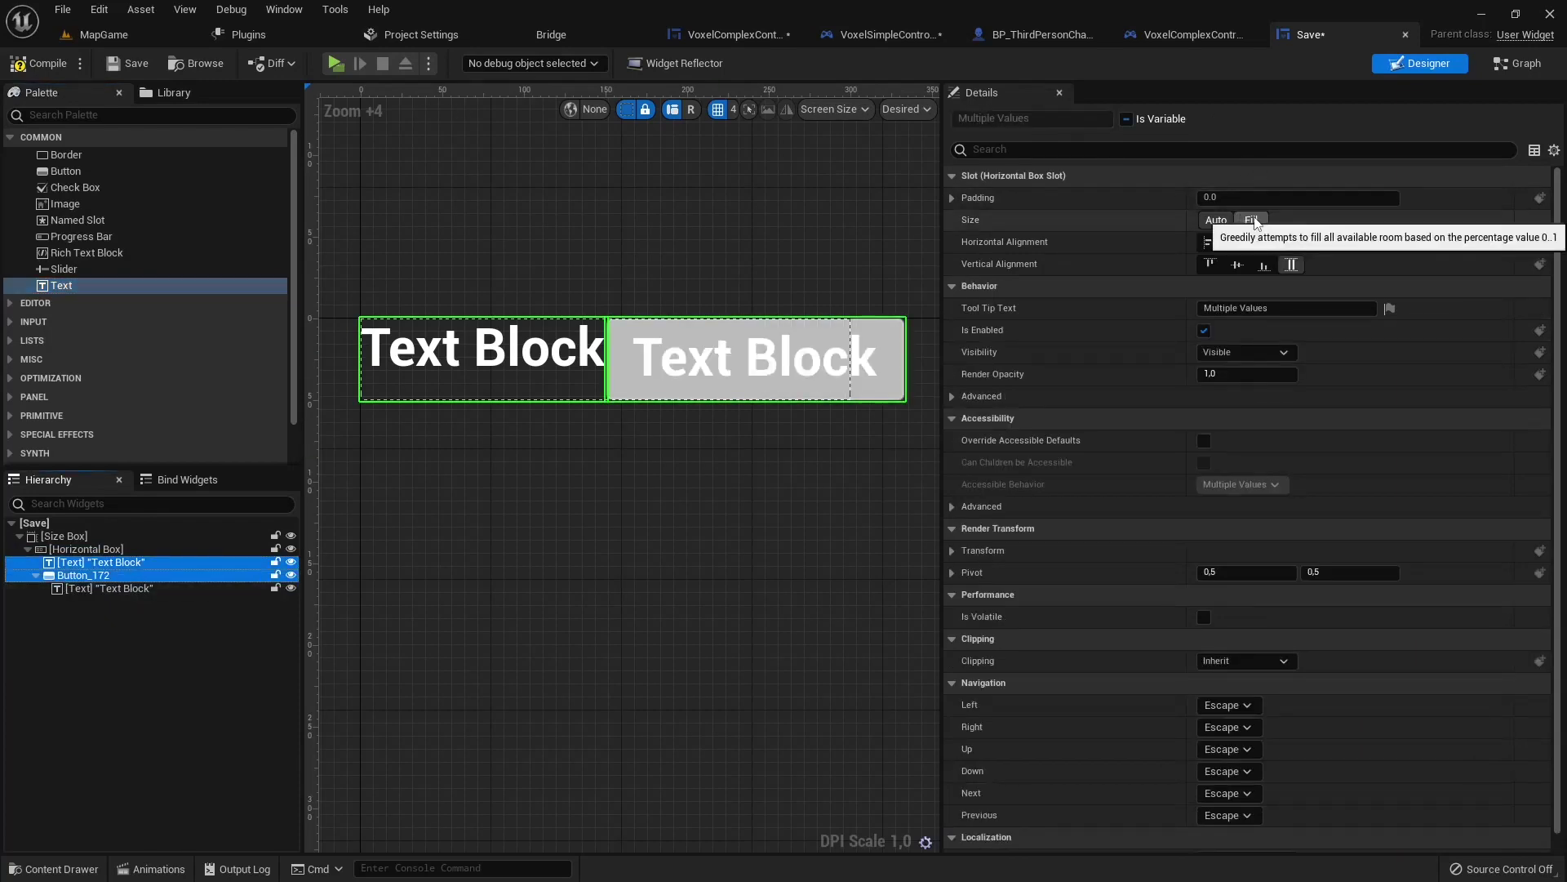
pyautogui.click(1254, 222)
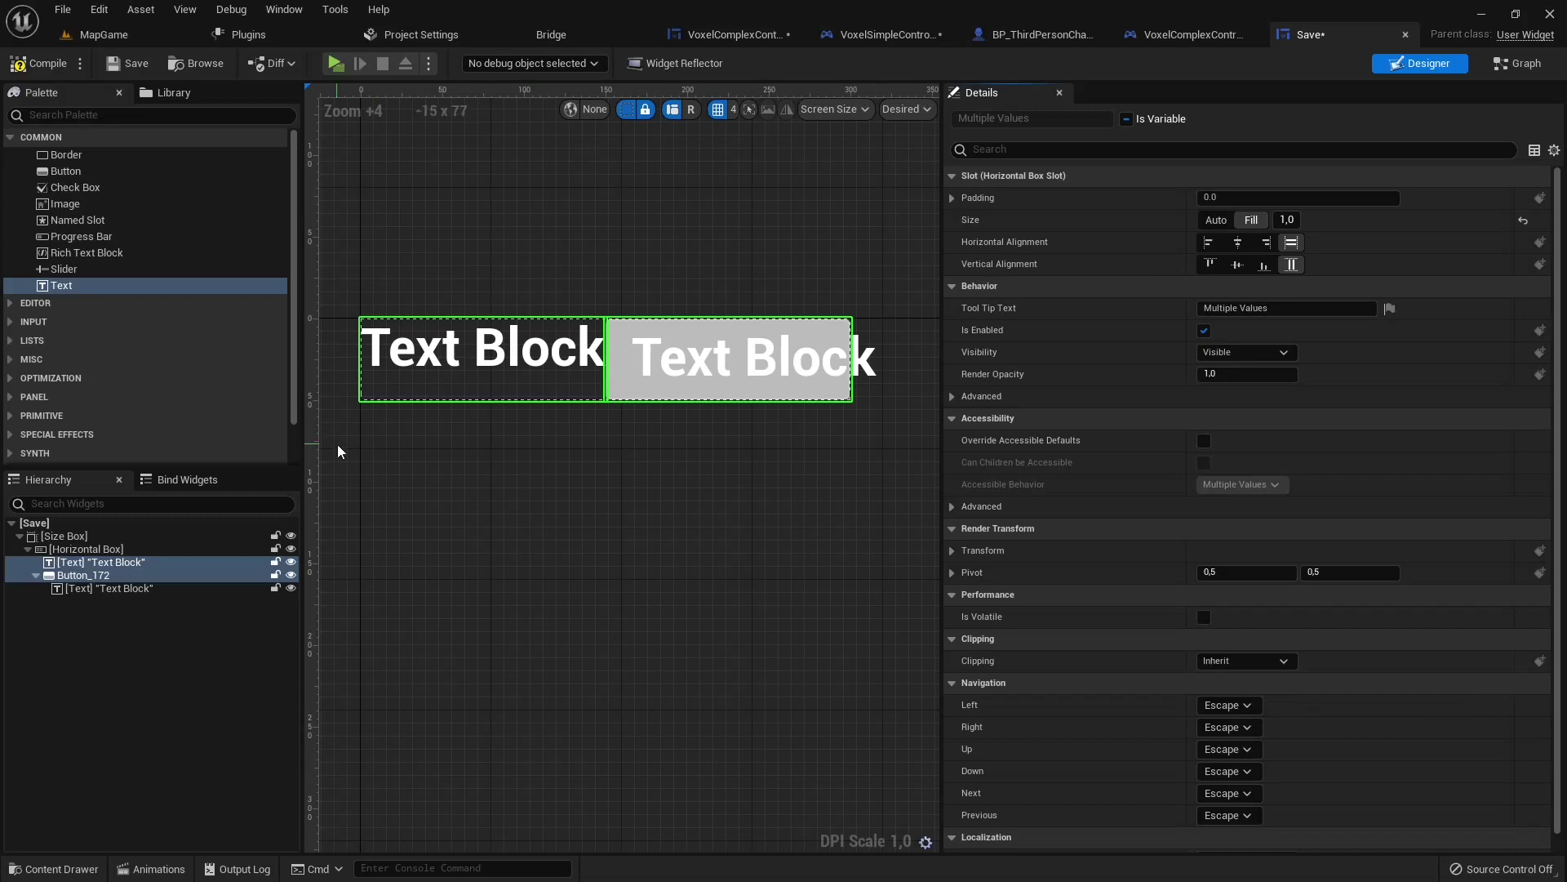
# Step: Set both labels' font size to 15 and centre-justify the first label
pyautogui.click(468, 345)
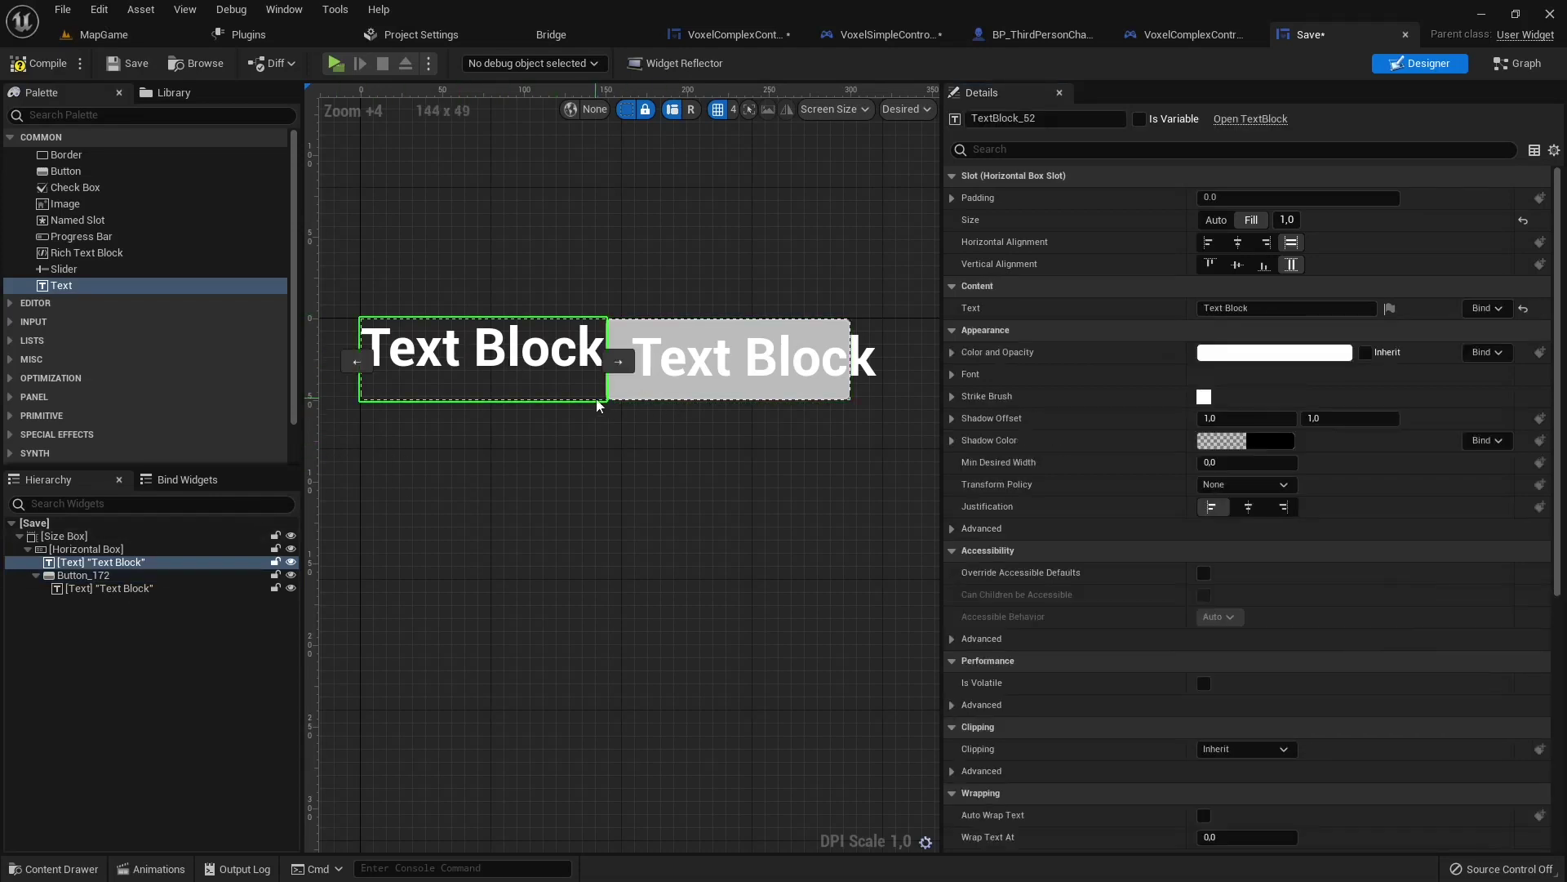
pyautogui.keyDown('ctrl'); pyautogui.click(106, 589); pyautogui.keyUp('ctrl')
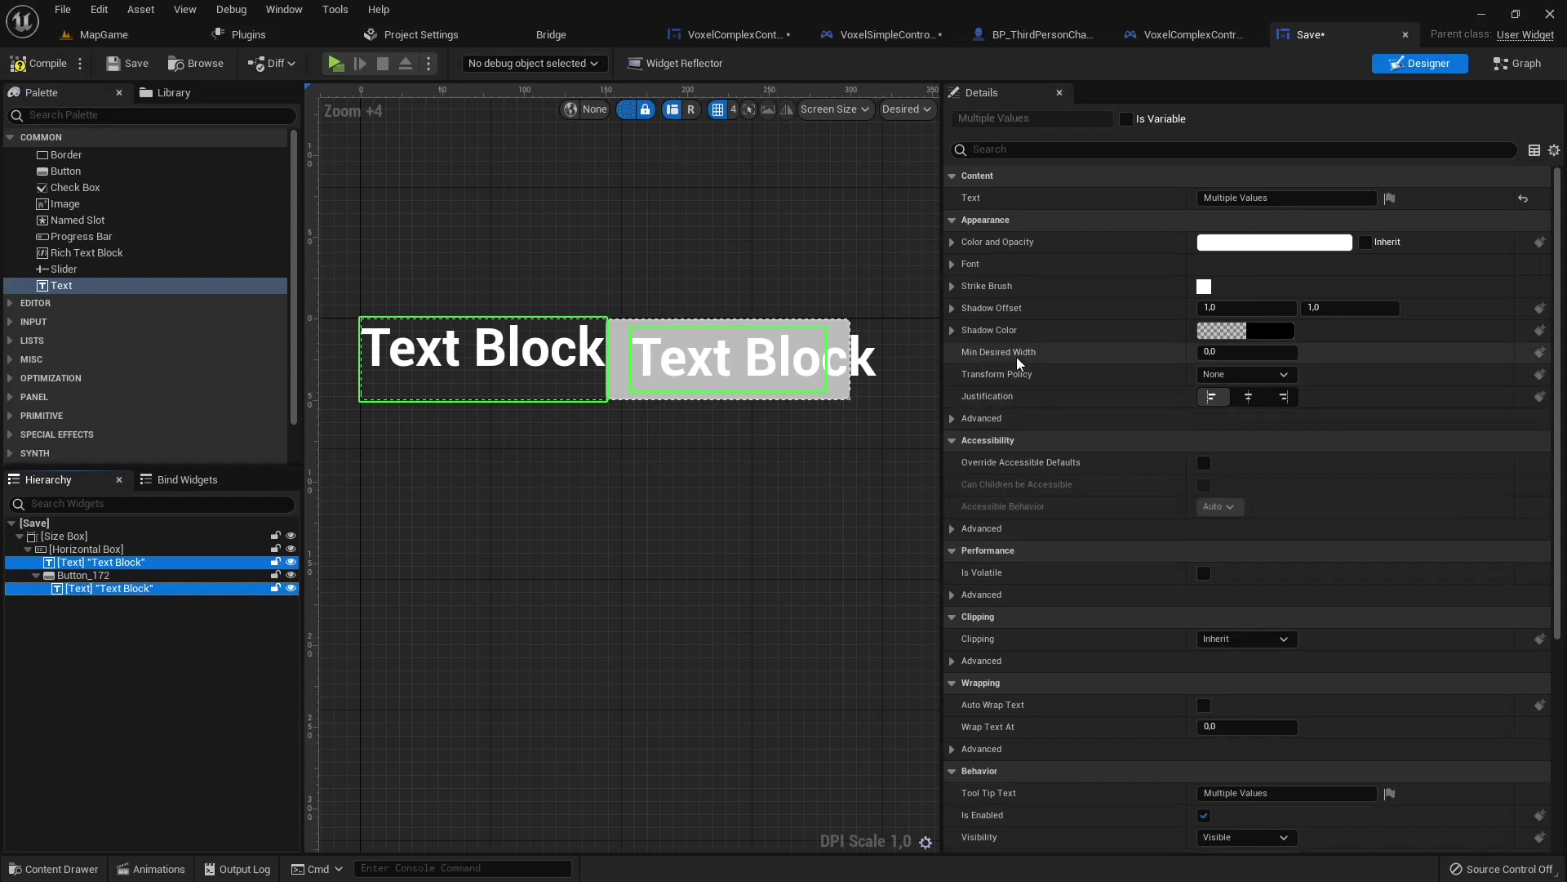
pyautogui.click(1180, 264)
pyautogui.click(1224, 329)
pyautogui.write('15')
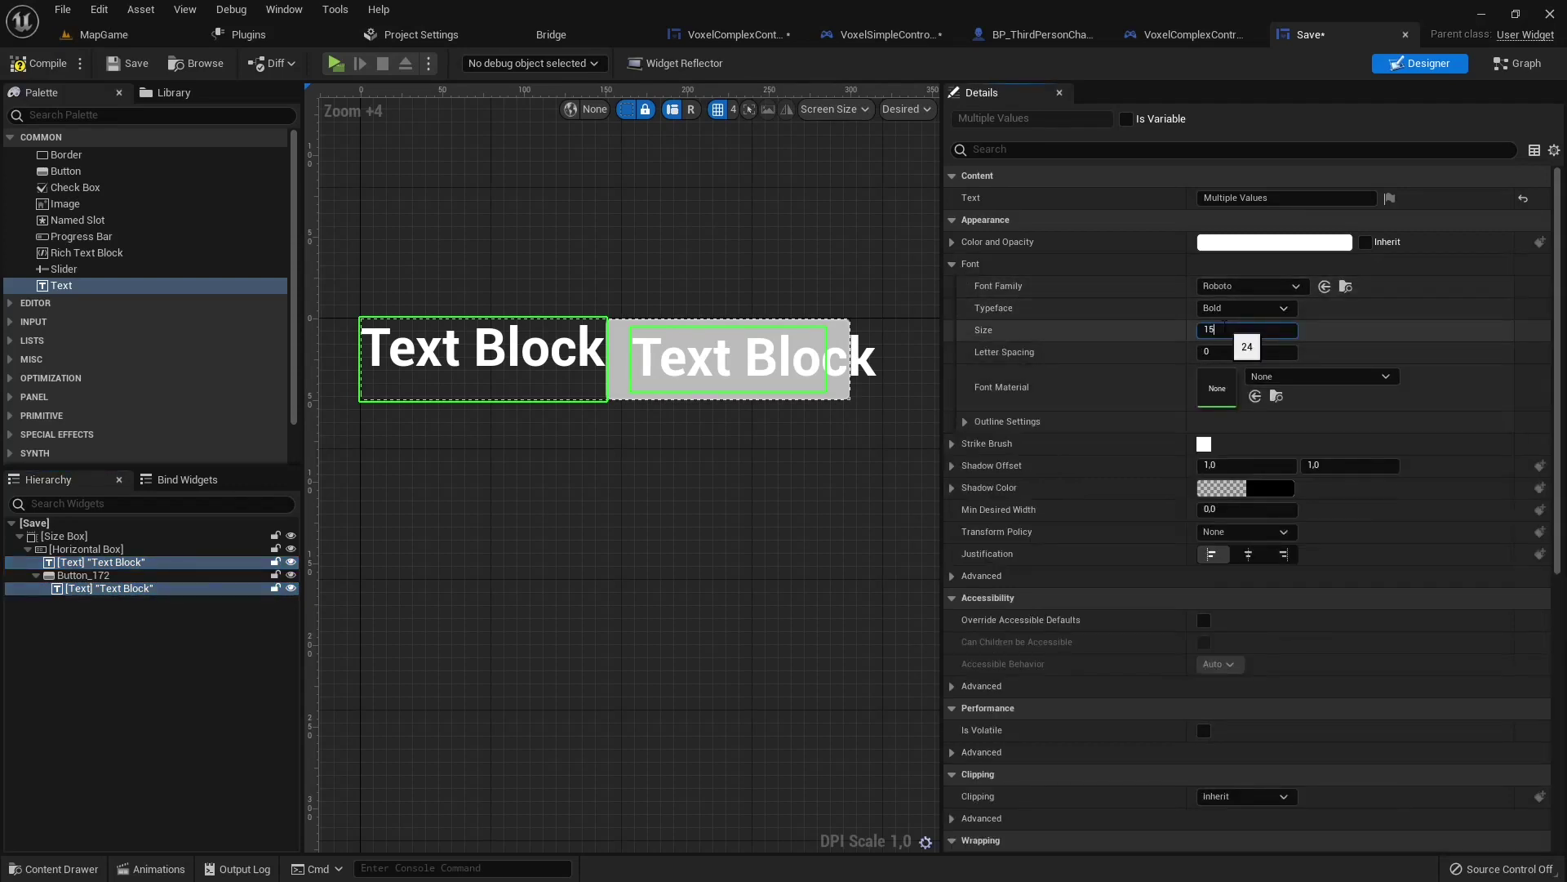
pyautogui.press('Return')
pyautogui.click(437, 342)
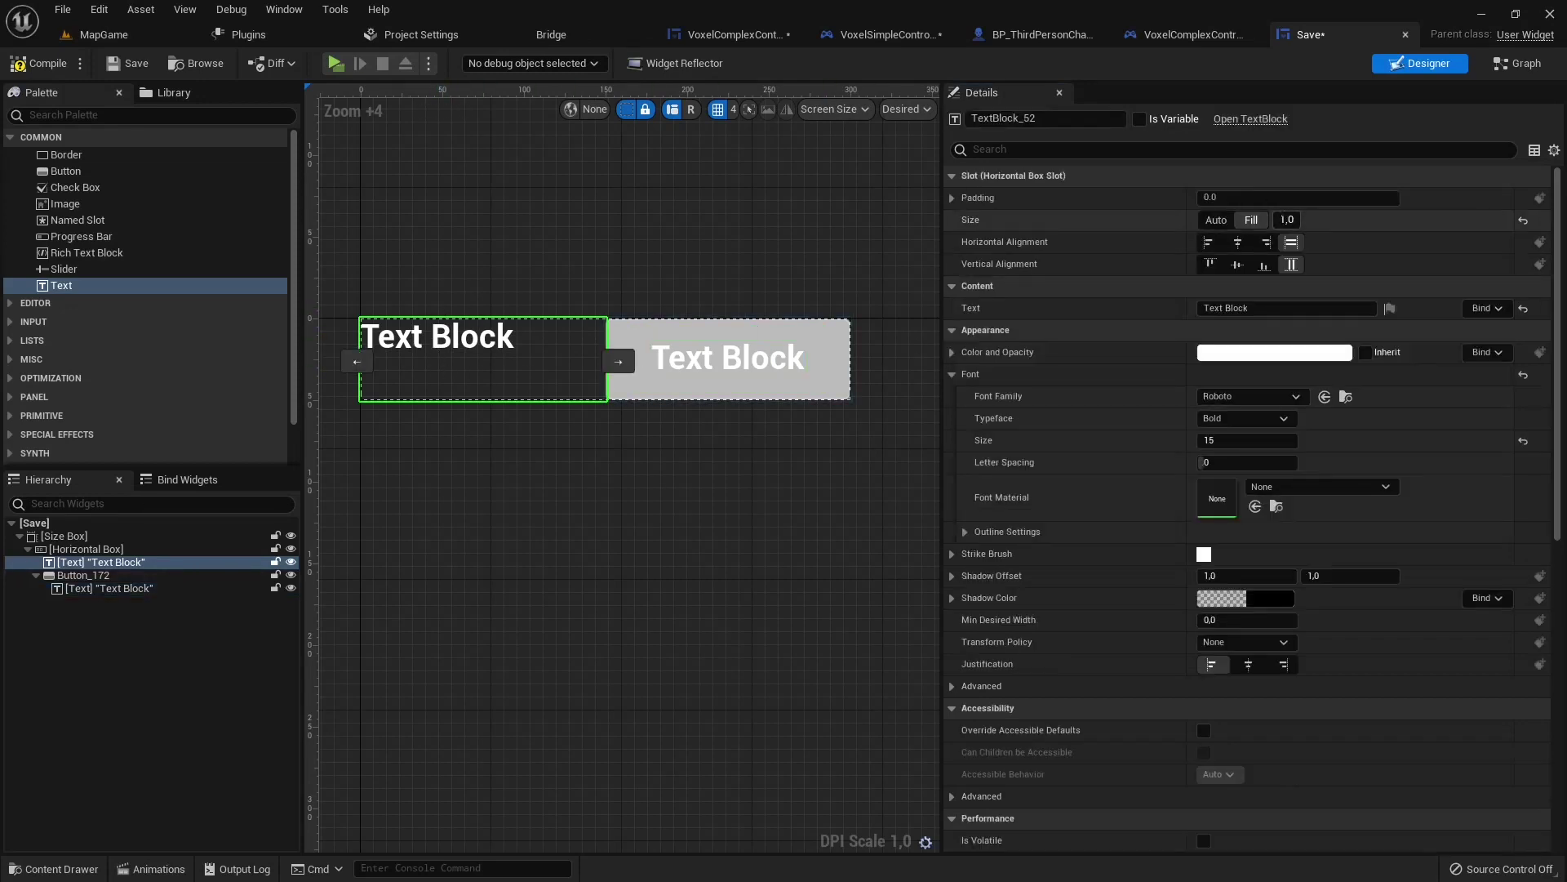
pyautogui.click(1246, 663)
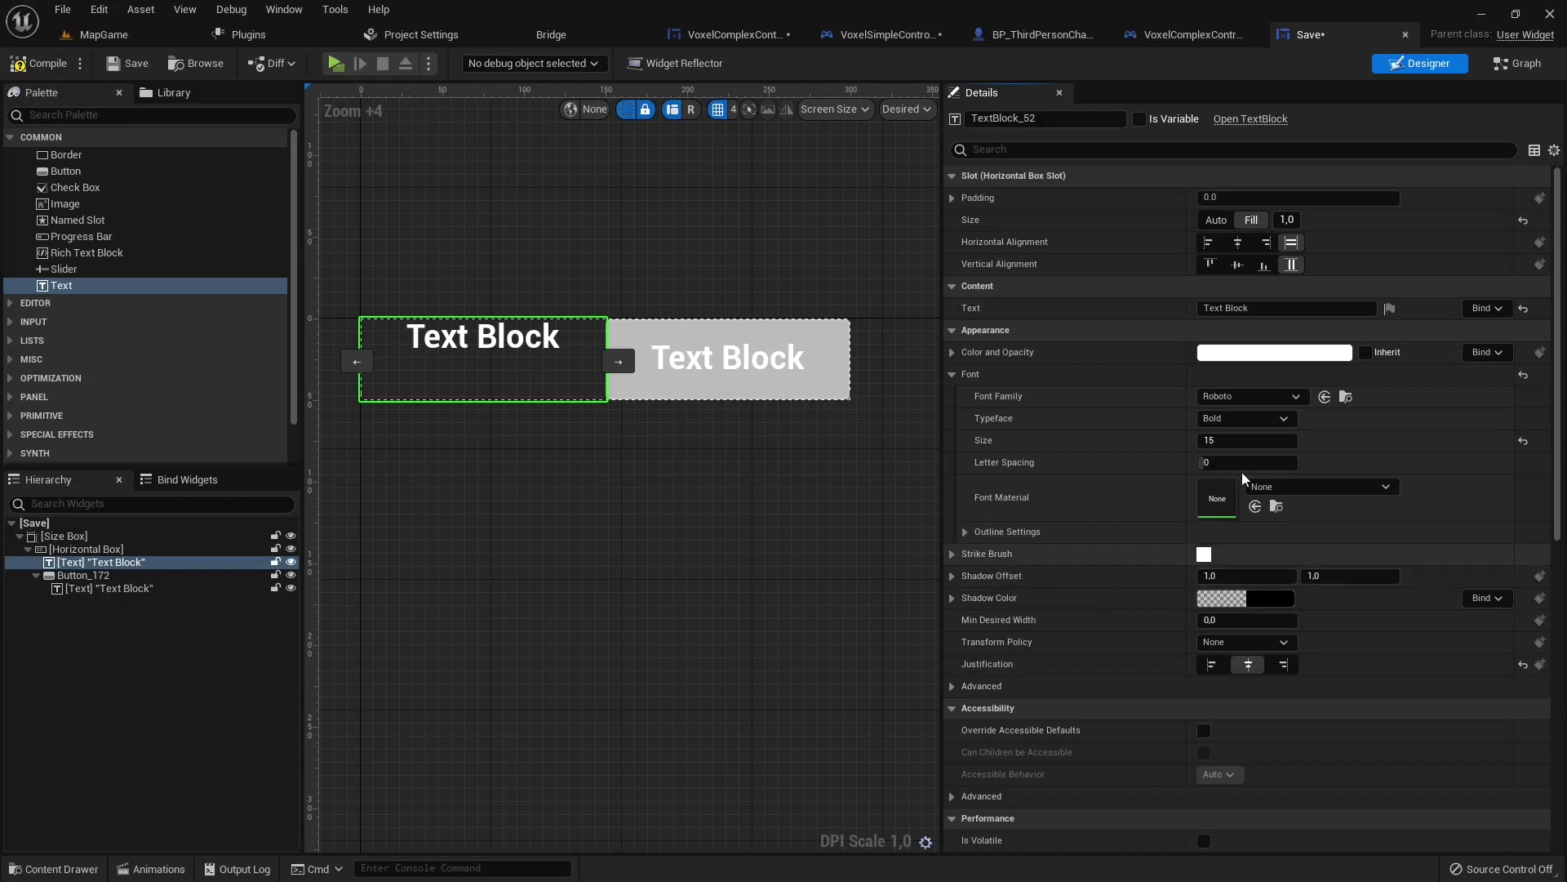
# Step: Vertically centre the first label, give the button Auto size with 10 padding, then select its label
pyautogui.click(1237, 264)
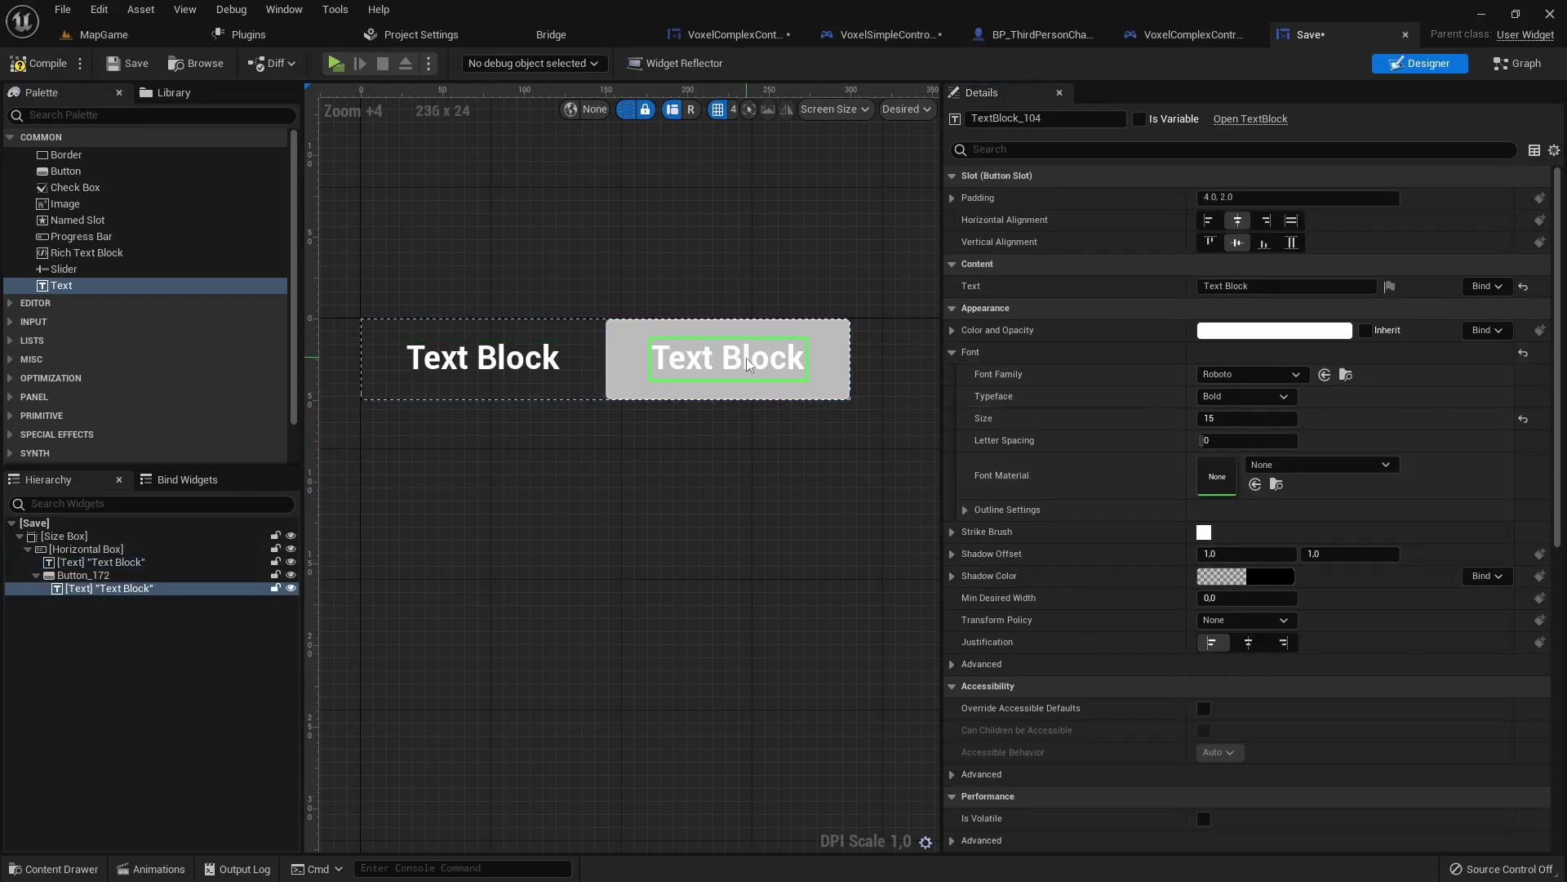
pyautogui.click(694, 379)
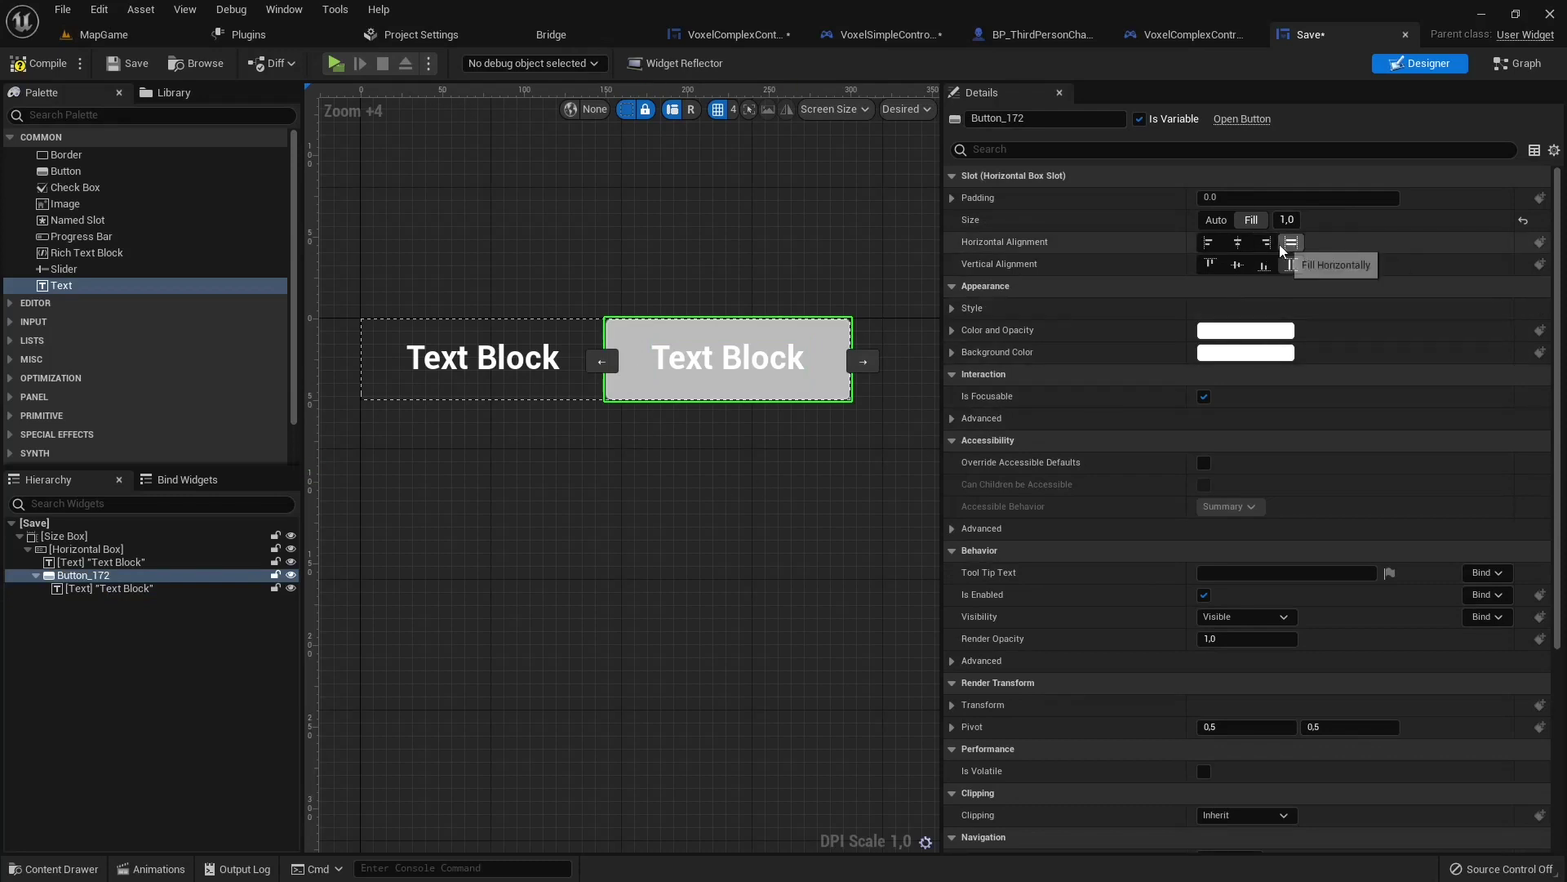
pyautogui.click(1217, 220)
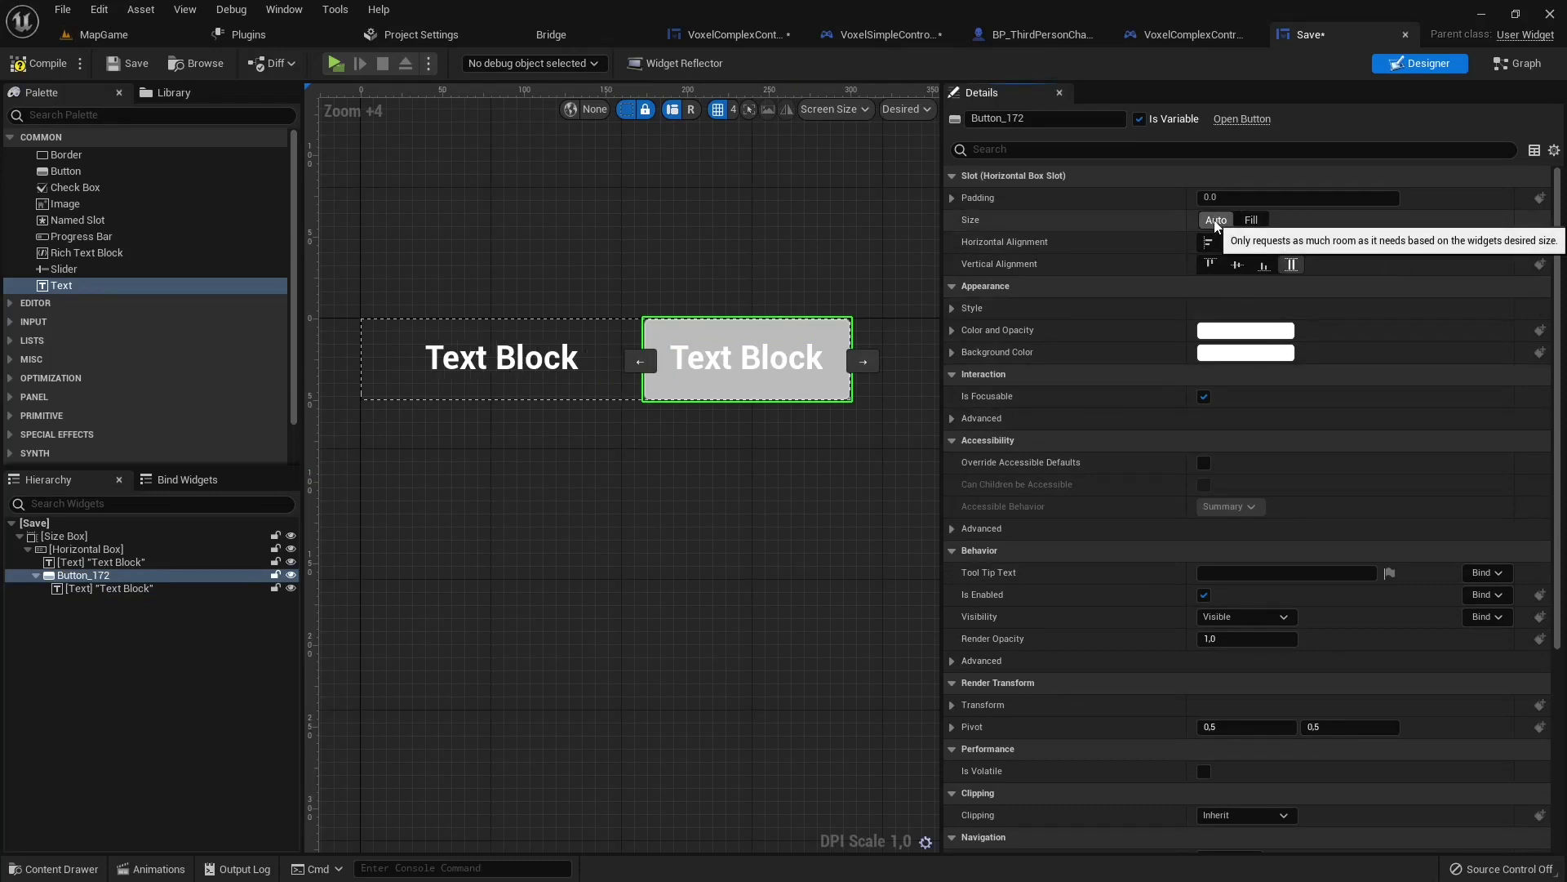
pyautogui.click(977, 200)
pyautogui.click(1224, 197)
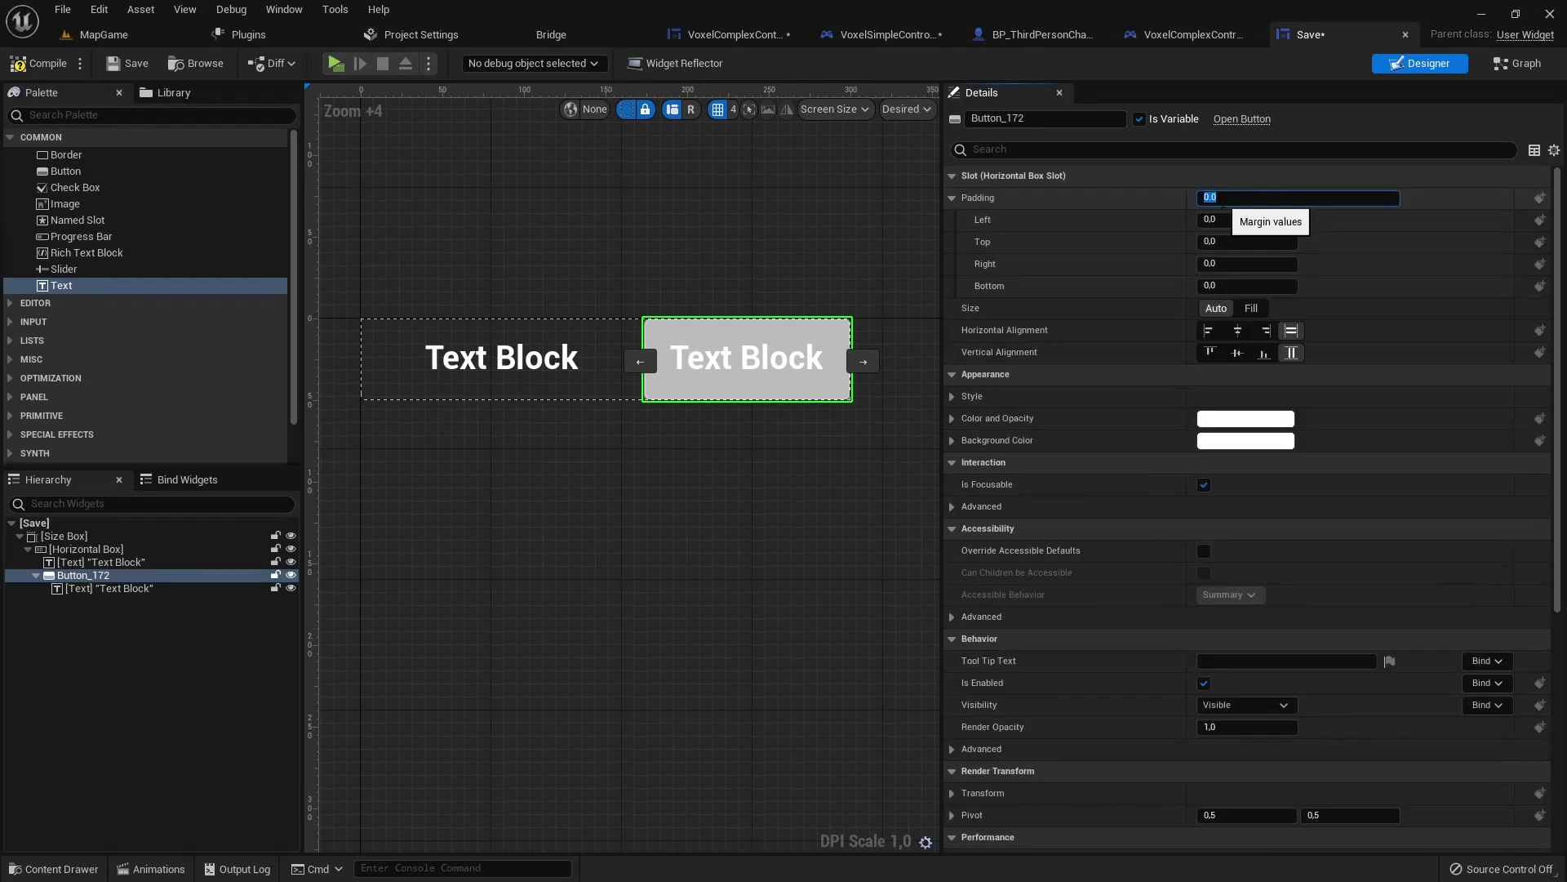
pyautogui.write('10')
pyautogui.press('Return')
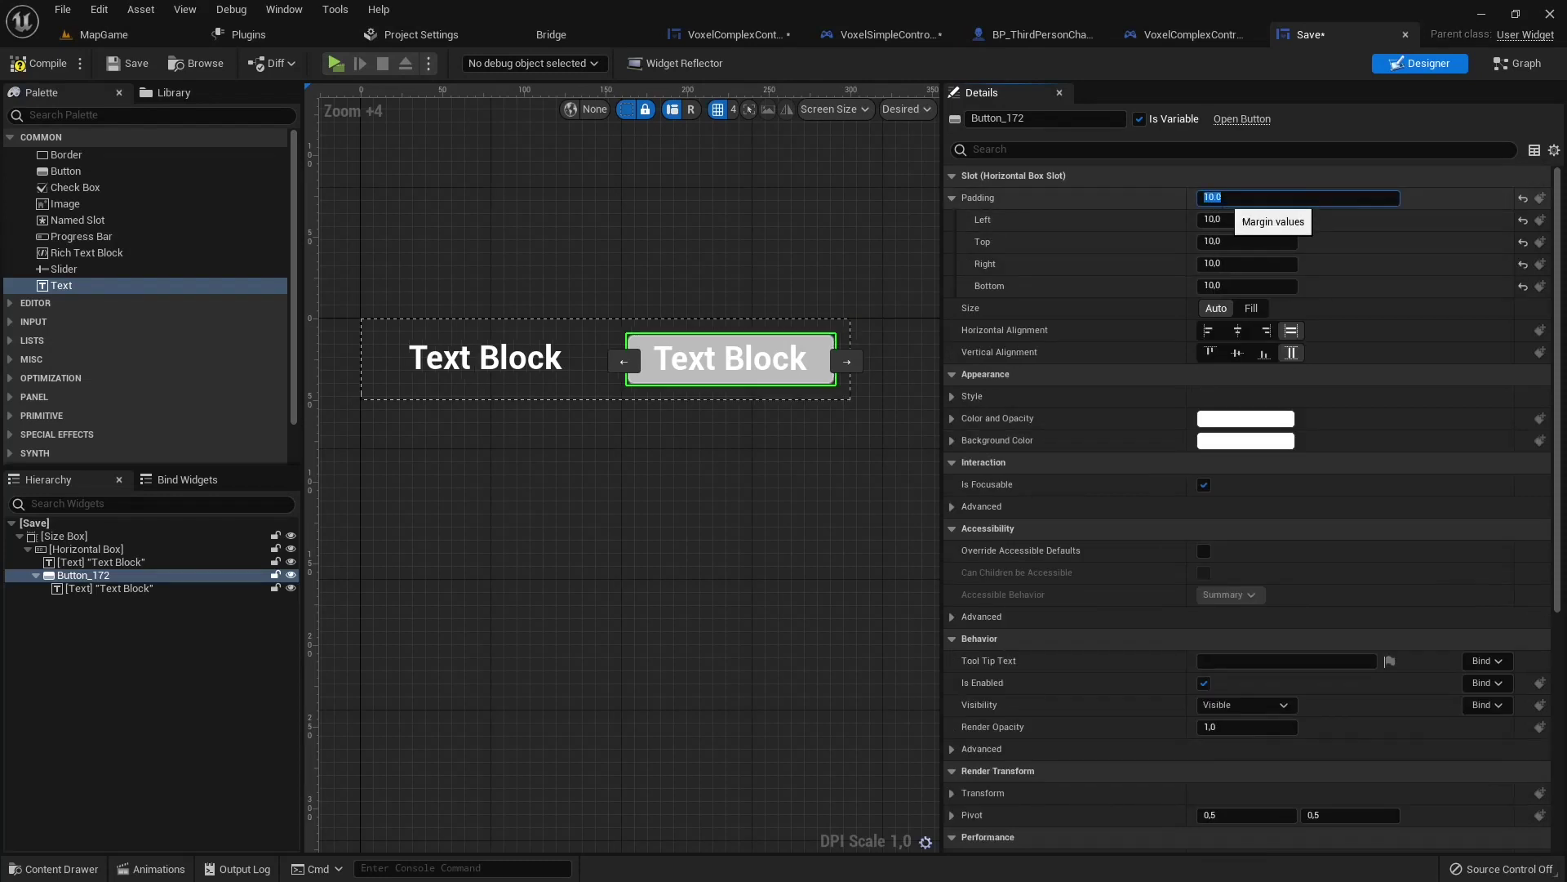
pyautogui.click(628, 443)
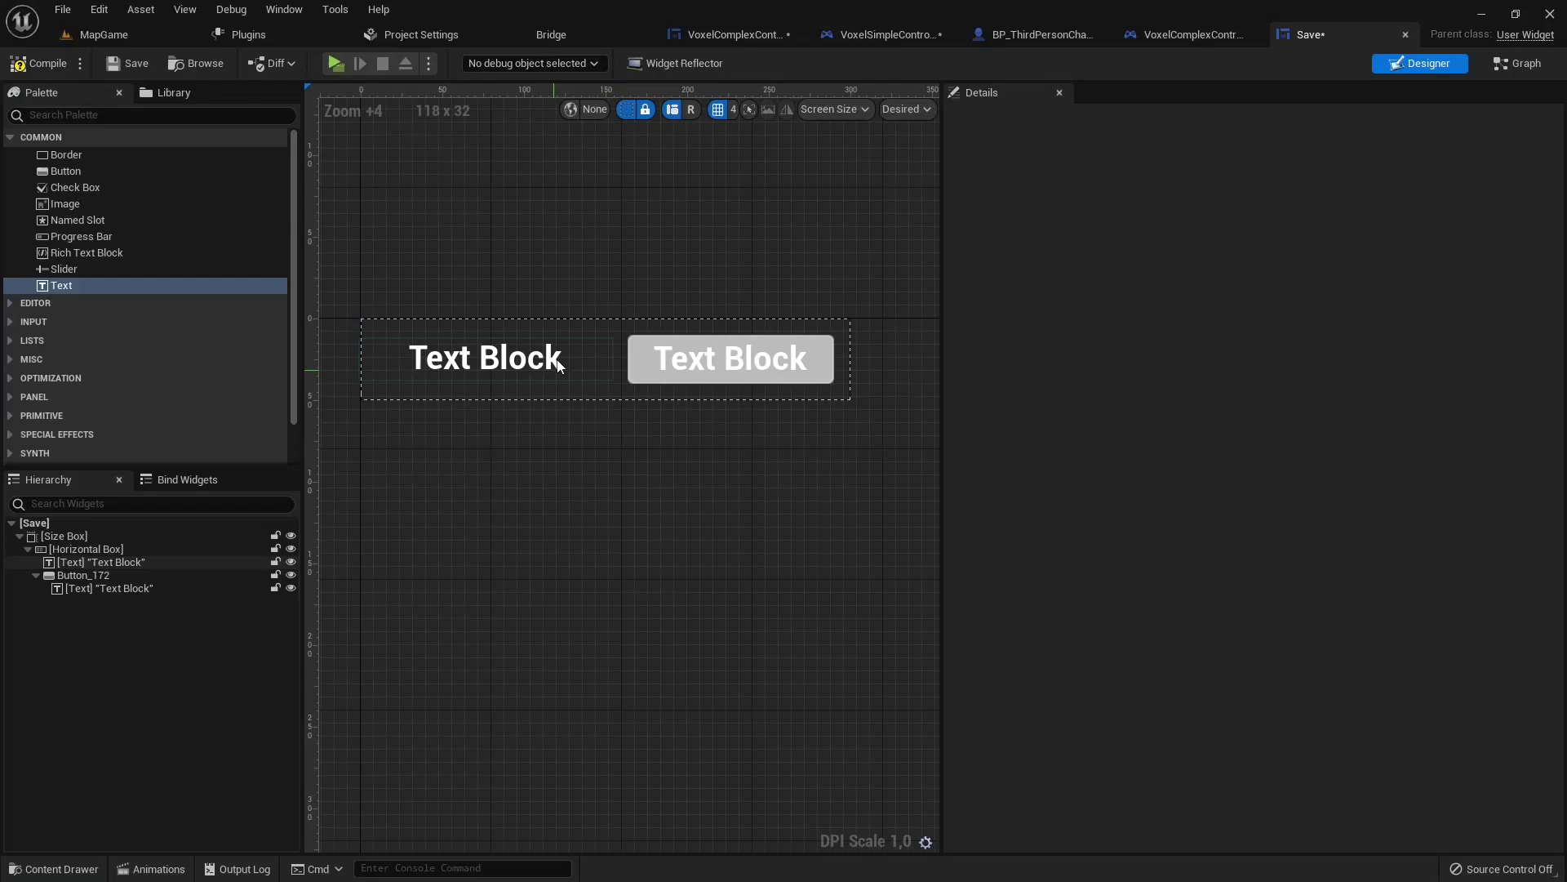
pyautogui.click(705, 340)
# Step: Set the button's text to Charger and the left label's text to Name Save
pyautogui.click(1182, 286)
pyautogui.write('Charger')
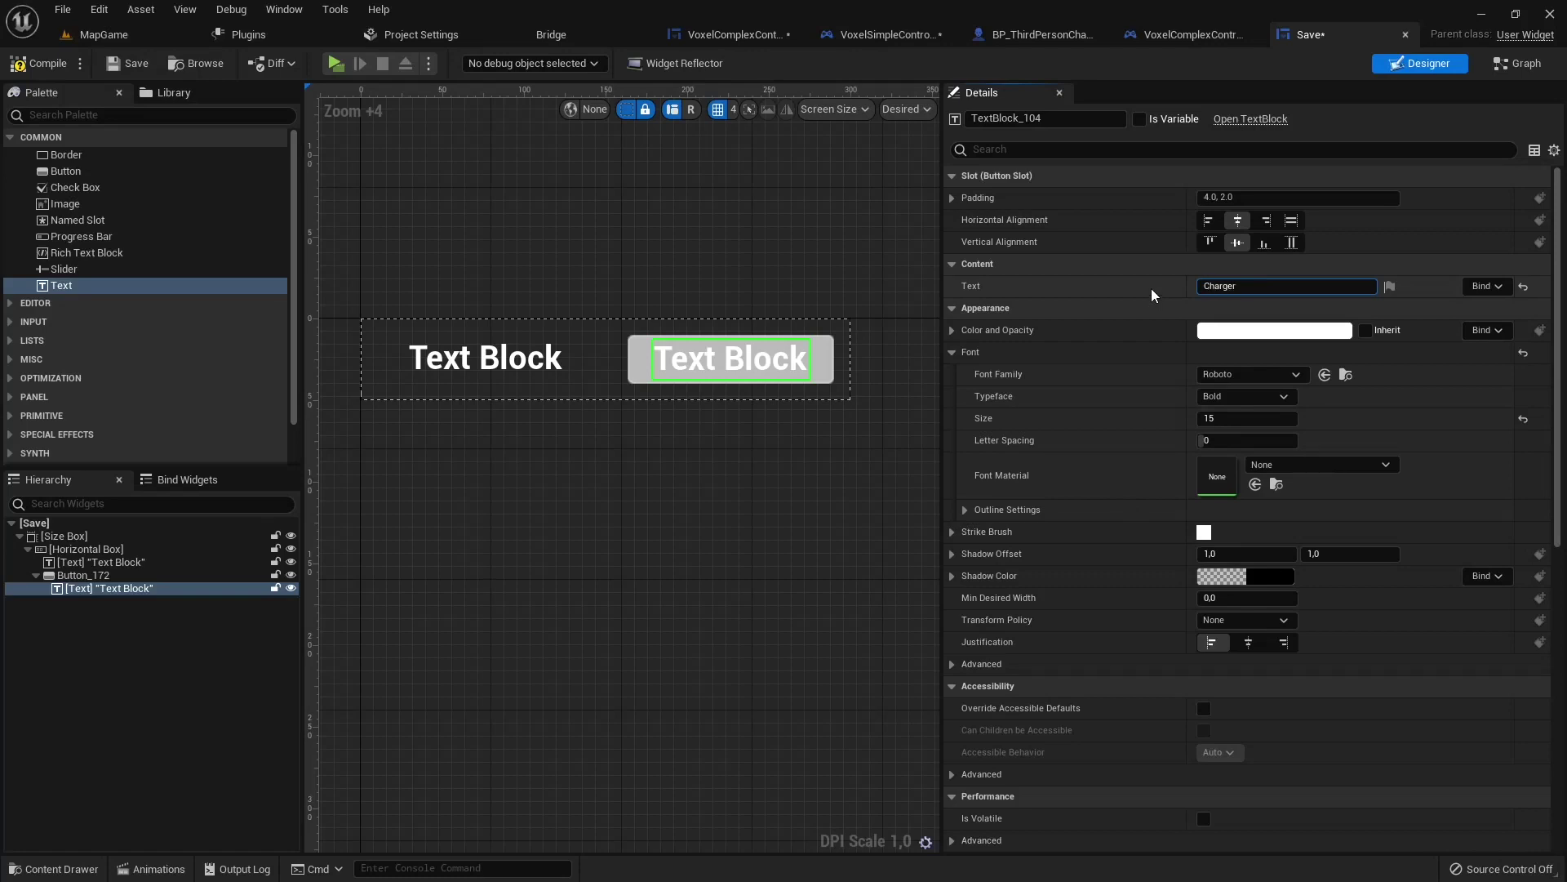
pyautogui.press('Return')
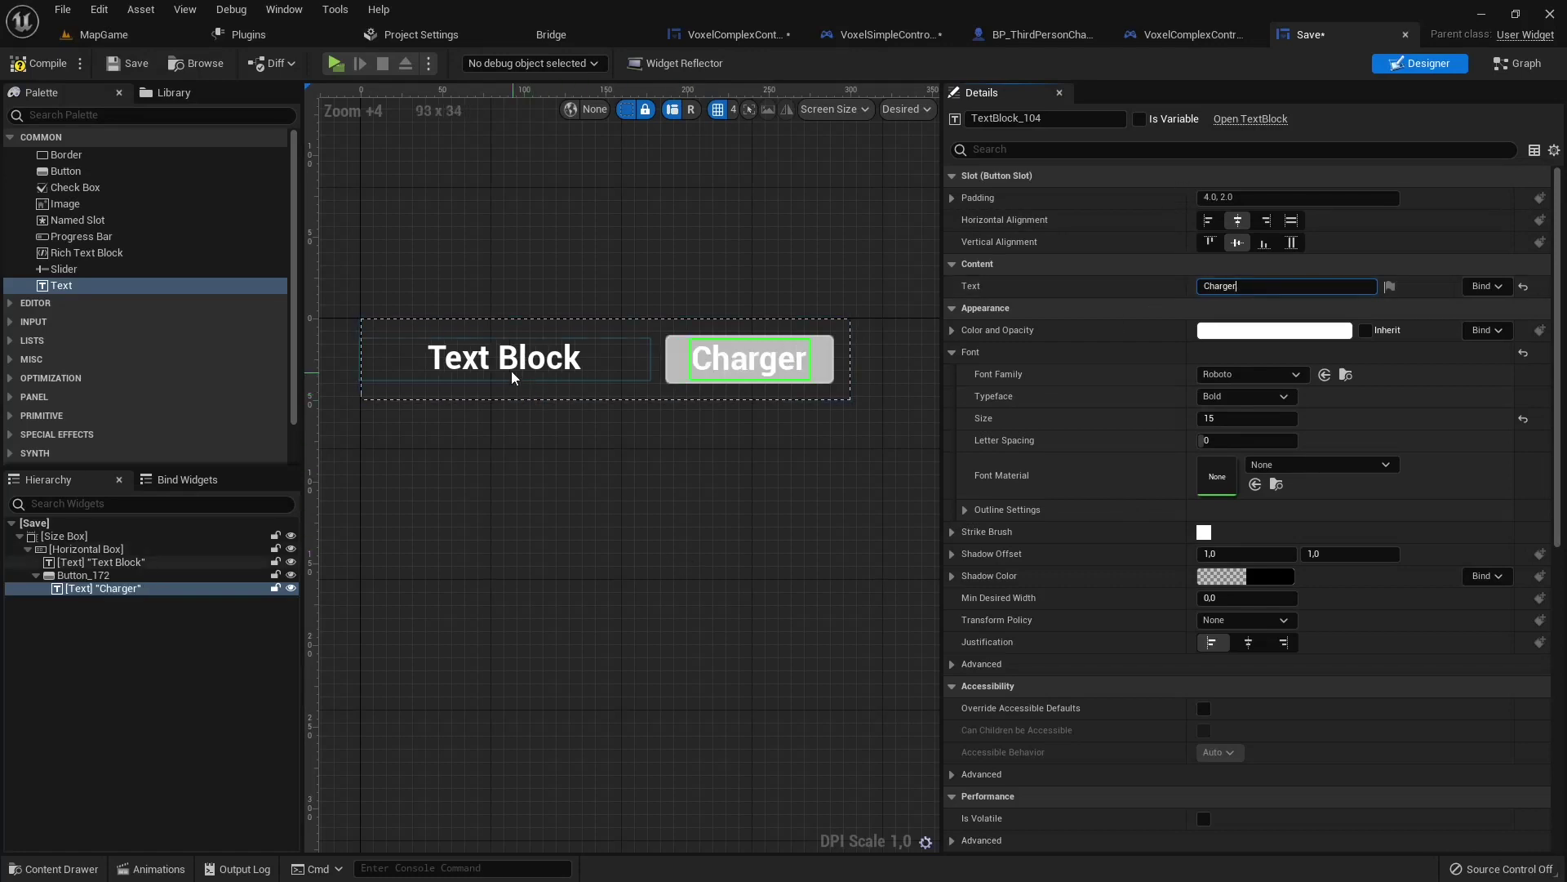
pyautogui.click(515, 374)
pyautogui.click(1224, 308)
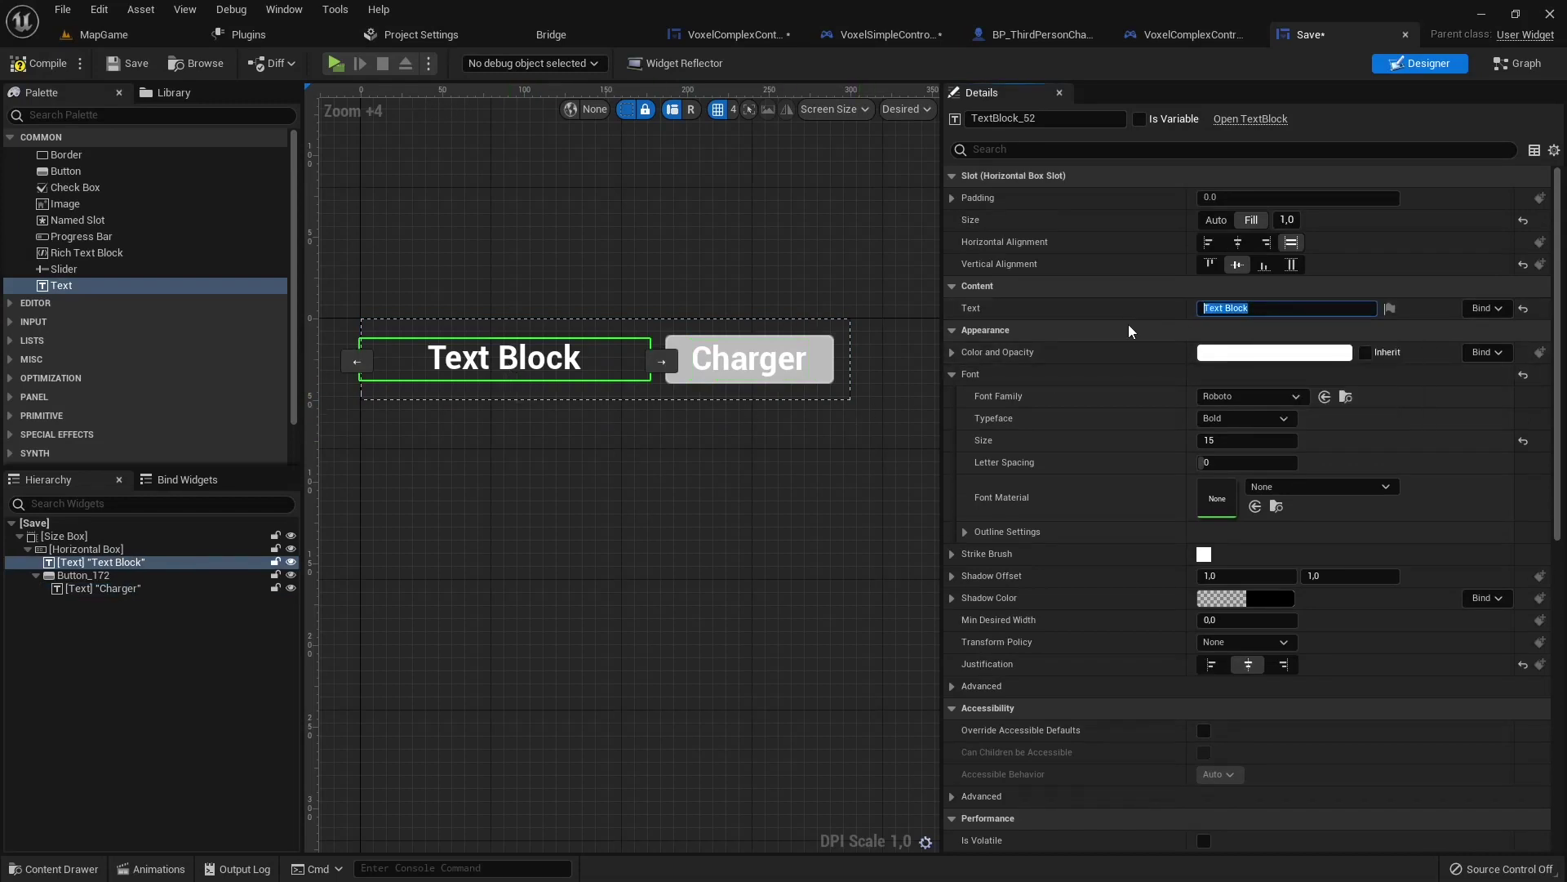
pyautogui.write('Name')
pyautogui.write(' Save')
pyautogui.press('Return')
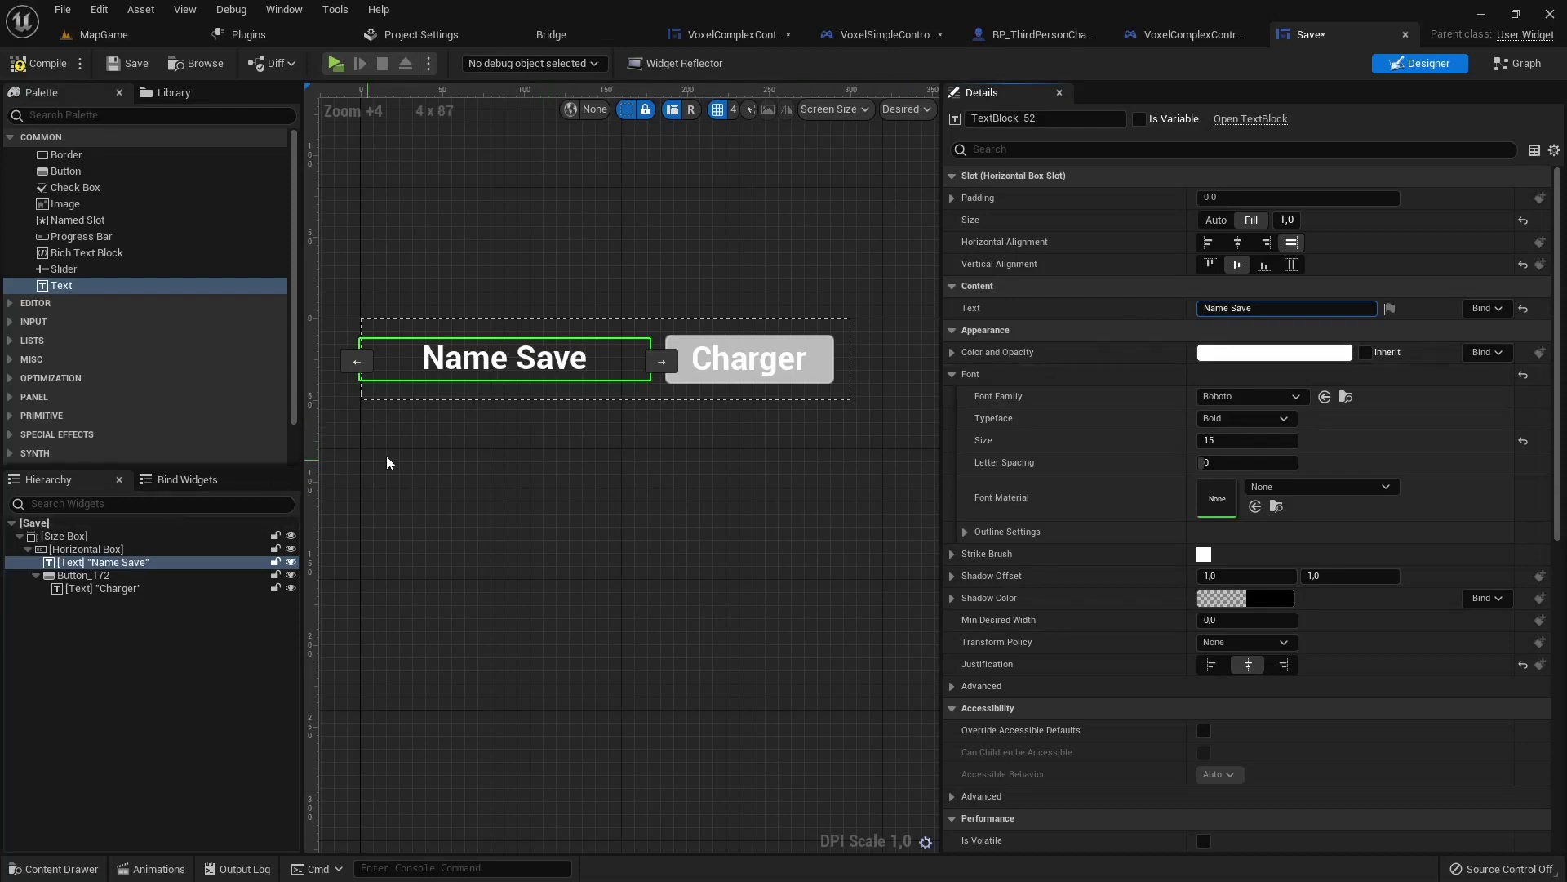
# Step: Rename the button Charger and the label Name, make the label a variable, and compile
pyautogui.click(683, 351)
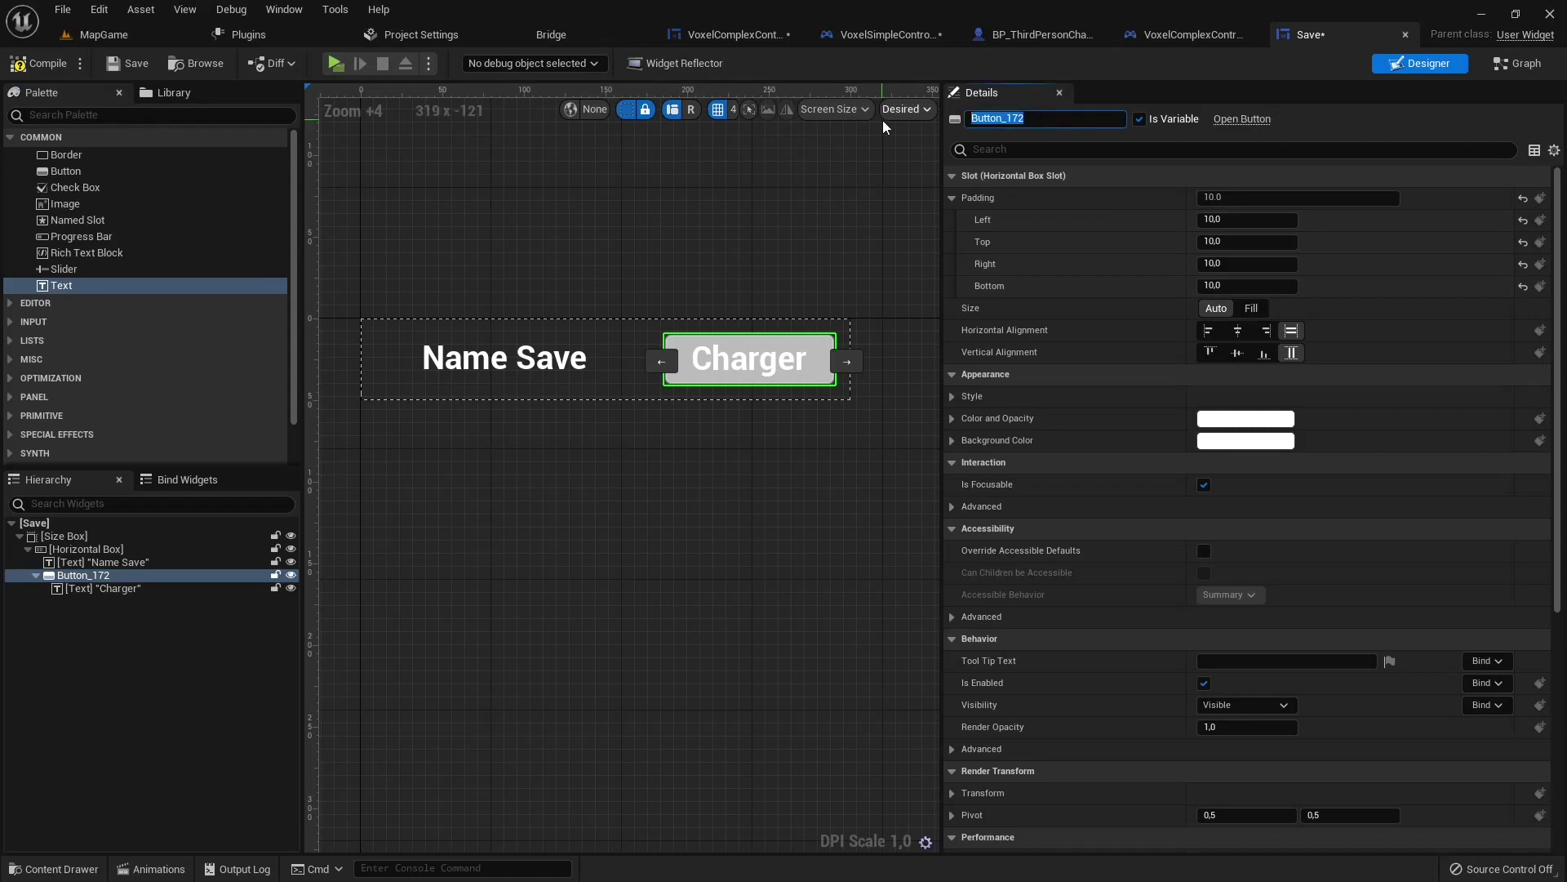
pyautogui.write('Chargereg')
pyautogui.write('er')
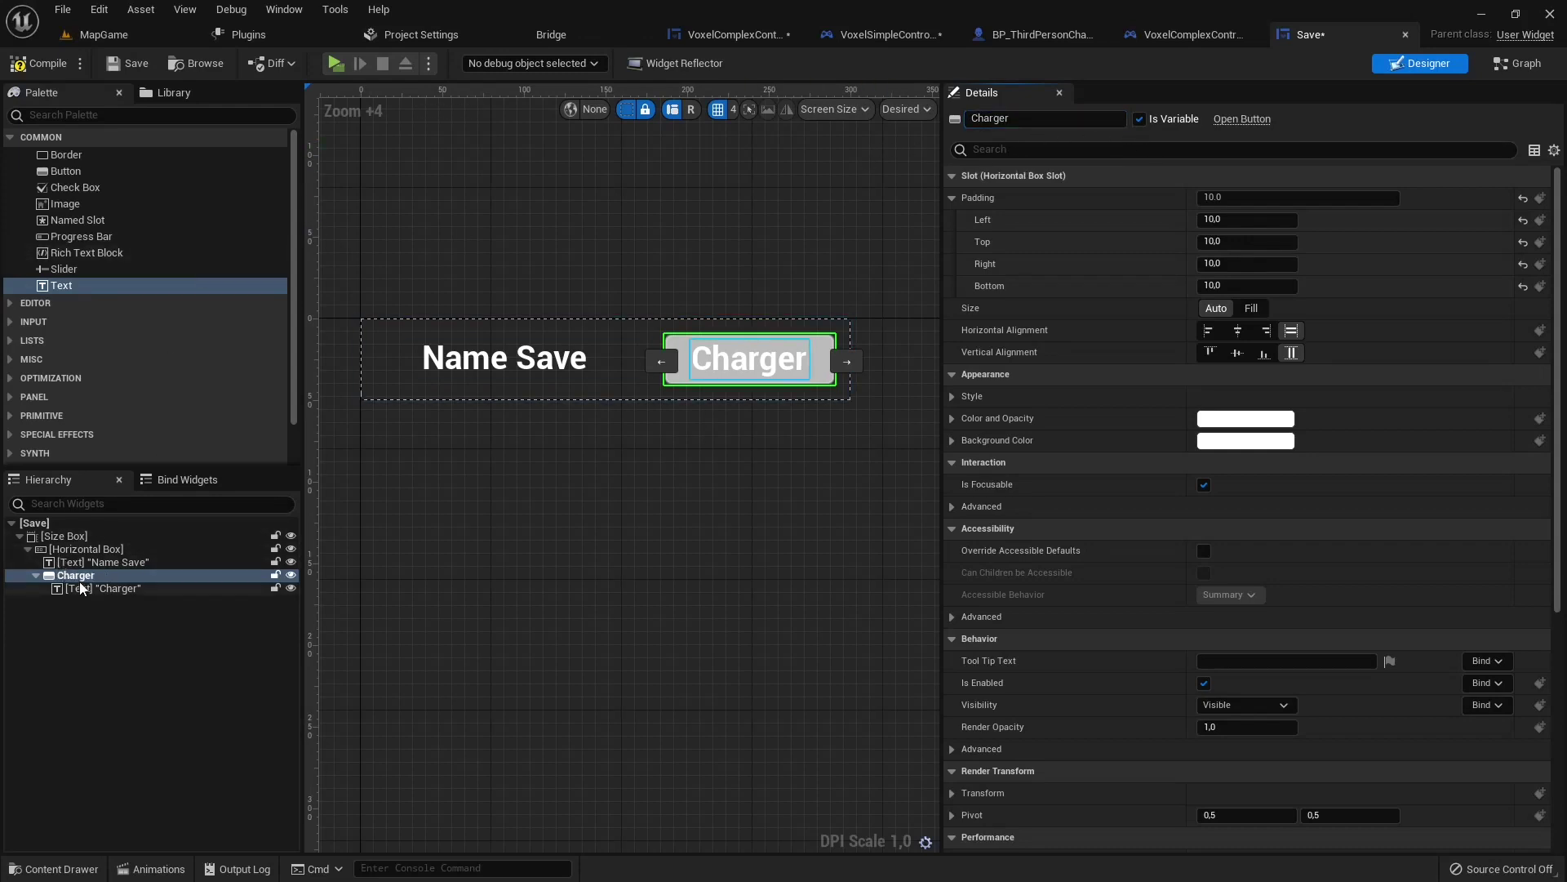
pyautogui.click(98, 562)
pyautogui.click(1045, 119)
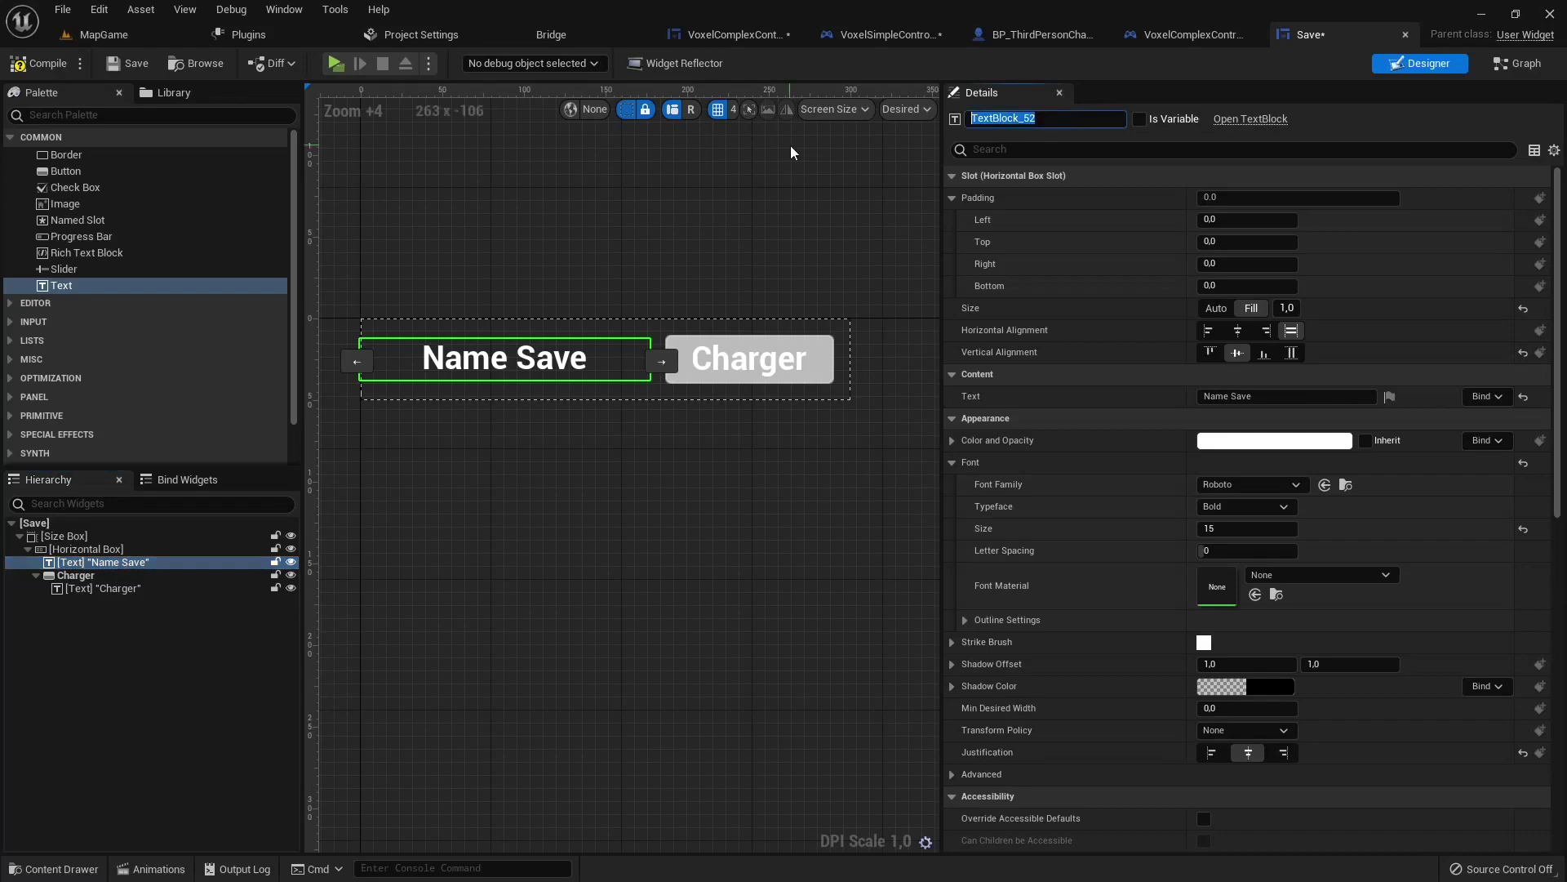
pyautogui.write('B')
pyautogui.press('BackSpace')
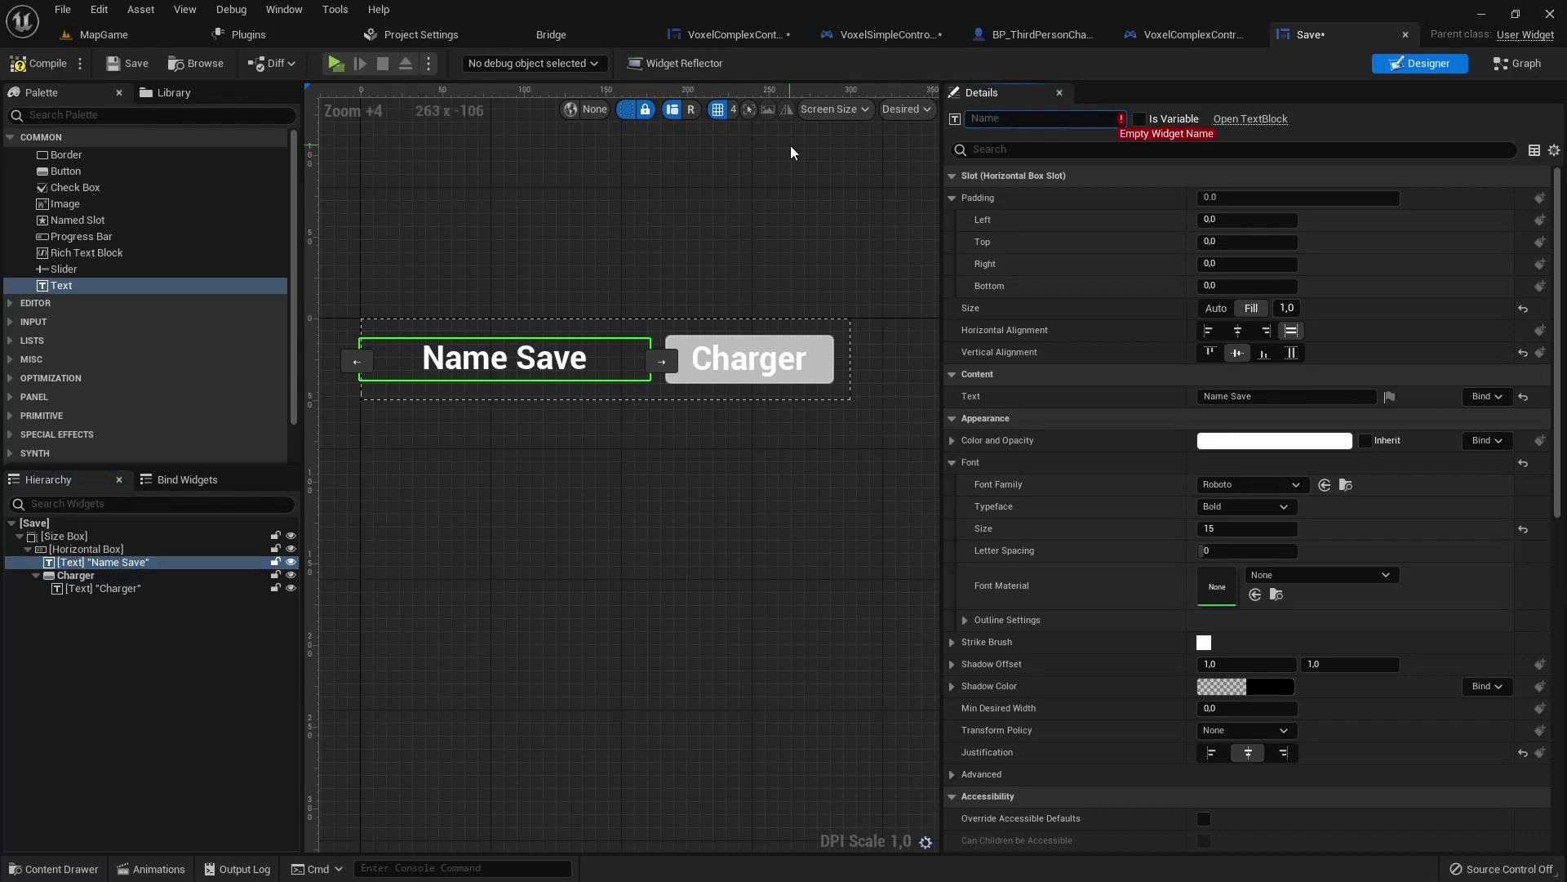
pyautogui.write('Name')
pyautogui.click(1140, 119)
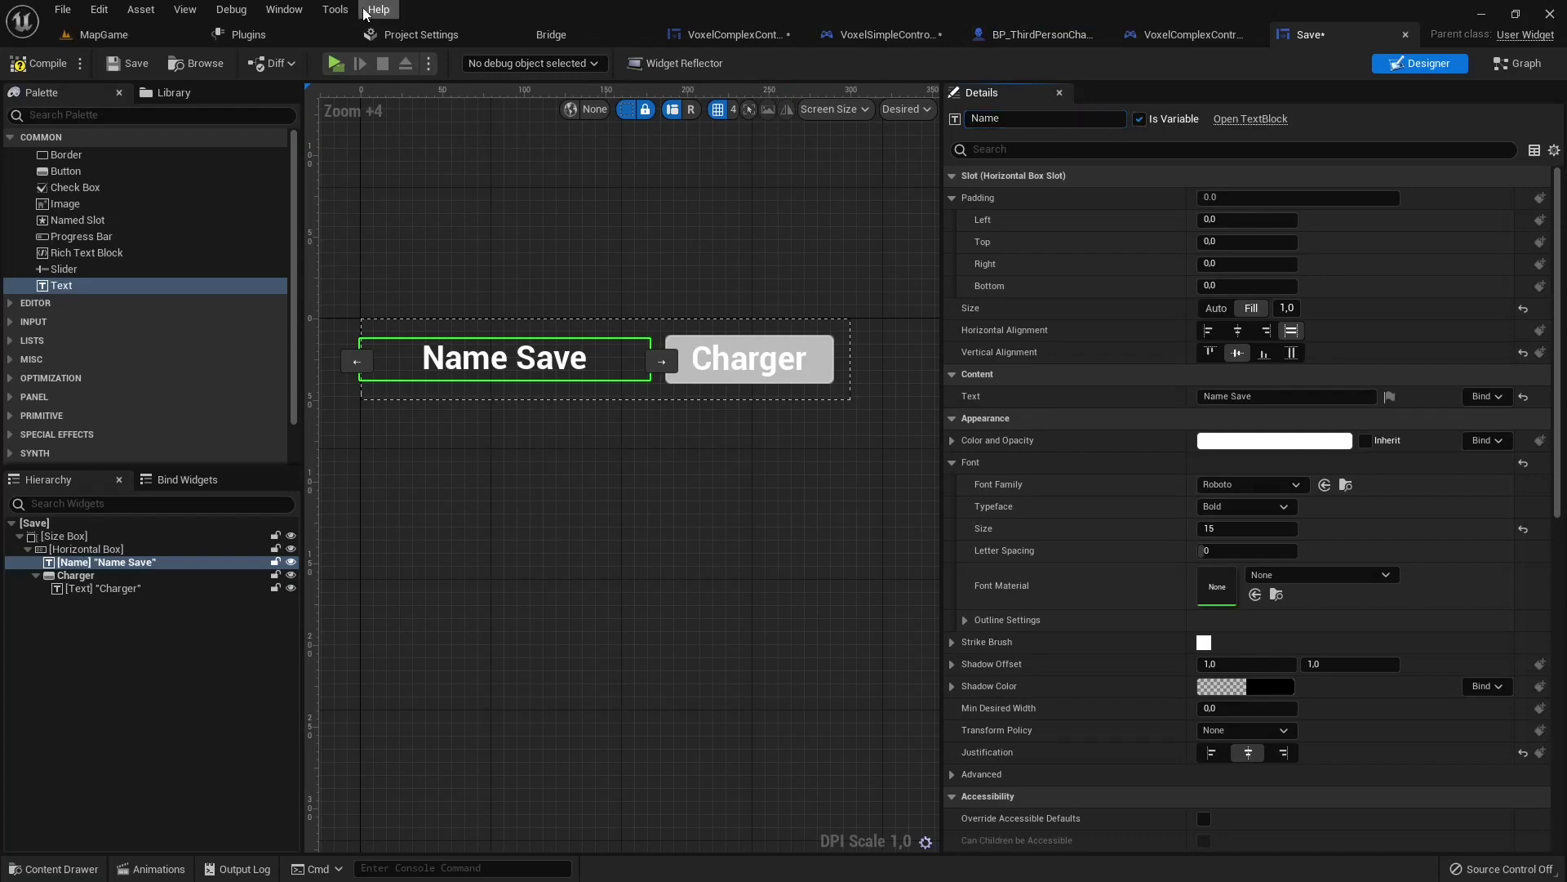
pyautogui.click(61, 65)
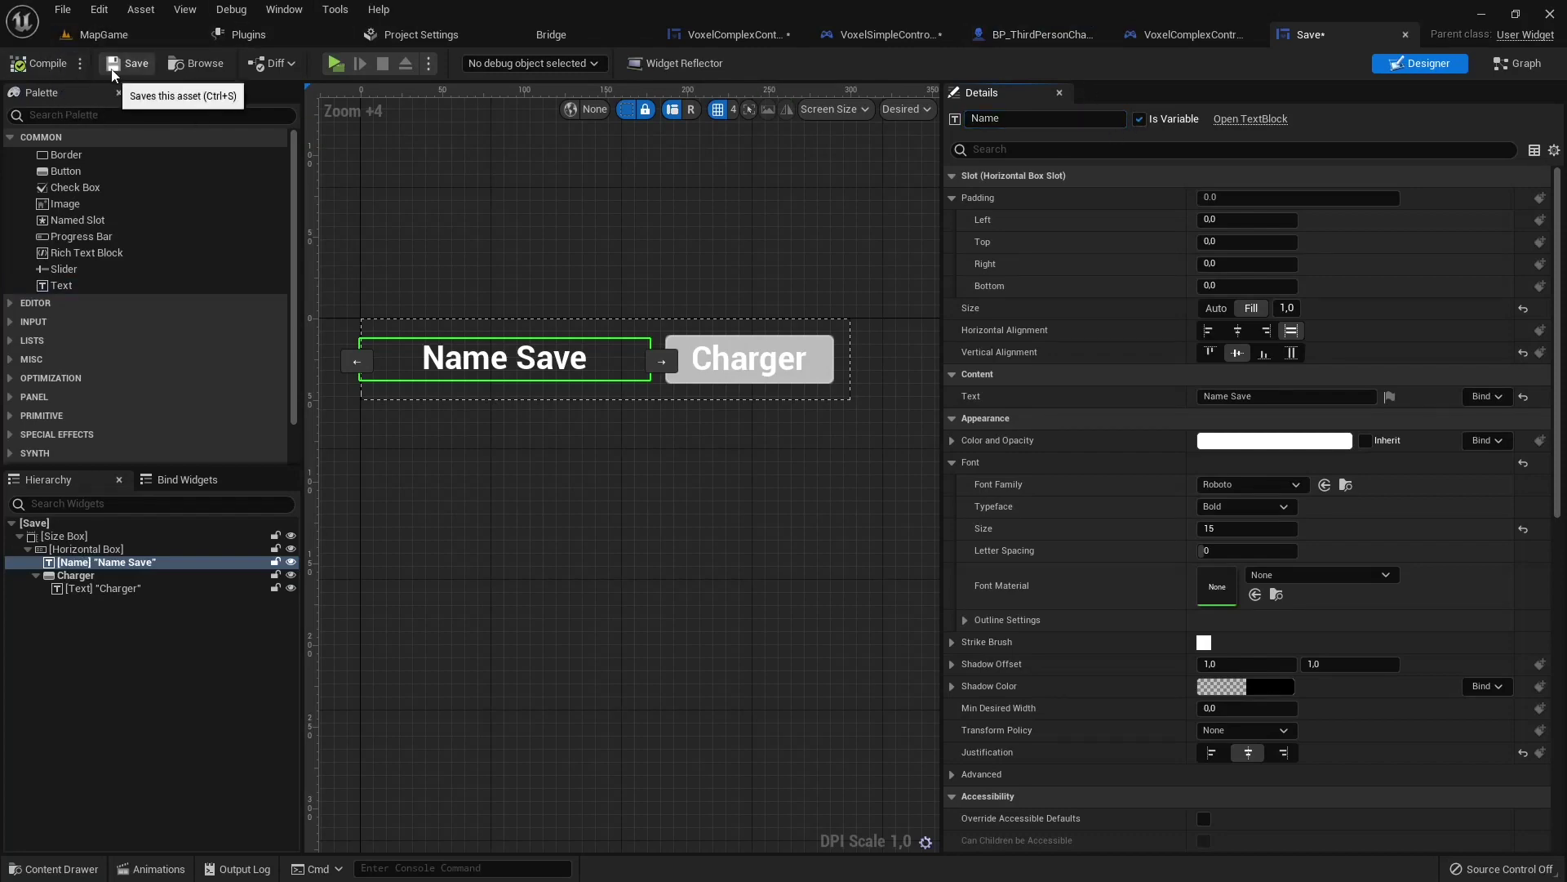
# Step: In VoxelComplexController_UI, name the empty vertical box Save as a variable and compile
pyautogui.click(1520, 64)
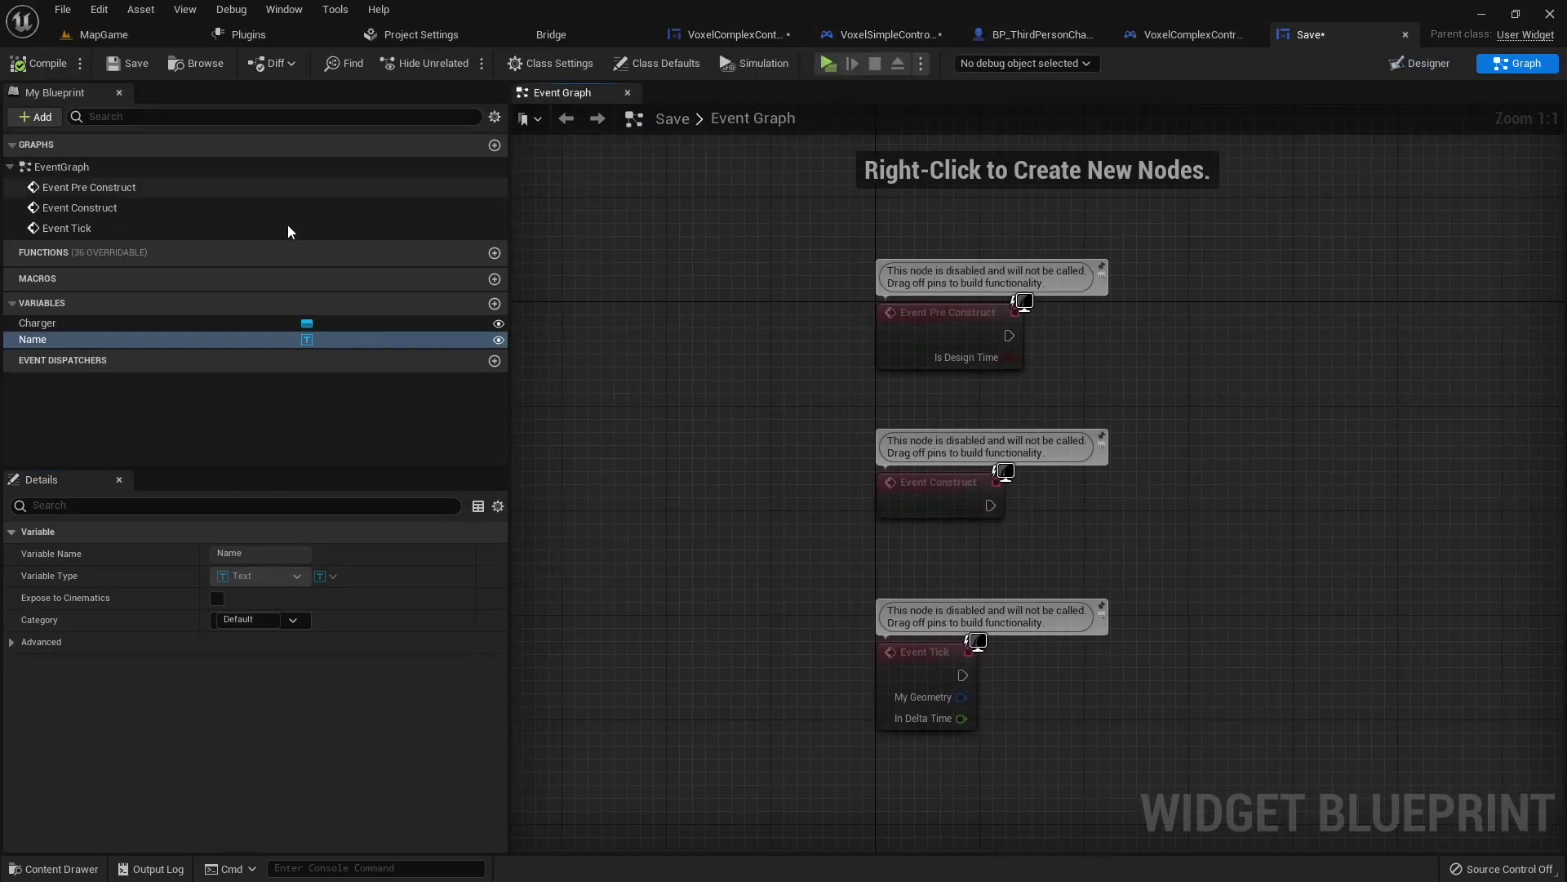
pyautogui.click(772, 37)
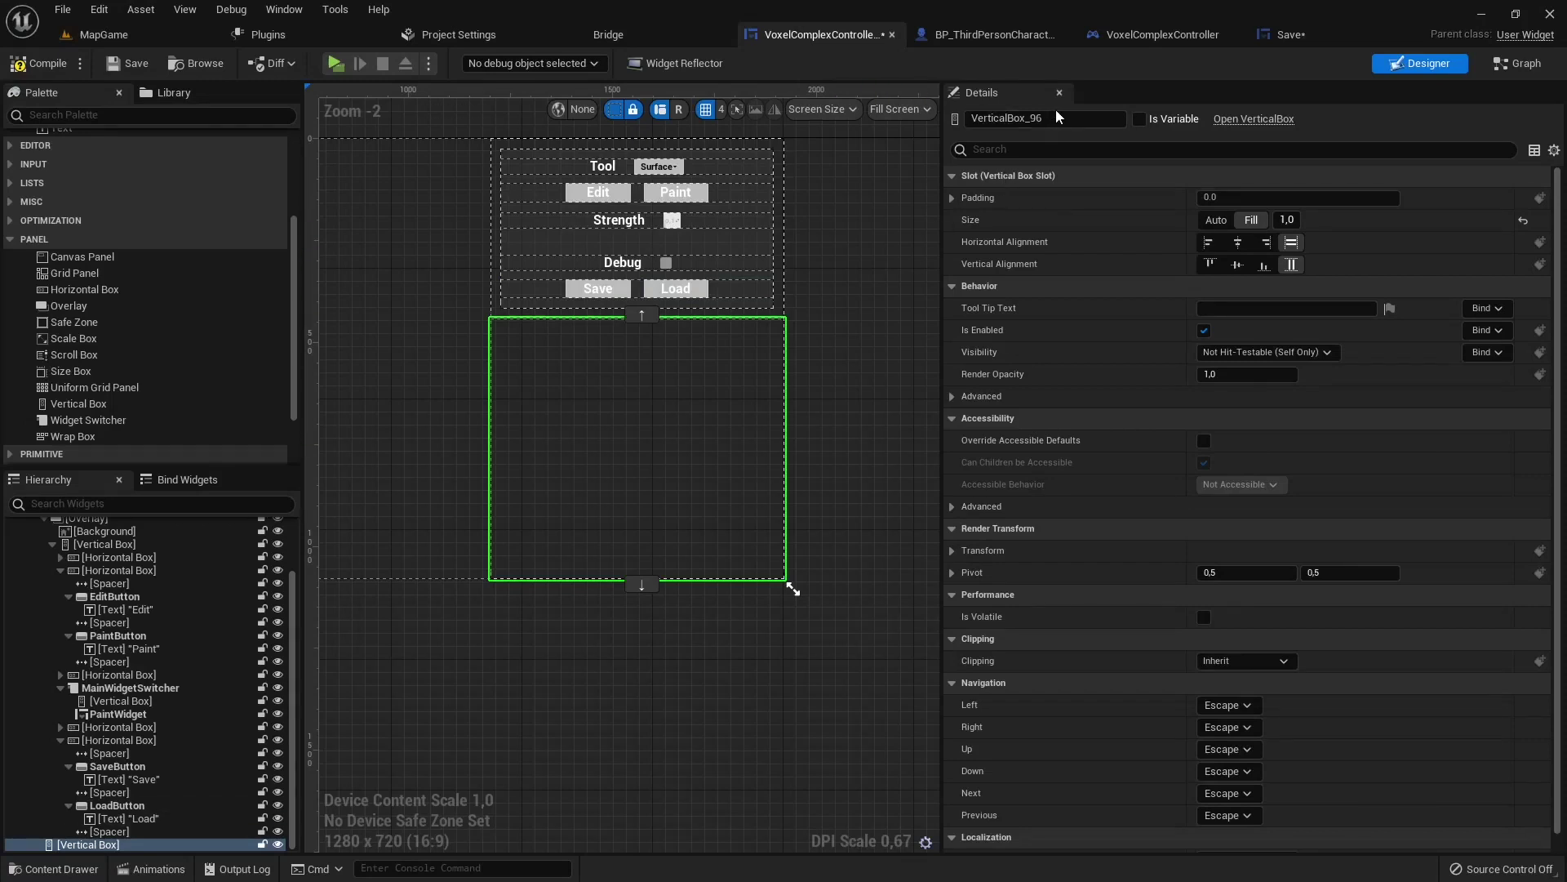
pyautogui.write('Save')
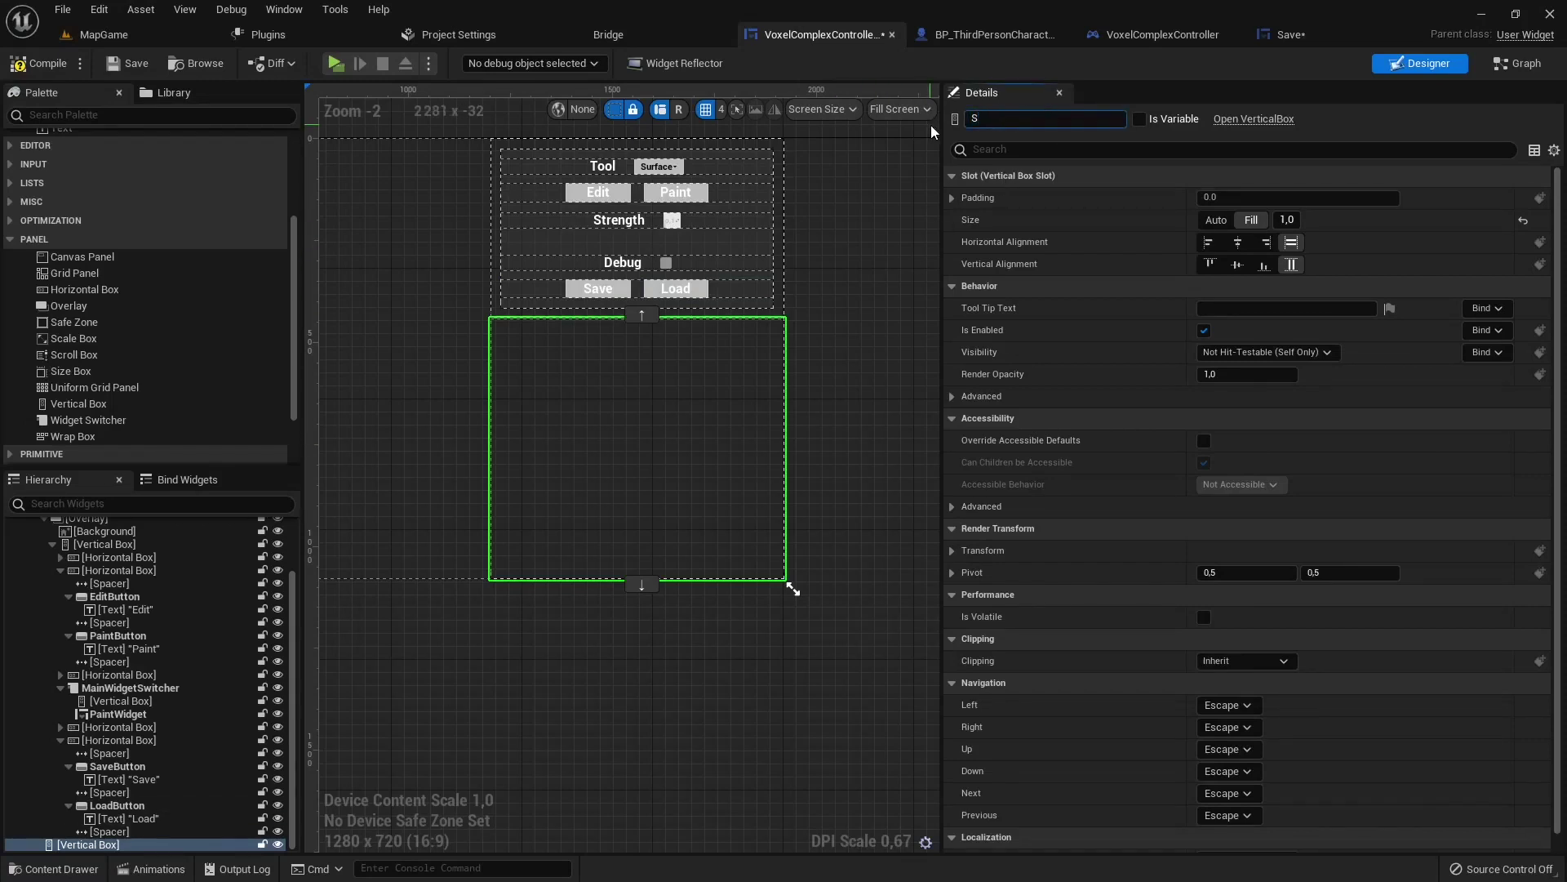
pyautogui.click(1139, 120)
pyautogui.click(24, 64)
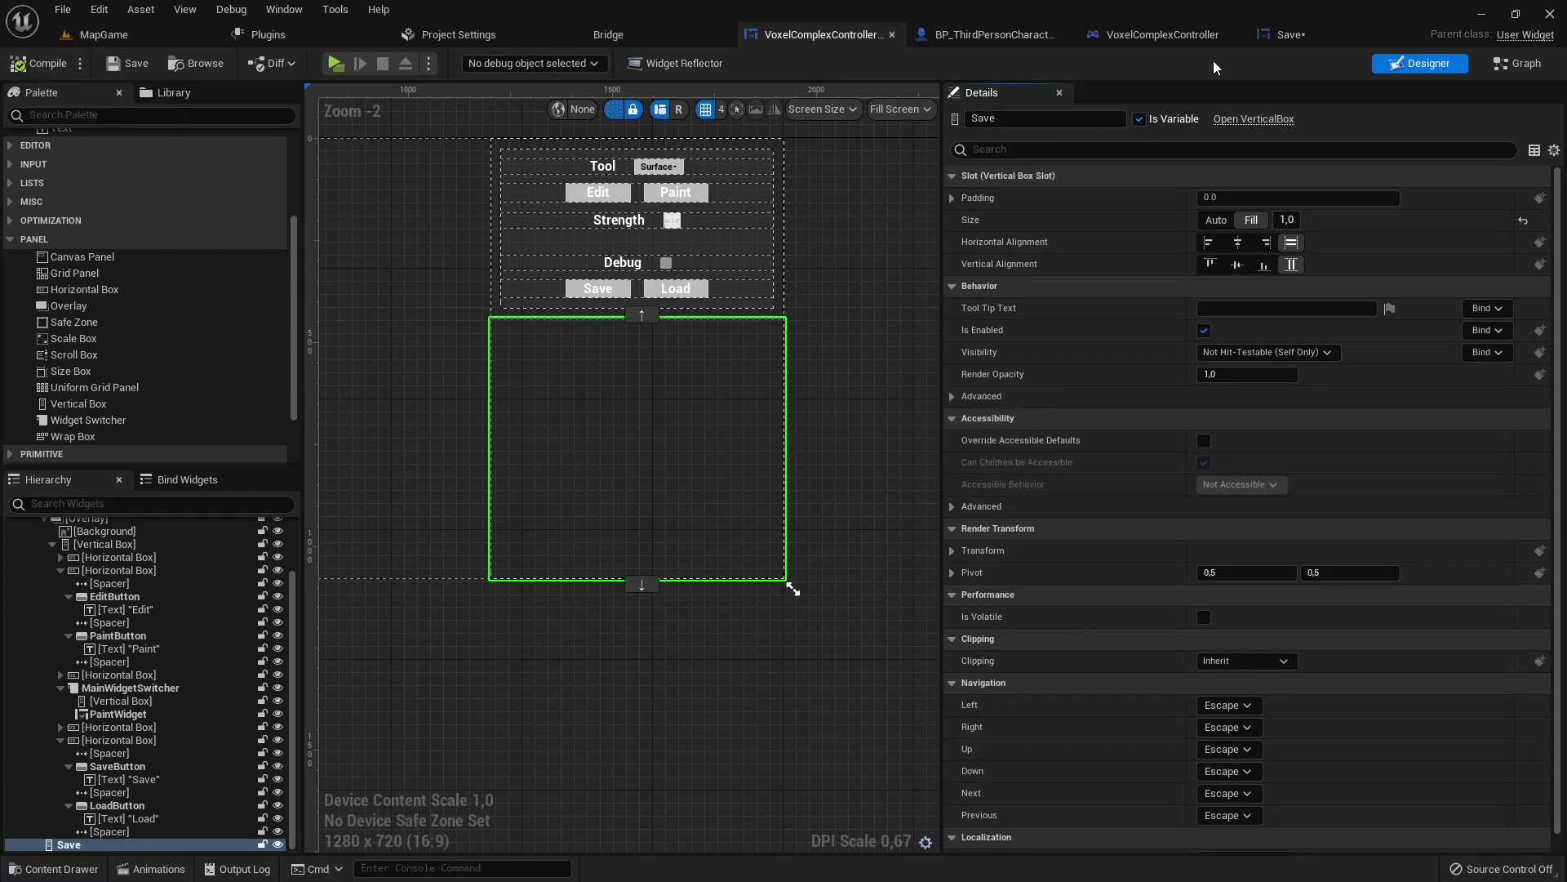
pyautogui.click(1500, 67)
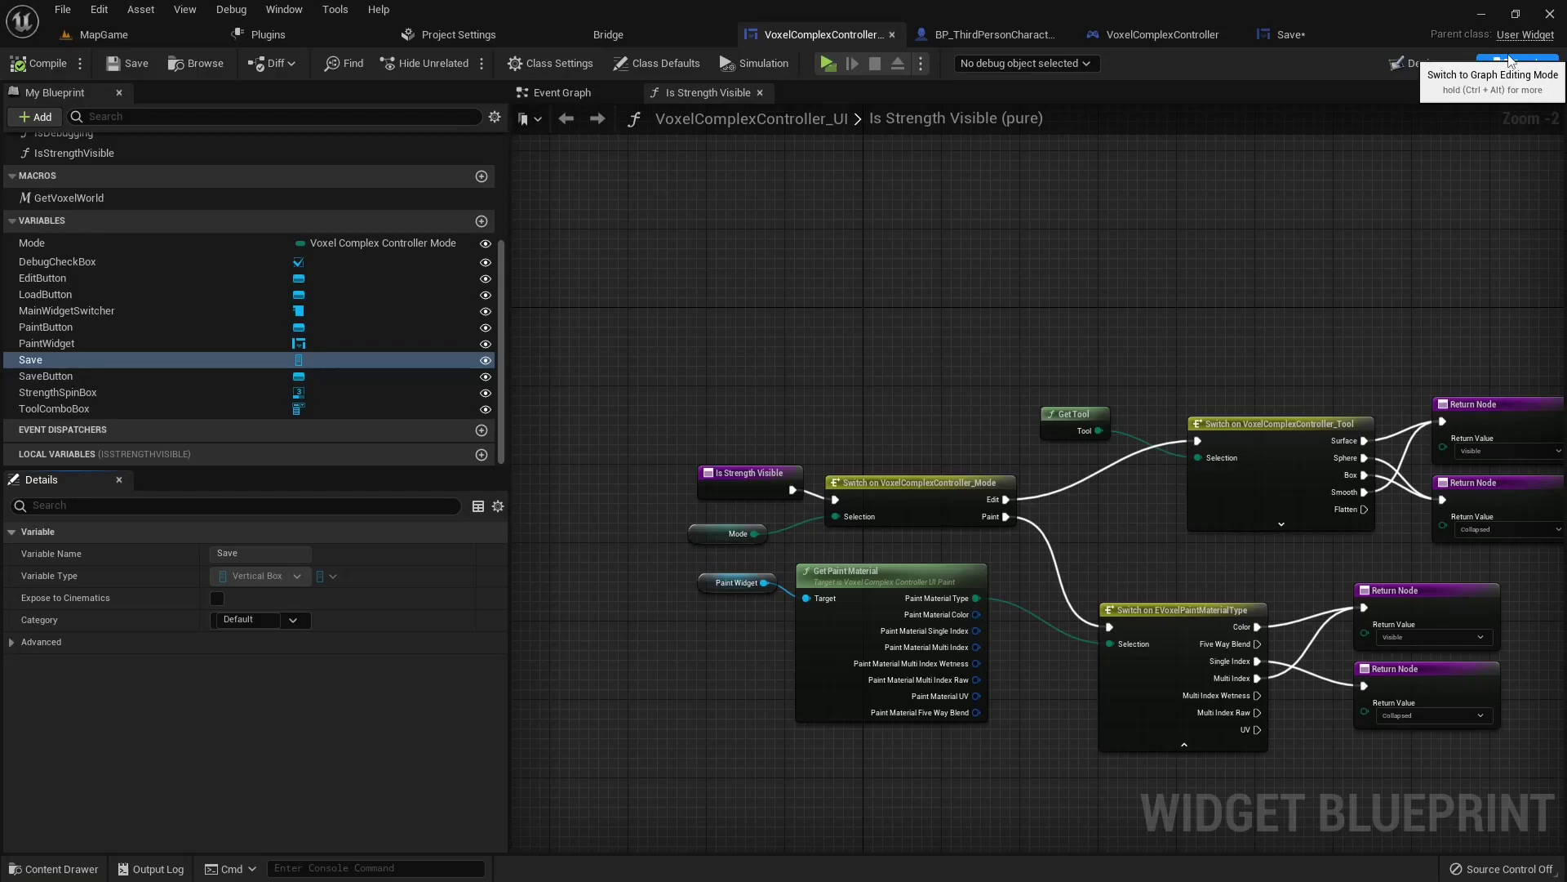
# Step: Find the Save World and Load World graphs and match On Pressed (LoadButton) to the Load button
pyautogui.scroll(-2, 1049, 283)
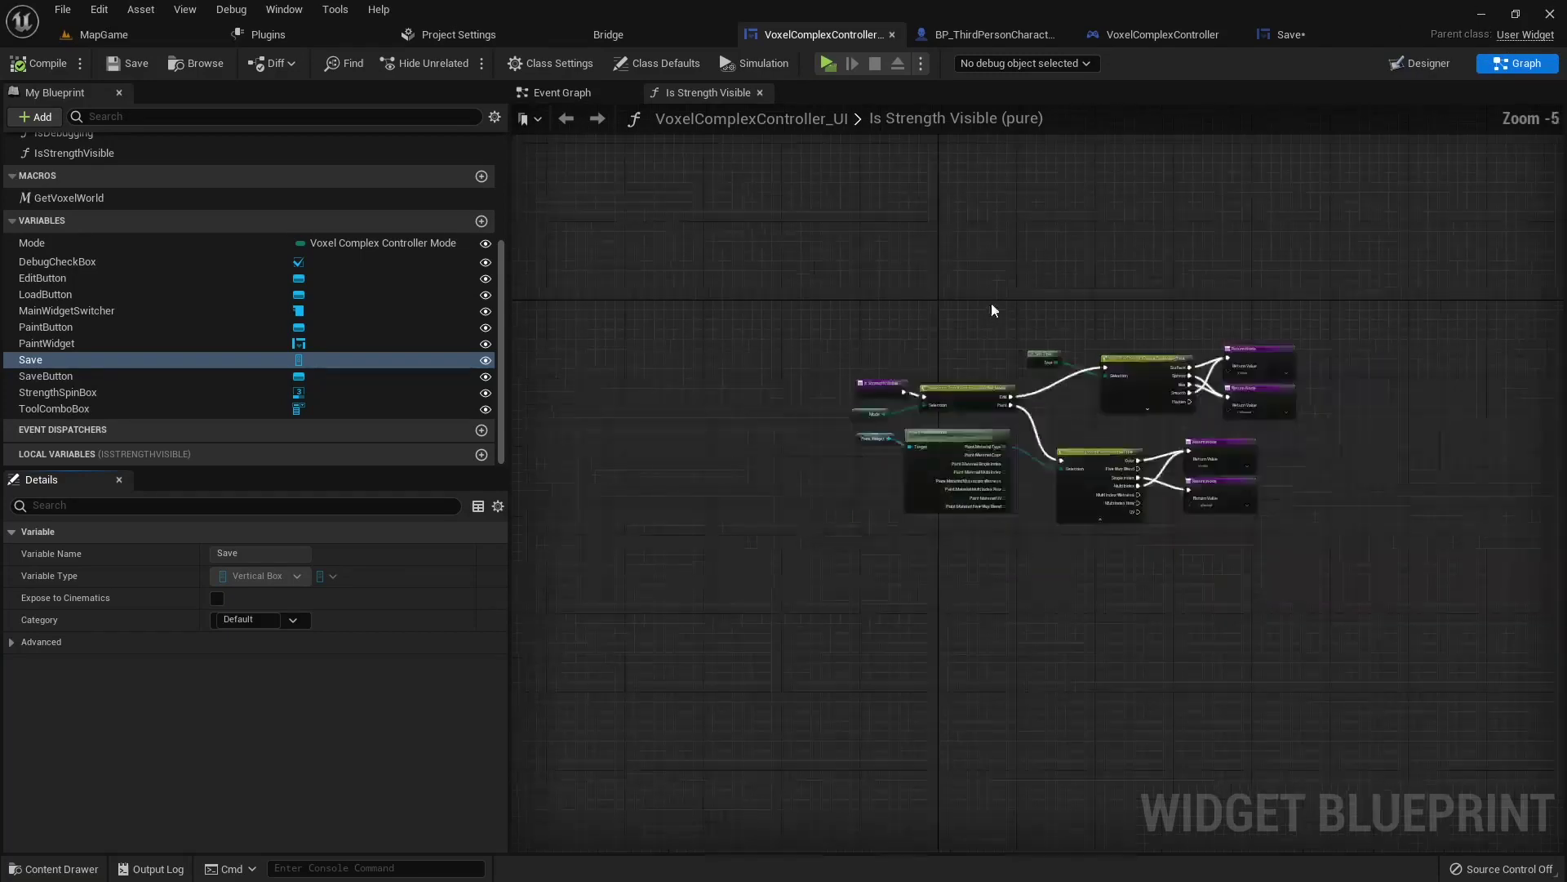
pyautogui.scroll(-1, 991, 302)
pyautogui.scroll(-1, 963, 316)
pyautogui.click(584, 101)
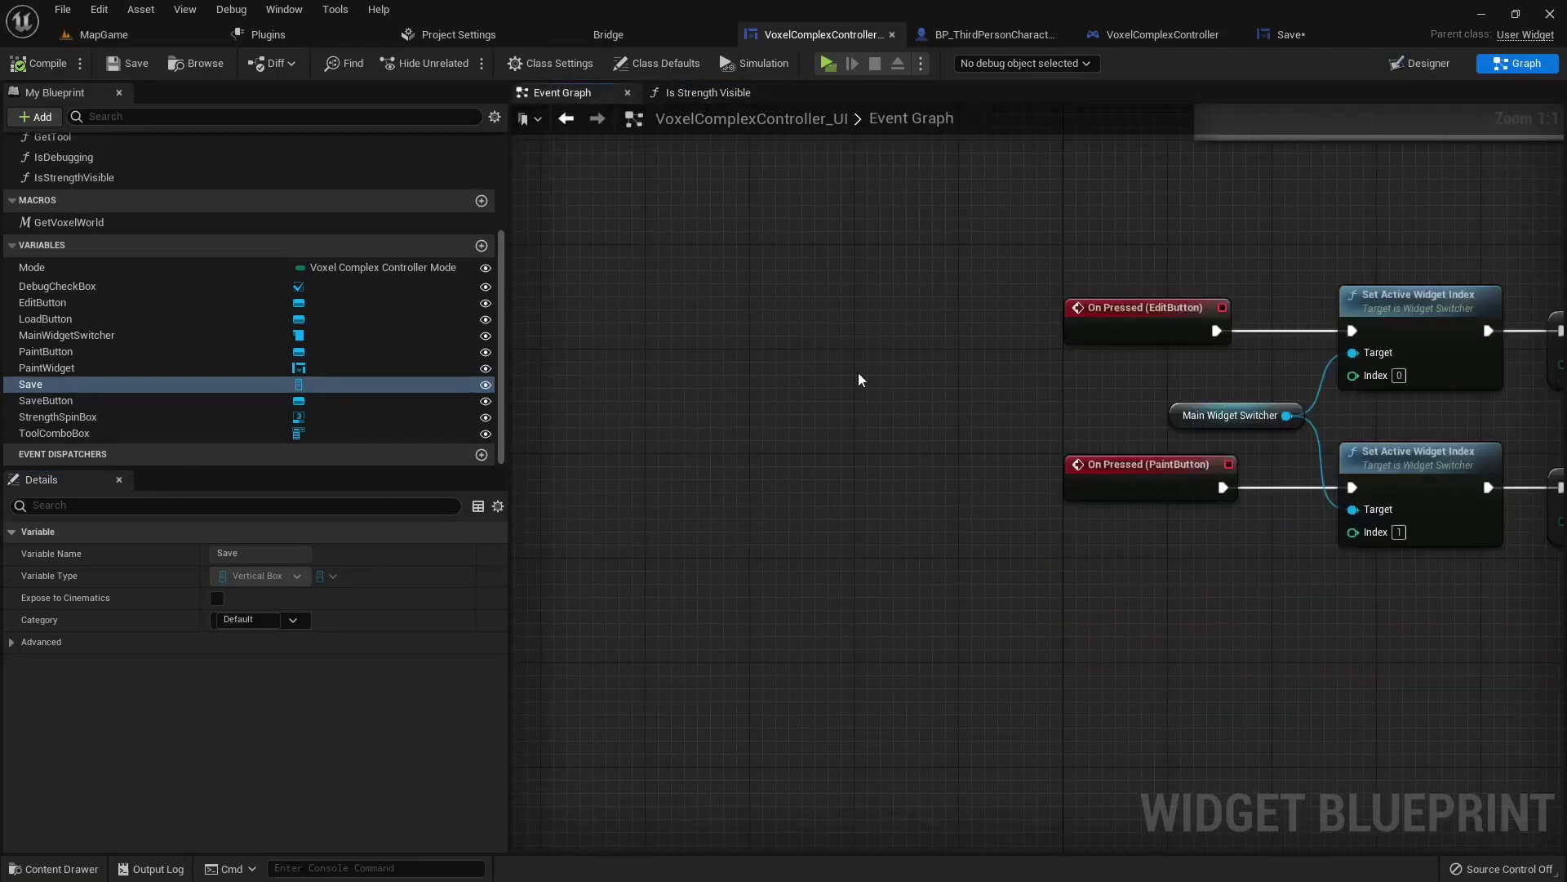
pyautogui.scroll(-1, 1107, 448)
pyautogui.scroll(-2, 1070, 336)
pyautogui.moveTo(1065, 352); pyautogui.dragTo(877, 556, button='right')
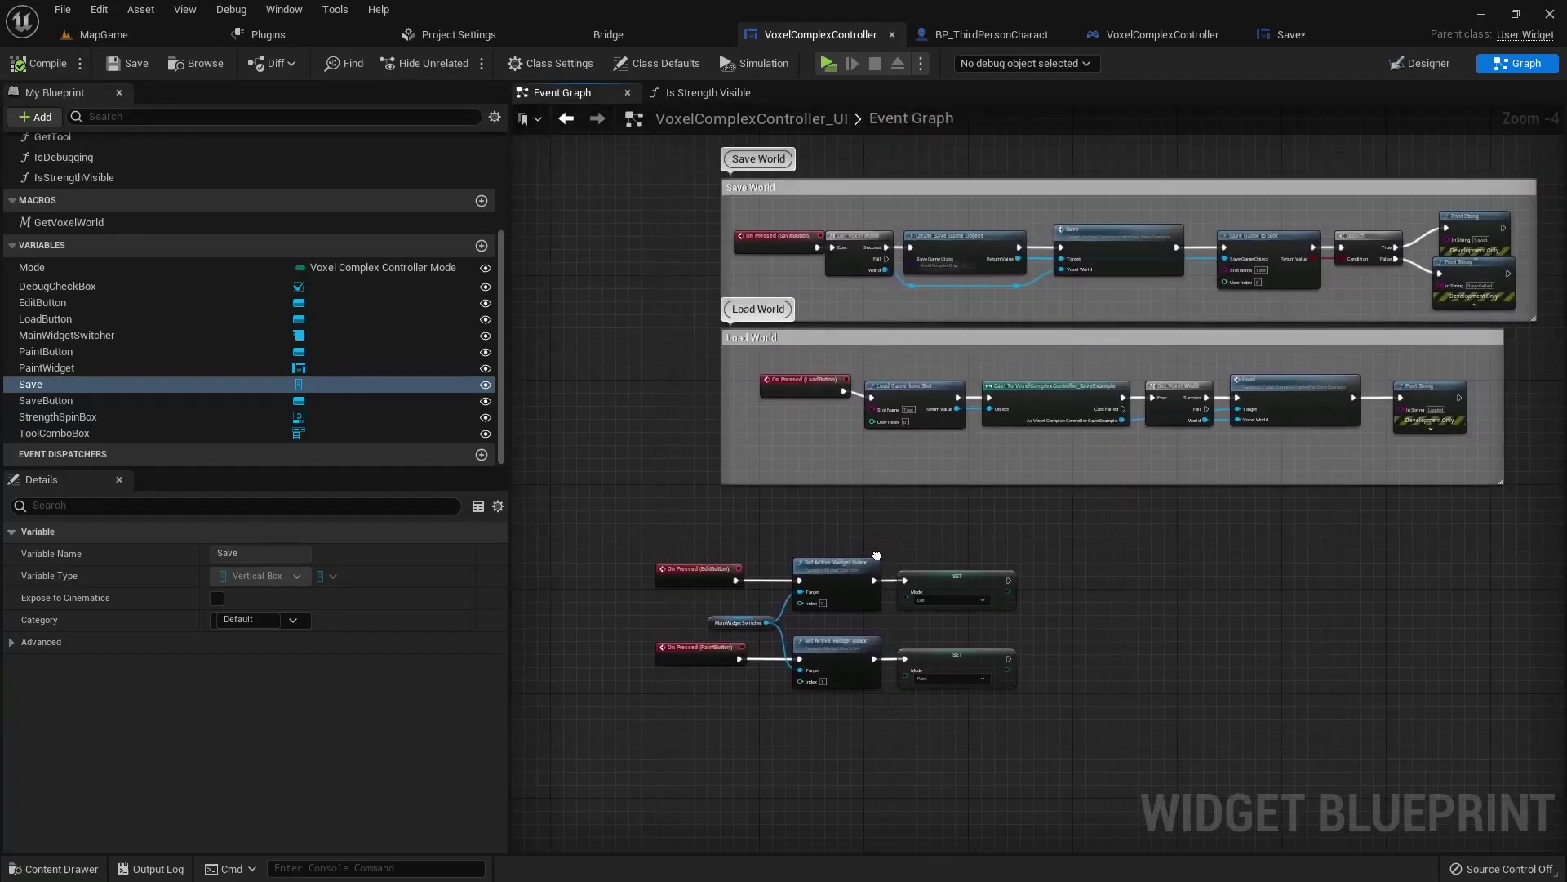
pyautogui.scroll(2, 559, 381)
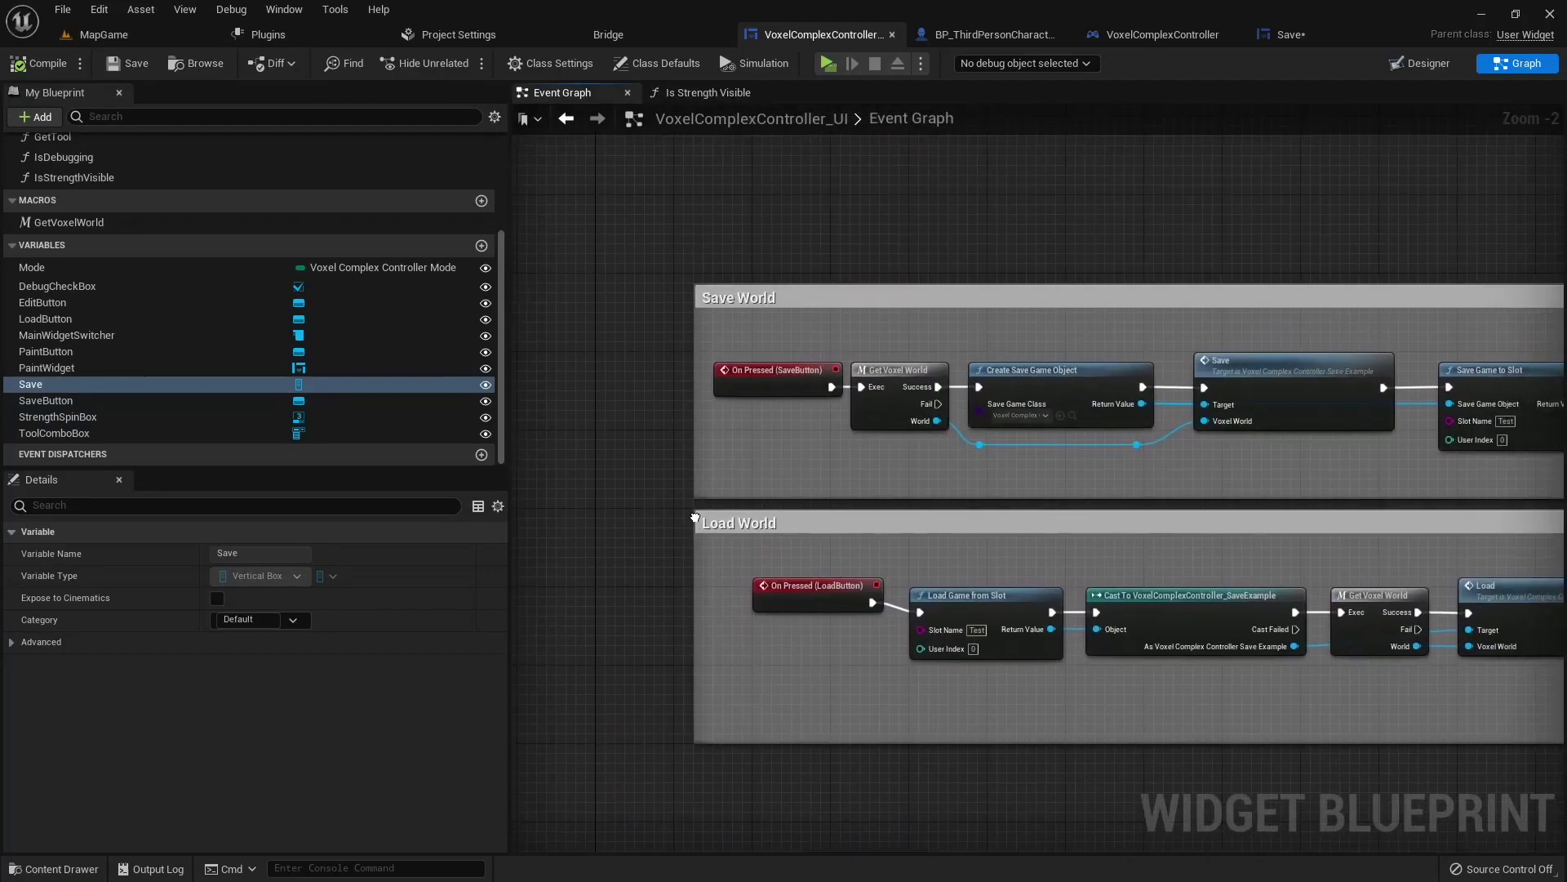
pyautogui.click(739, 529)
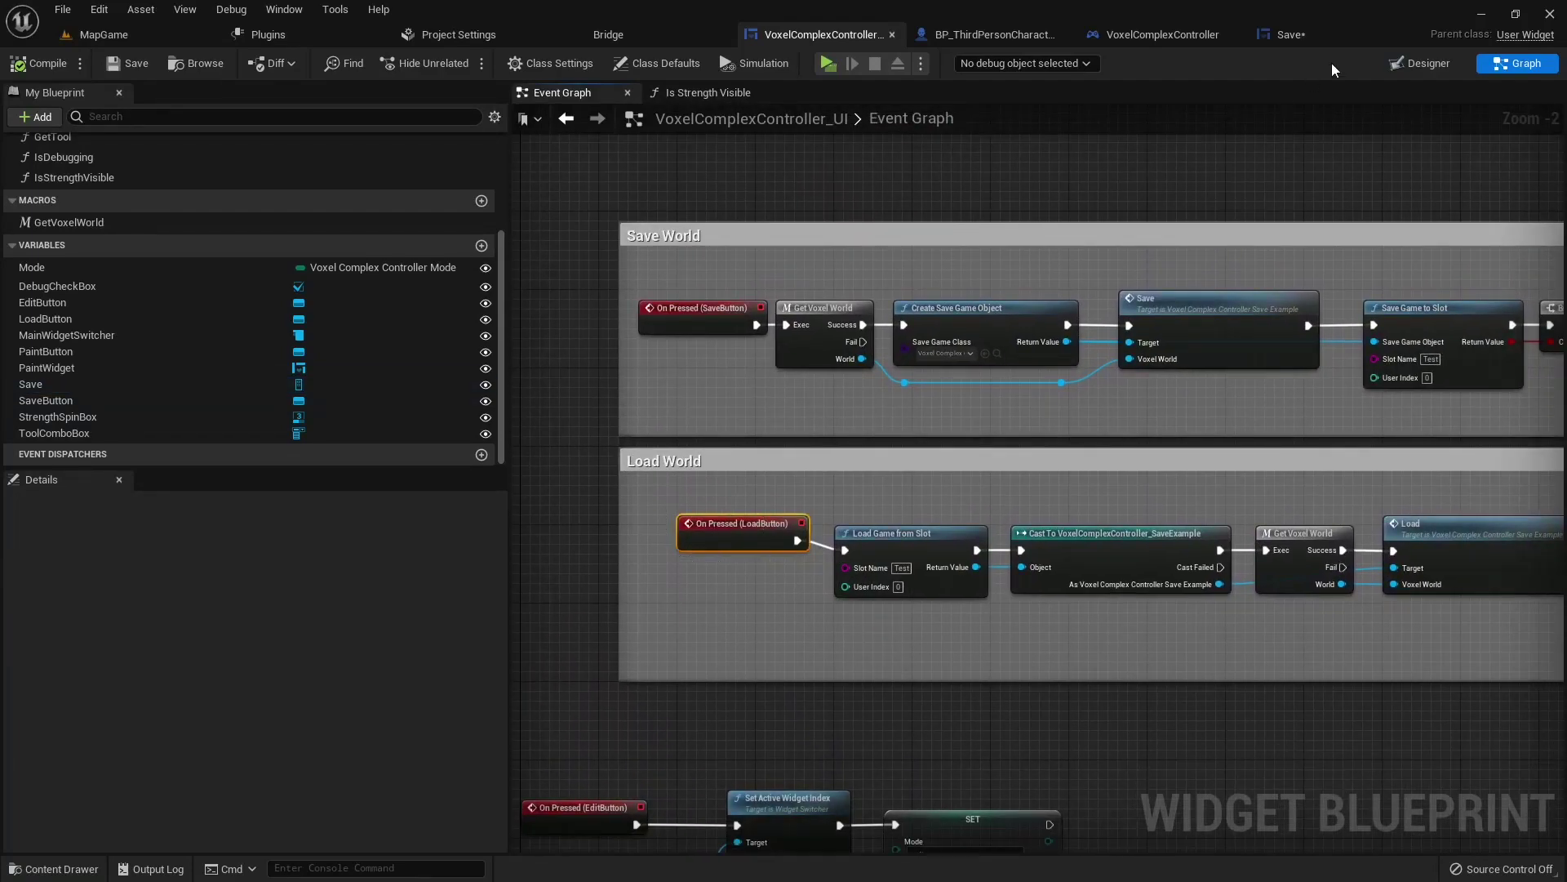
pyautogui.click(1385, 71)
pyautogui.click(828, 438)
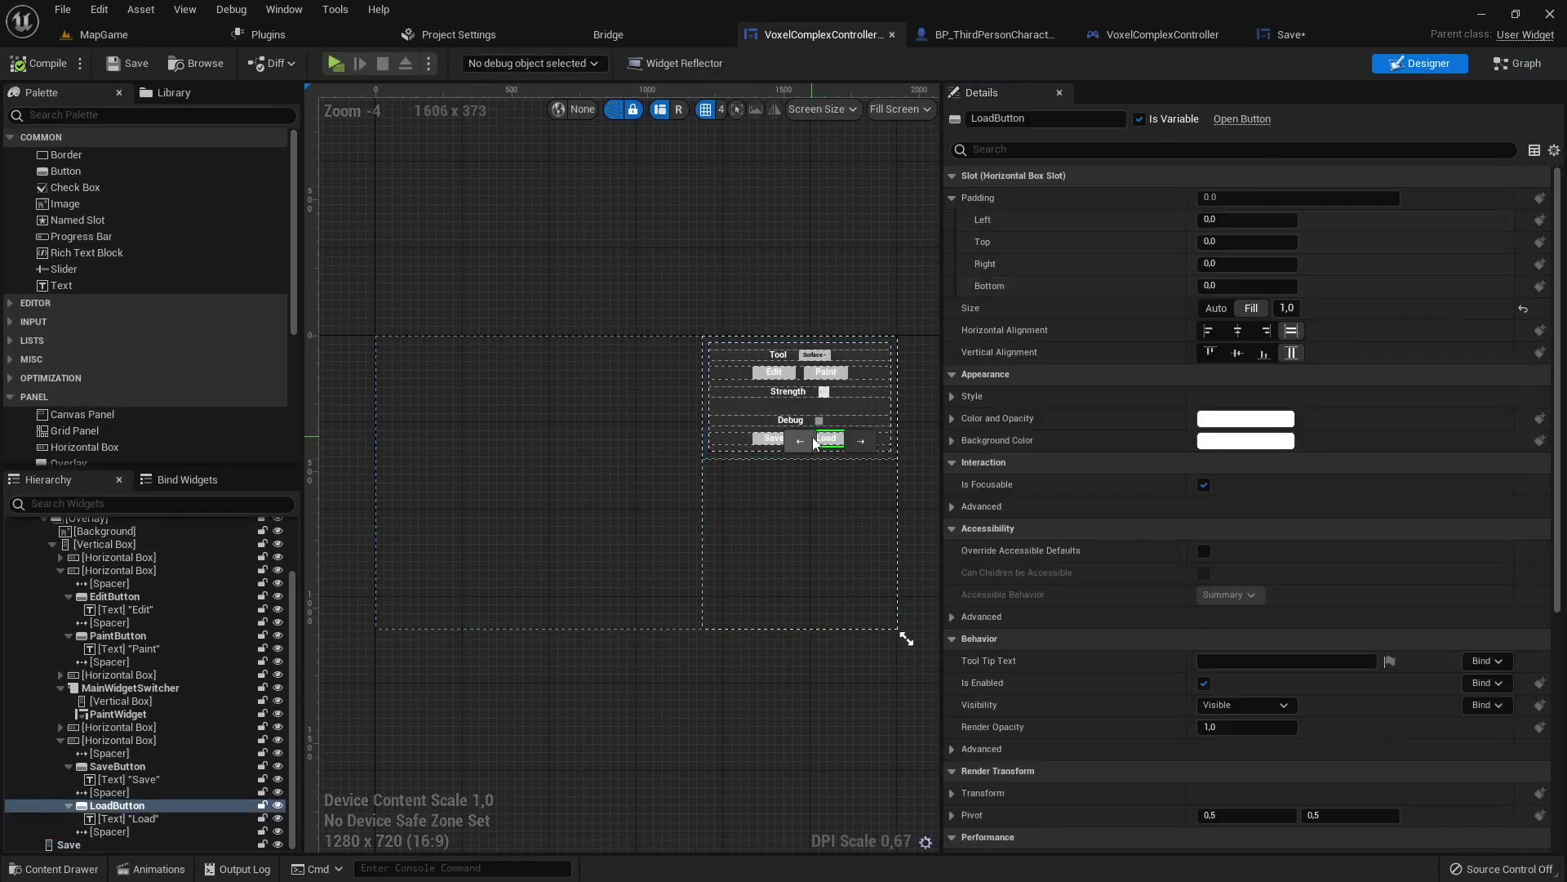
pyautogui.click(1489, 71)
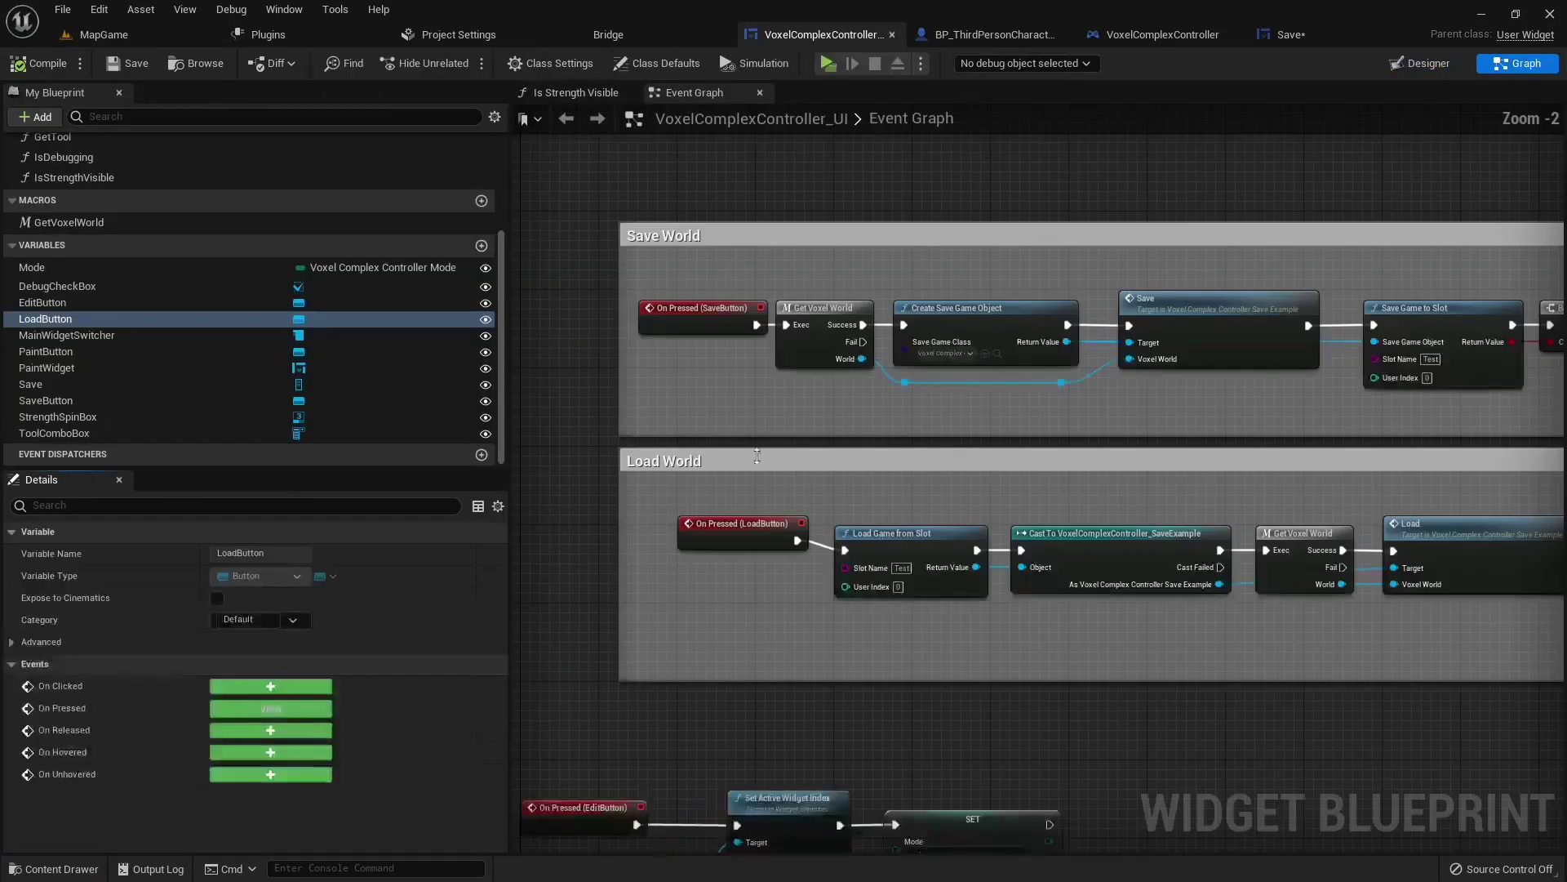
# Step: Move the Load World chain after On Pressed (LoadButton) far below the graphs
pyautogui.moveTo(784, 601); pyautogui.dragTo(629, 448, button='right')
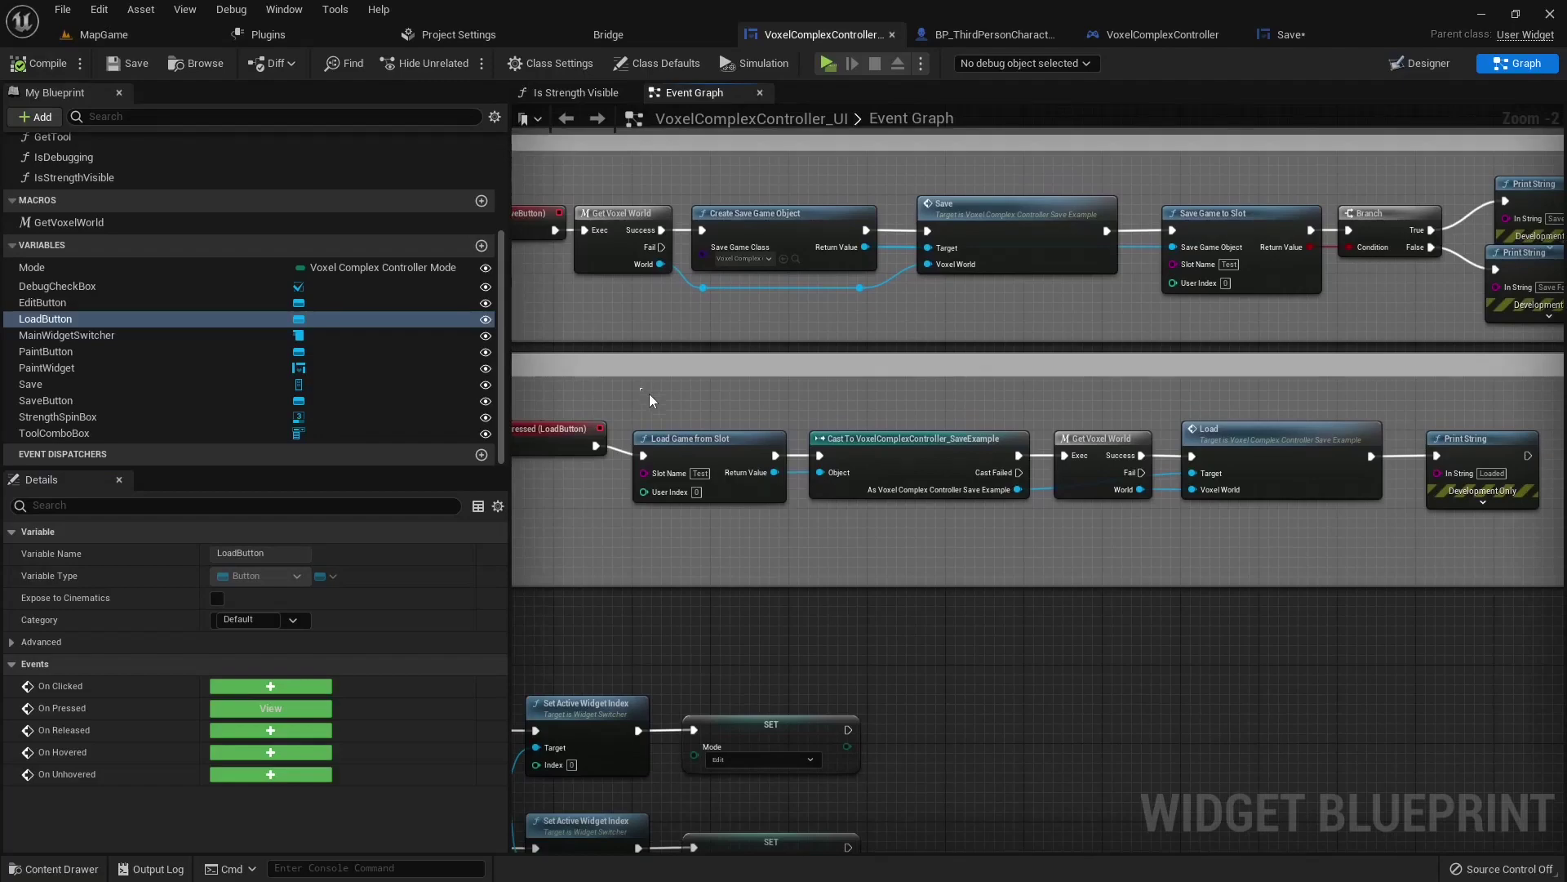
pyautogui.moveTo(649, 400); pyautogui.dragTo(1427, 545)
pyautogui.scroll(-3, 1257, 542)
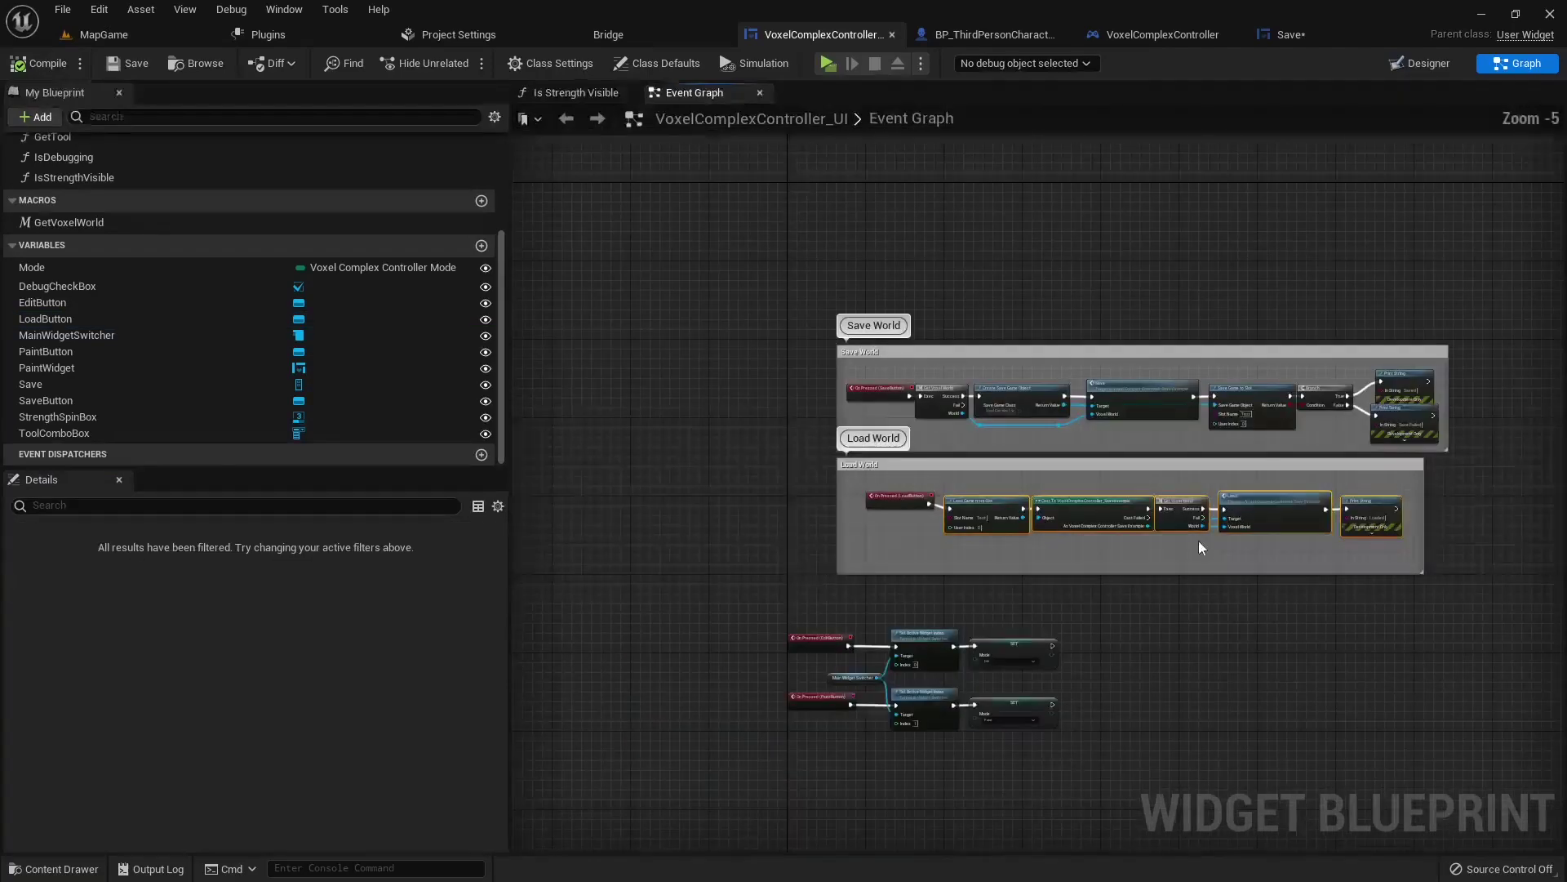
pyautogui.moveTo(1240, 511); pyautogui.dragTo(1304, 809)
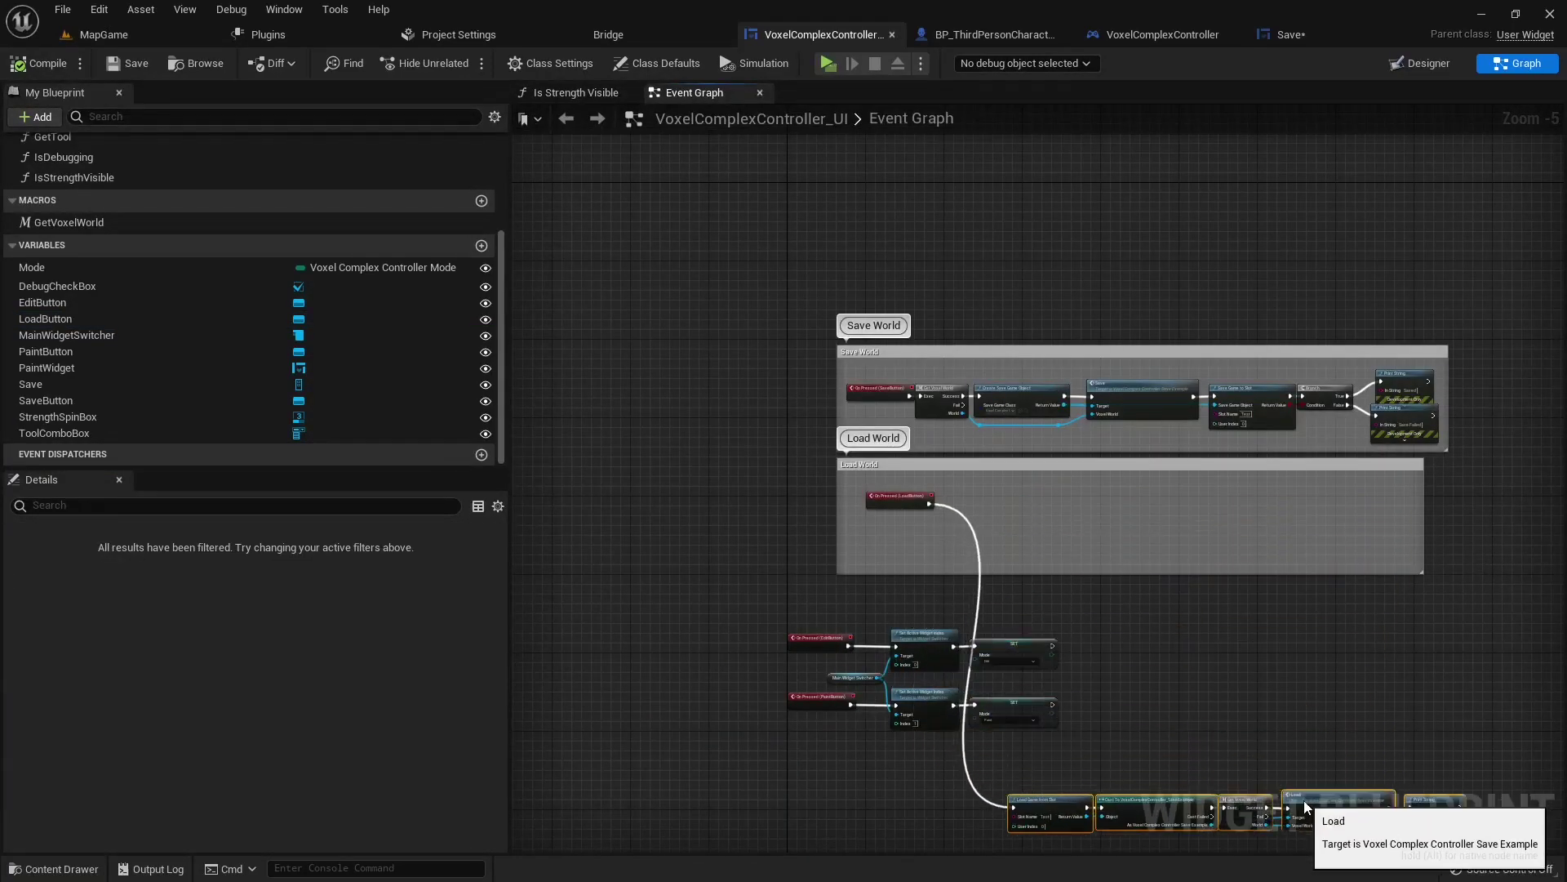
pyautogui.moveTo(1304, 808); pyautogui.dragTo(1170, 513, button='right')
pyautogui.moveTo(1078, 516); pyautogui.dragTo(1083, 692)
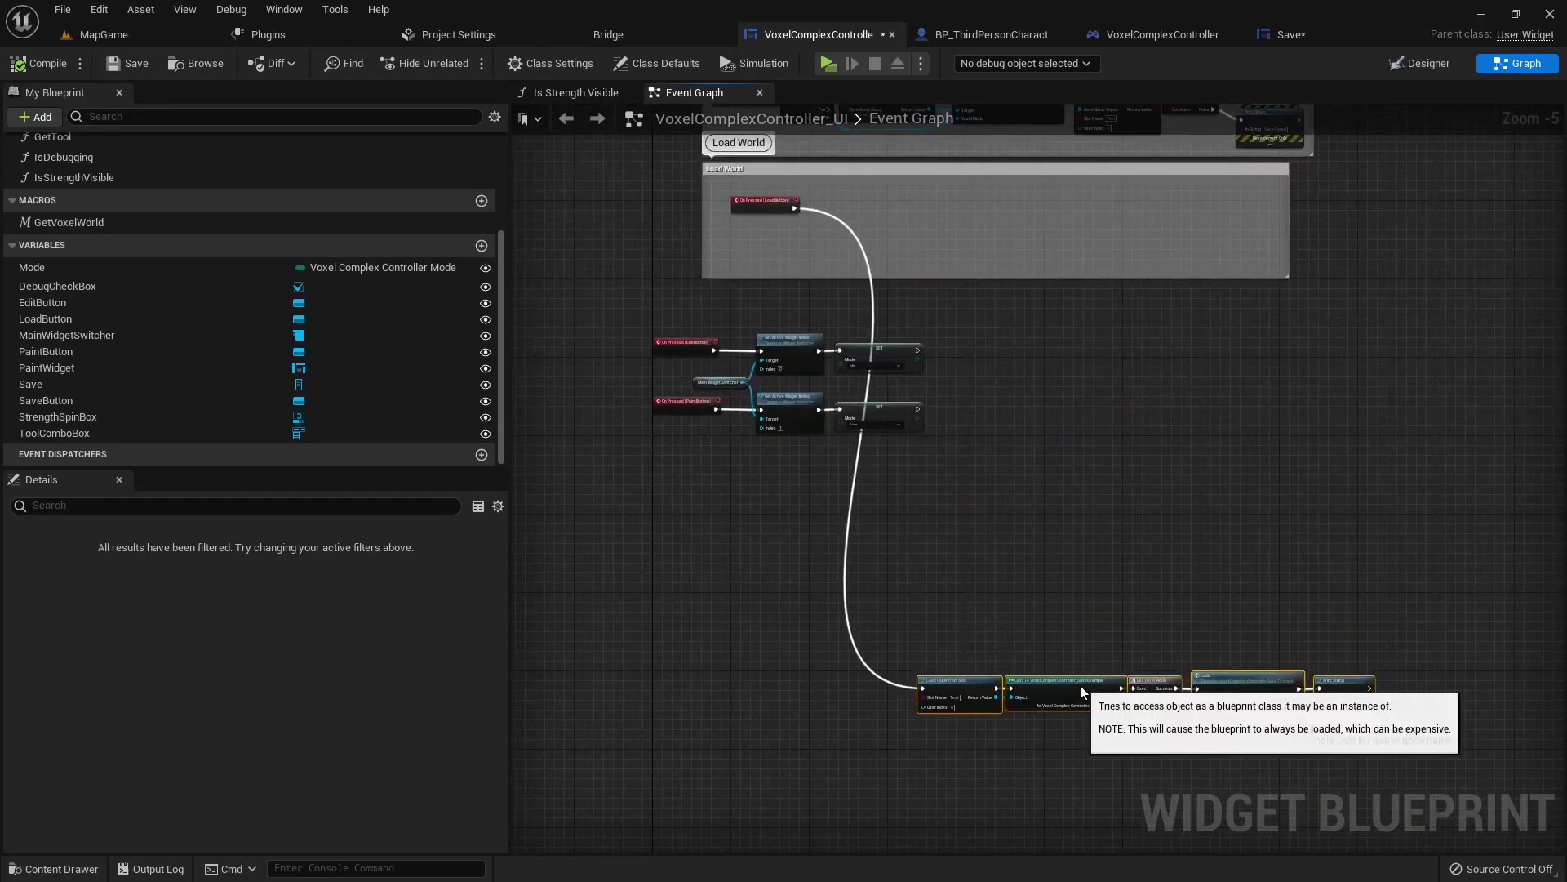
# Step: Delete the old exec wire leaving On Pressed (LoadButton)
pyautogui.doubleClick(866, 261)
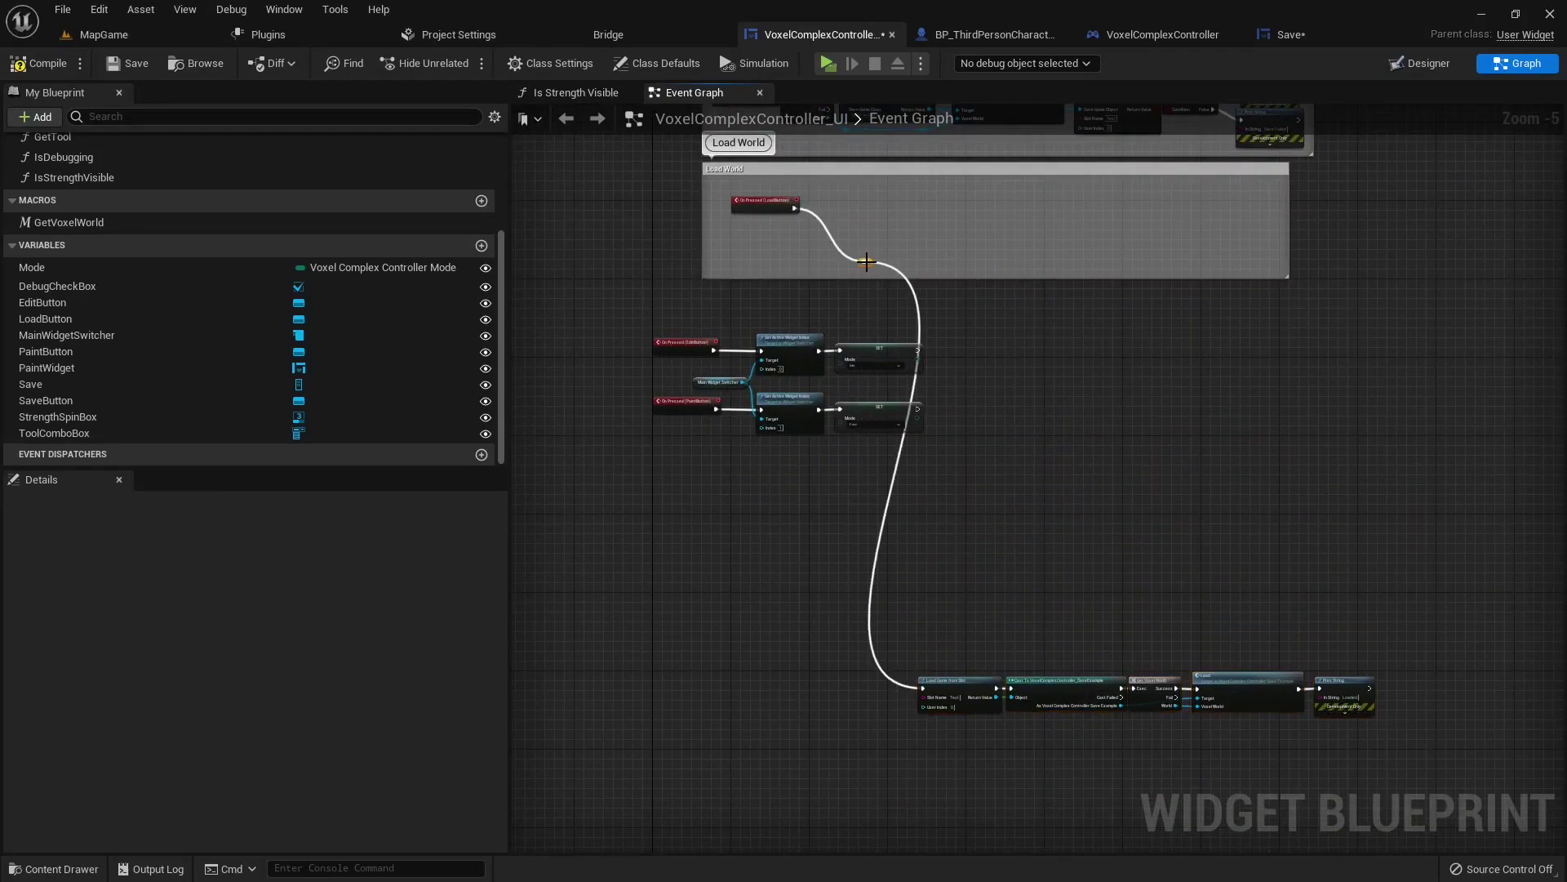
pyautogui.press('Delete')
pyautogui.scroll(1, 875, 329)
pyautogui.scroll(2, 865, 301)
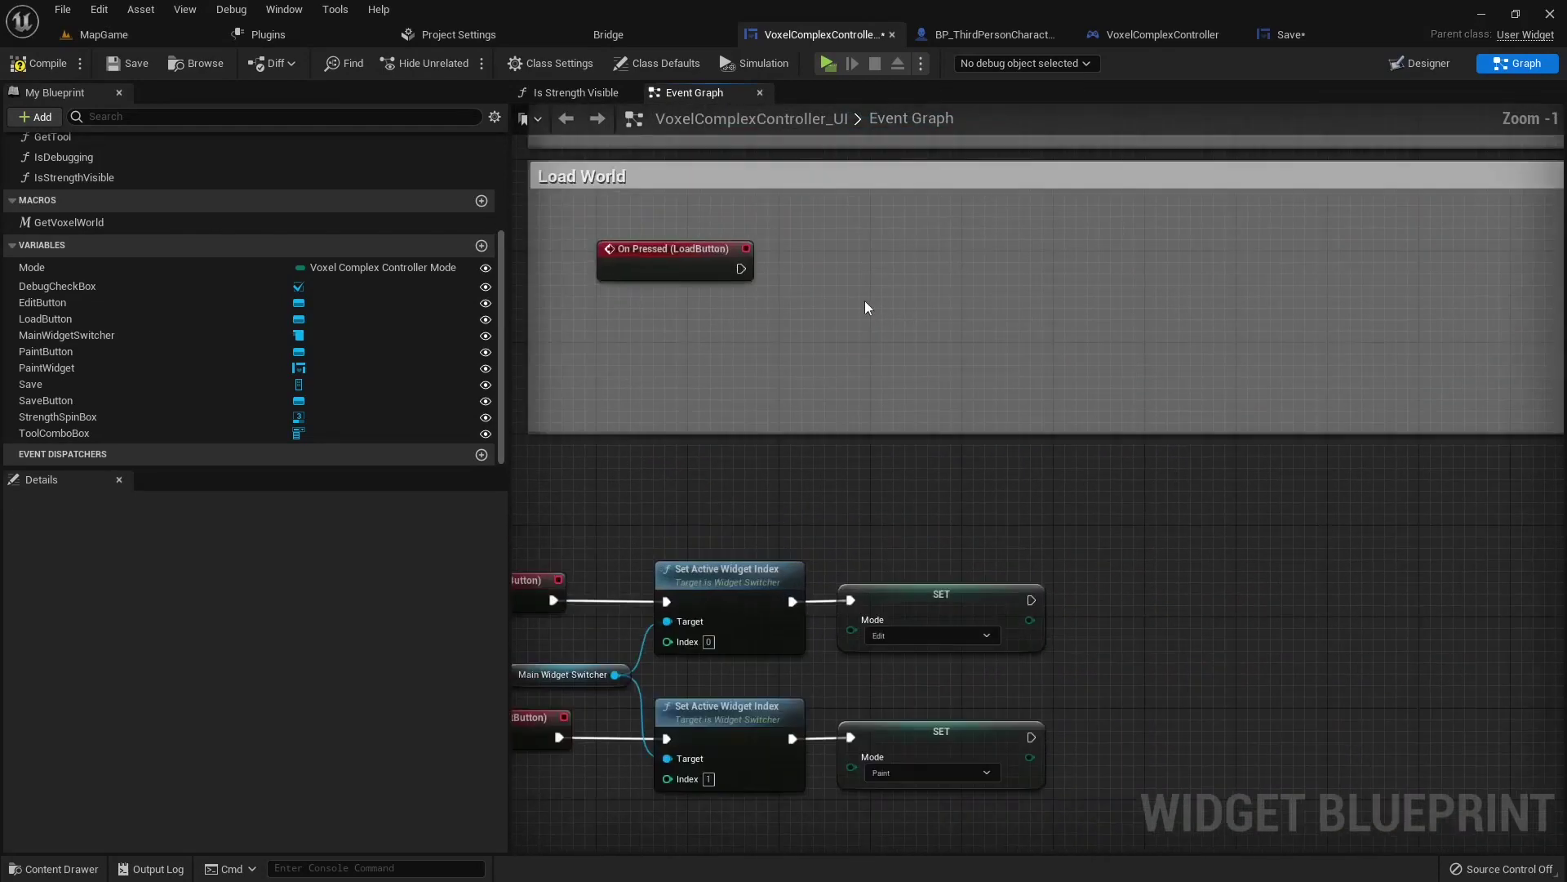
pyautogui.scroll(1, 856, 380)
pyautogui.moveTo(735, 364); pyautogui.dragTo(700, 398)
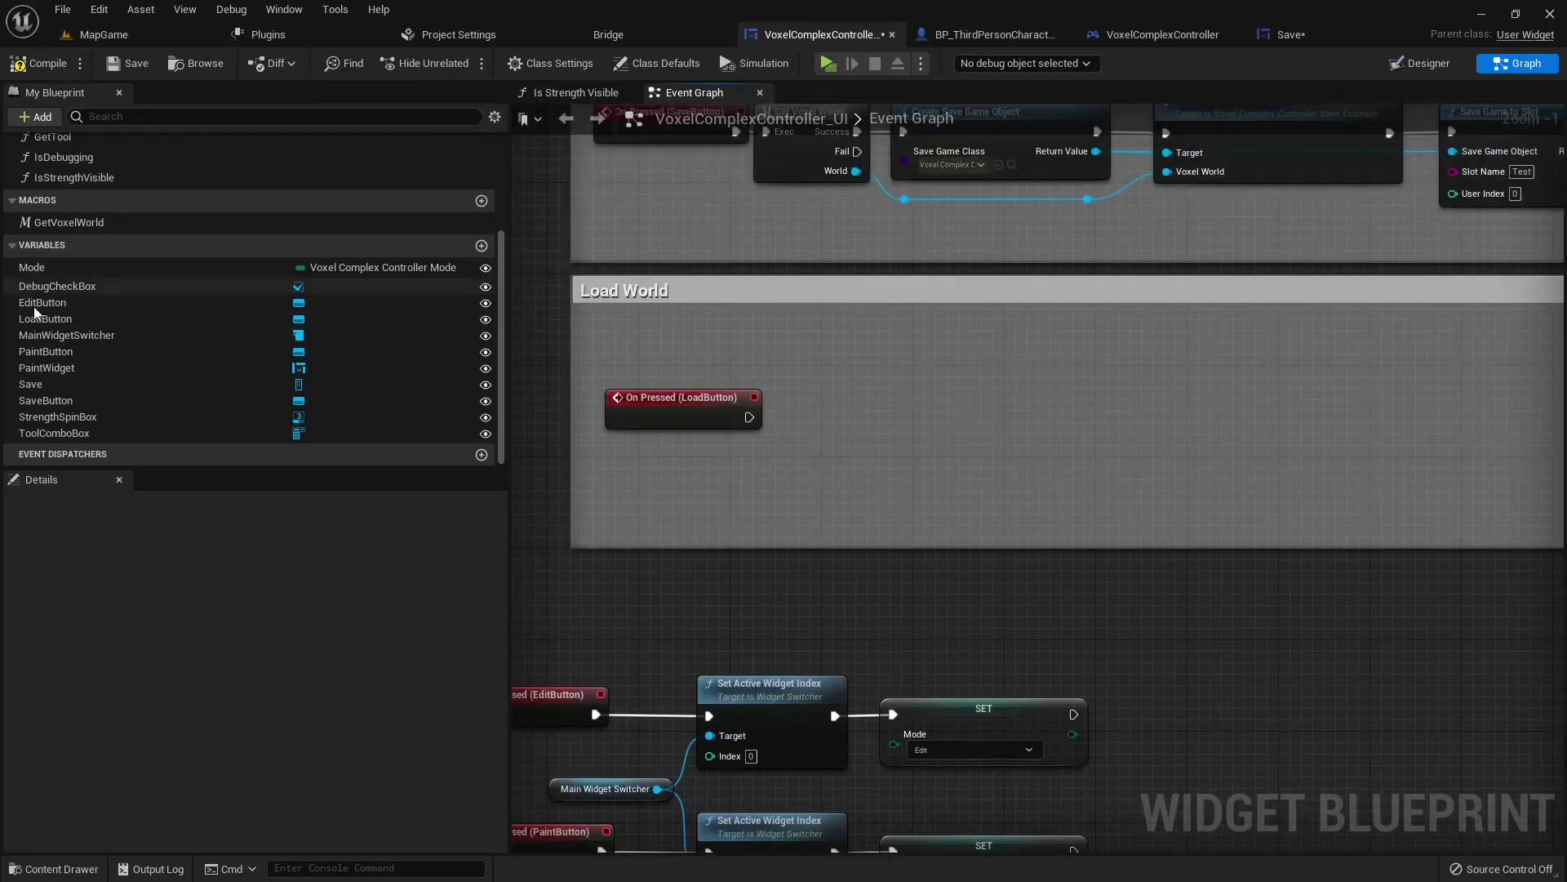
# Step: Add a Save reference with Clear Children, run when LoadButton is pressed
pyautogui.moveTo(32, 383)
pyautogui.mouseDown()
pyautogui.moveTo(642, 333)
pyautogui.moveTo(631, 343)
pyautogui.mouseUp()
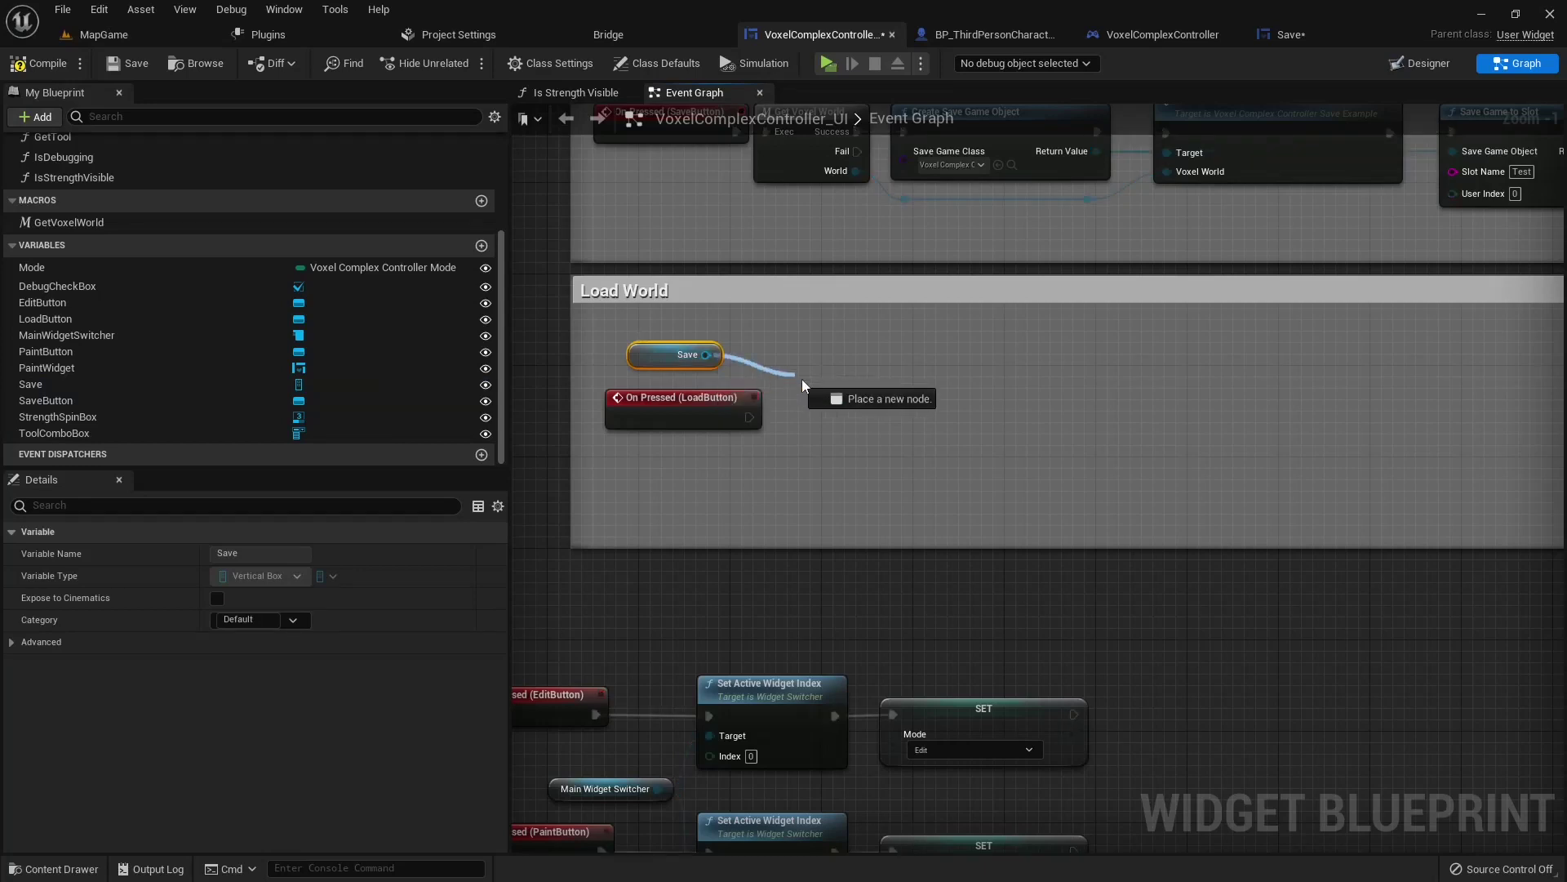
pyautogui.moveTo(707, 359); pyautogui.dragTo(810, 384)
pyautogui.write('clear')
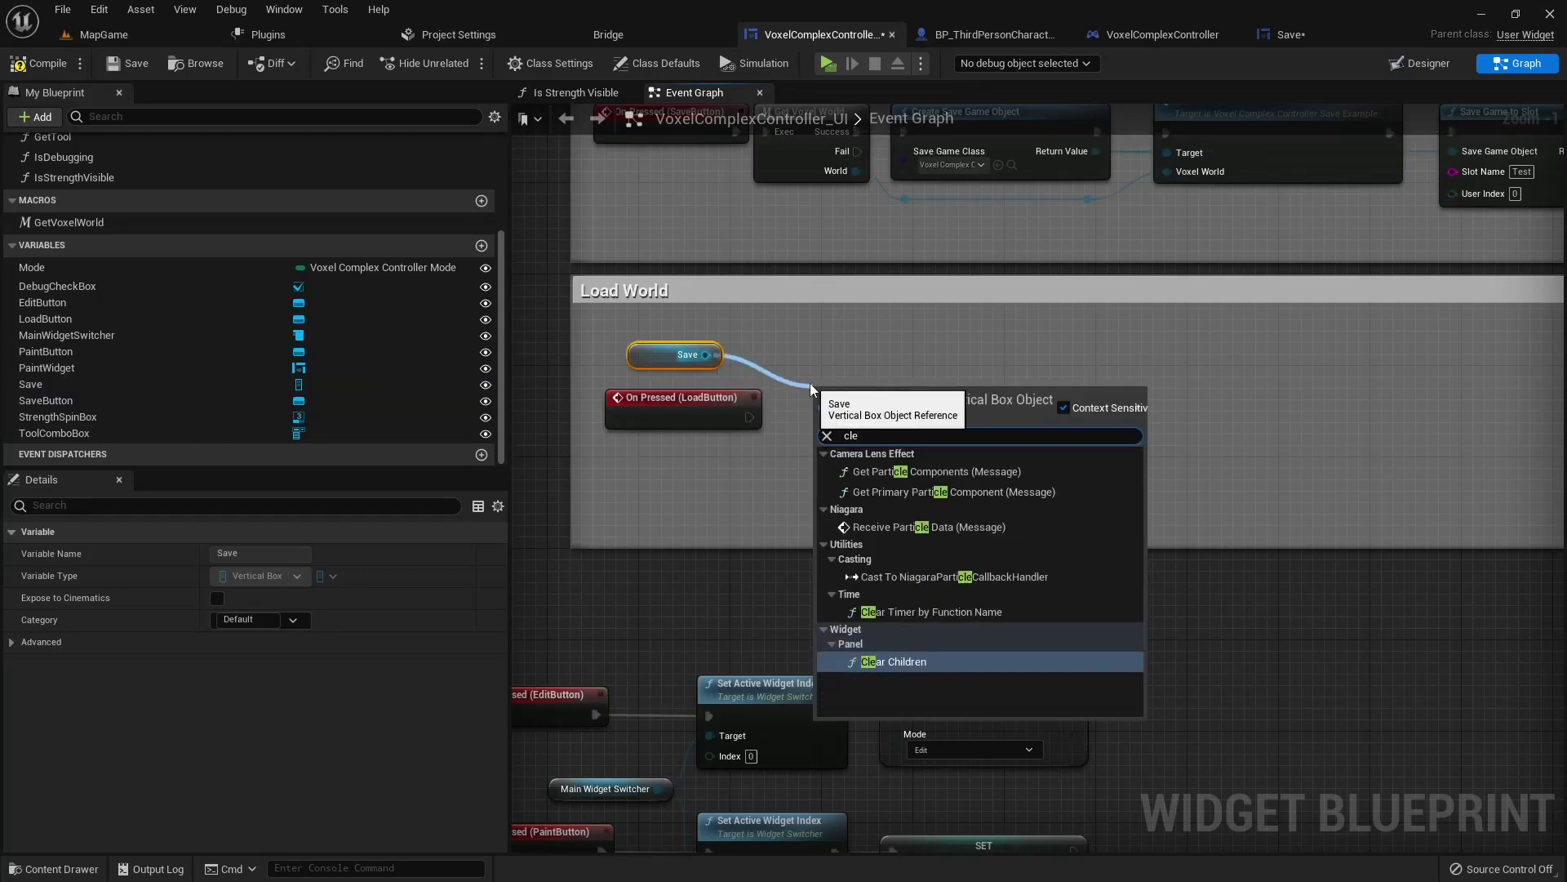
pyautogui.click(881, 535)
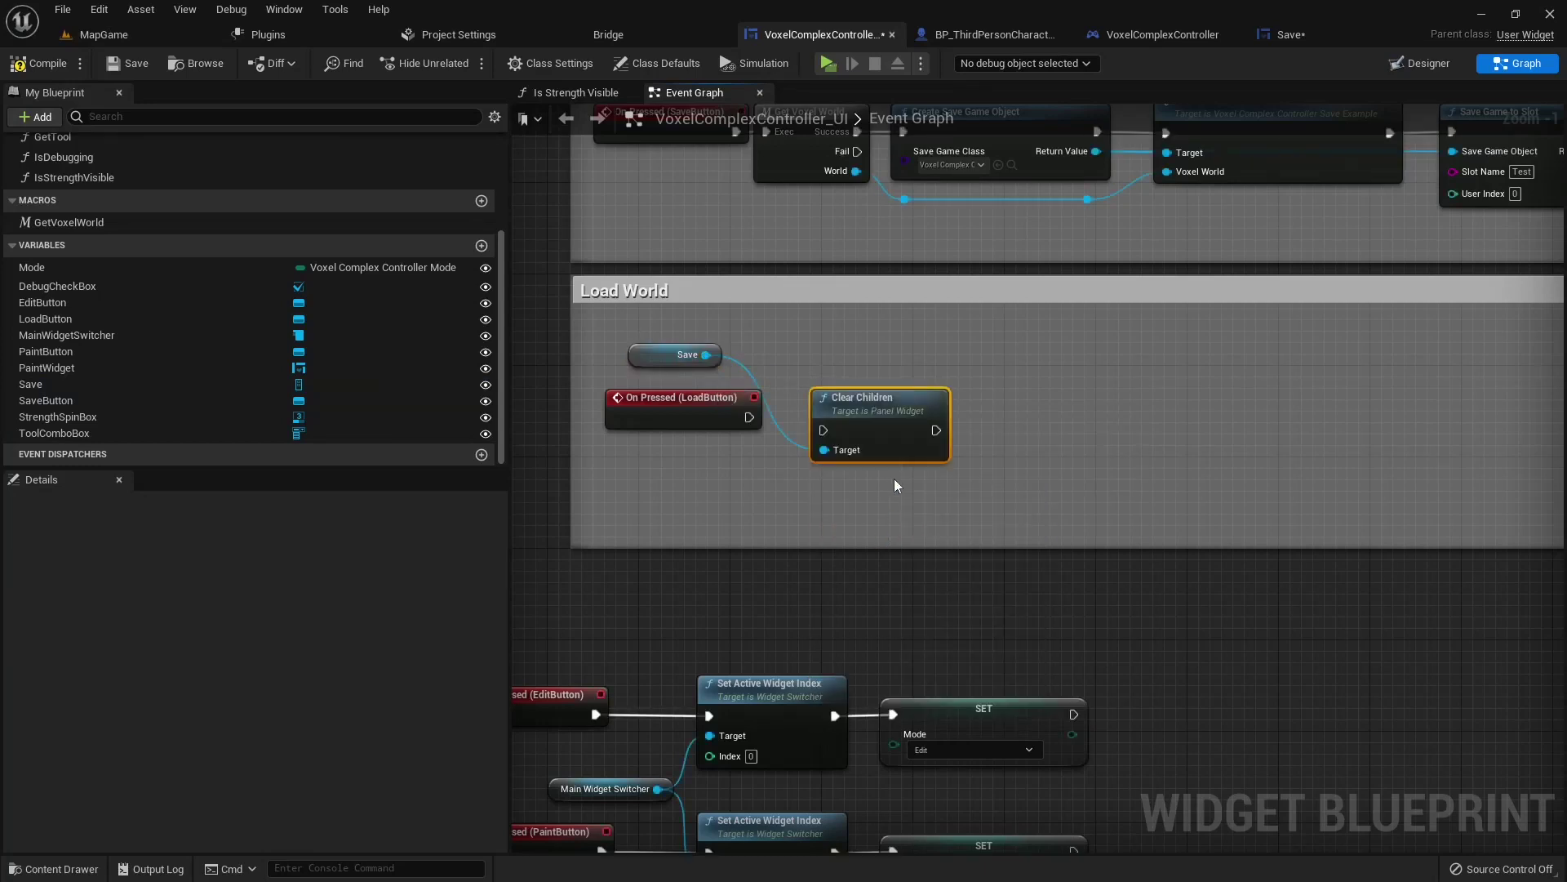
pyautogui.moveTo(801, 419); pyautogui.dragTo(748, 417)
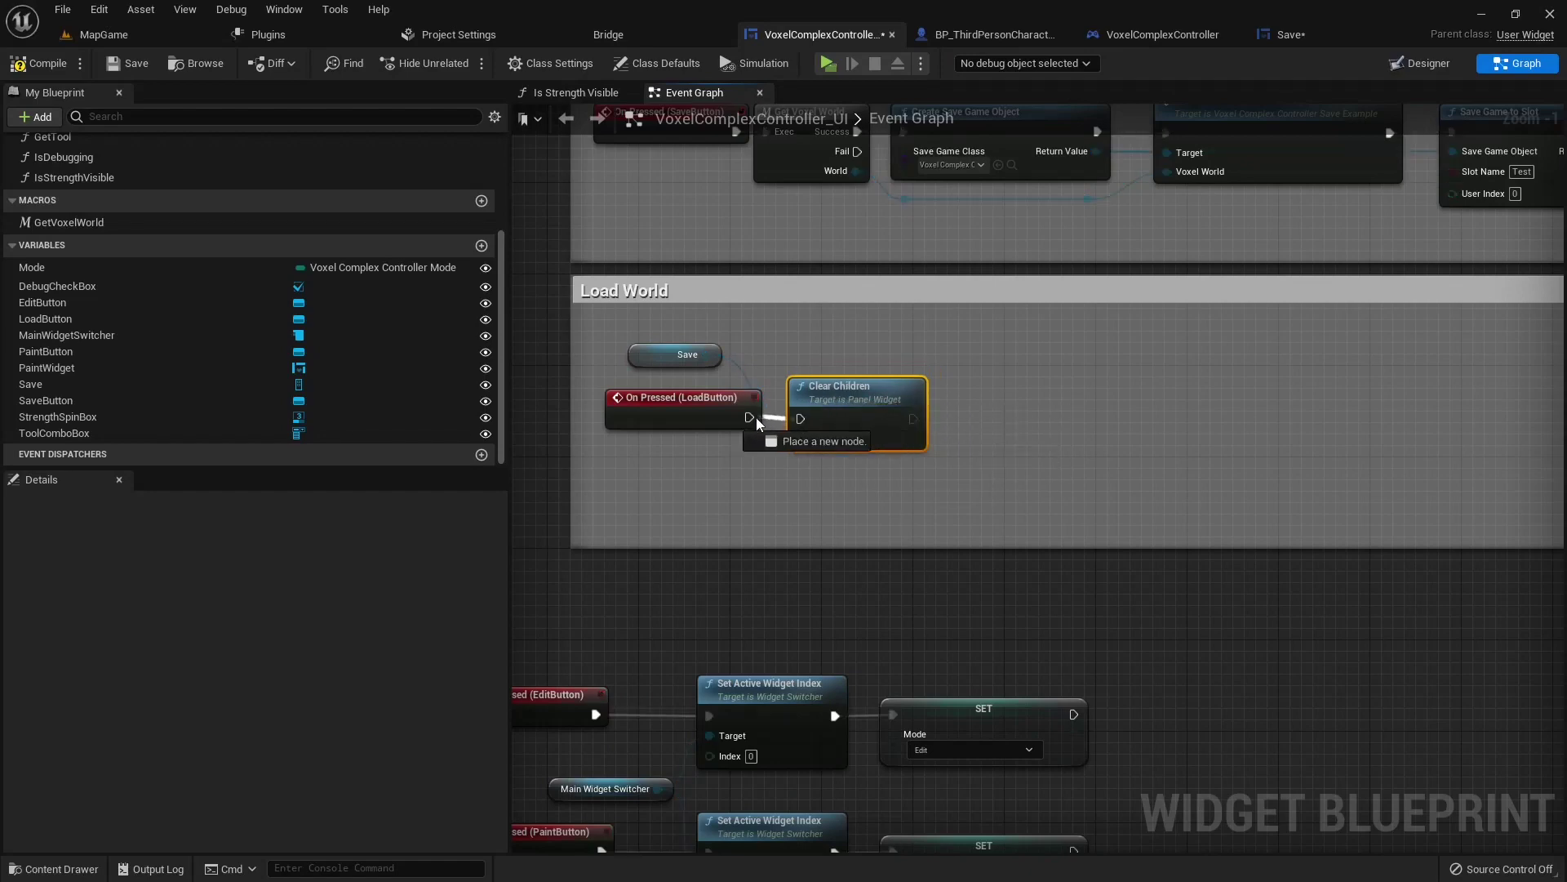
pyautogui.moveTo(680, 364)
pyautogui.mouseDown()
pyautogui.moveTo(678, 467)
pyautogui.moveTo(697, 467)
pyautogui.mouseUp()
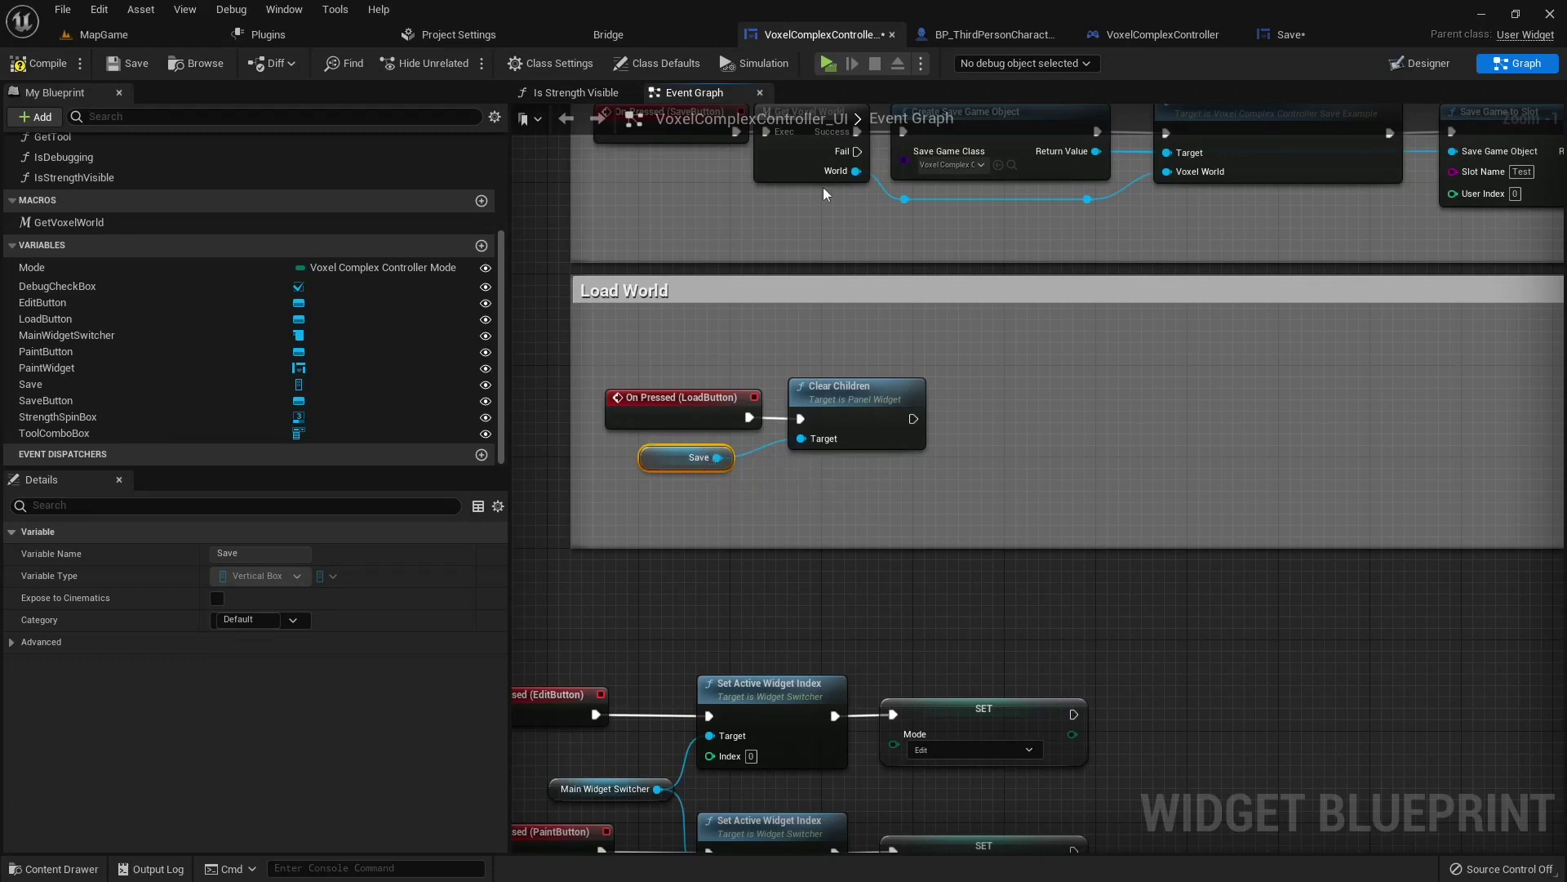
# Step: Add Create Widget after Clear Children, owned by Get Player Controller
pyautogui.moveTo(913, 419); pyautogui.dragTo(974, 419)
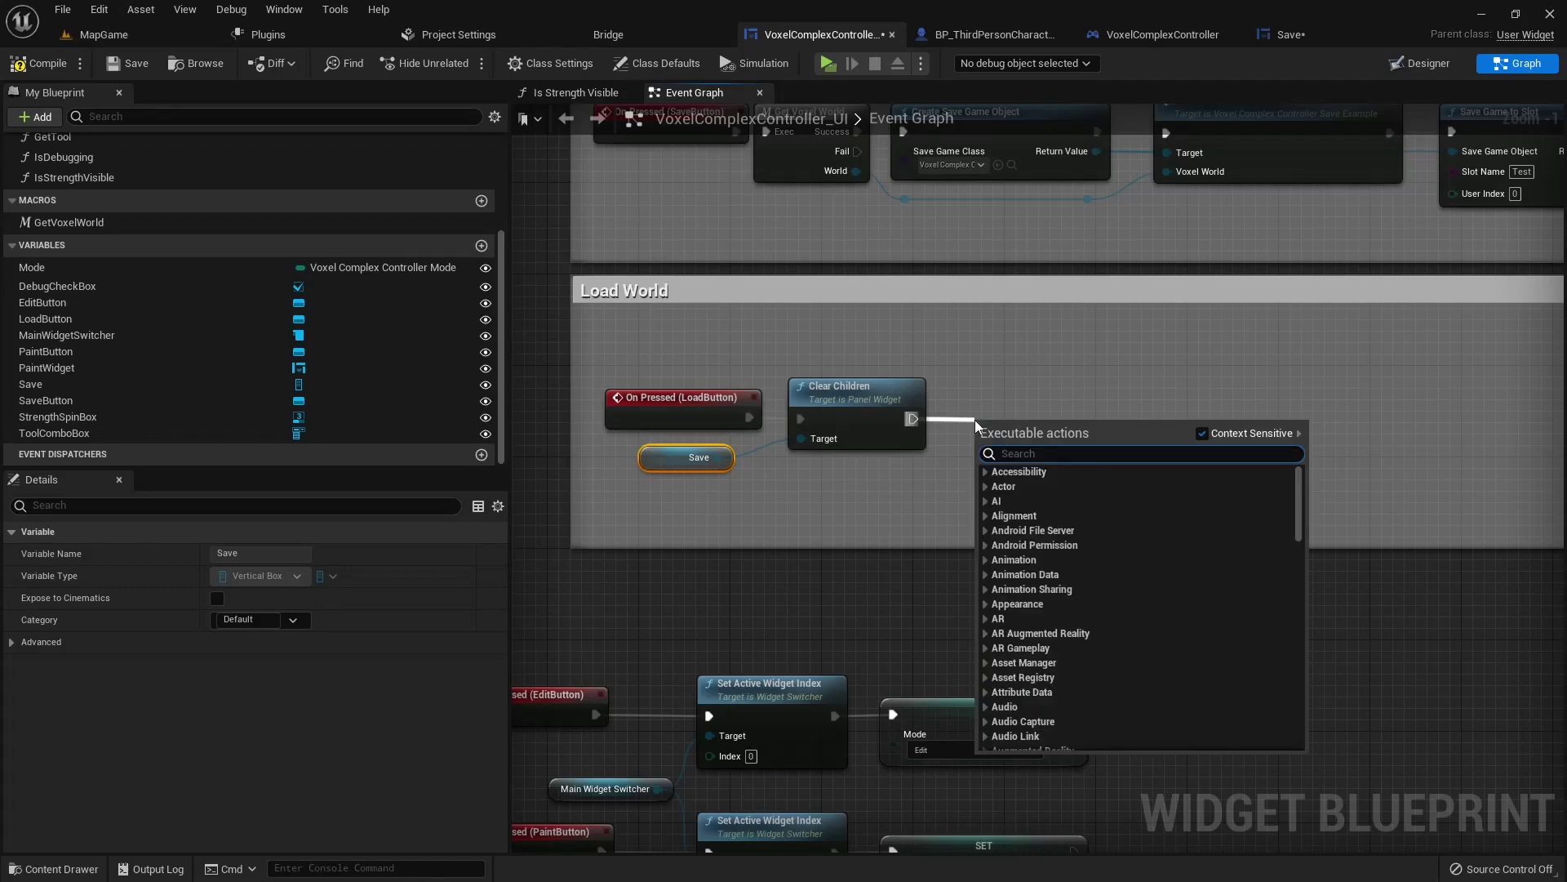
pyautogui.write('creat')
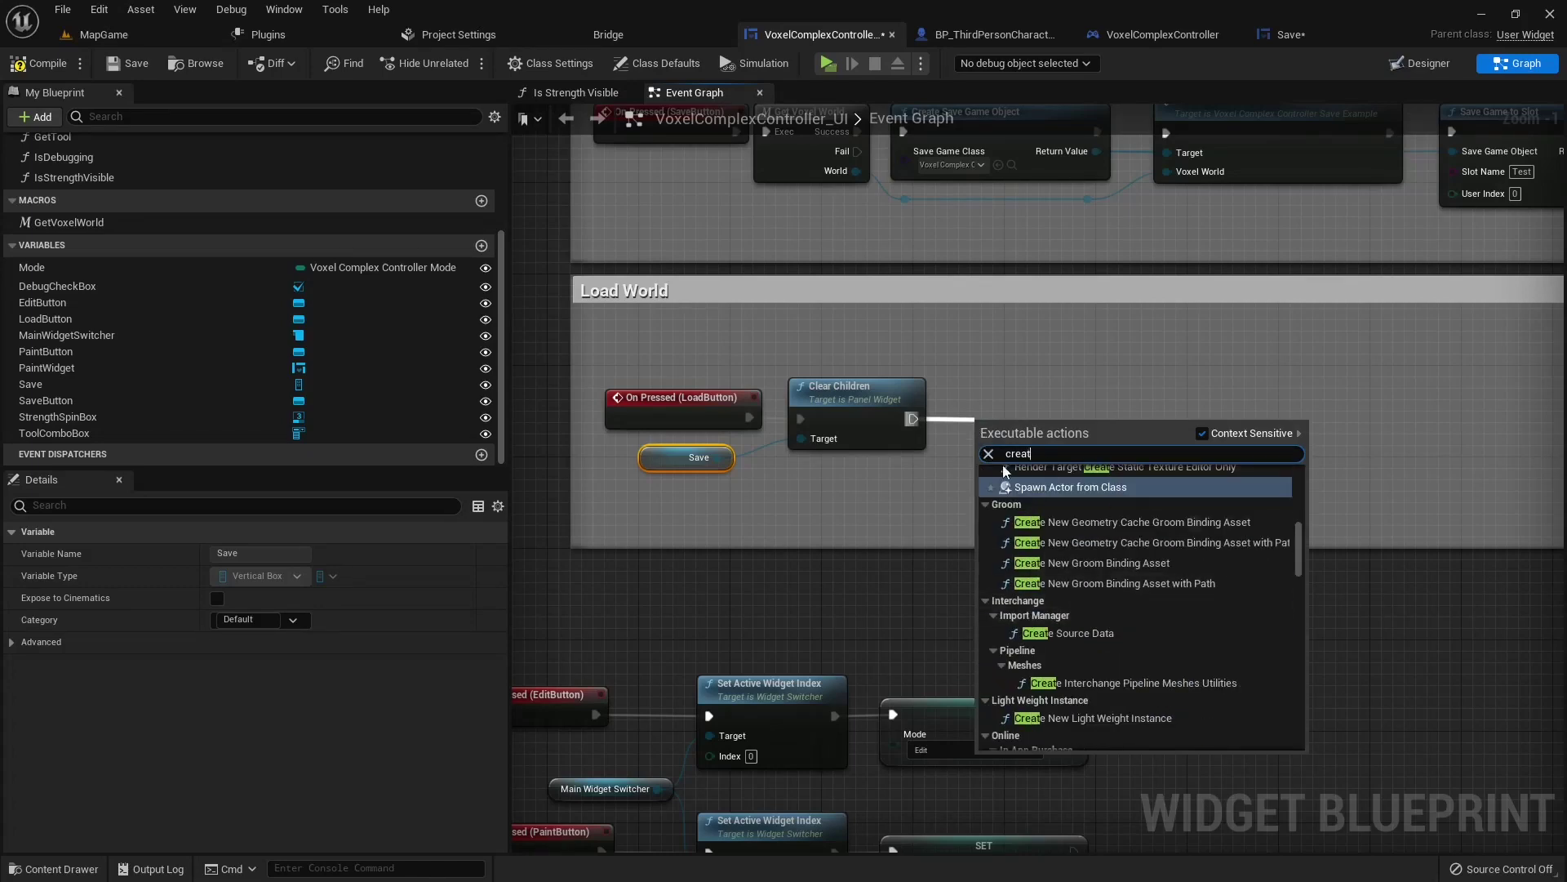
pyautogui.write('e')
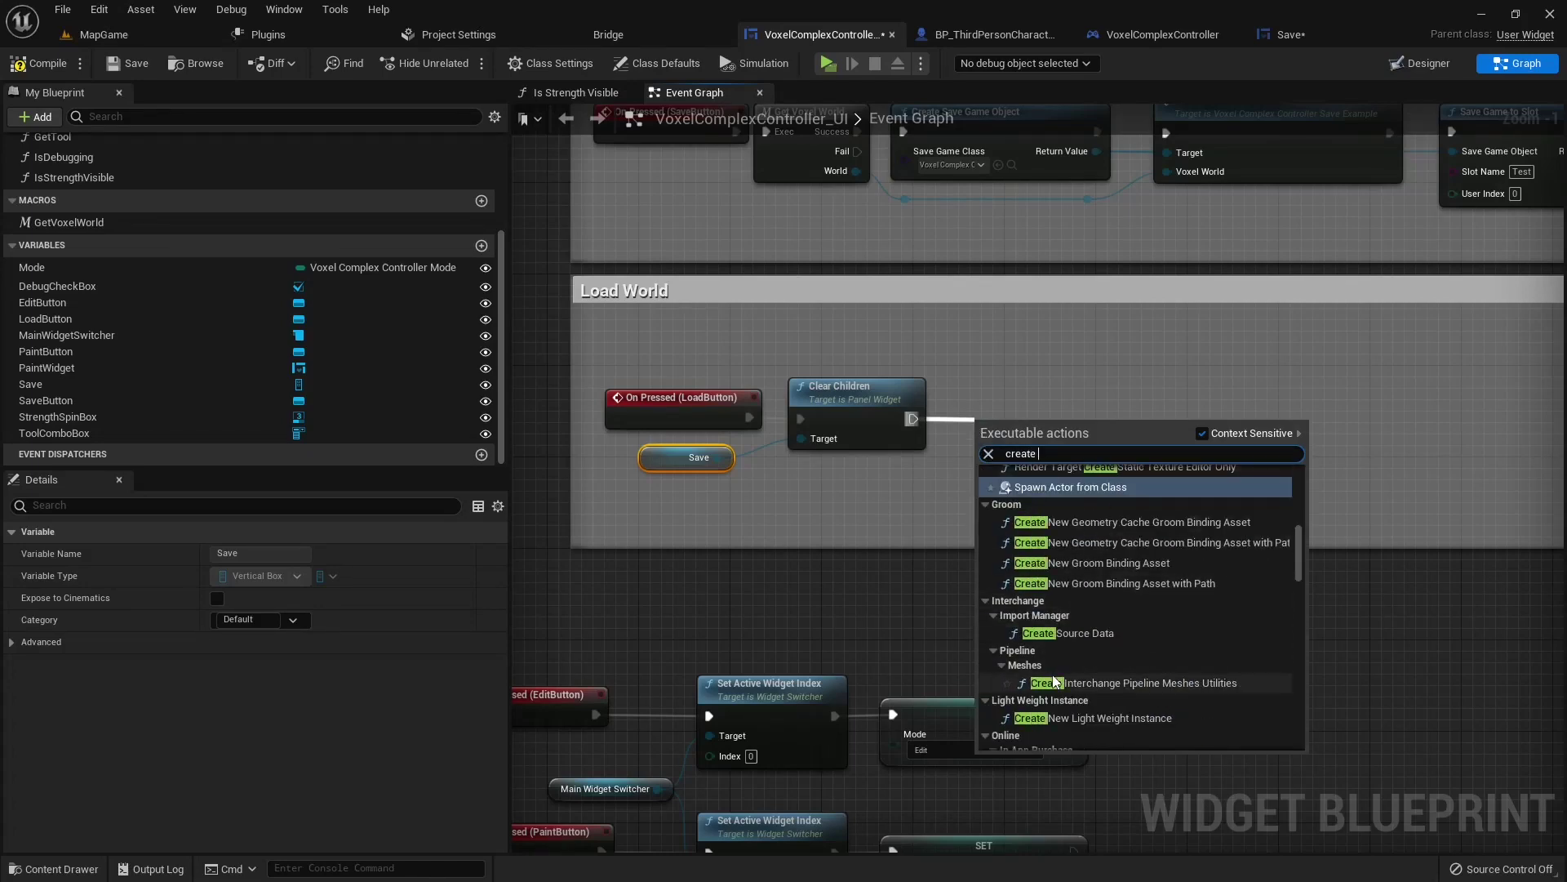
pyautogui.write(' w')
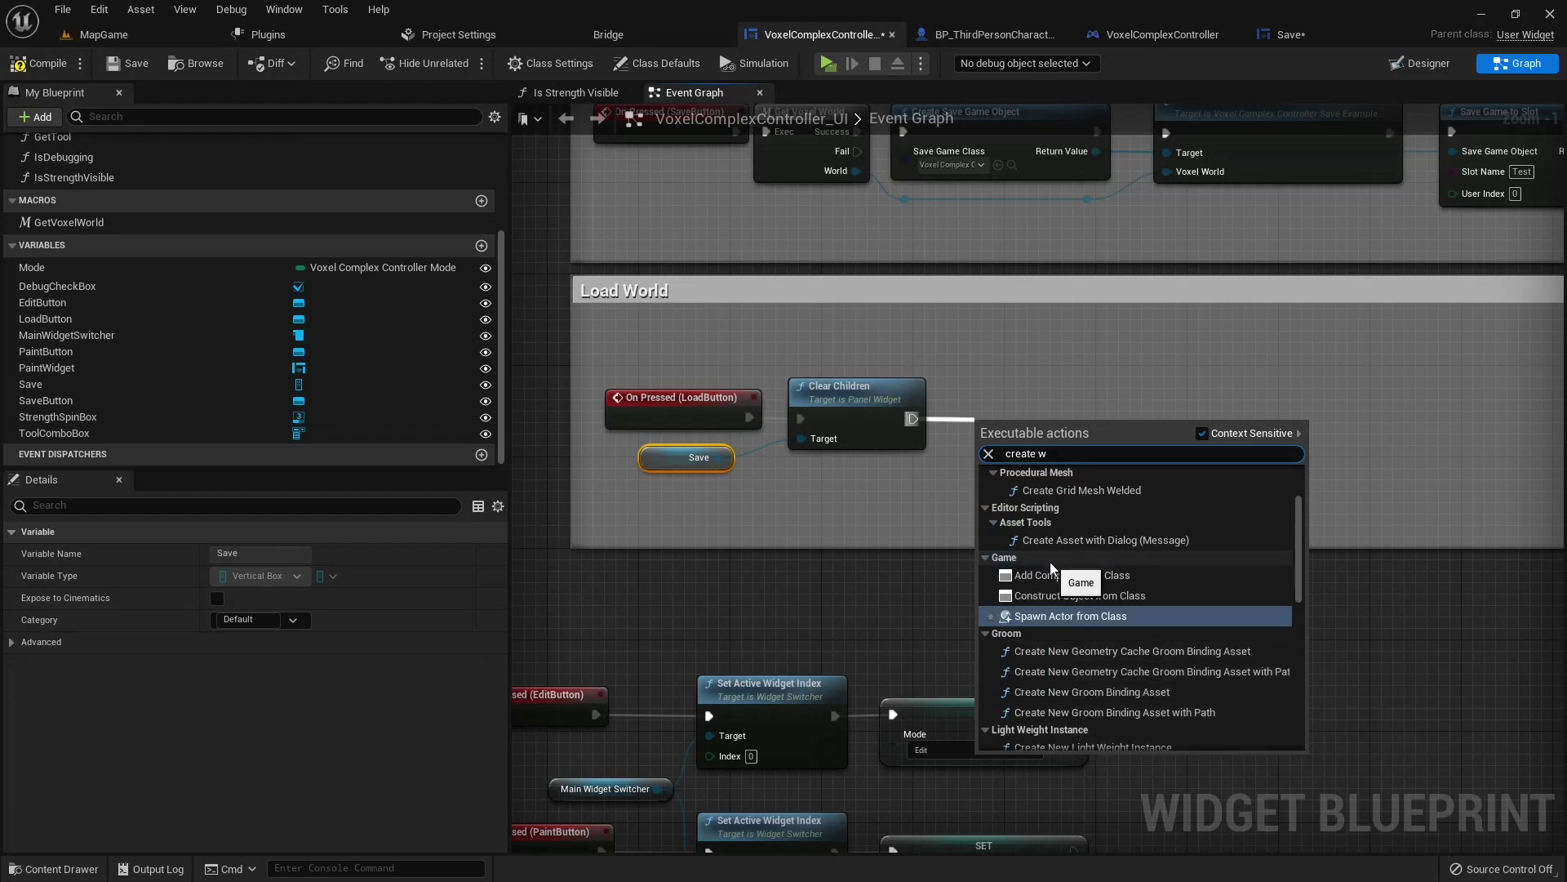
pyautogui.write('i')
pyautogui.click(1038, 630)
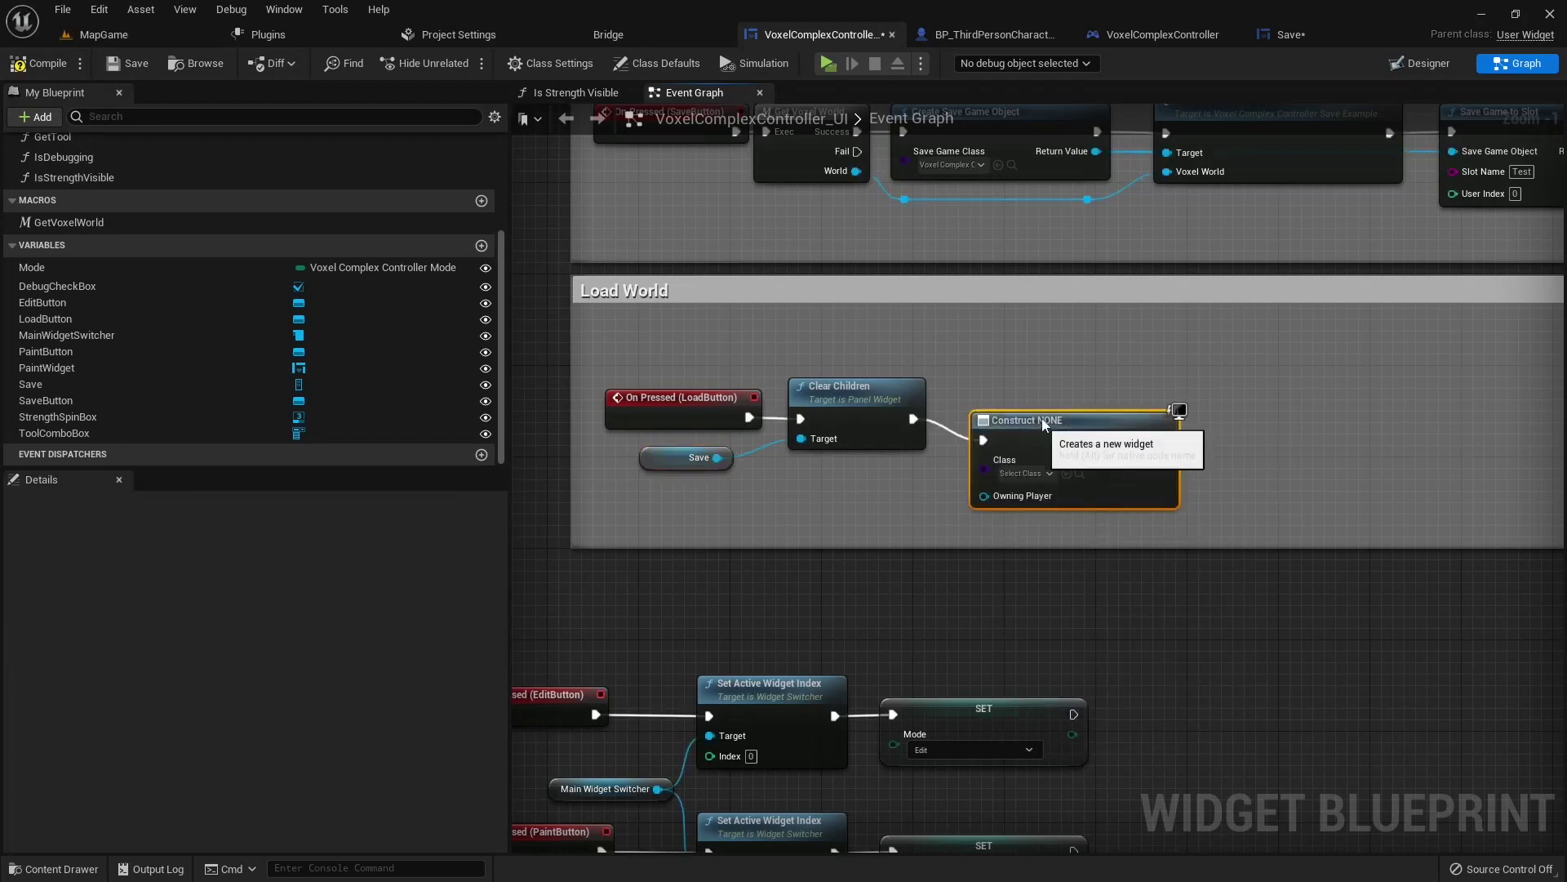
pyautogui.moveTo(984, 473); pyautogui.dragTo(942, 502)
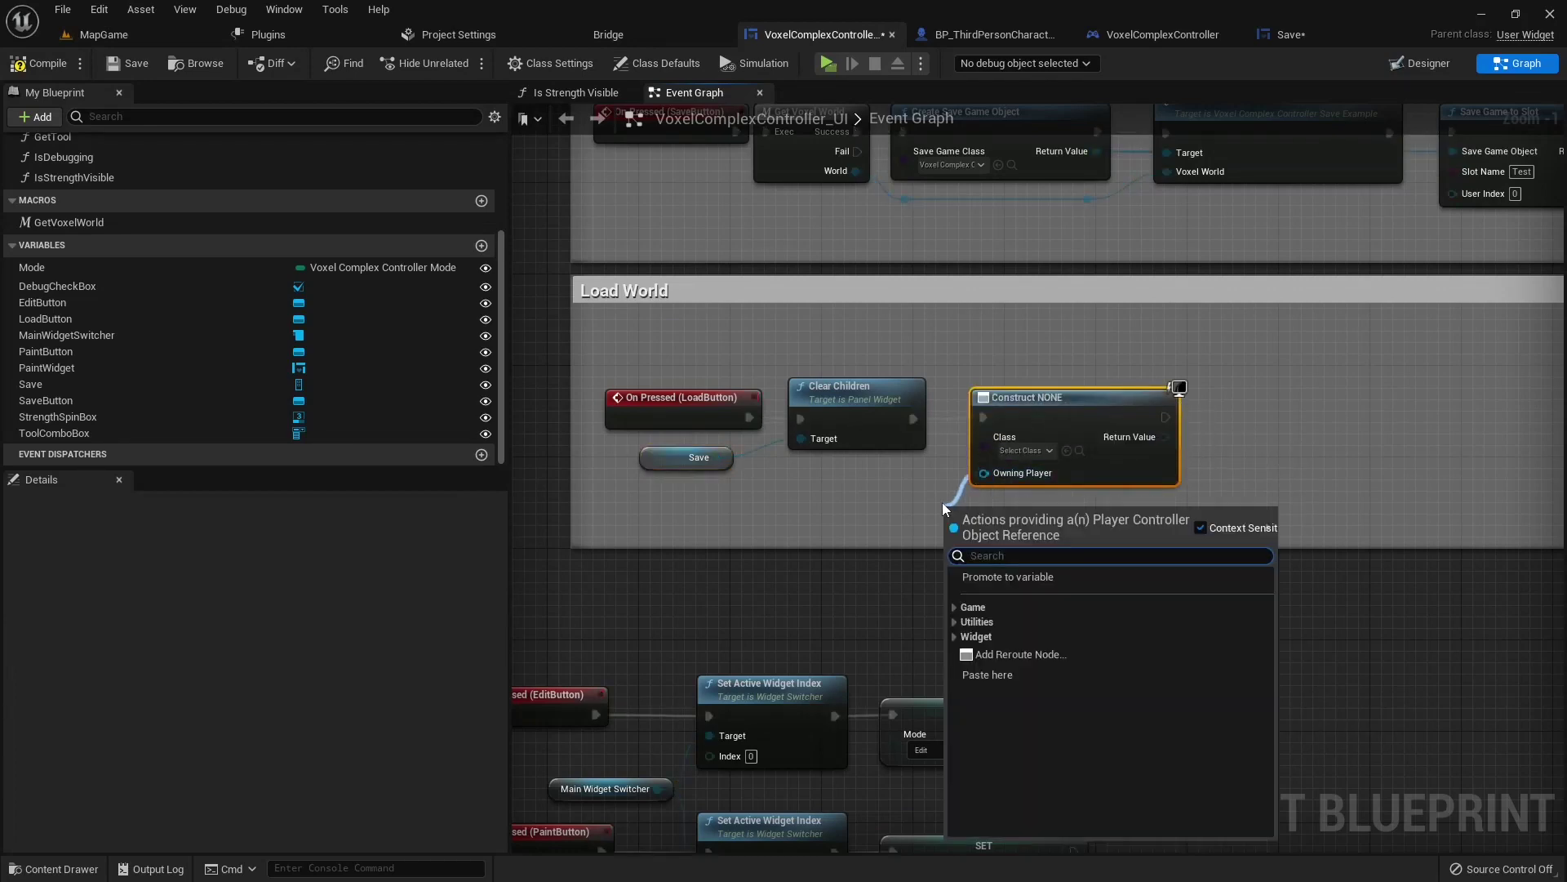
pyautogui.write('get')
pyautogui.click(1043, 698)
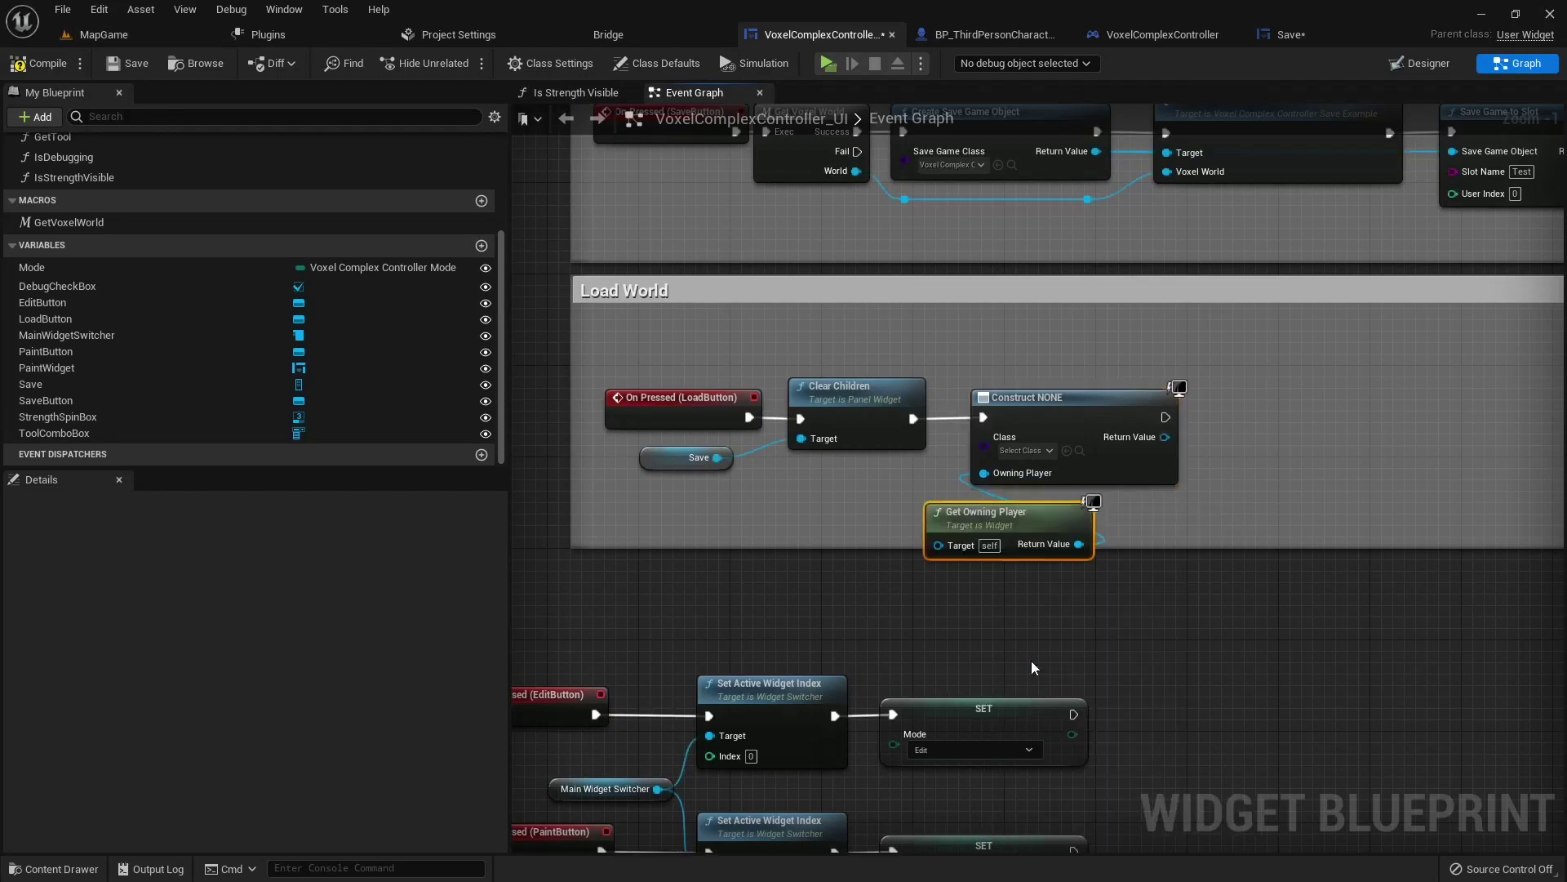
pyautogui.press('Delete')
pyautogui.moveTo(1053, 398); pyautogui.dragTo(1065, 397)
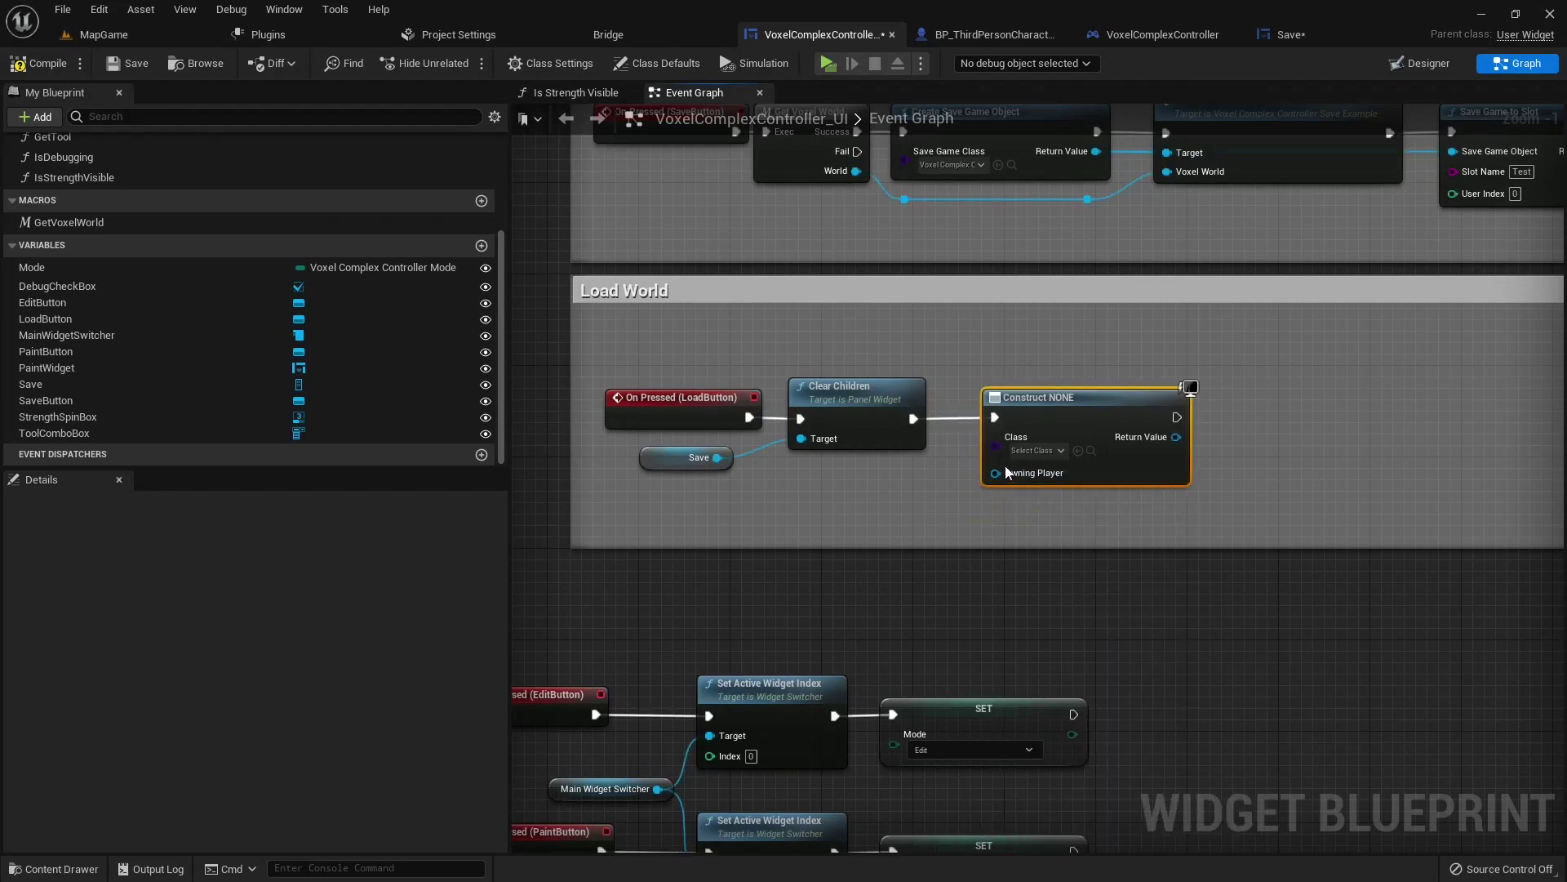
pyautogui.moveTo(995, 472); pyautogui.dragTo(967, 482)
pyautogui.write('get')
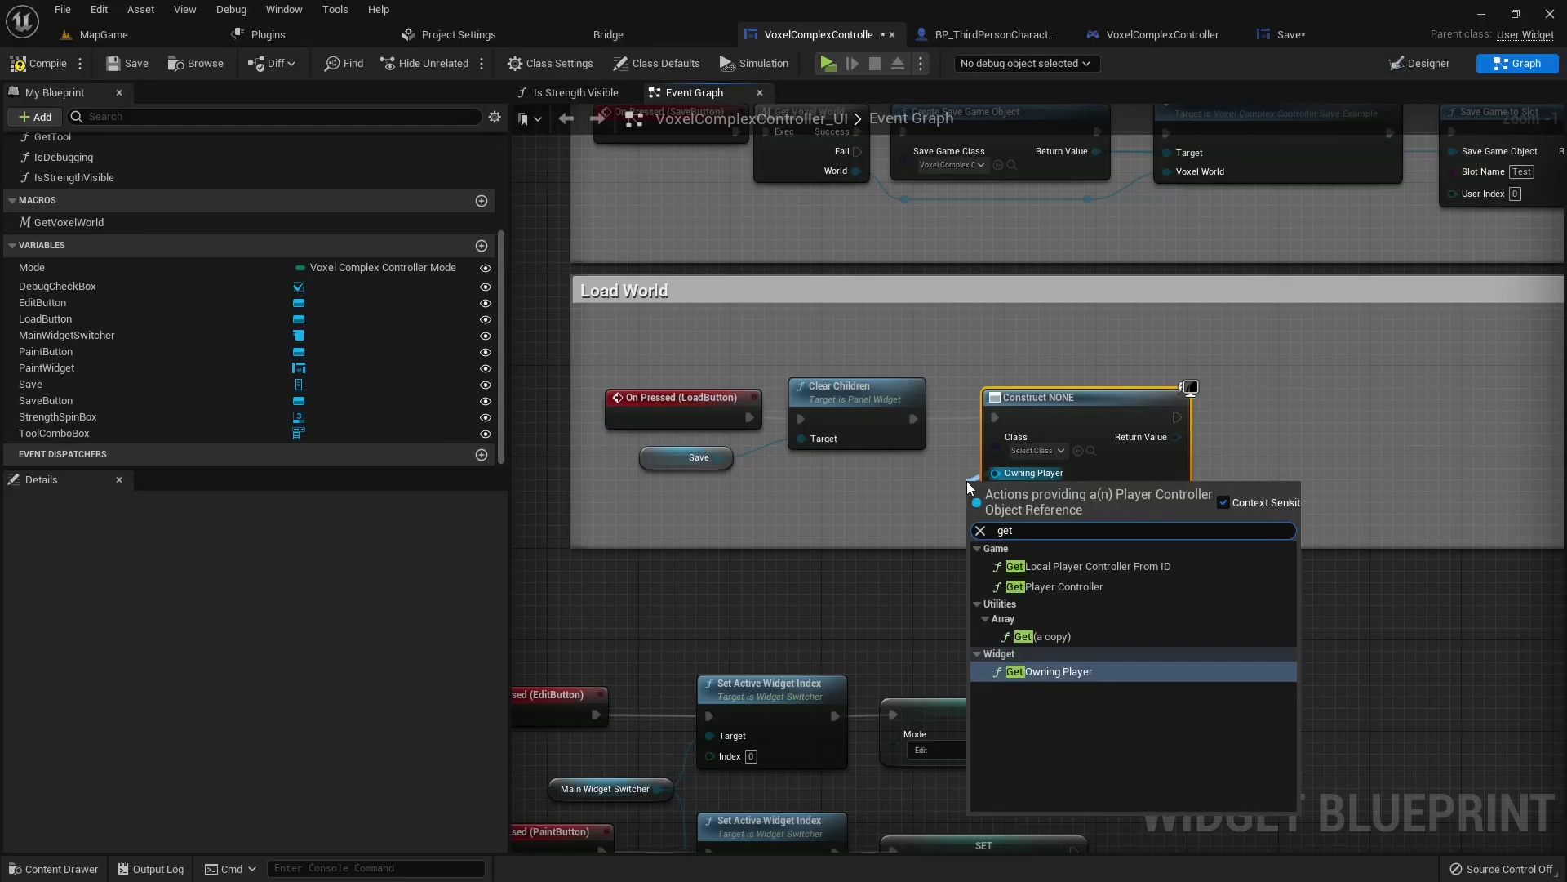
pyautogui.click(1062, 586)
pyautogui.moveTo(1053, 510); pyautogui.dragTo(877, 510)
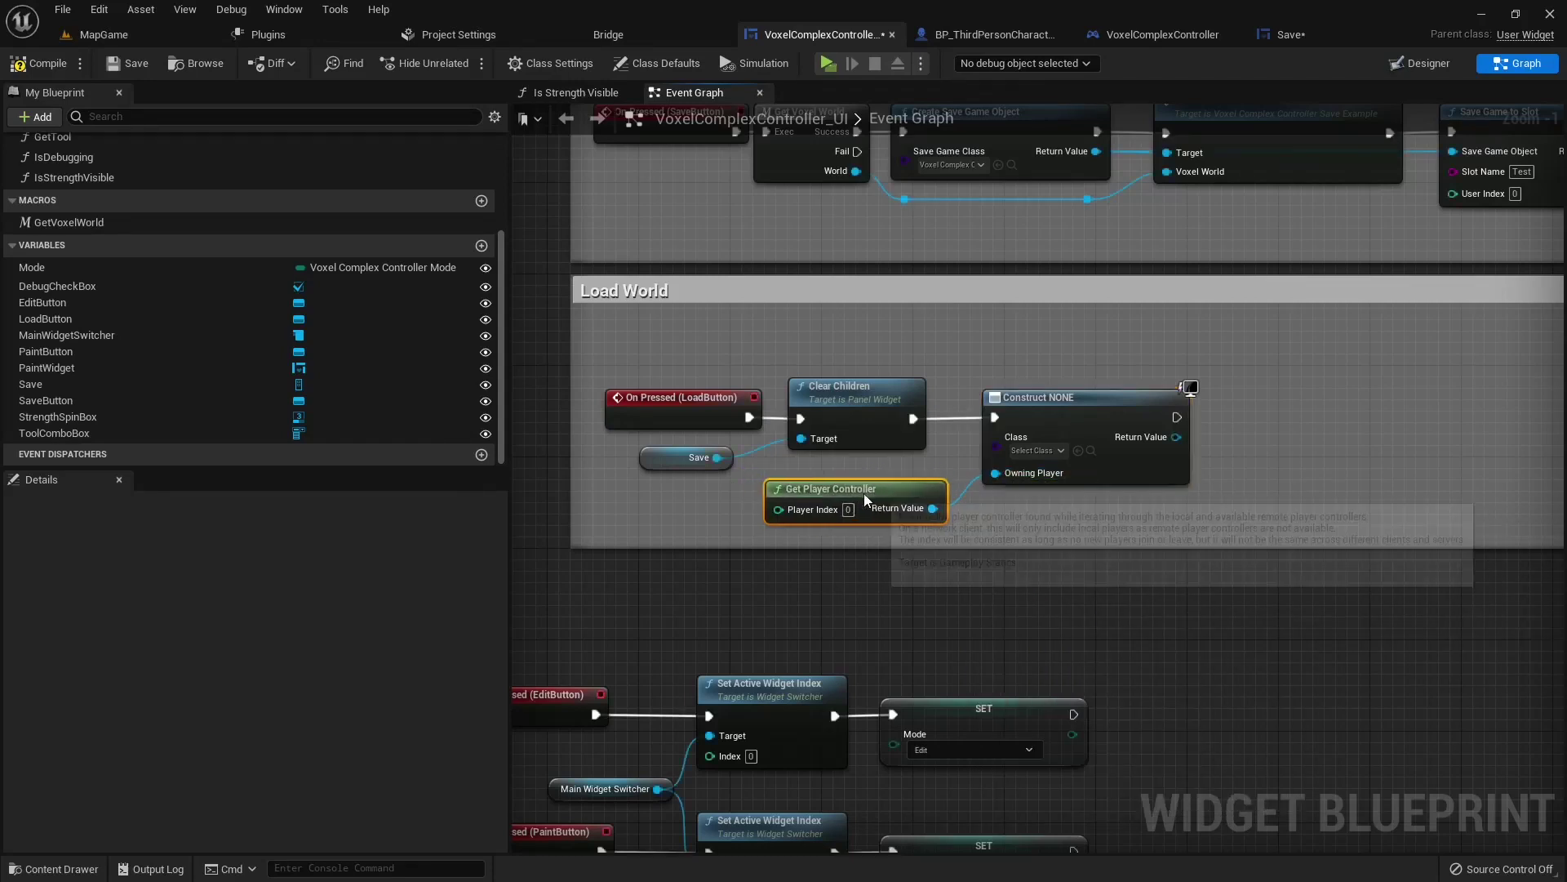
# Step: Set the Create Widget class to Save and place another Save box reference
pyautogui.click(1033, 451)
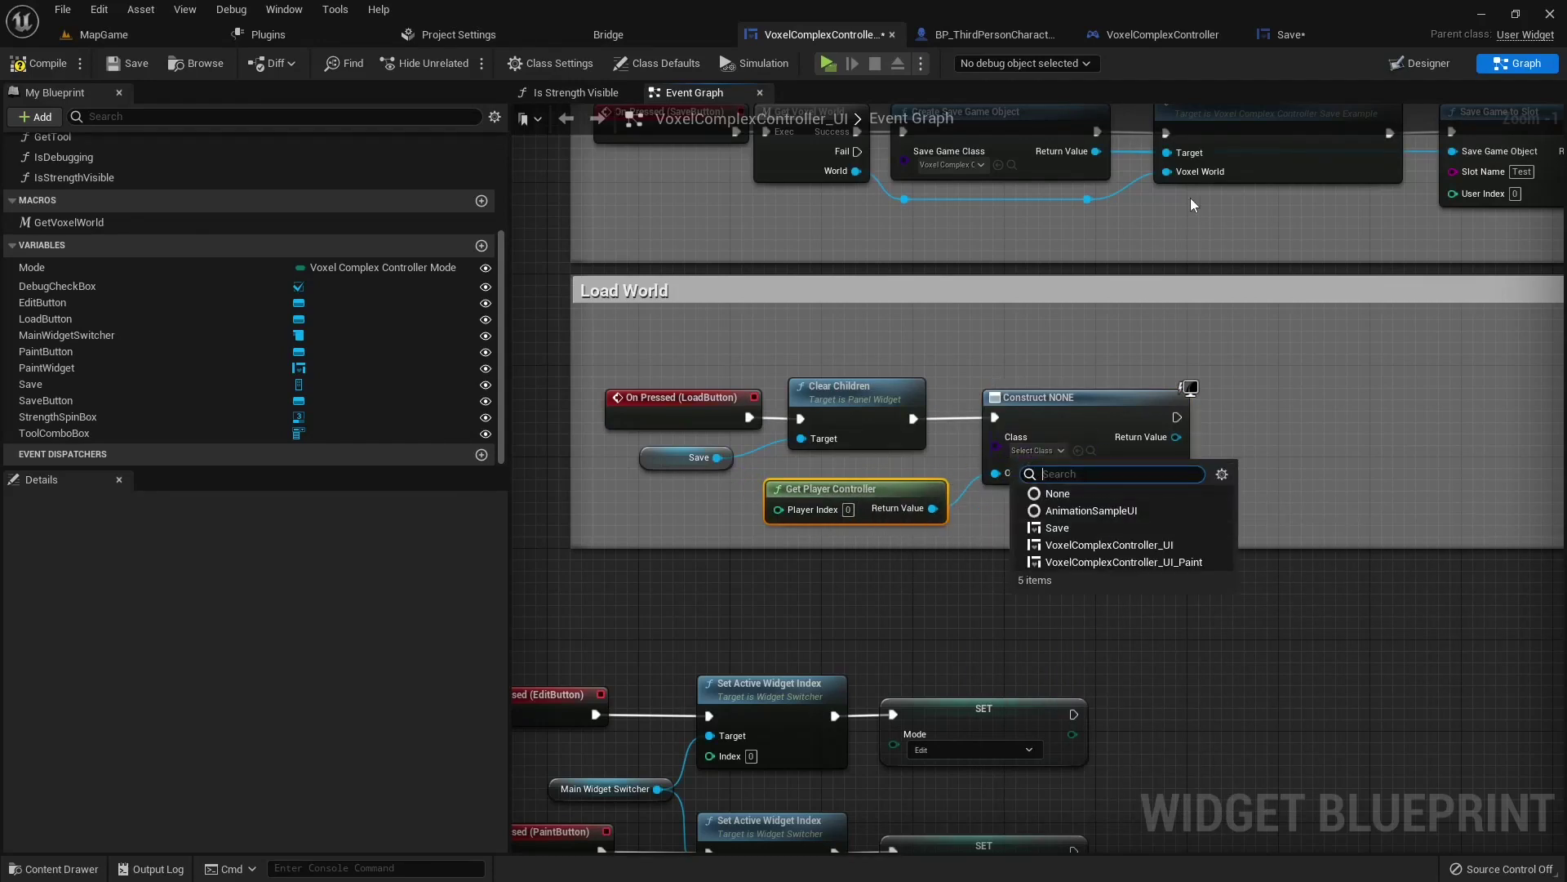
pyautogui.click(1057, 527)
pyautogui.moveTo(1062, 572); pyautogui.dragTo(751, 573, button='right')
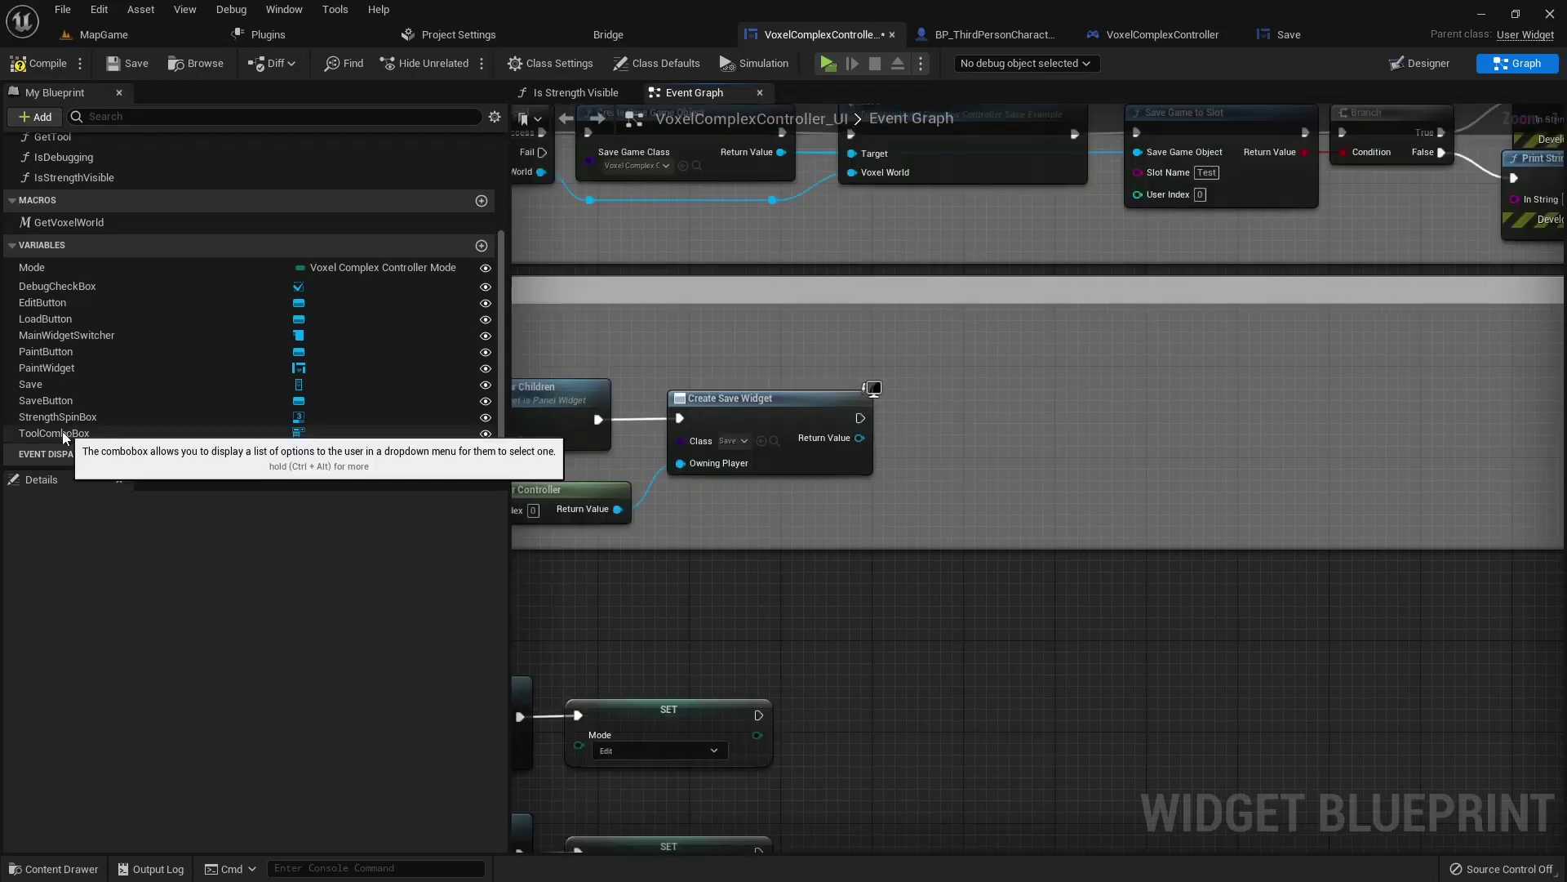
pyautogui.moveTo(36, 384)
pyautogui.mouseDown()
pyautogui.moveTo(752, 341)
pyautogui.moveTo(913, 359)
pyautogui.mouseUp()
# Step: Add Add Child to Vertical Box on Save after Create Save Widget, then compile
pyautogui.click(799, 360)
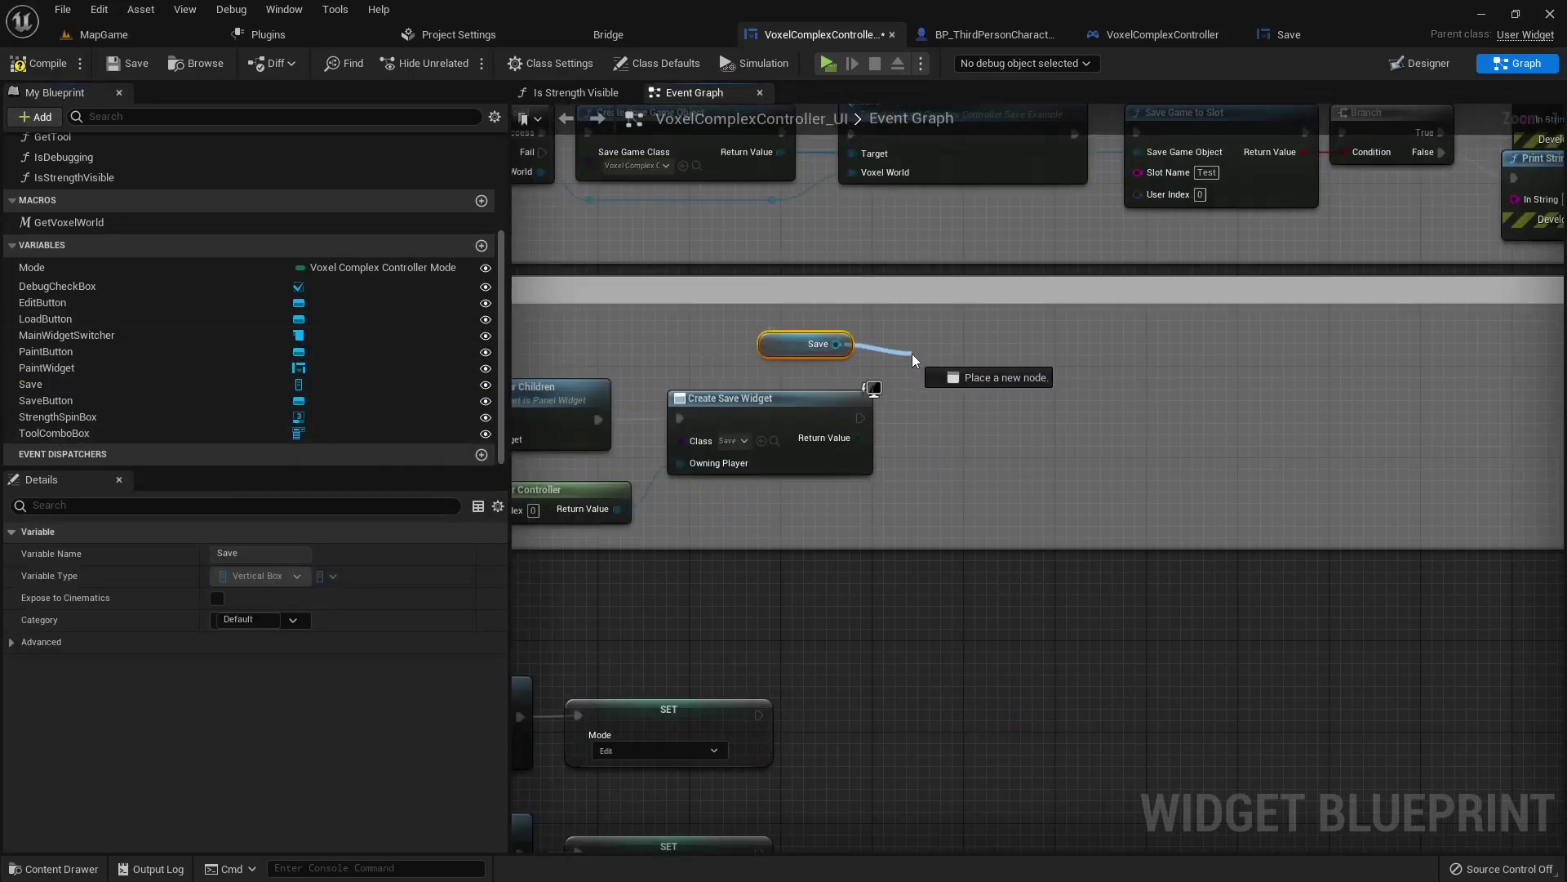
pyautogui.write('add')
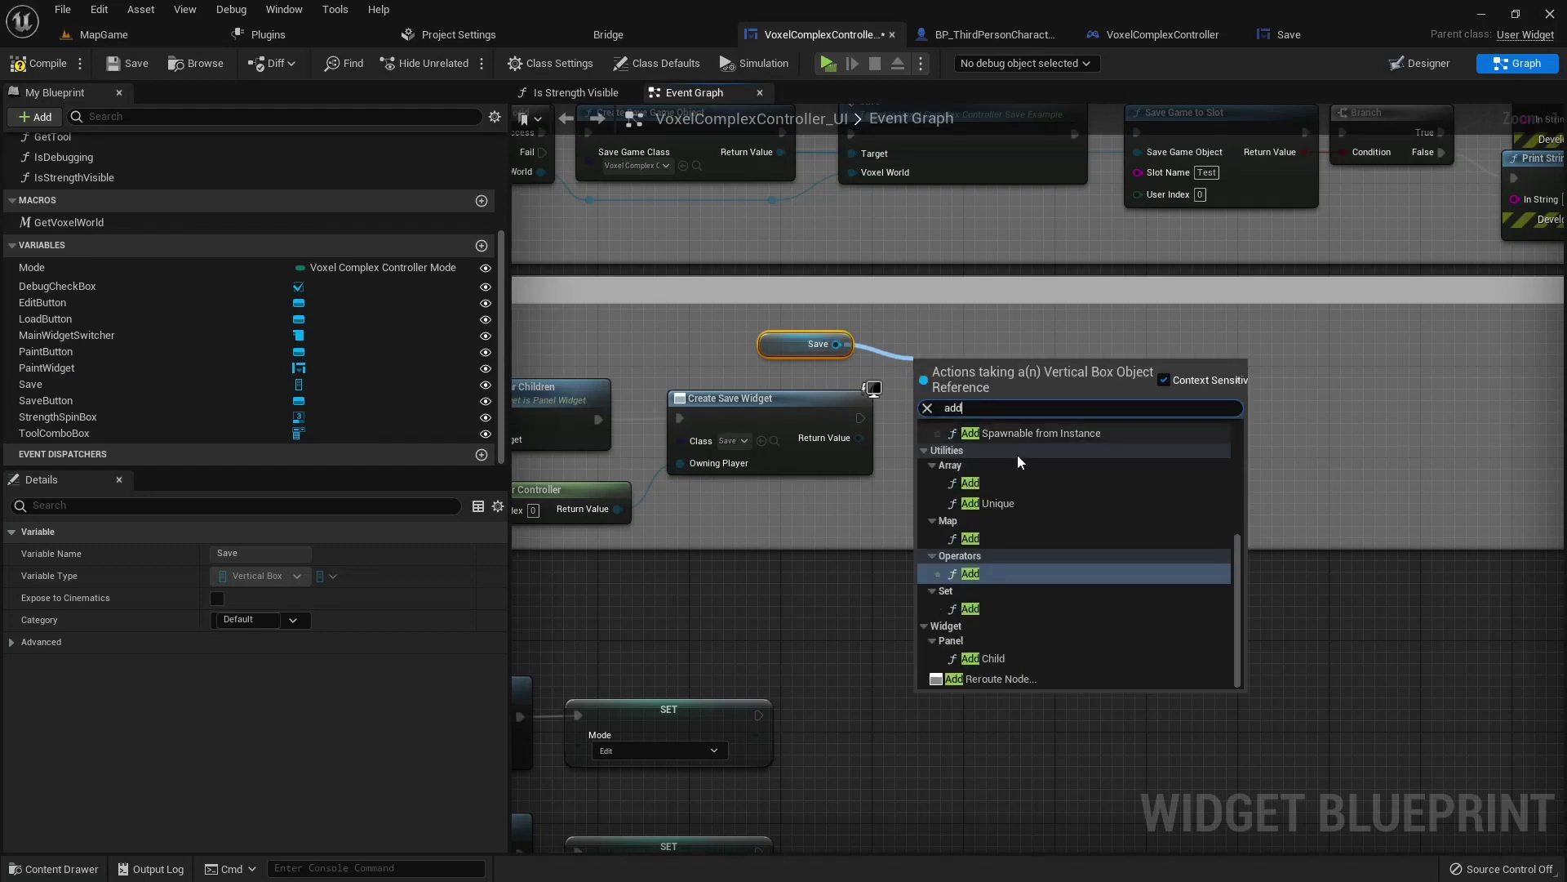
pyautogui.scroll(5, 1037, 600)
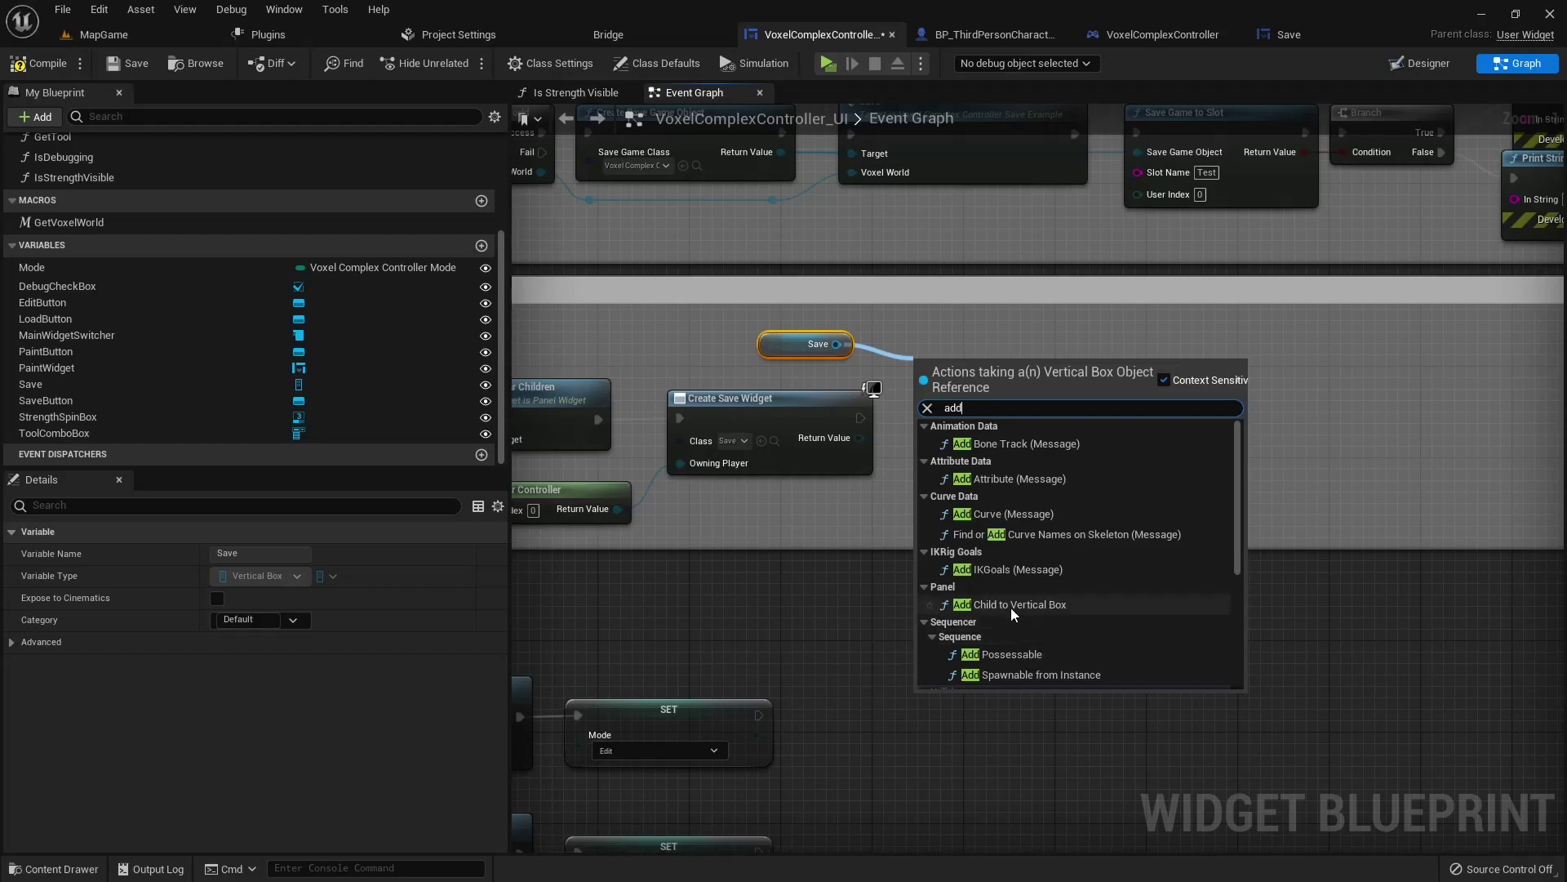
pyautogui.click(1010, 606)
pyautogui.moveTo(932, 396)
pyautogui.mouseDown()
pyautogui.moveTo(861, 418)
pyautogui.moveTo(931, 444)
pyautogui.mouseUp()
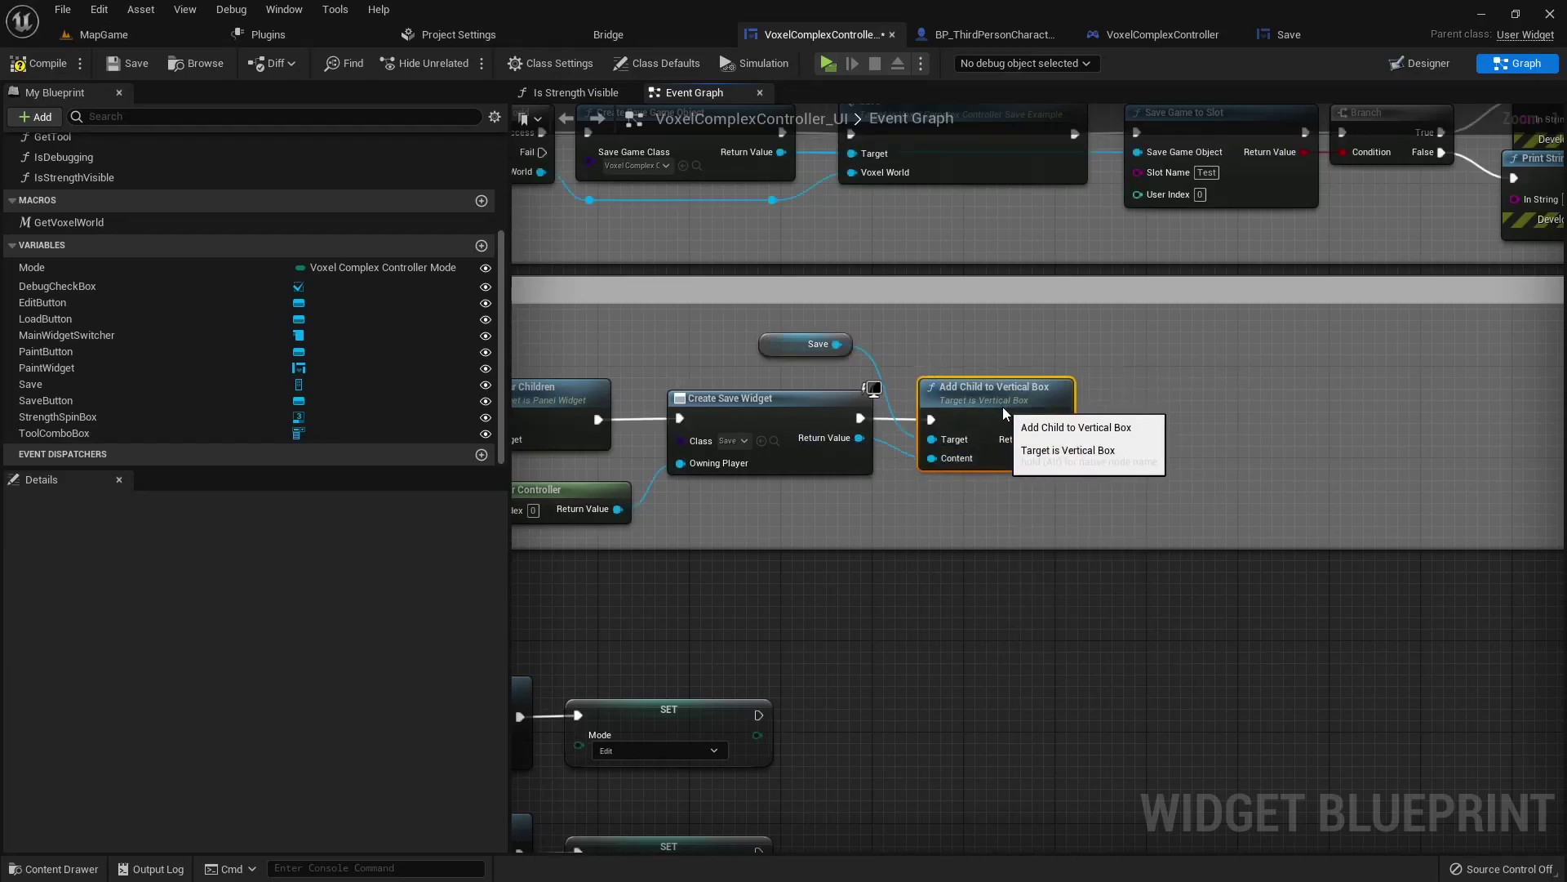
pyautogui.click(39, 66)
# Step: Select Create Save Widget, Get Player Controller and the Save variable in Load World
pyautogui.moveTo(757, 422)
pyautogui.mouseDown(button='right')
pyautogui.moveTo(1037, 428)
pyautogui.moveTo(1064, 409)
pyautogui.mouseUp(button='right')
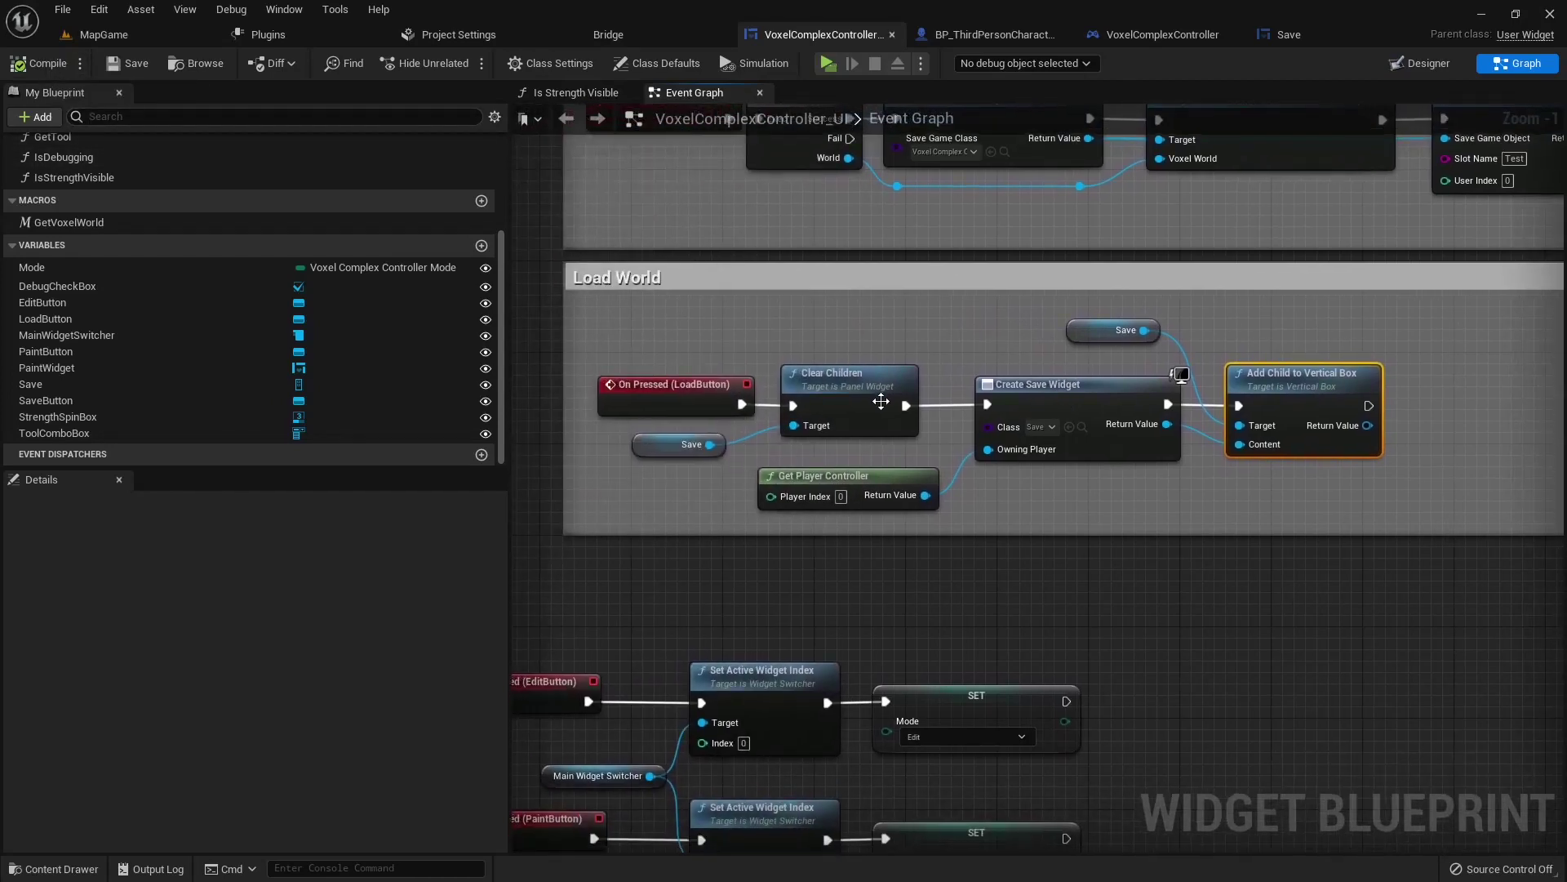
pyautogui.moveTo(949, 337); pyautogui.dragTo(1303, 473)
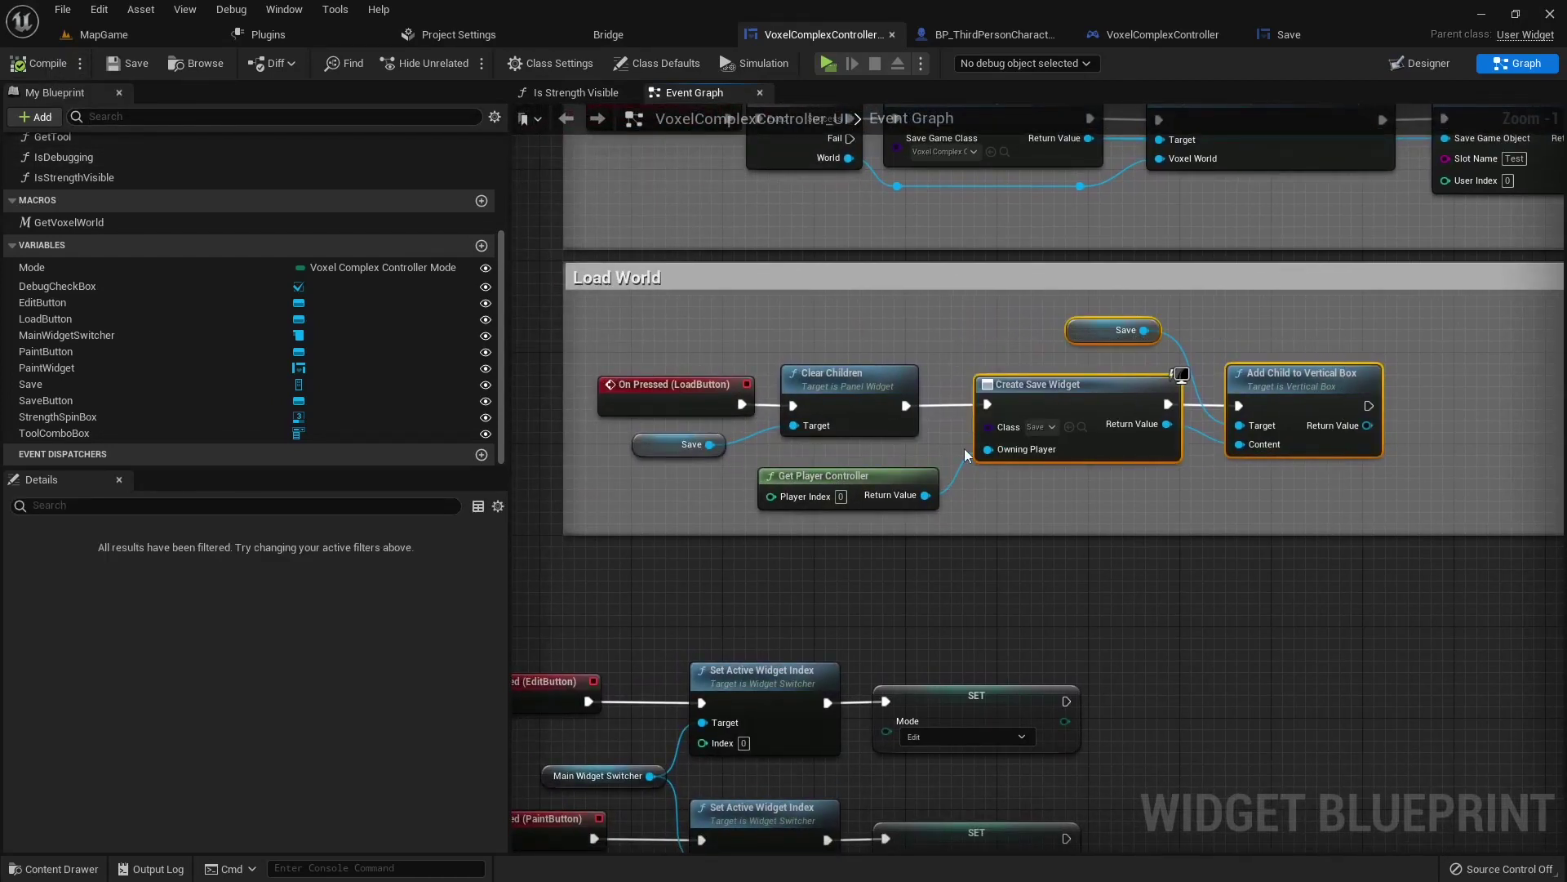
pyautogui.click(914, 482)
pyautogui.keyDown('ctrl'); pyautogui.click(1091, 438); pyautogui.keyUp('ctrl')
pyautogui.moveTo(1277, 528)
pyautogui.mouseDown(button='right')
pyautogui.moveTo(1319, 378)
pyautogui.moveTo(729, 452)
pyautogui.mouseUp(button='right')
pyautogui.scroll(-3, 1319, 378)
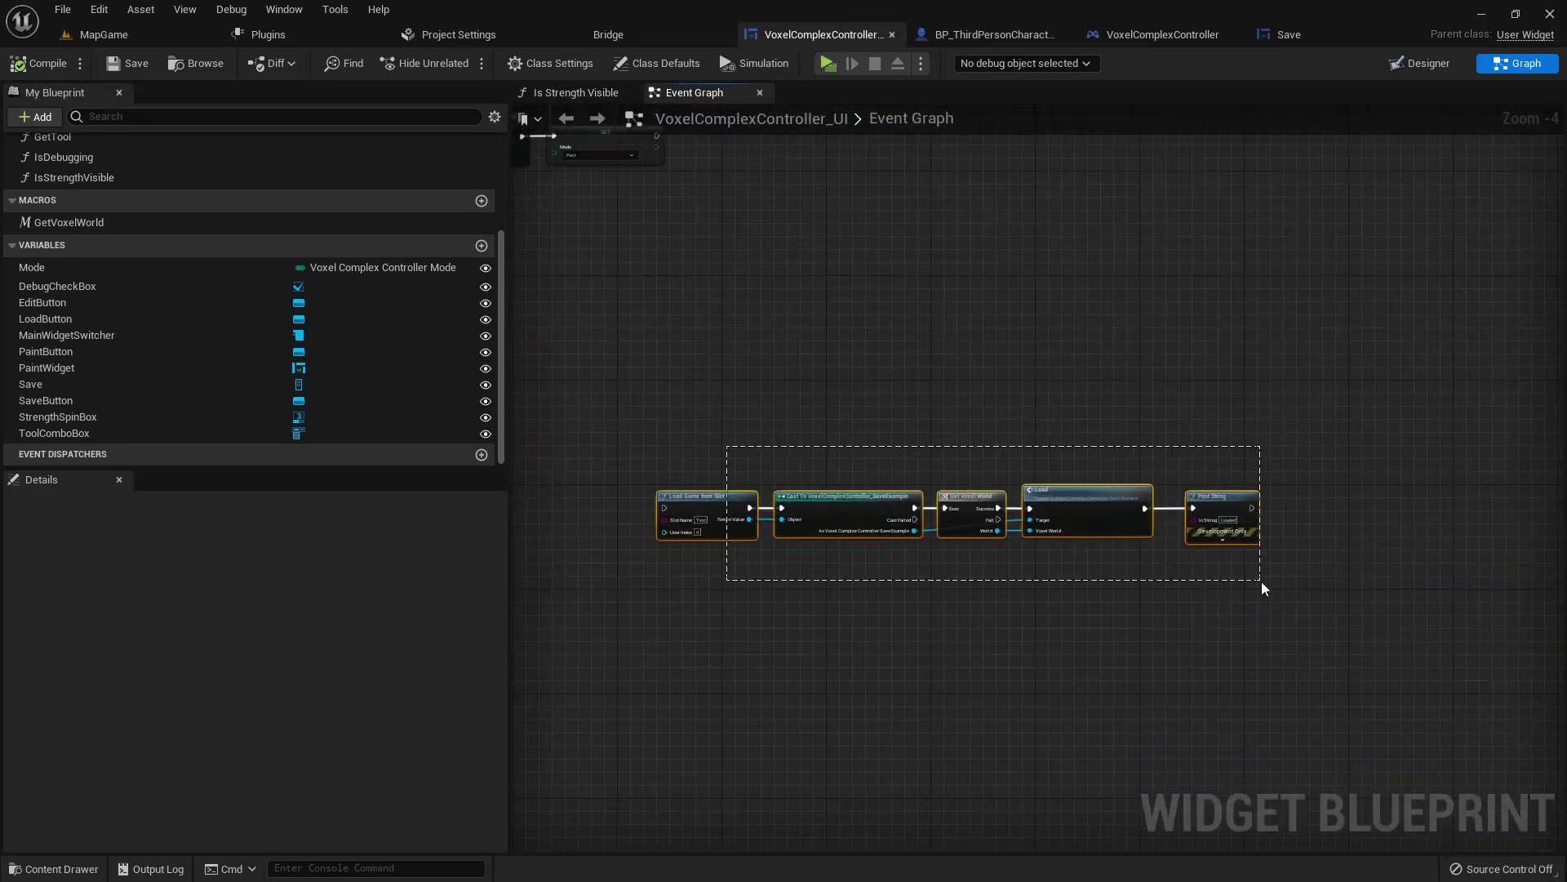
# Step: Cut the Load Game from Slot chain from the controller UI graph
pyautogui.moveTo(728, 452); pyautogui.dragTo(1260, 582)
pyautogui.rightClick(1118, 529)
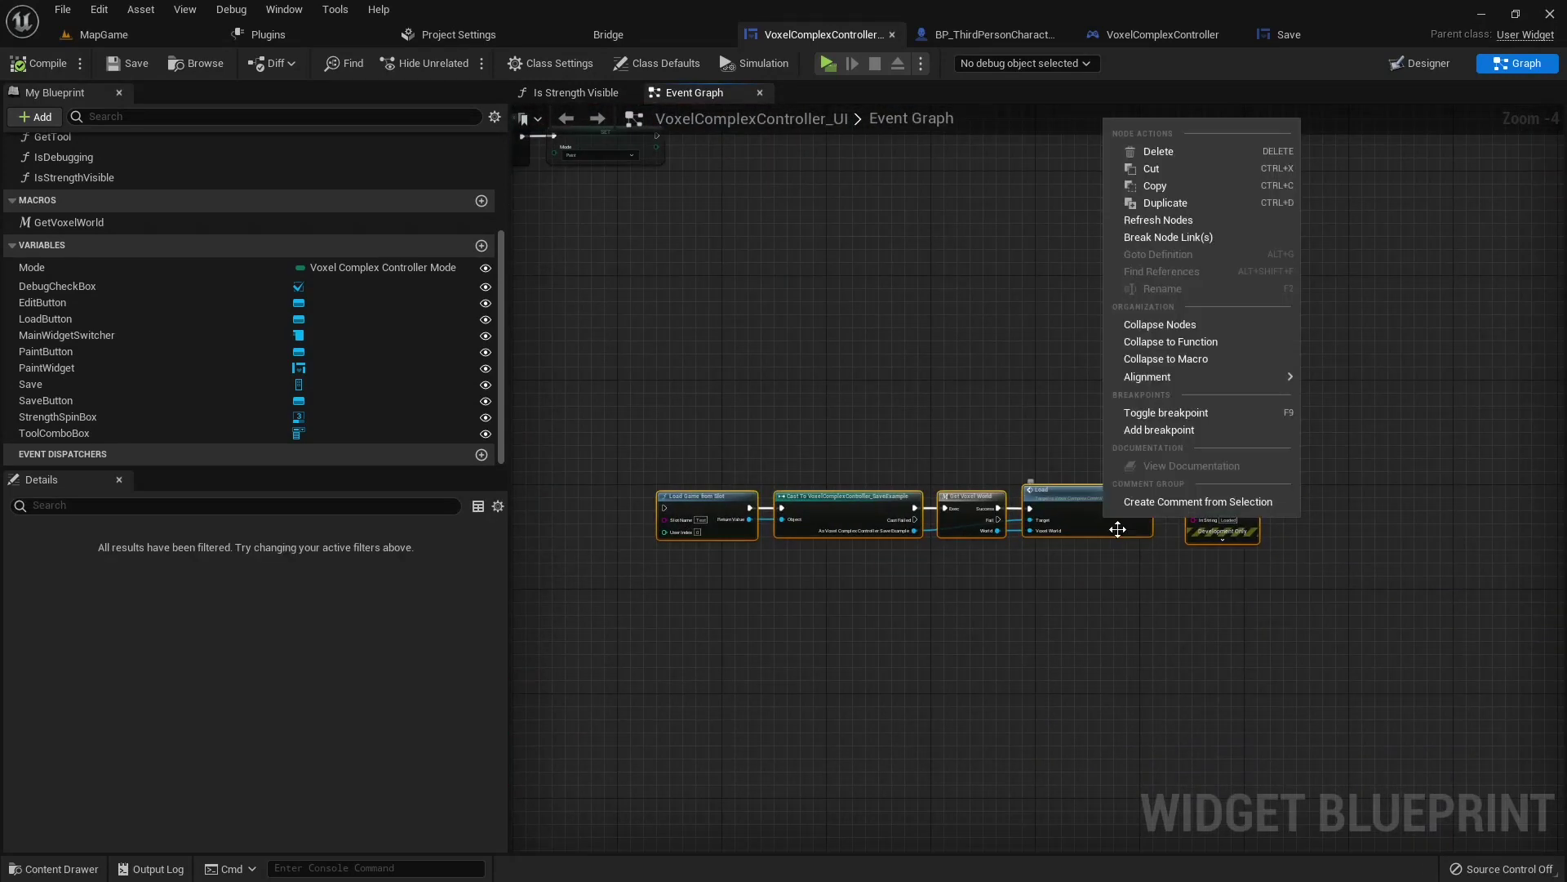
pyautogui.click(1151, 169)
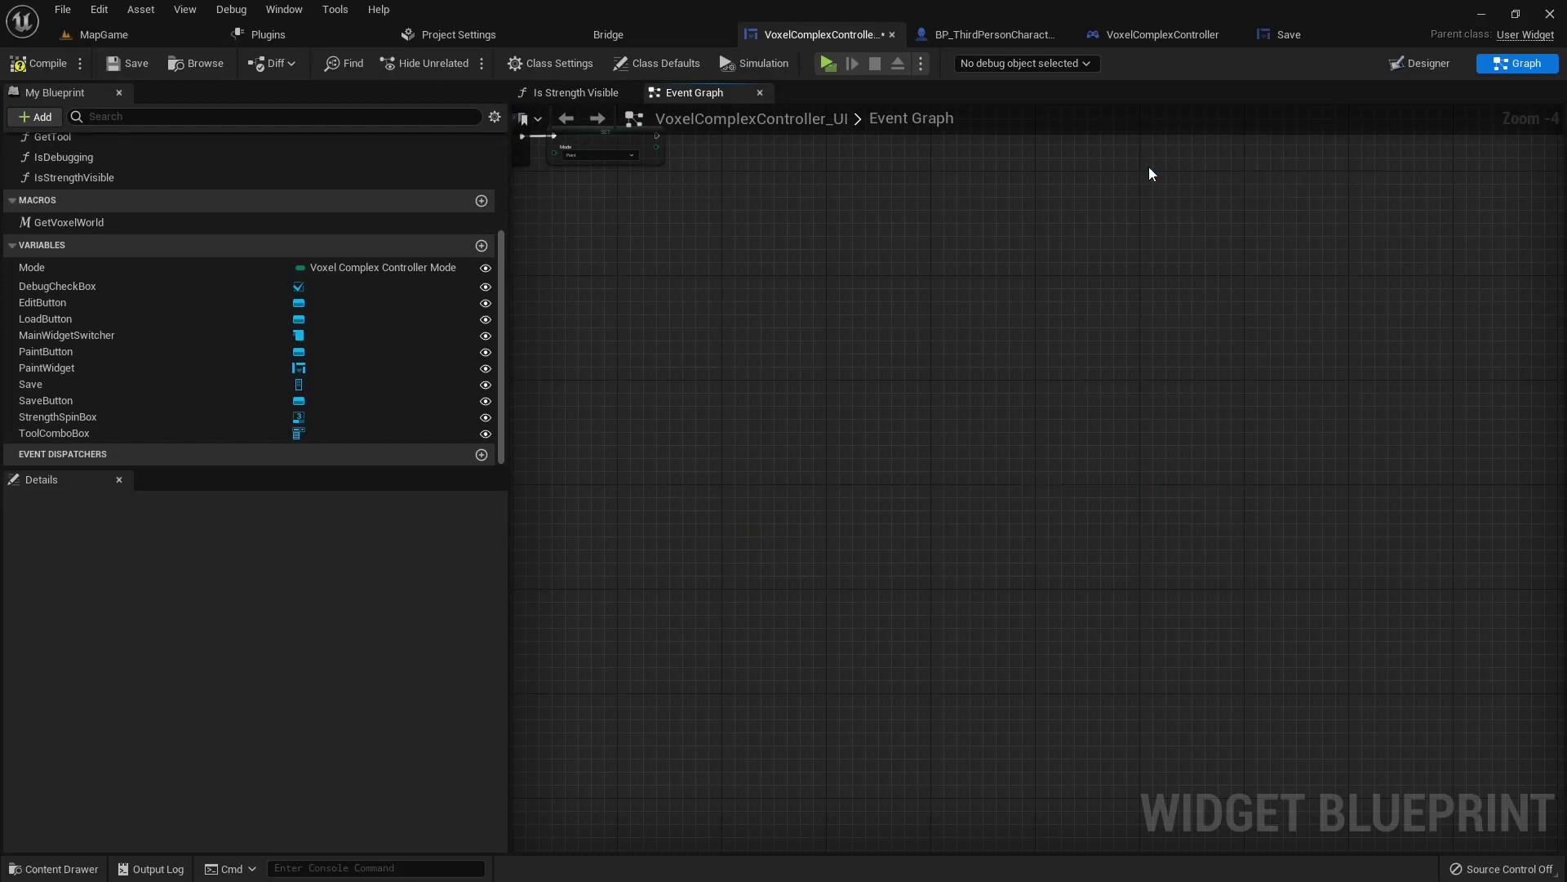
# Step: Paste the chain into the Save widget's Event Graph and connect the cast's exec to Load
pyautogui.click(1275, 35)
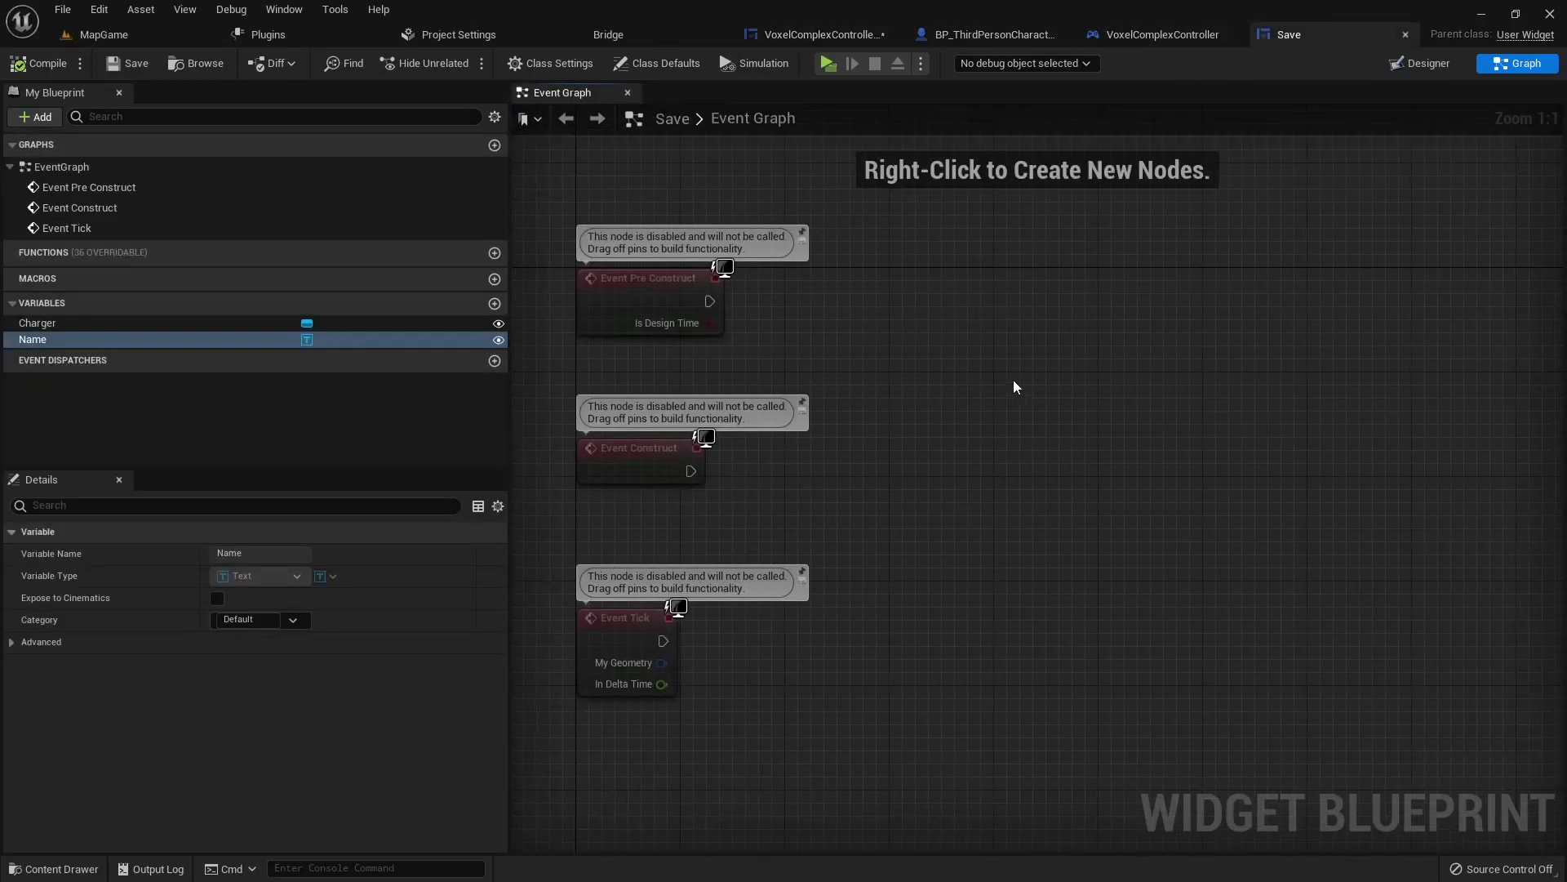
pyautogui.scroll(-5, 1061, 376)
pyautogui.moveTo(1119, 532); pyautogui.dragTo(1006, 506, button='right')
pyautogui.hotkey('ctrl', 'v')
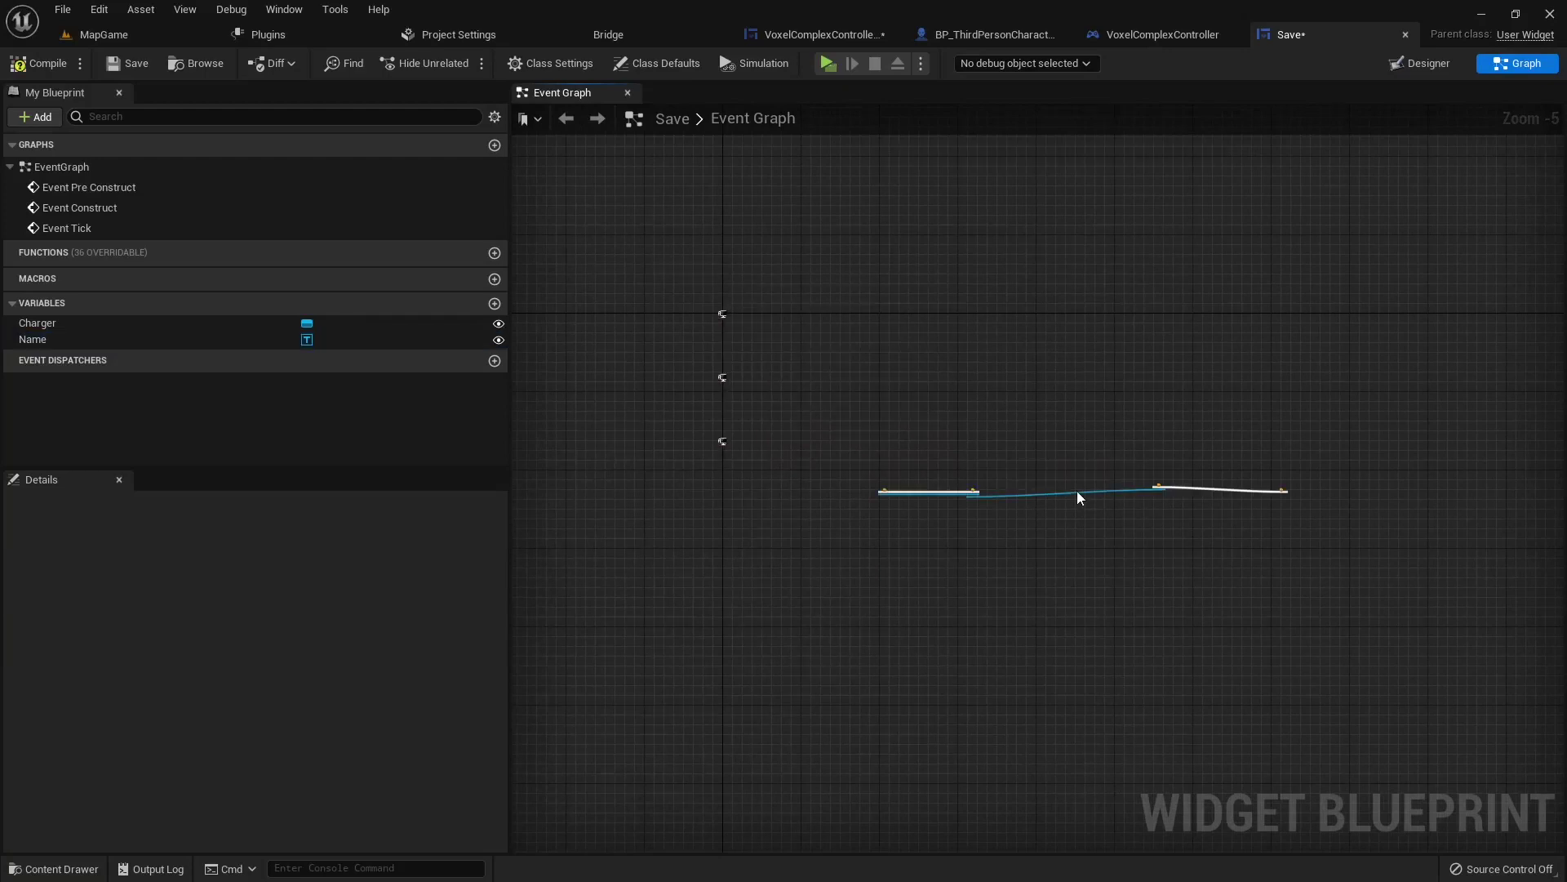
pyautogui.scroll(3, 1042, 461)
pyautogui.scroll(1, 1042, 468)
pyautogui.moveTo(1041, 468); pyautogui.dragTo(895, 626, button='right')
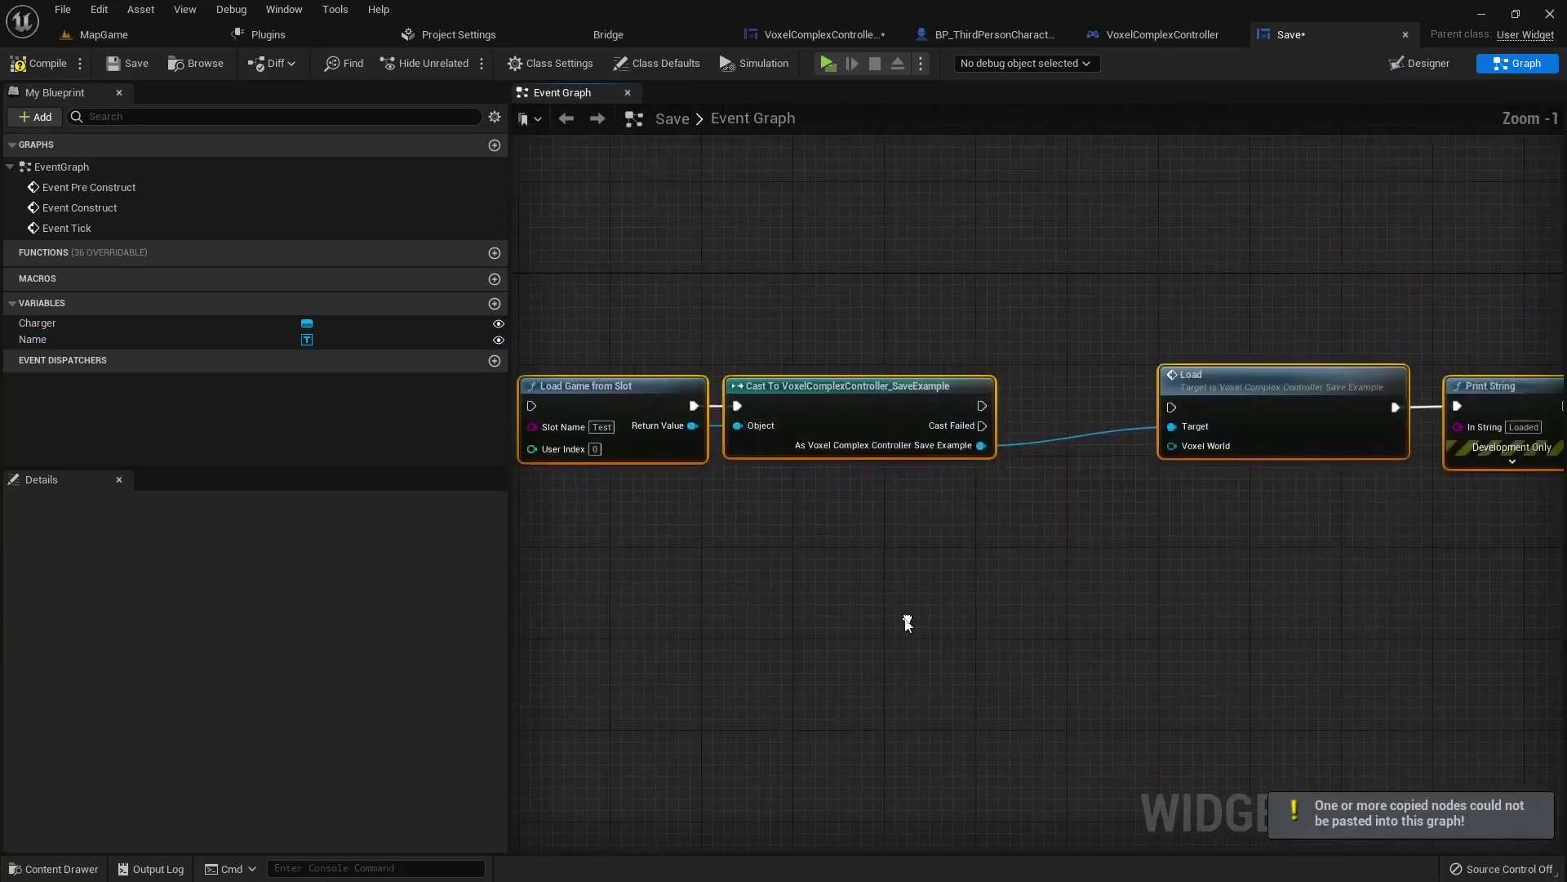
pyautogui.moveTo(980, 405); pyautogui.dragTo(1178, 408)
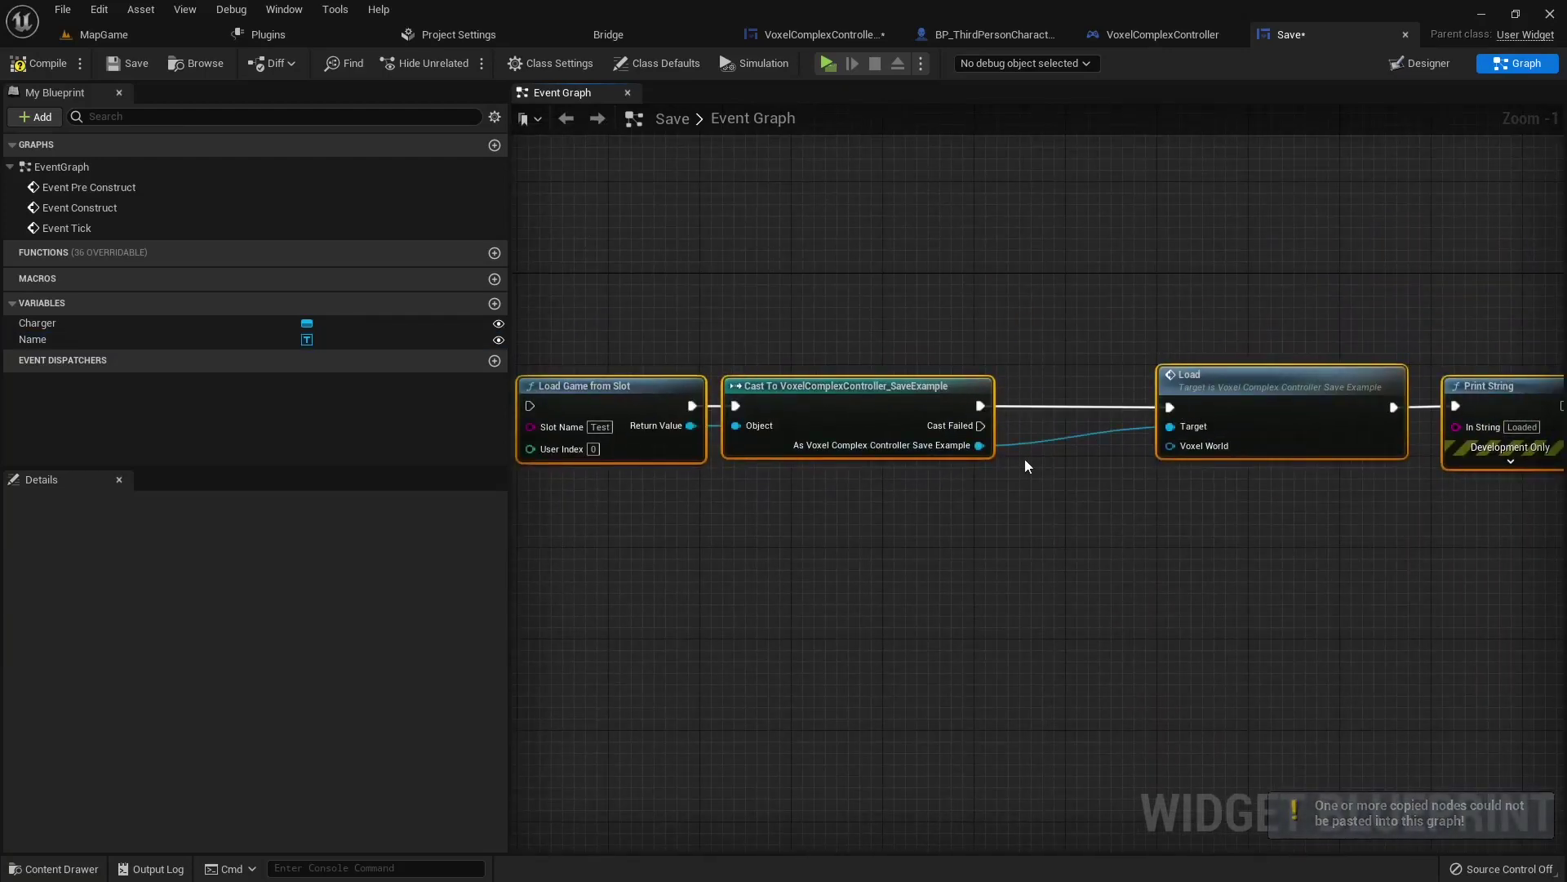
pyautogui.moveTo(926, 496); pyautogui.dragTo(998, 525, button='right')
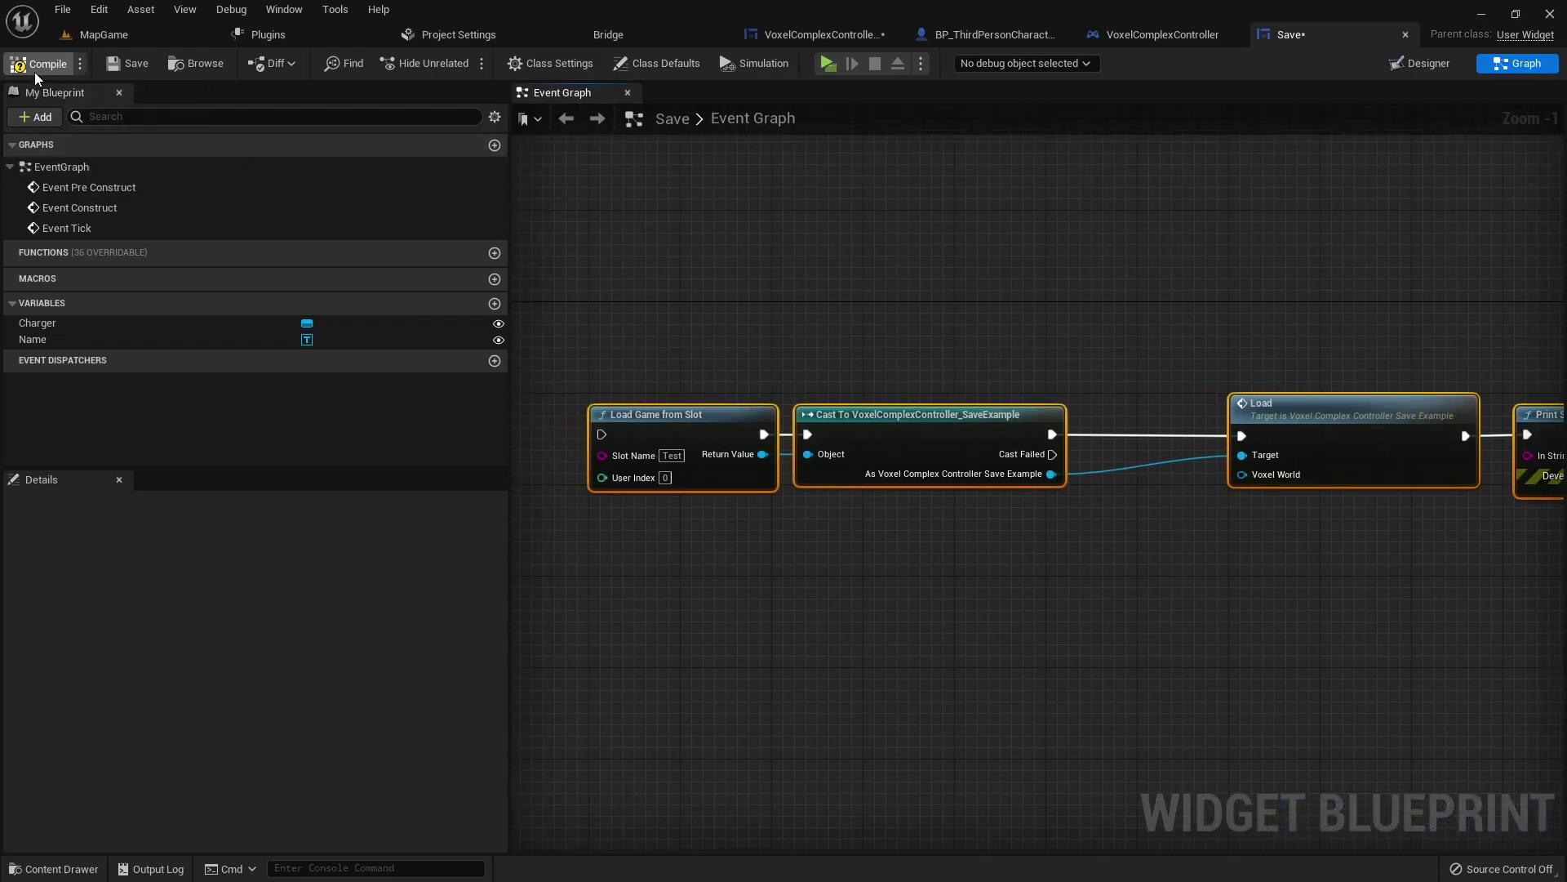
pyautogui.click(847, 37)
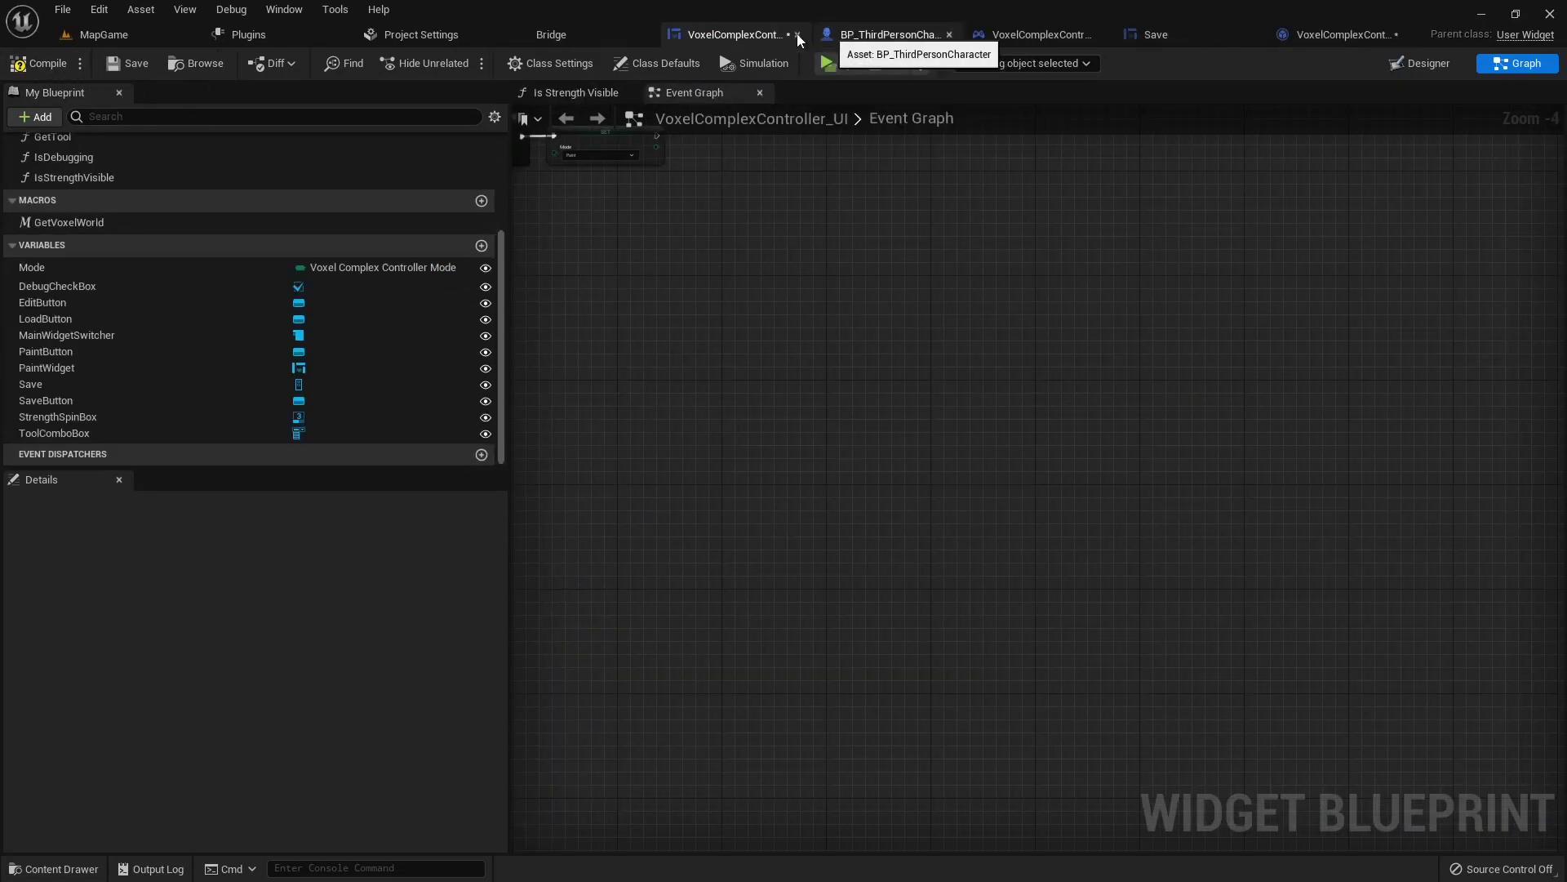
# Step: Shift Create Save Widget and its neighbours right and place the Save variable above it
pyautogui.moveTo(905, 342); pyautogui.dragTo(795, 559, button='right')
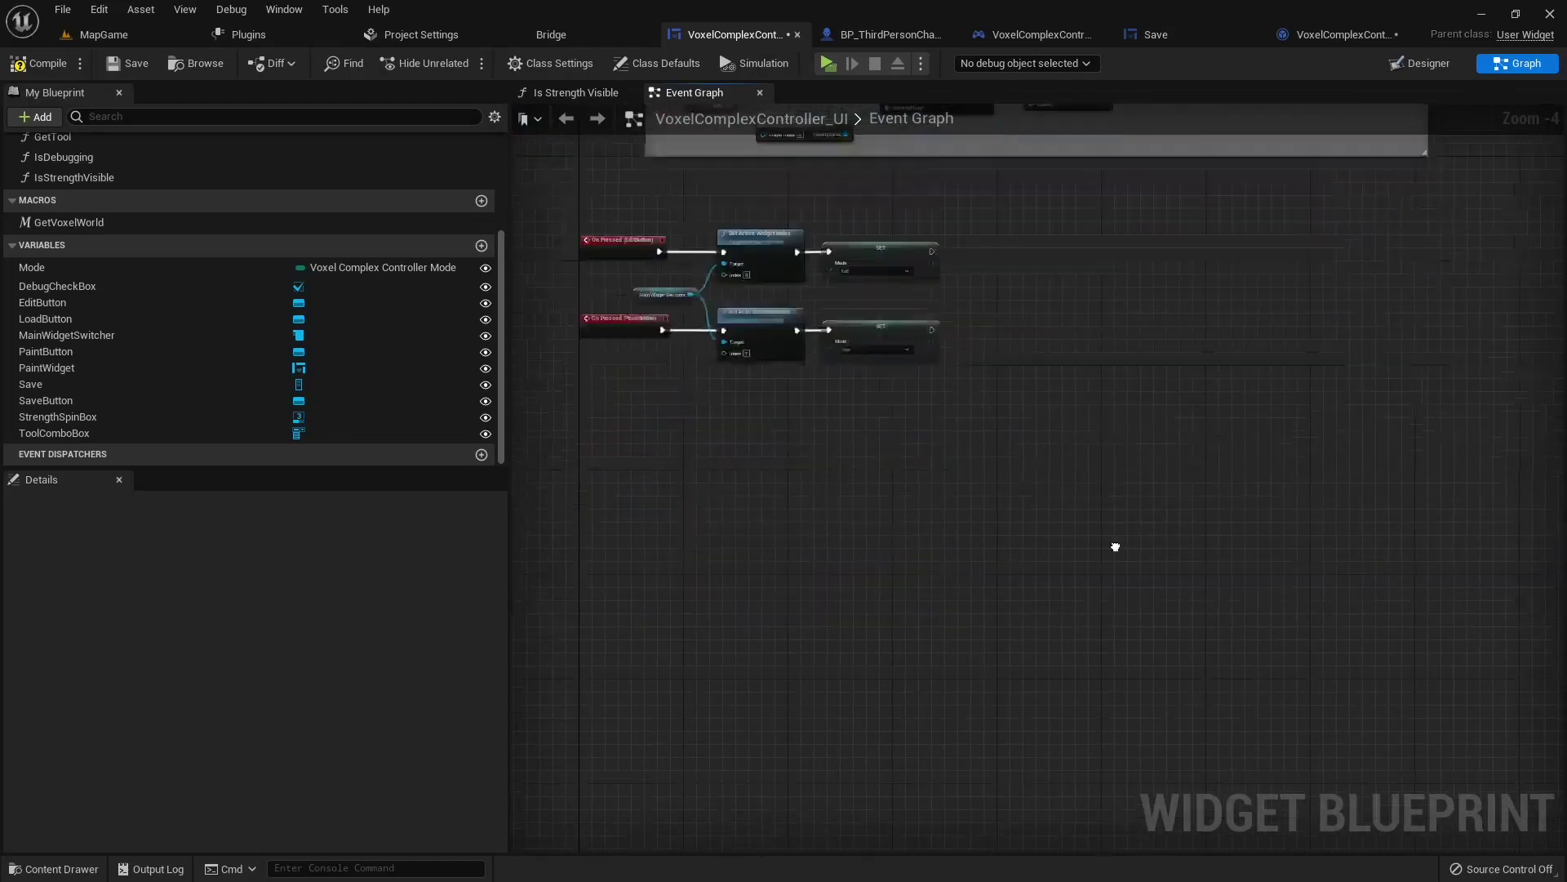
pyautogui.scroll(2, 948, 658)
pyautogui.scroll(2, 872, 509)
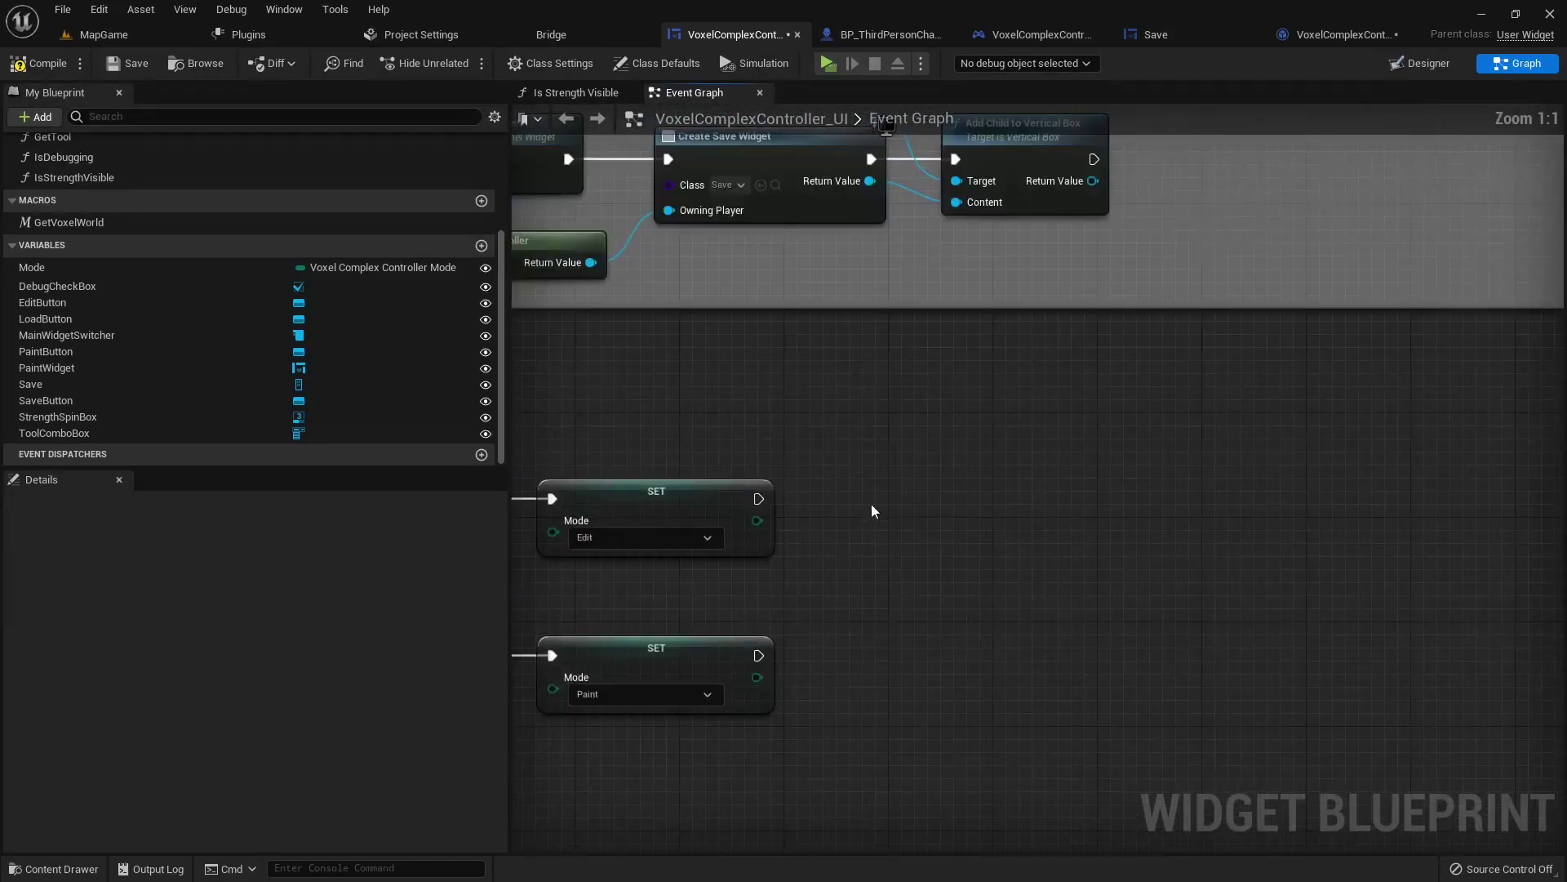
pyautogui.scroll(-1, 774, 334)
pyautogui.scroll(1, 950, 486)
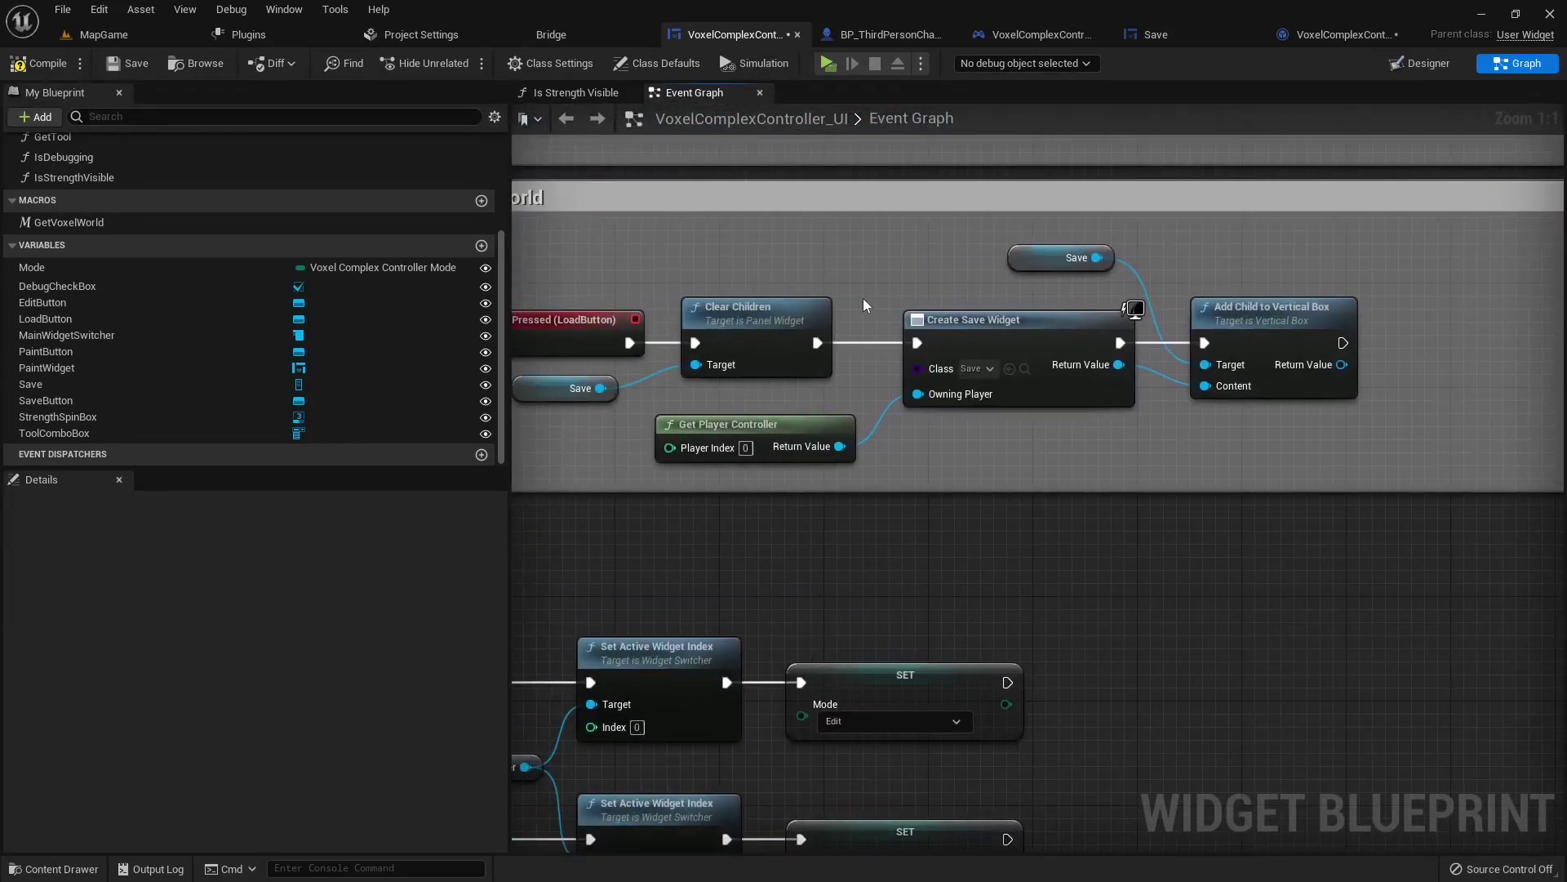
pyautogui.moveTo(839, 309); pyautogui.dragTo(1242, 487)
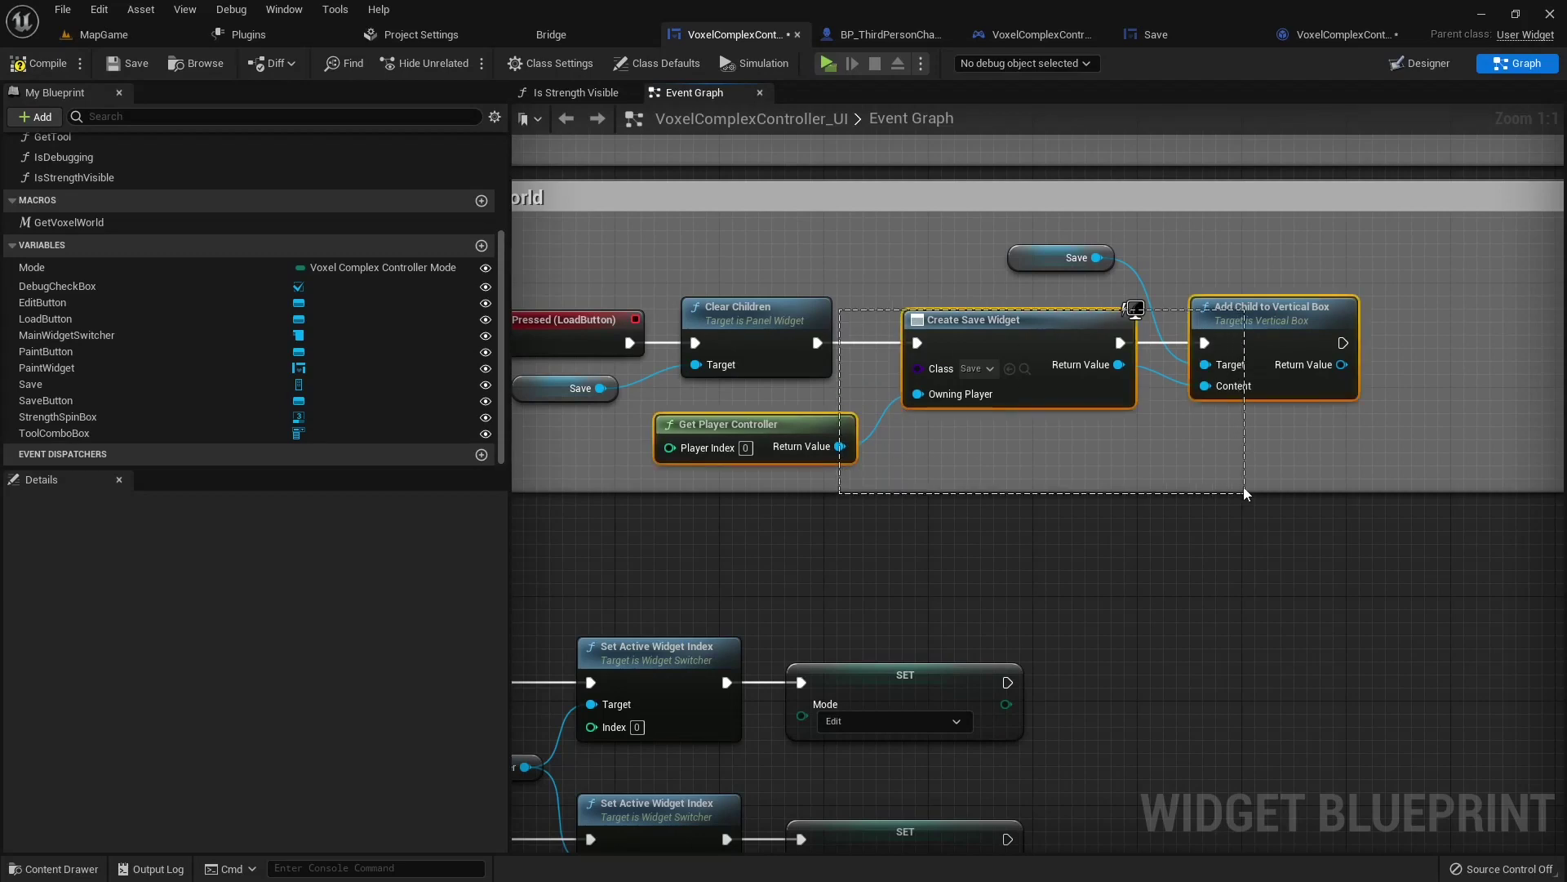
pyautogui.moveTo(1064, 329)
pyautogui.mouseDown()
pyautogui.moveTo(1286, 317)
pyautogui.moveTo(1391, 330)
pyautogui.mouseUp()
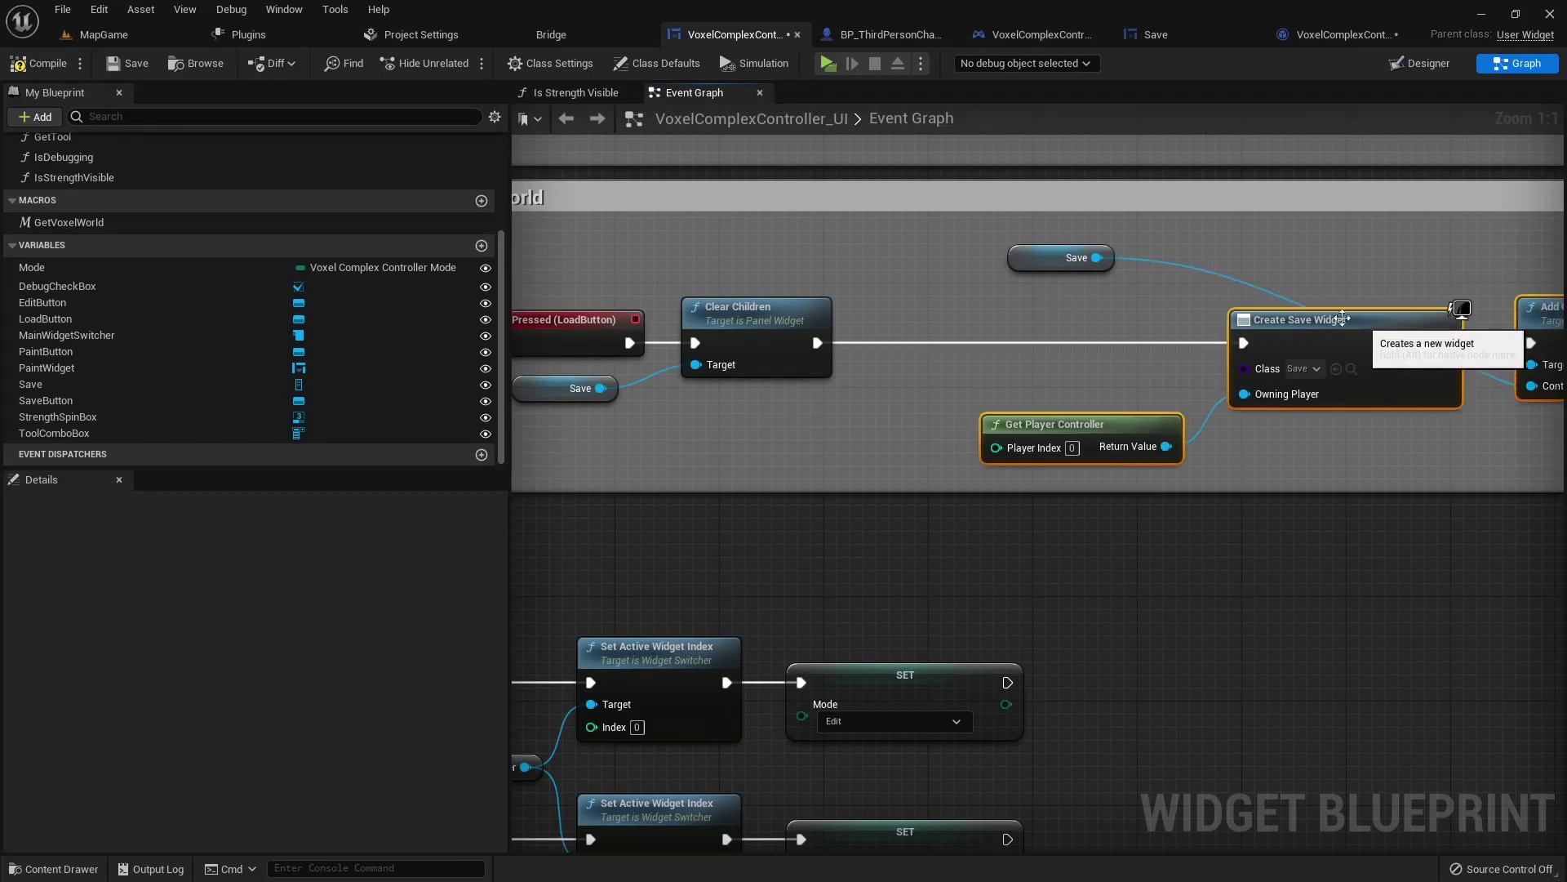
pyautogui.moveTo(1041, 264)
pyautogui.mouseDown()
pyautogui.moveTo(1263, 394)
pyautogui.moveTo(1365, 285)
pyautogui.mouseUp()
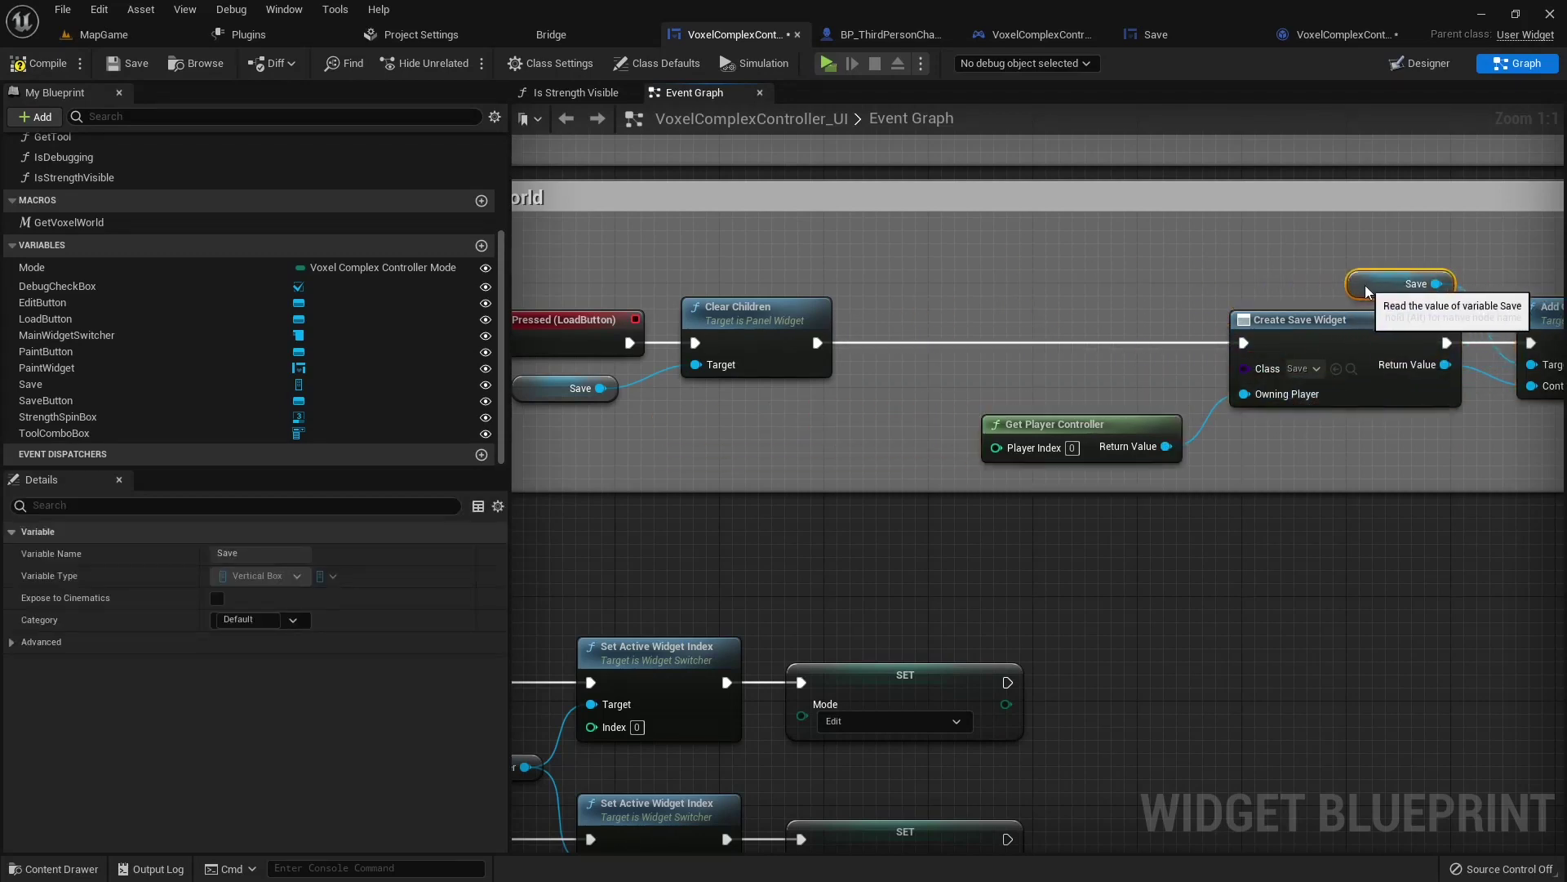
pyautogui.moveTo(1283, 400); pyautogui.dragTo(1167, 419, button='right')
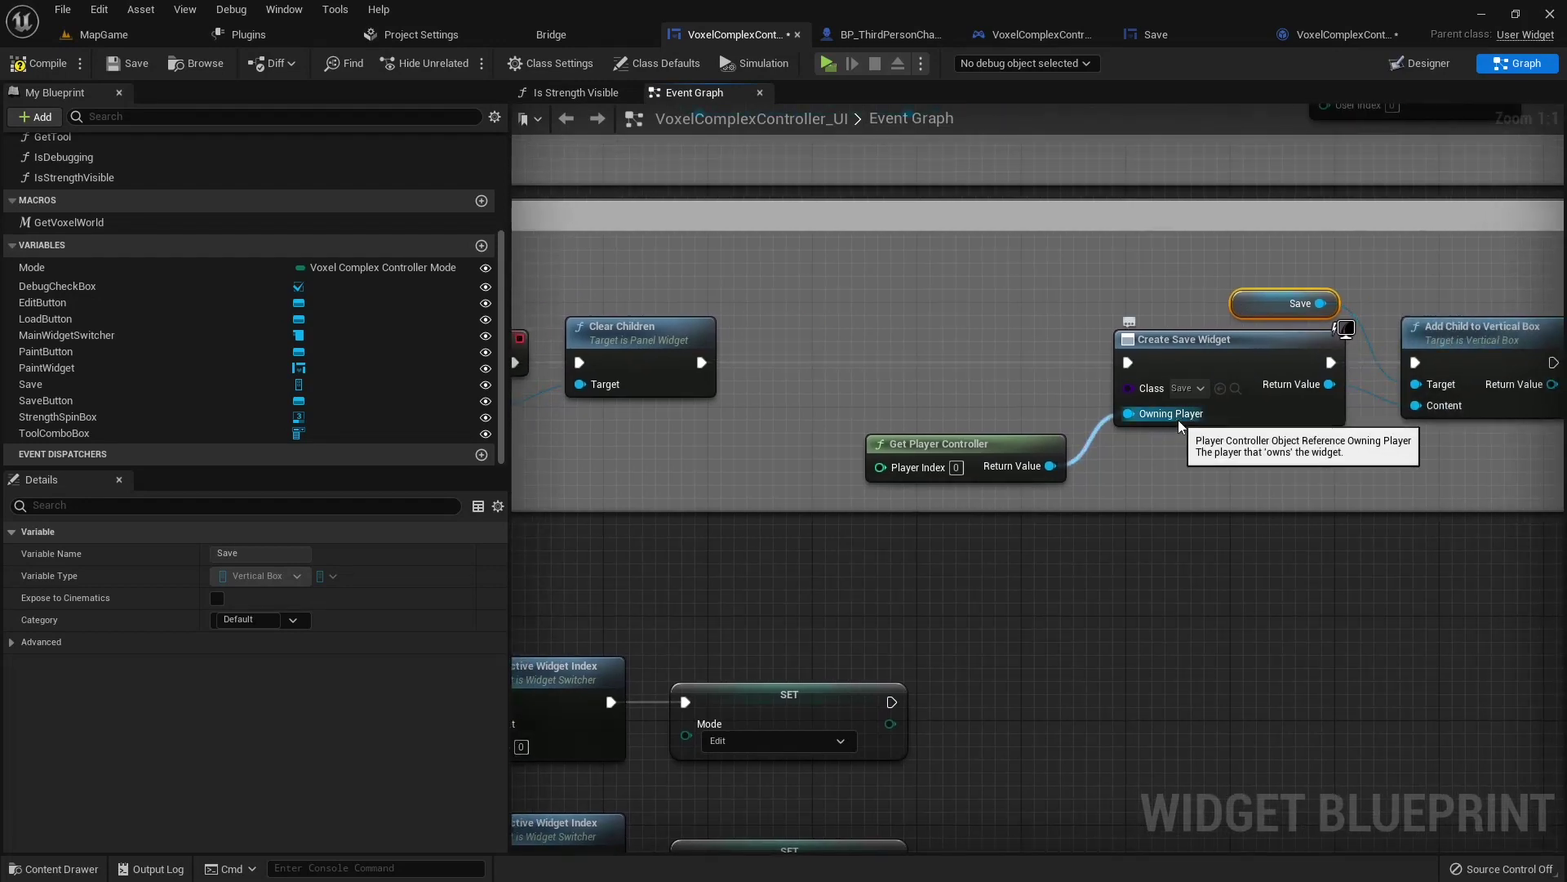
# Step: Reselect Create Save Widget and Add Child and bring Clear Children back into view
pyautogui.moveTo(1476, 350); pyautogui.dragTo(1276, 351, button='right')
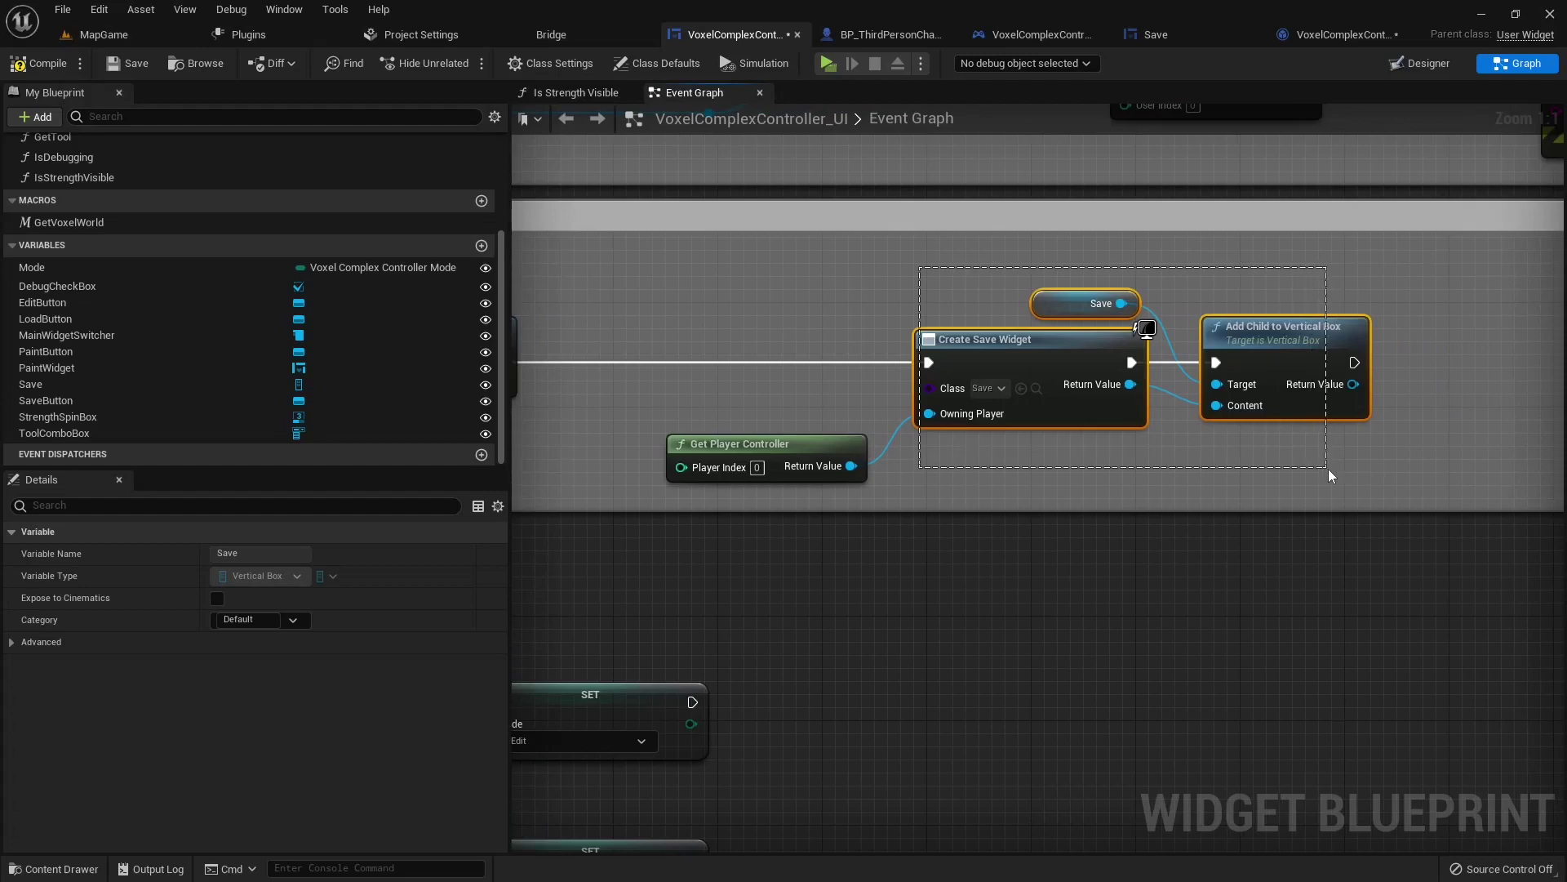
pyautogui.moveTo(1329, 468); pyautogui.dragTo(1013, 322)
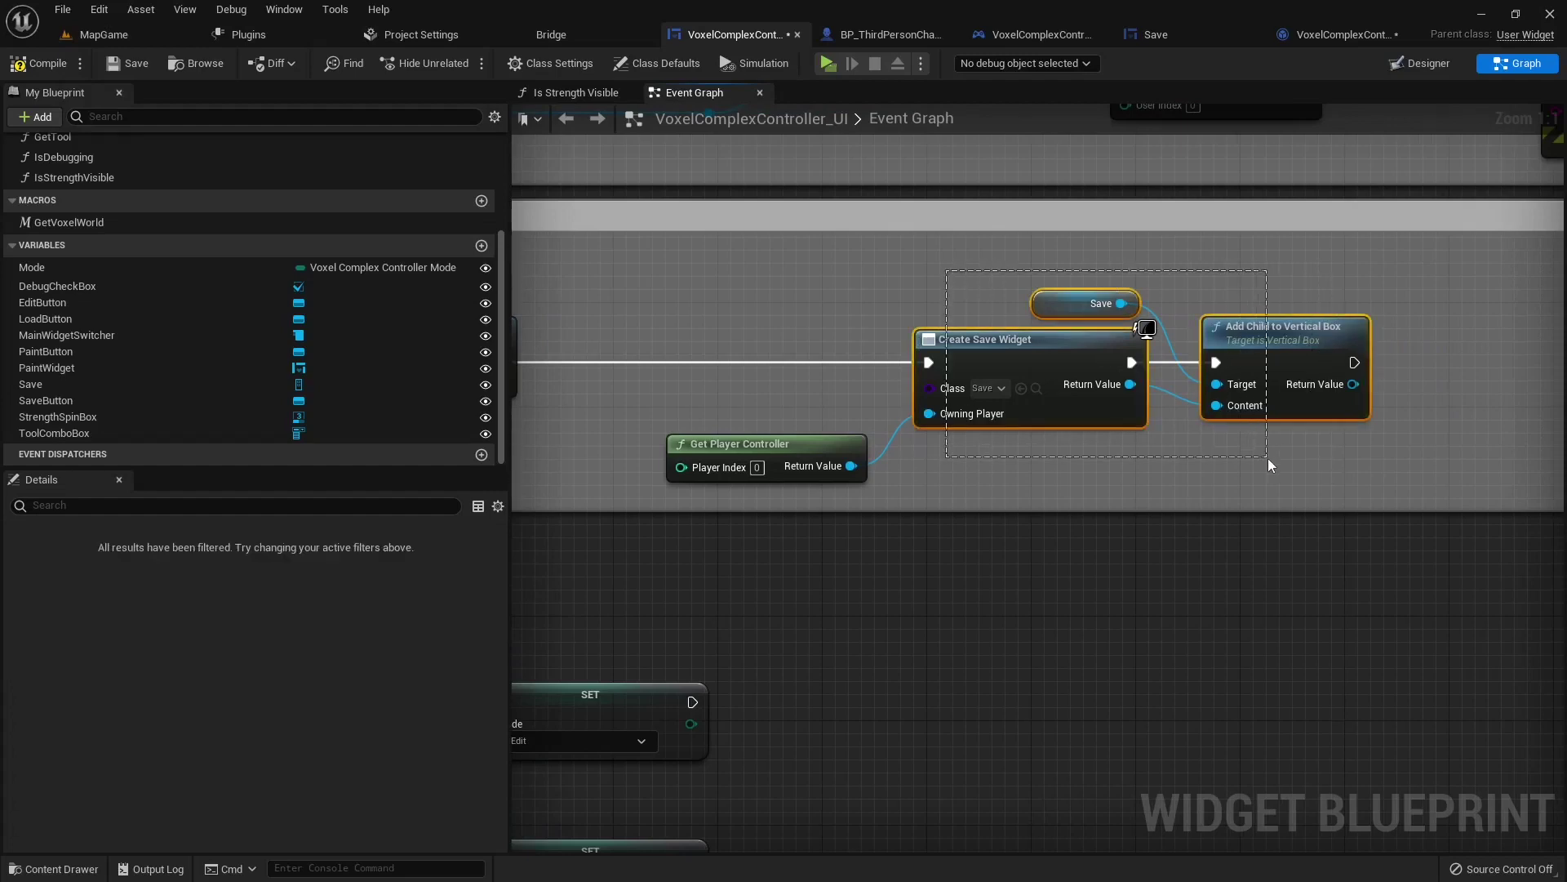
pyautogui.moveTo(1243, 452); pyautogui.dragTo(1267, 457)
pyautogui.moveTo(719, 392)
pyautogui.mouseDown(button='right')
pyautogui.moveTo(952, 392)
pyautogui.moveTo(901, 372)
pyautogui.mouseUp(button='right')
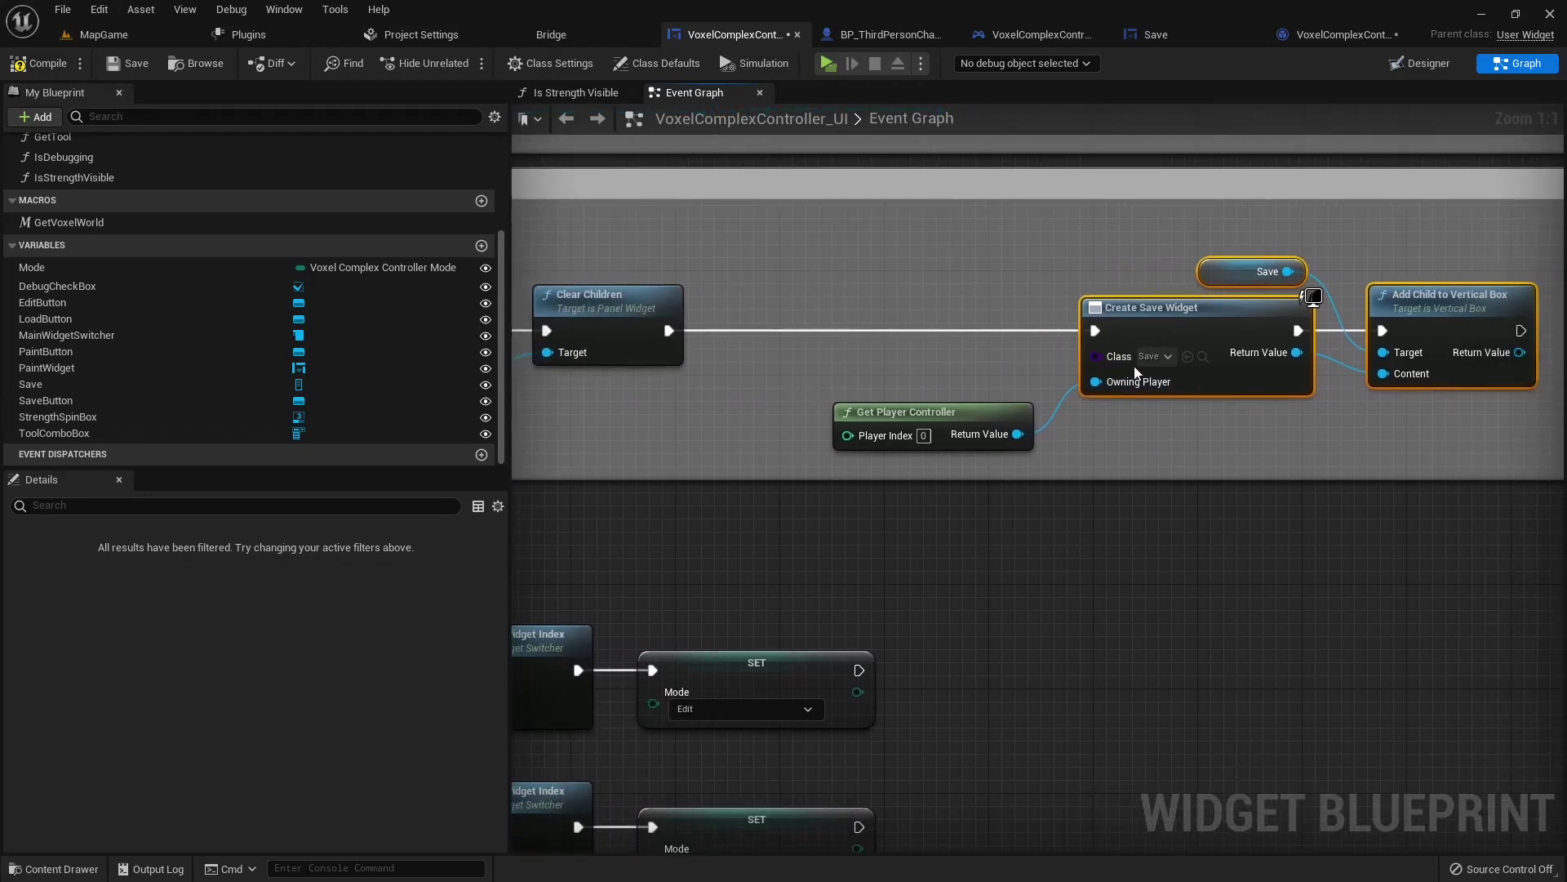
# Step: Create a String variable named Save in the Save widget blueprint
pyautogui.click(1175, 34)
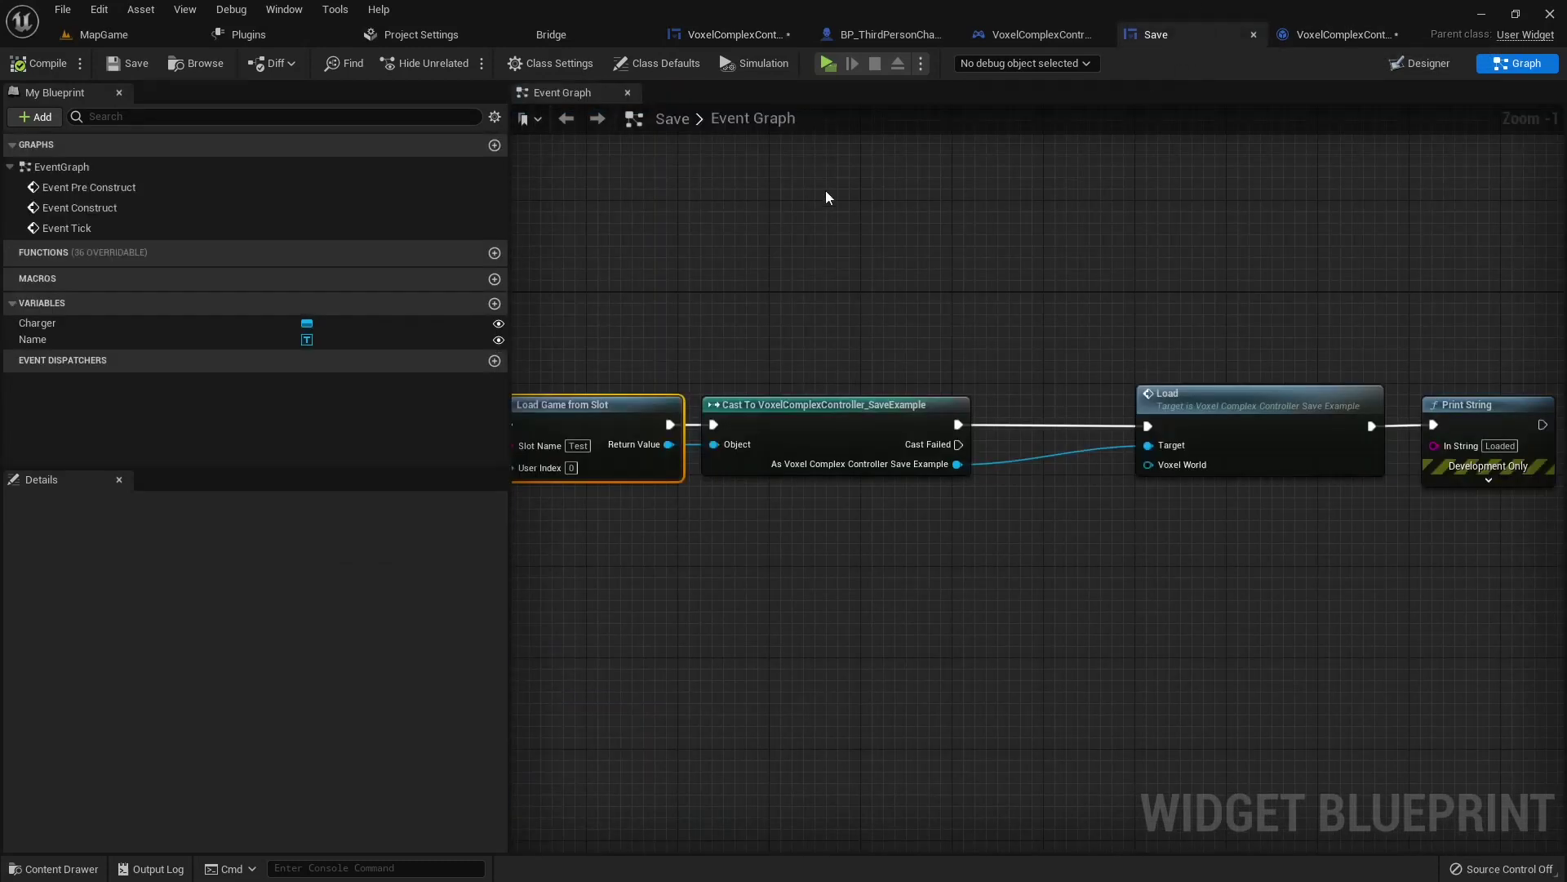
pyautogui.moveTo(589, 170); pyautogui.dragTo(846, 235, button='right')
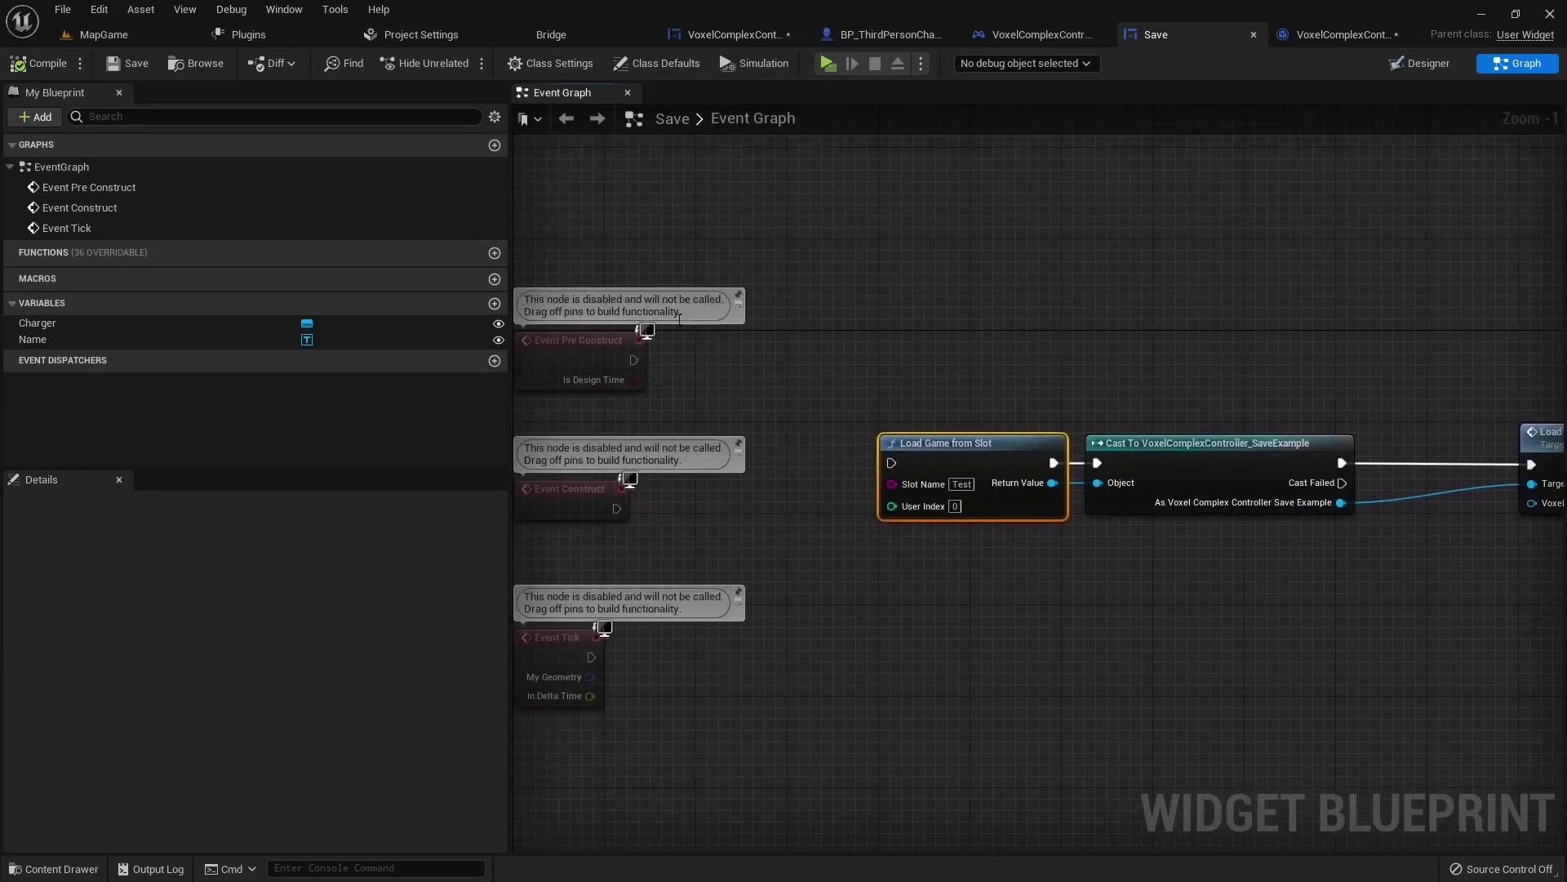
pyautogui.click(495, 304)
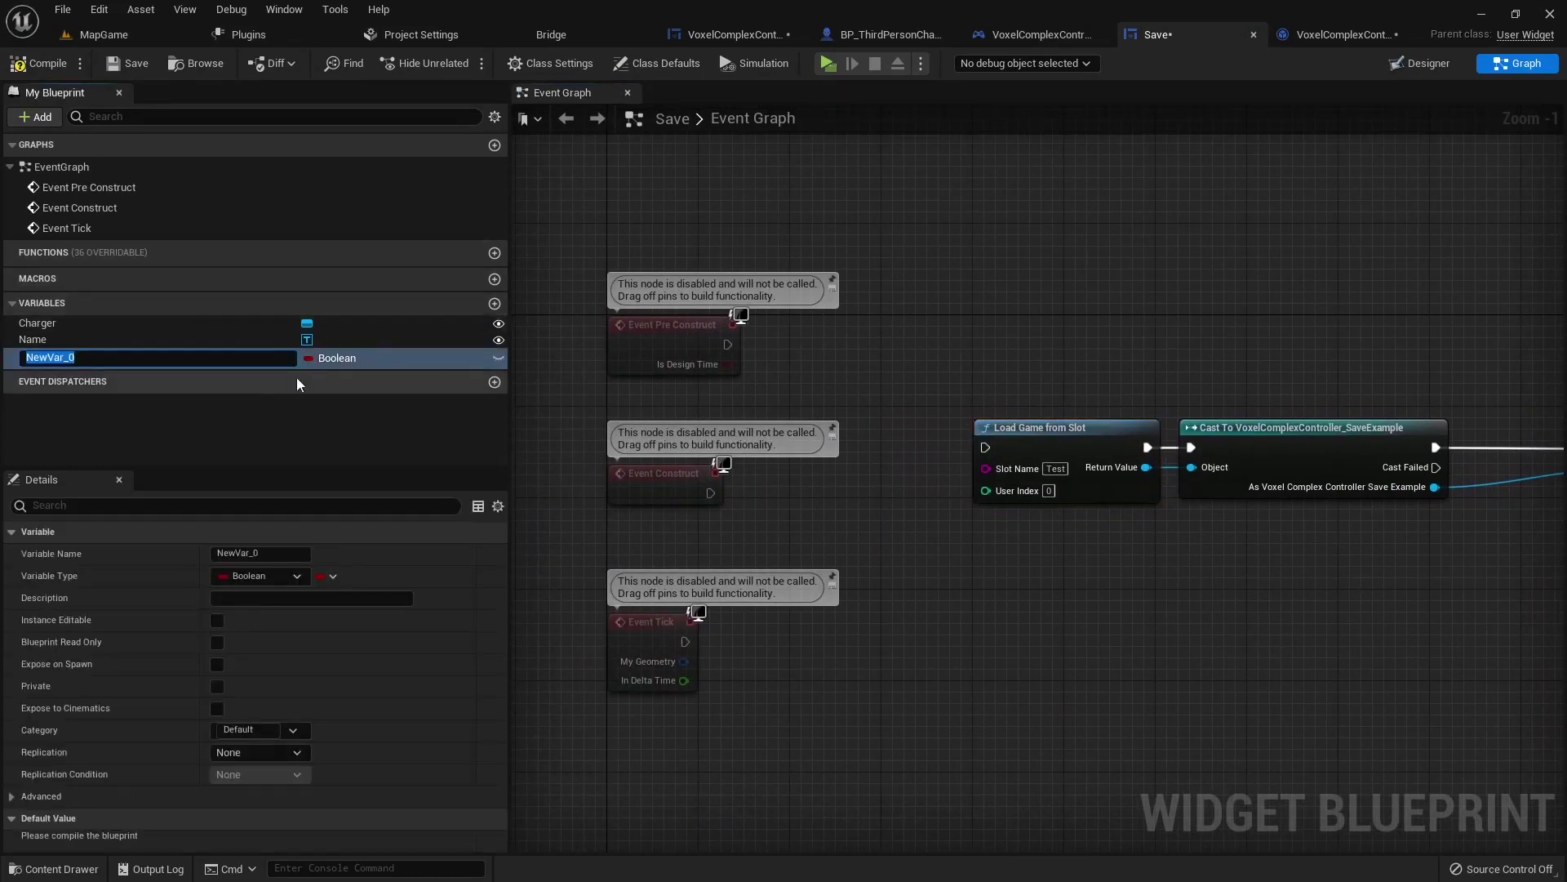
pyautogui.write('Save')
pyautogui.press('Return')
pyautogui.click(338, 359)
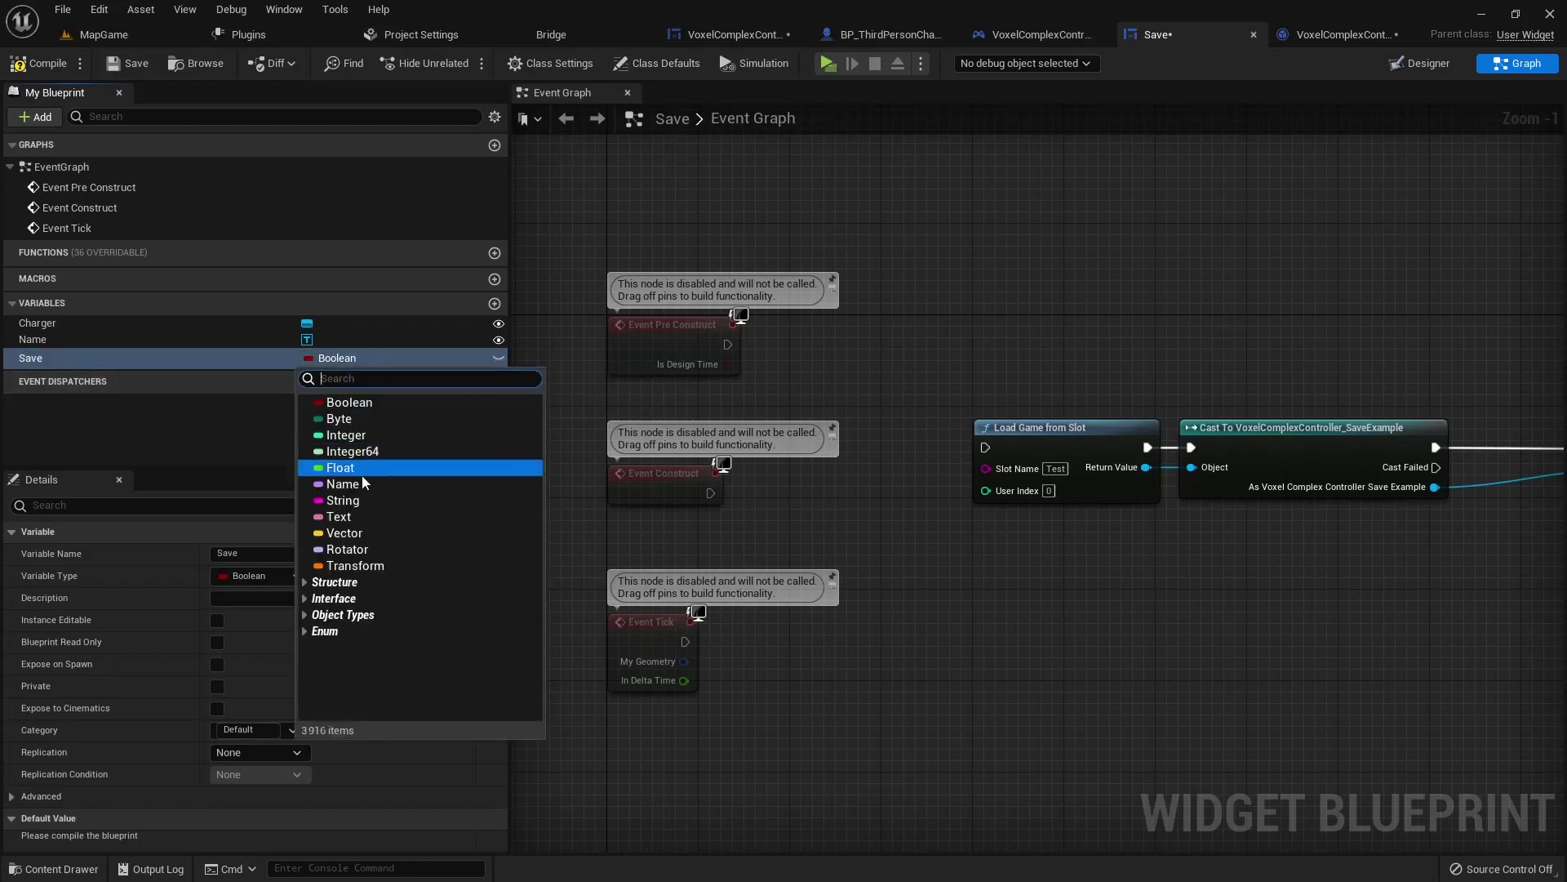
pyautogui.click(362, 501)
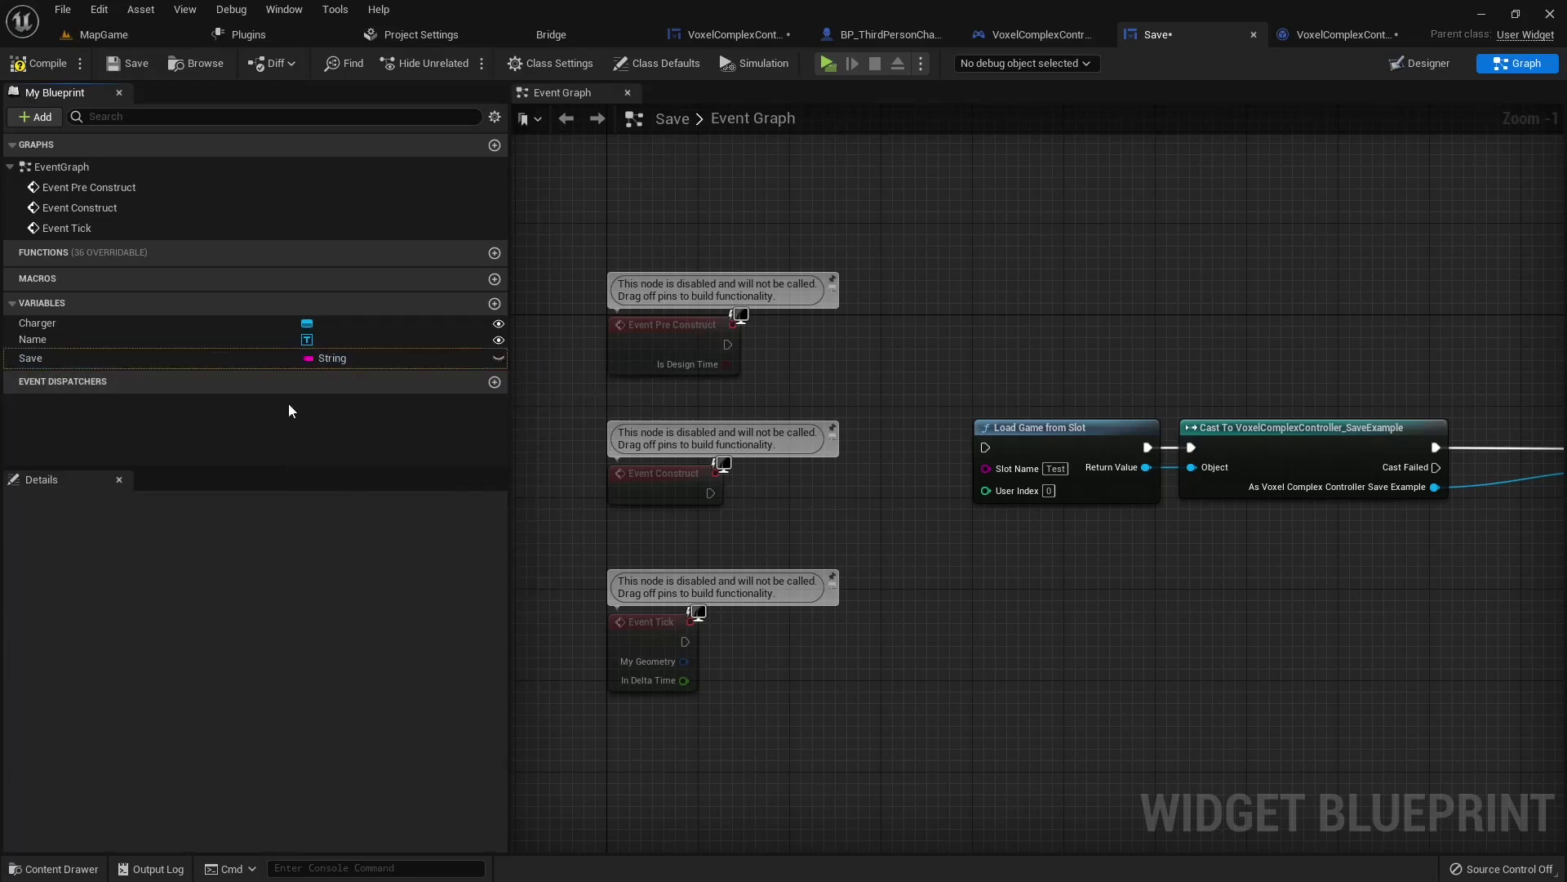
# Step: Make Save instance editable and exposed on spawn, compile, and feed a getter into Slot Name
pyautogui.click(217, 363)
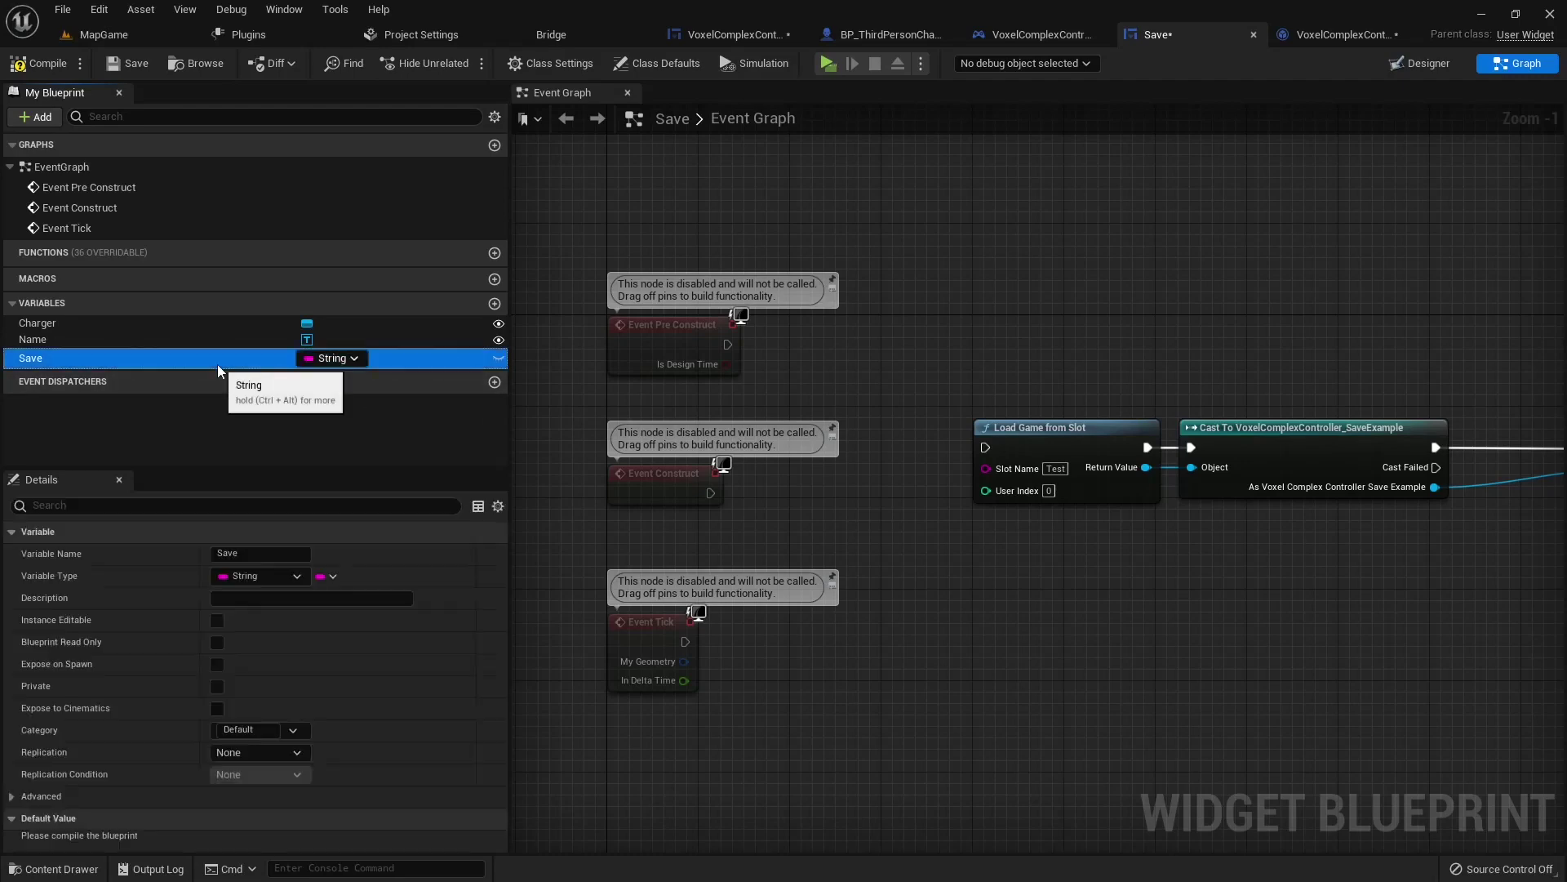
pyautogui.click(217, 620)
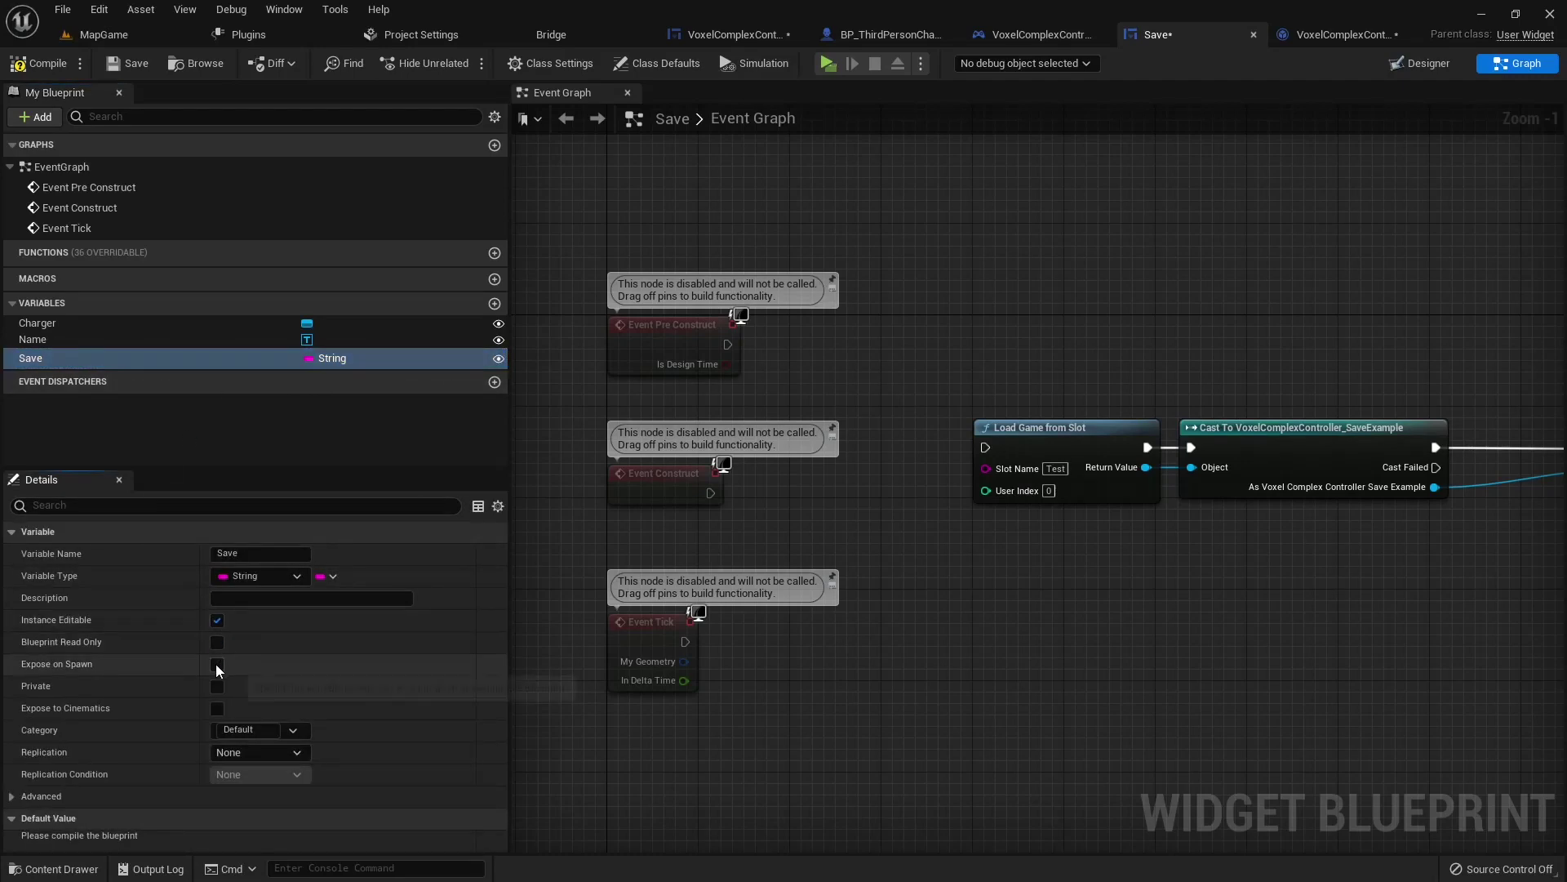
pyautogui.click(216, 663)
pyautogui.click(36, 71)
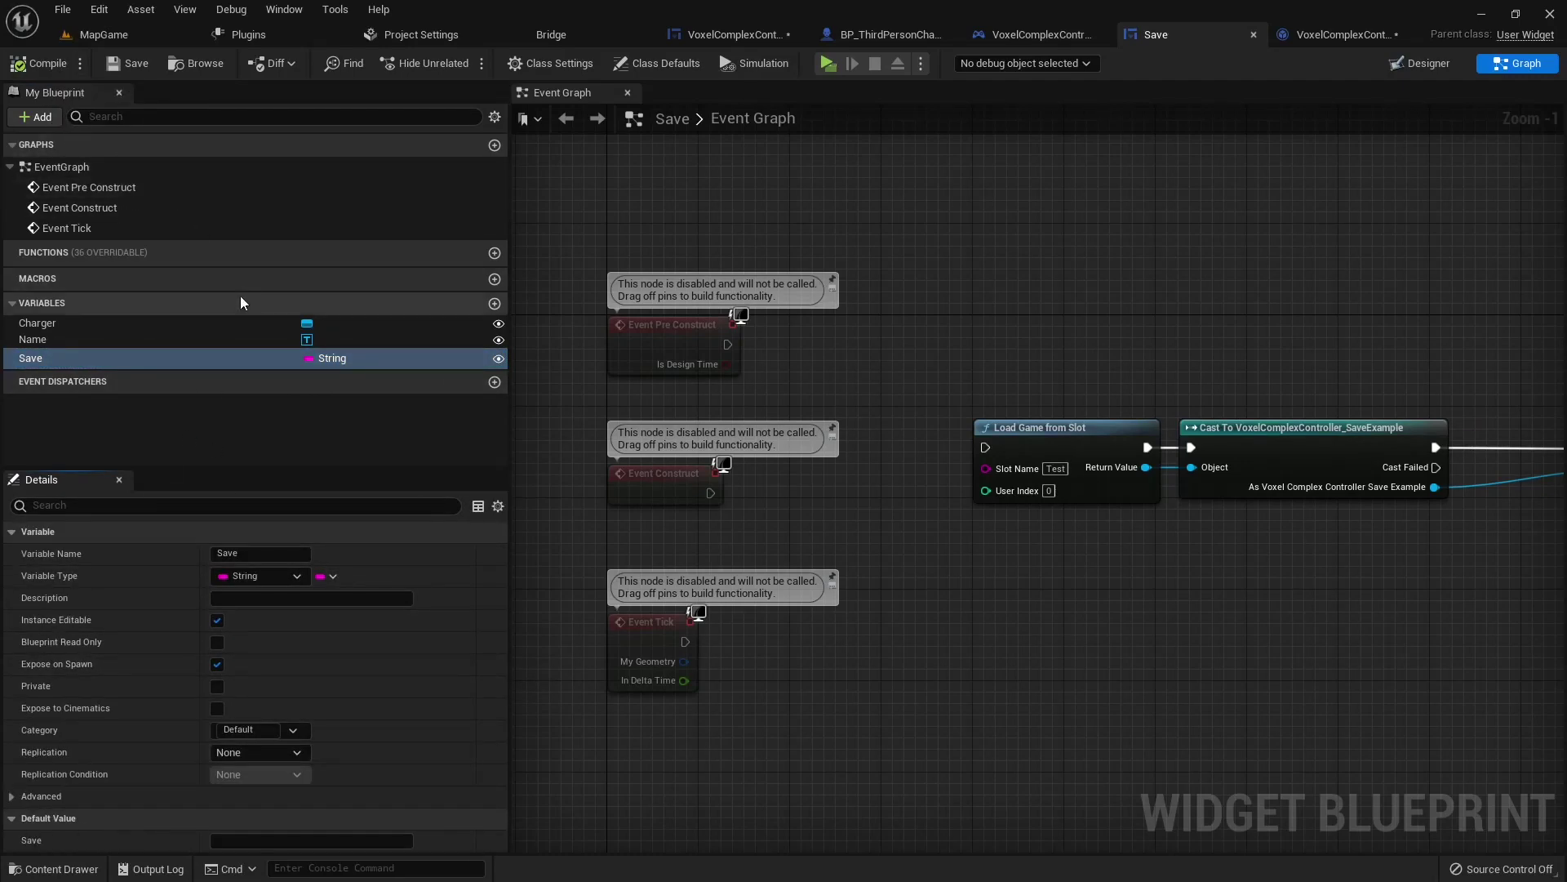
pyautogui.moveTo(156, 355)
pyautogui.mouseDown()
pyautogui.moveTo(1017, 513)
pyautogui.moveTo(988, 477)
pyautogui.mouseUp()
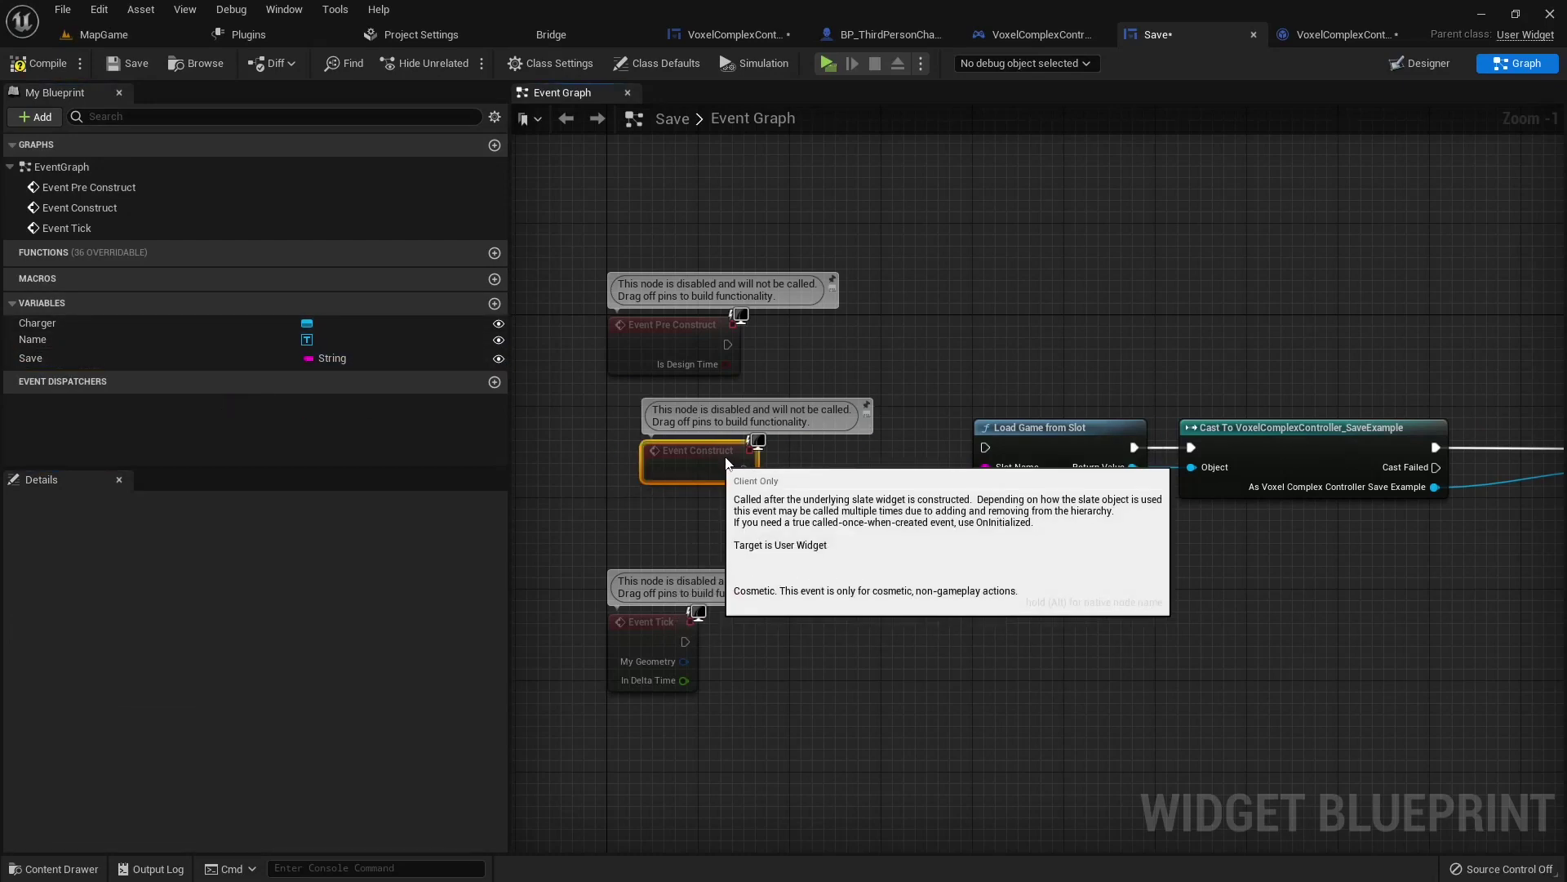
pyautogui.moveTo(674, 485)
pyautogui.mouseDown()
pyautogui.moveTo(651, 453)
pyautogui.moveTo(674, 452)
pyautogui.mouseUp()
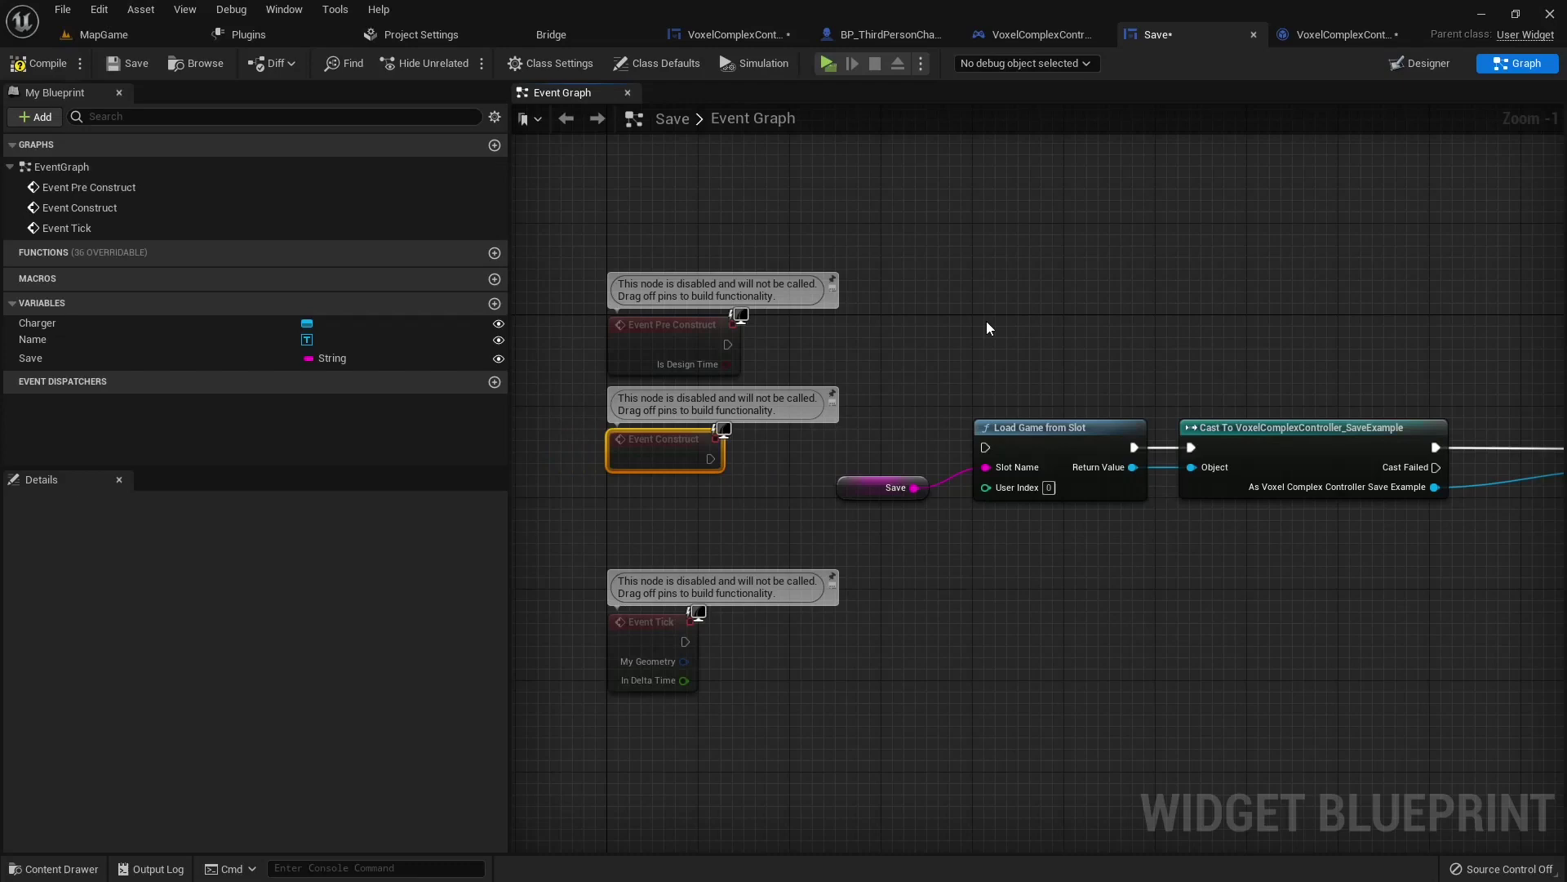
# Step: Add On Clicked (Charger) before Load Game from Slot, then compile and save
pyautogui.click(1430, 67)
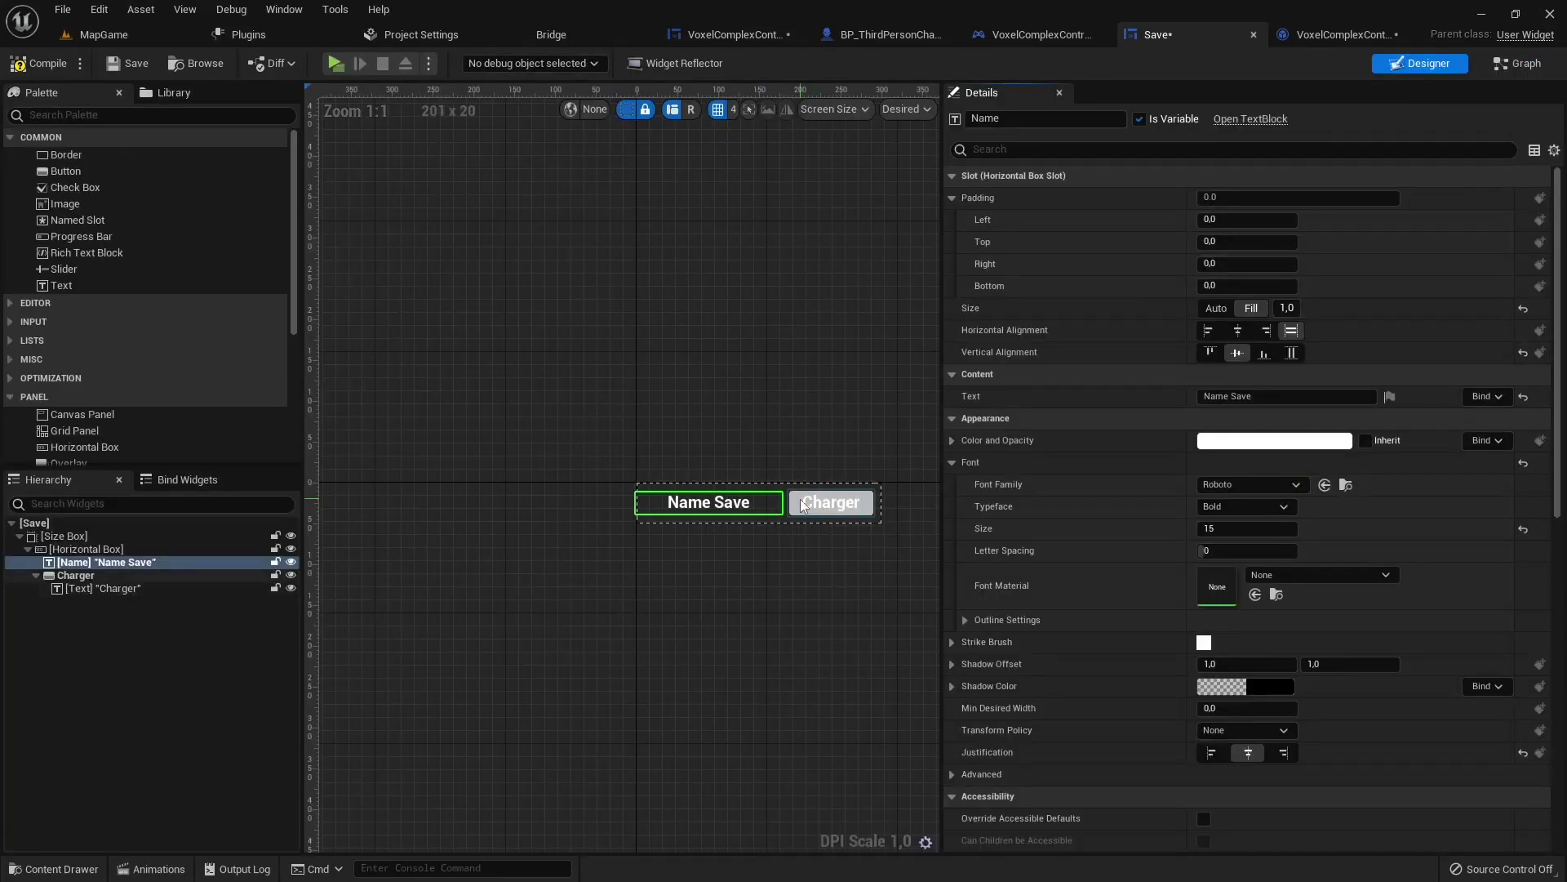
pyautogui.click(802, 505)
pyautogui.scroll(-5, 1026, 498)
pyautogui.scroll(-5, 1026, 498)
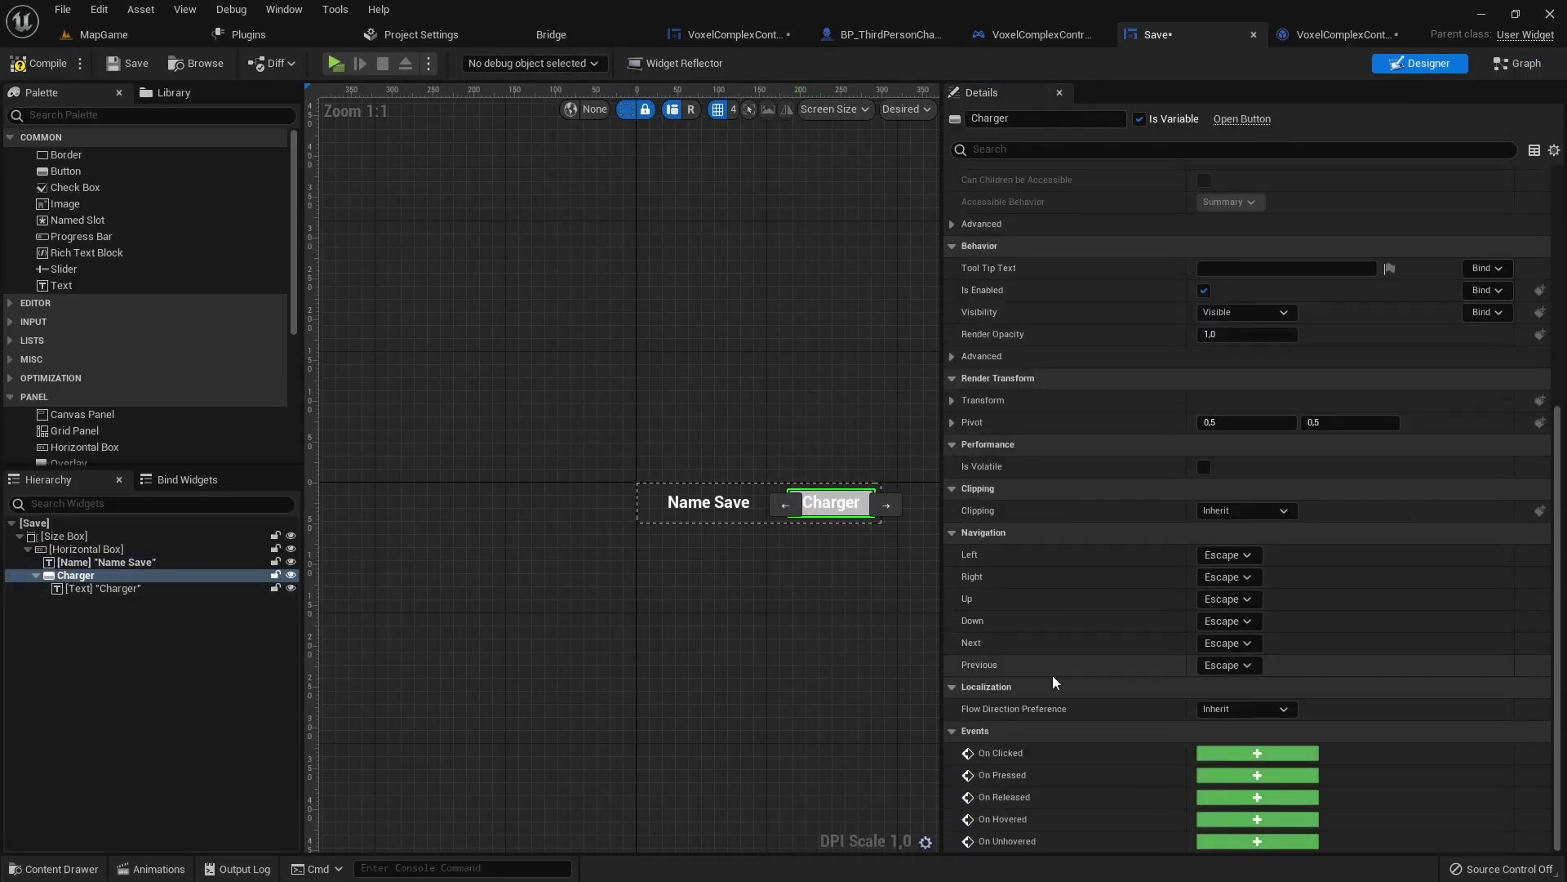
pyautogui.click(1237, 764)
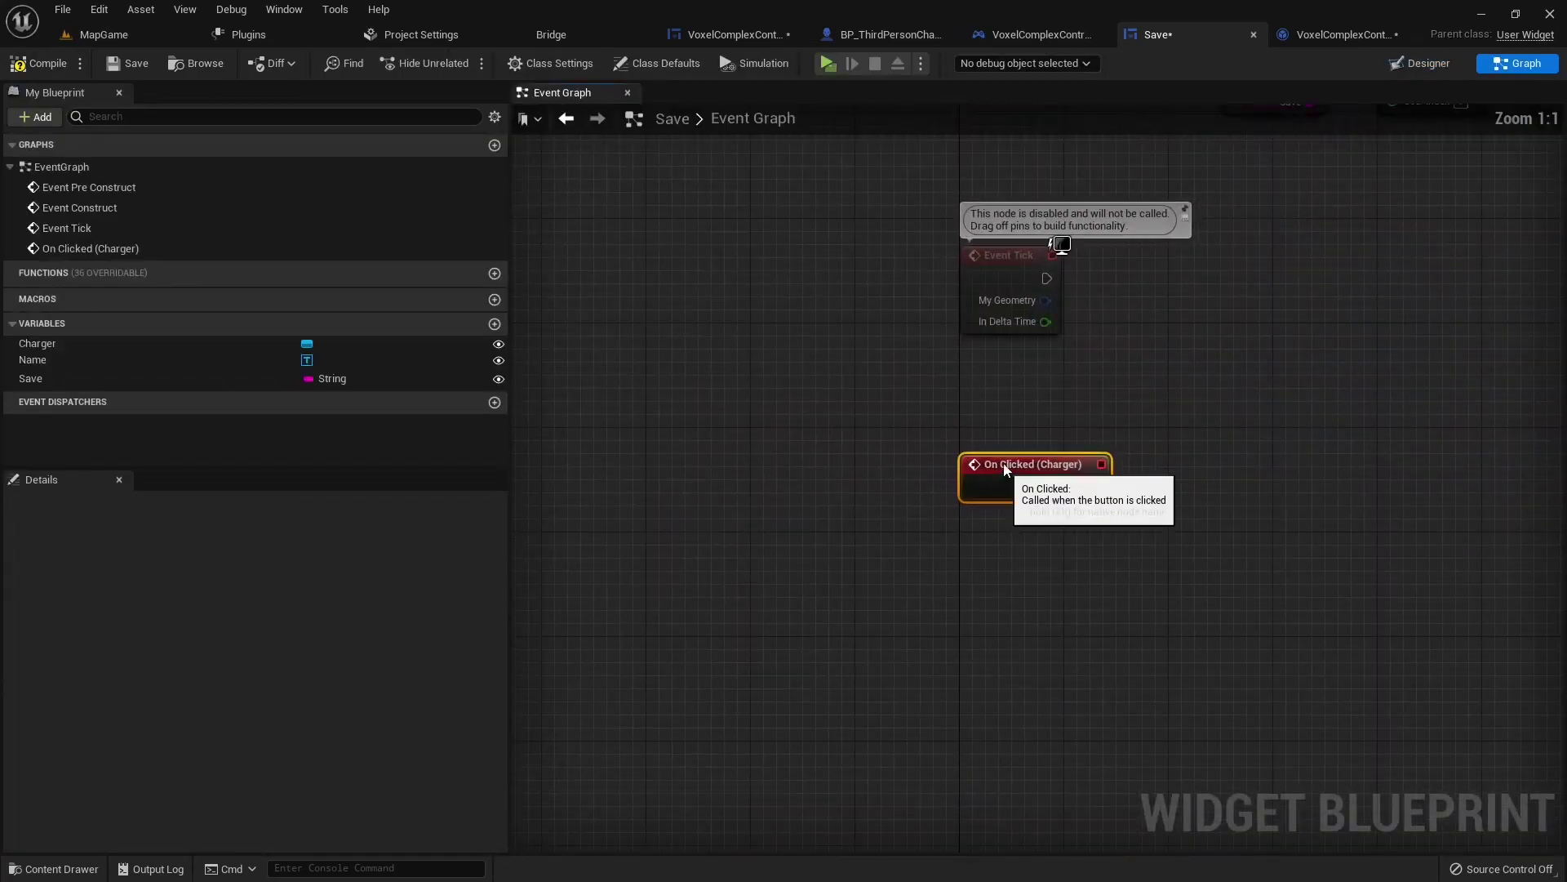
pyautogui.moveTo(840, 394); pyautogui.dragTo(828, 185)
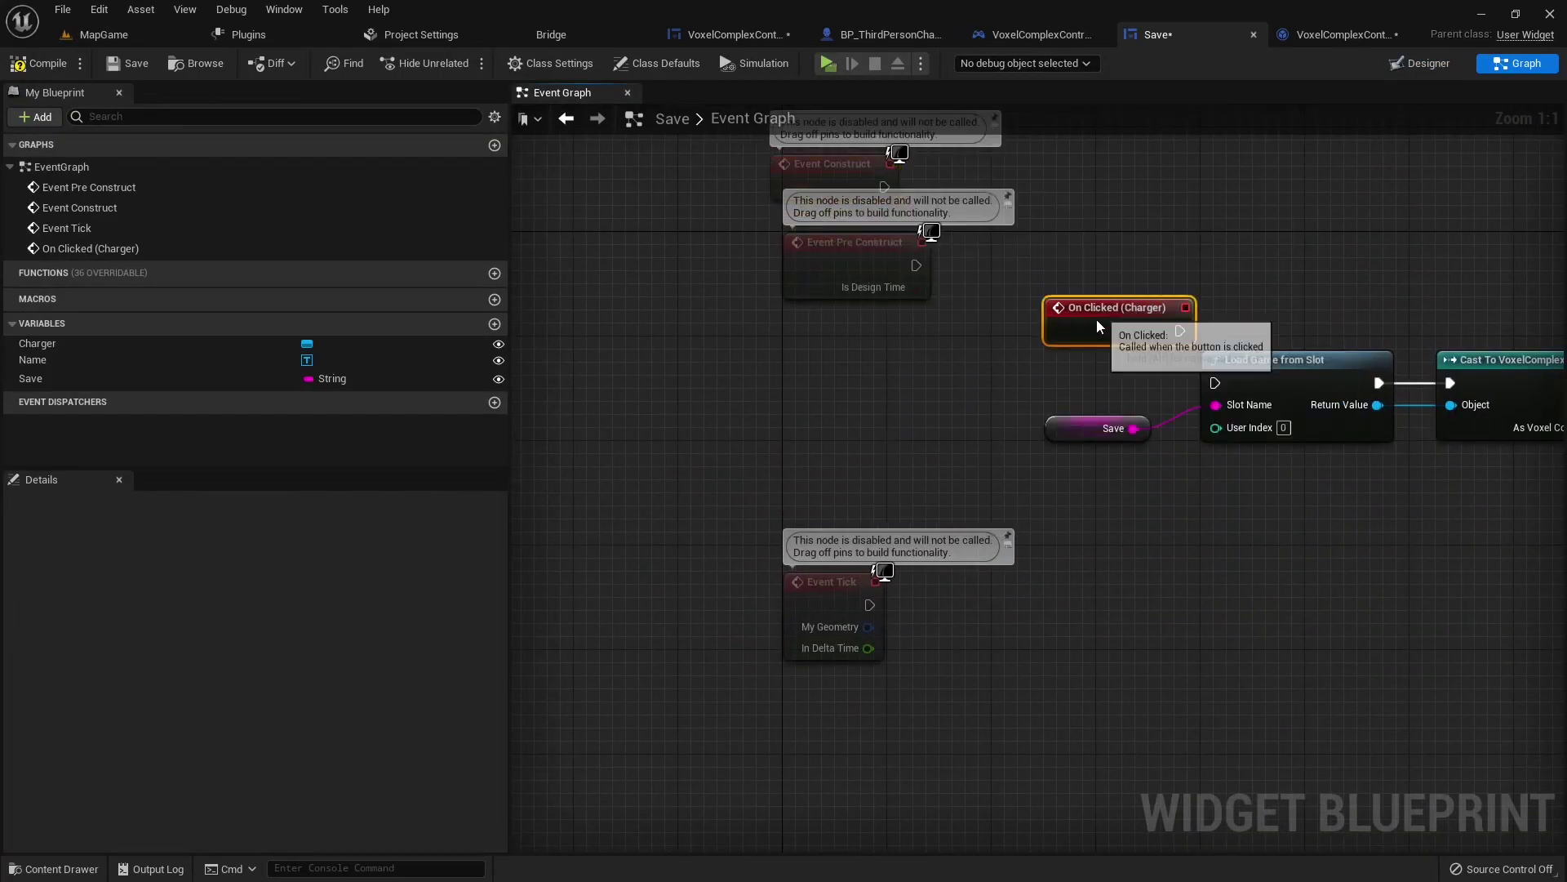
pyautogui.moveTo(841, 478)
pyautogui.mouseDown()
pyautogui.moveTo(1065, 351)
pyautogui.moveTo(1120, 378)
pyautogui.moveTo(1208, 384)
pyautogui.mouseUp()
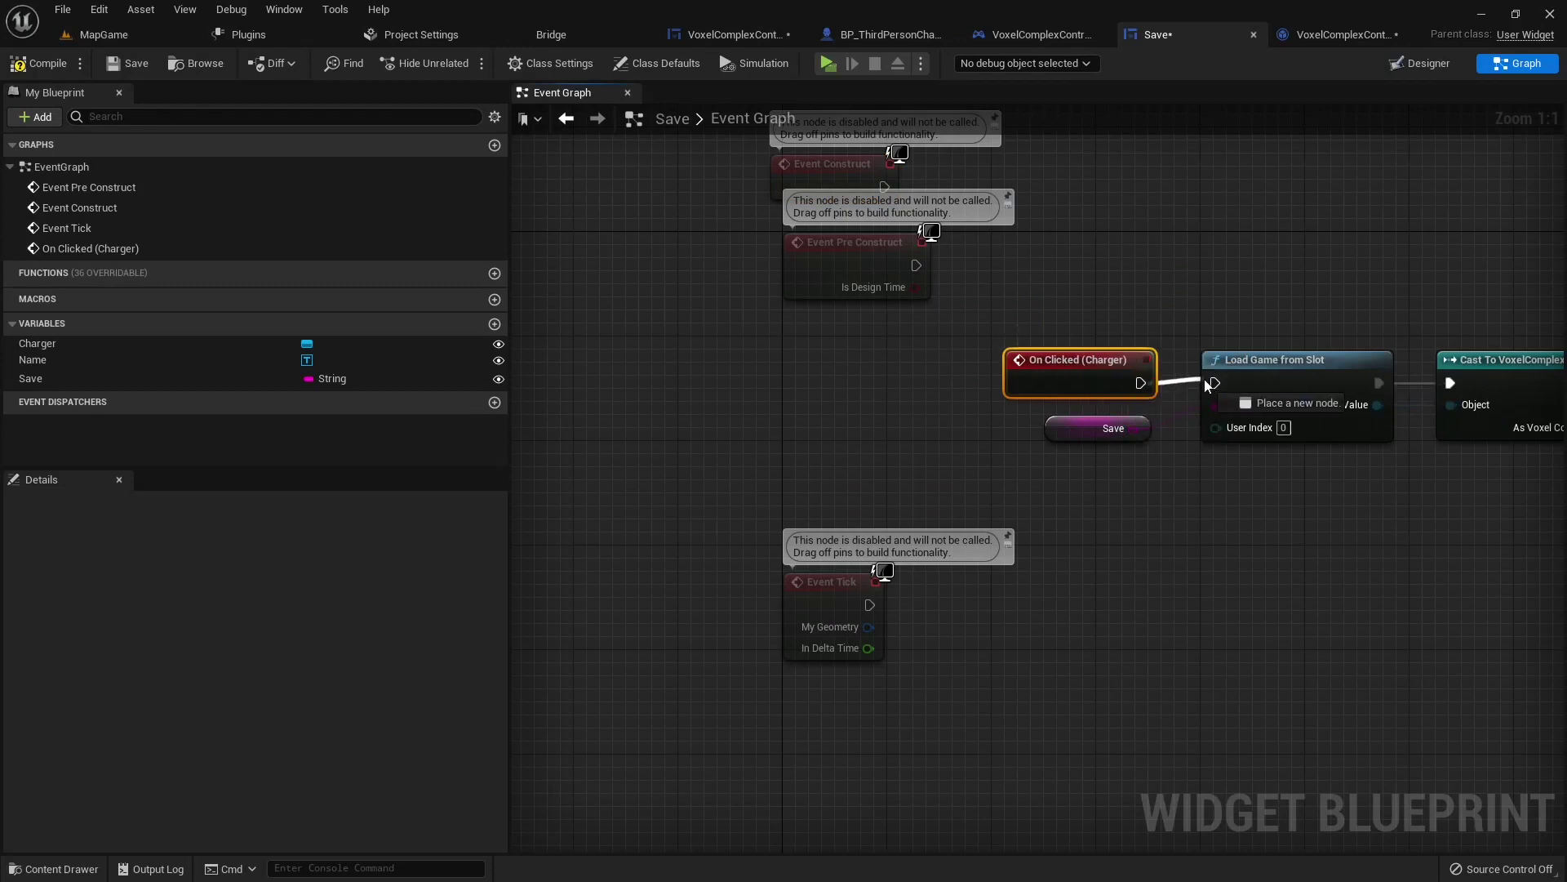
pyautogui.click(44, 65)
pyautogui.click(123, 66)
# Step: Review the load chain from On Clicked (Charger) and the Save getter to the Load node
pyautogui.moveTo(1065, 310); pyautogui.dragTo(732, 254, button='right')
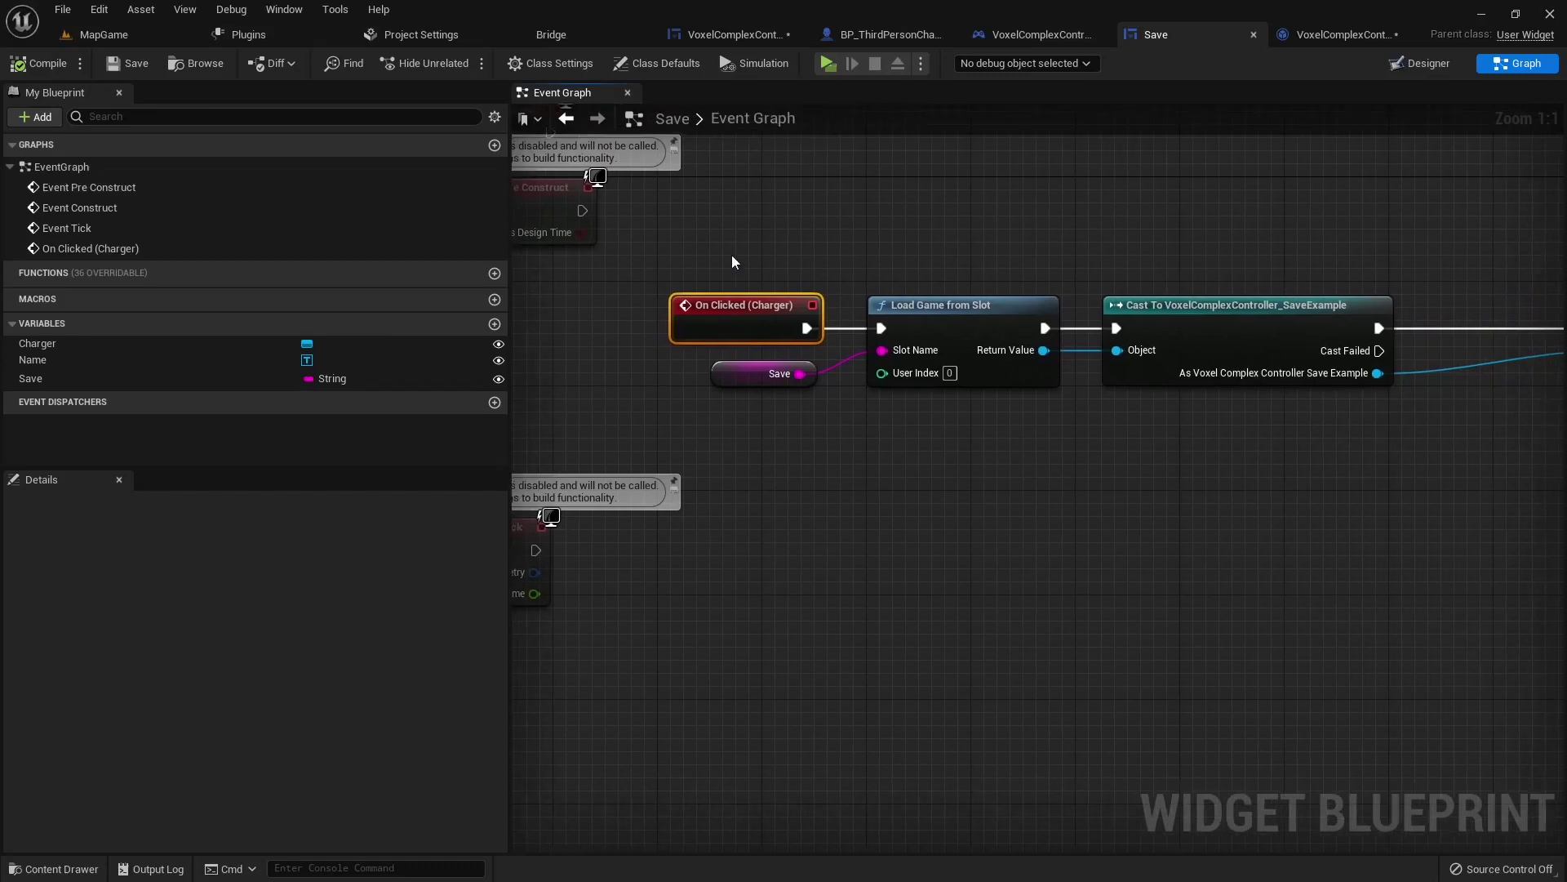
pyautogui.moveTo(786, 245); pyautogui.dragTo(857, 416)
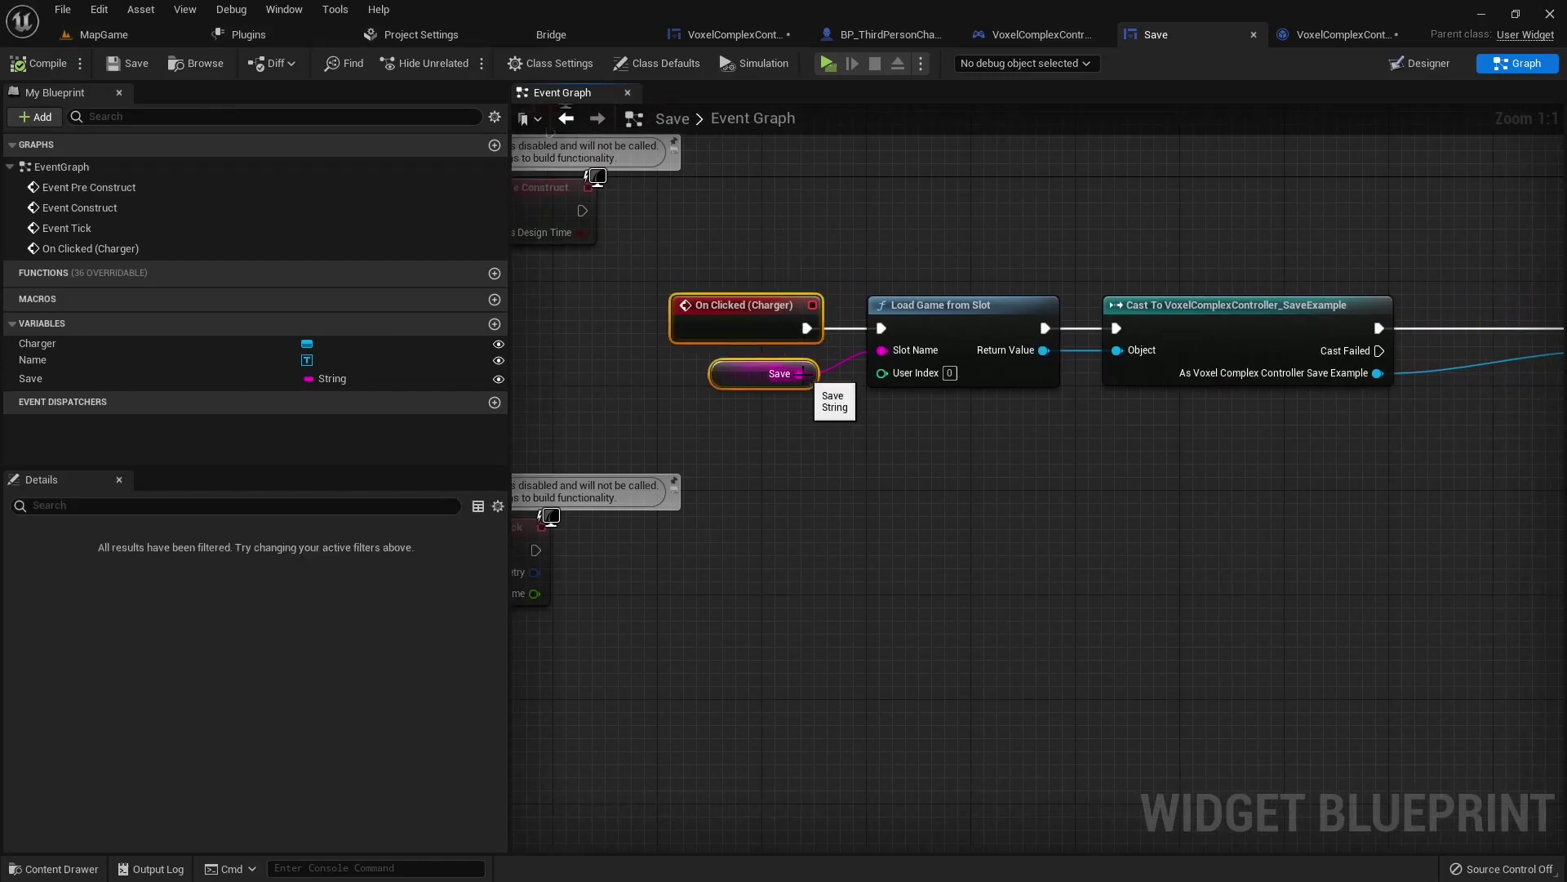
pyautogui.moveTo(939, 233); pyautogui.dragTo(753, 271, button='right')
pyautogui.moveTo(752, 271); pyautogui.dragTo(1549, 549)
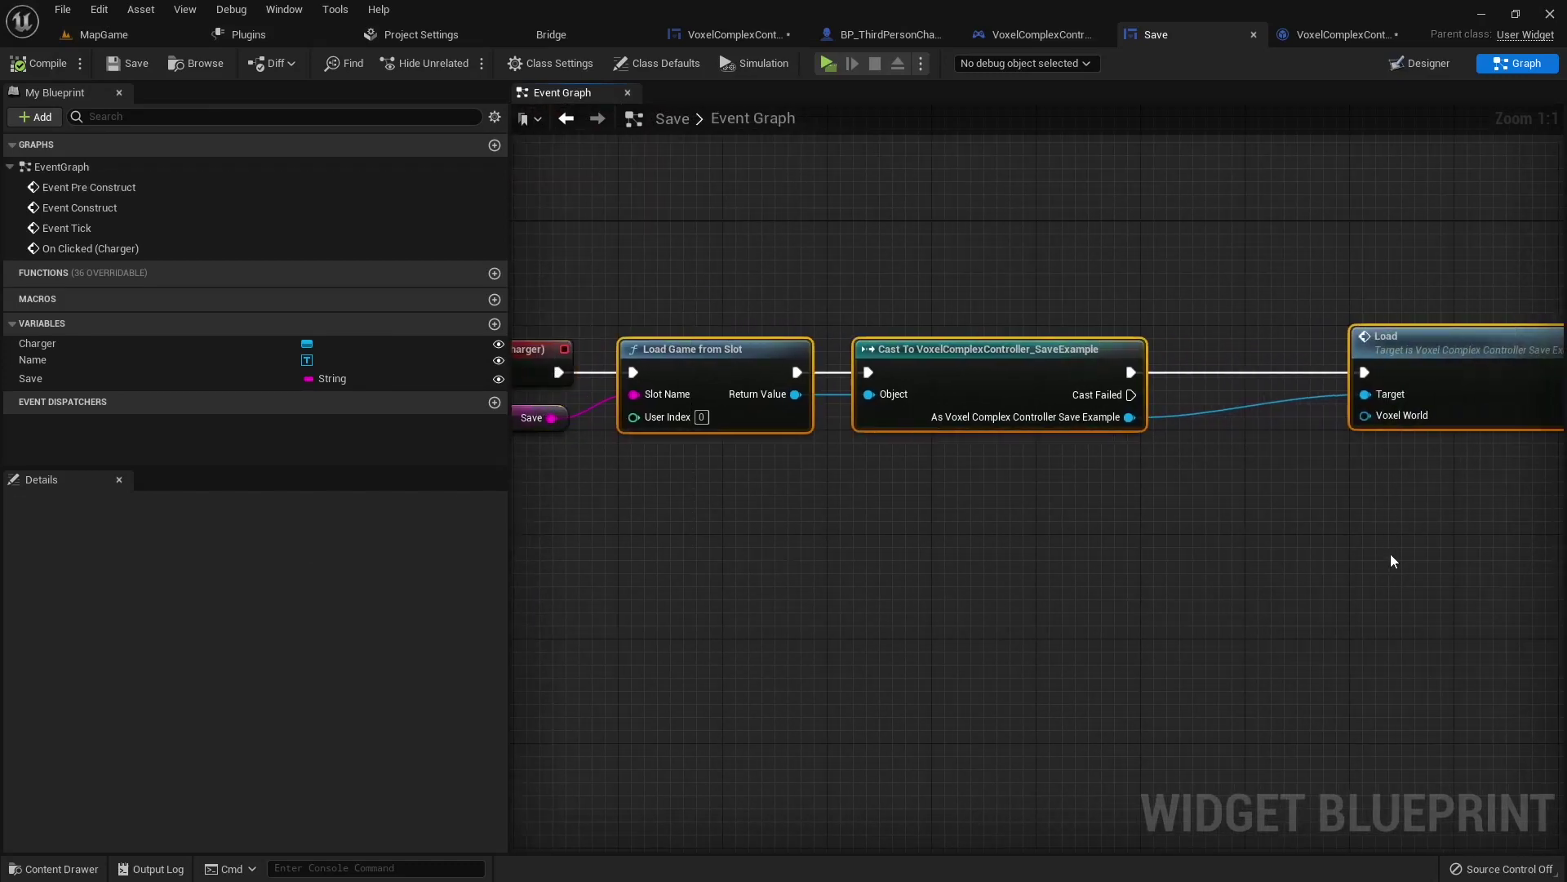
pyautogui.moveTo(1393, 553); pyautogui.dragTo(770, 549, button='right')
pyautogui.moveTo(522, 253); pyautogui.dragTo(1014, 360, button='right')
pyautogui.moveTo(666, 330); pyautogui.dragTo(737, 459)
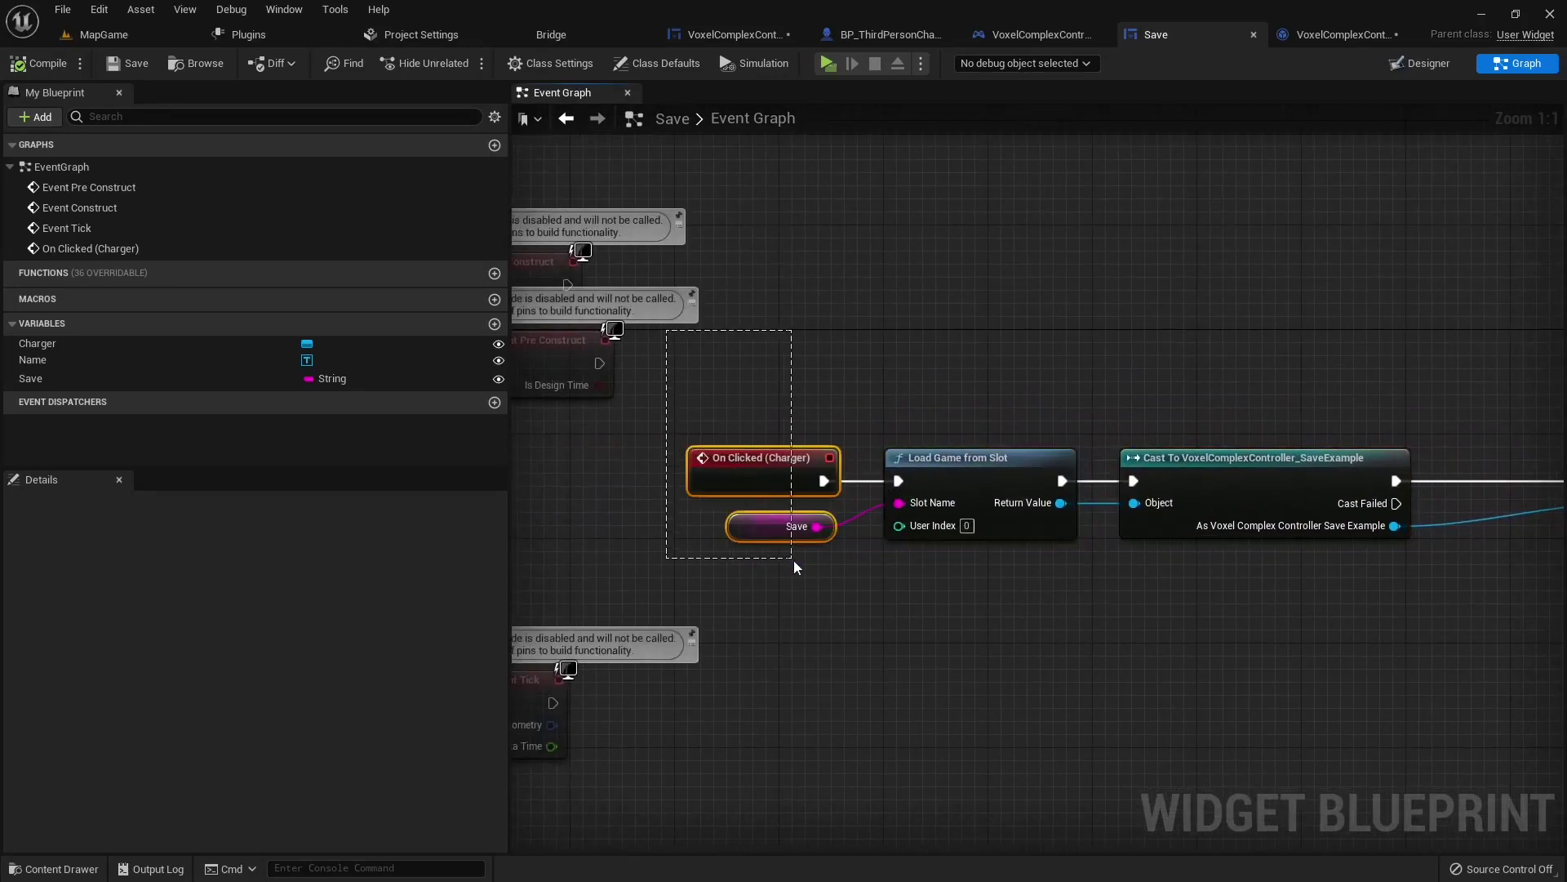
pyautogui.moveTo(793, 561); pyautogui.dragTo(795, 563)
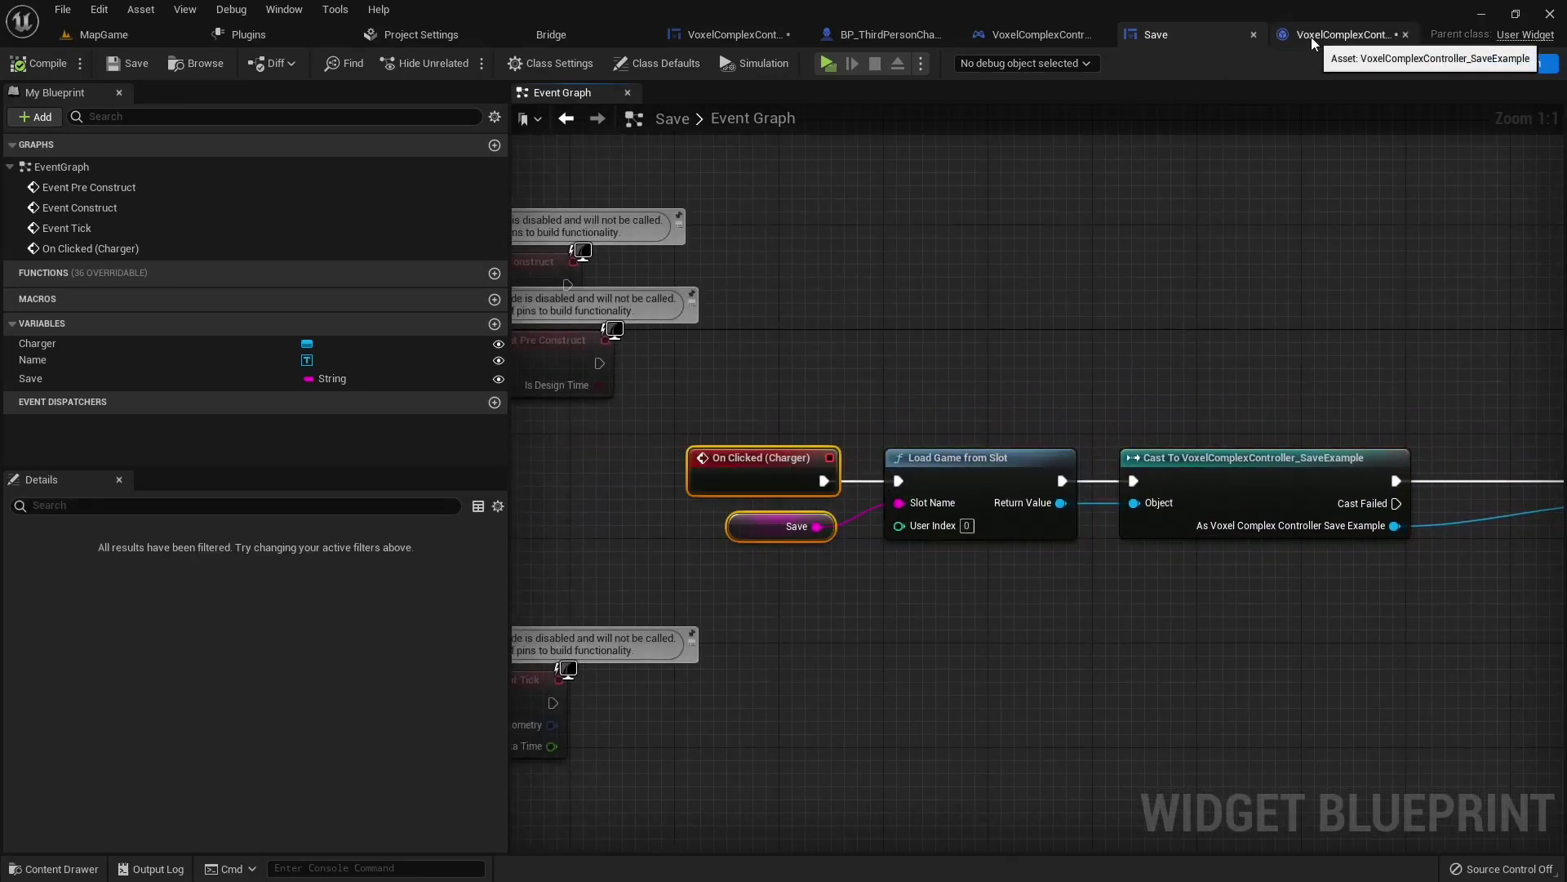
# Step: In VoxelComplexController_UI, follow Clear Children with a For Loop (Last Index 100), then save
pyautogui.click(689, 32)
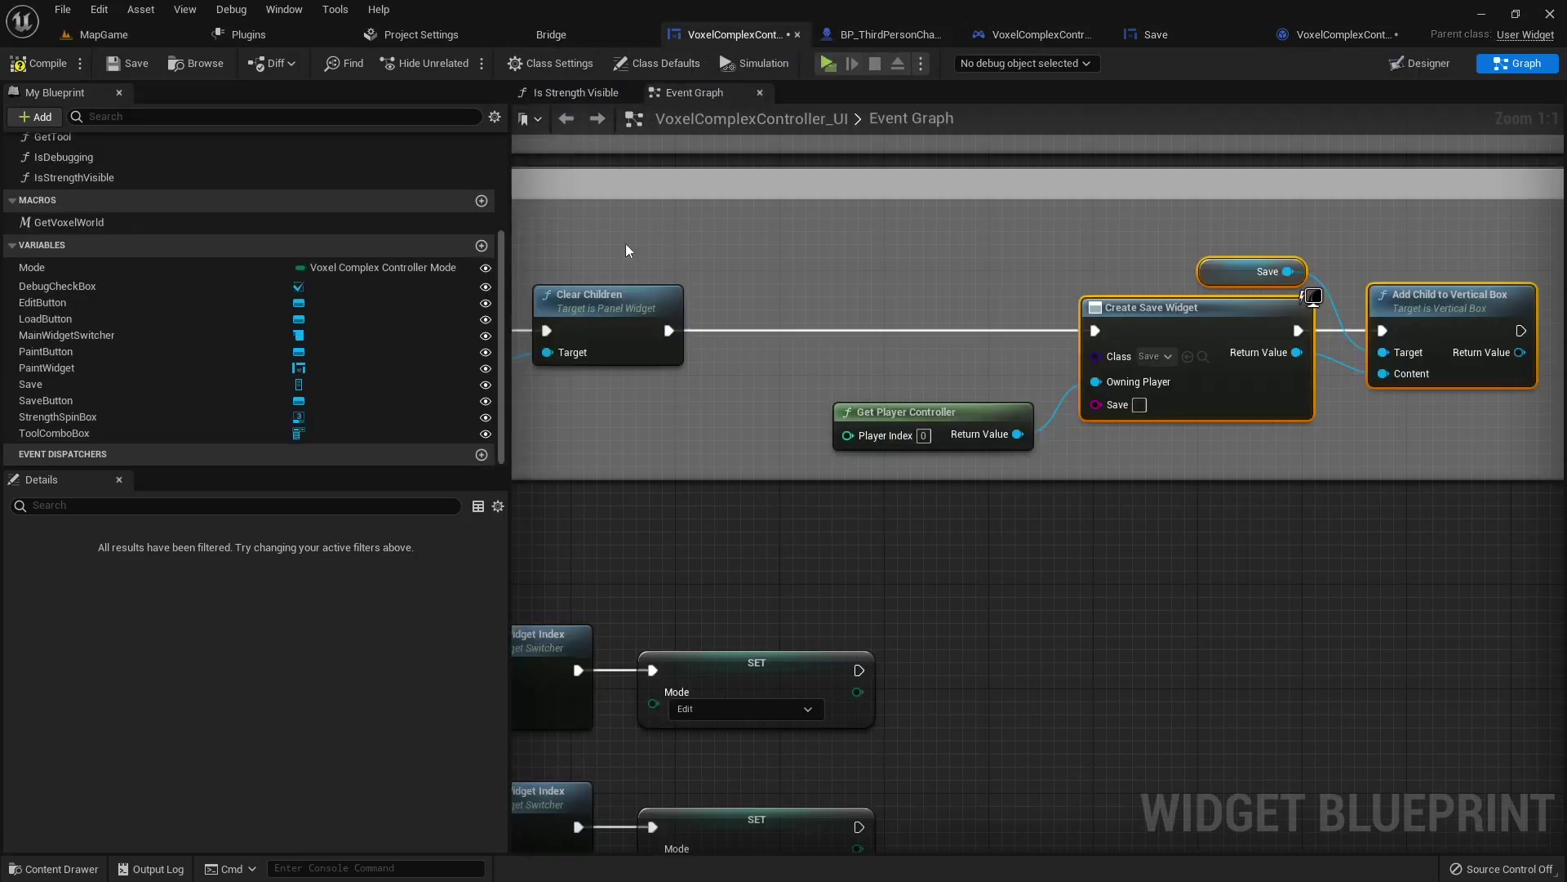
pyautogui.moveTo(643, 189); pyautogui.dragTo(937, 451, button='right')
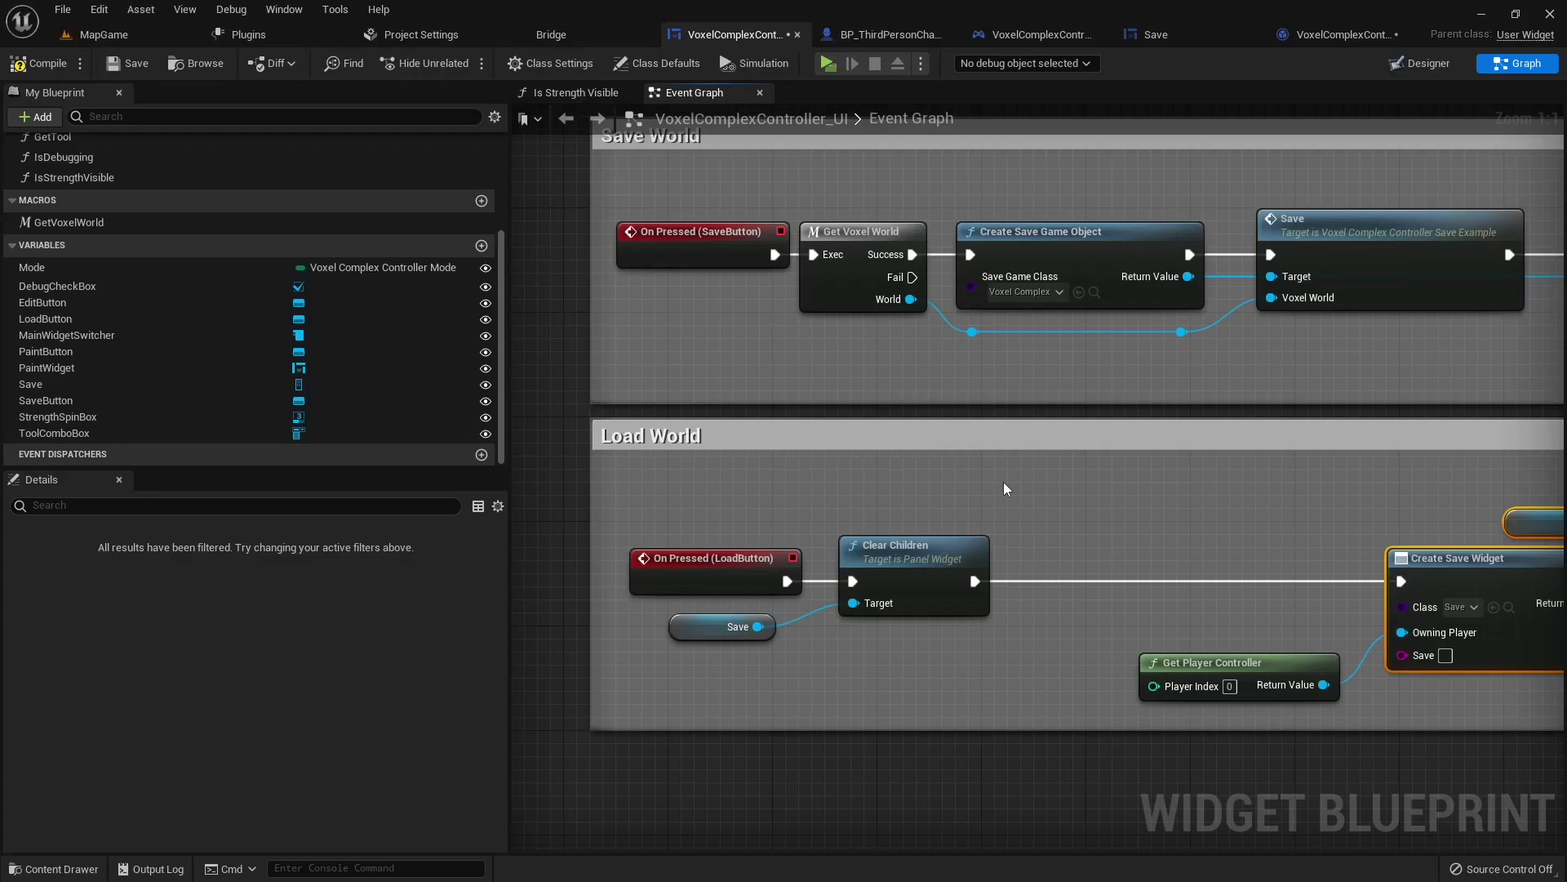
pyautogui.moveTo(1032, 483); pyautogui.dragTo(903, 418, button='right')
pyautogui.moveTo(846, 515); pyautogui.dragTo(870, 530)
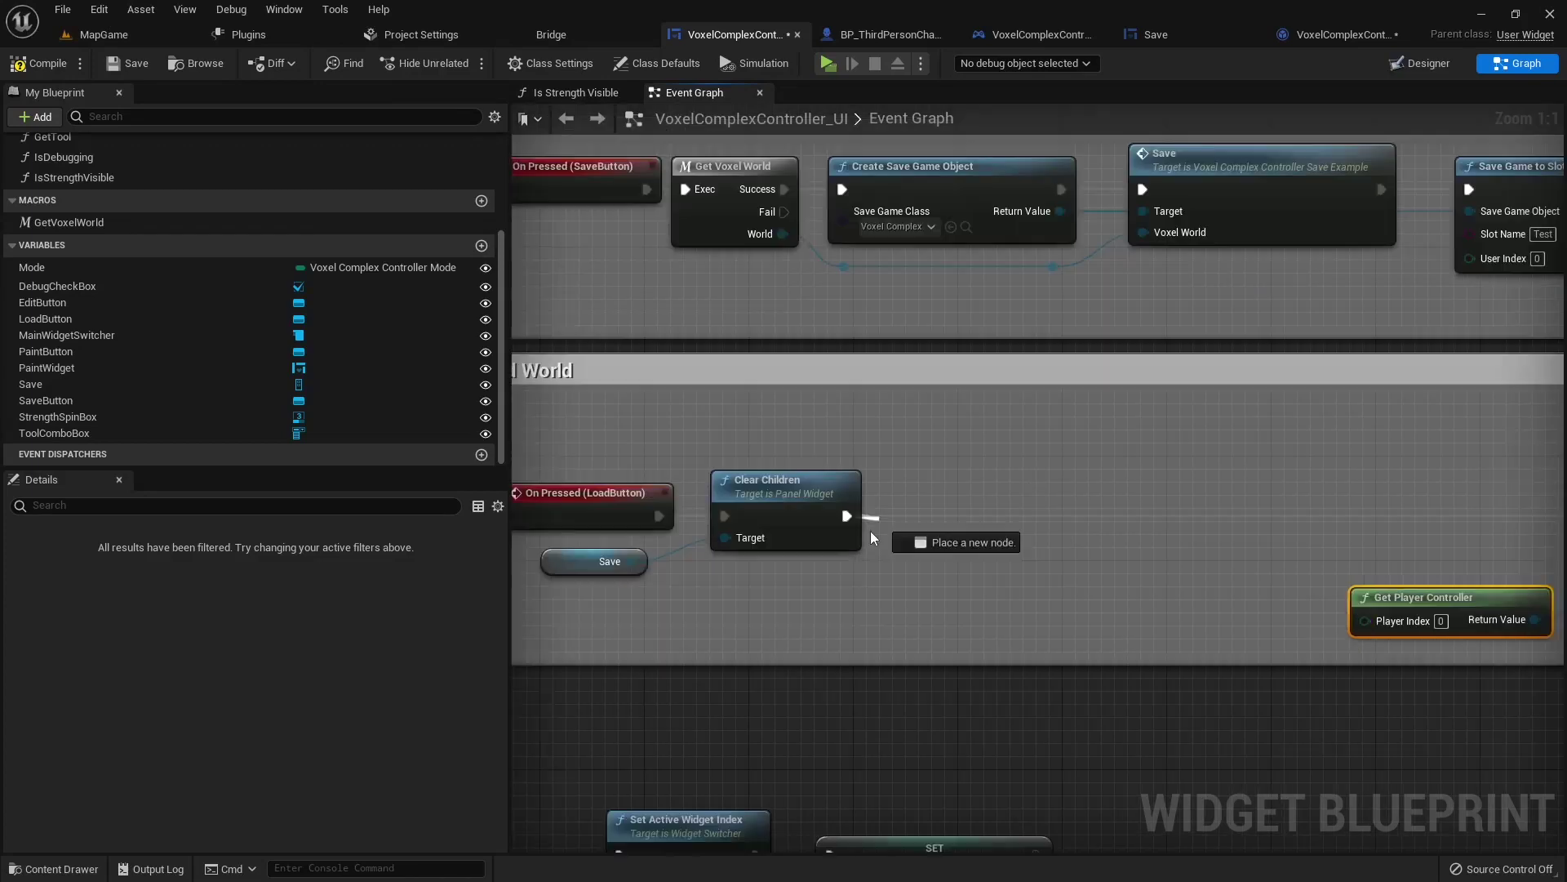
pyautogui.write('for')
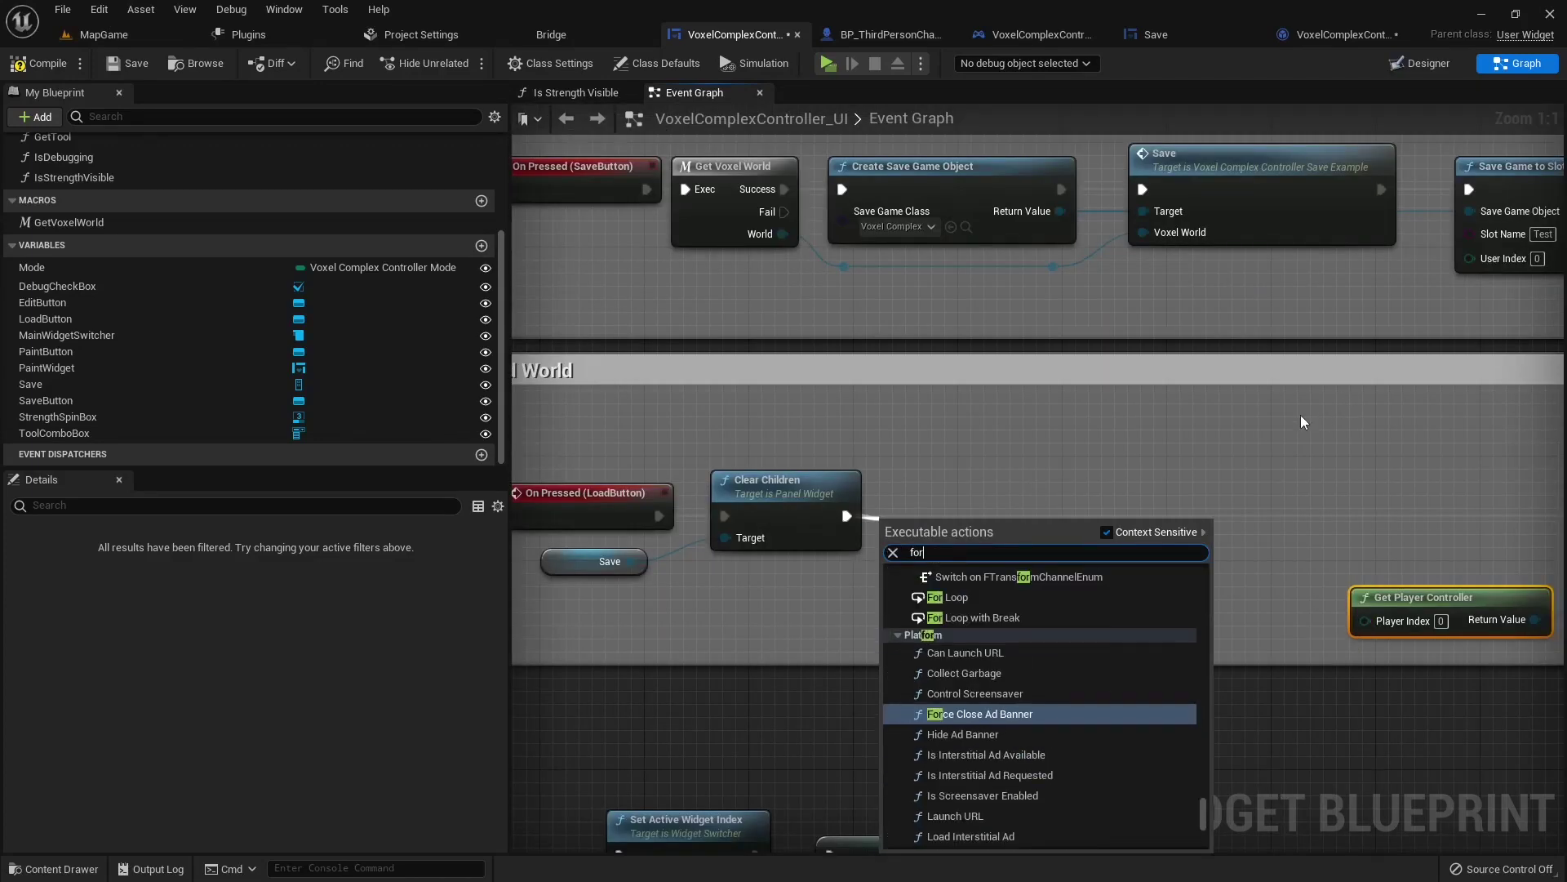
pyautogui.click(958, 598)
pyautogui.moveTo(955, 556); pyautogui.dragTo(958, 516)
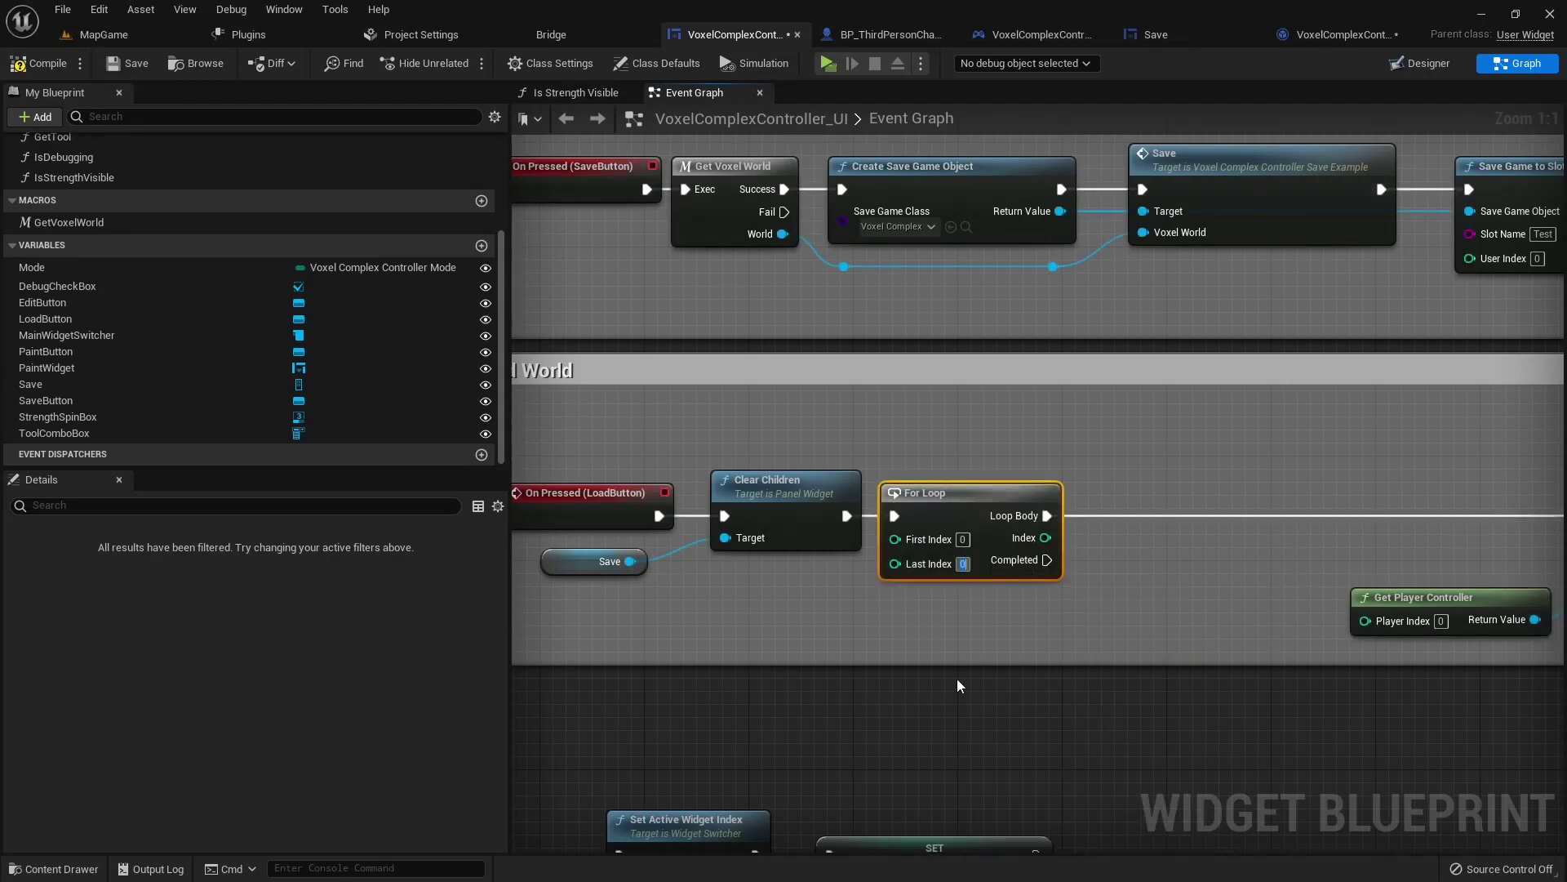
pyautogui.write('100')
pyautogui.click(982, 617)
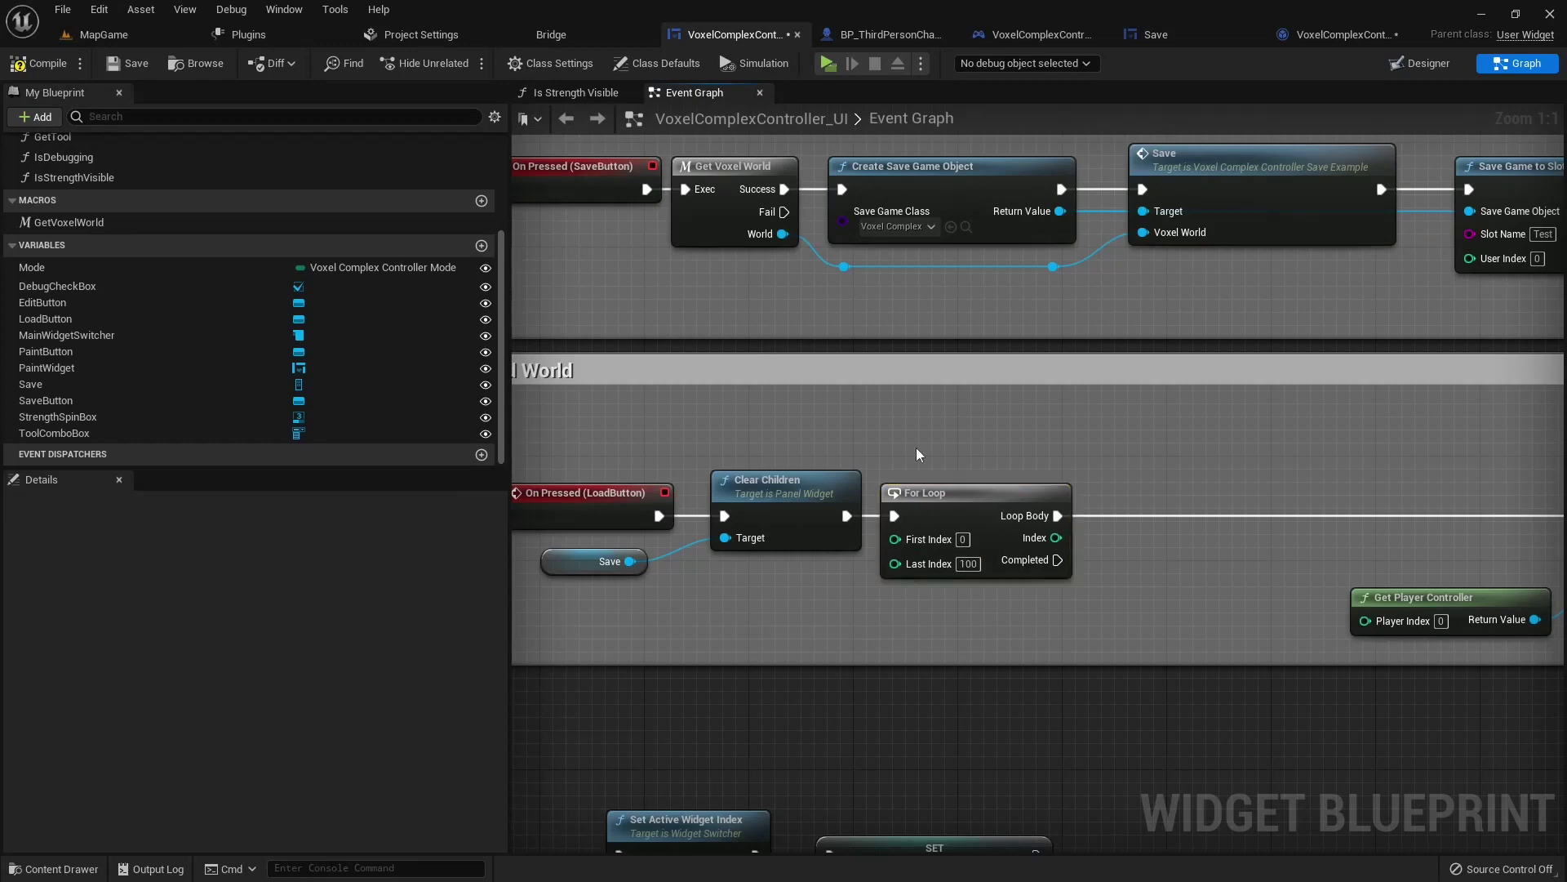
pyautogui.click(117, 67)
pyautogui.moveTo(1087, 547); pyautogui.dragTo(716, 511, button='right')
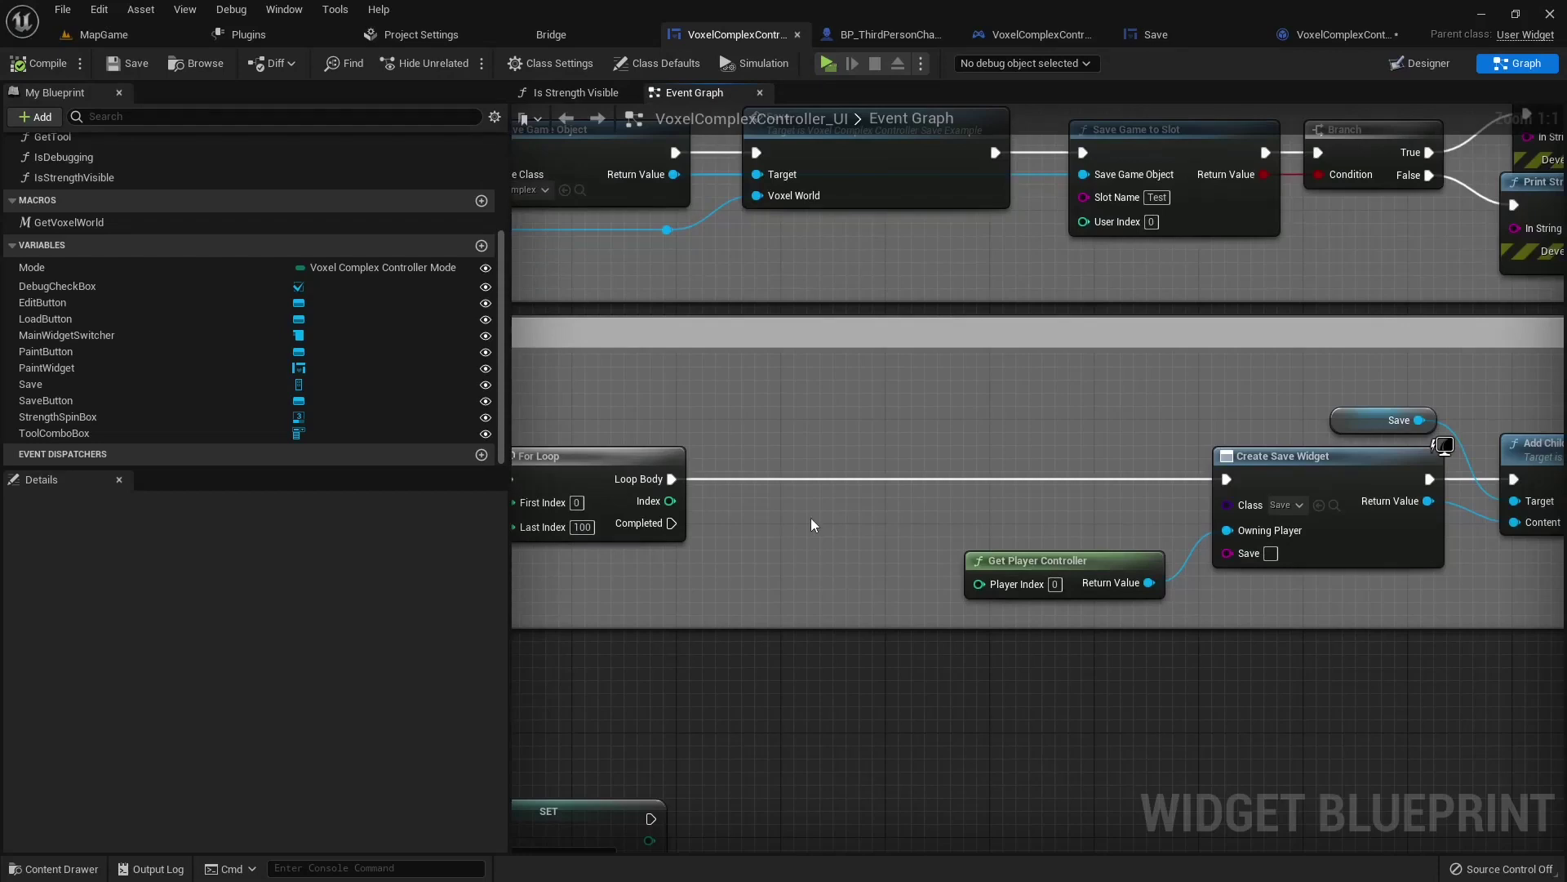
# Step: Add an Append node feeding Create Save Widget's Save input, placed beside the For Loop
pyautogui.moveTo(444, 384); pyautogui.dragTo(1221, 614)
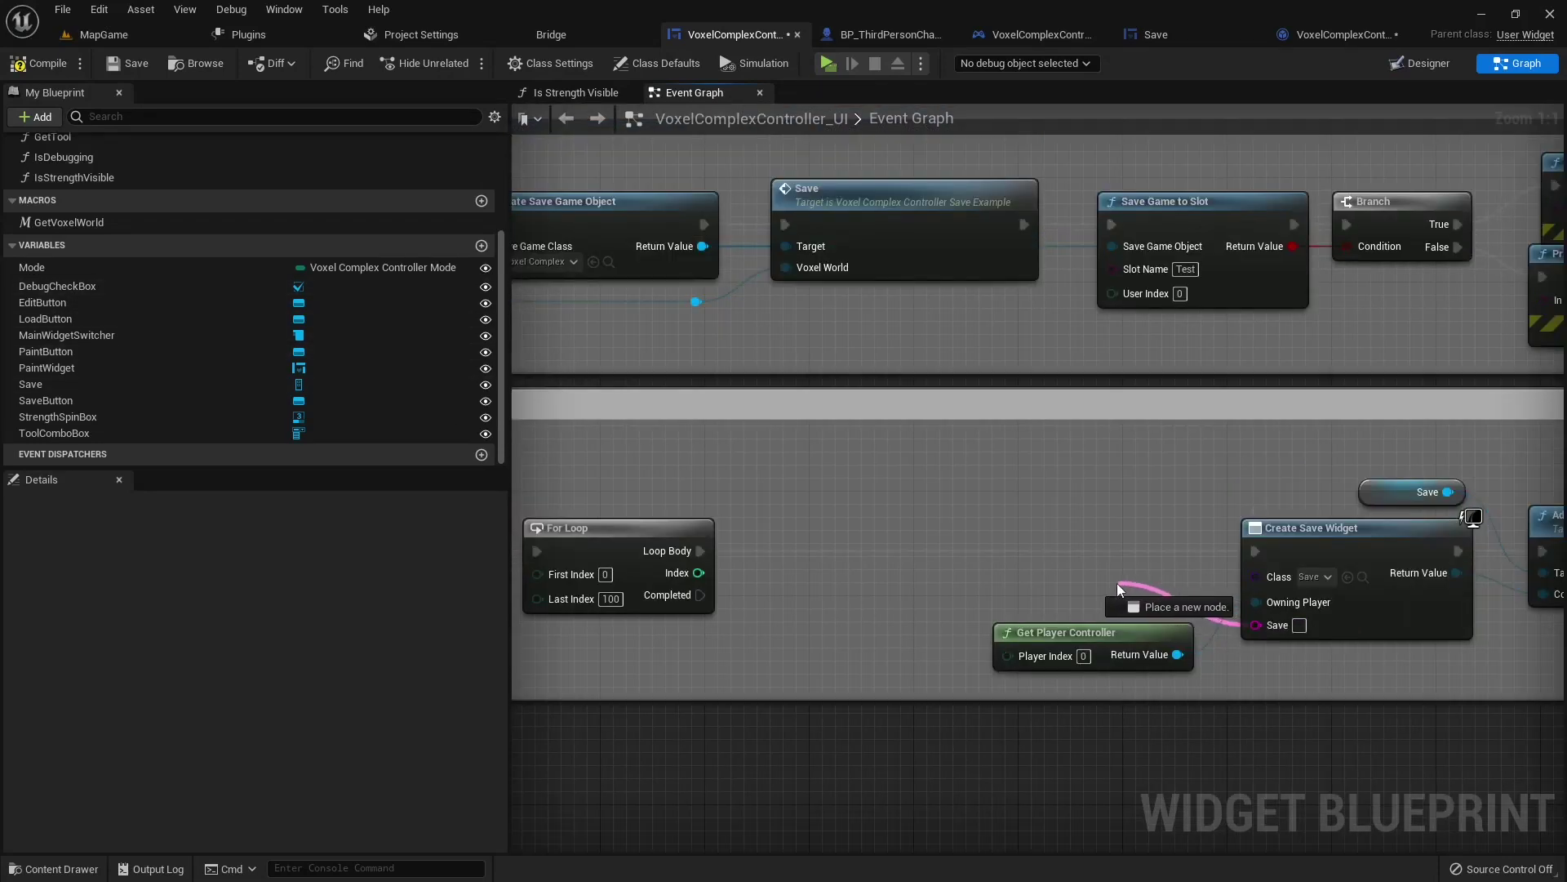
pyautogui.moveTo(1119, 588); pyautogui.dragTo(1103, 579)
pyautogui.write('app')
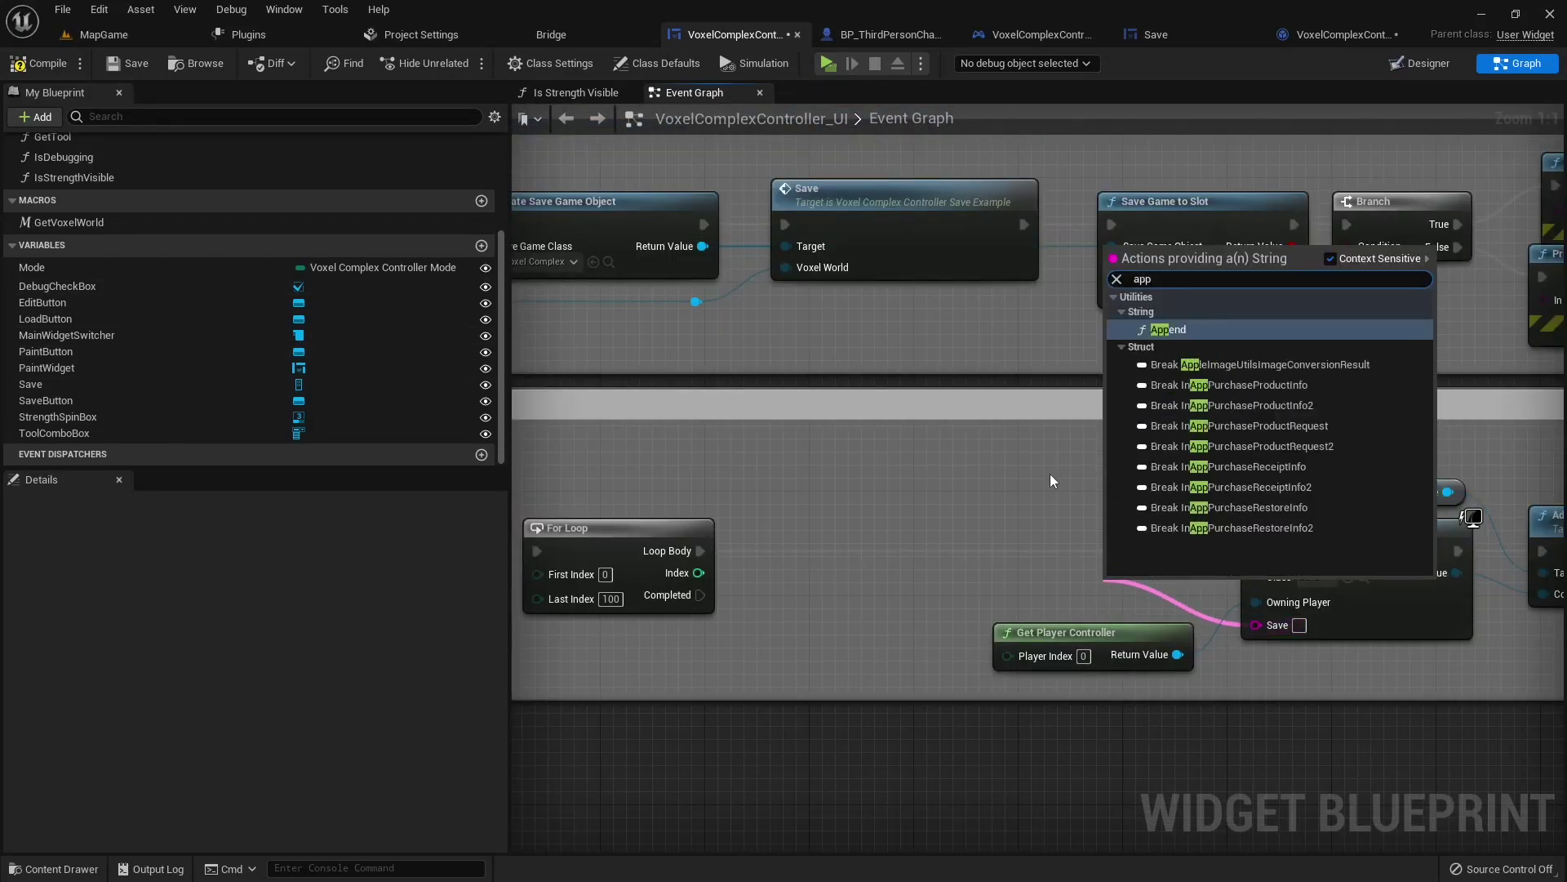
pyautogui.click(1188, 329)
pyautogui.moveTo(1094, 559); pyautogui.dragTo(997, 572)
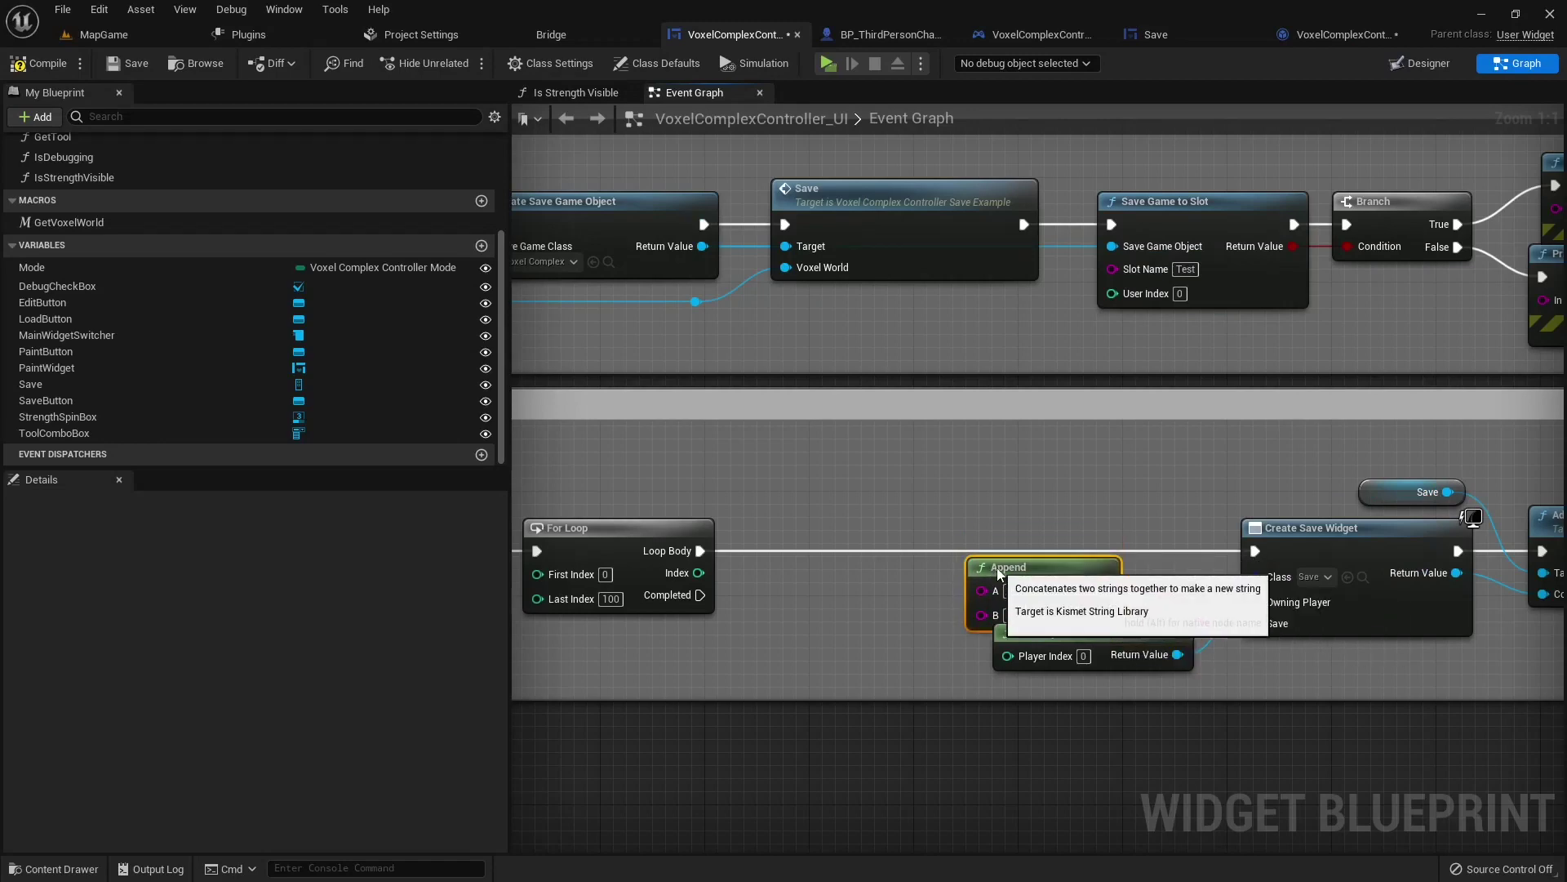
pyautogui.moveTo(1159, 633); pyautogui.dragTo(1145, 647)
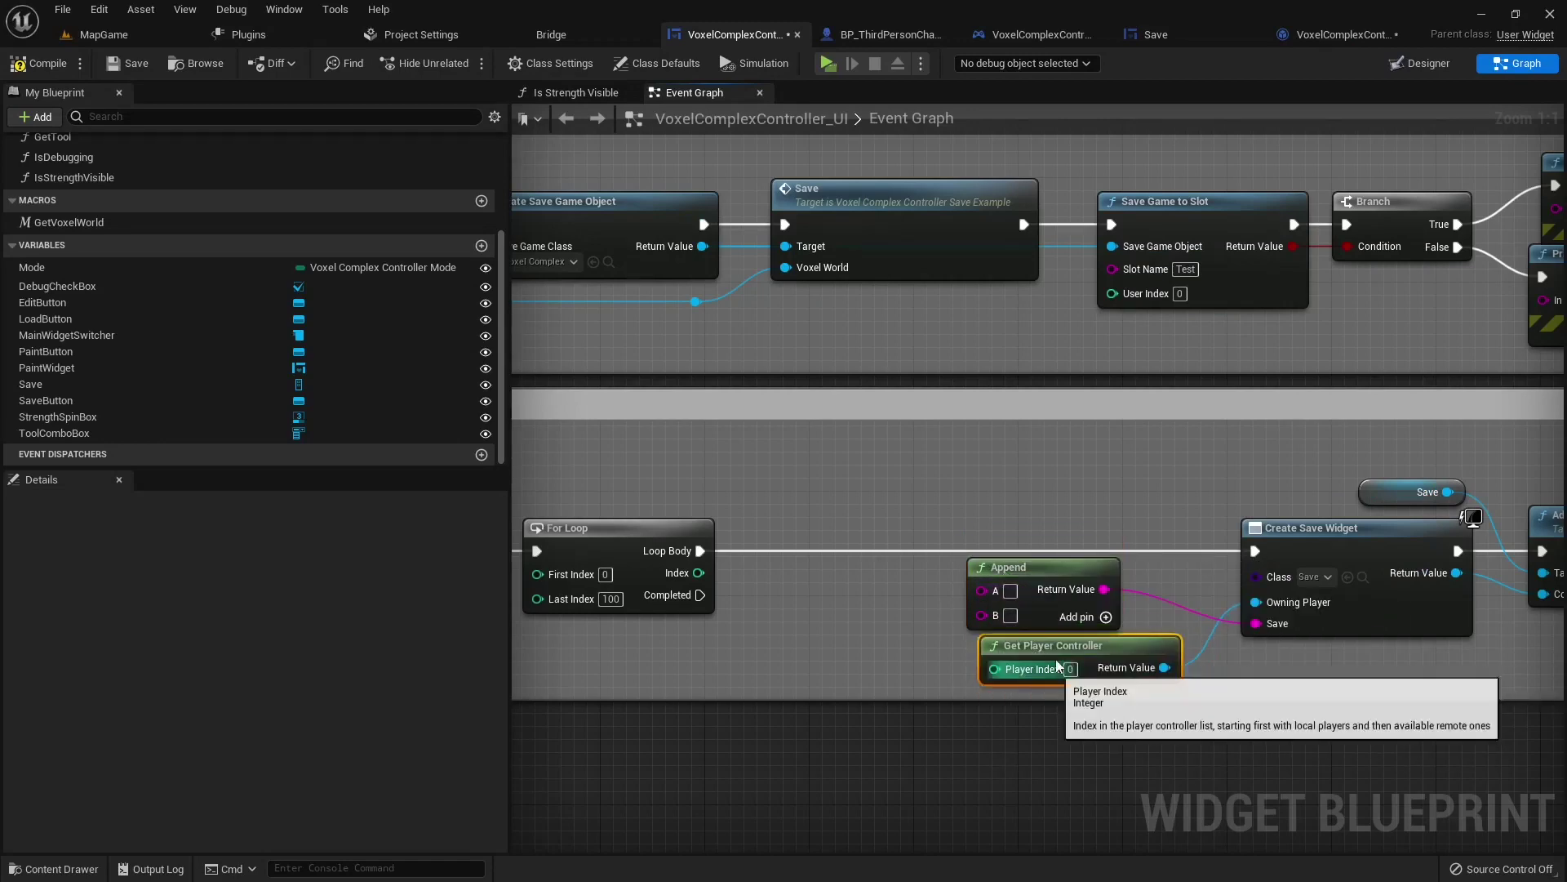
# Step: Rearrange the Load World nodes: widget-creation, Append, Get Player Controller and loop start nodes
pyautogui.moveTo(1329, 449); pyautogui.dragTo(934, 380, button='right')
pyautogui.moveTo(934, 380); pyautogui.dragTo(1191, 559)
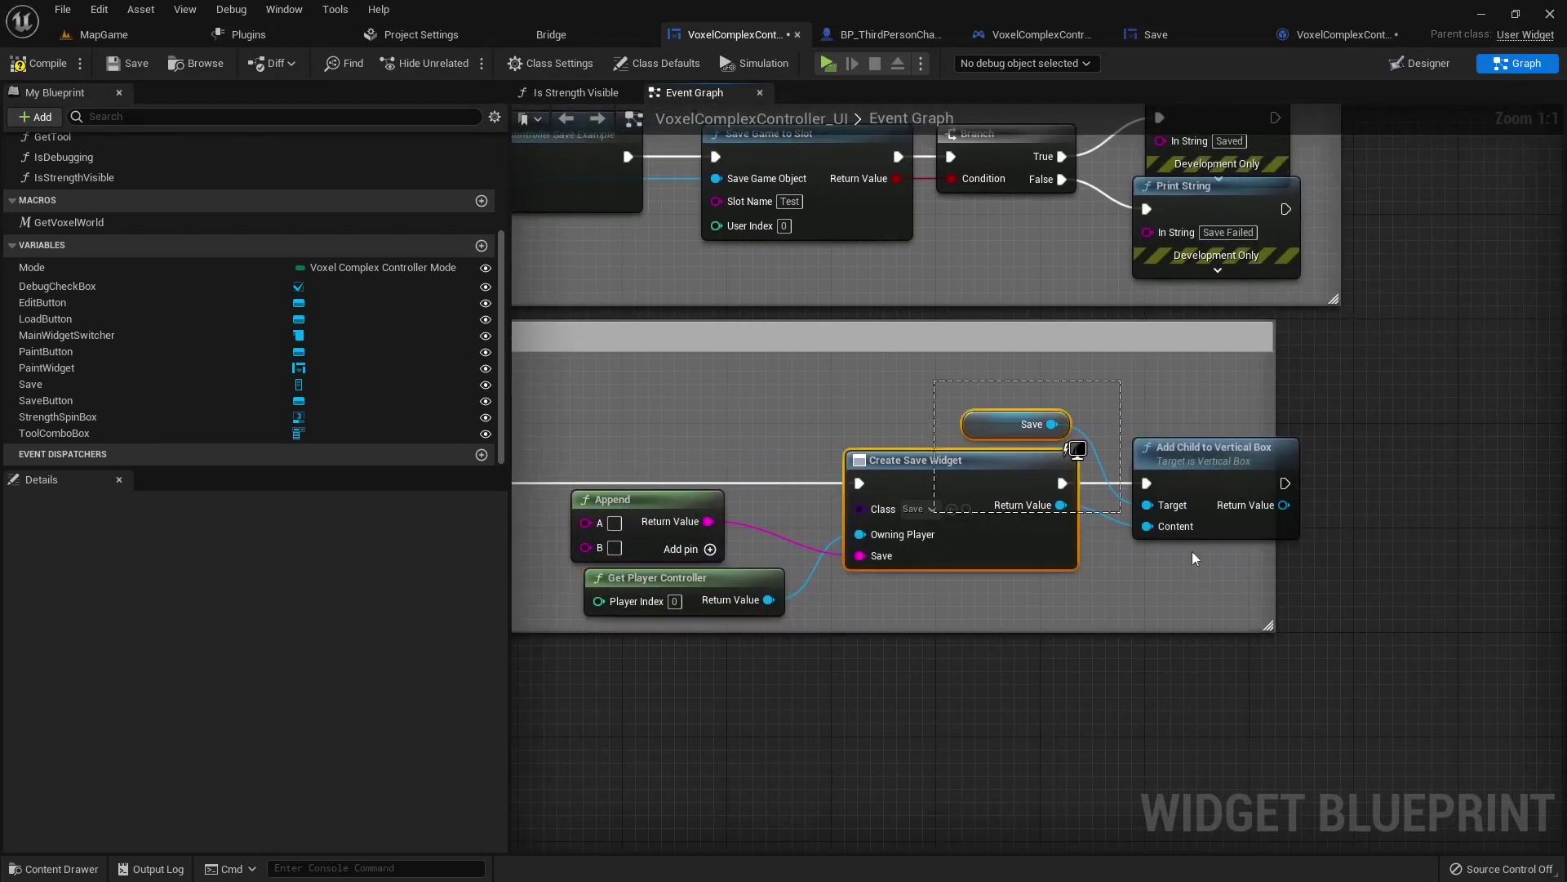
pyautogui.moveTo(1225, 456); pyautogui.dragTo(1173, 416)
pyautogui.moveTo(1173, 519)
pyautogui.mouseDown(button='right')
pyautogui.moveTo(1399, 526)
pyautogui.moveTo(1309, 520)
pyautogui.mouseUp(button='right')
pyautogui.moveTo(872, 542); pyautogui.dragTo(971, 584)
pyautogui.moveTo(964, 508); pyautogui.dragTo(924, 483)
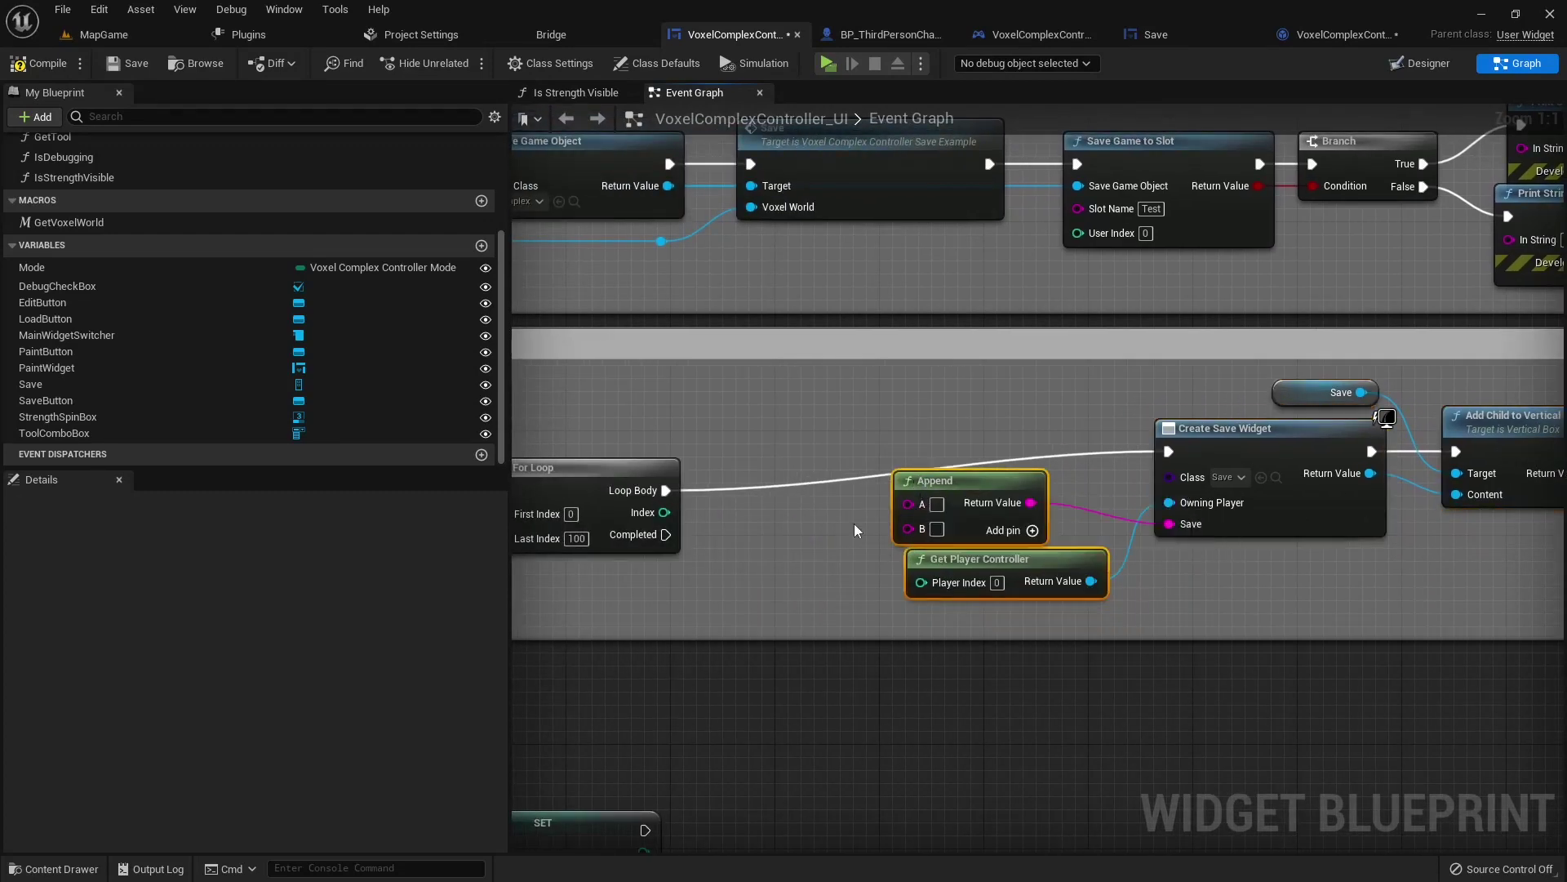
pyautogui.moveTo(855, 531); pyautogui.dragTo(1204, 554, button='right')
pyautogui.click(971, 490)
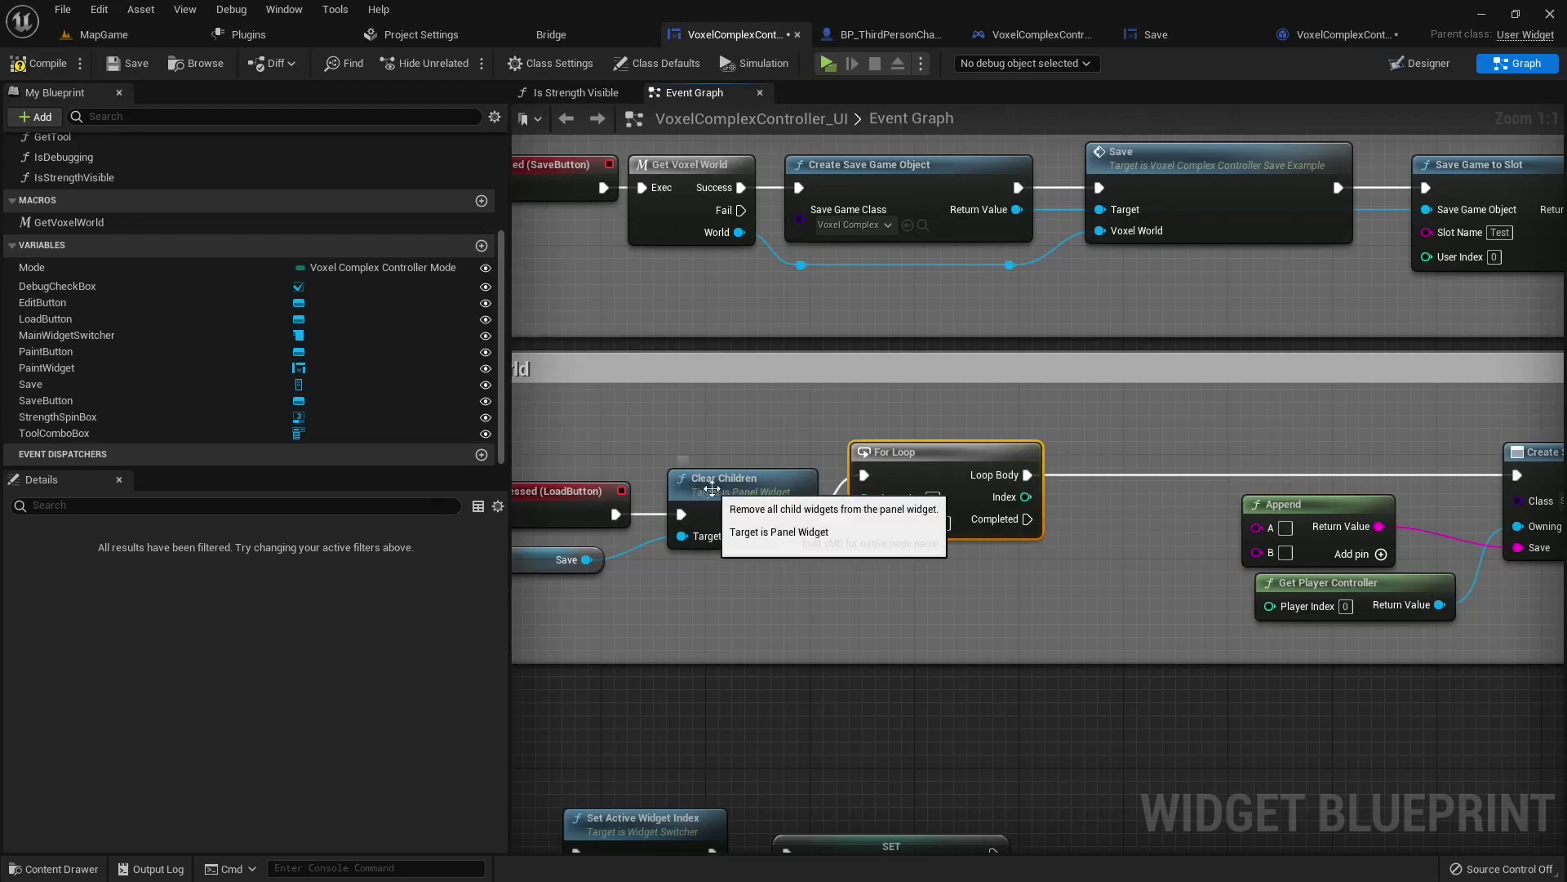
pyautogui.moveTo(597, 472); pyautogui.dragTo(722, 571)
pyautogui.moveTo(724, 502); pyautogui.dragTo(724, 462)
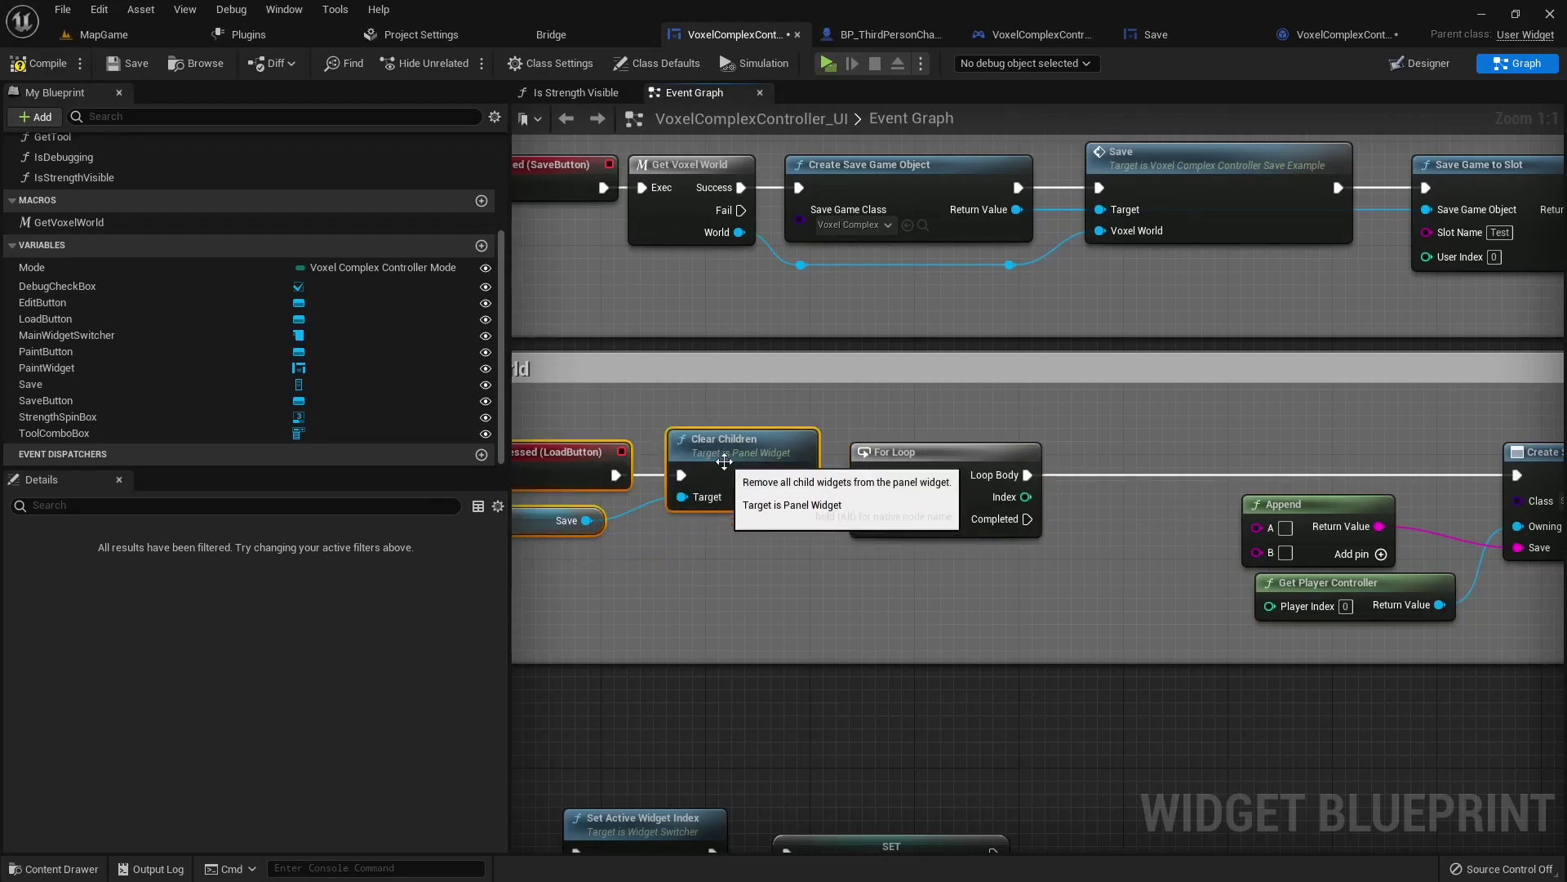
# Step: Connect the loop Index to Append's B input and enter 'Save' as the A text
pyautogui.moveTo(979, 490); pyautogui.dragTo(764, 495, button='right')
pyautogui.moveTo(811, 501); pyautogui.dragTo(865, 528)
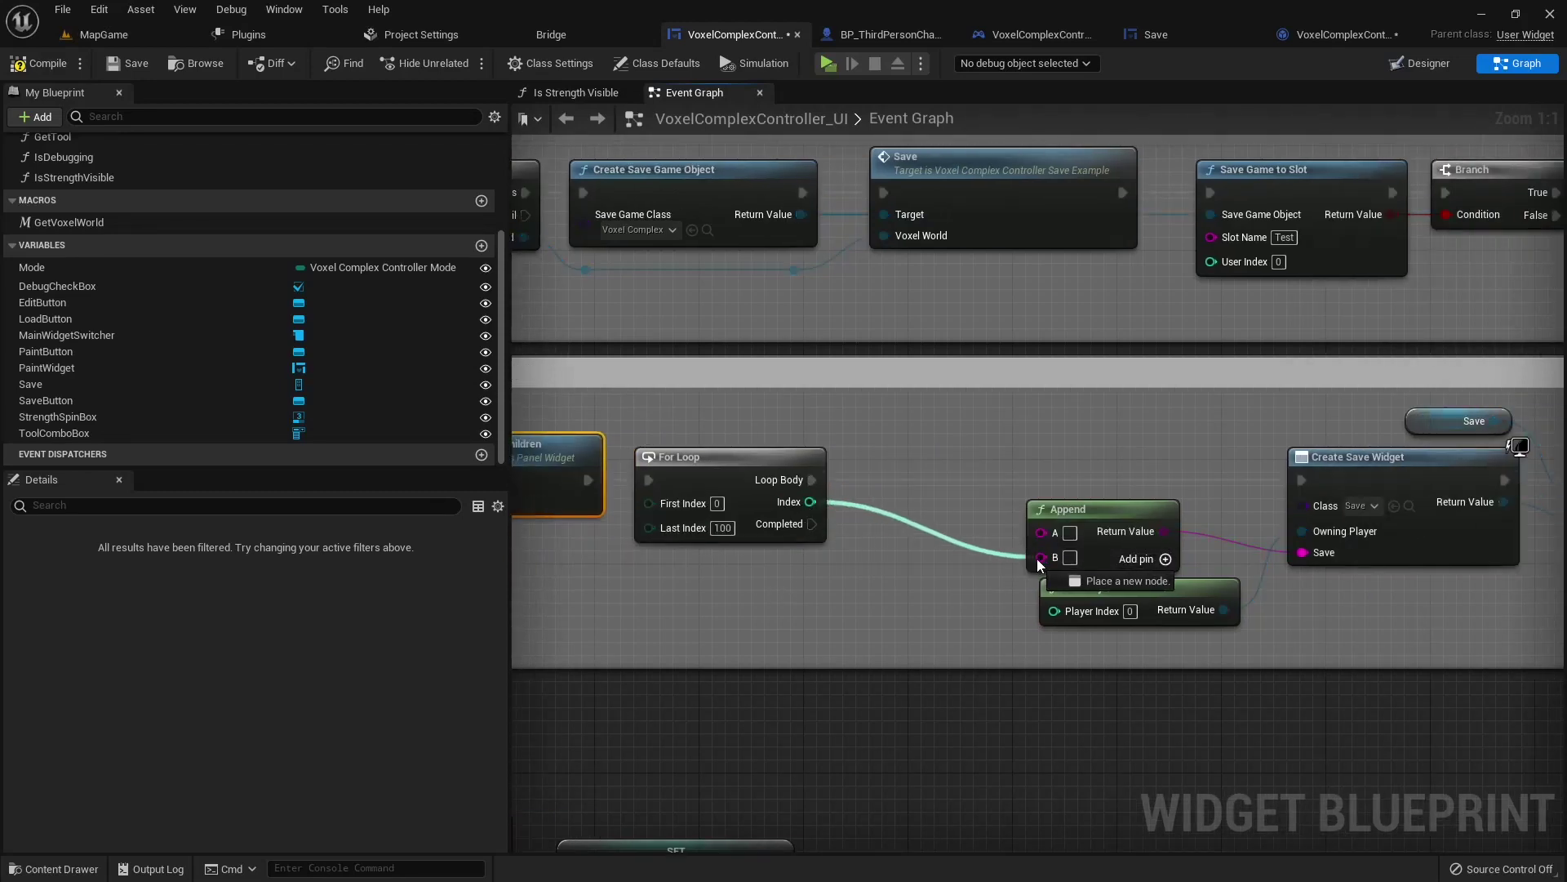
pyautogui.moveTo(1037, 559); pyautogui.dragTo(1039, 558)
pyautogui.moveTo(884, 490); pyautogui.dragTo(928, 540)
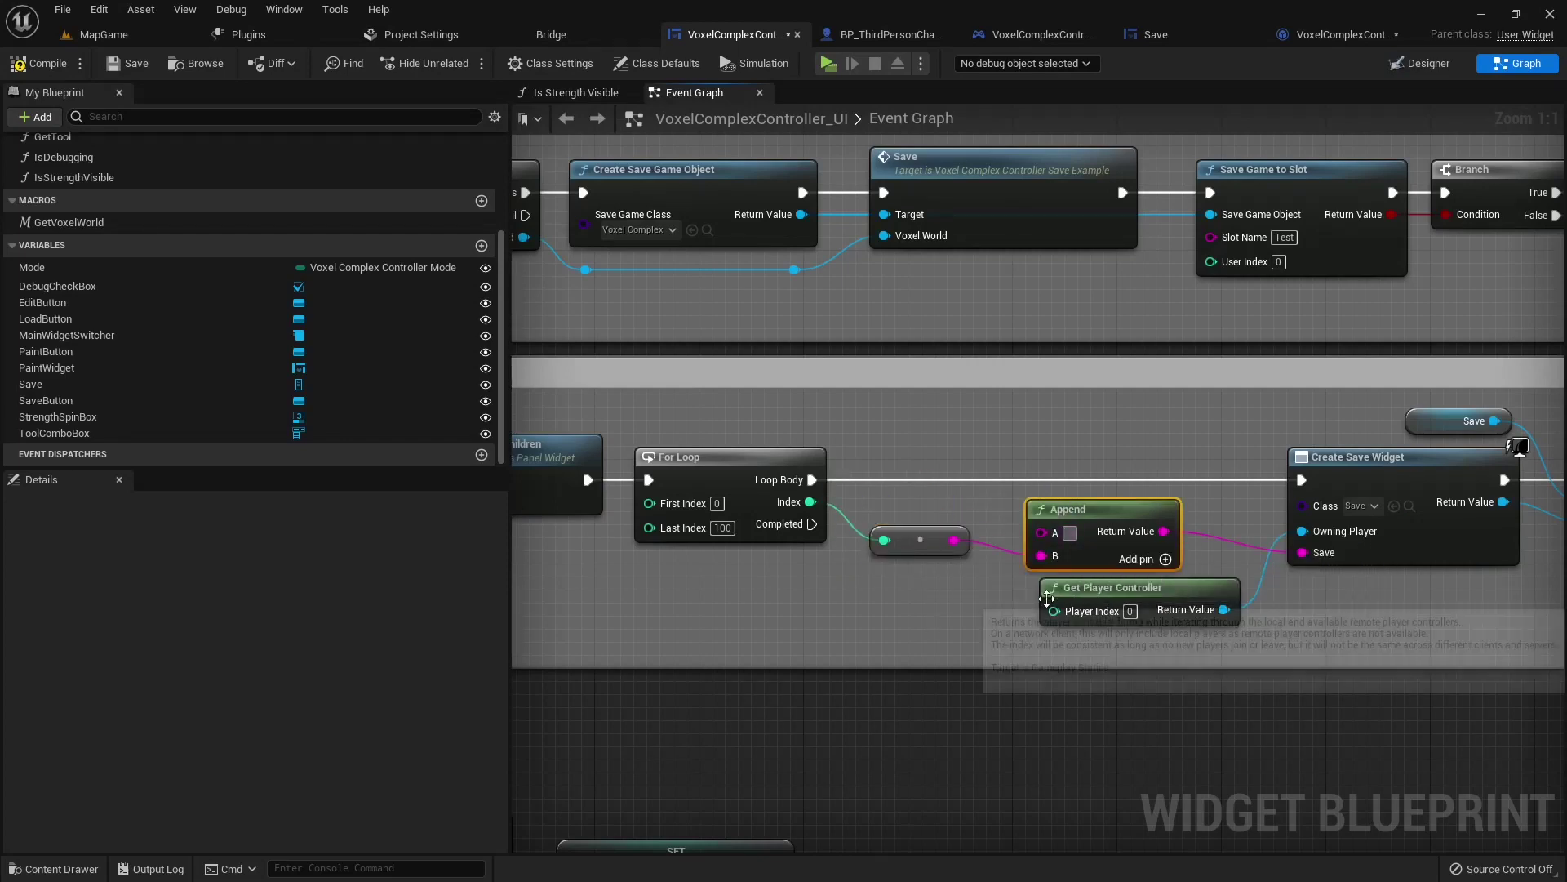
pyautogui.write('Save')
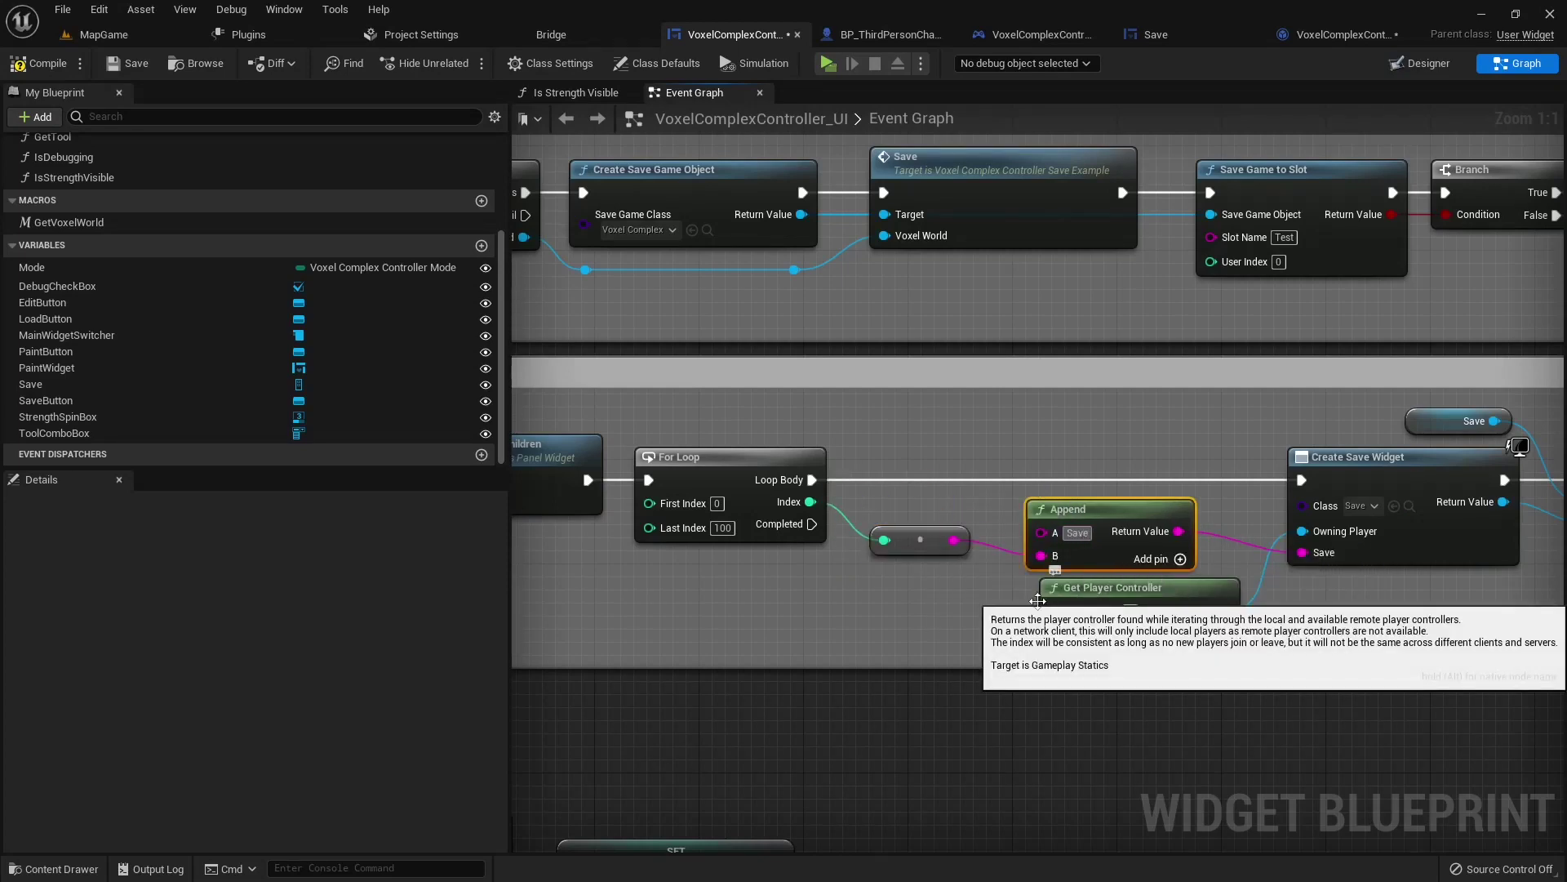
pyautogui.click(946, 614)
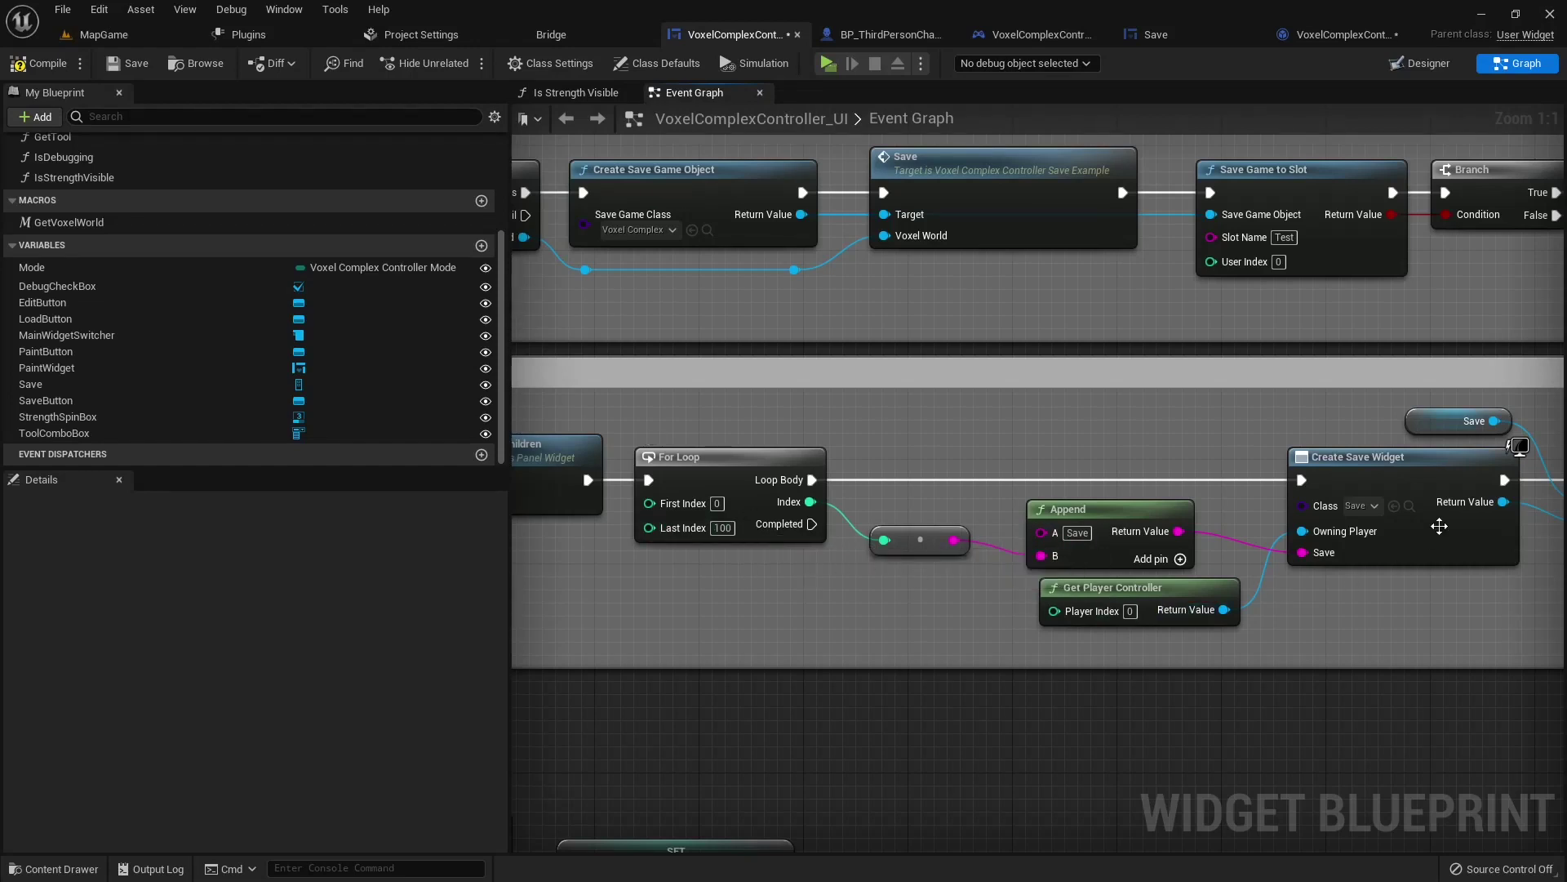
pyautogui.moveTo(1030, 473); pyautogui.dragTo(1092, 512, button='right')
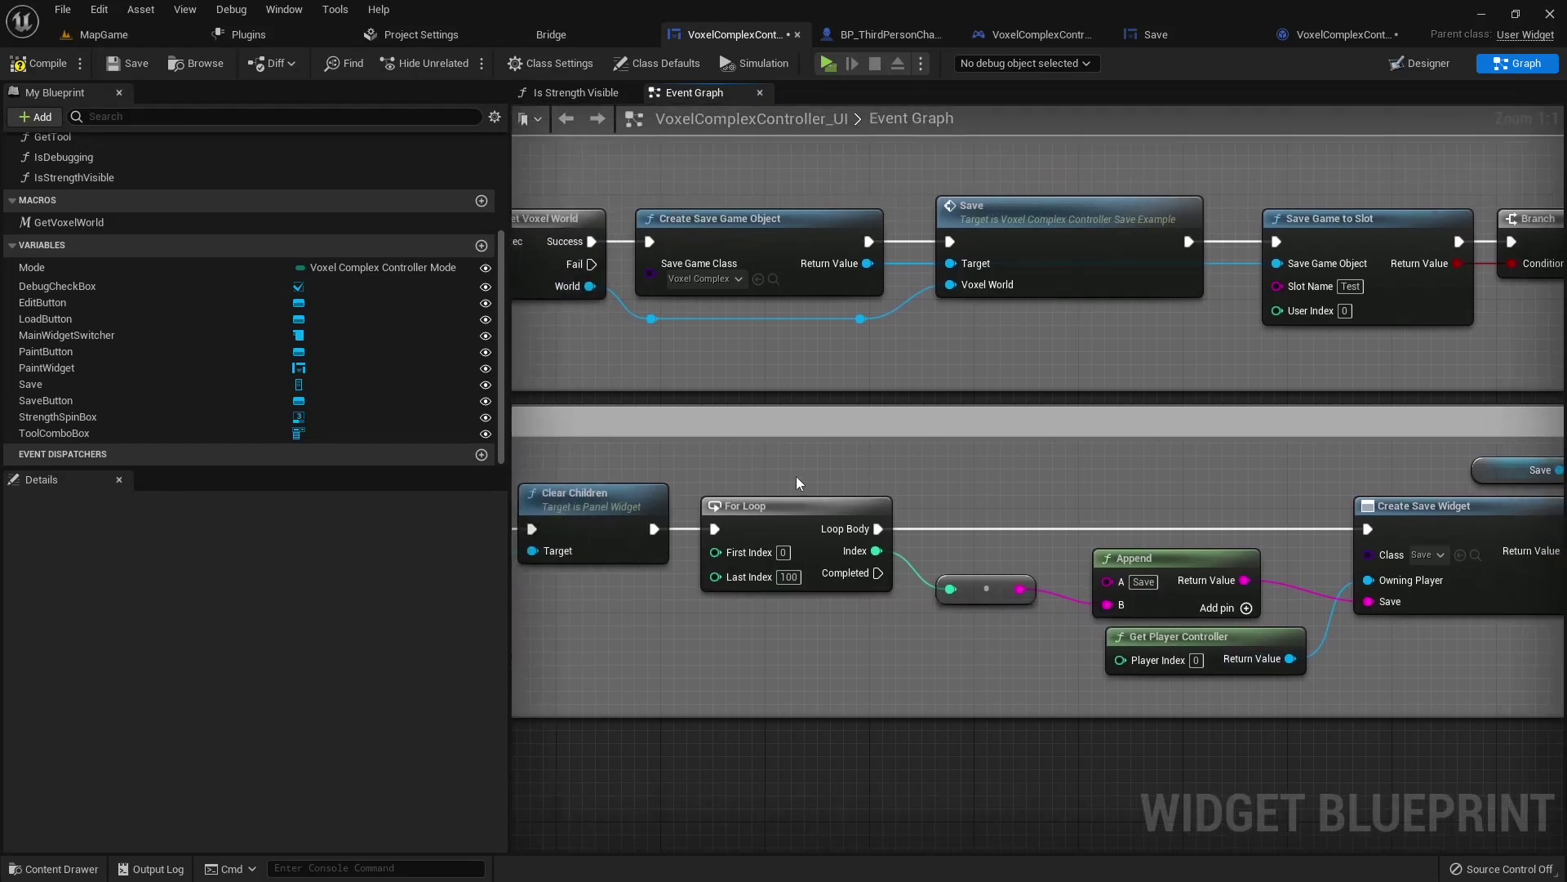
# Step: Copy the For Loop, conversion and Append nodes into Save World, wiring them before Save Game to Slot
pyautogui.moveTo(786, 470); pyautogui.dragTo(1168, 608)
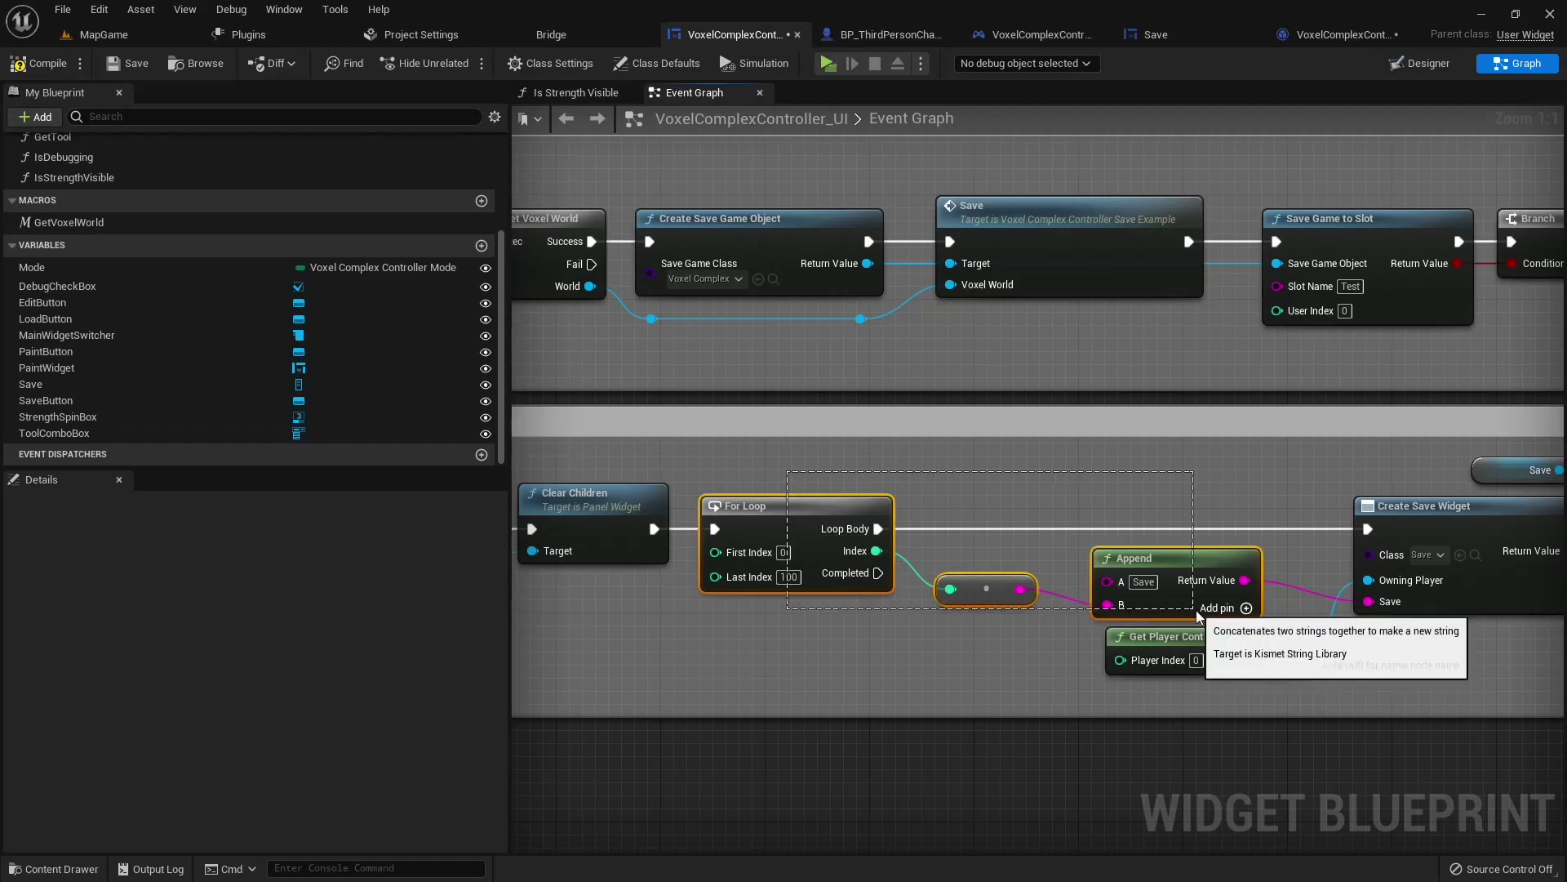
pyautogui.rightClick(1175, 566)
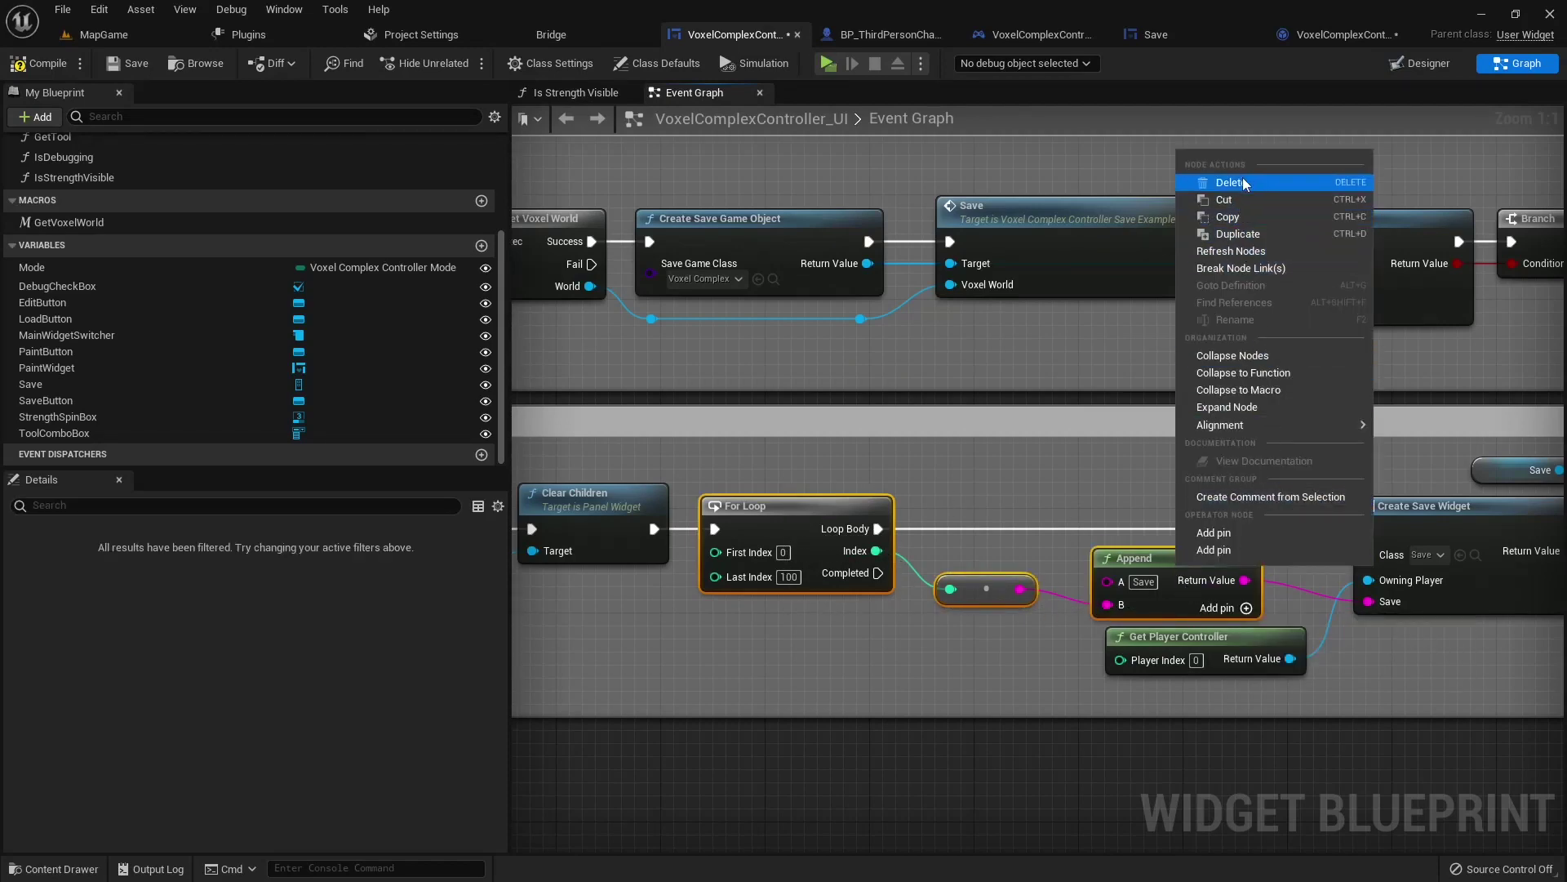
pyautogui.click(1228, 217)
pyautogui.moveTo(897, 340)
pyautogui.mouseDown(button='right')
pyautogui.moveTo(977, 470)
pyautogui.moveTo(960, 483)
pyautogui.moveTo(961, 627)
pyautogui.mouseUp(button='right')
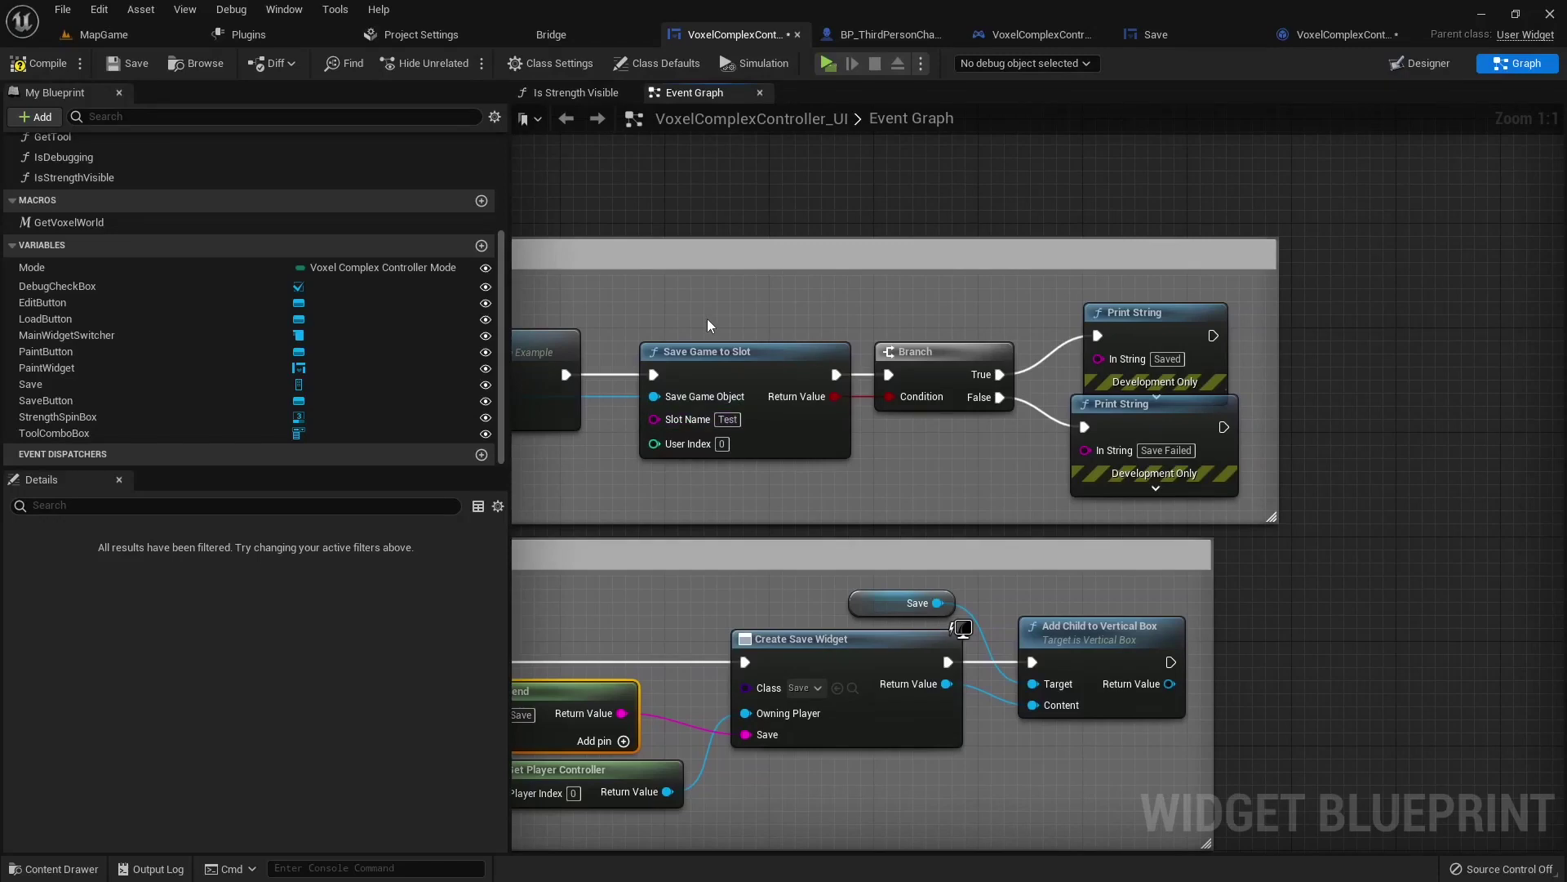
pyautogui.moveTo(707, 325)
pyautogui.mouseDown()
pyautogui.moveTo(1134, 408)
pyautogui.moveTo(1529, 408)
pyautogui.mouseUp()
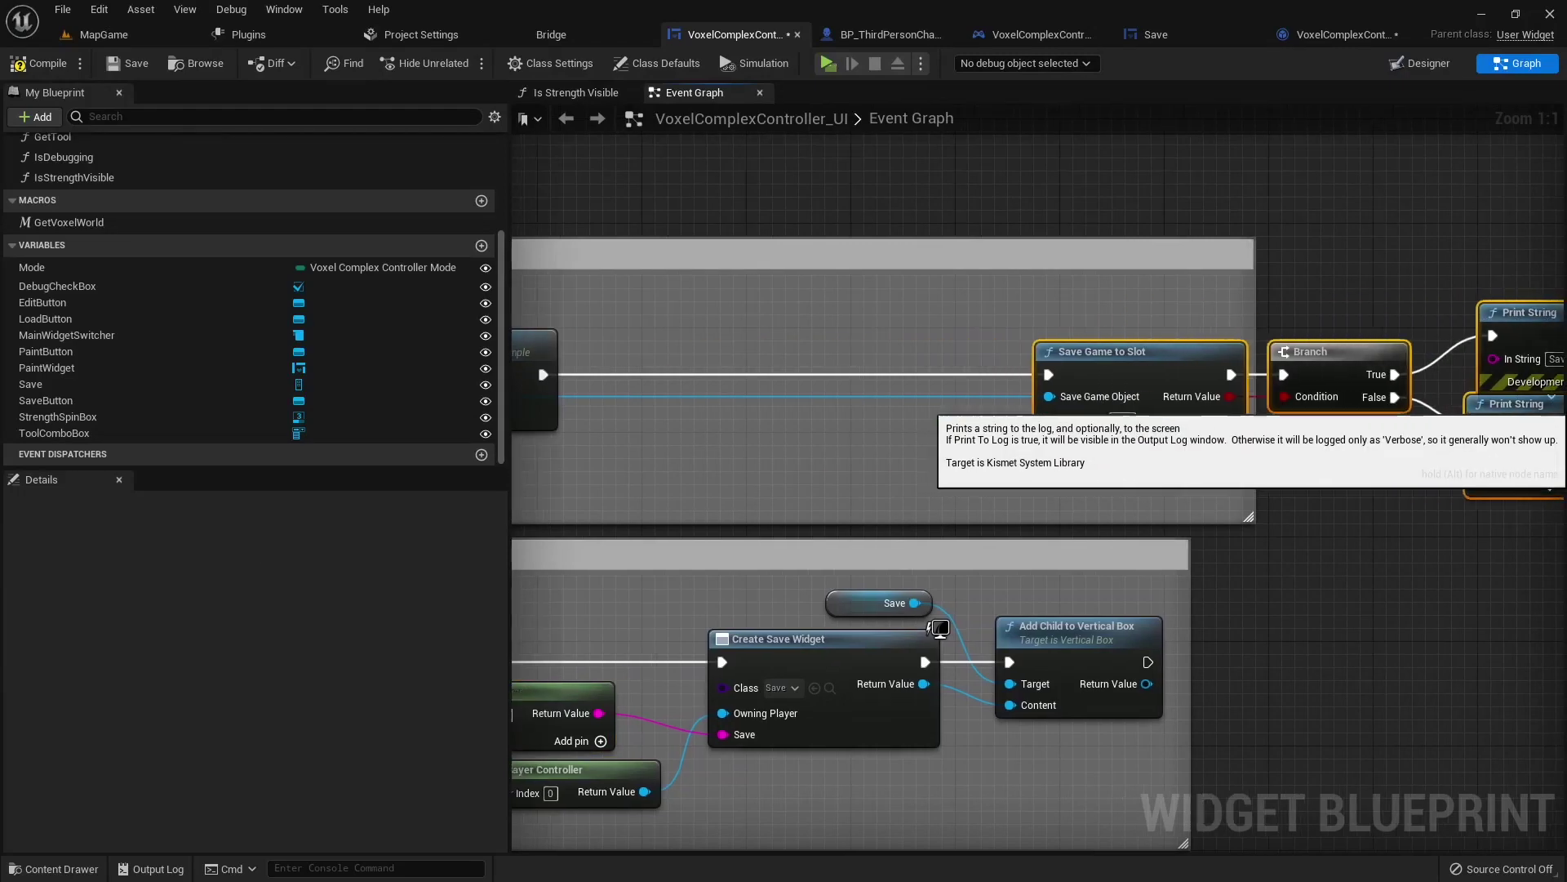
pyautogui.moveTo(912, 426); pyautogui.dragTo(981, 436, button='right')
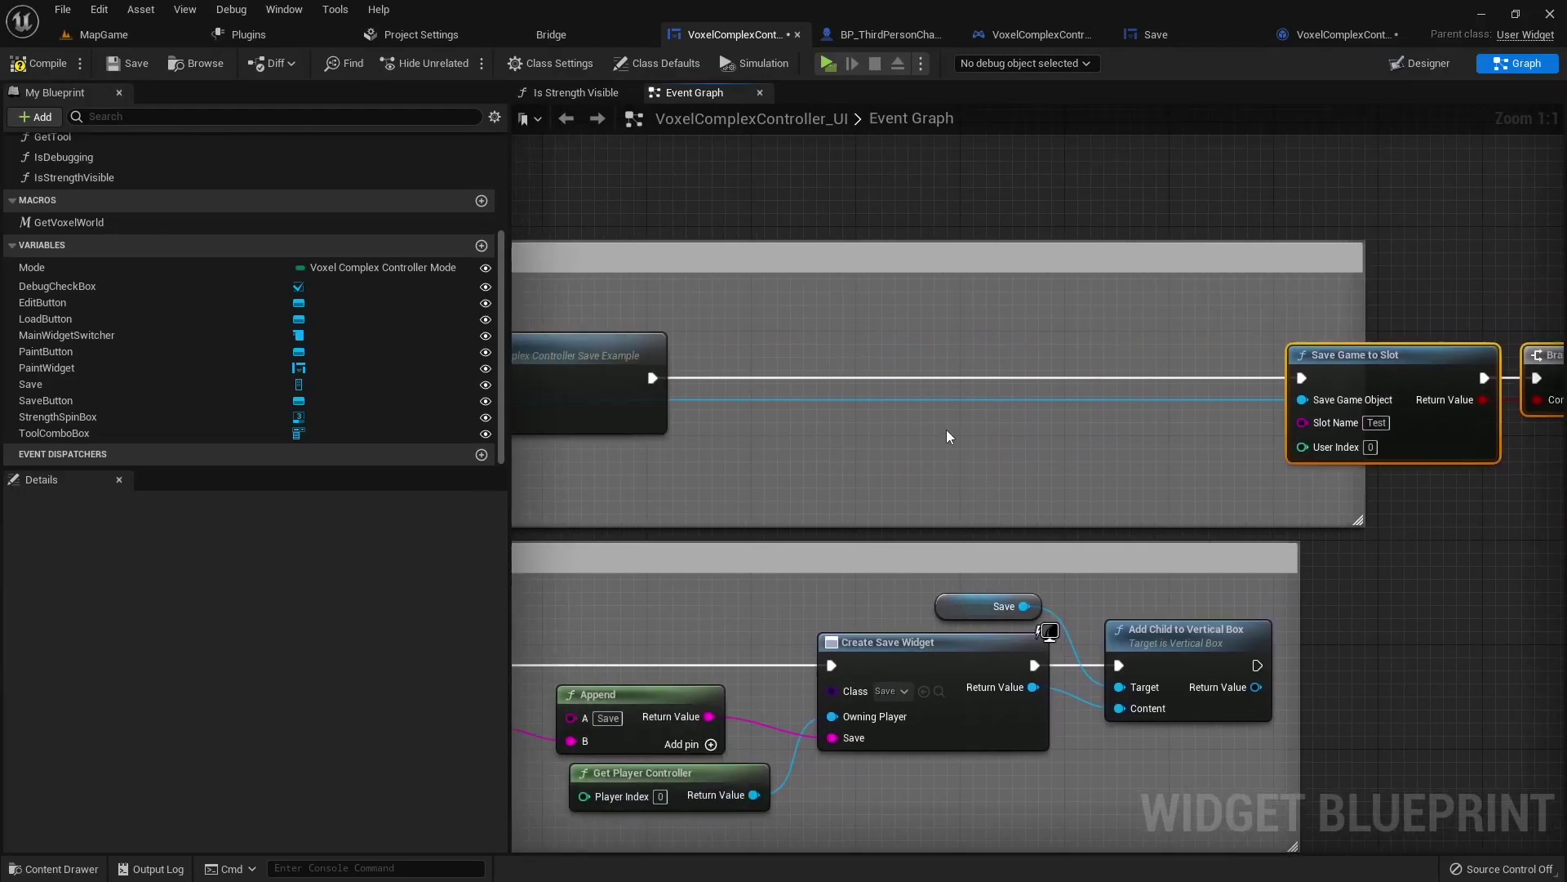
pyautogui.hotkey('ctrl', 'v')
pyautogui.moveTo(849, 396); pyautogui.dragTo(817, 359)
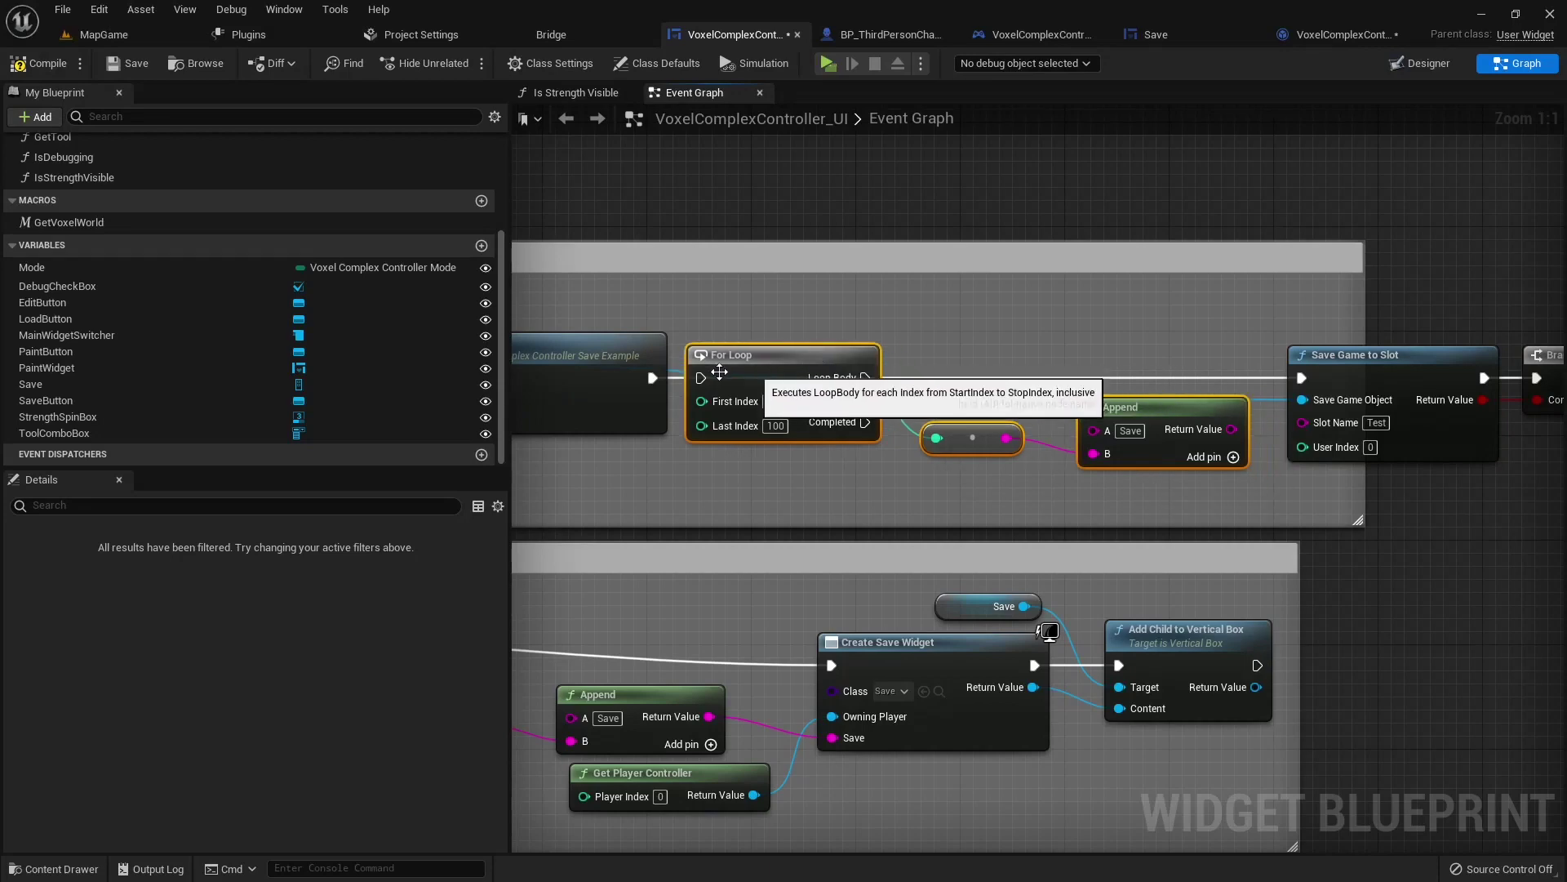
pyautogui.moveTo(653, 377); pyautogui.dragTo(700, 377)
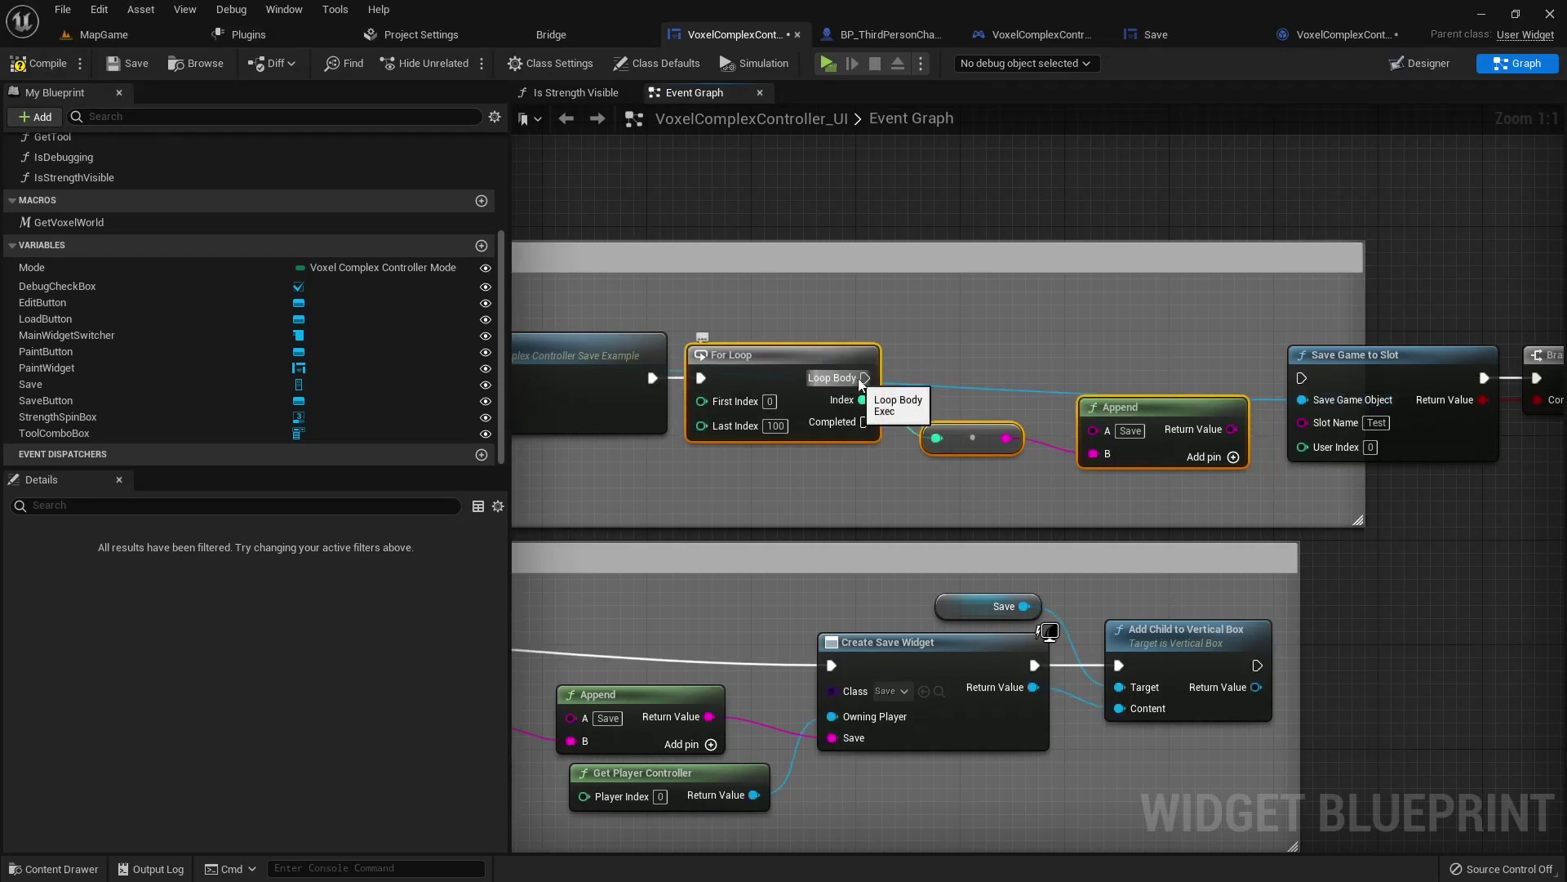
pyautogui.moveTo(862, 384)
pyautogui.mouseDown()
pyautogui.moveTo(1258, 433)
pyautogui.moveTo(1303, 421)
pyautogui.mouseUp()
# Step: Add a reroute point so the save object wire runs above the loop
pyautogui.moveTo(1142, 483); pyautogui.dragTo(1528, 562, button='right')
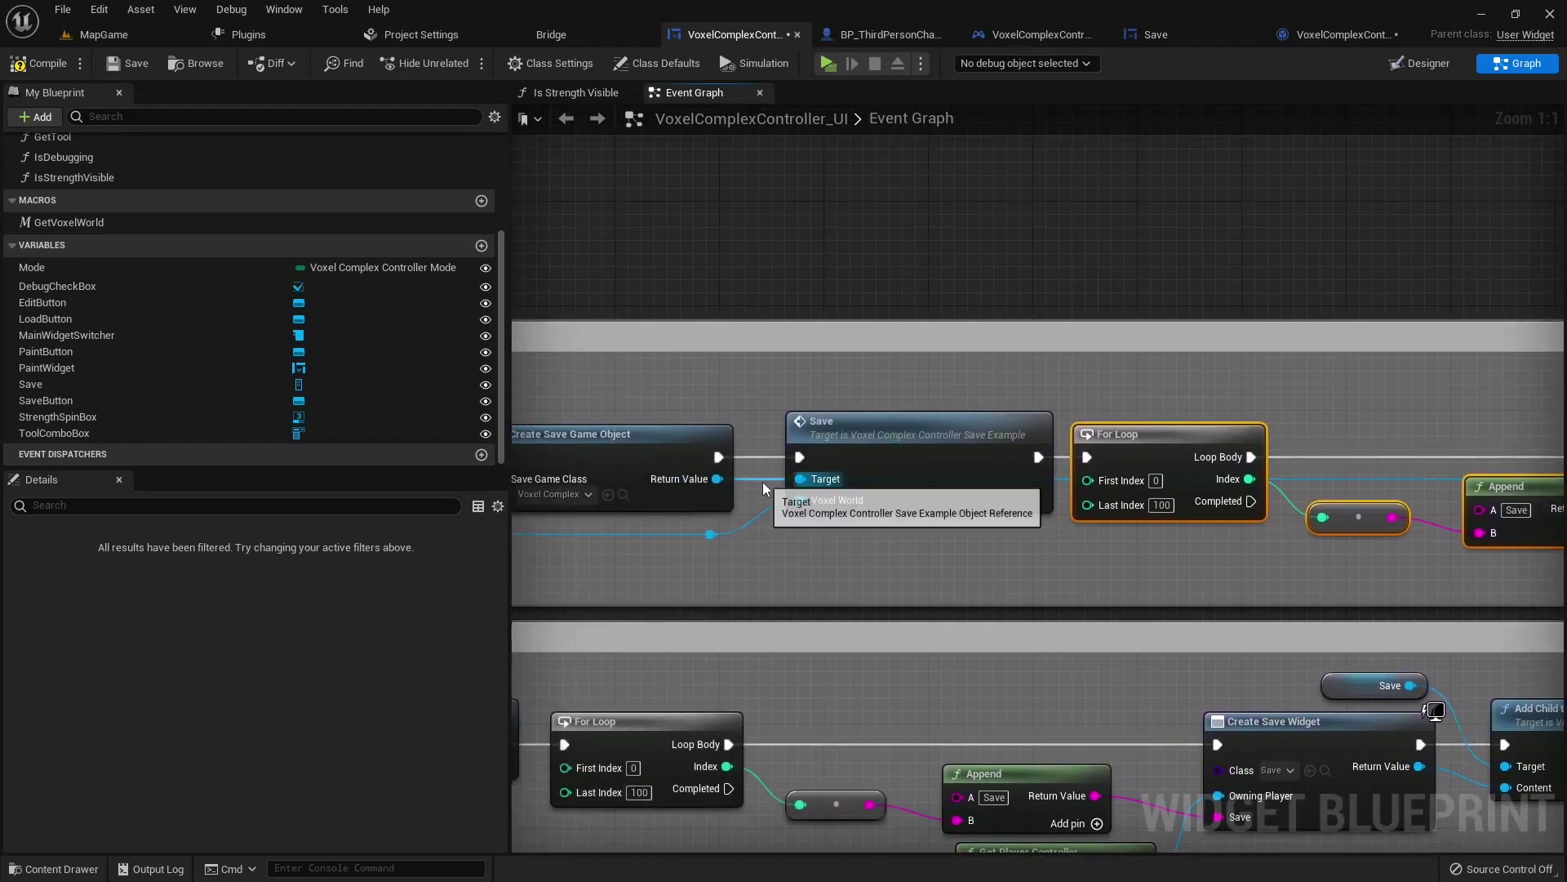
pyautogui.moveTo(834, 488); pyautogui.dragTo(884, 497, button='right')
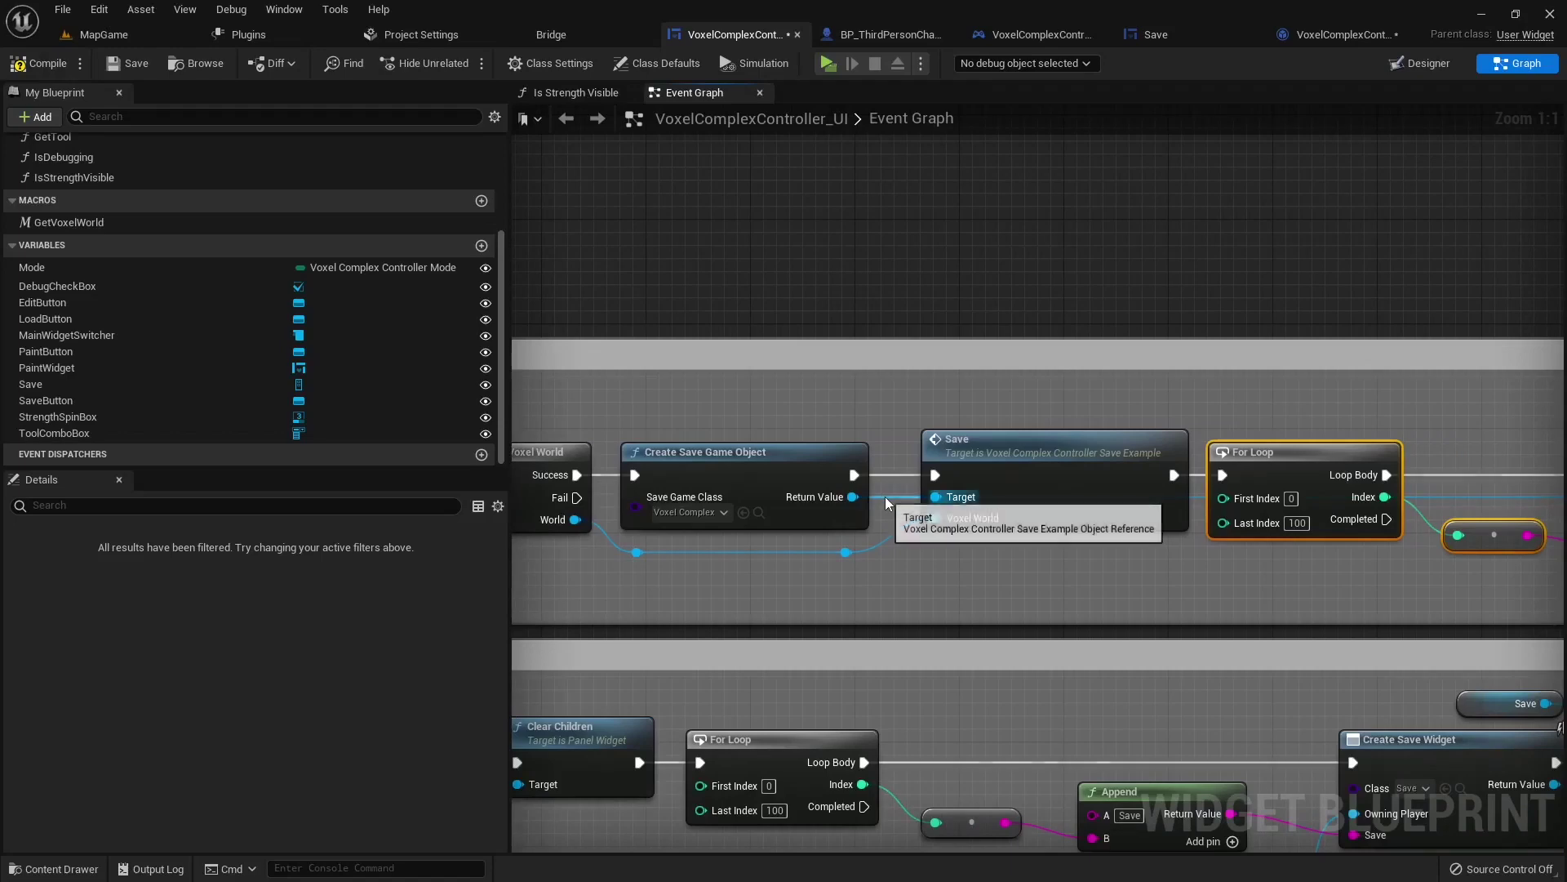
pyautogui.doubleClick(885, 495)
pyautogui.moveTo(898, 495); pyautogui.dragTo(1361, 475)
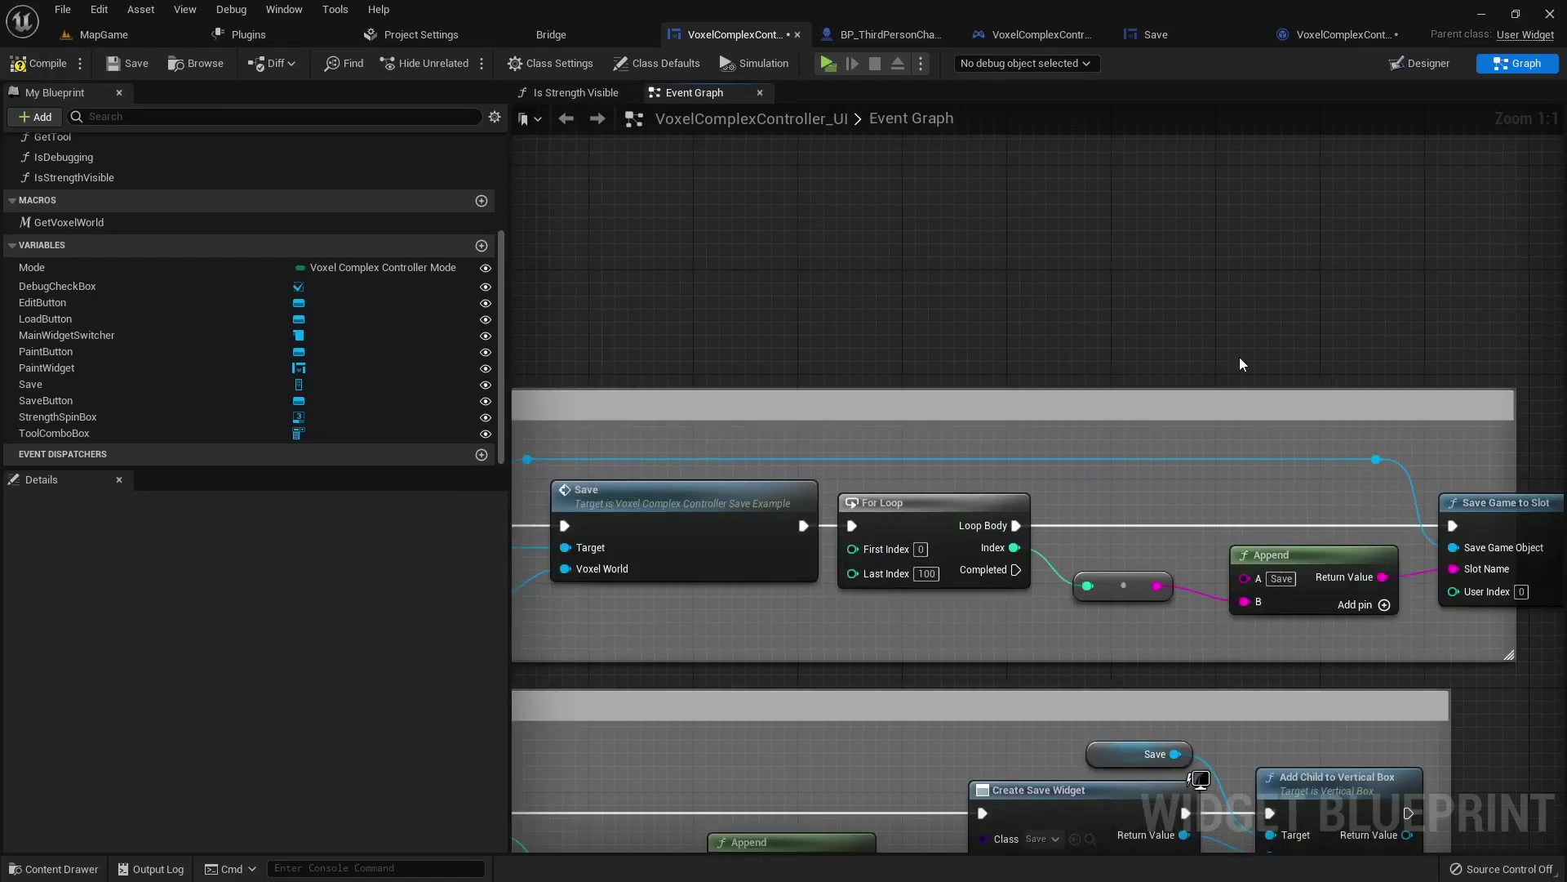
# Step: Widen and extend the Save World comment box around the print nodes
pyautogui.moveTo(1241, 363); pyautogui.dragTo(933, 445, button='right')
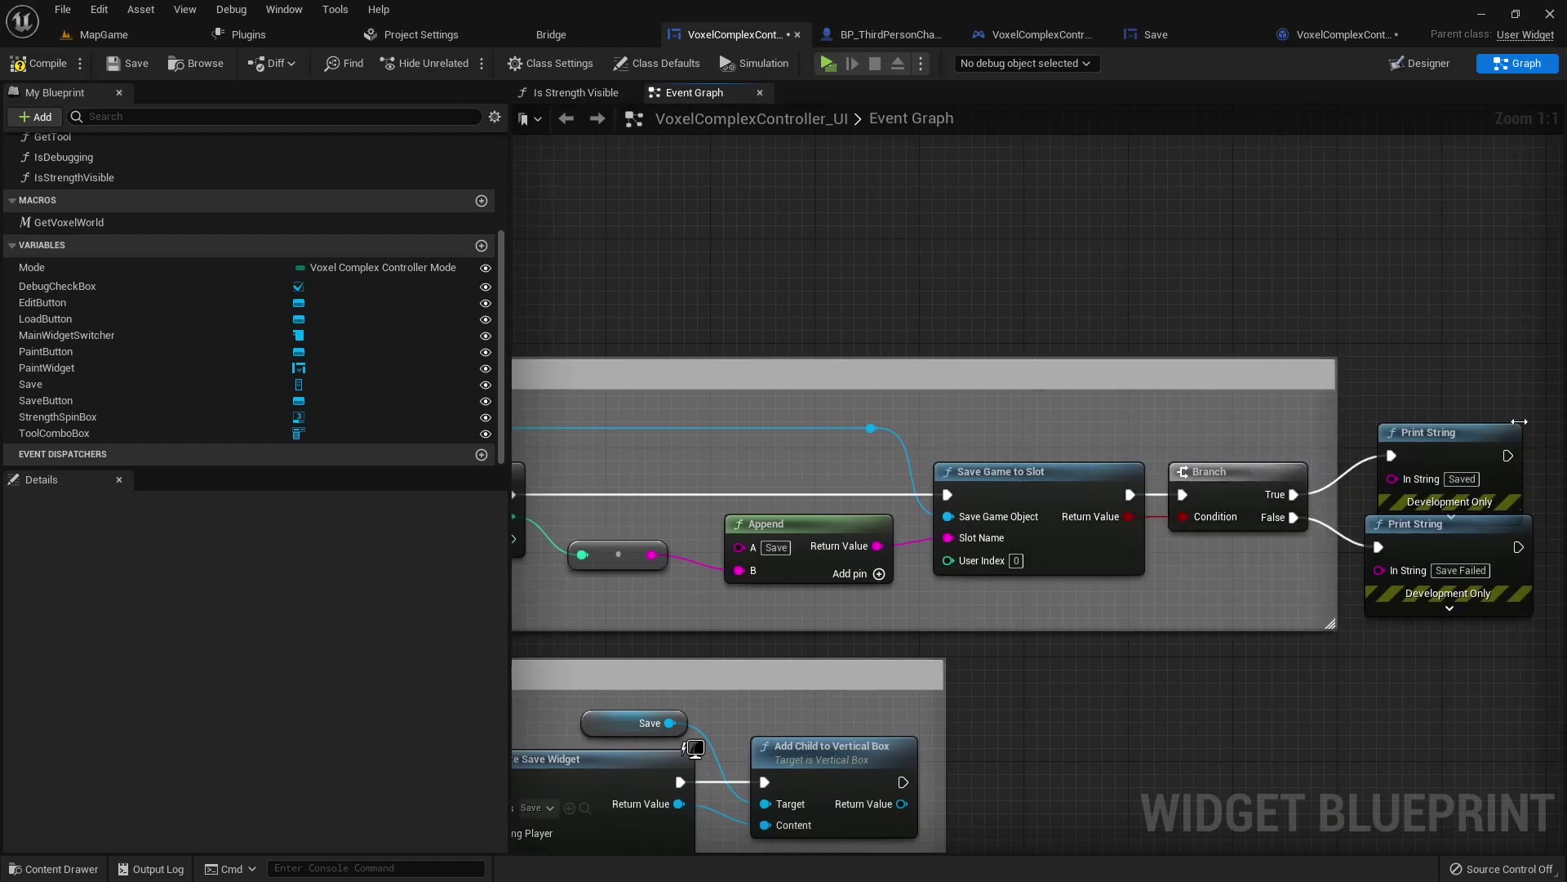
pyautogui.moveTo(1008, 422); pyautogui.dragTo(1388, 421)
pyautogui.moveTo(1387, 412); pyautogui.dragTo(1050, 411, button='right')
pyautogui.moveTo(1050, 411); pyautogui.dragTo(1260, 412)
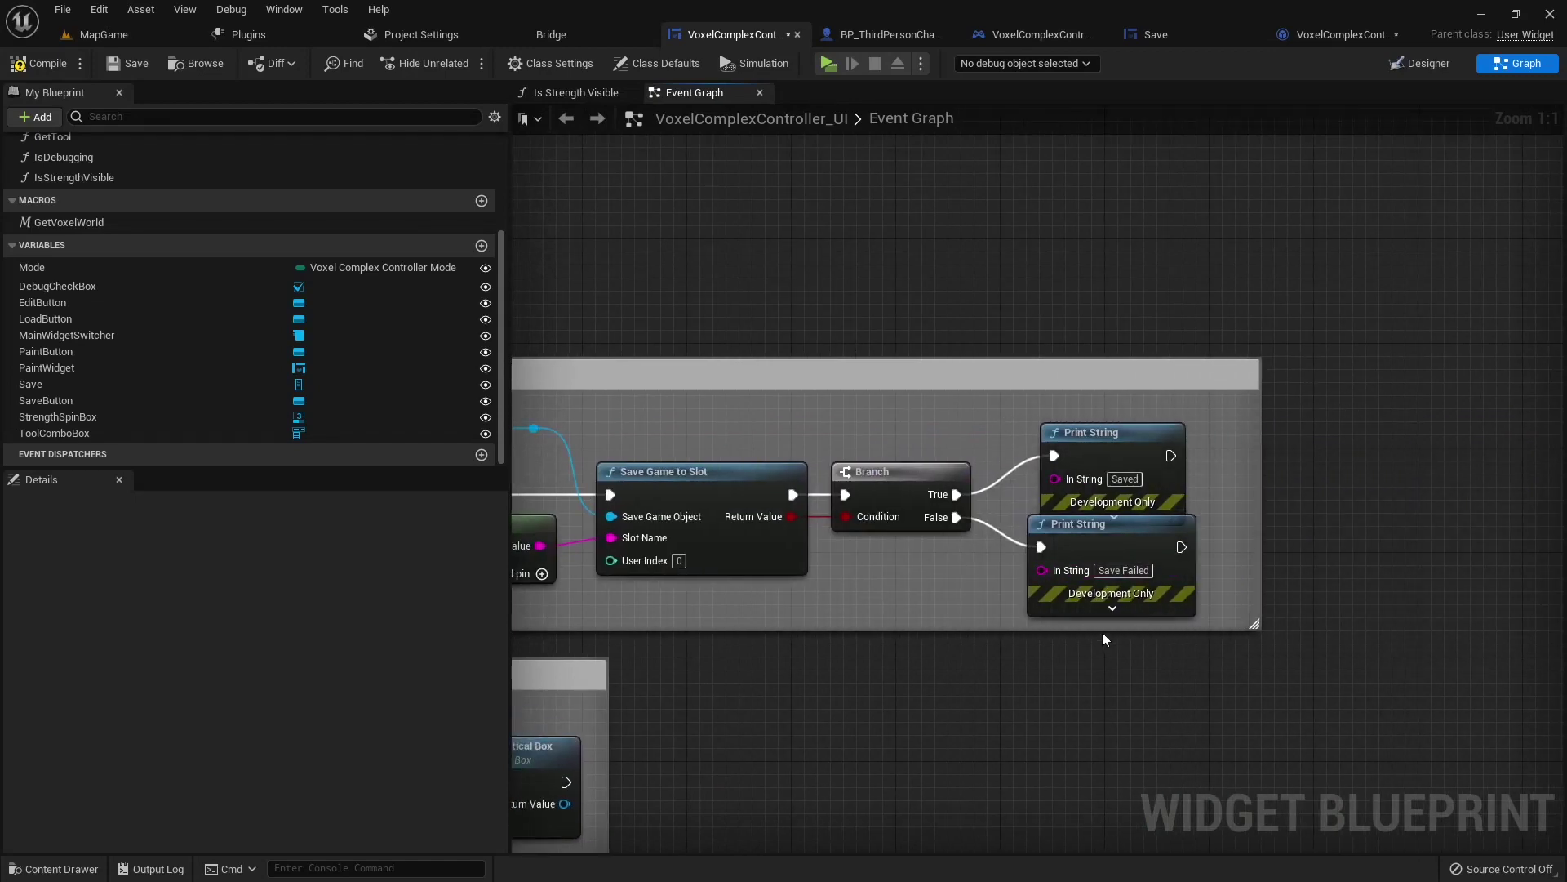
pyautogui.moveTo(1102, 632); pyautogui.dragTo(1095, 650)
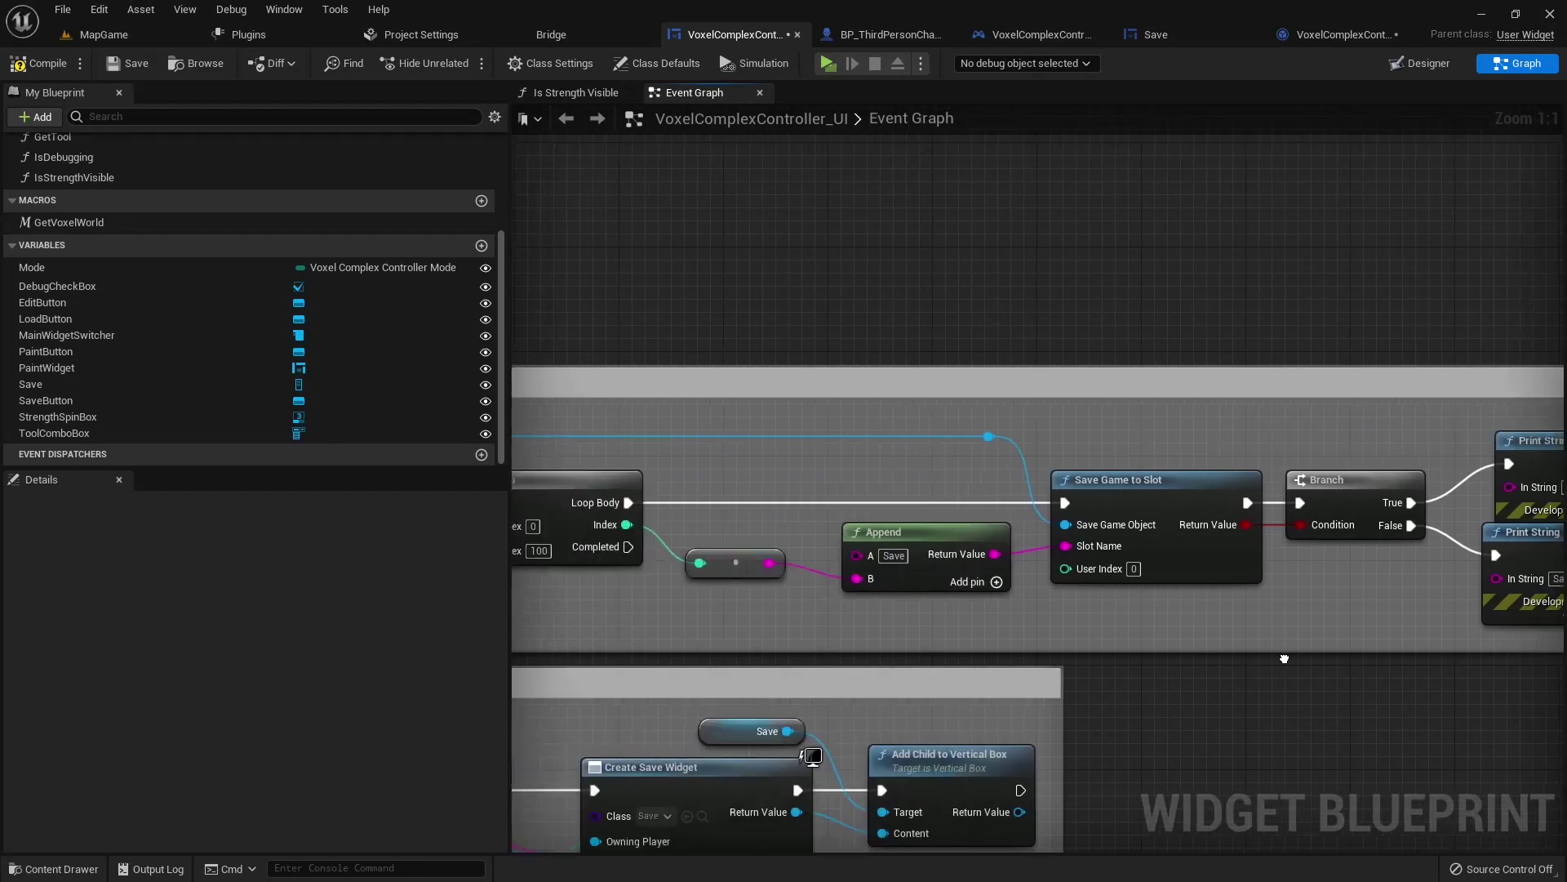
pyautogui.moveTo(1095, 650)
pyautogui.mouseDown(button='right')
pyautogui.moveTo(907, 559)
pyautogui.moveTo(1450, 833)
pyautogui.mouseUp(button='right')
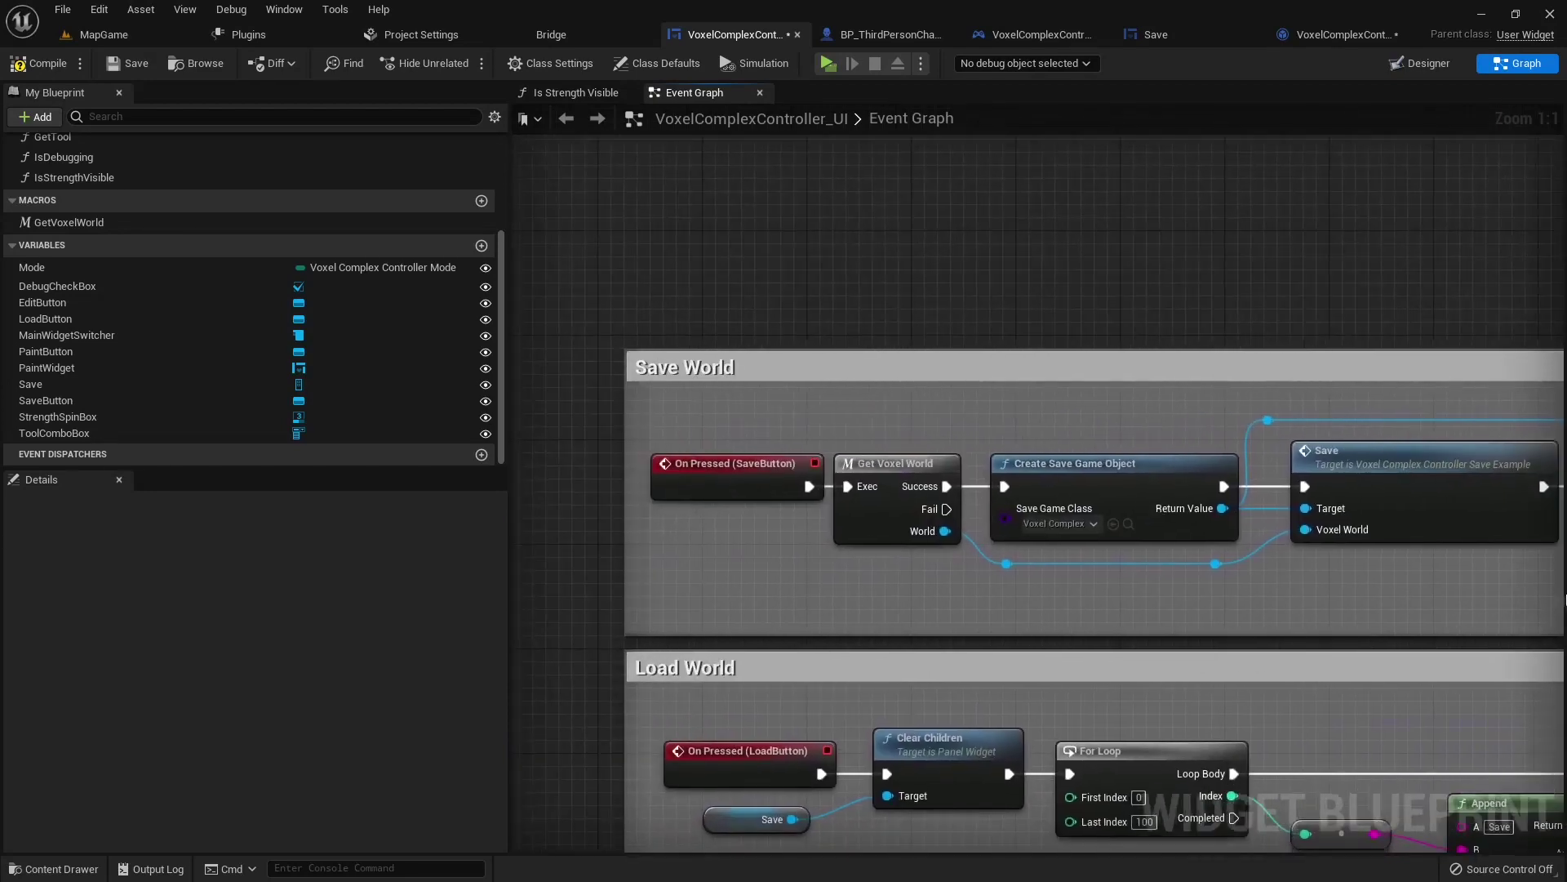
pyautogui.moveTo(796, 449); pyautogui.dragTo(626, 549, button='right')
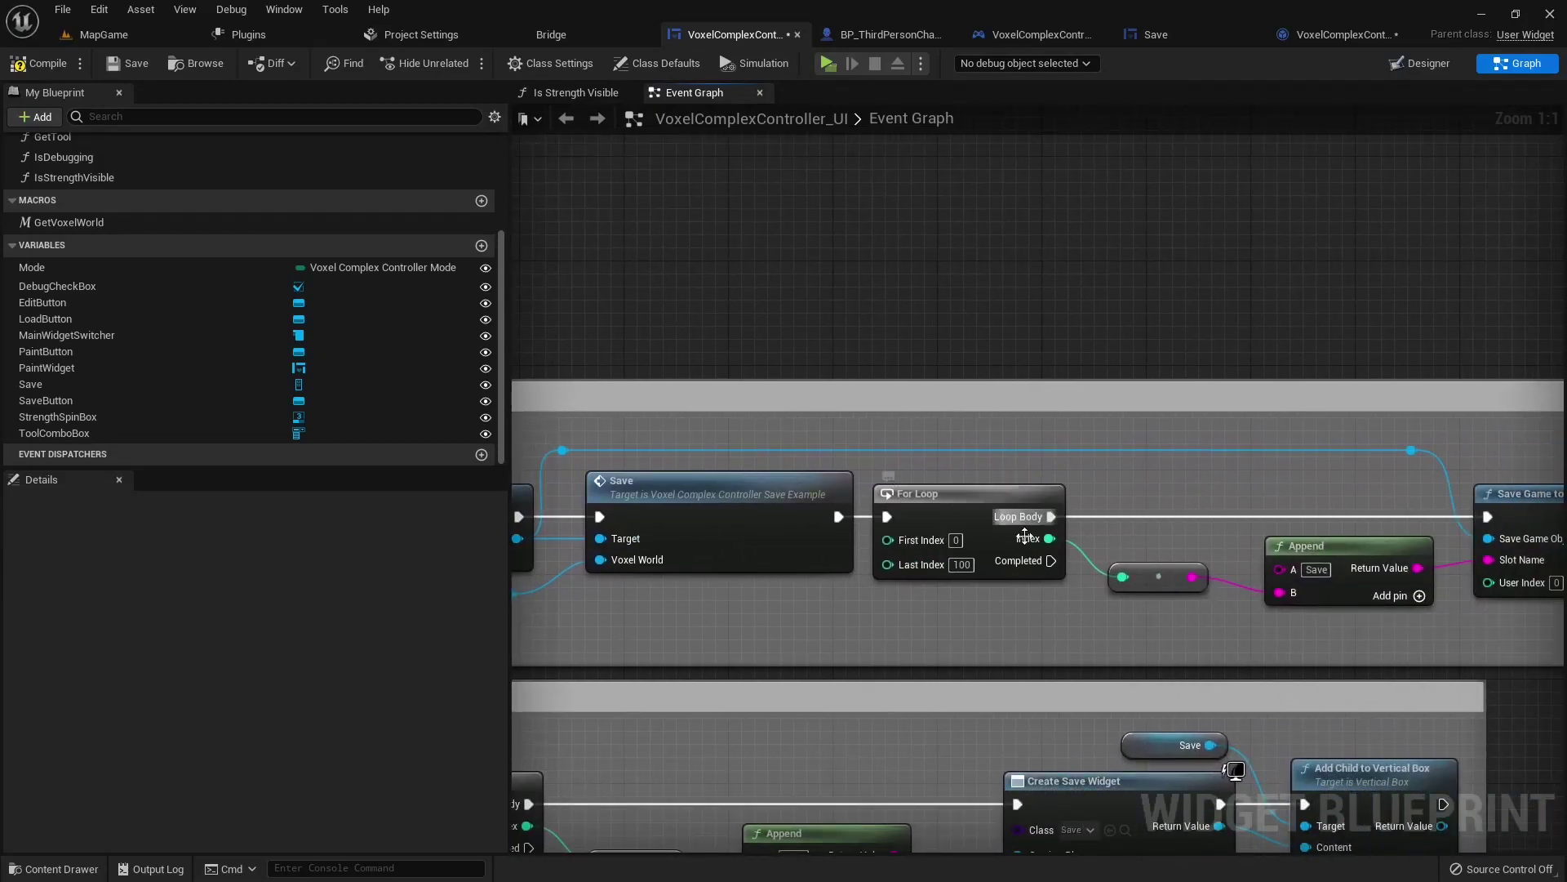
pyautogui.moveTo(999, 584); pyautogui.dragTo(689, 525, button='right')
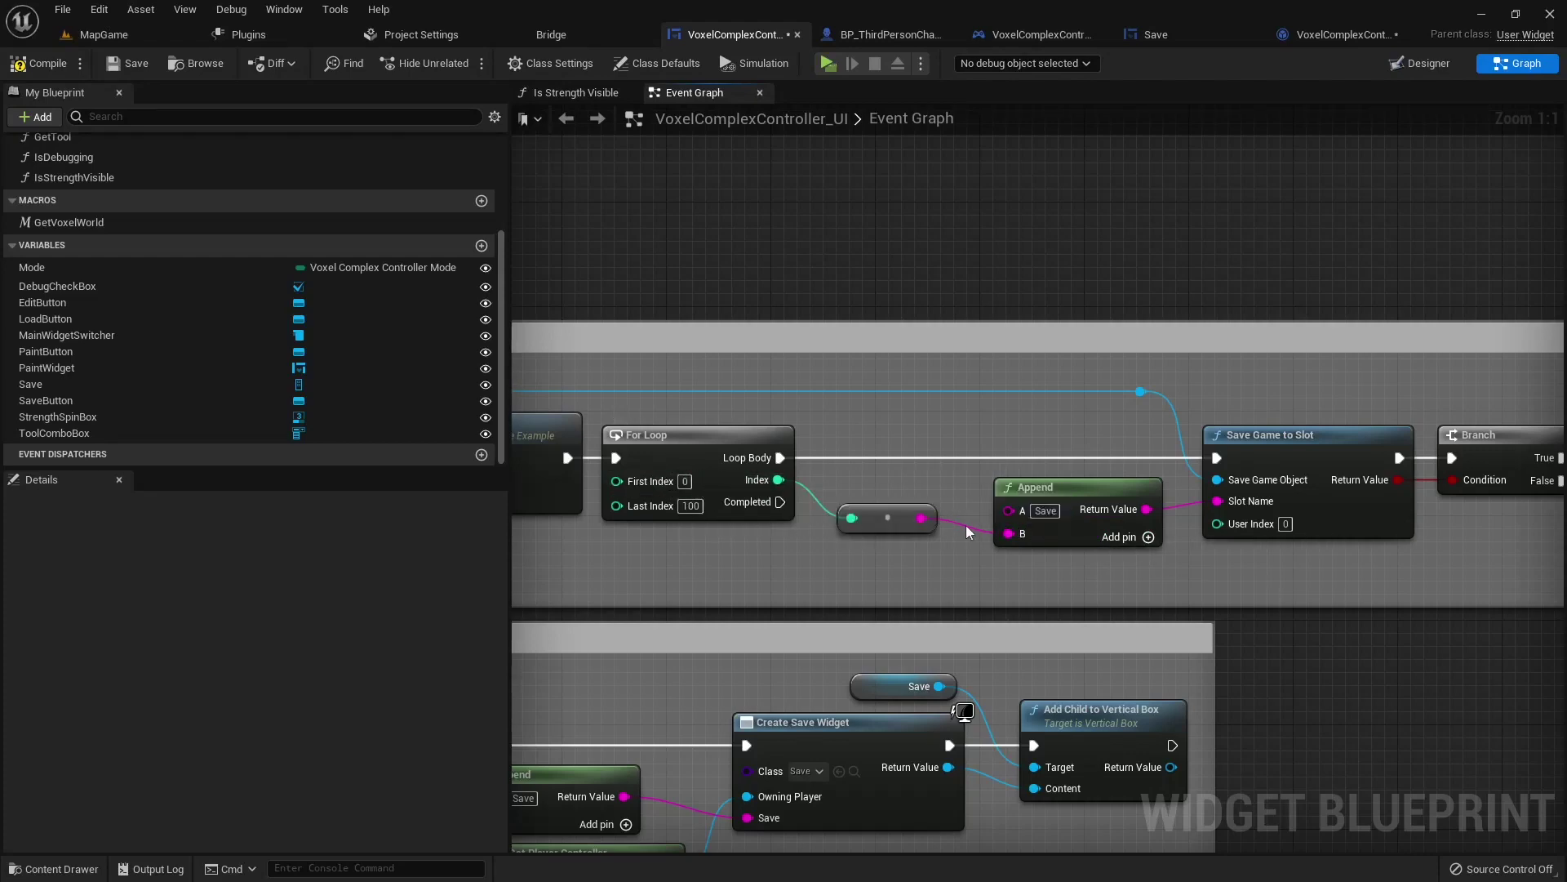
# Step: Look over the Branch, Print String, Clear Children and For Loop nodes, then open the Save widget from Create Save Widget
pyautogui.moveTo(1252, 510); pyautogui.dragTo(1078, 468, button='right')
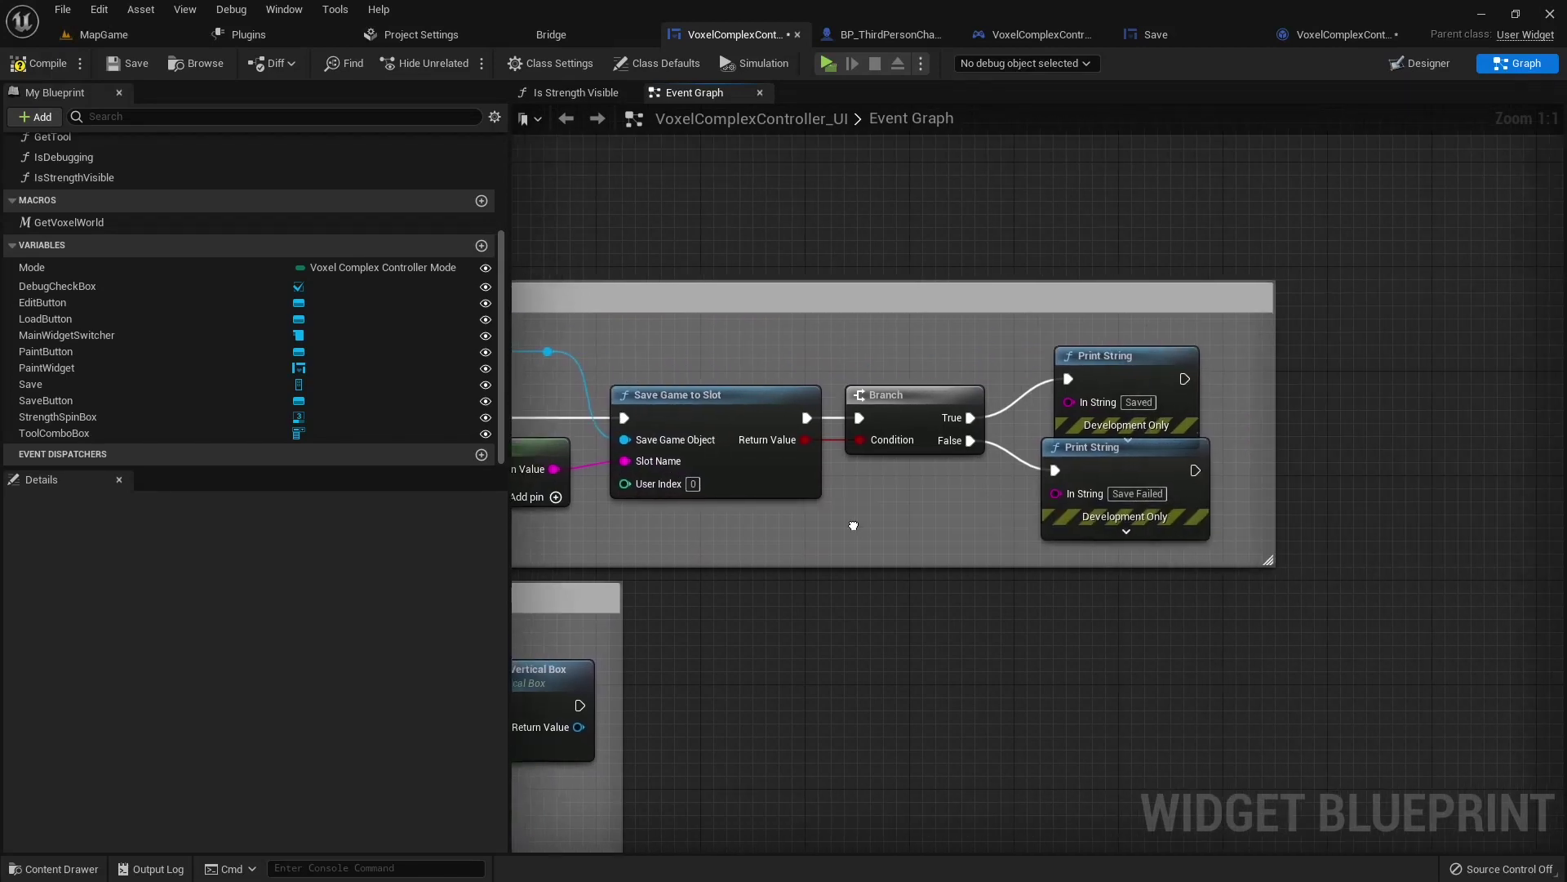
pyautogui.moveTo(1091, 467)
pyautogui.mouseDown(button='right')
pyautogui.moveTo(1378, 455)
pyautogui.moveTo(1442, 431)
pyautogui.mouseUp(button='right')
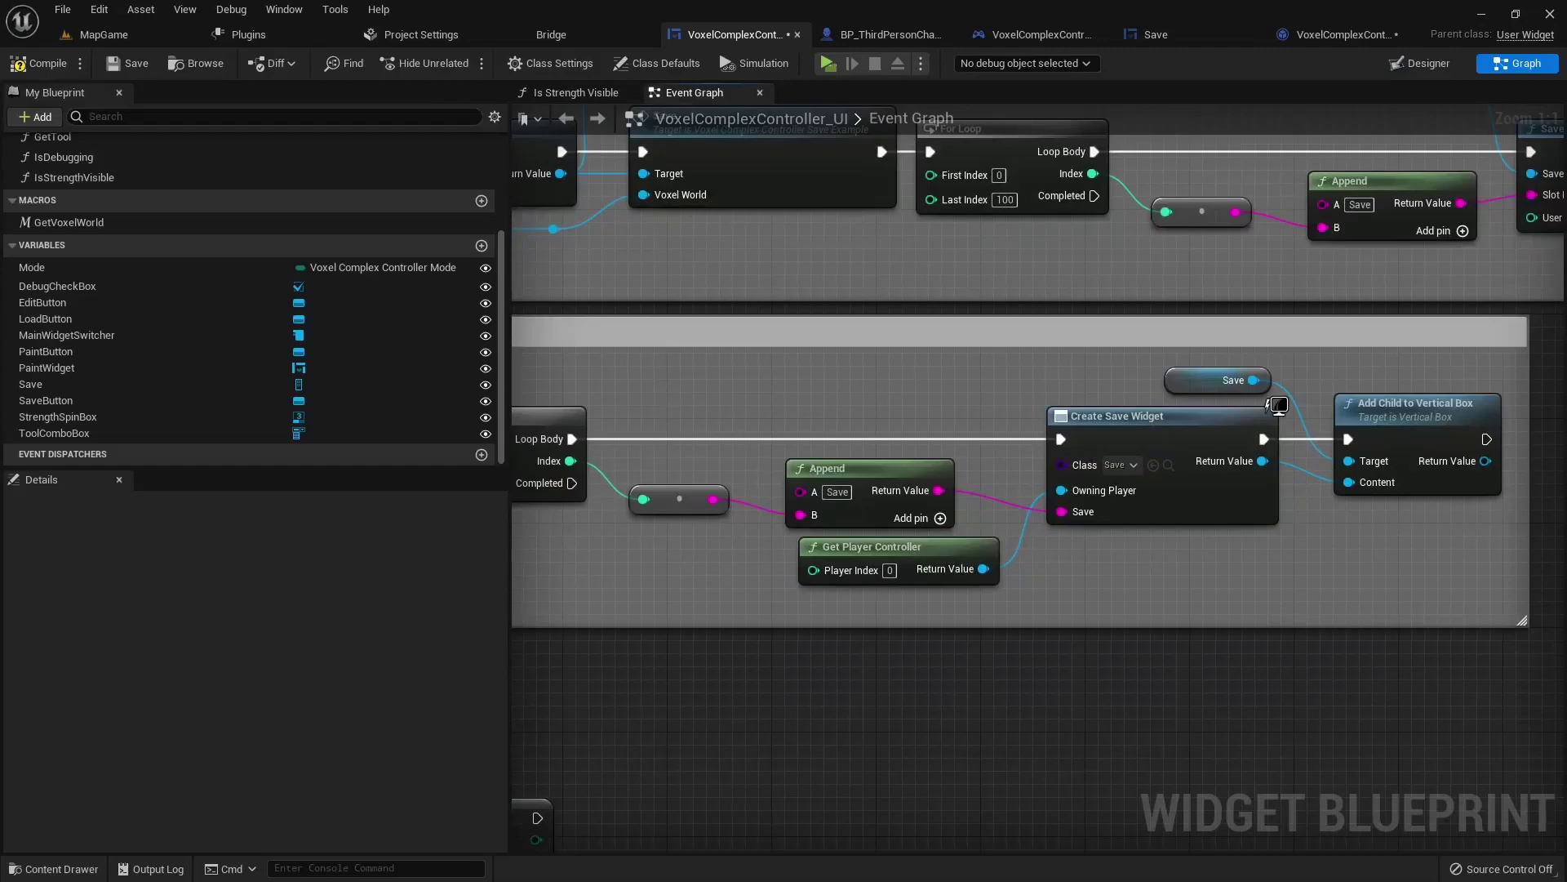
pyautogui.moveTo(1278, 405); pyautogui.dragTo(829, 402, button='right')
pyautogui.moveTo(953, 391); pyautogui.dragTo(1348, 583)
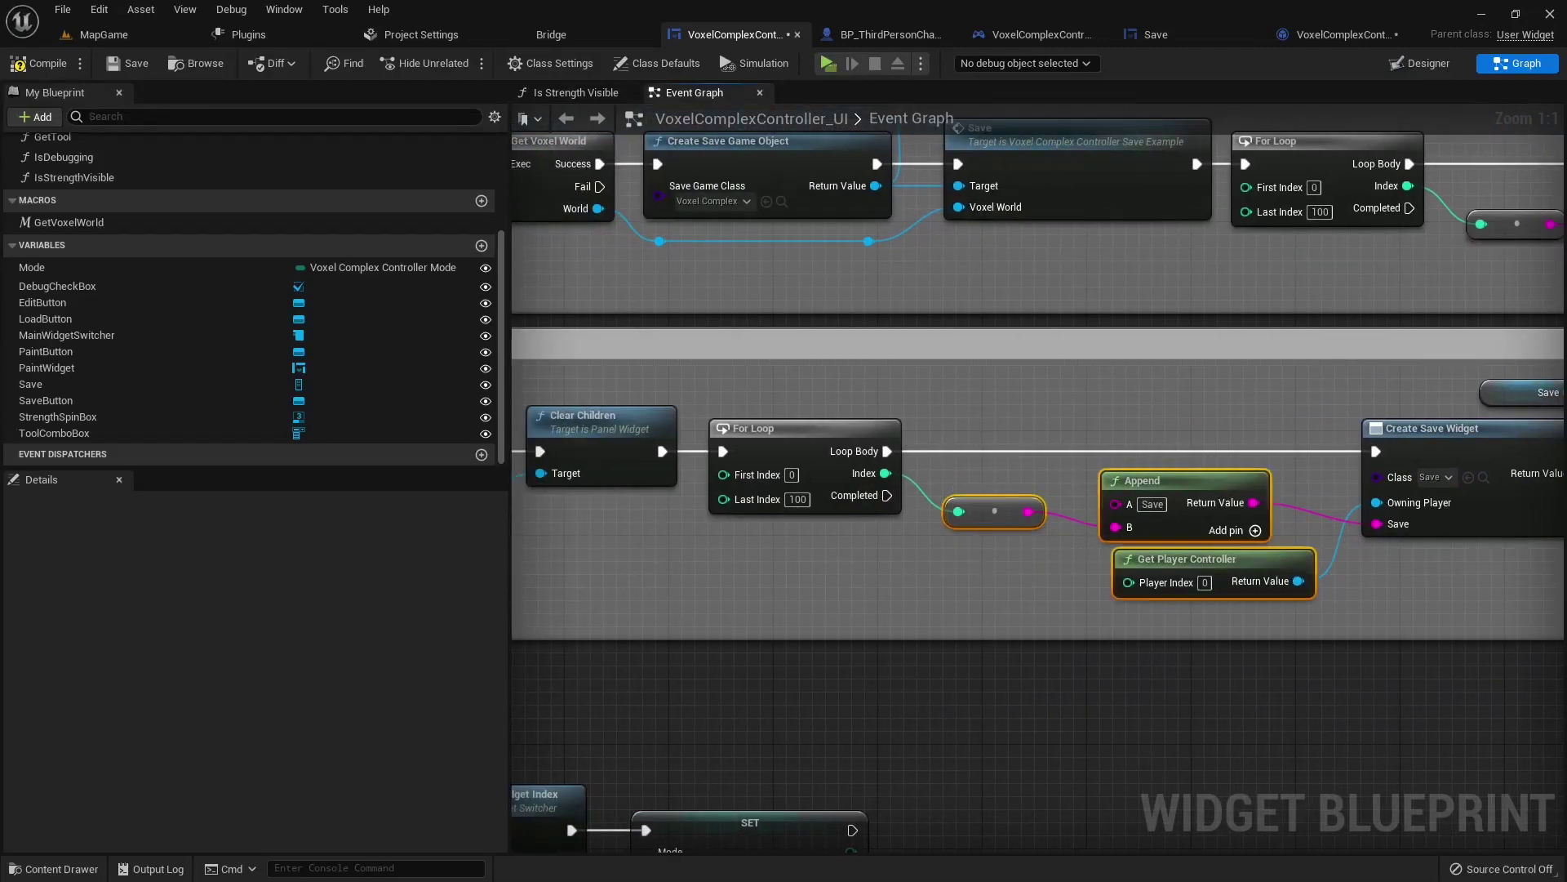
pyautogui.moveTo(1348, 583); pyautogui.dragTo(920, 547, button='right')
pyautogui.doubleClick(972, 490)
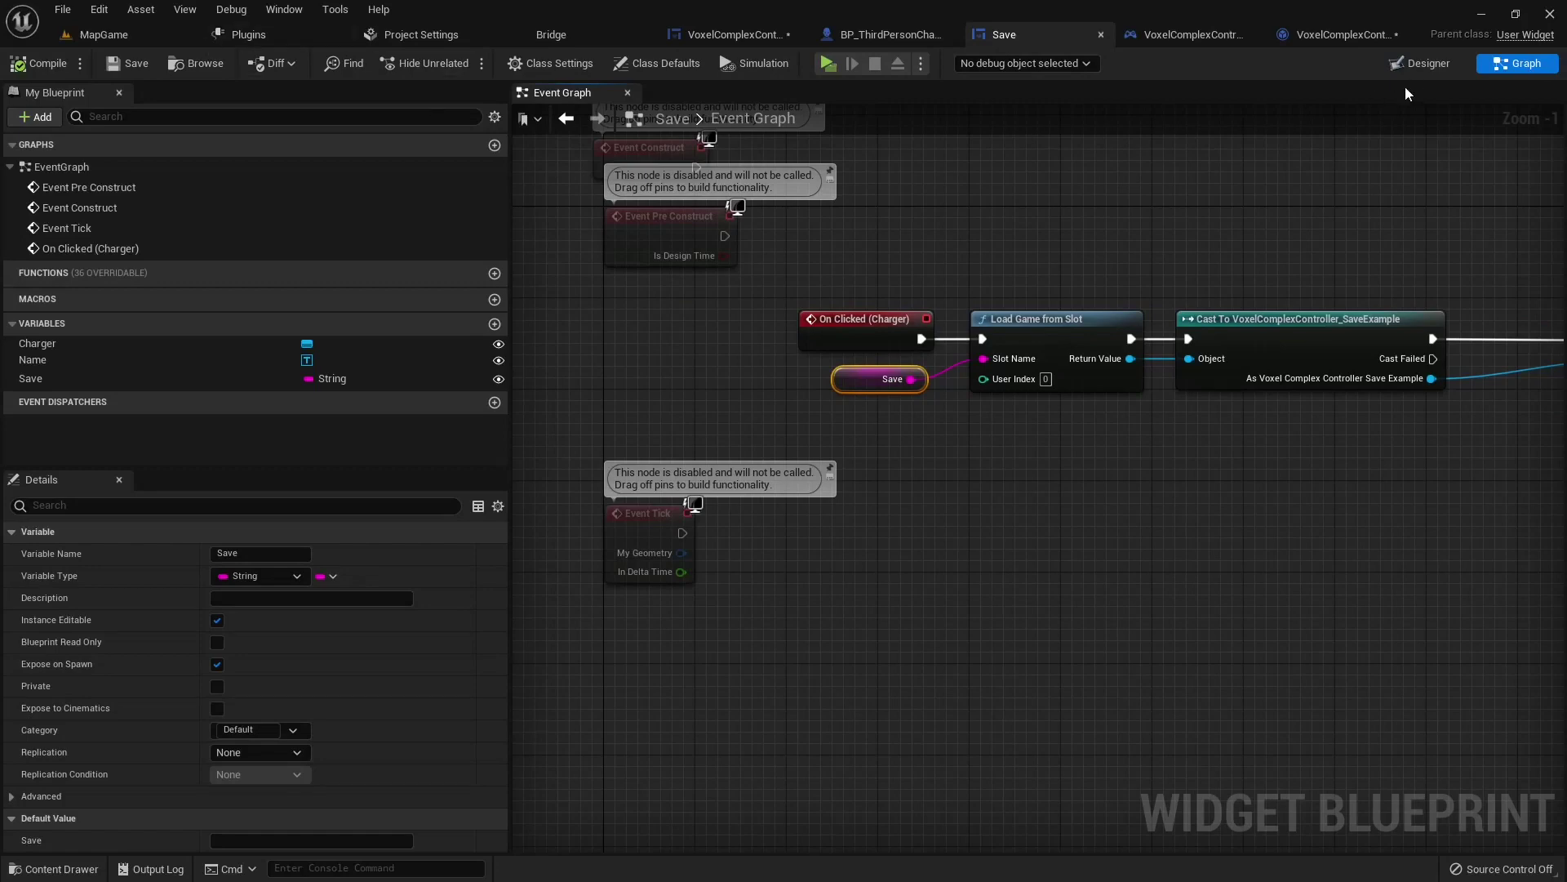
# Step: In the Save widget's Designer, bind the Name text block's text to the Save variable
pyautogui.click(1436, 63)
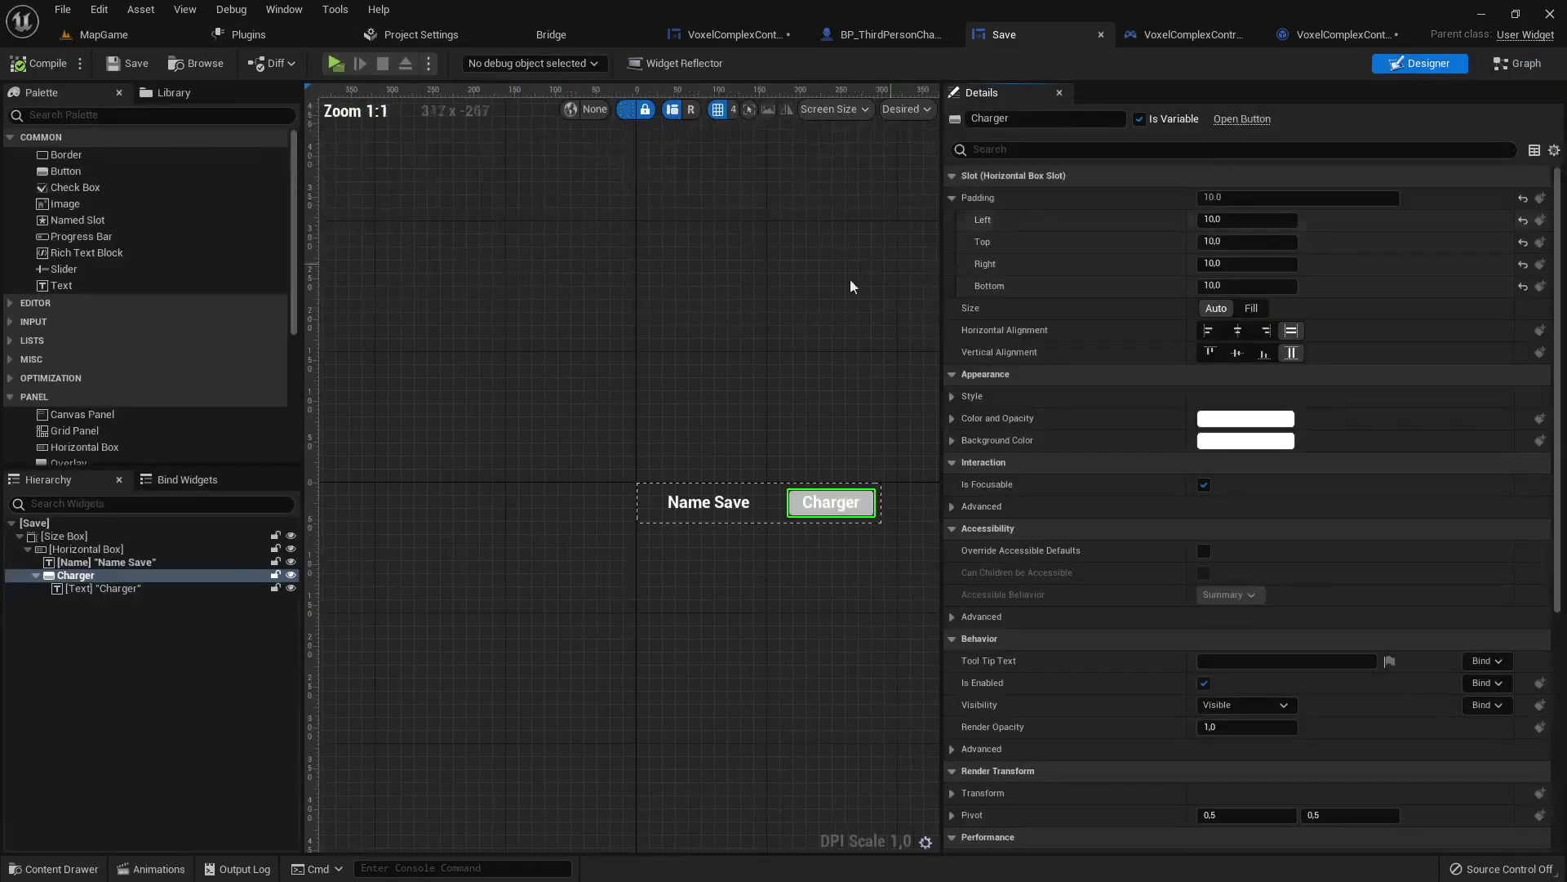
pyautogui.click(694, 497)
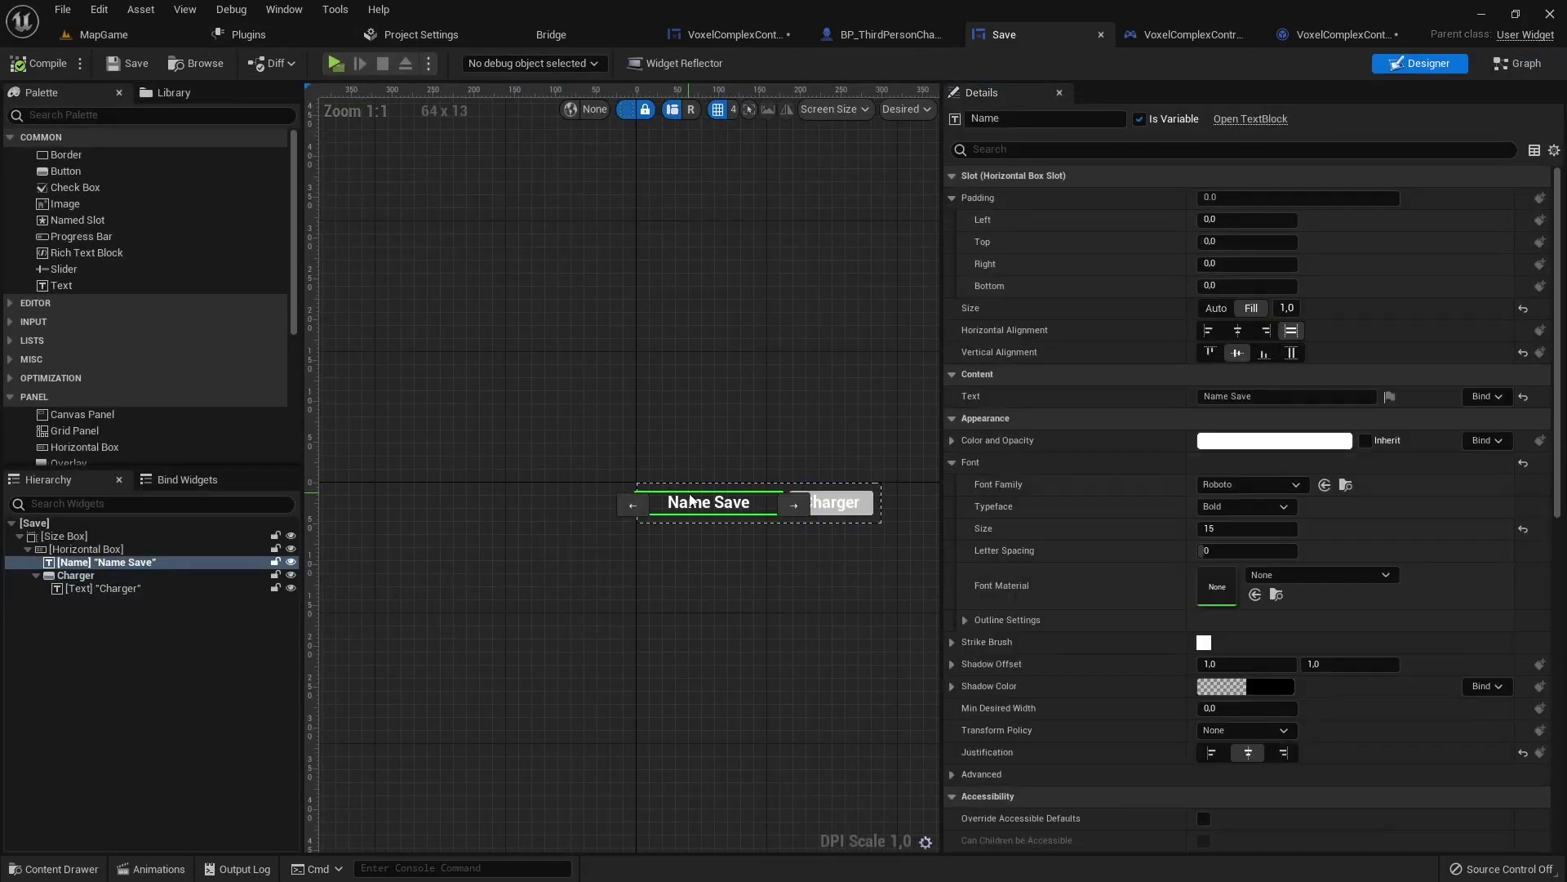
pyautogui.click(1477, 397)
pyautogui.click(1513, 476)
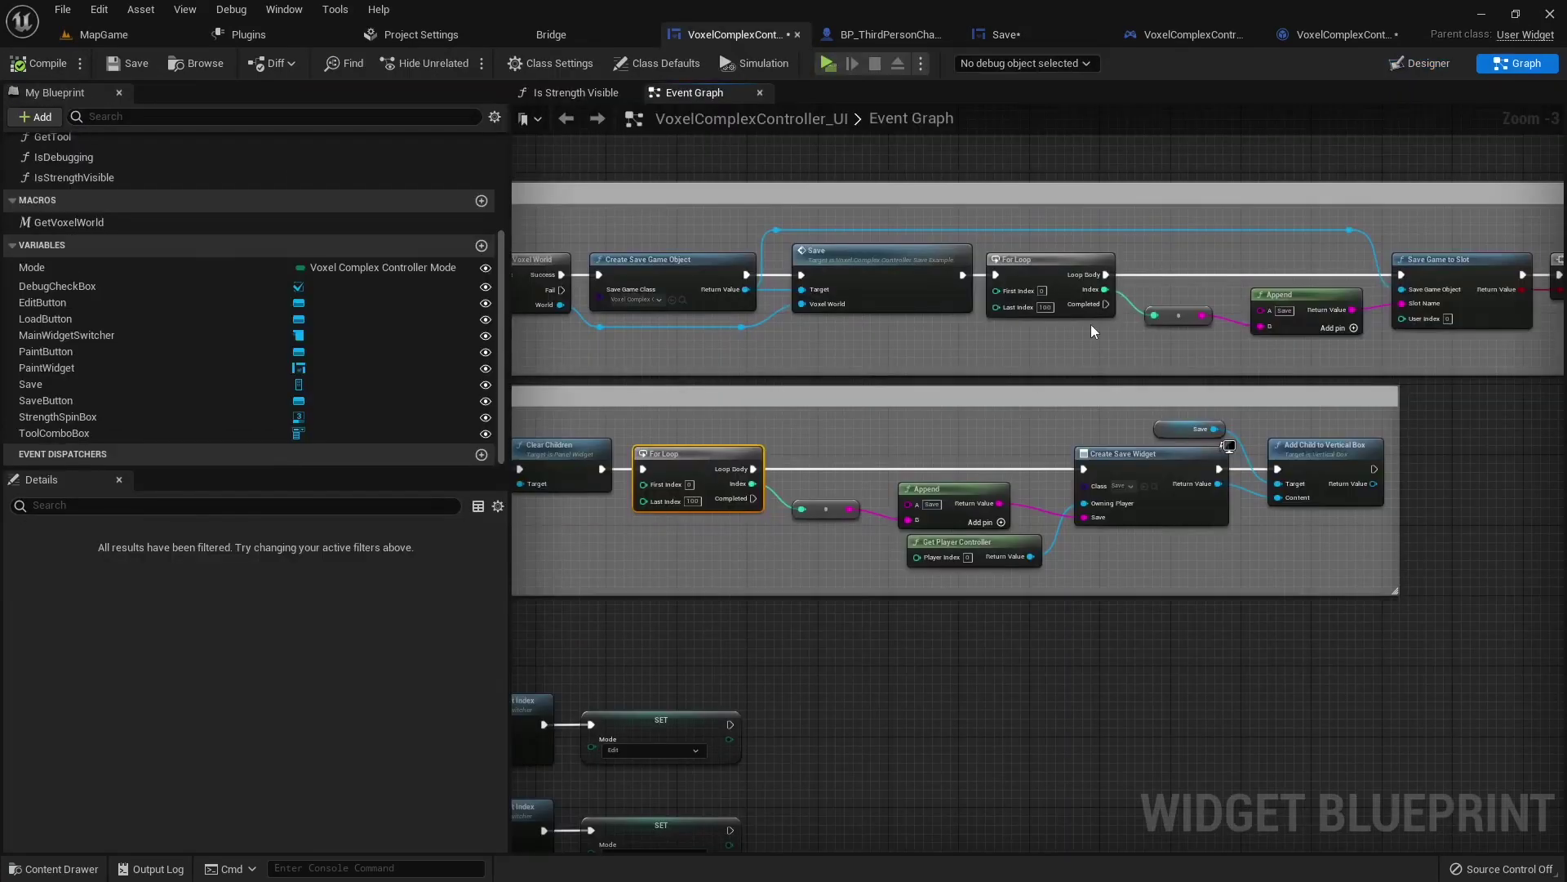
# Step: Add a For Loop with Break after Save, feeding its Index into the string conversion
pyautogui.moveTo(1017, 360); pyautogui.dragTo(777, 362, button='right')
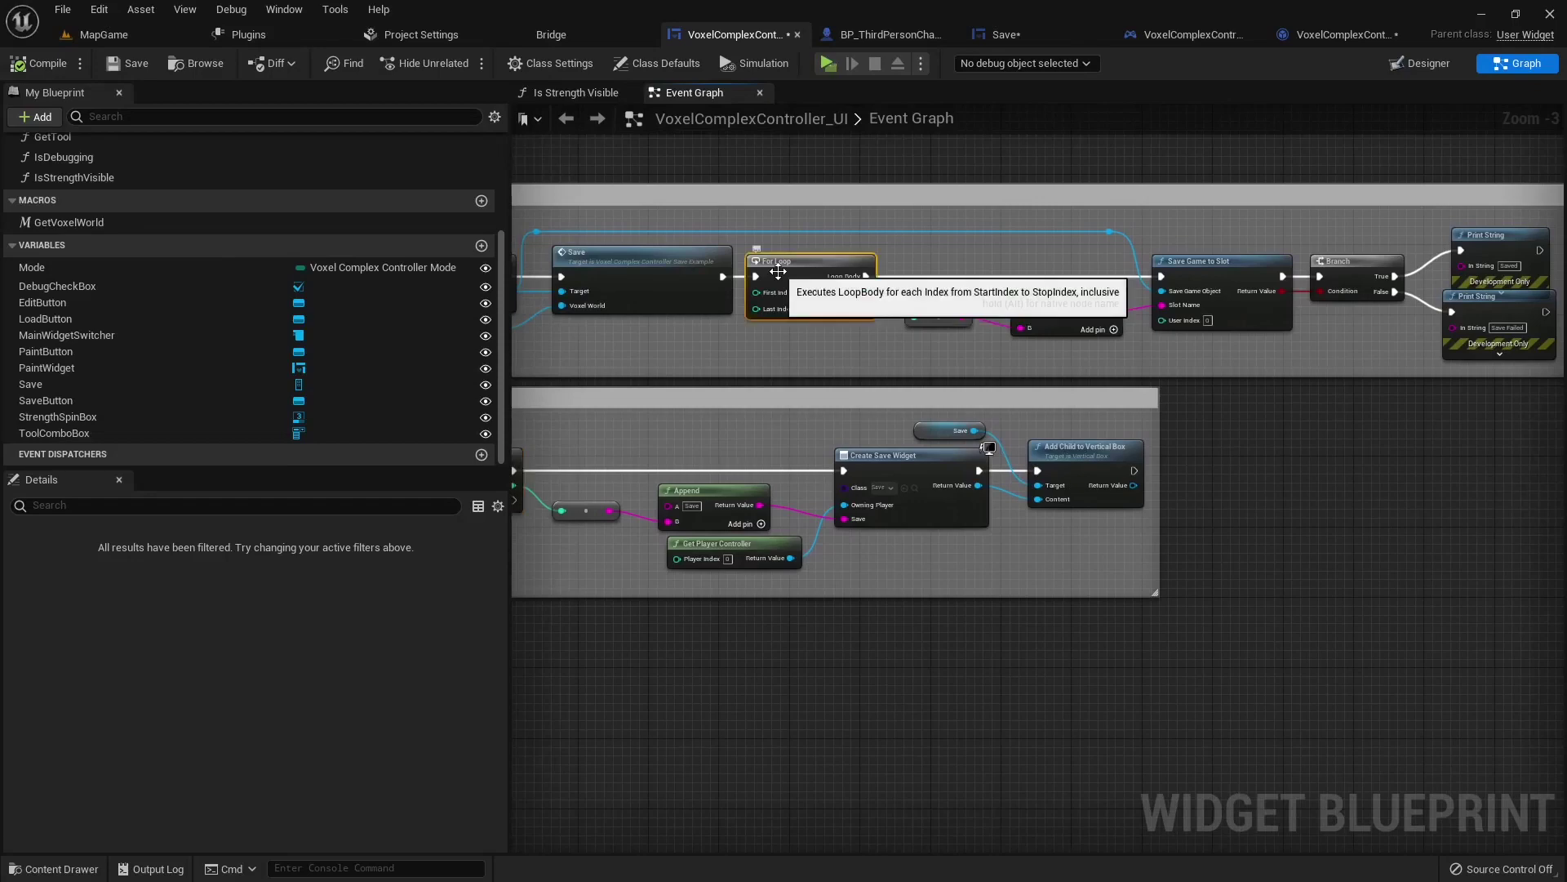
pyautogui.moveTo(723, 277); pyautogui.dragTo(743, 277)
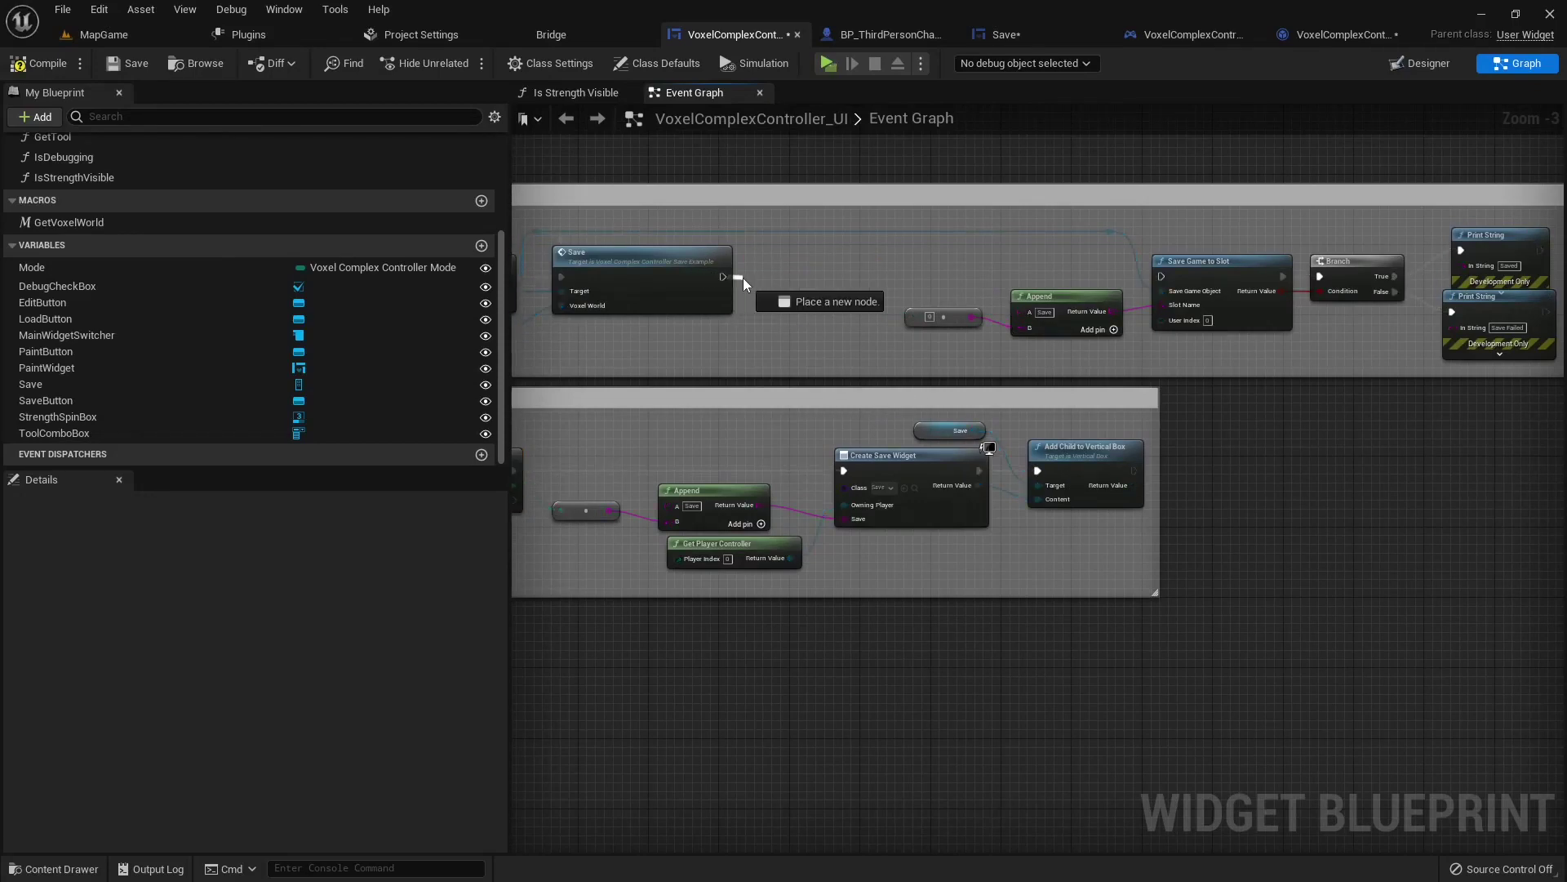
pyautogui.write('for')
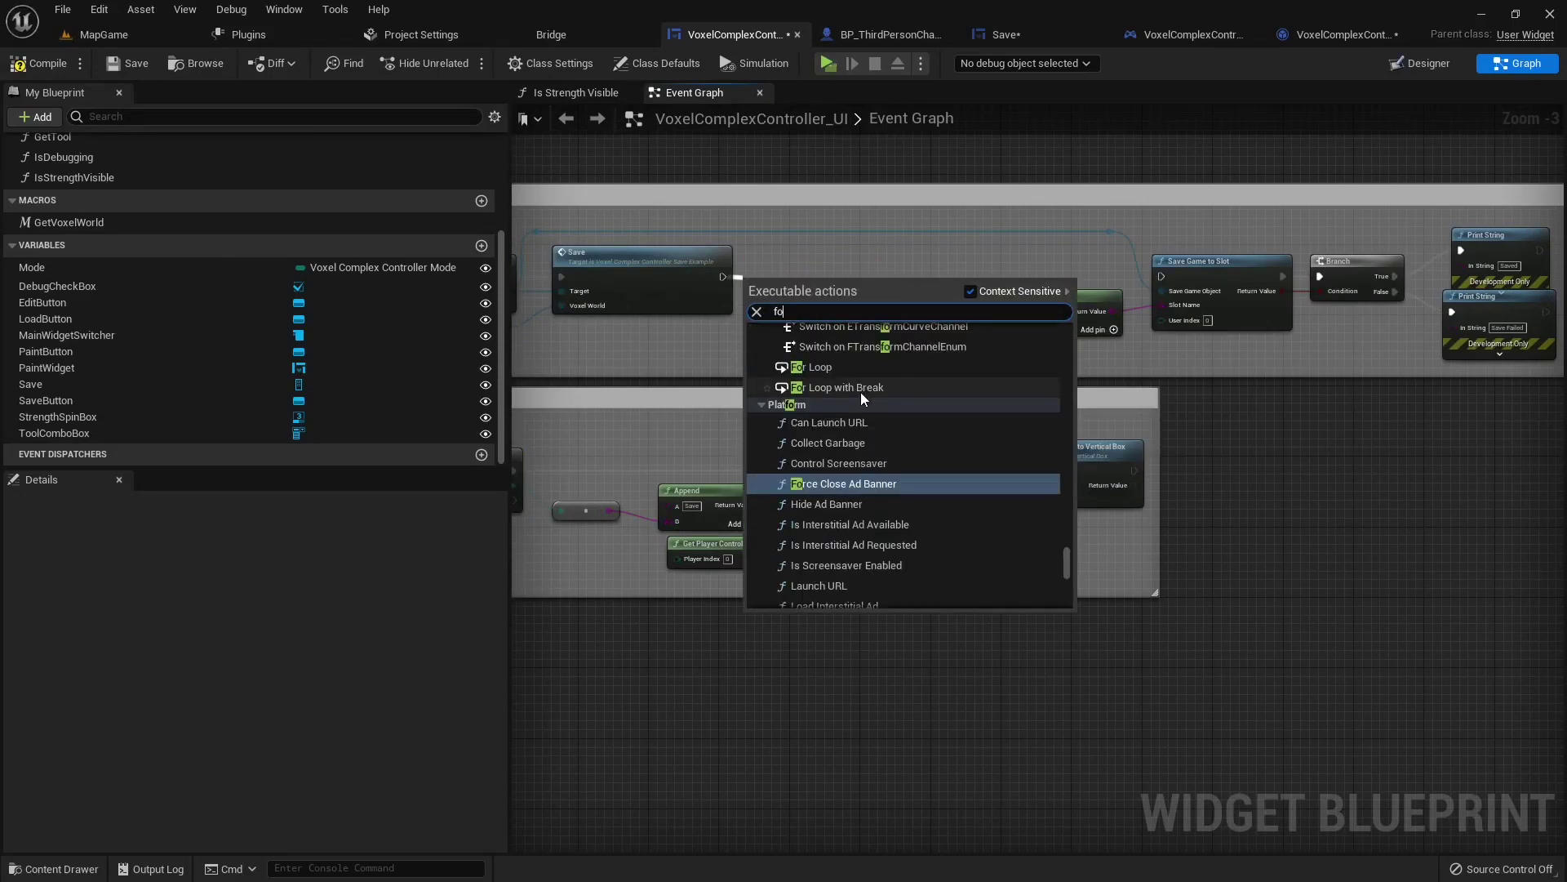
pyautogui.click(816, 376)
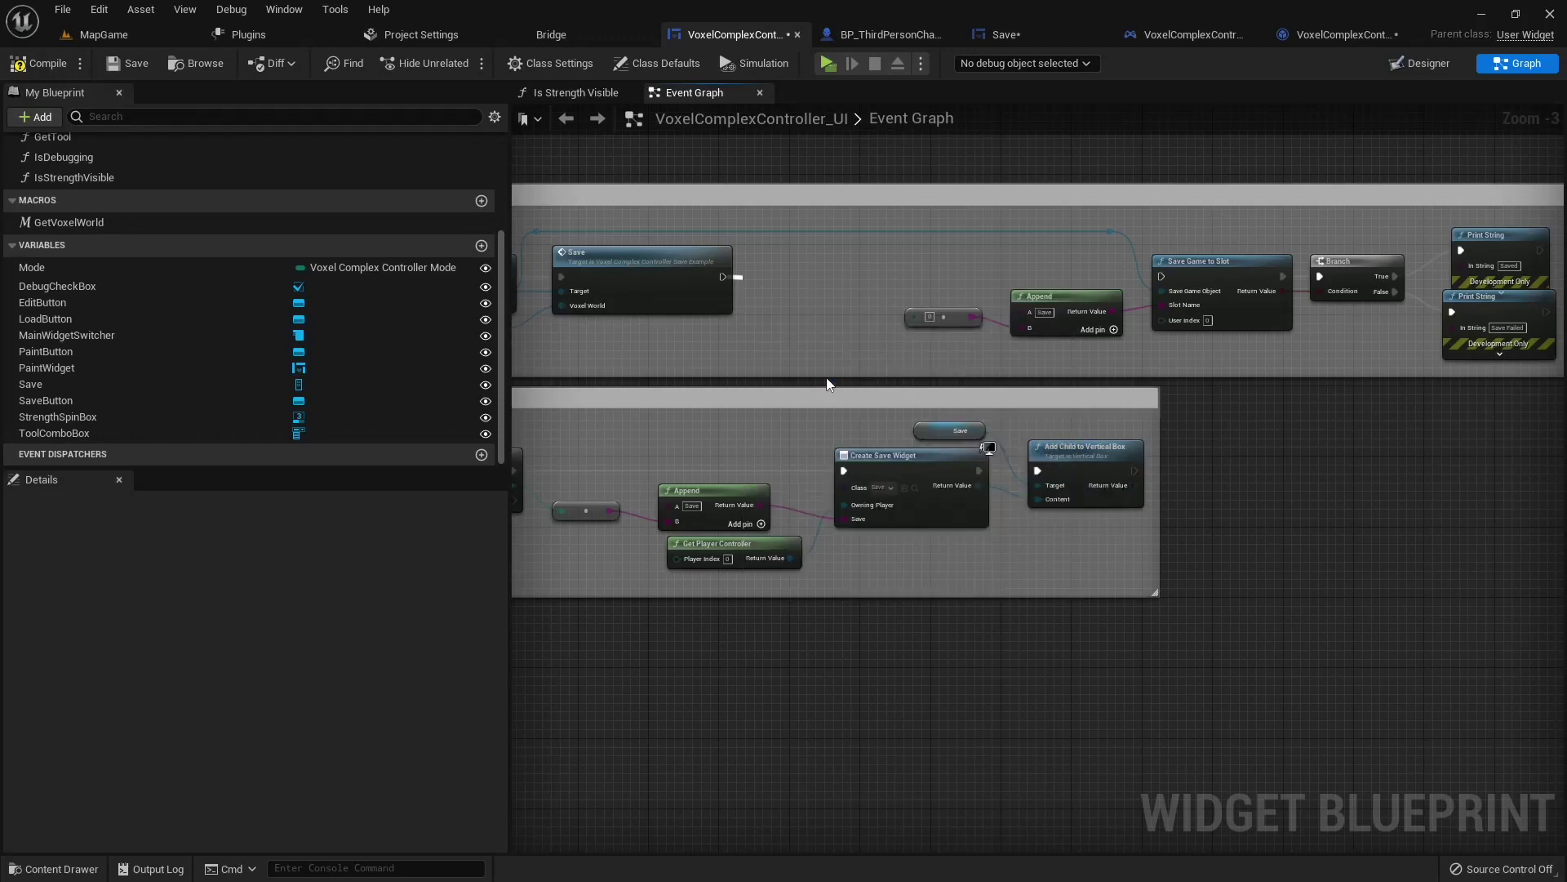
pyautogui.moveTo(819, 288)
pyautogui.mouseDown()
pyautogui.moveTo(819, 260)
pyautogui.moveTo(1161, 275)
pyautogui.mouseUp()
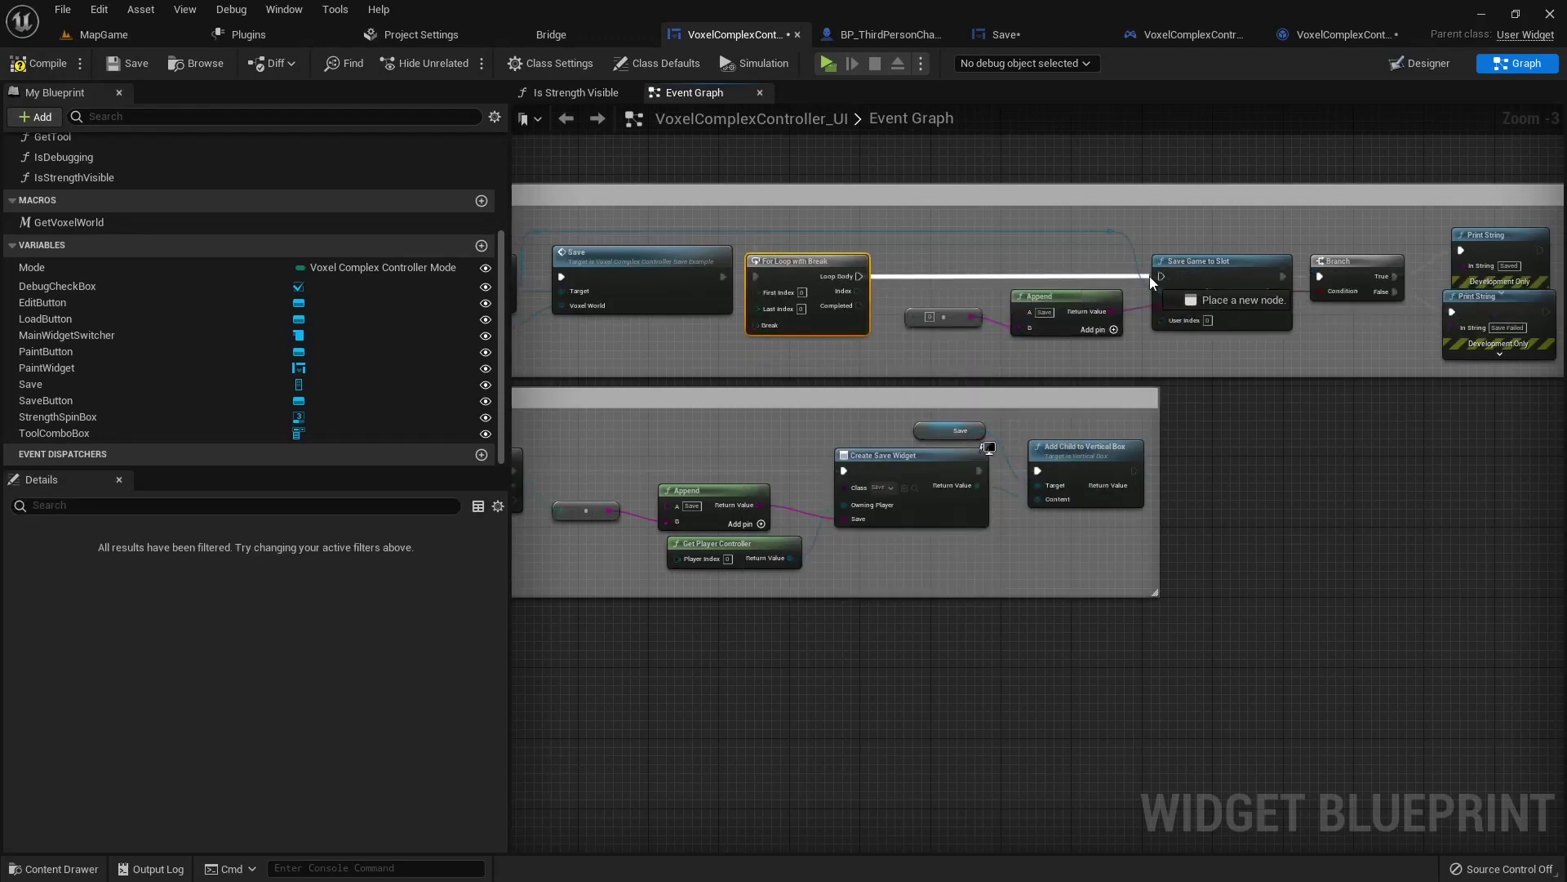
pyautogui.moveTo(857, 291); pyautogui.dragTo(914, 317)
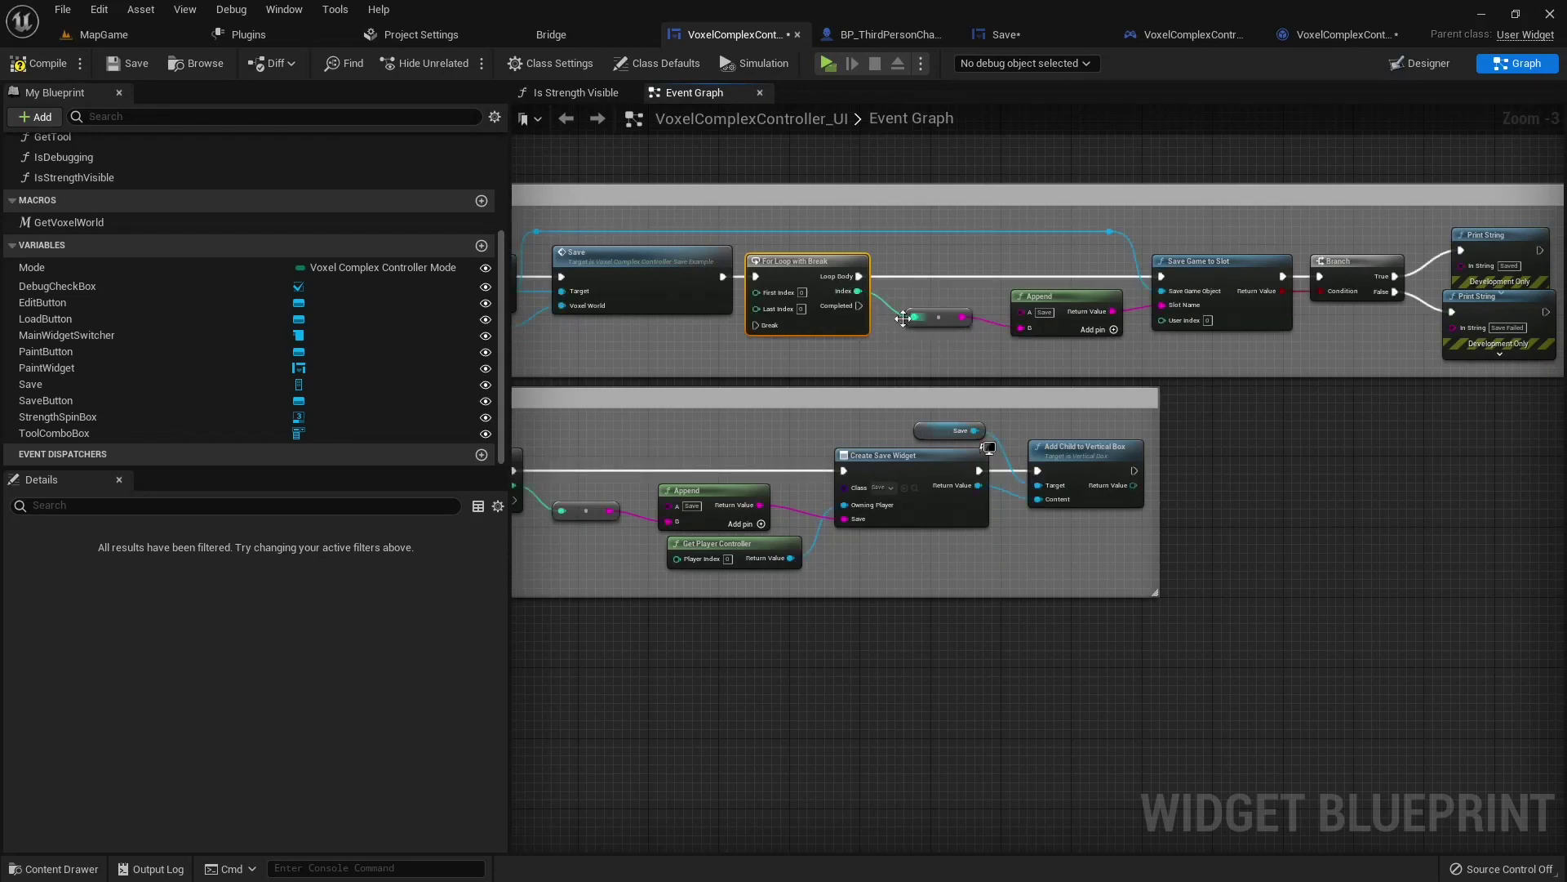
pyautogui.click(801, 310)
# Step: Connect the Saved Print String's output to the loop's Break, routed through two reroute points
pyautogui.click(767, 397)
pyautogui.moveTo(808, 416); pyautogui.dragTo(433, 416, button='right')
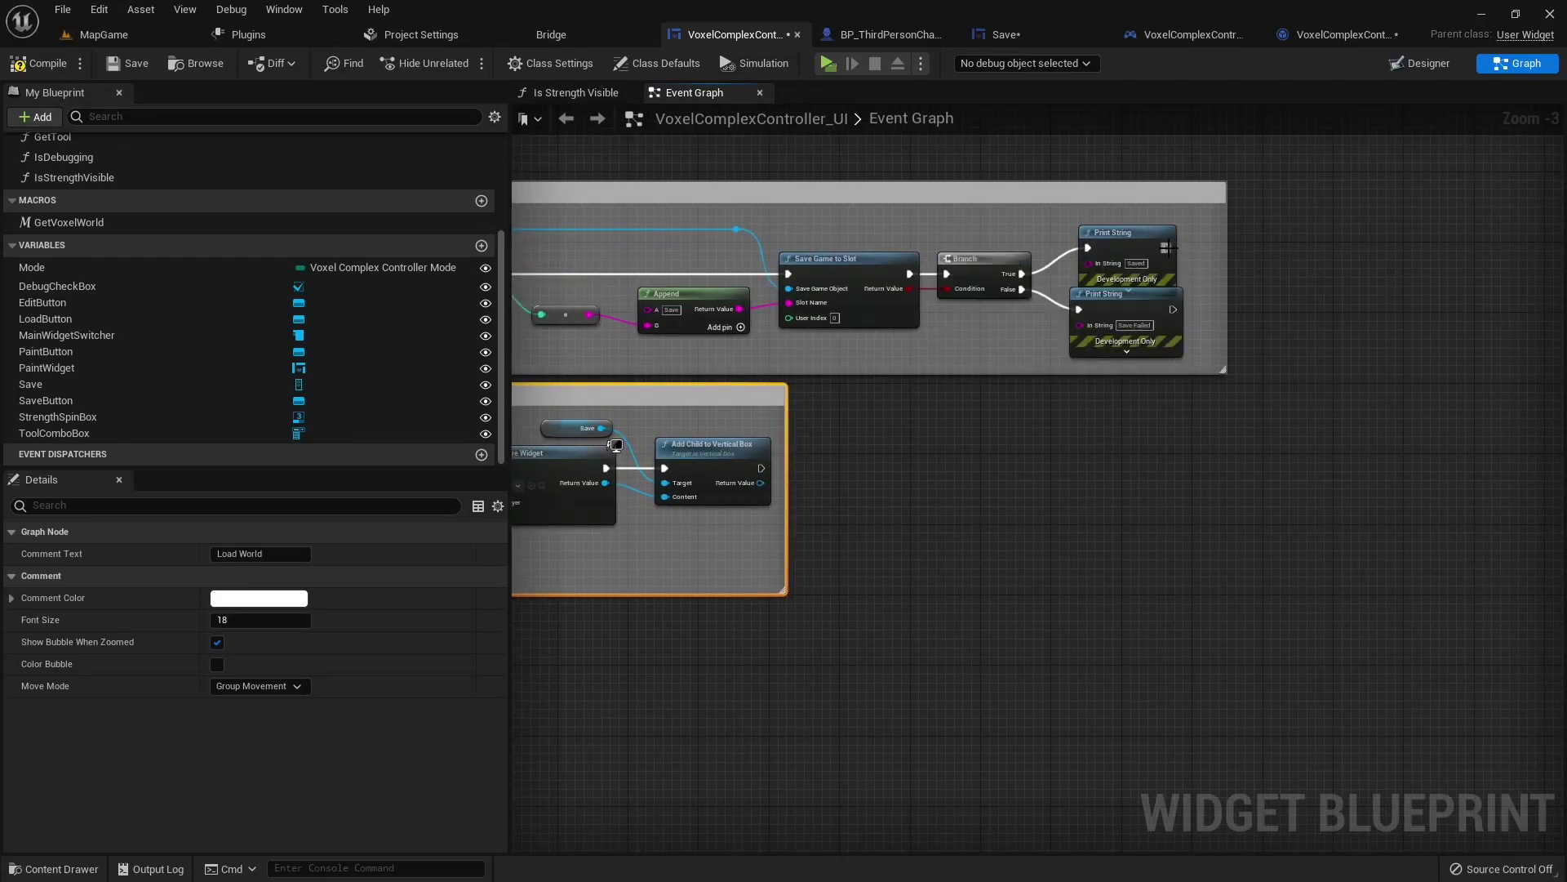
pyautogui.moveTo(1169, 248); pyautogui.dragTo(721, 331)
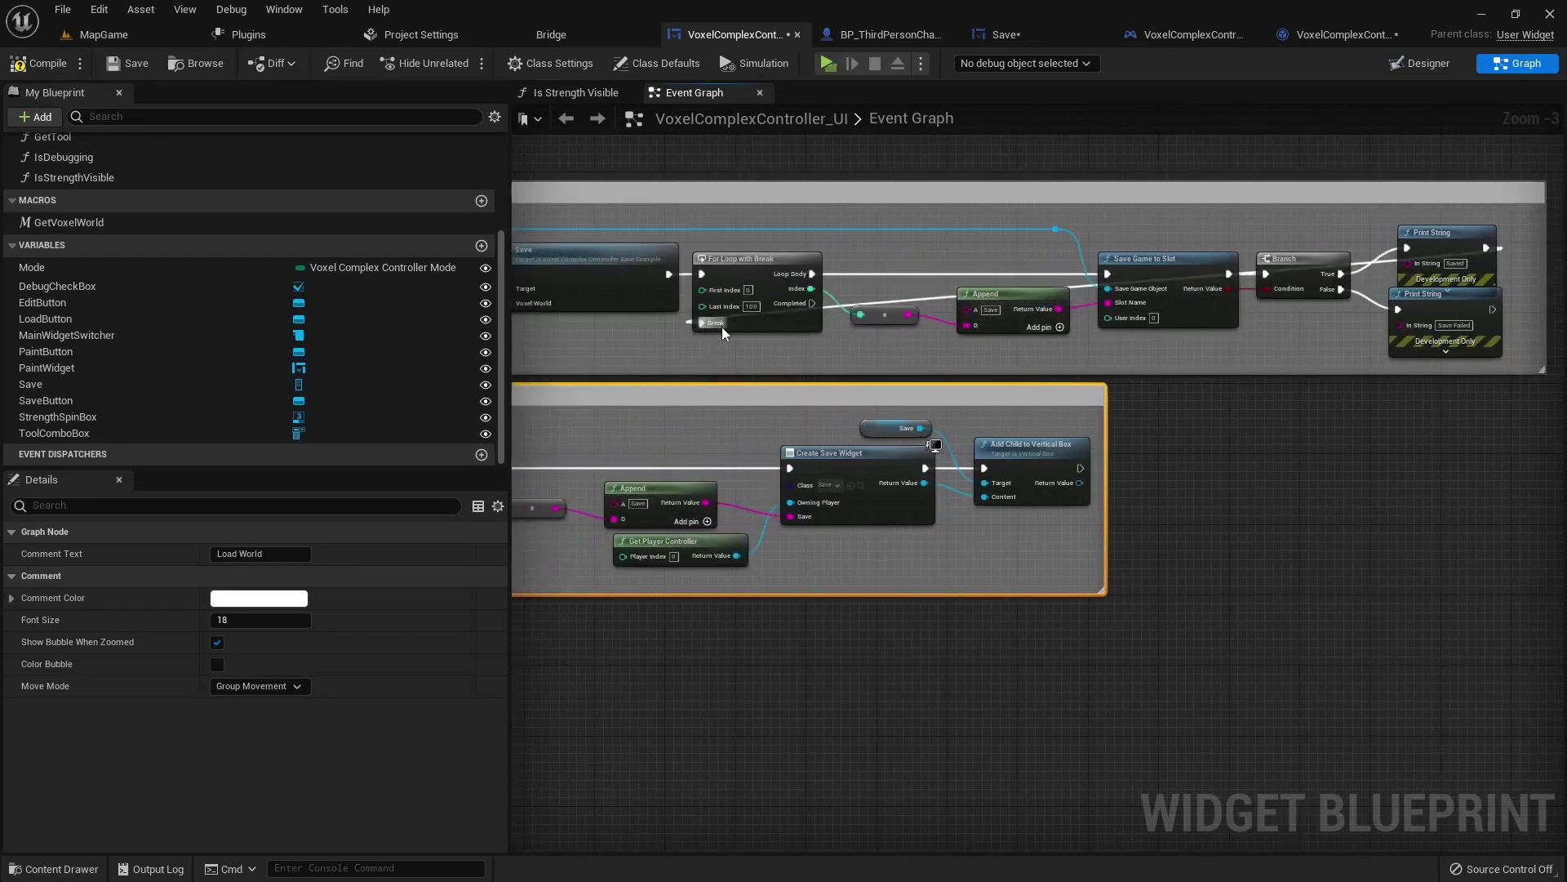
pyautogui.doubleClick(930, 300)
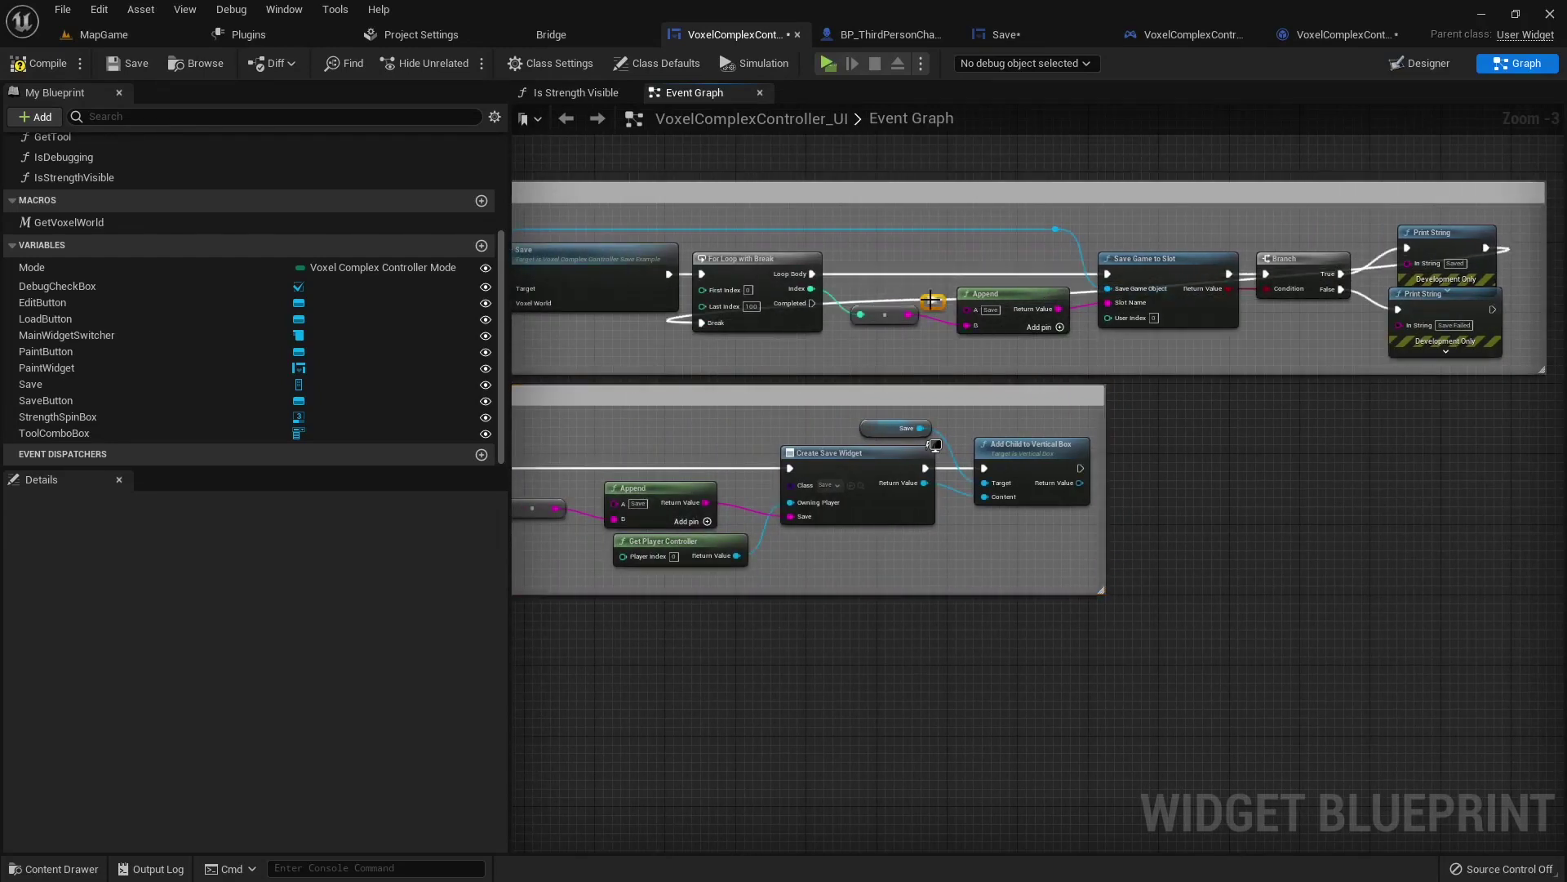
pyautogui.moveTo(931, 301); pyautogui.dragTo(723, 355)
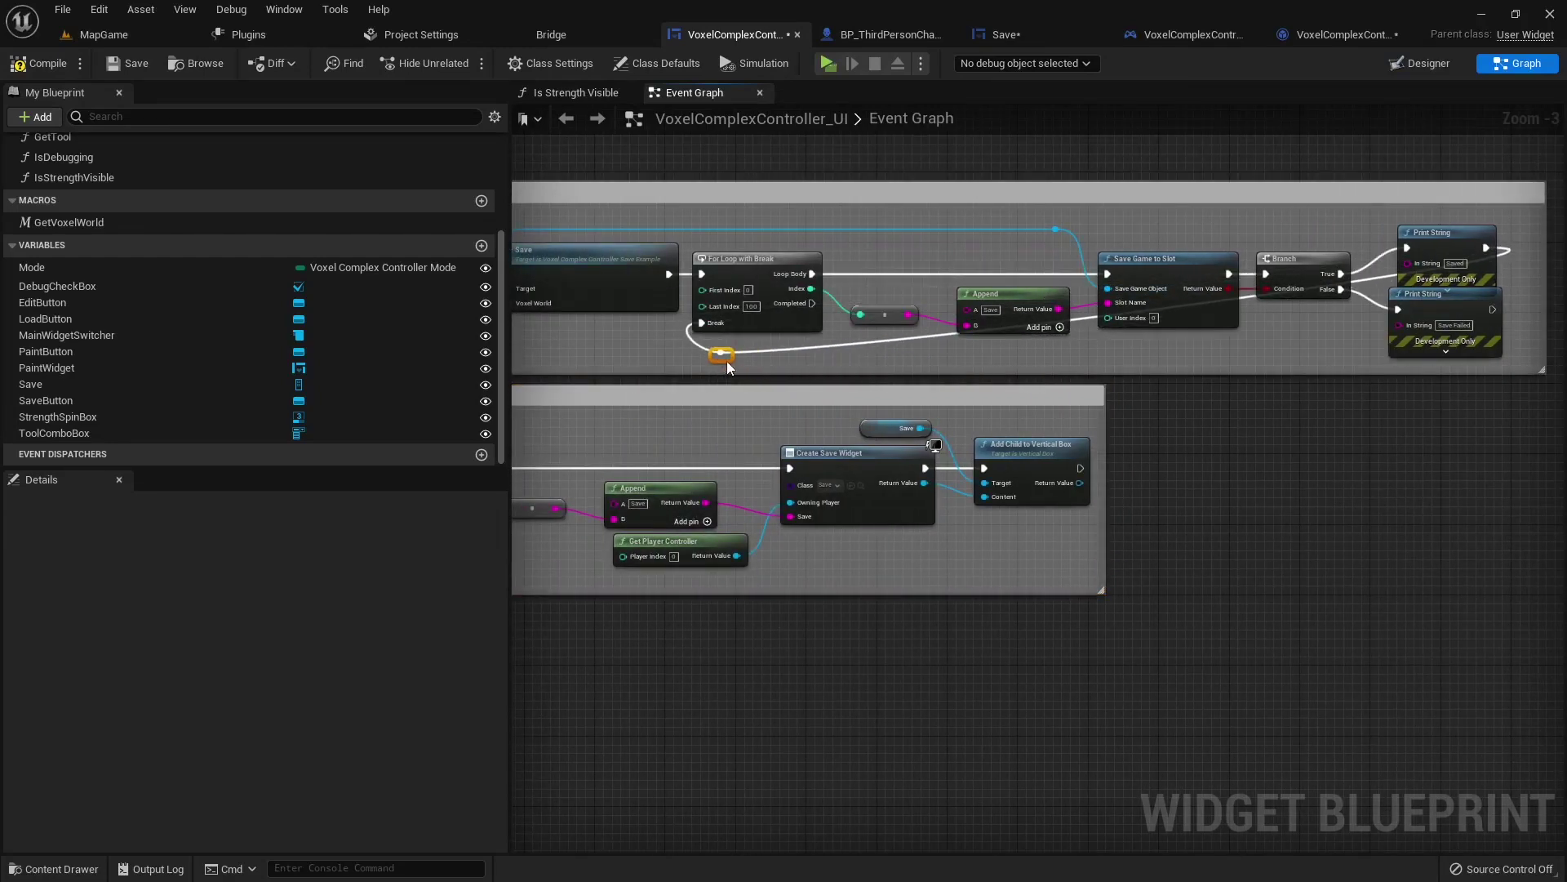
pyautogui.doubleClick(1383, 275)
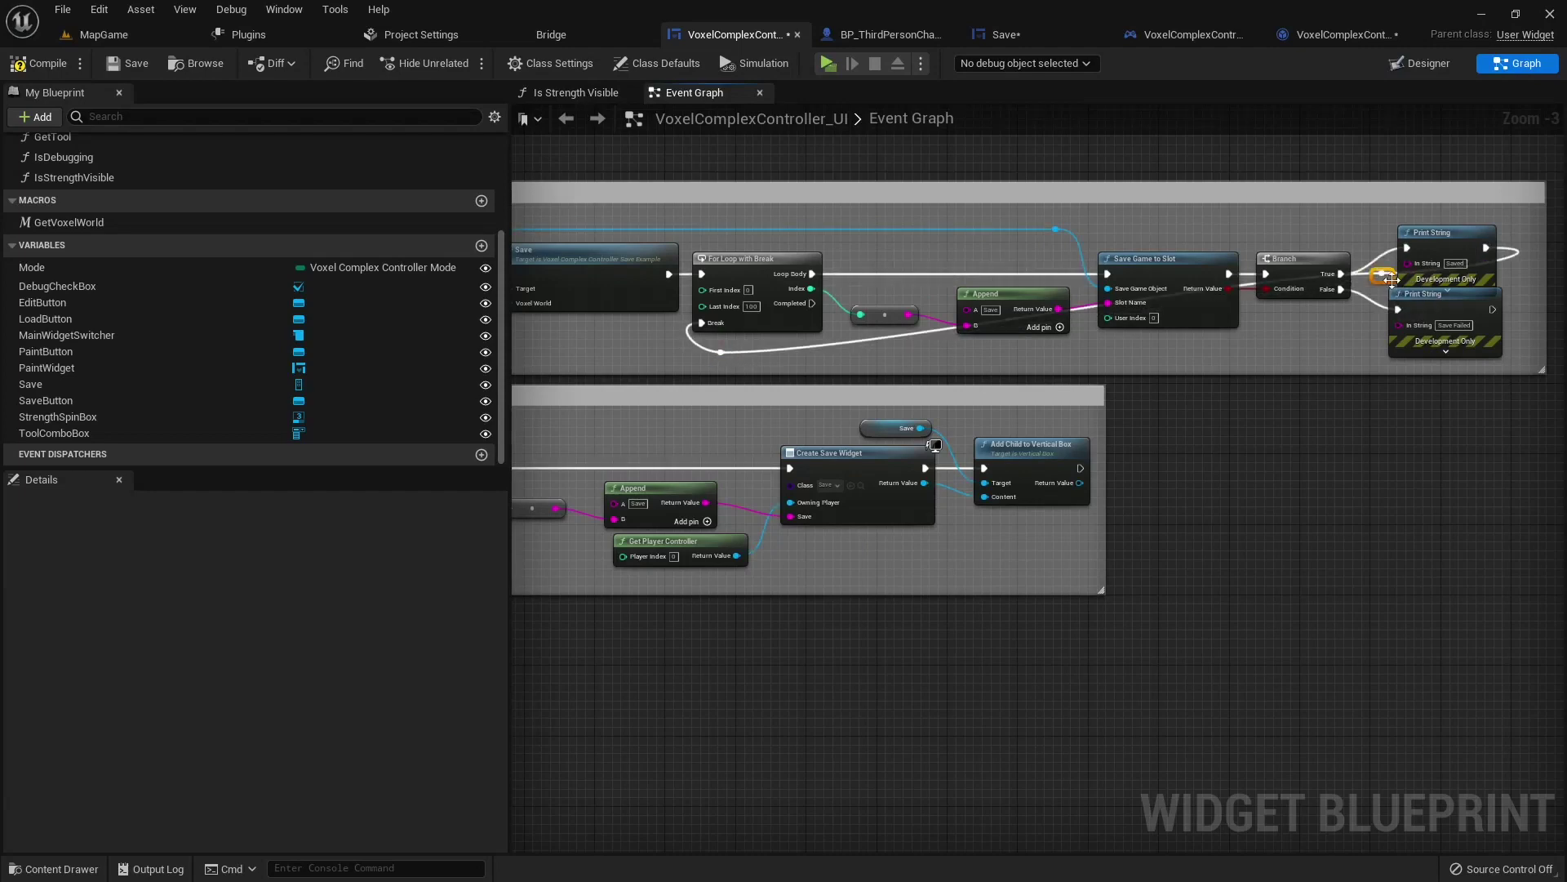
pyautogui.moveTo(1390, 280); pyautogui.dragTo(1520, 376)
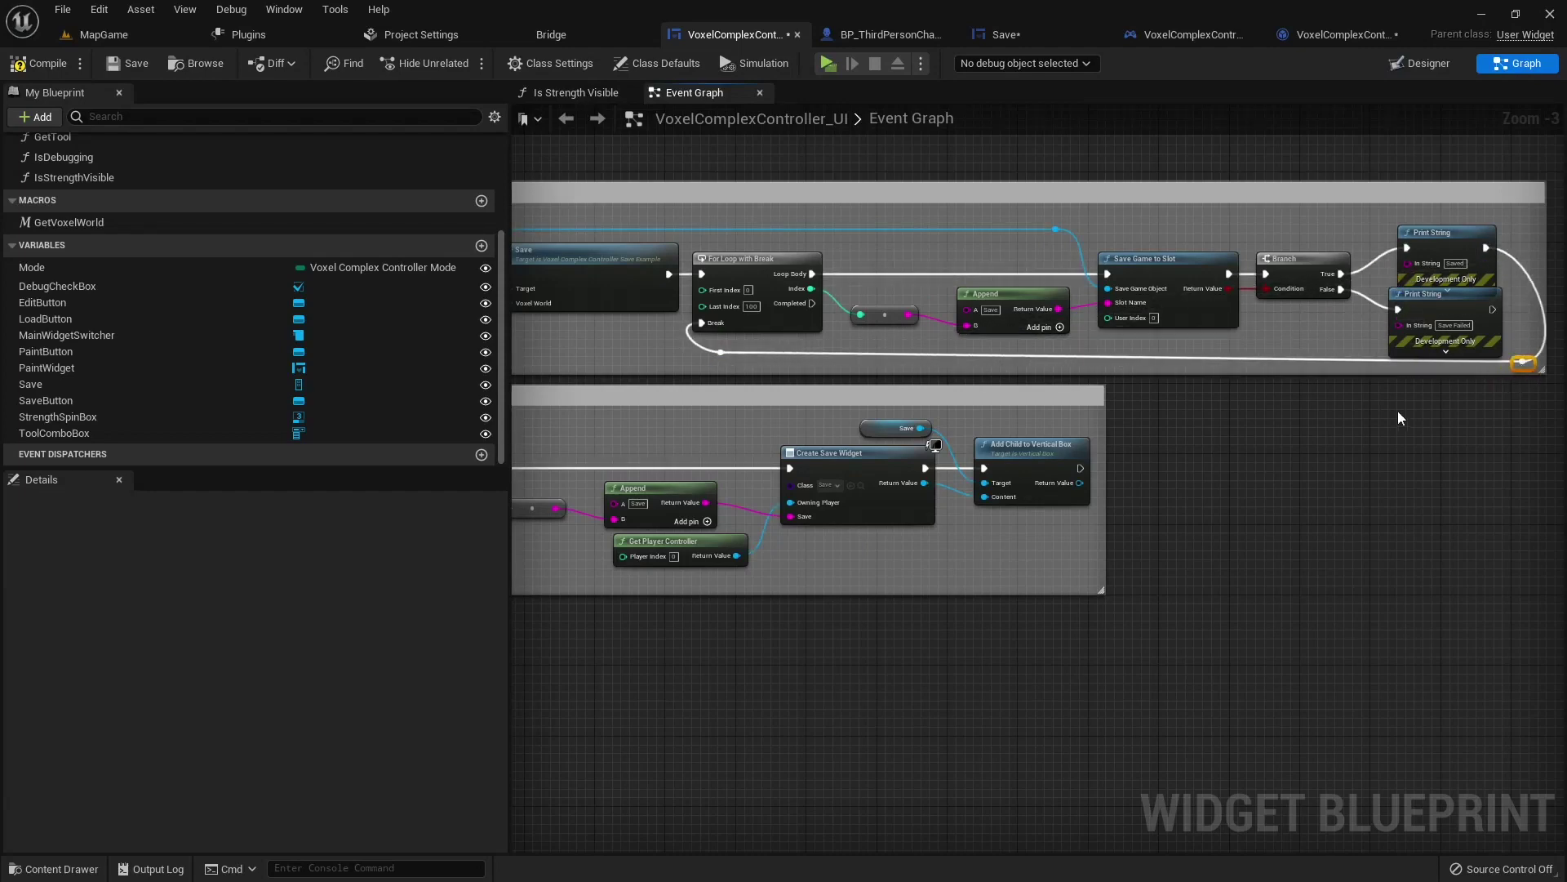
pyautogui.moveTo(1399, 418); pyautogui.dragTo(1295, 411, button='right')
# Step: Save the blueprint and shift Save, Create Save Widget and Add Child right inside a widened comment box
pyautogui.click(112, 70)
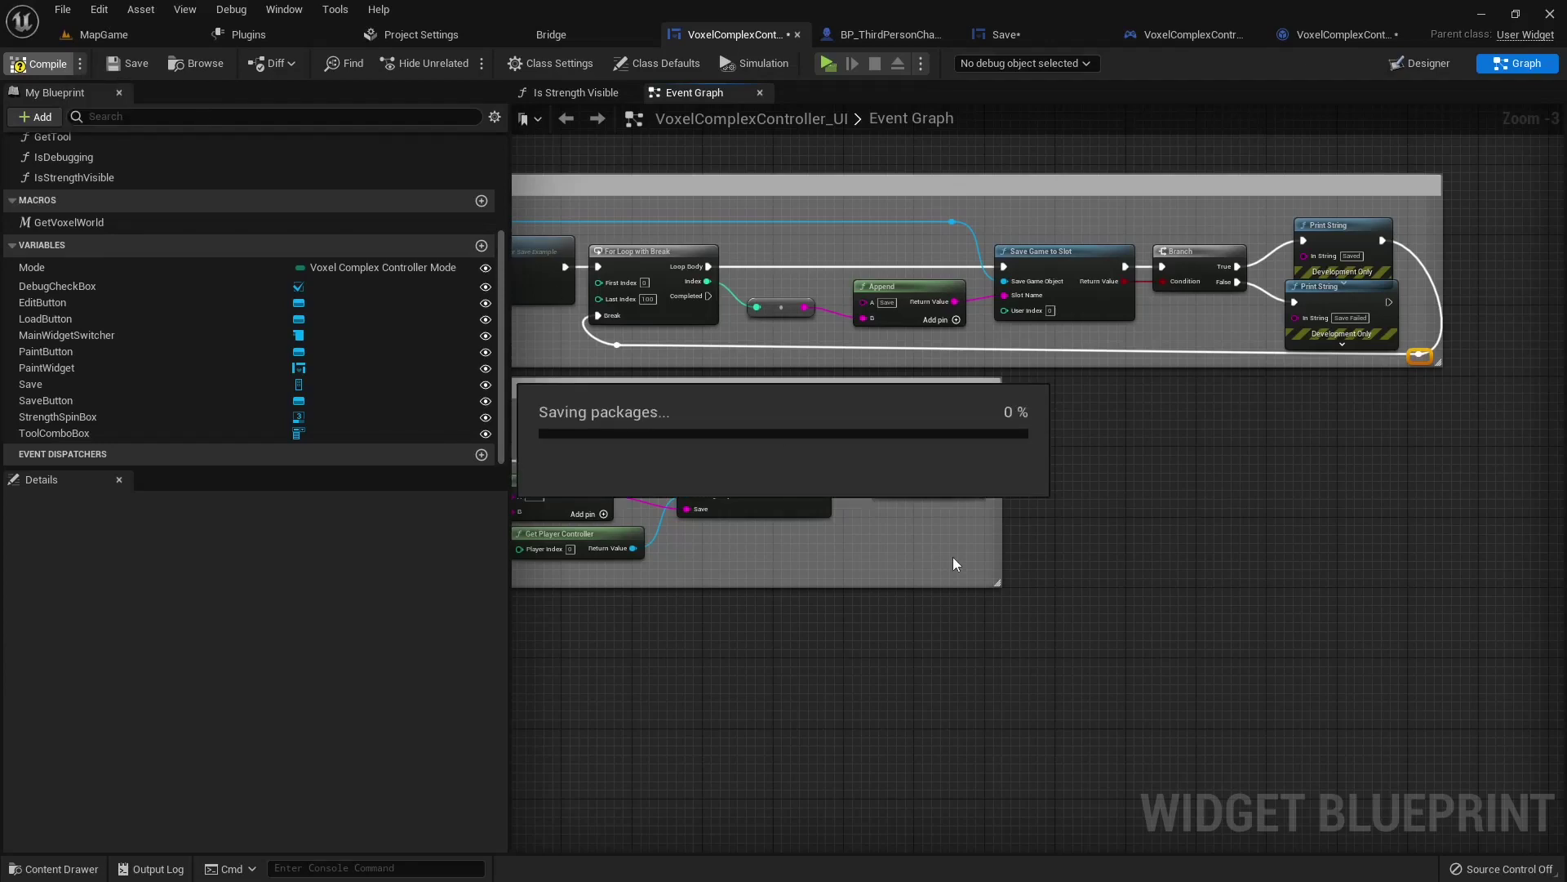
pyautogui.moveTo(953, 559); pyautogui.dragTo(1398, 461, button='right')
pyautogui.moveTo(962, 506); pyautogui.dragTo(710, 541, button='right')
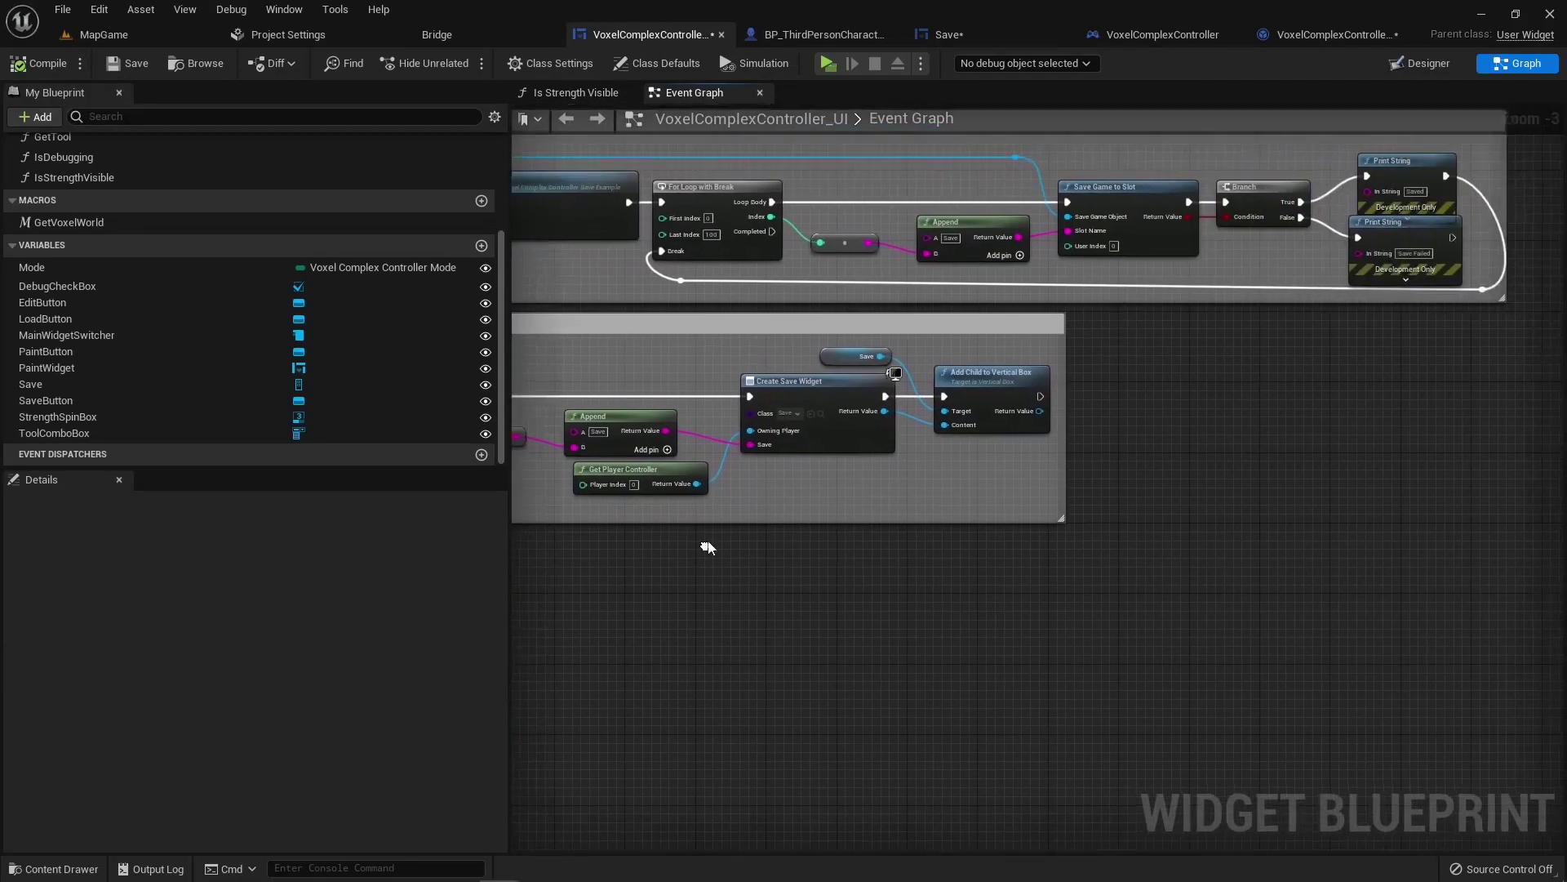
pyautogui.moveTo(814, 409); pyautogui.dragTo(1029, 480)
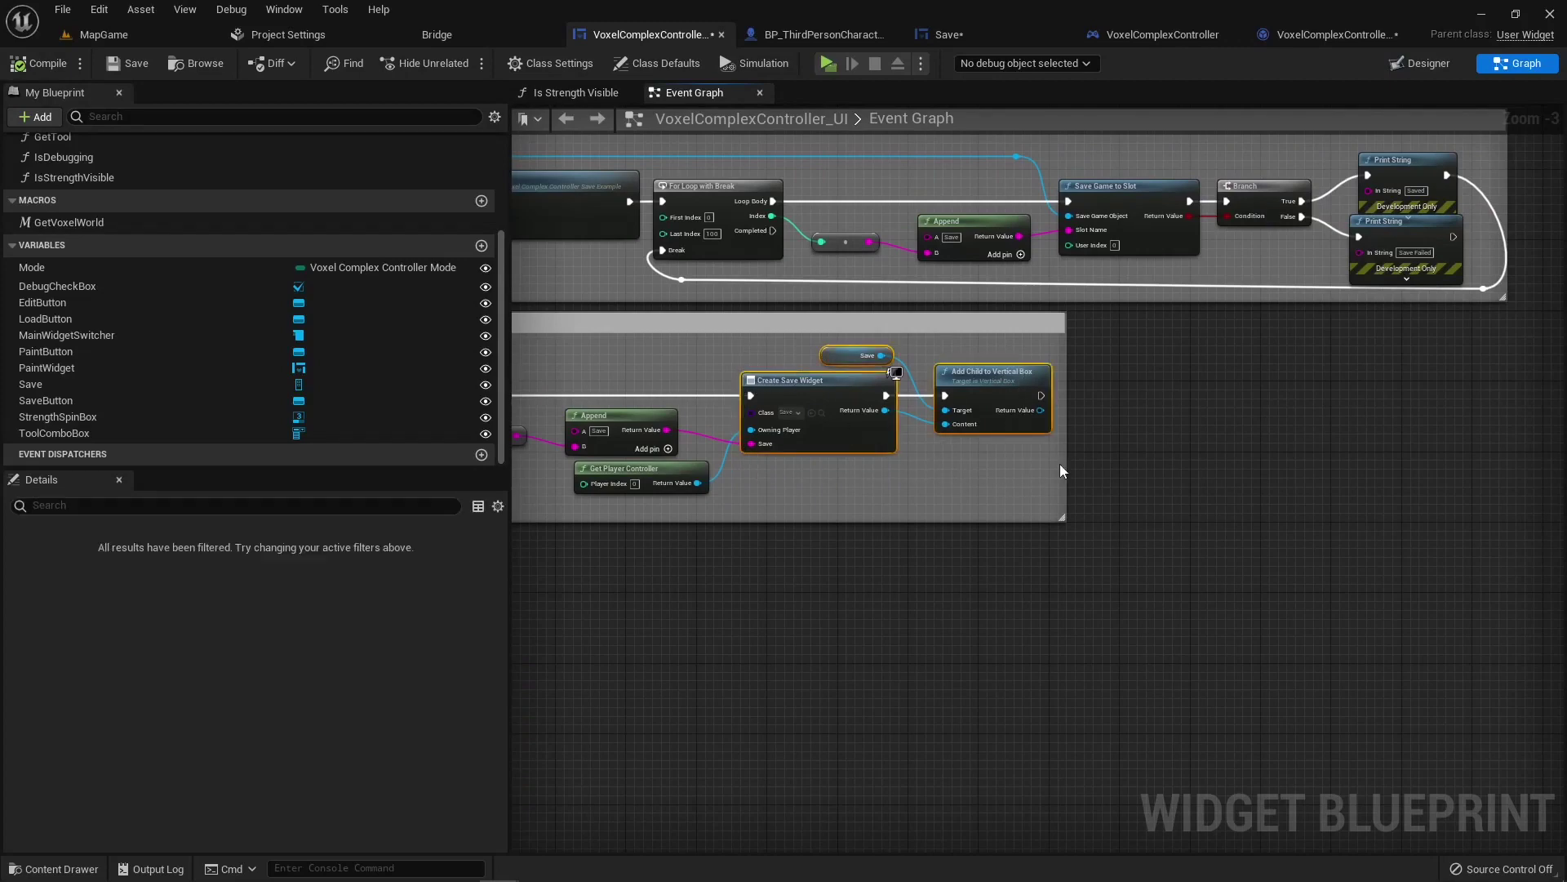
pyautogui.moveTo(1004, 383); pyautogui.dragTo(1130, 428)
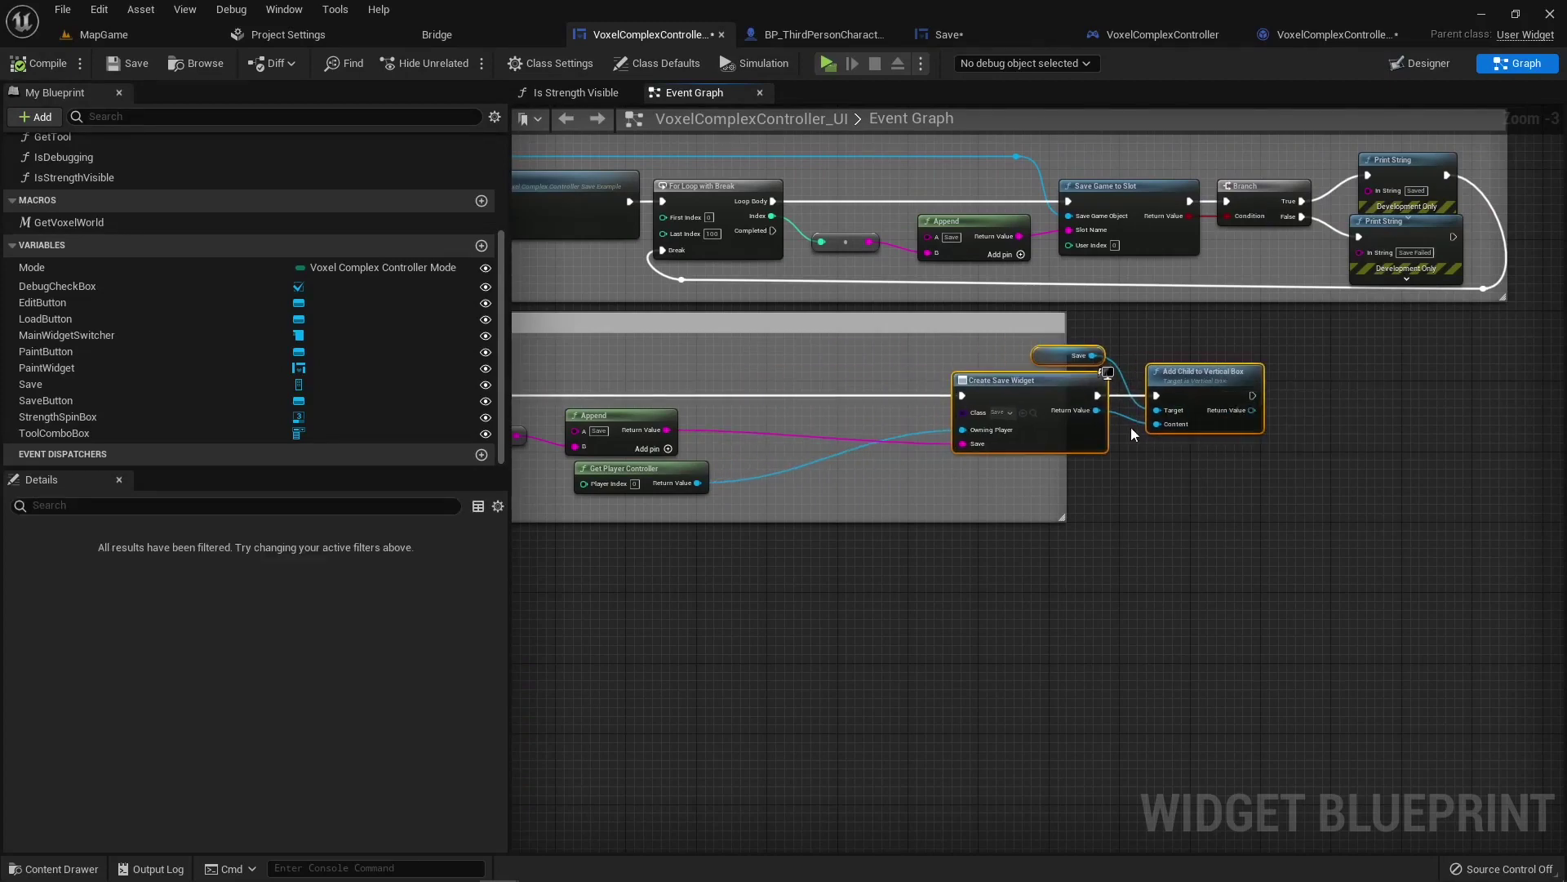
pyautogui.moveTo(1064, 470); pyautogui.dragTo(1562, 448)
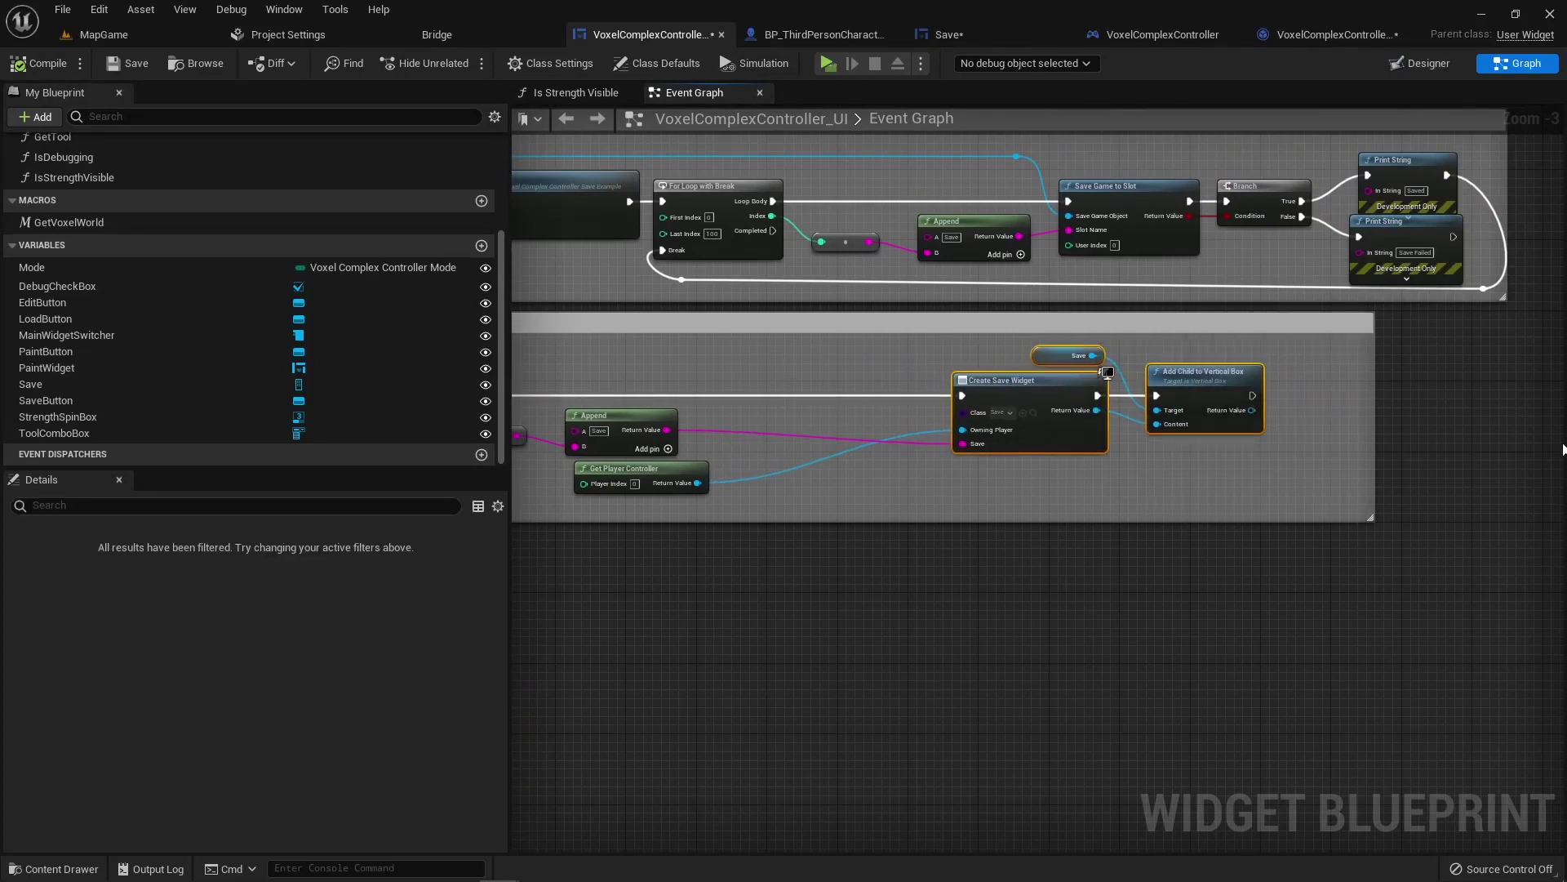
pyautogui.moveTo(1220, 376); pyautogui.dragTo(1290, 376)
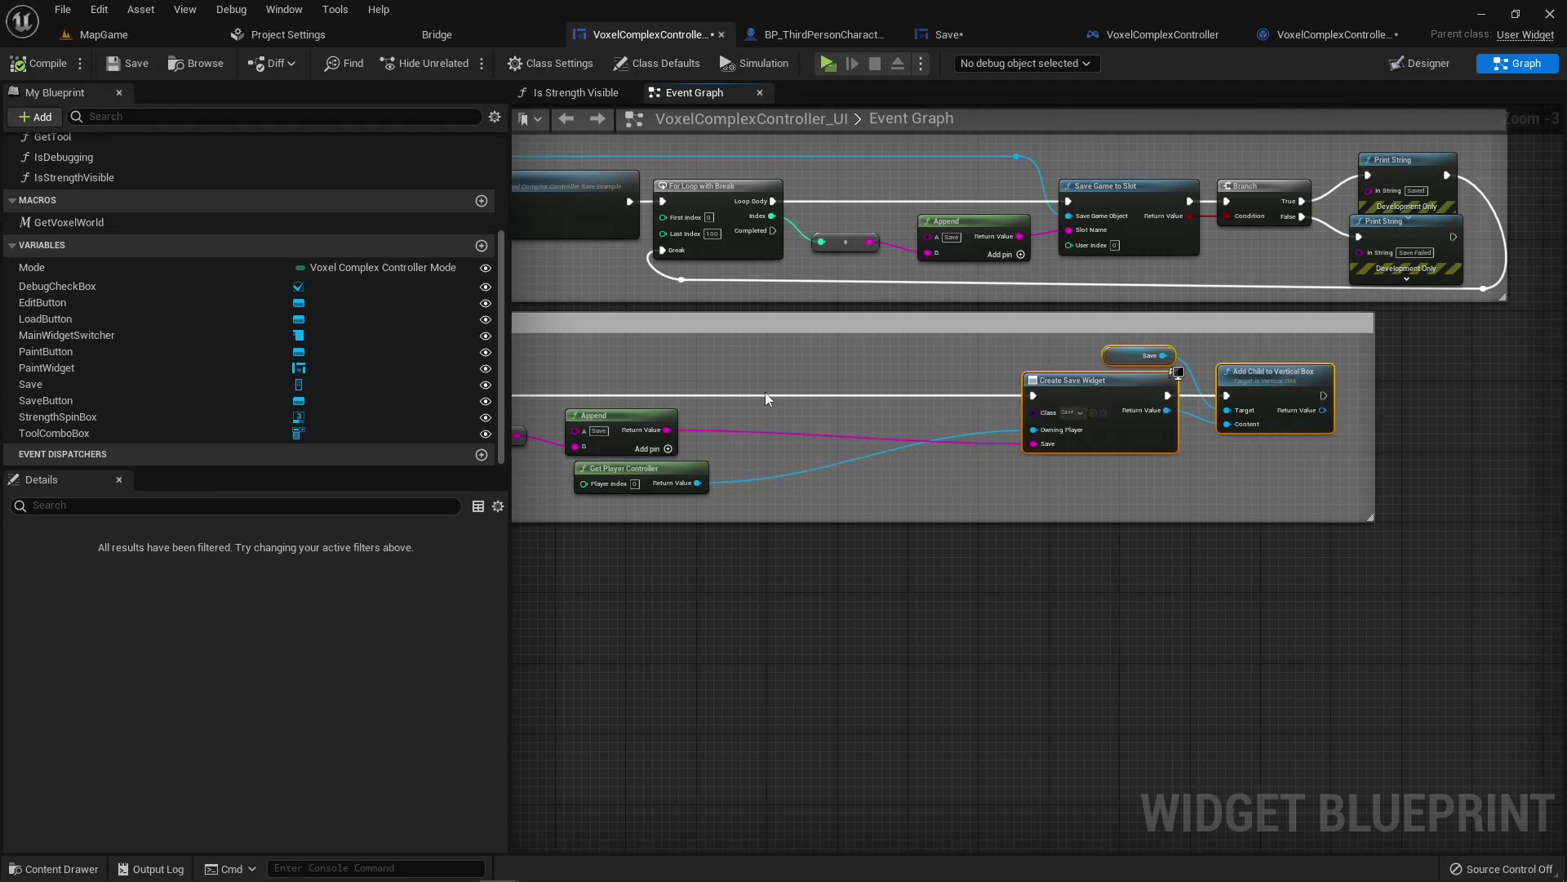
pyautogui.moveTo(767, 398); pyautogui.dragTo(895, 426, button='right')
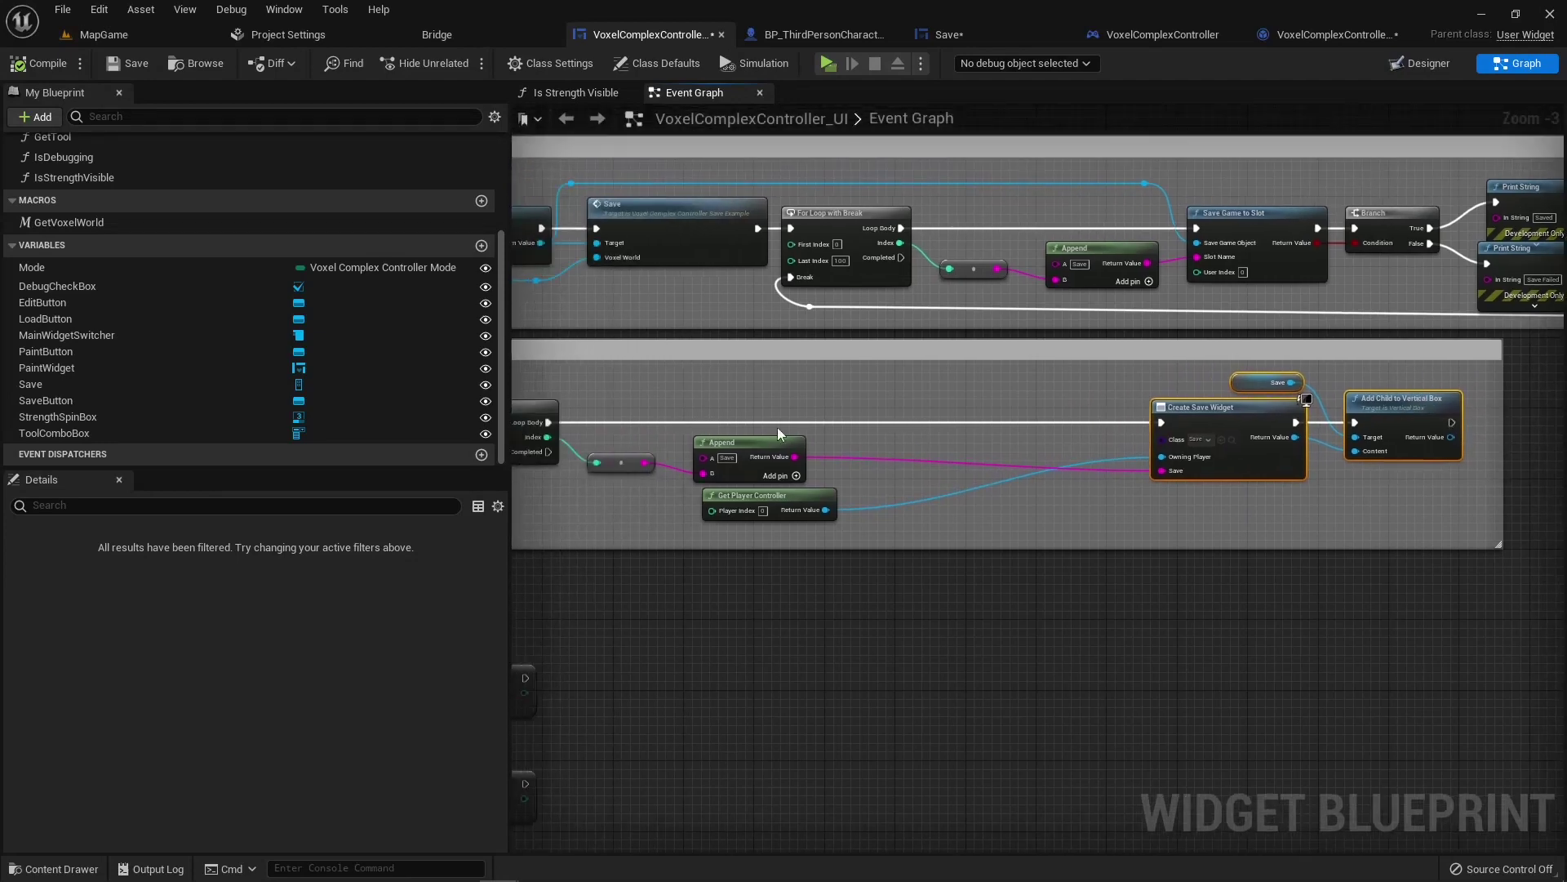
# Step: Add Does Save Game Exist fed by Append's slot name, branch on its result, and save
pyautogui.rightClick(841, 425)
pyautogui.write('do')
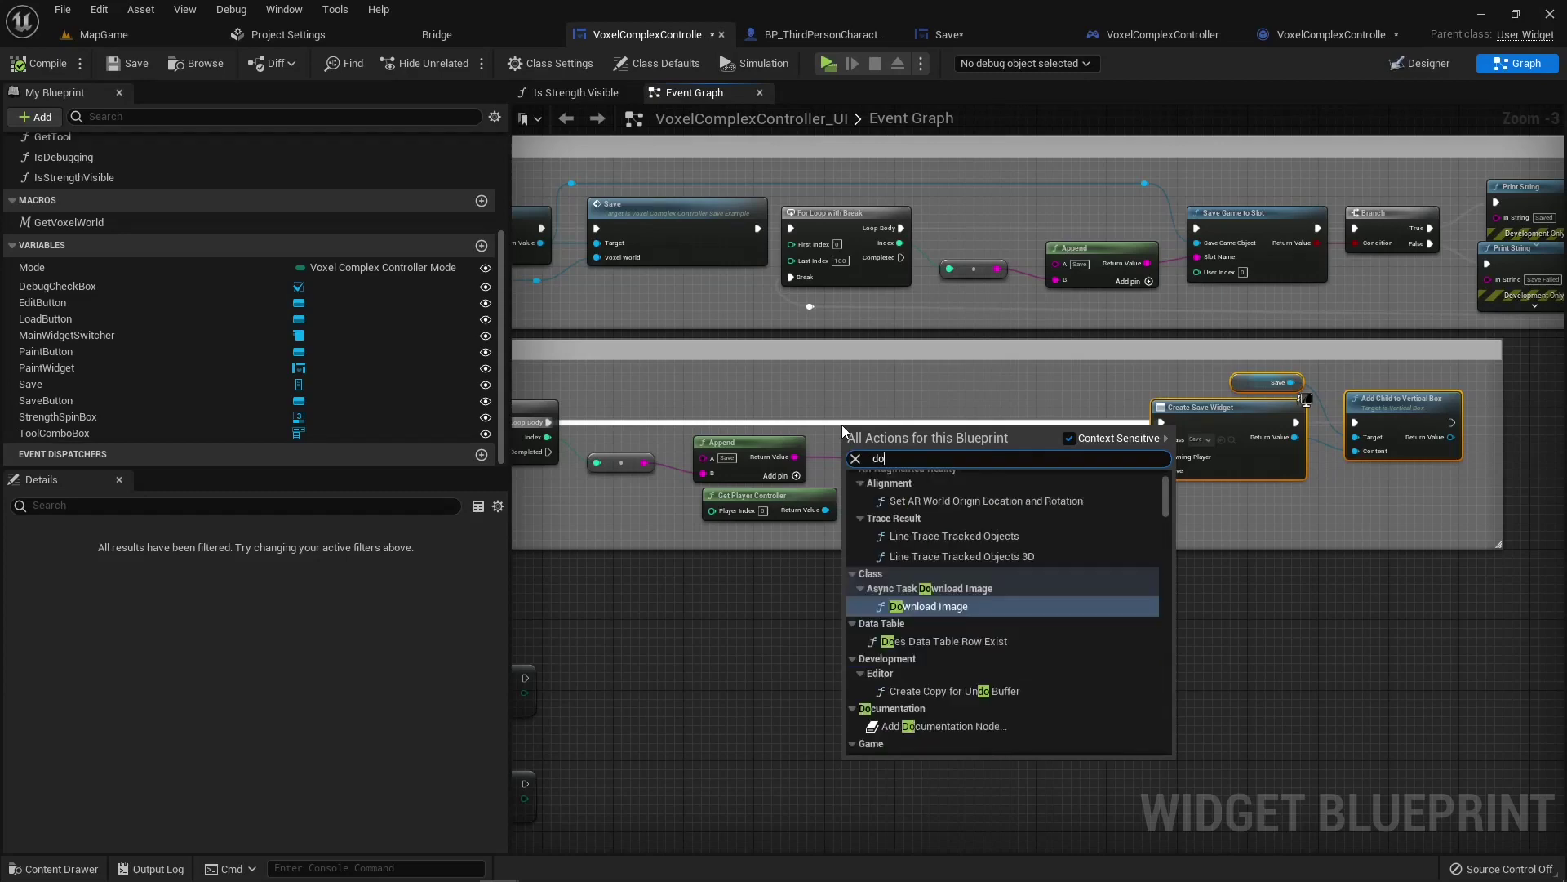
pyautogui.write('es')
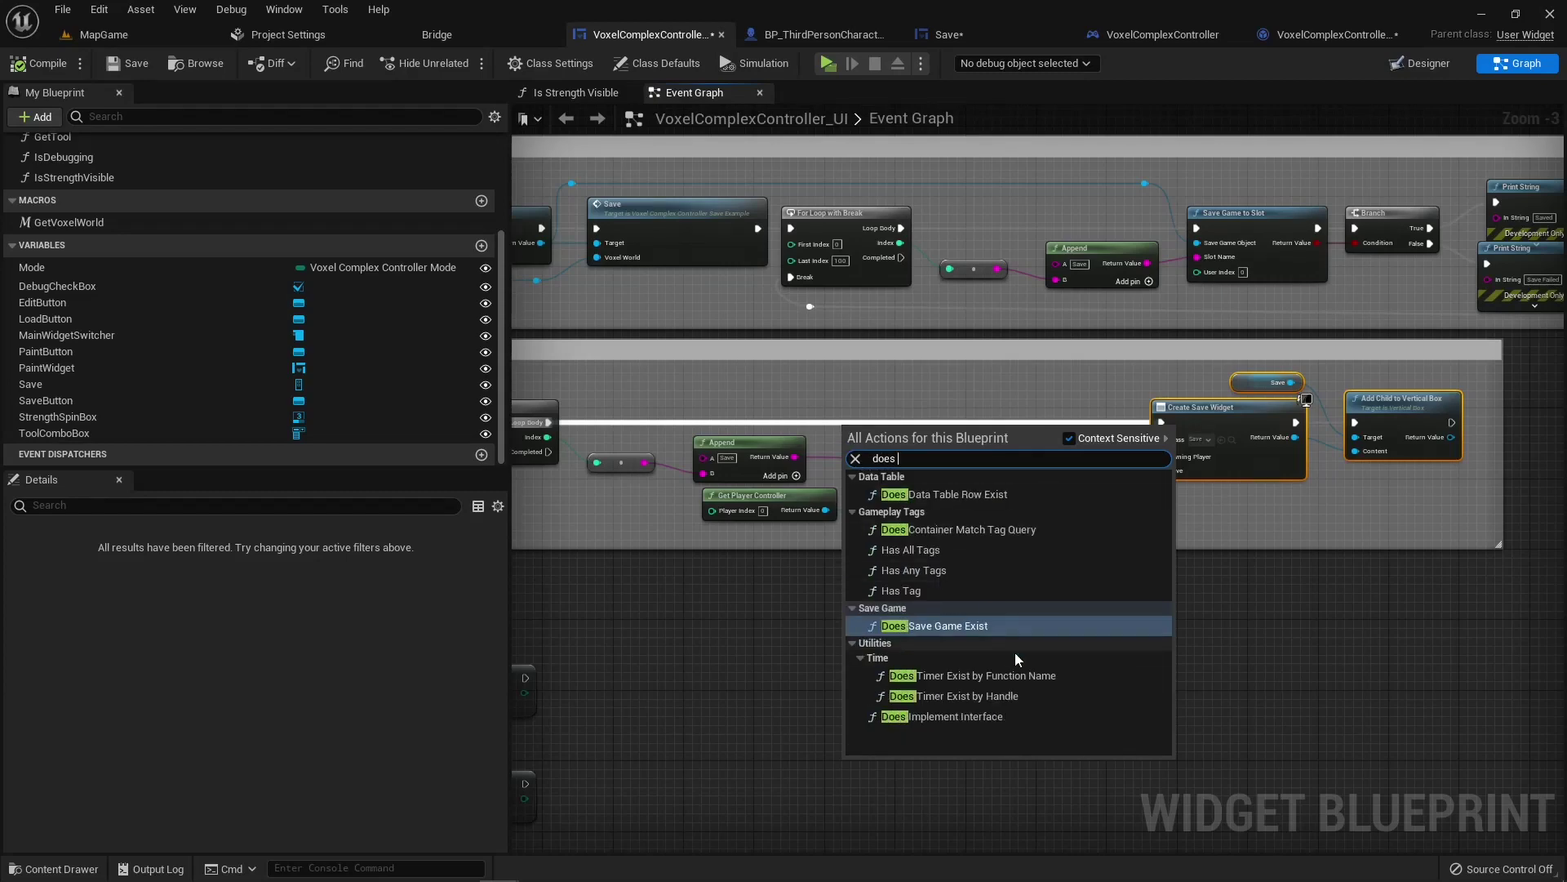
pyautogui.click(980, 629)
pyautogui.moveTo(953, 431); pyautogui.dragTo(997, 406)
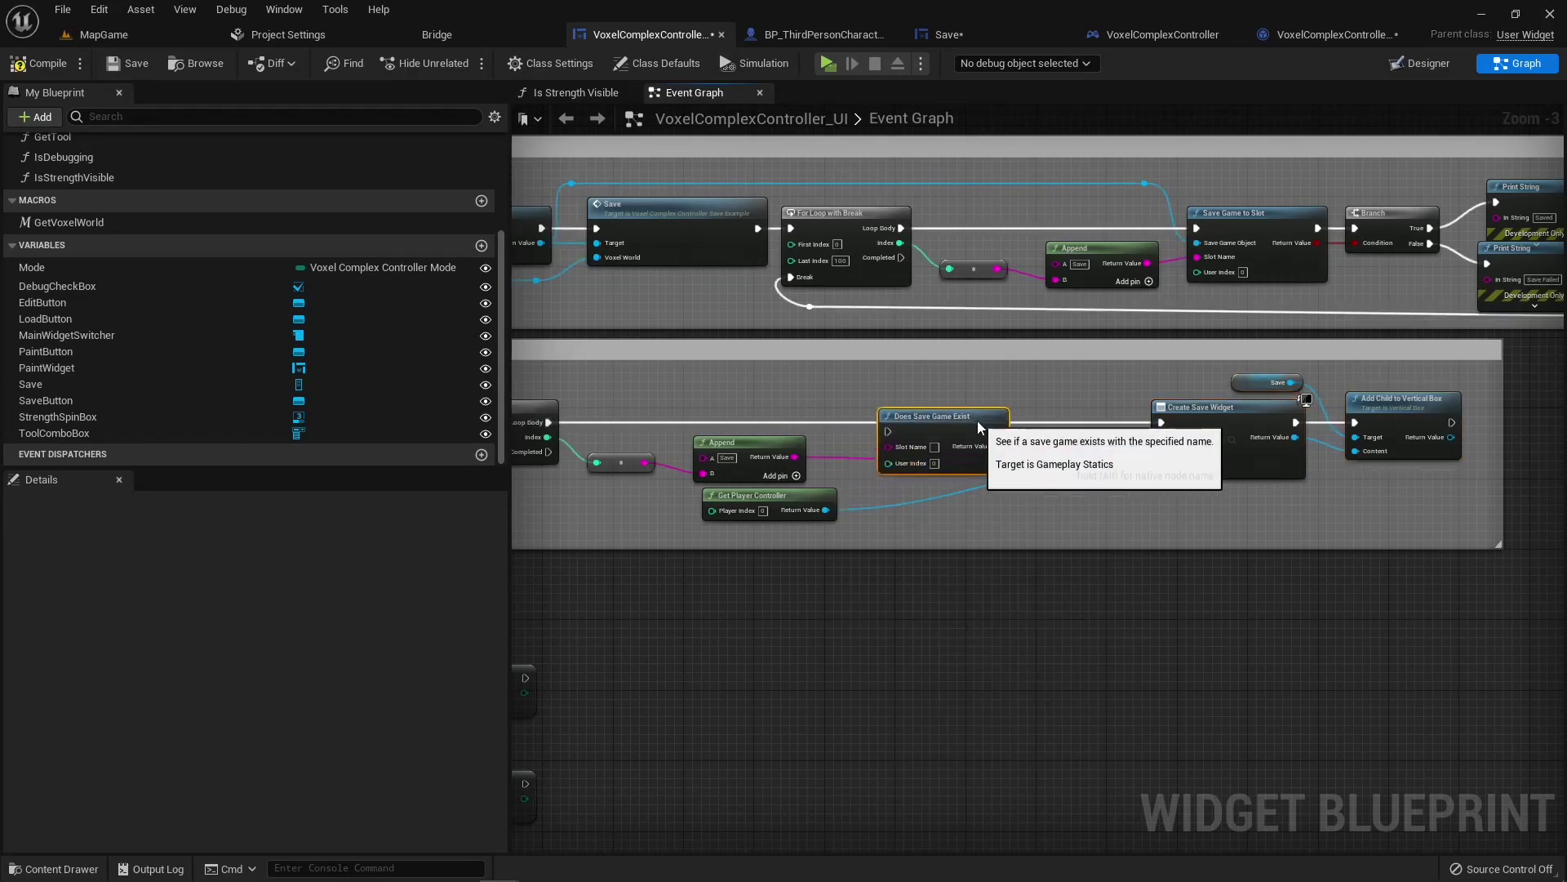
pyautogui.moveTo(898, 423); pyautogui.dragTo(549, 422)
pyautogui.moveTo(791, 457)
pyautogui.mouseDown()
pyautogui.moveTo(919, 448)
pyautogui.moveTo(901, 441)
pyautogui.mouseUp()
pyautogui.moveTo(1006, 438)
pyautogui.mouseDown()
pyautogui.moveTo(1070, 411)
pyautogui.moveTo(1164, 432)
pyautogui.mouseUp()
pyautogui.write('b')
pyautogui.click(1108, 674)
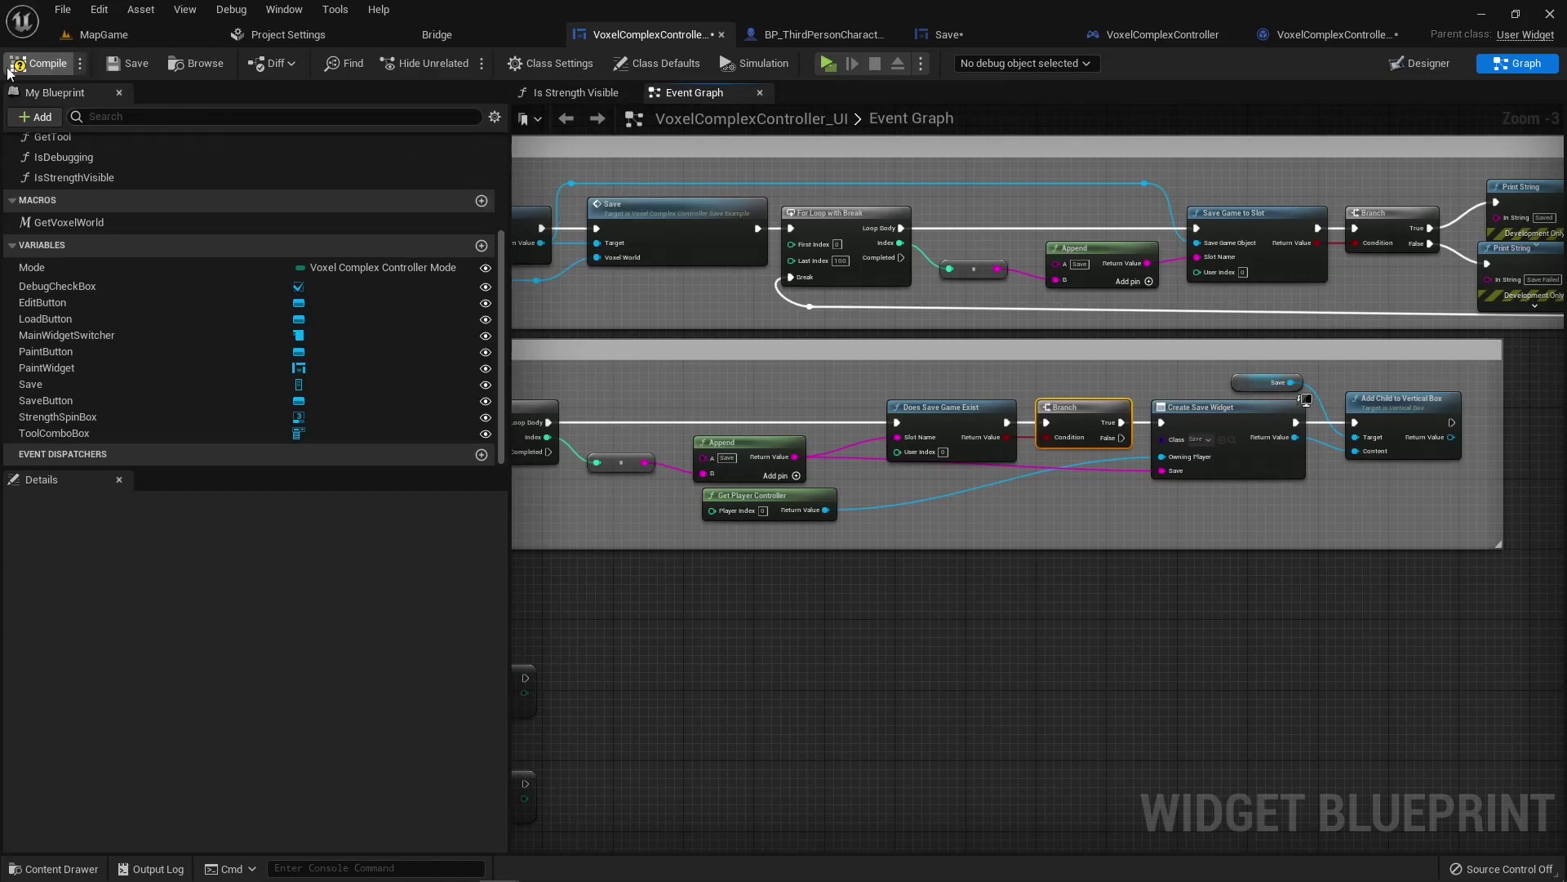
pyautogui.click(112, 72)
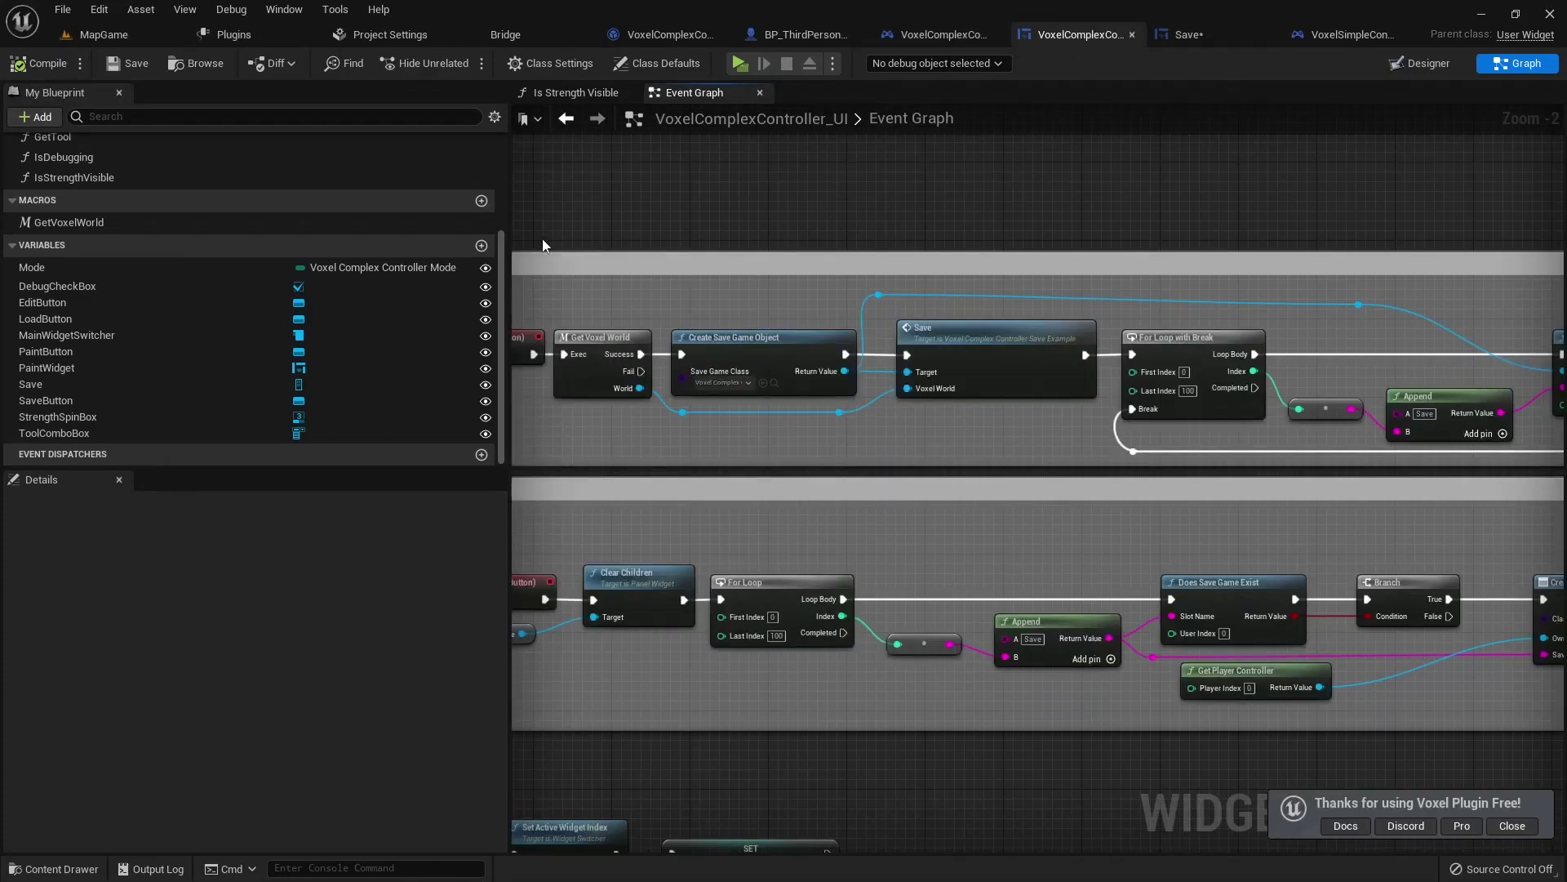
# Step: Copy the GetVoxelWorld macro from the controller UI and paste it into the Save widget blueprint
pyautogui.moveTo(586, 219); pyautogui.dragTo(743, 229, button='right')
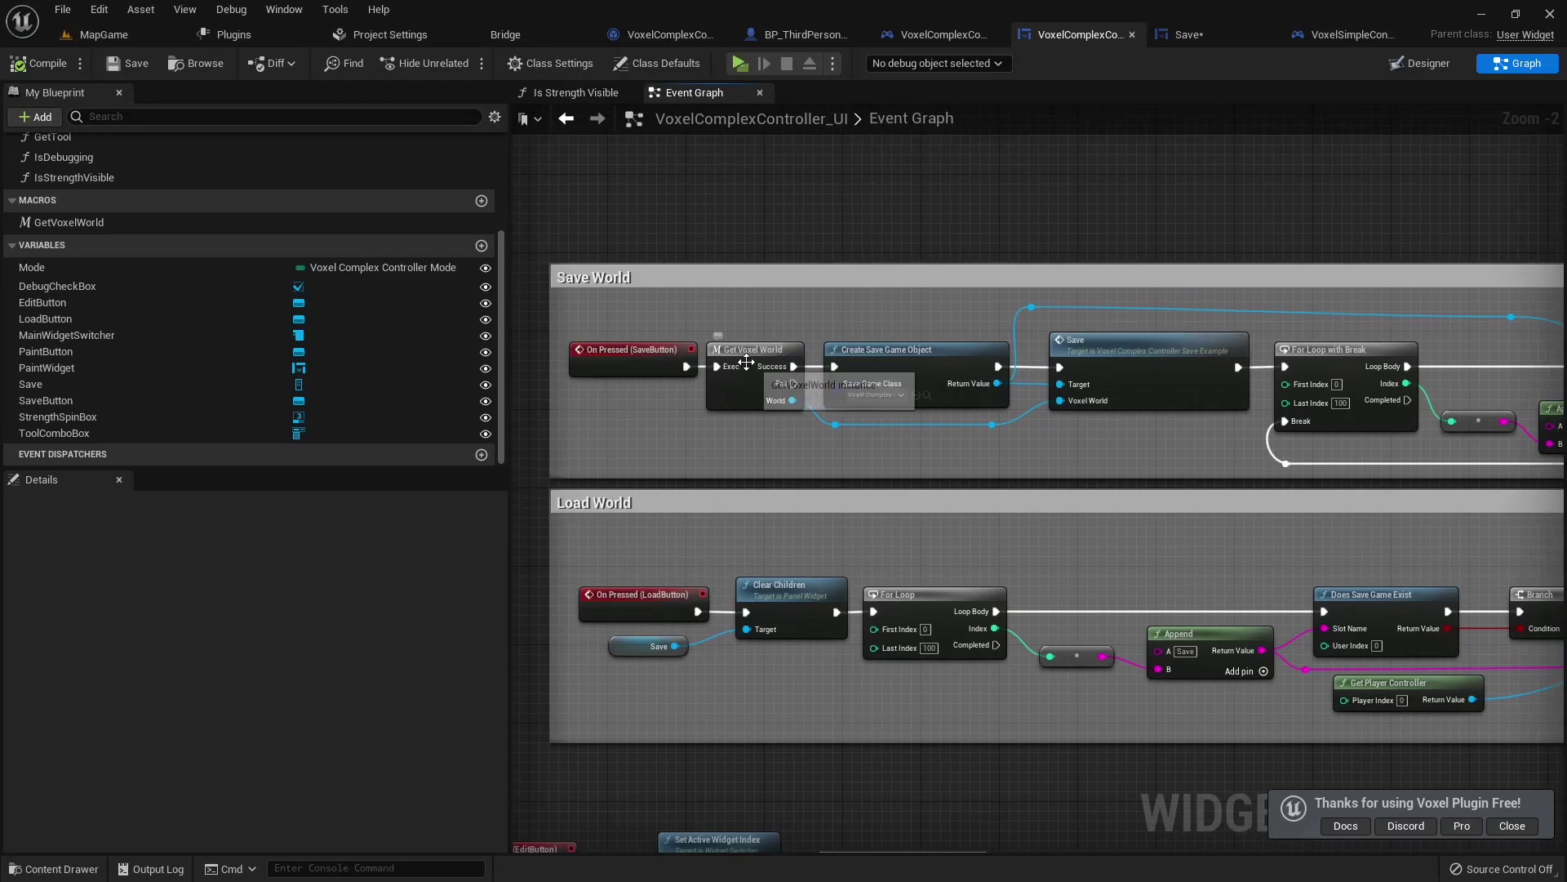
pyautogui.click(65, 226)
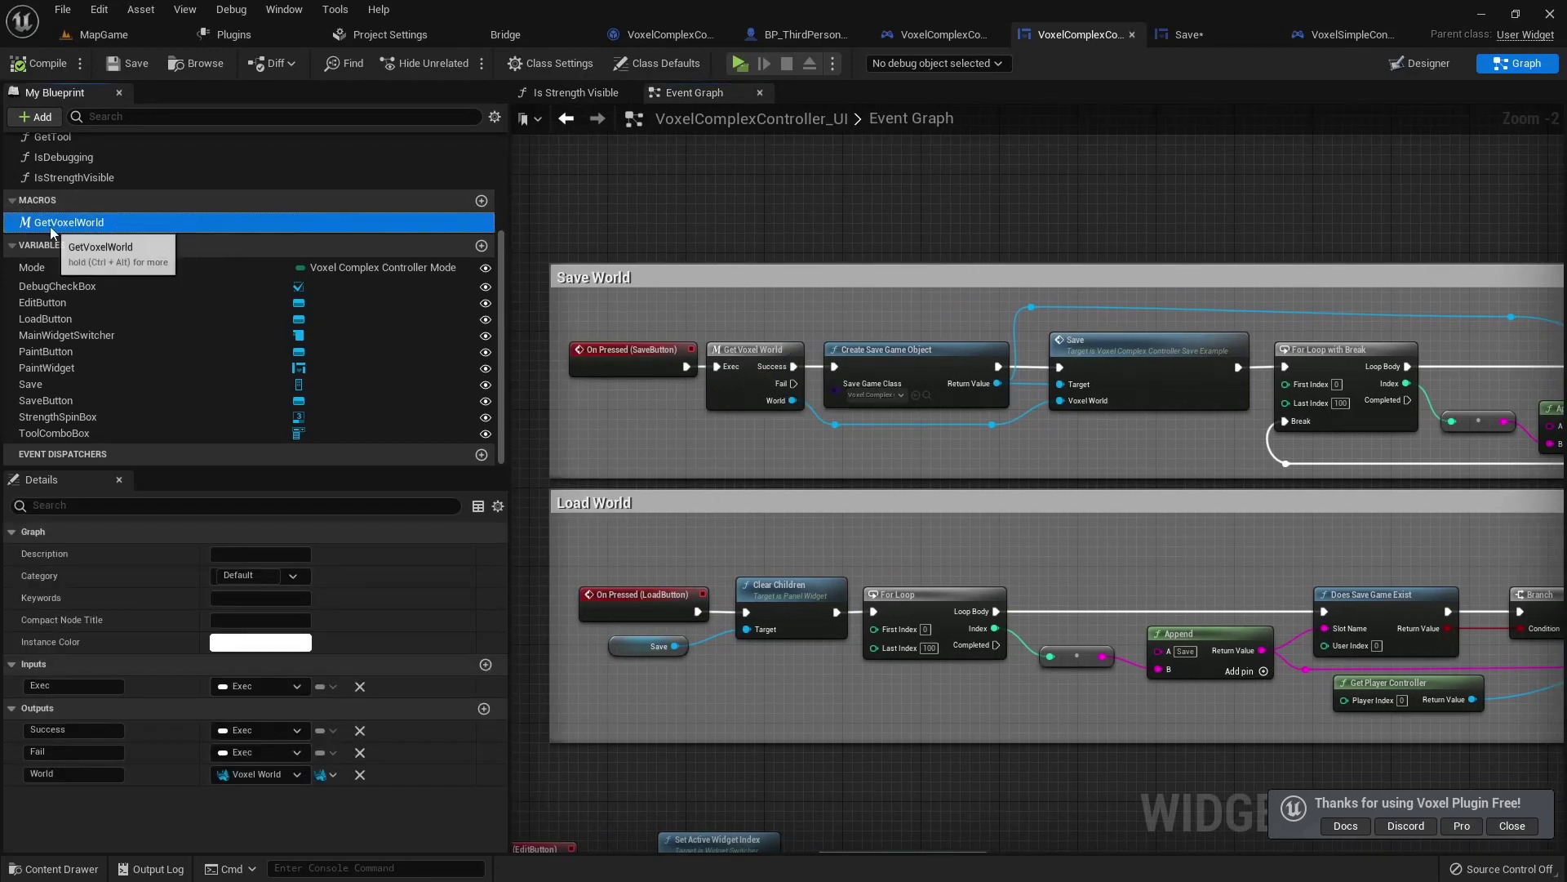
pyautogui.rightClick(53, 229)
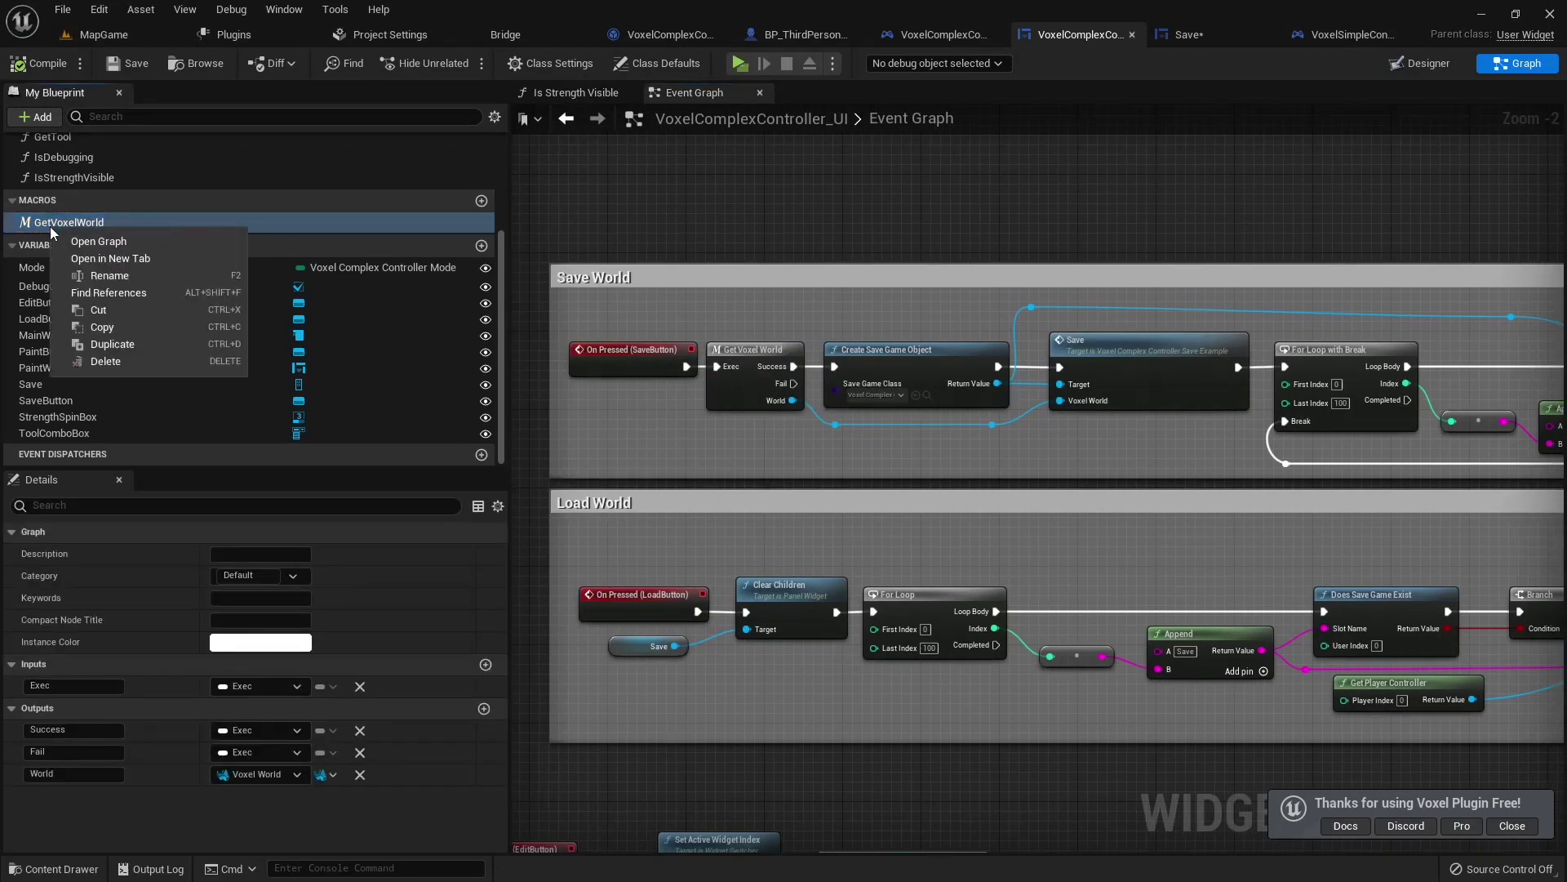
pyautogui.click(109, 336)
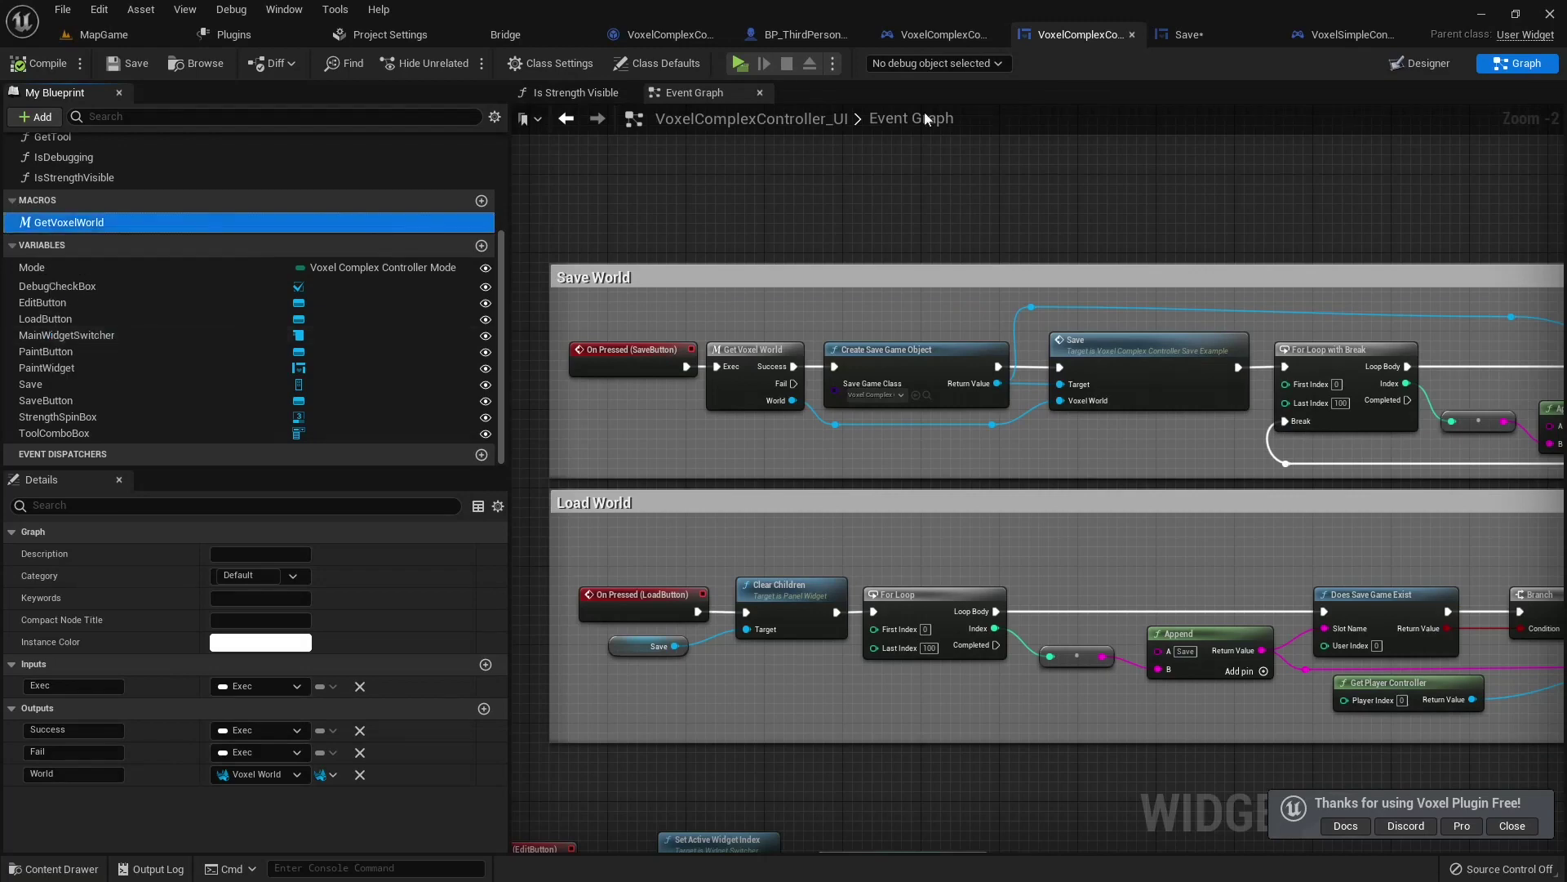
pyautogui.click(1176, 35)
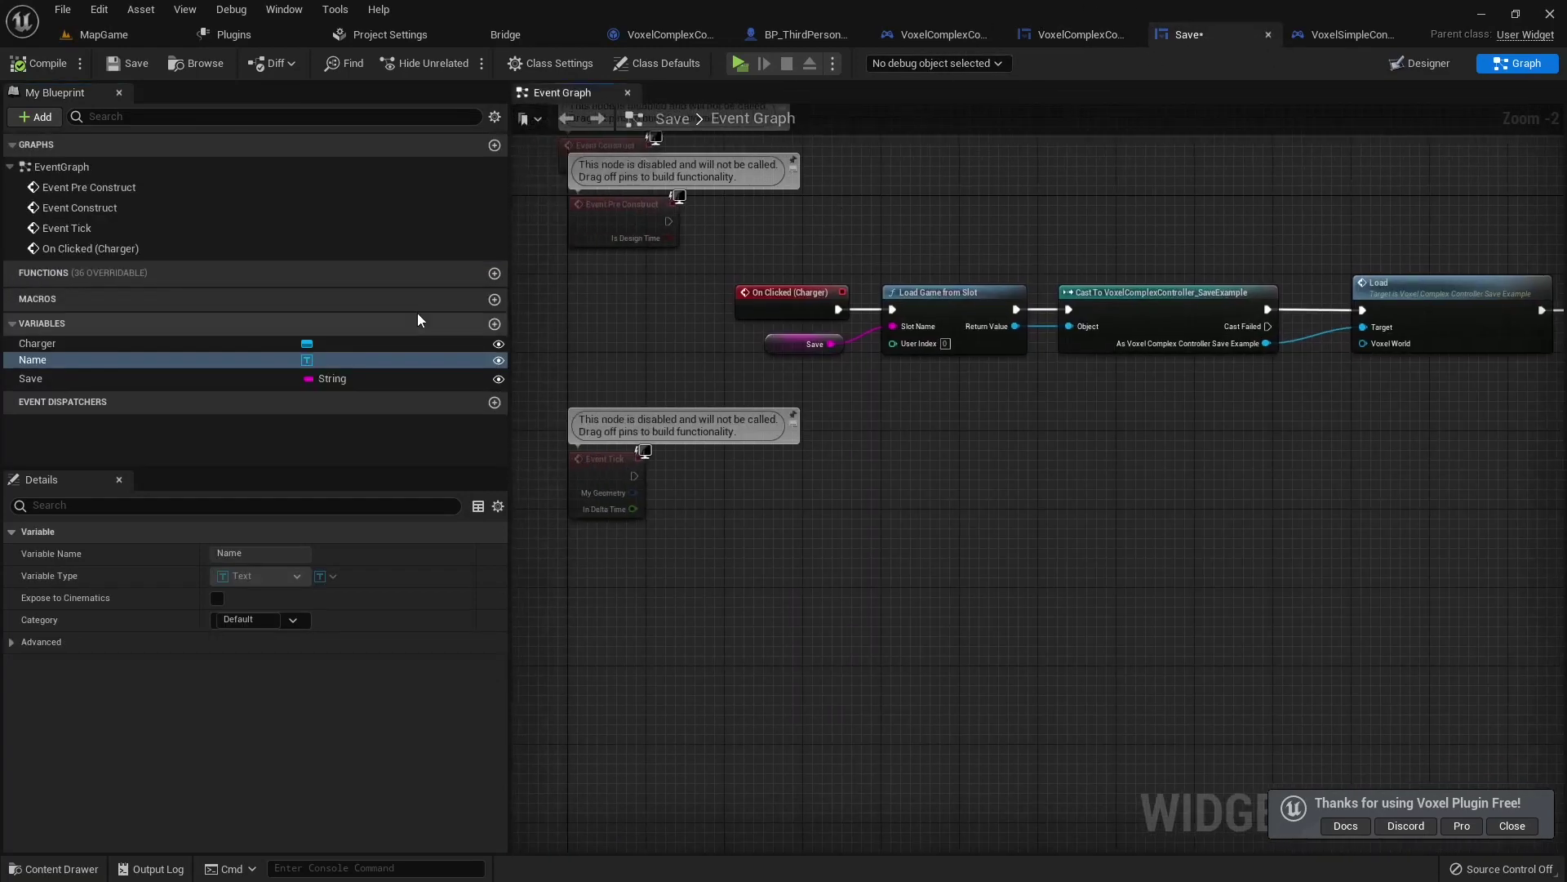
pyautogui.hotkey('ctrl', 'v')
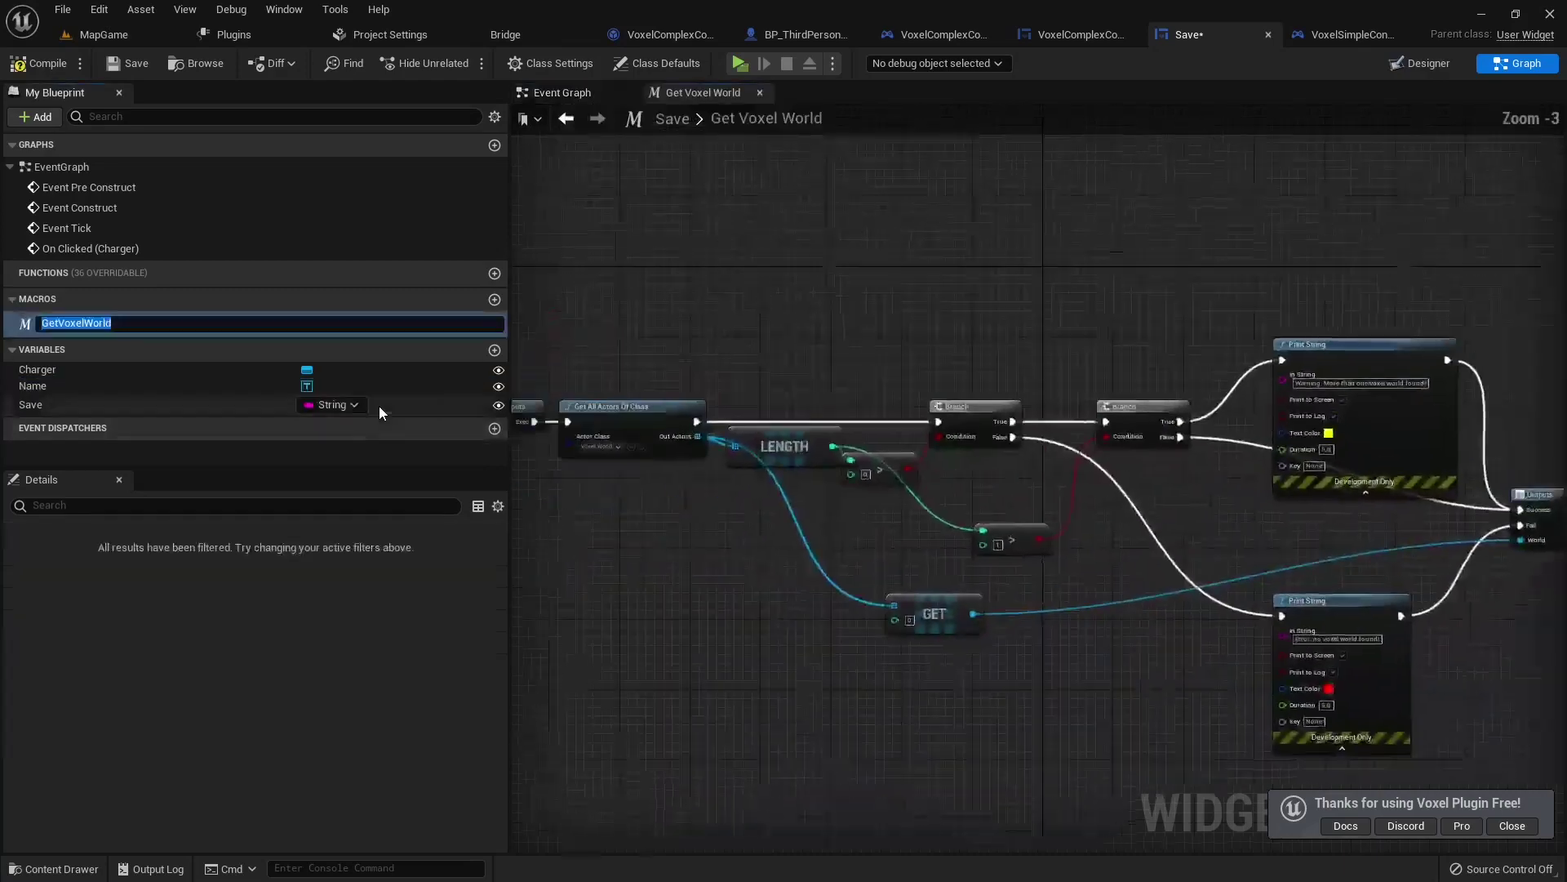
pyautogui.press('Return')
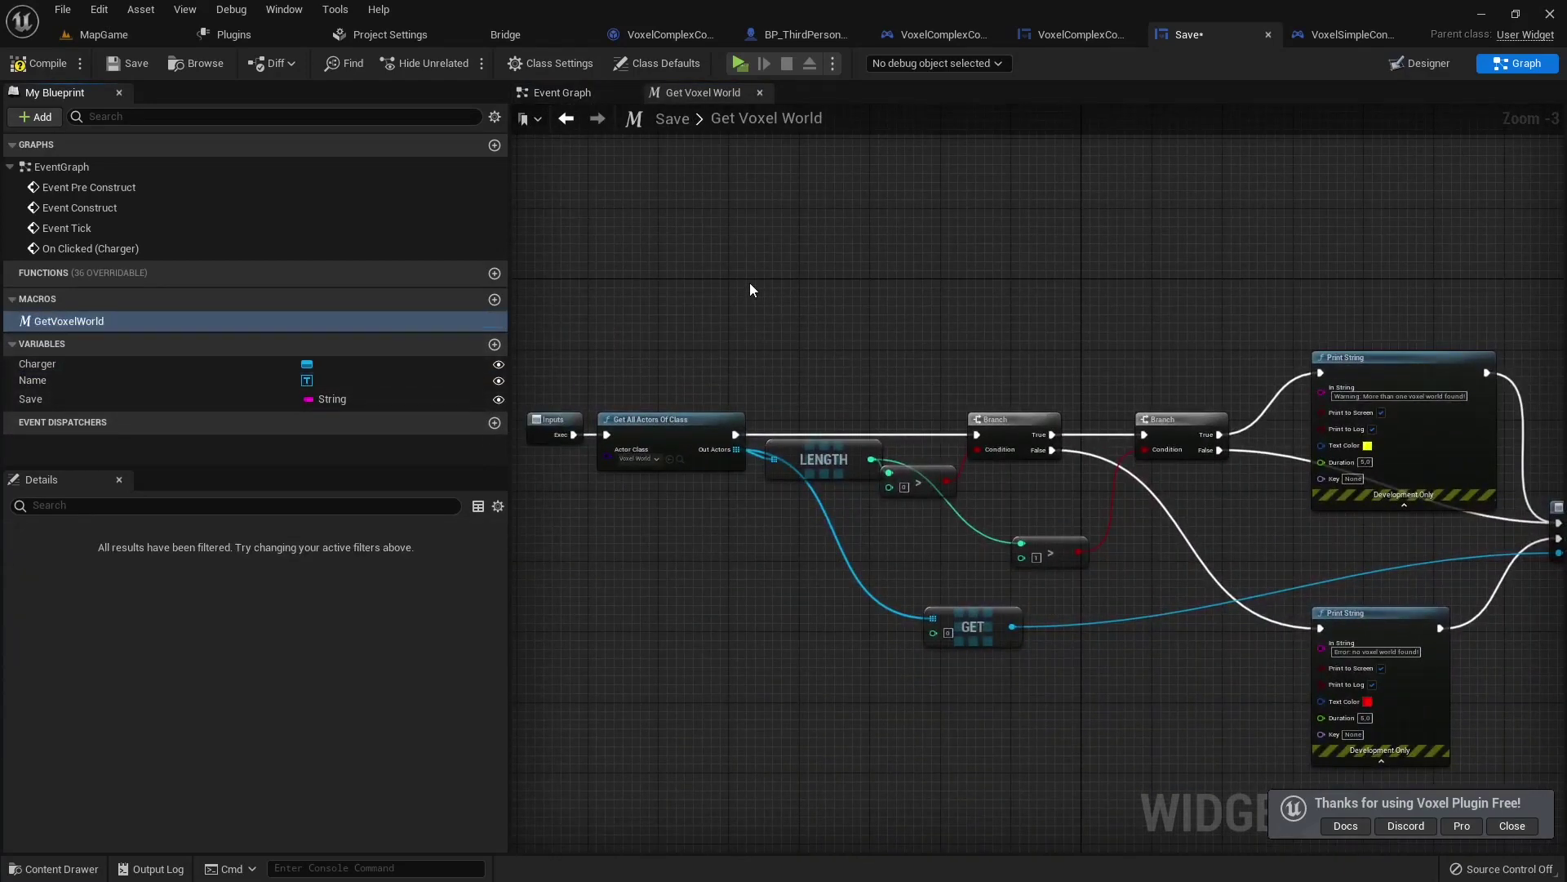
pyautogui.click(583, 100)
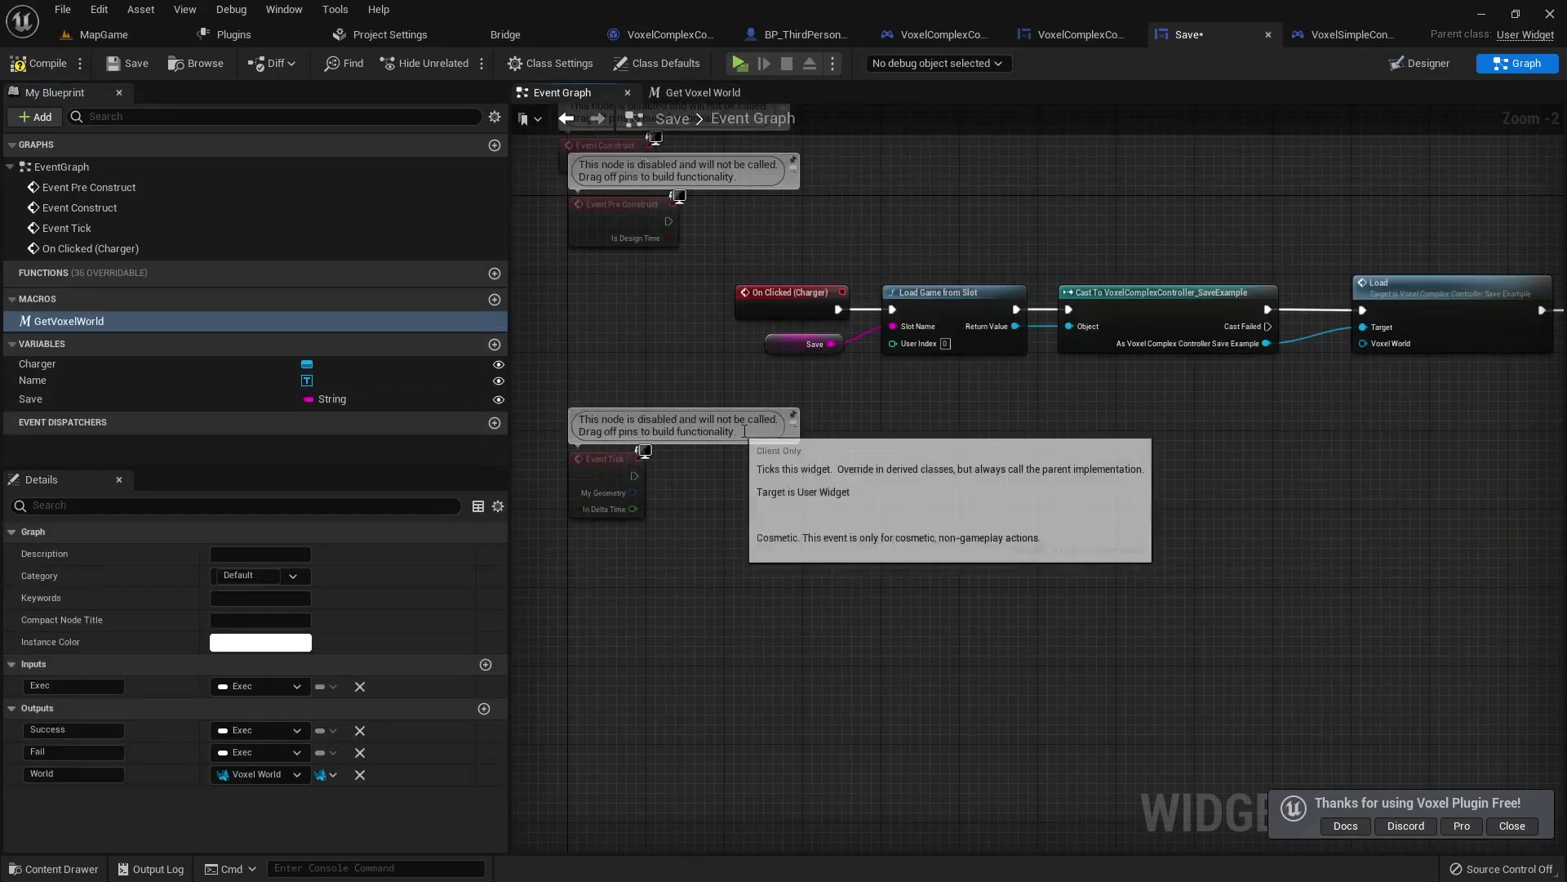
# Step: Insert a Get Voxel World node between On Clicked (Charger) and Load Game from Slot
pyautogui.moveTo(809, 480); pyautogui.dragTo(1122, 455, button='right')
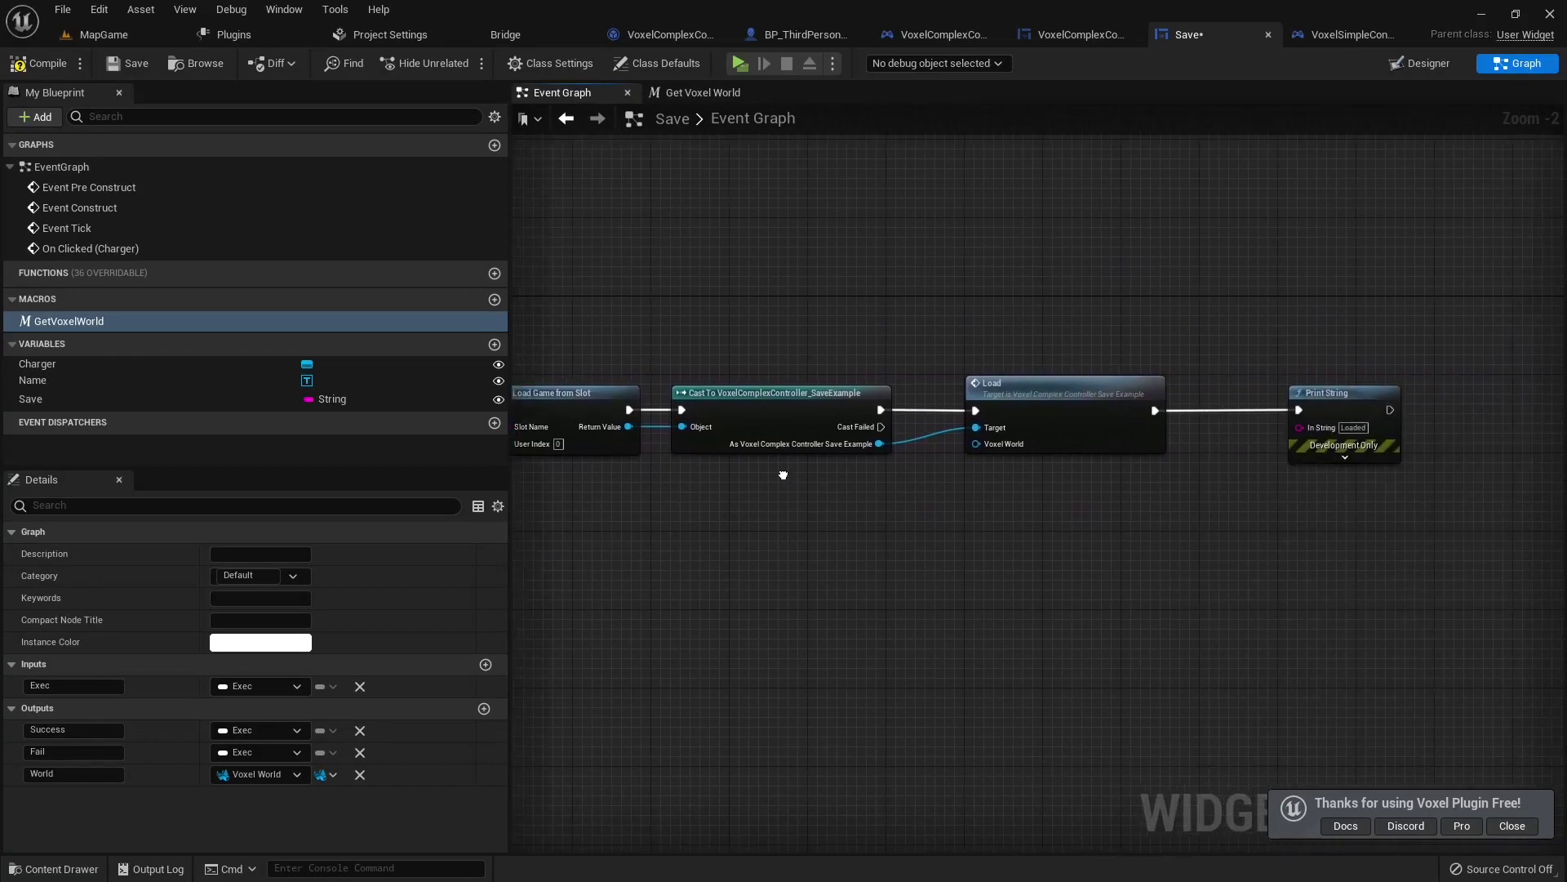
pyautogui.moveTo(774, 385); pyautogui.dragTo(589, 384)
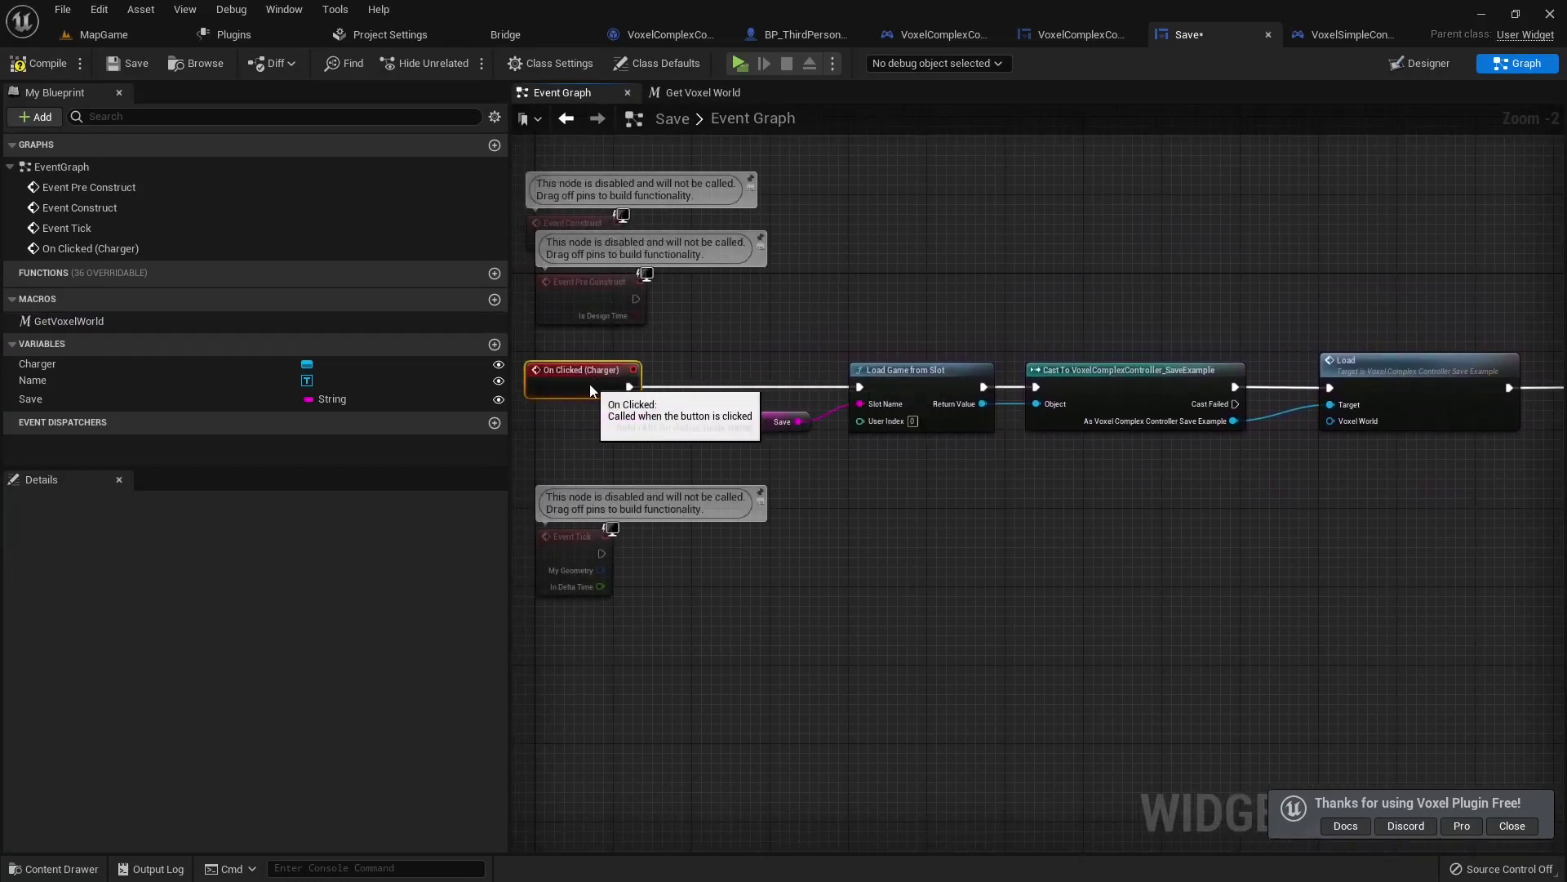
pyautogui.click(51, 317)
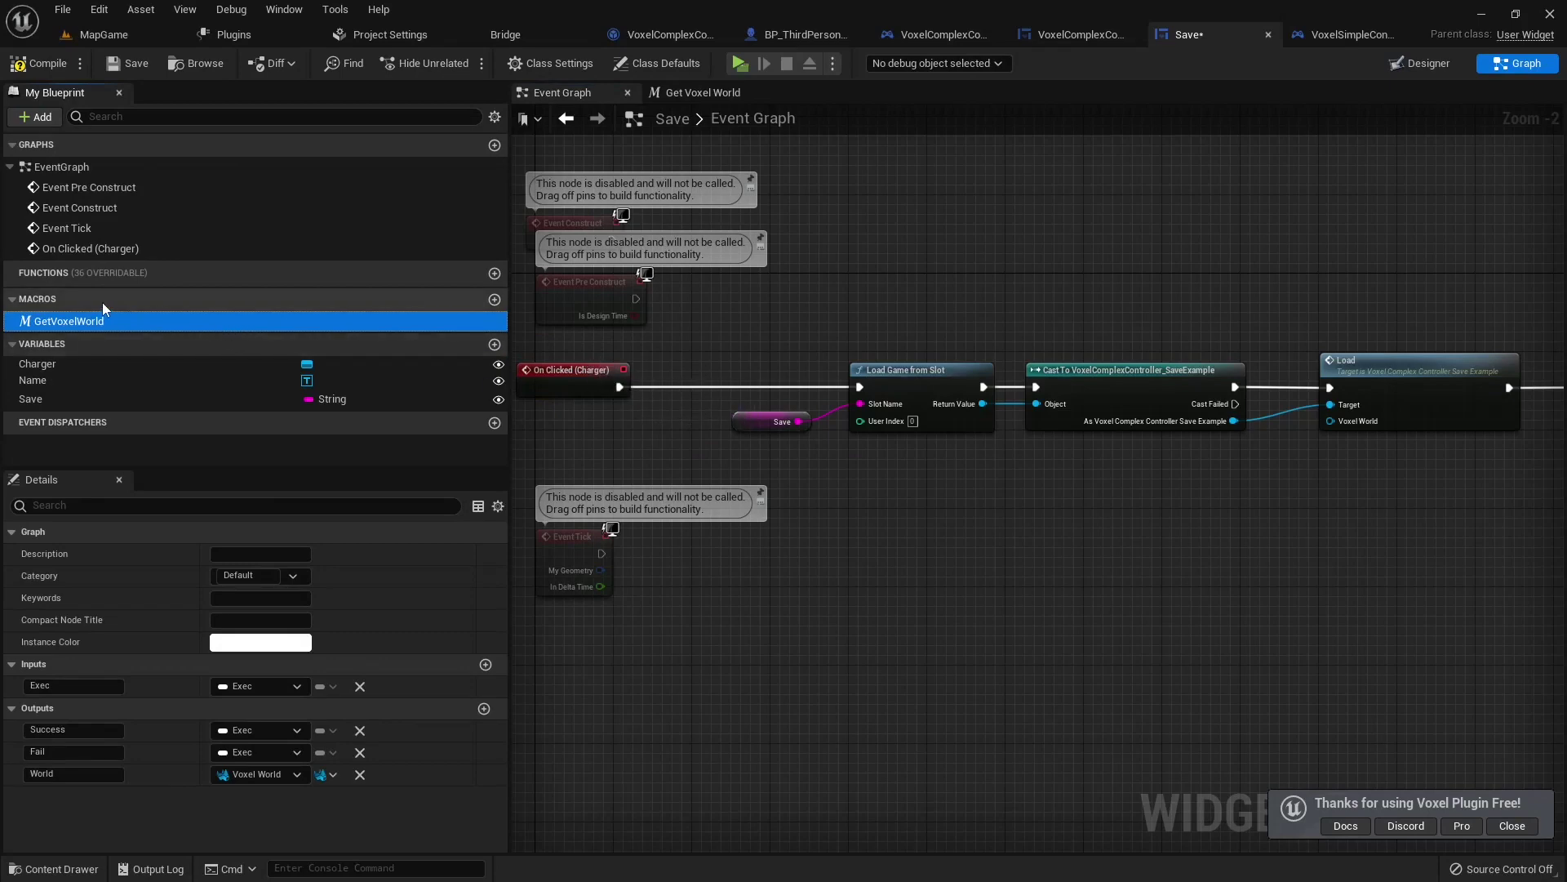
pyautogui.moveTo(85, 321); pyautogui.dragTo(616, 392)
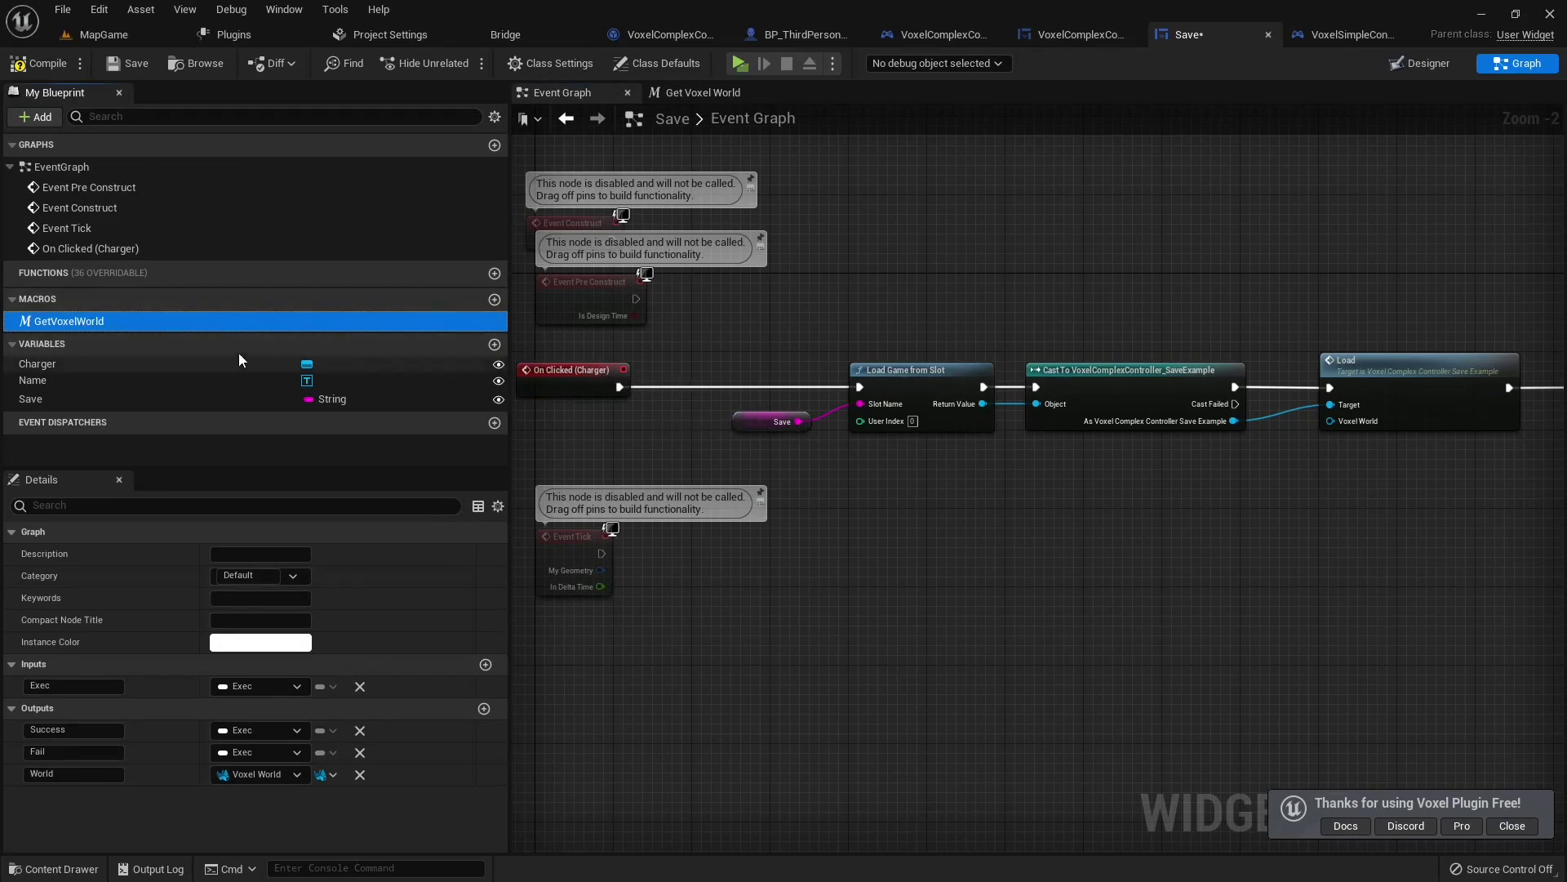
pyautogui.moveTo(193, 325)
pyautogui.mouseDown()
pyautogui.moveTo(754, 307)
pyautogui.moveTo(624, 384)
pyautogui.mouseUp()
pyautogui.moveTo(838, 327)
pyautogui.mouseDown()
pyautogui.moveTo(771, 335)
pyautogui.moveTo(696, 377)
pyautogui.mouseUp()
pyautogui.moveTo(859, 387)
pyautogui.mouseDown()
pyautogui.moveTo(750, 387)
pyautogui.moveTo(763, 451)
pyautogui.mouseUp()
pyautogui.click(1047, 37)
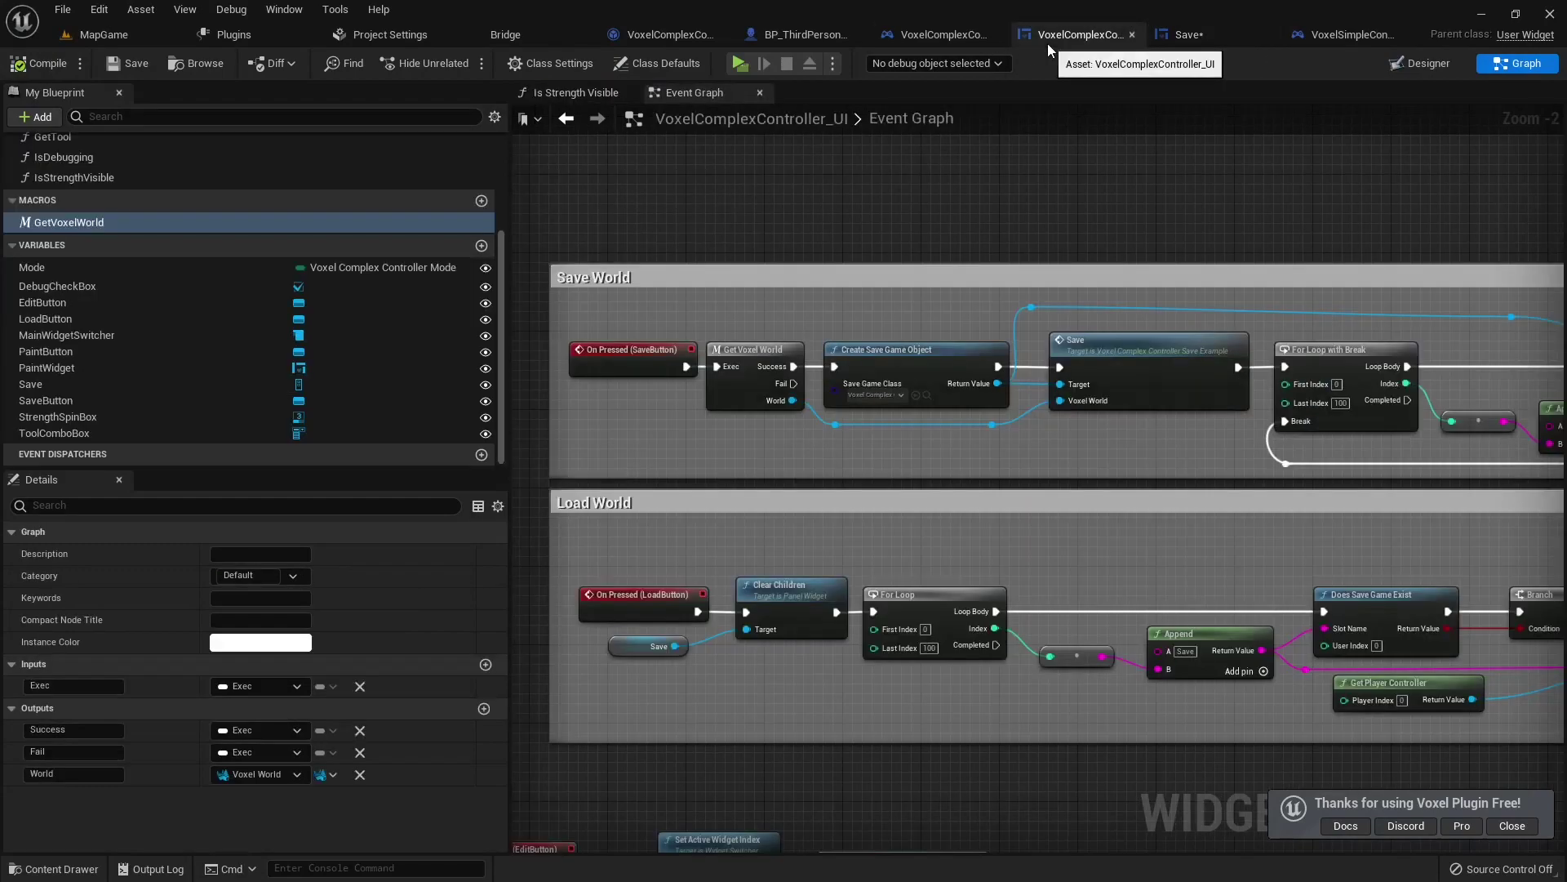
pyautogui.click(1347, 34)
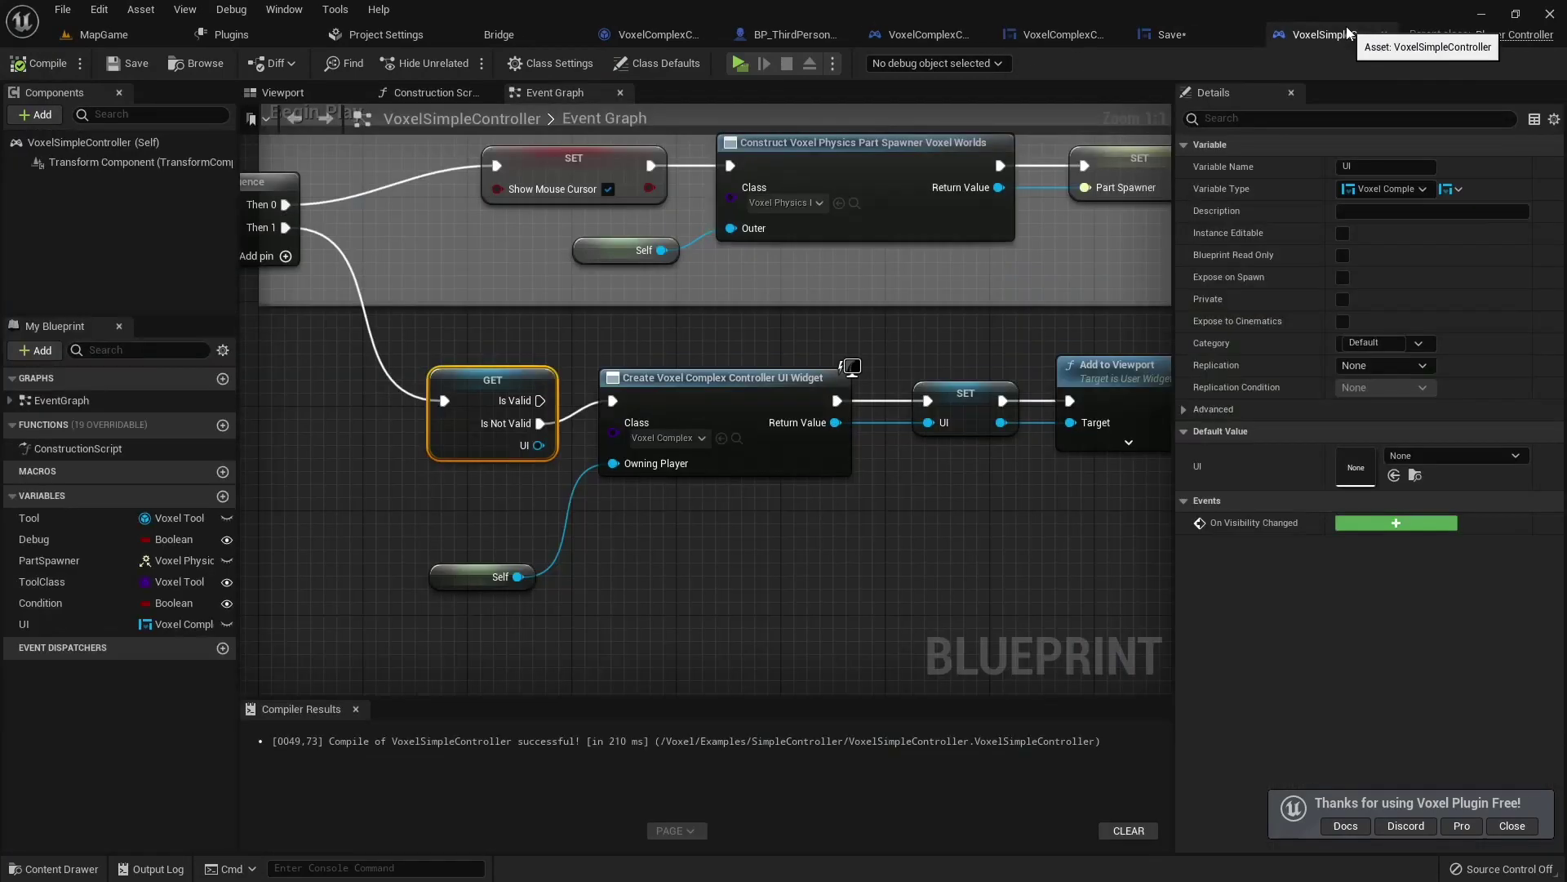
pyautogui.click(1182, 37)
pyautogui.moveTo(748, 387); pyautogui.dragTo(857, 389)
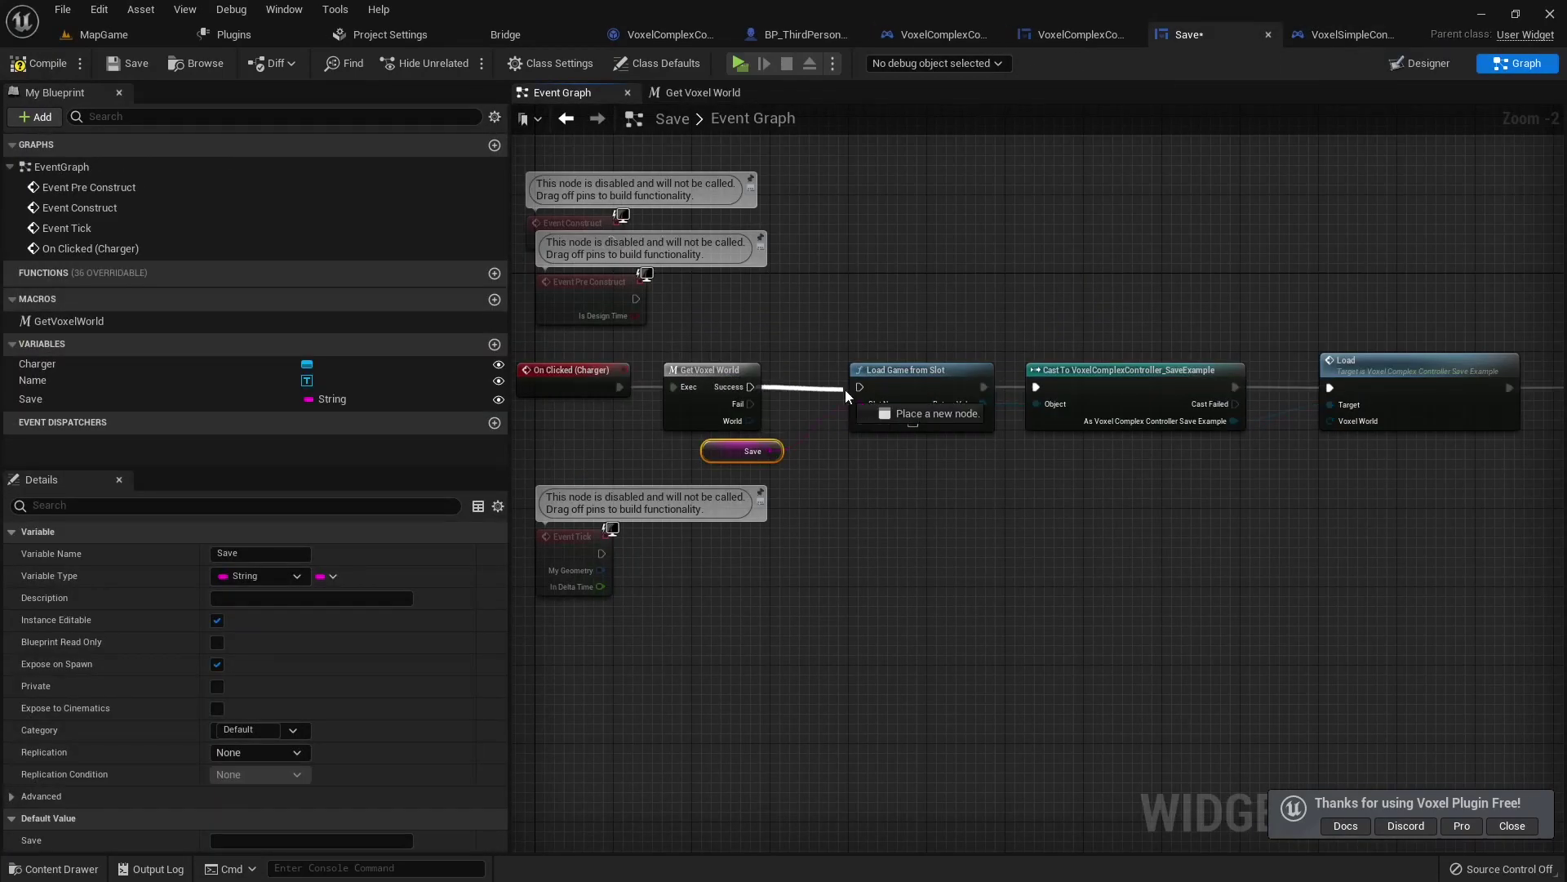
# Step: Wire Get Voxel World's World into Load's Voxel World, routed beneath via two reroute points
pyautogui.moveTo(865, 452); pyautogui.dragTo(718, 404, button='right')
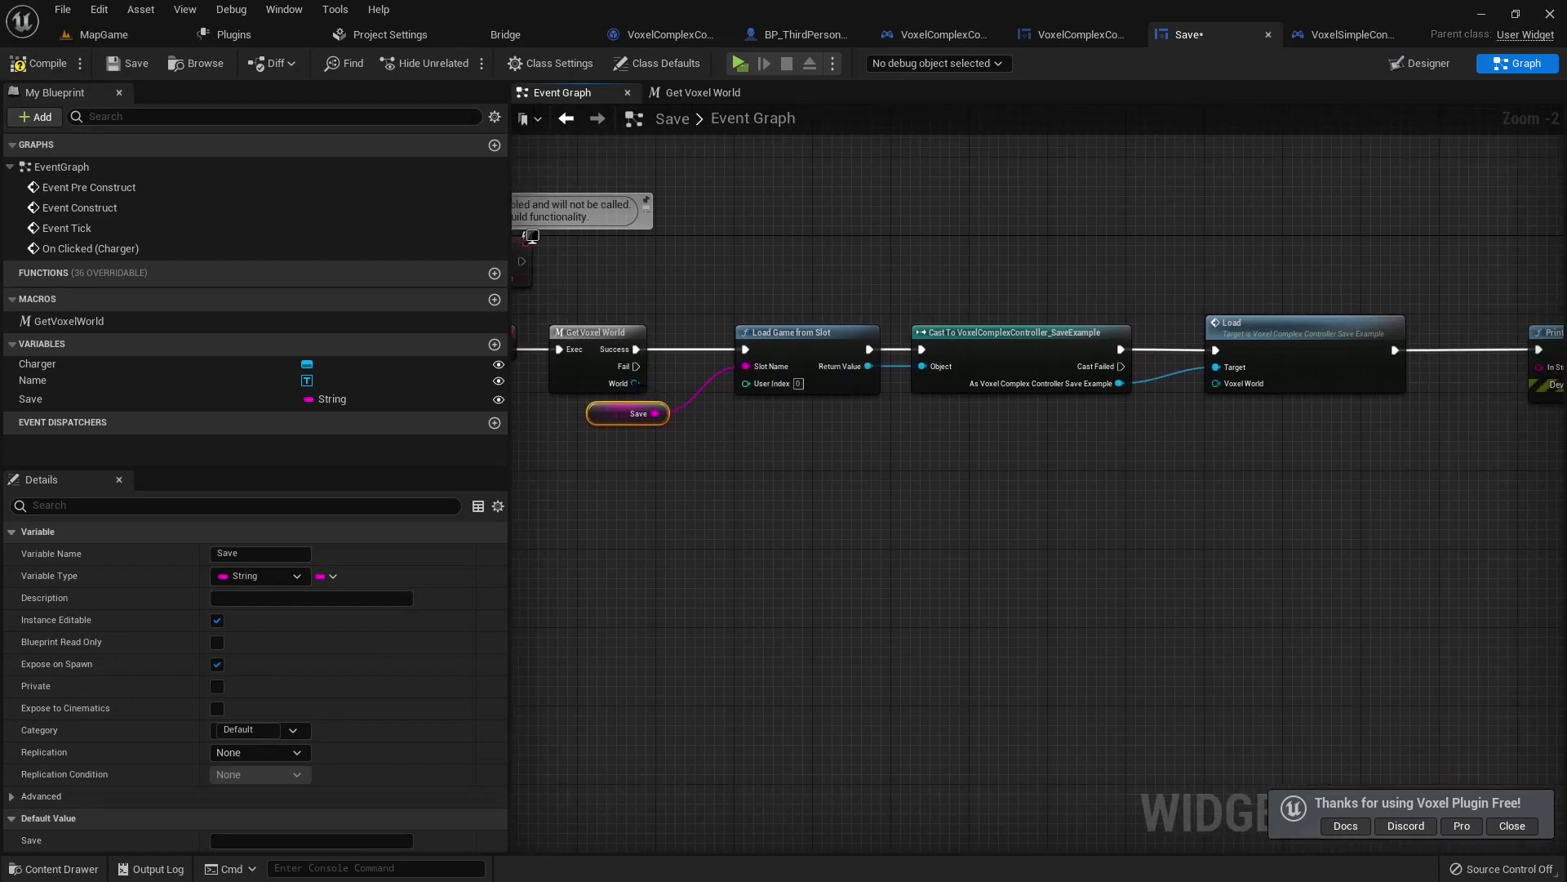
pyautogui.moveTo(635, 384); pyautogui.dragTo(1217, 384)
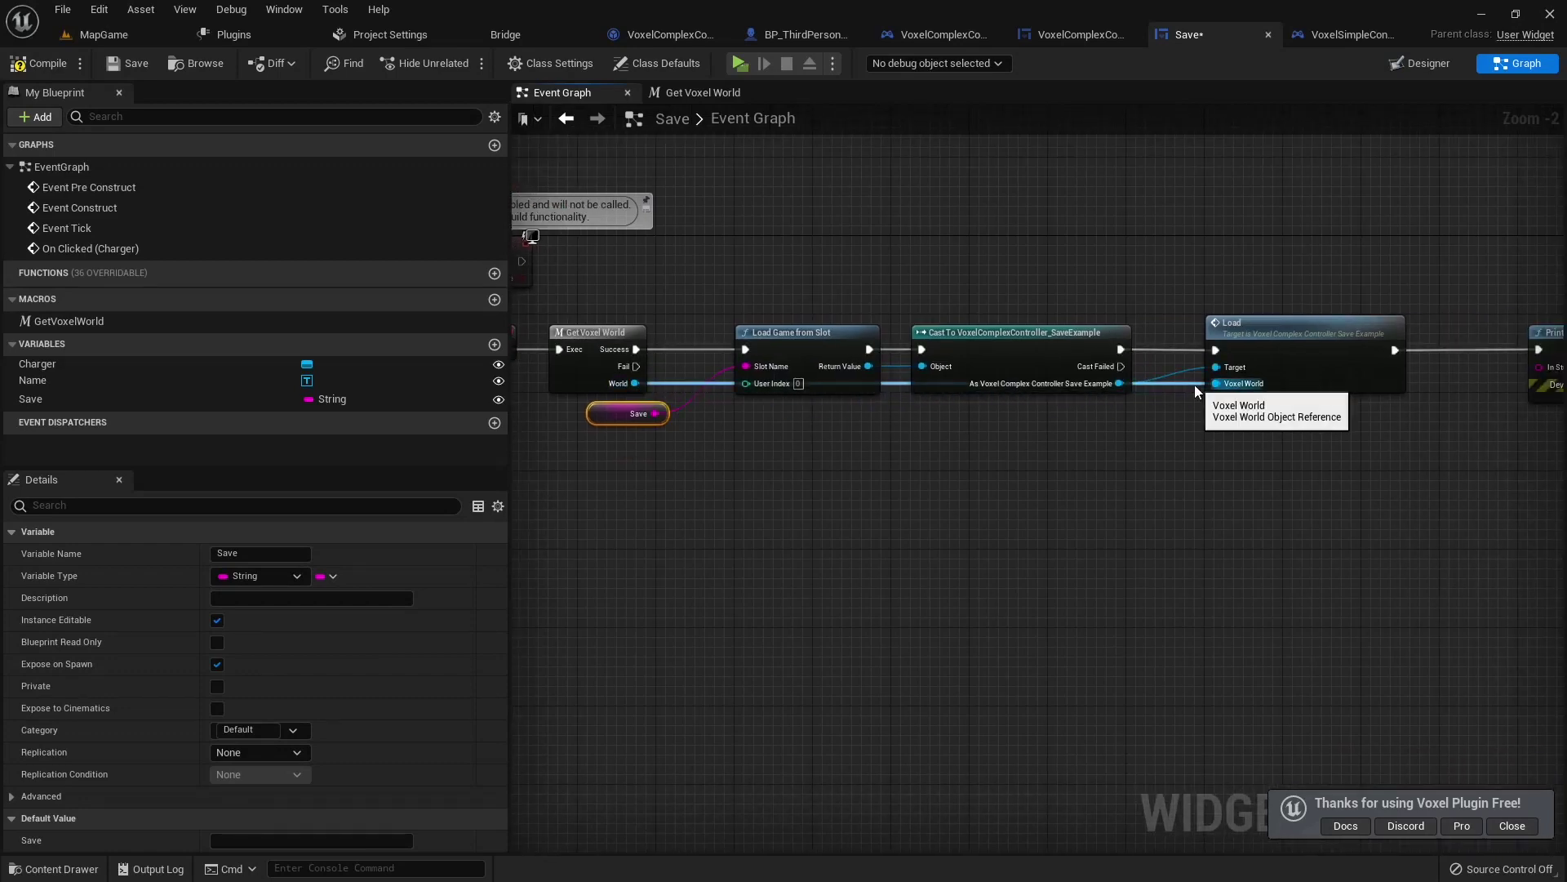
pyautogui.doubleClick(889, 383)
pyautogui.moveTo(890, 384); pyautogui.dragTo(1021, 443)
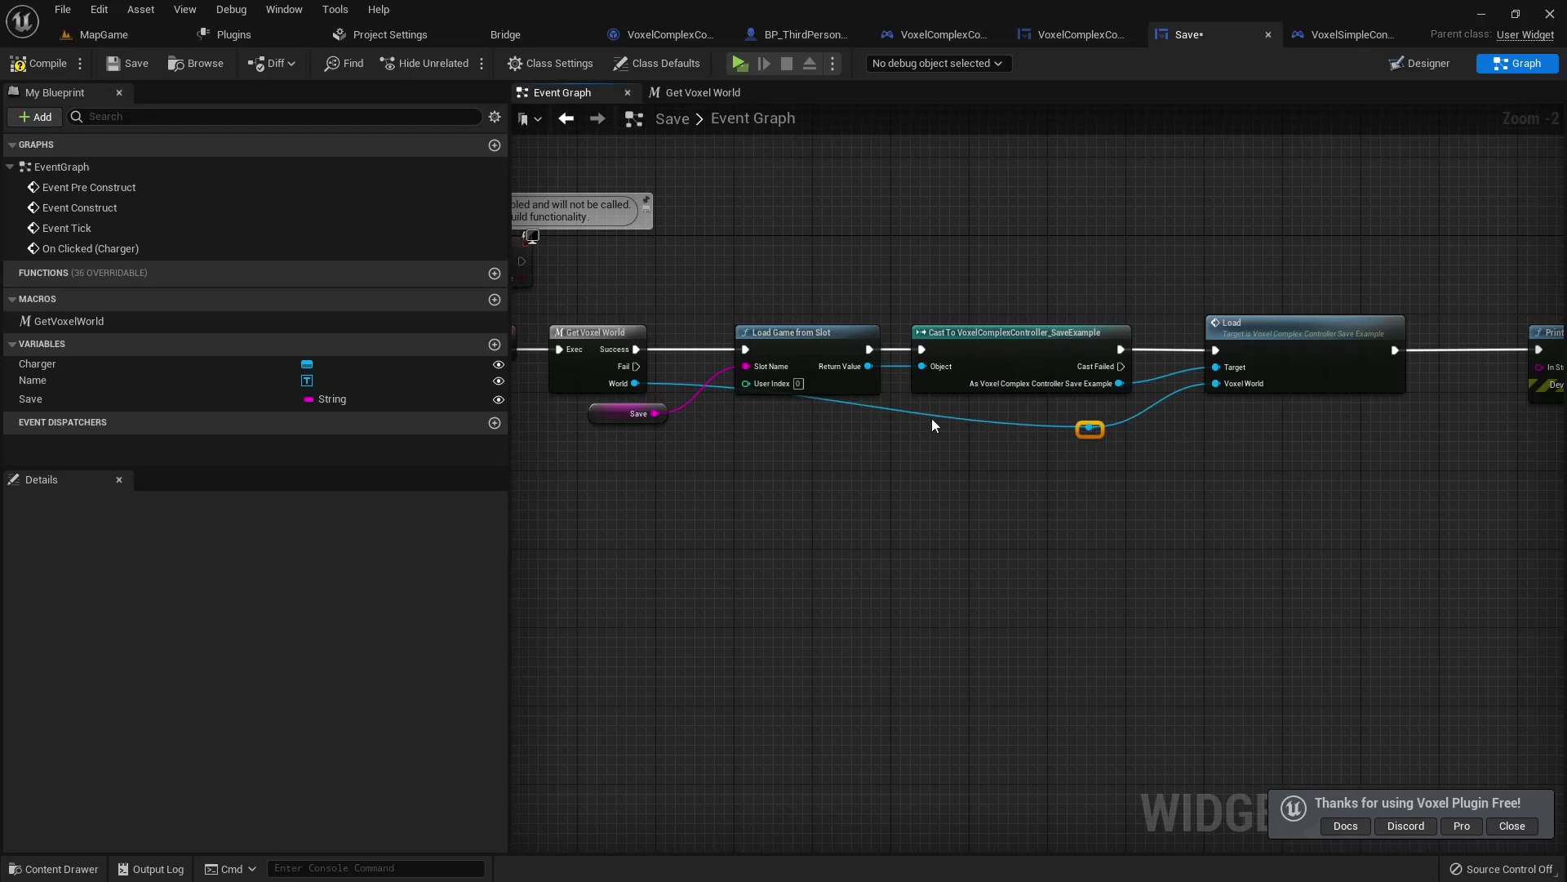
pyautogui.doubleClick(926, 417)
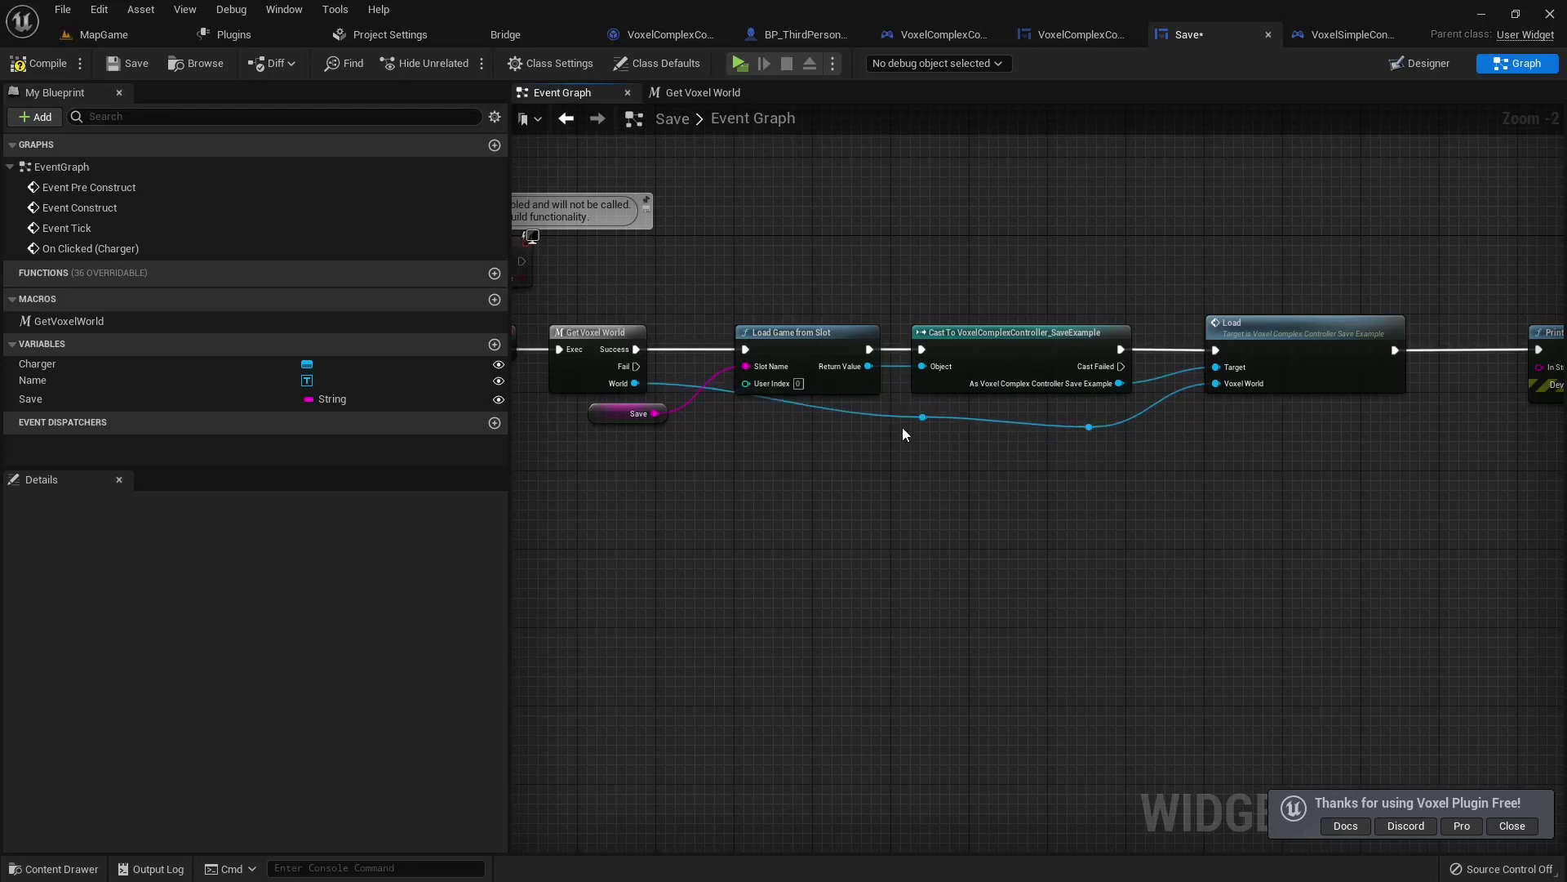
pyautogui.moveTo(914, 423); pyautogui.dragTo(757, 431)
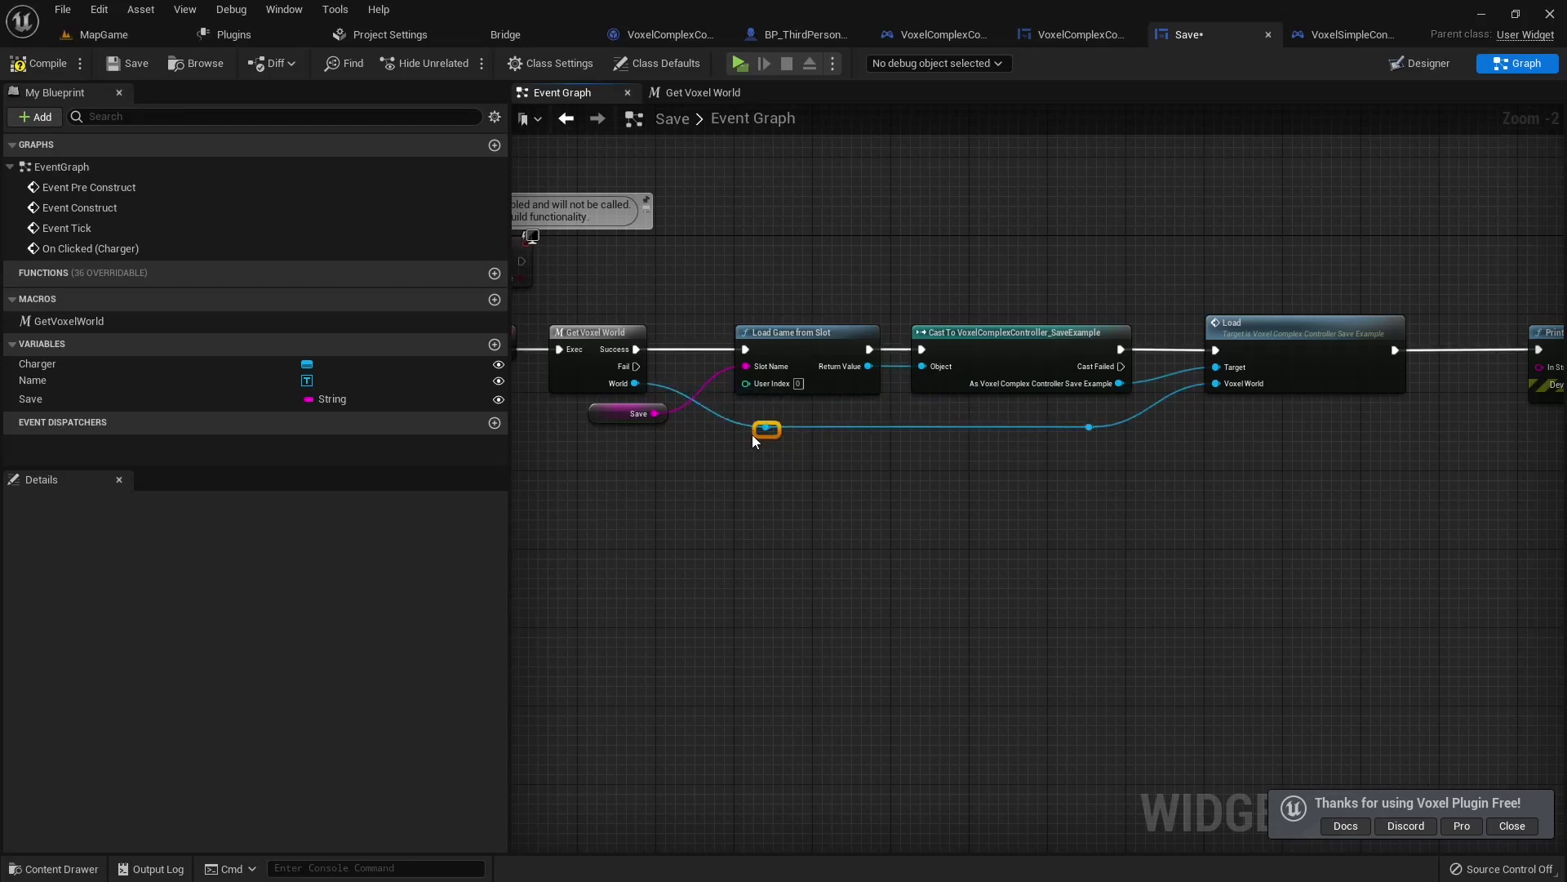
pyautogui.click(584, 372)
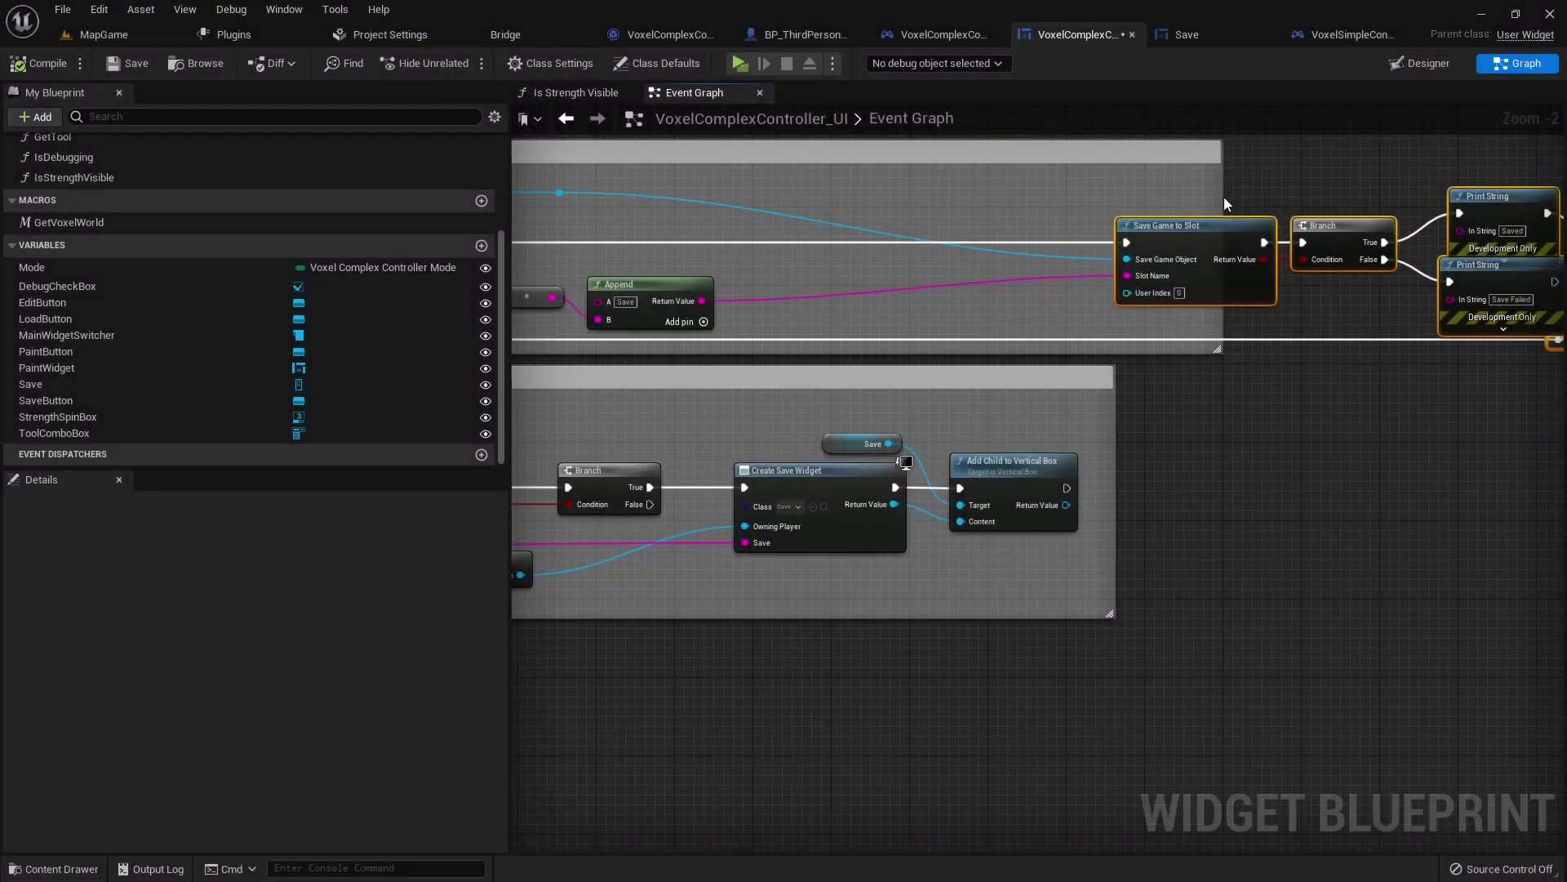
# Step: Copy the Does Save Game Exist check and its Branch into the Save World loop
pyautogui.moveTo(1341, 218); pyautogui.dragTo(861, 265)
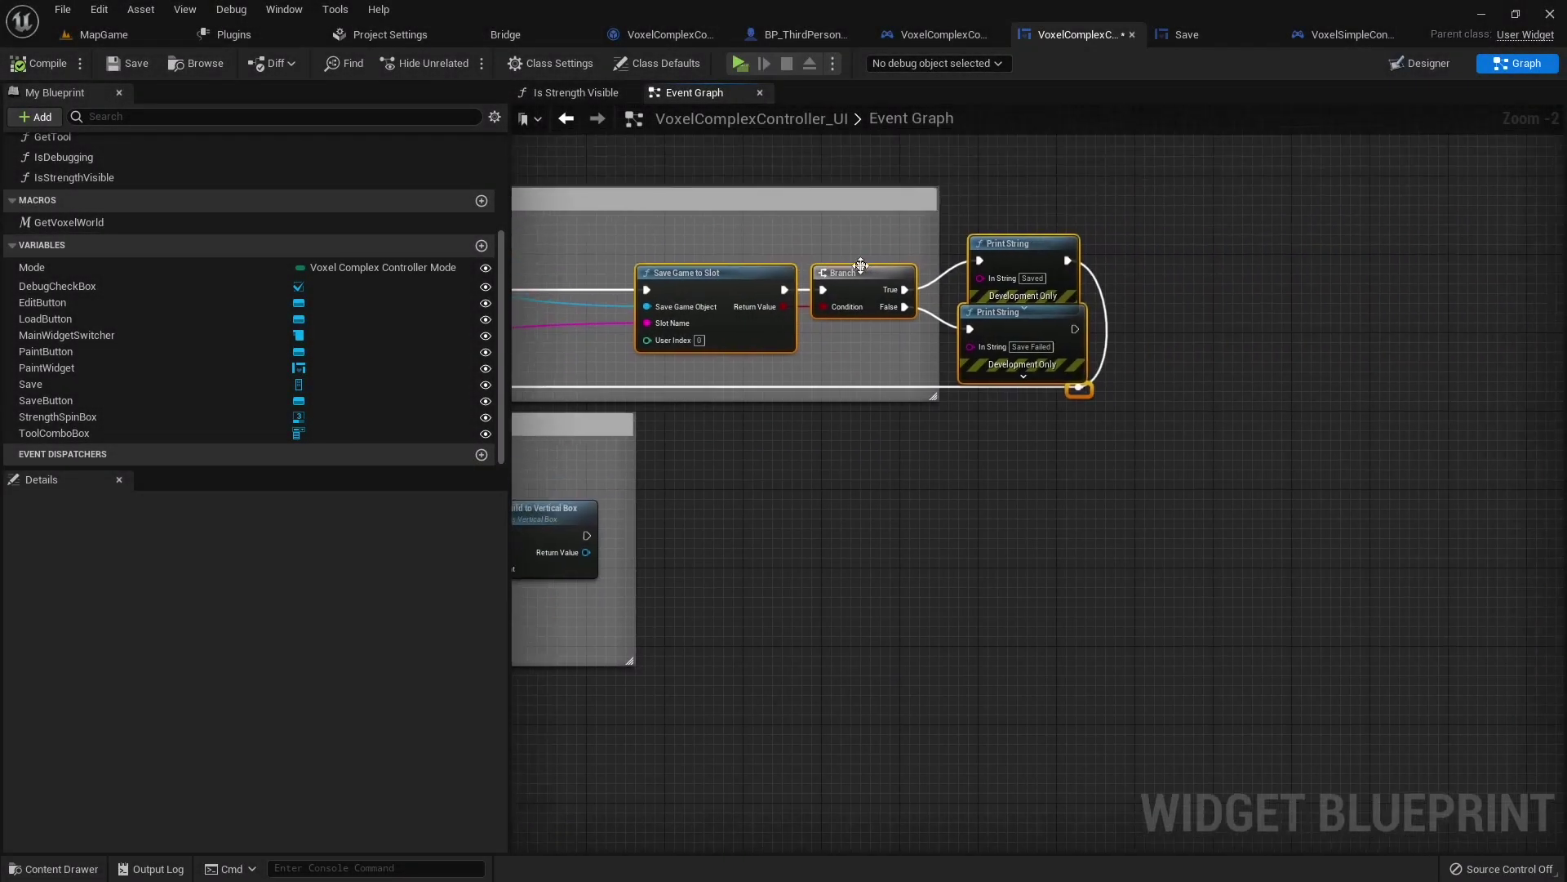
pyautogui.moveTo(766, 388); pyautogui.dragTo(1272, 418, button='right')
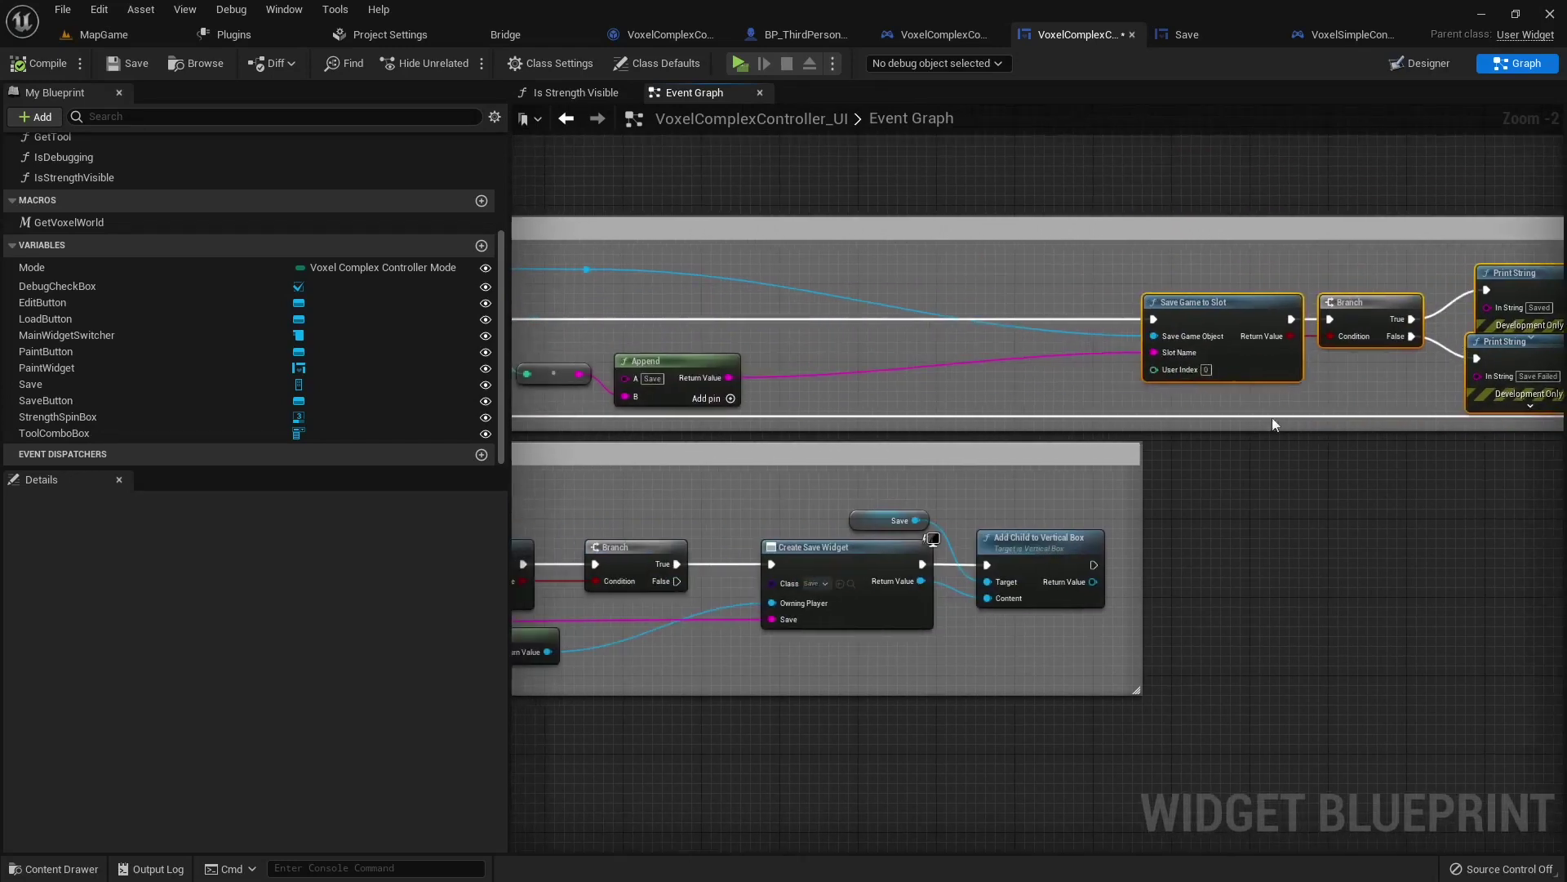
pyautogui.click(1186, 501)
pyautogui.moveTo(546, 522); pyautogui.dragTo(912, 525, button='right')
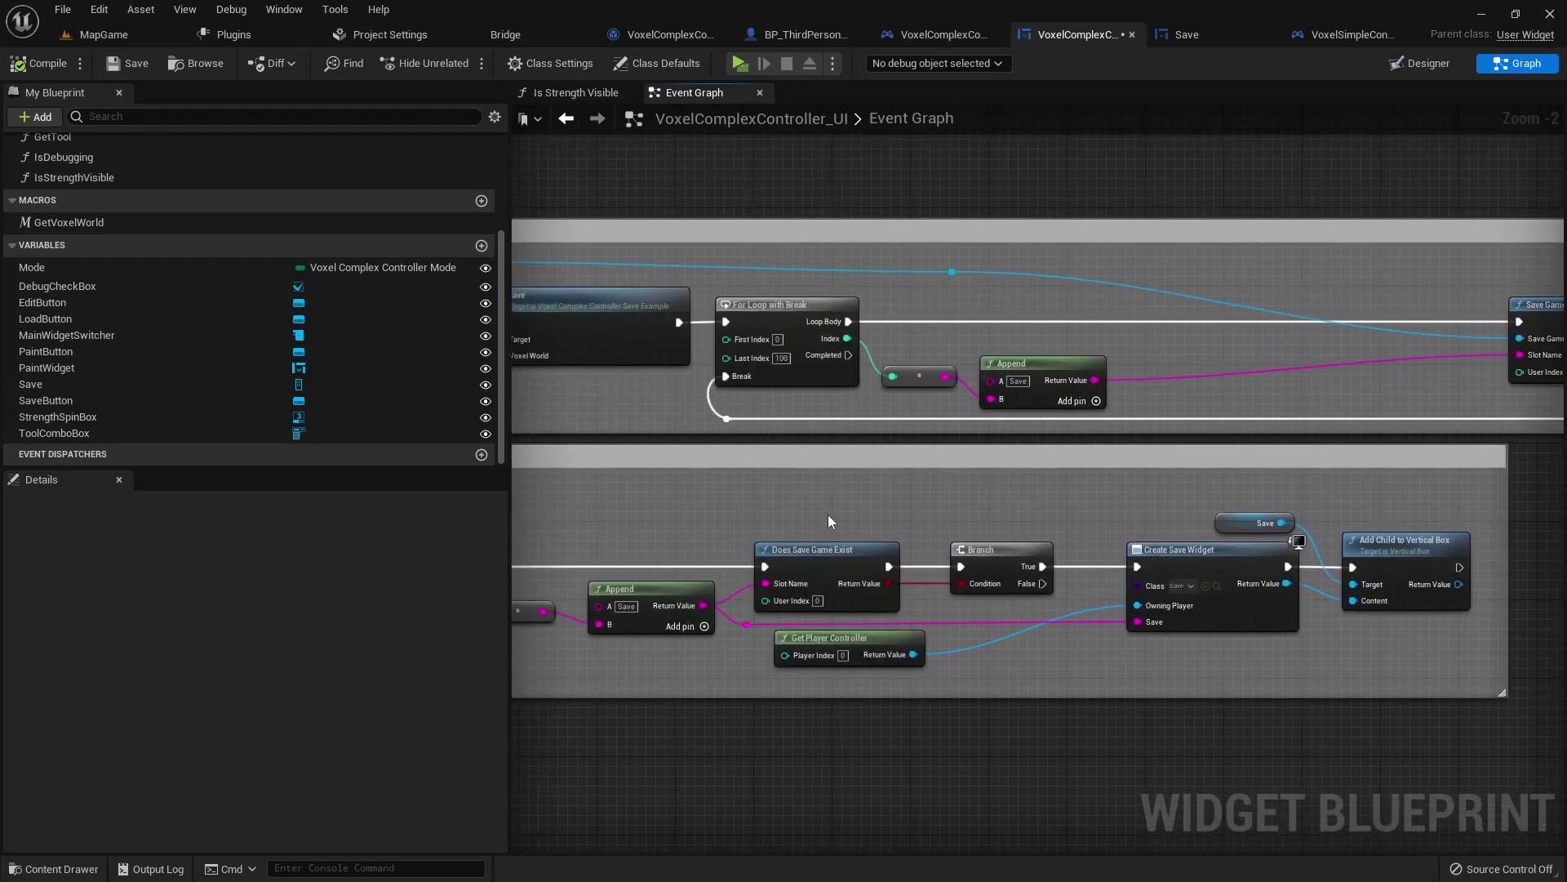
pyautogui.moveTo(828, 514); pyautogui.dragTo(984, 586)
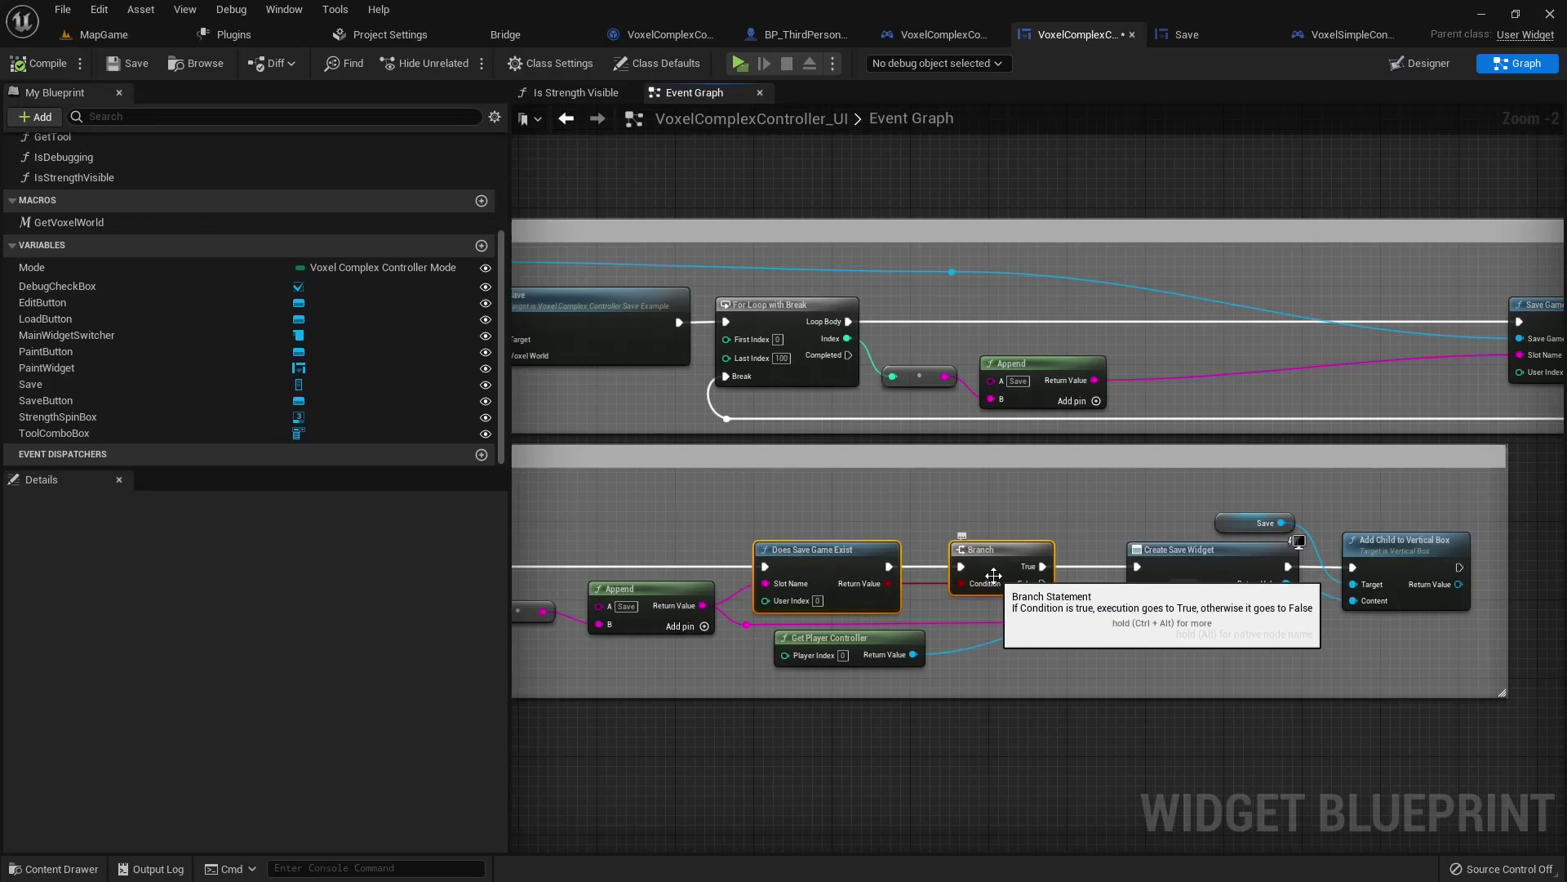
pyautogui.hotkey('ctrl', 'c')
pyautogui.hotkey('ctrl', 'v')
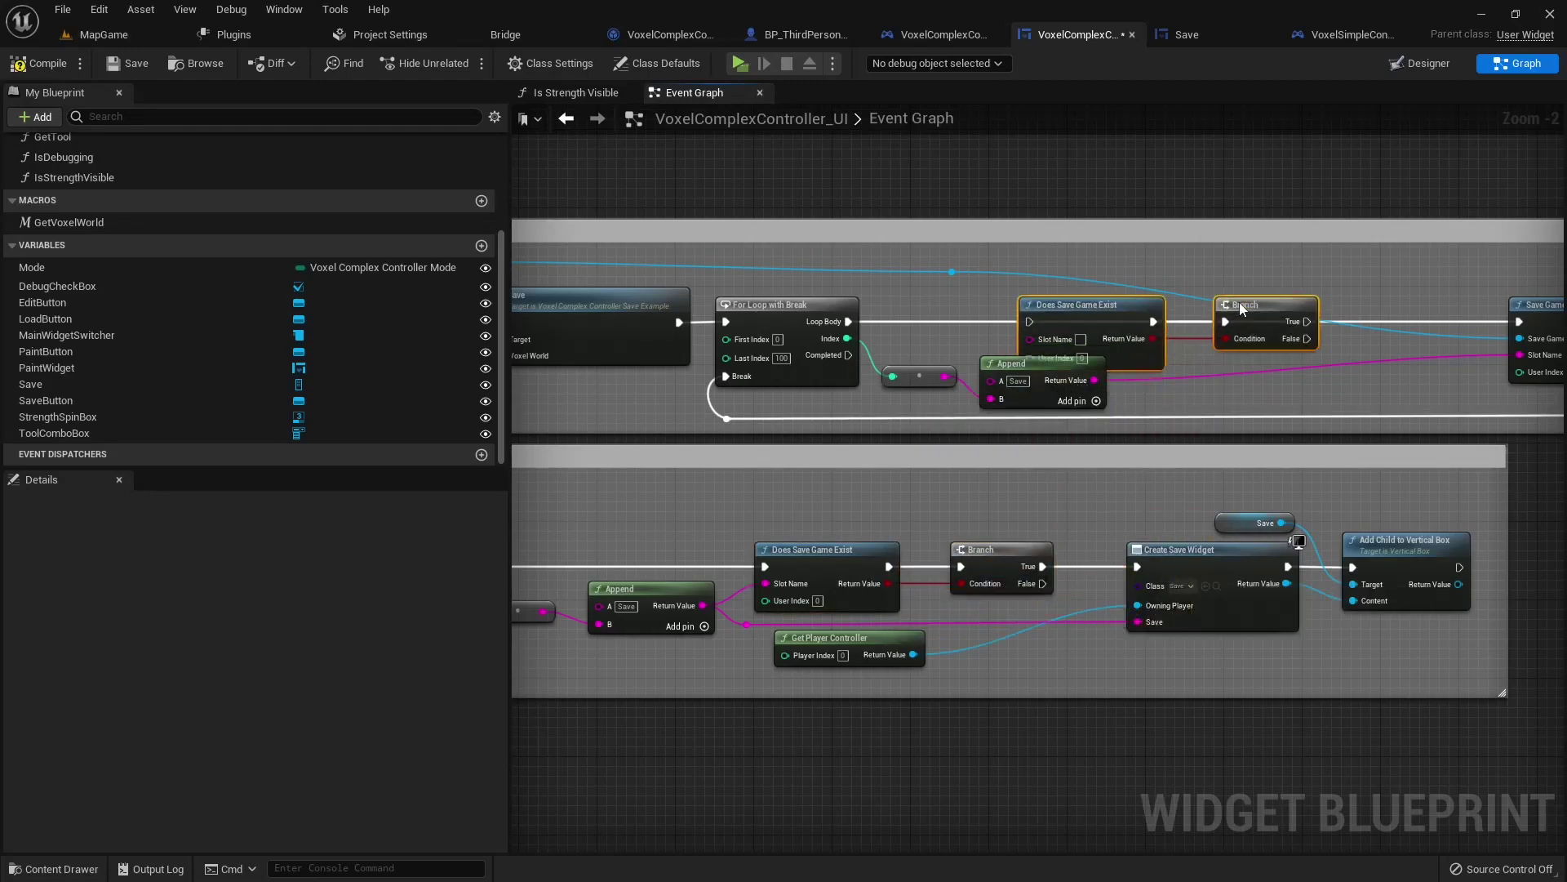
pyautogui.moveTo(1212, 314); pyautogui.dragTo(1360, 304)
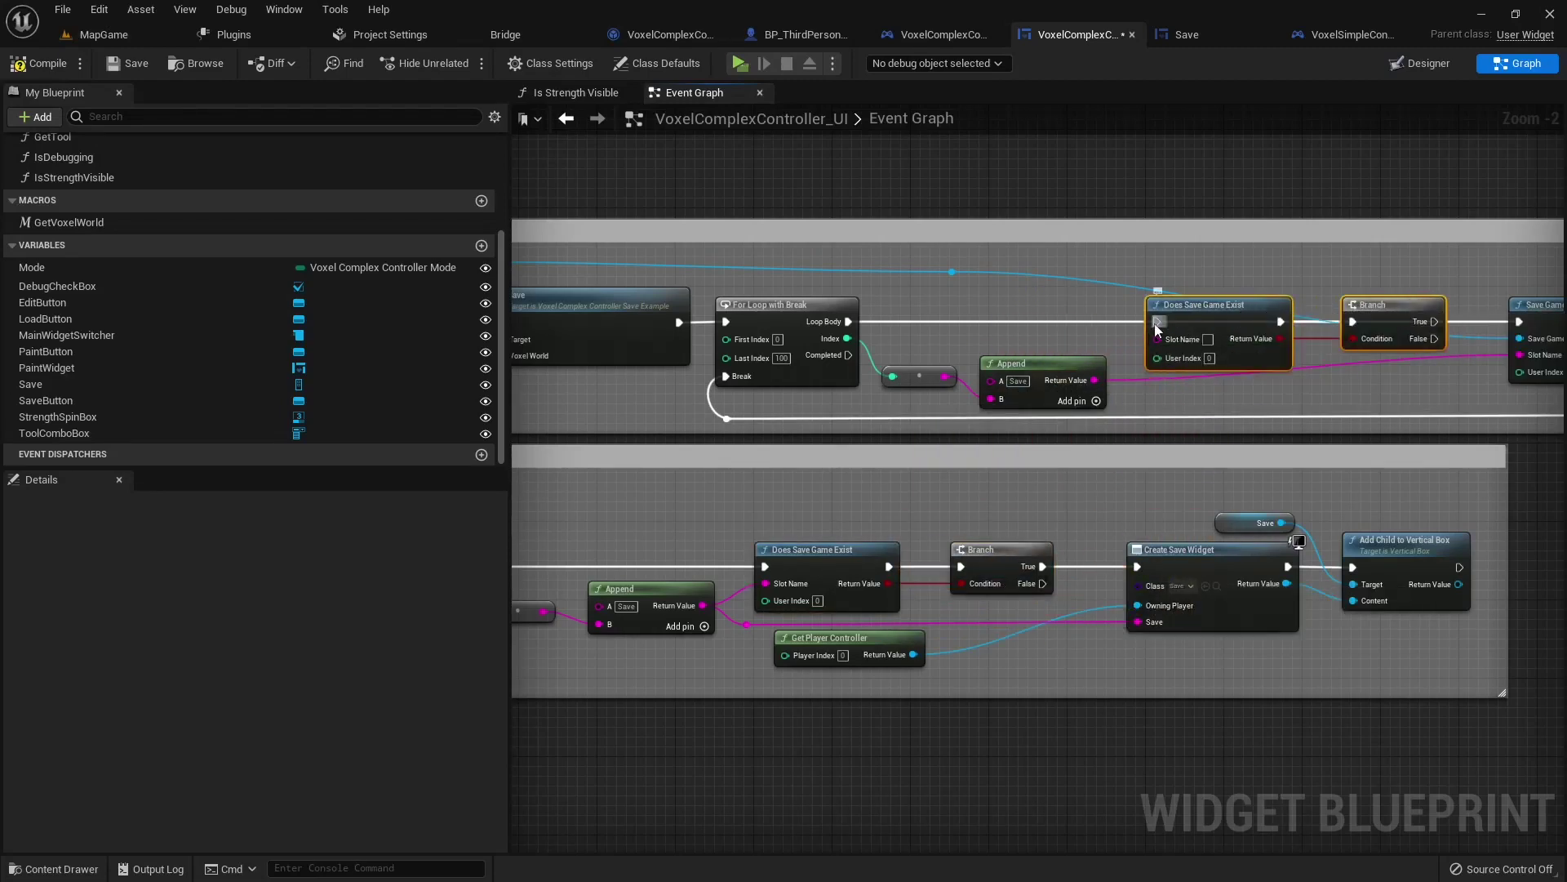
# Step: Connect Loop Body and the appended slot name to the check, and move the reroute point right
pyautogui.moveTo(1155, 323); pyautogui.dragTo(846, 322)
pyautogui.moveTo(1436, 338); pyautogui.dragTo(1113, 369, button='right')
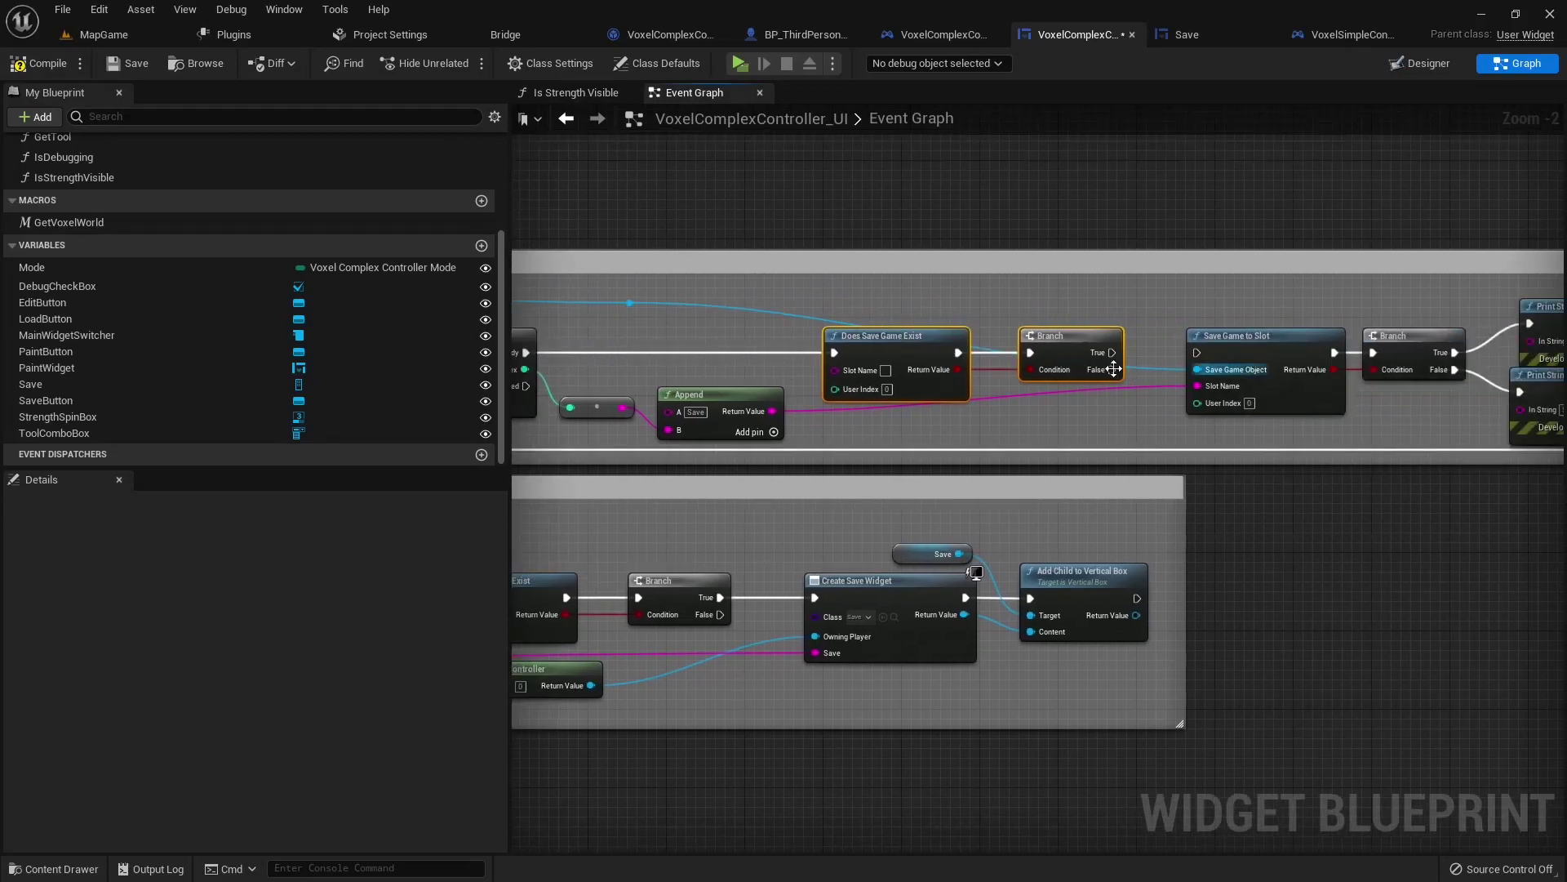
pyautogui.moveTo(862, 371); pyautogui.dragTo(772, 410)
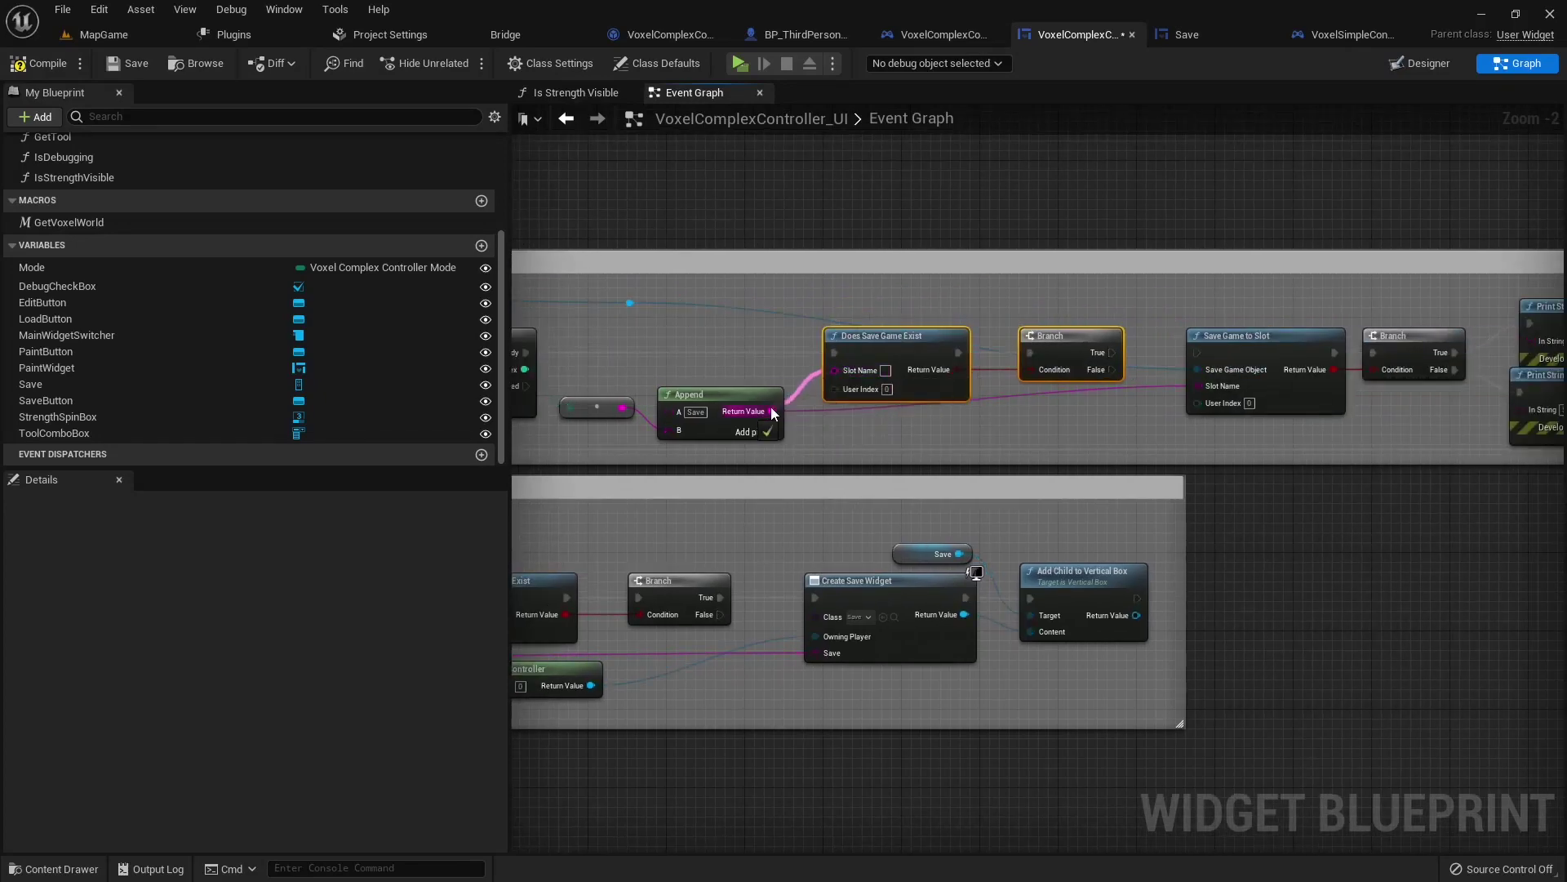
pyautogui.click(629, 304)
pyautogui.moveTo(676, 310); pyautogui.dragTo(1098, 312)
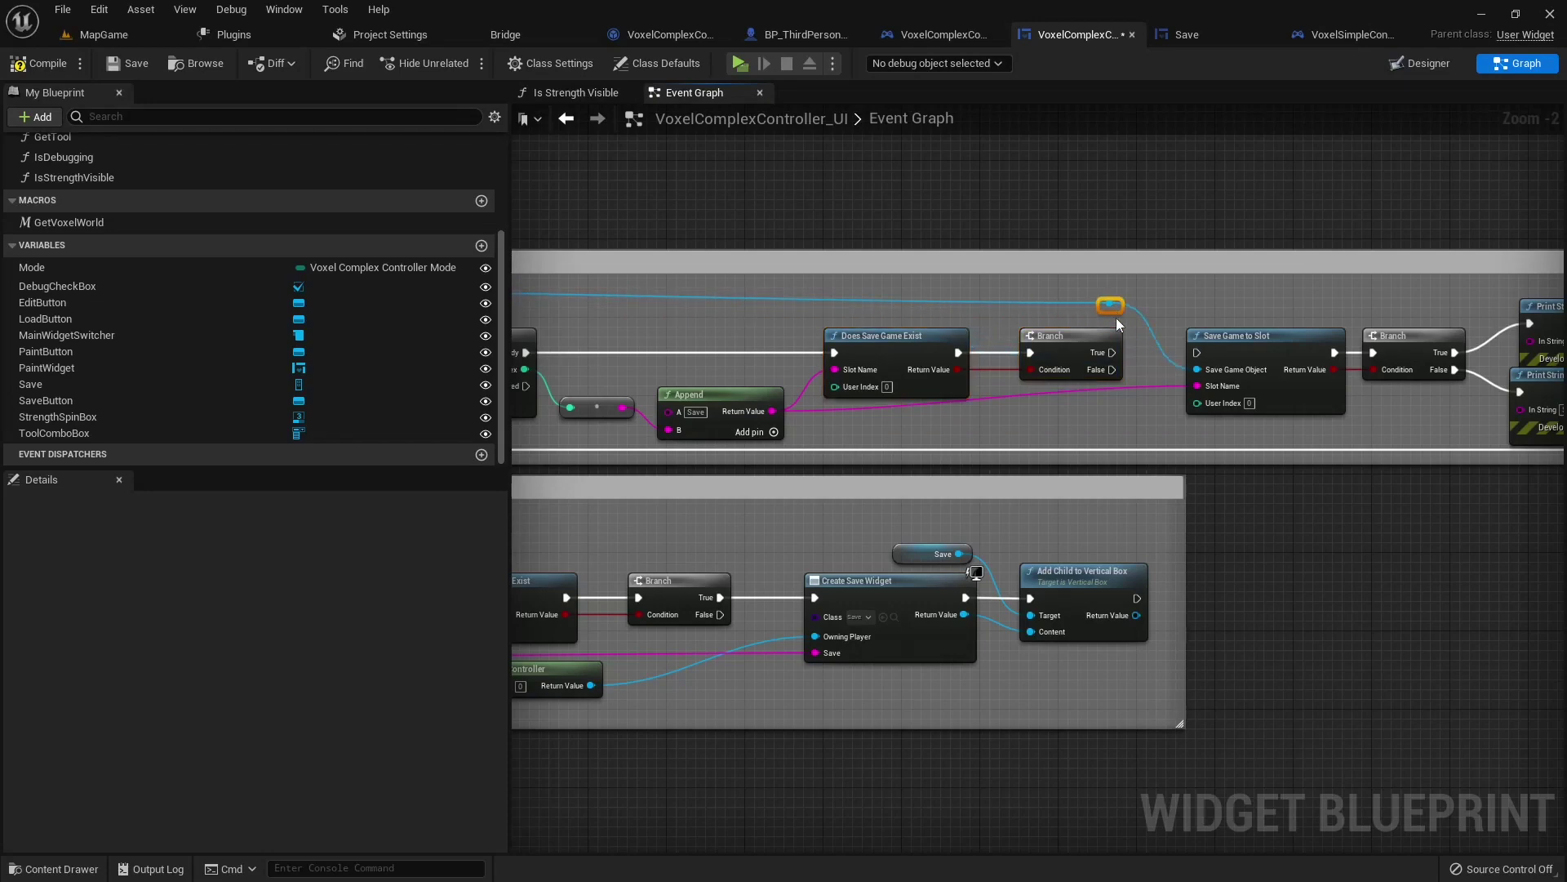
# Step: Run Save Game to Slot from the Branch's False output and save the blueprint
pyautogui.moveTo(909, 441); pyautogui.dragTo(1027, 426, button='right')
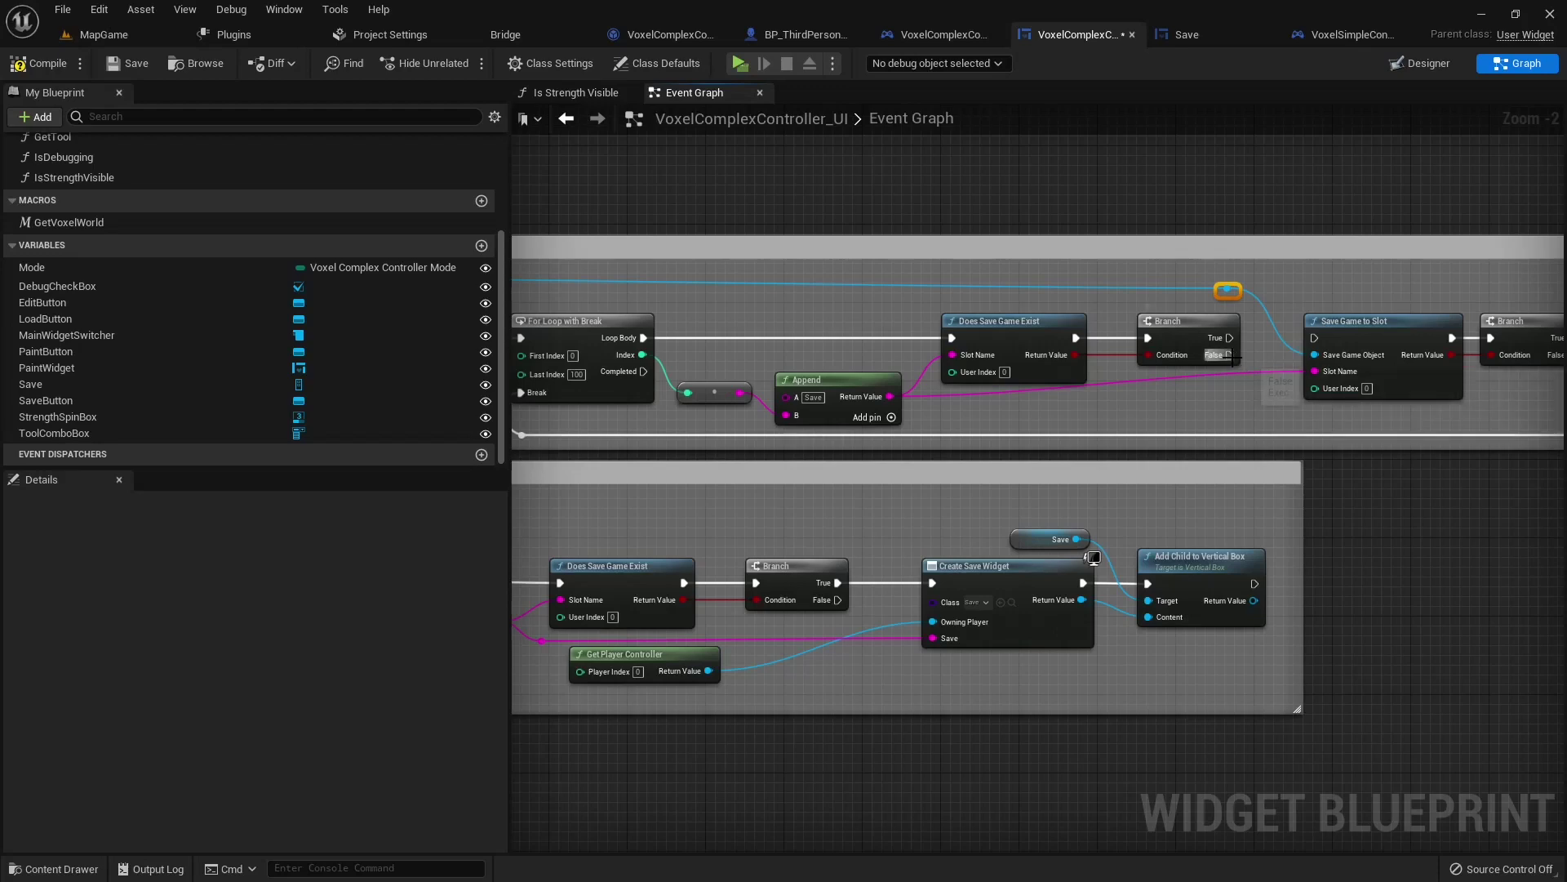
pyautogui.moveTo(1229, 354); pyautogui.dragTo(1314, 337)
pyautogui.moveTo(1138, 431); pyautogui.dragTo(911, 433, button='right')
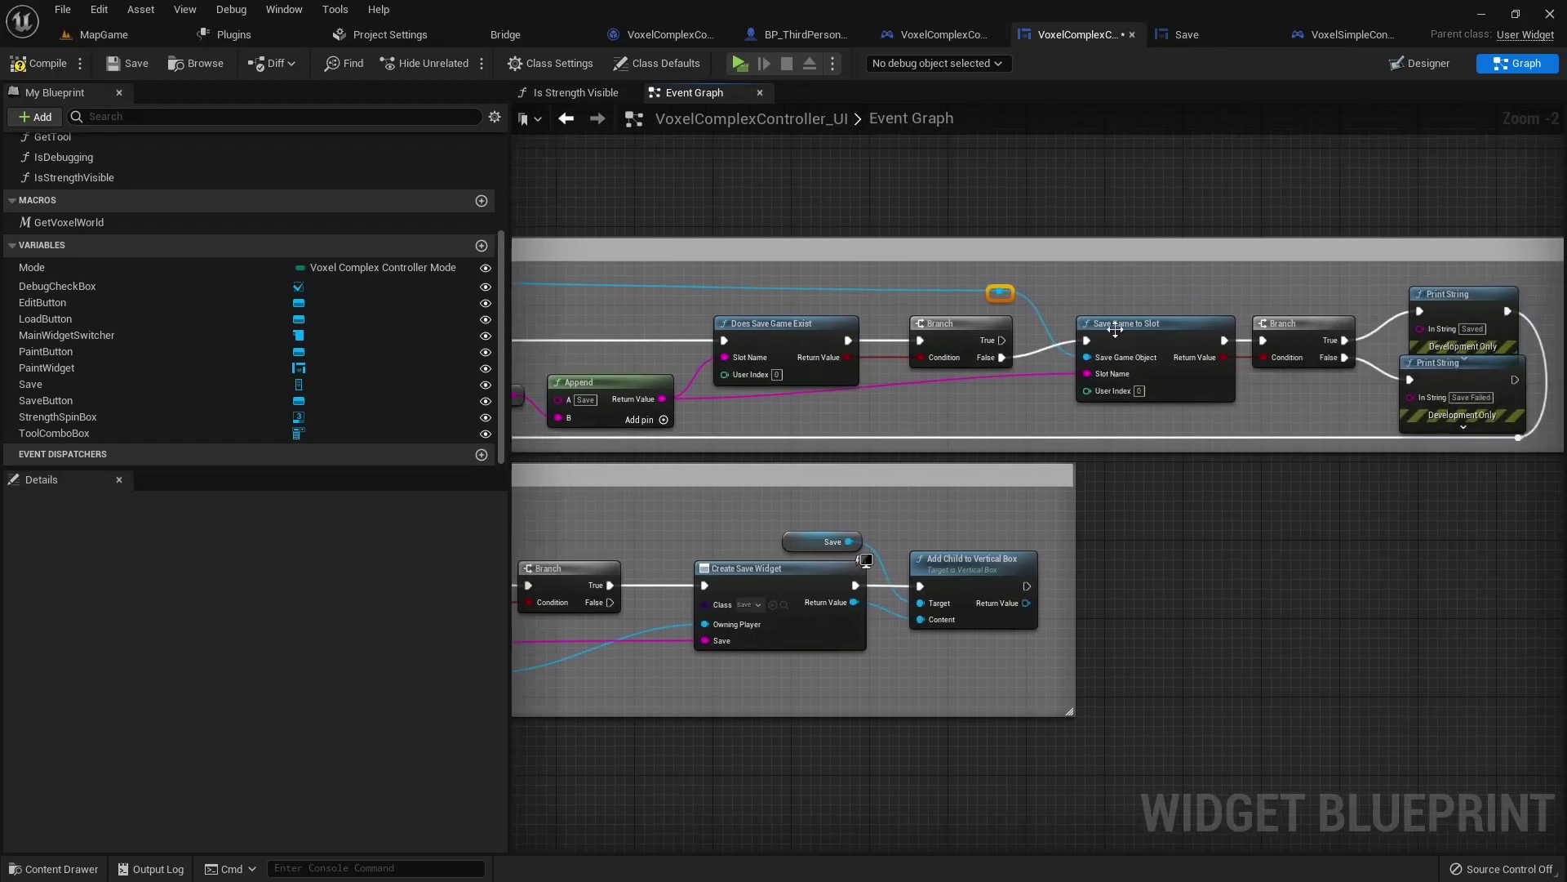
pyautogui.click(118, 64)
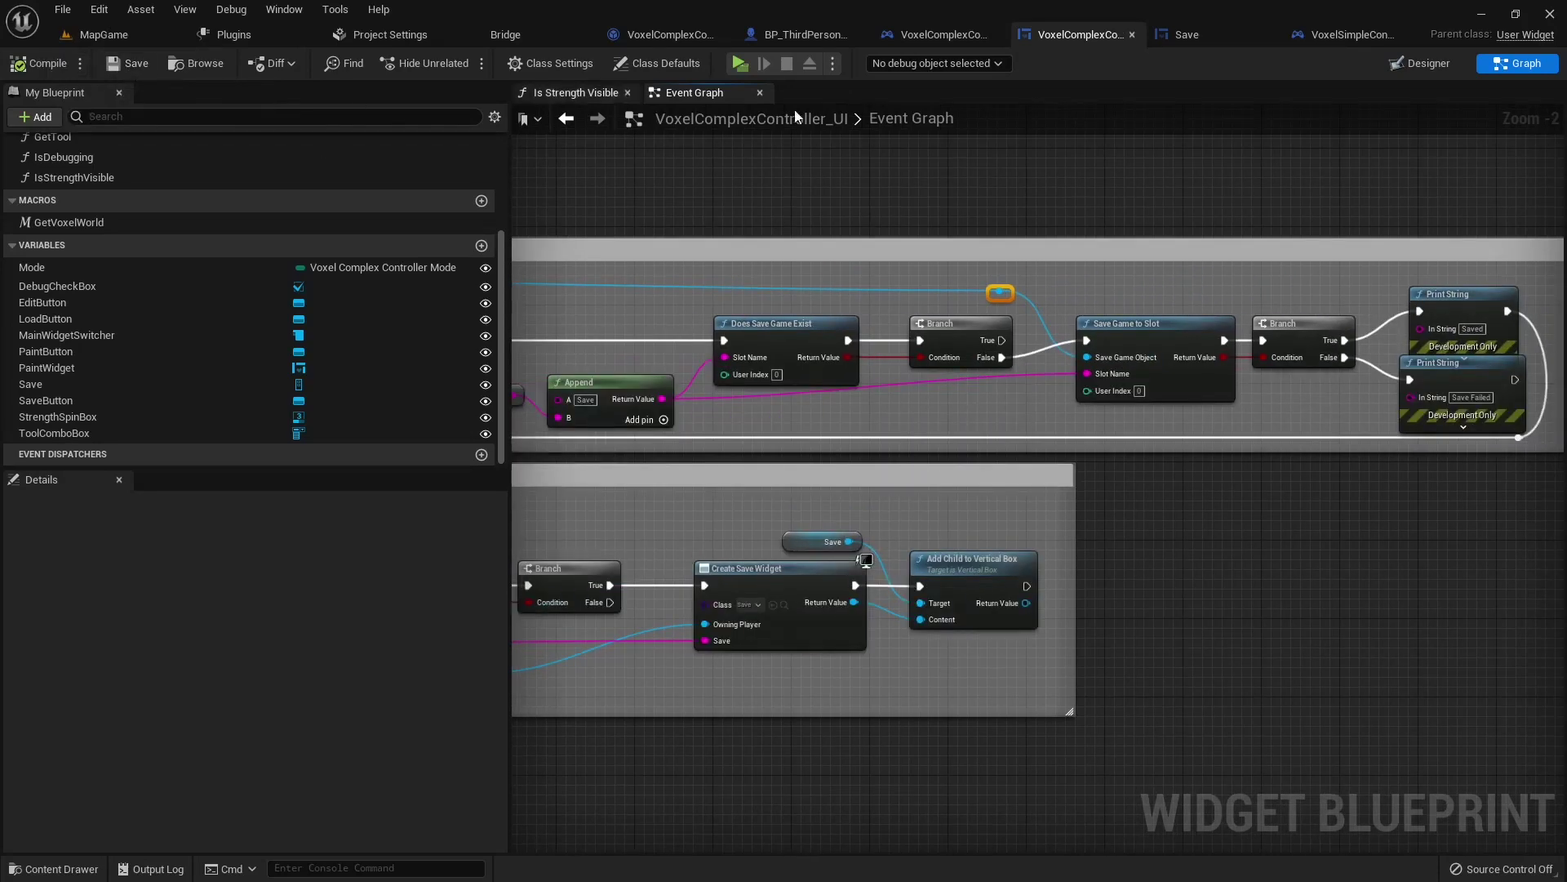
pyautogui.moveTo(1210, 482); pyautogui.dragTo(1056, 468, button='right')
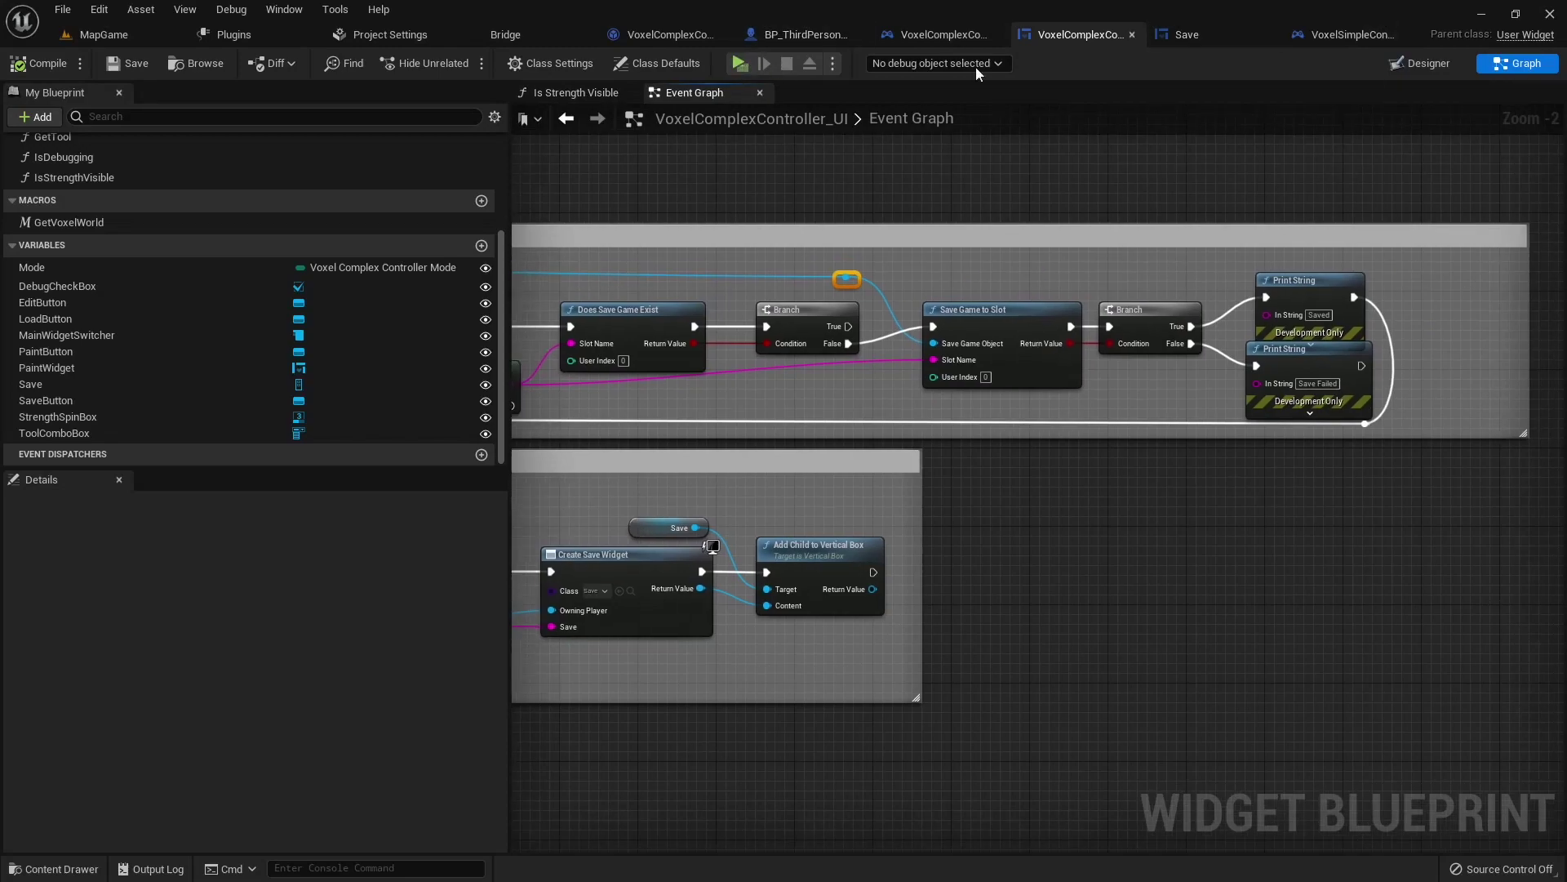
# Step: Delete Save0.sav from SaveGames, empty the Recycle Bin with Oui, and bring Unreal back
pyautogui.click(1482, 16)
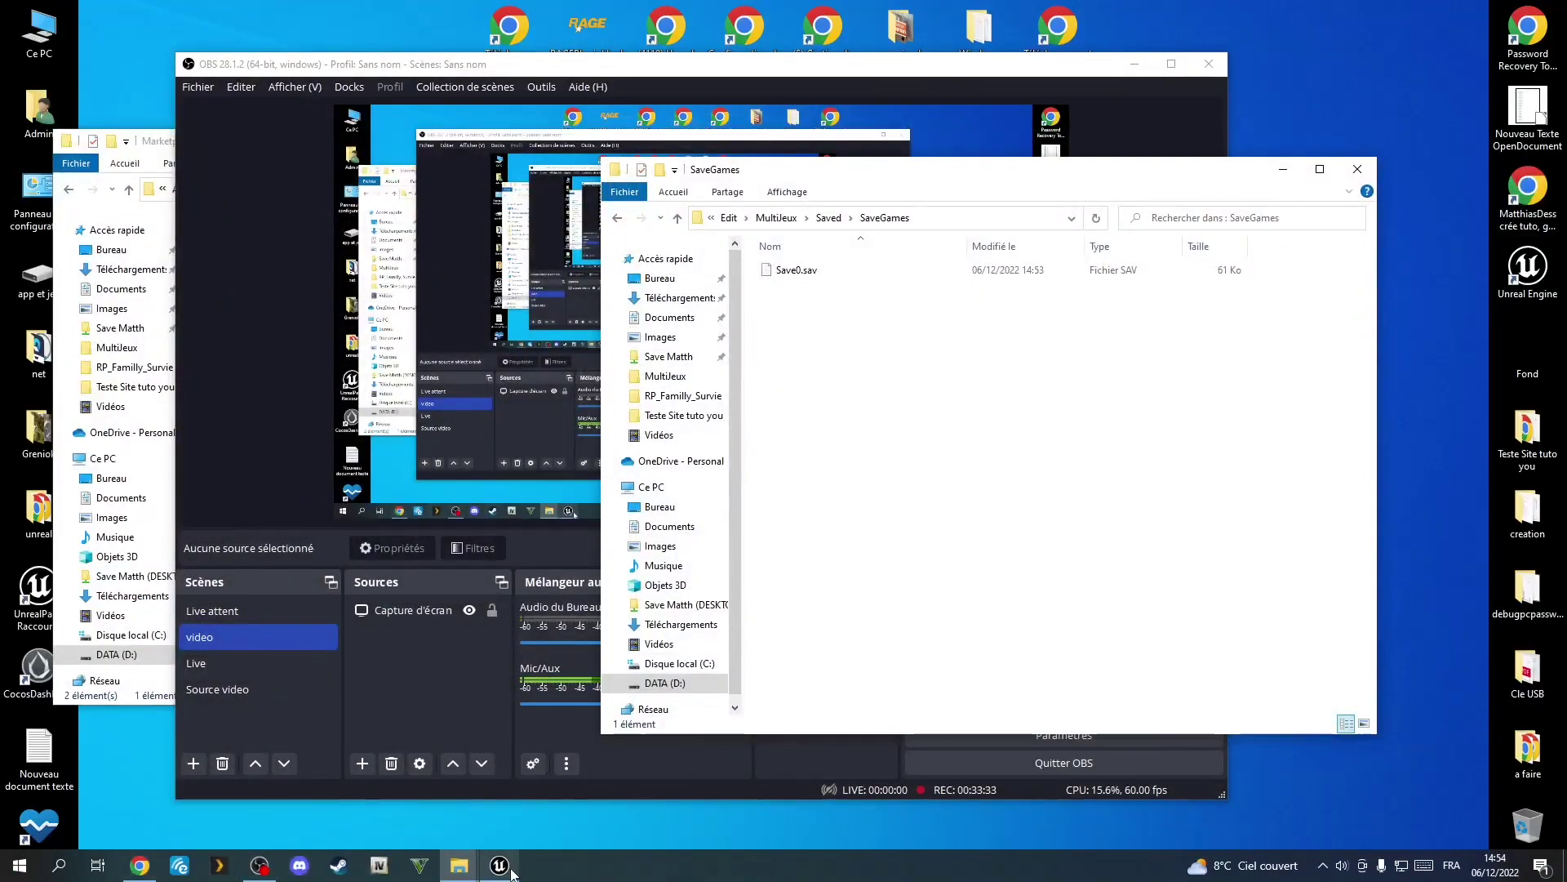
pyautogui.moveTo(512, 871)
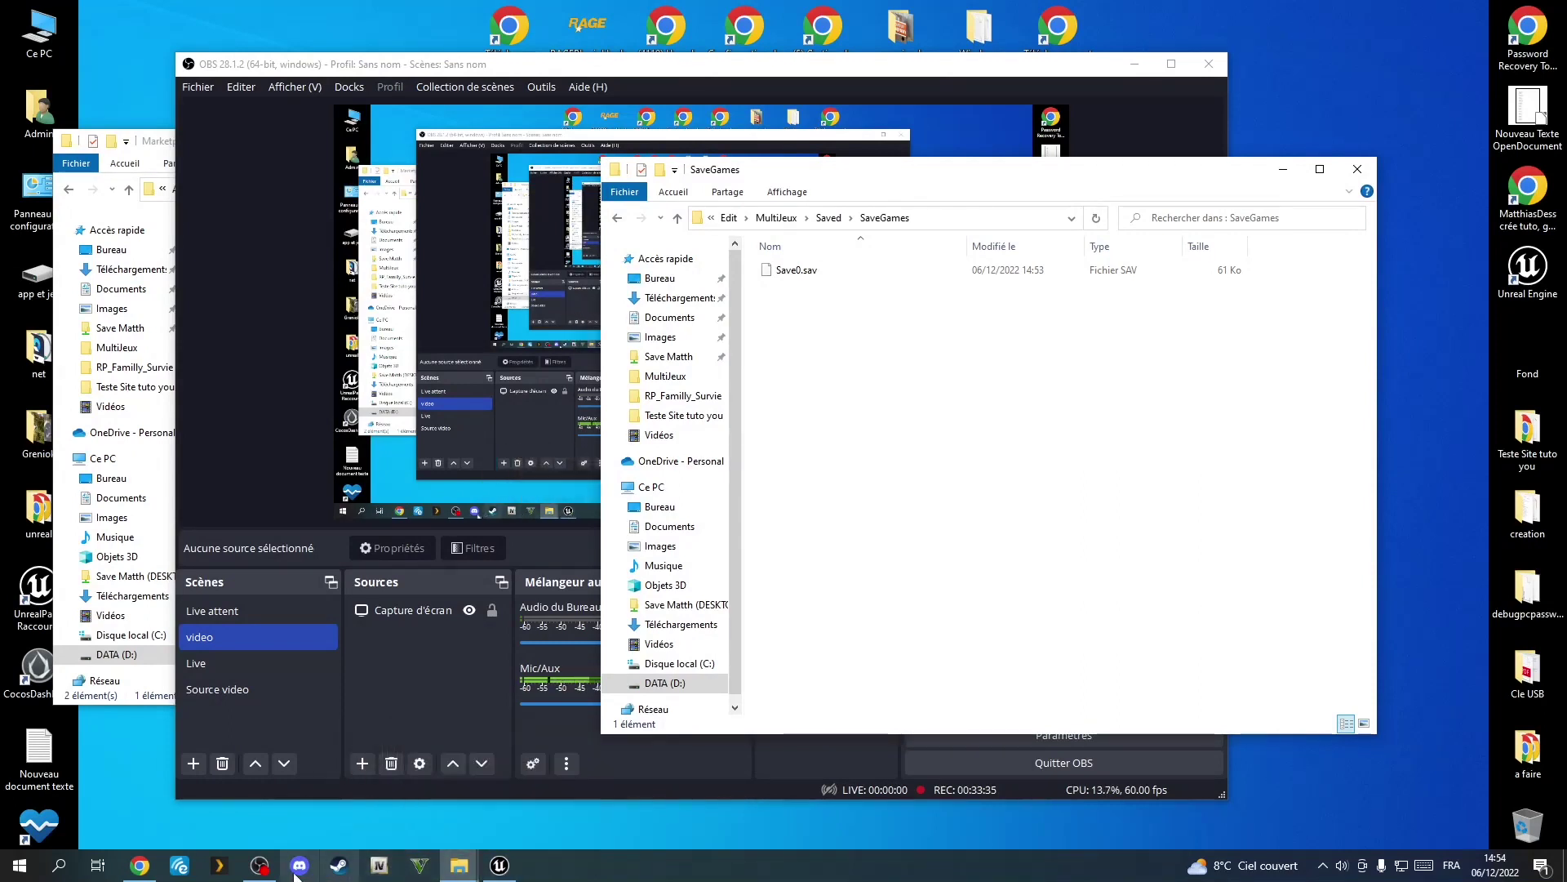
pyautogui.click(797, 270)
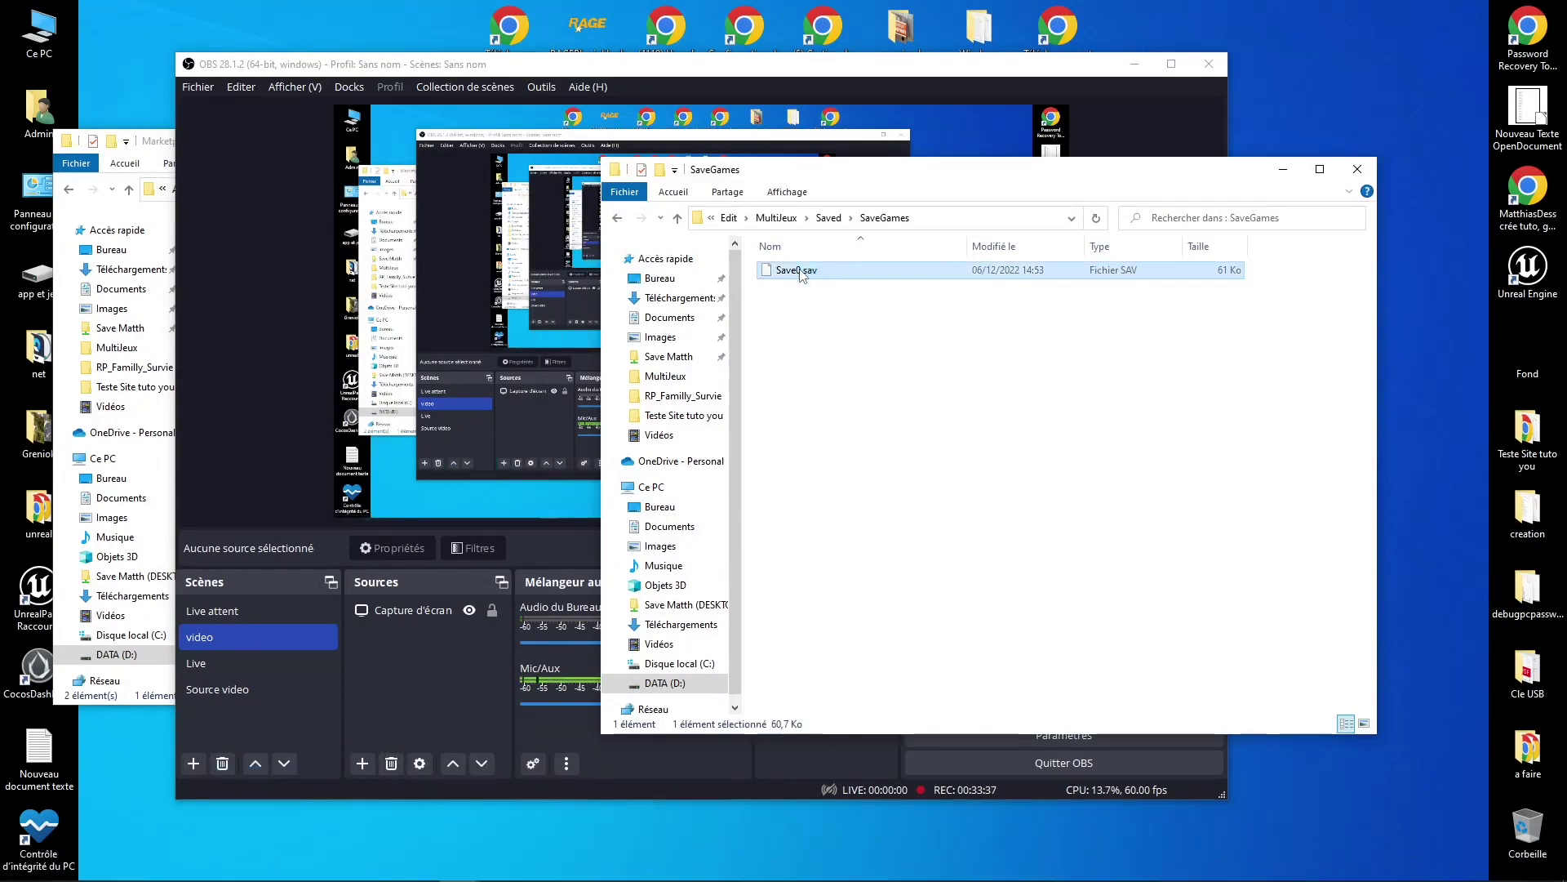
pyautogui.press('Delete')
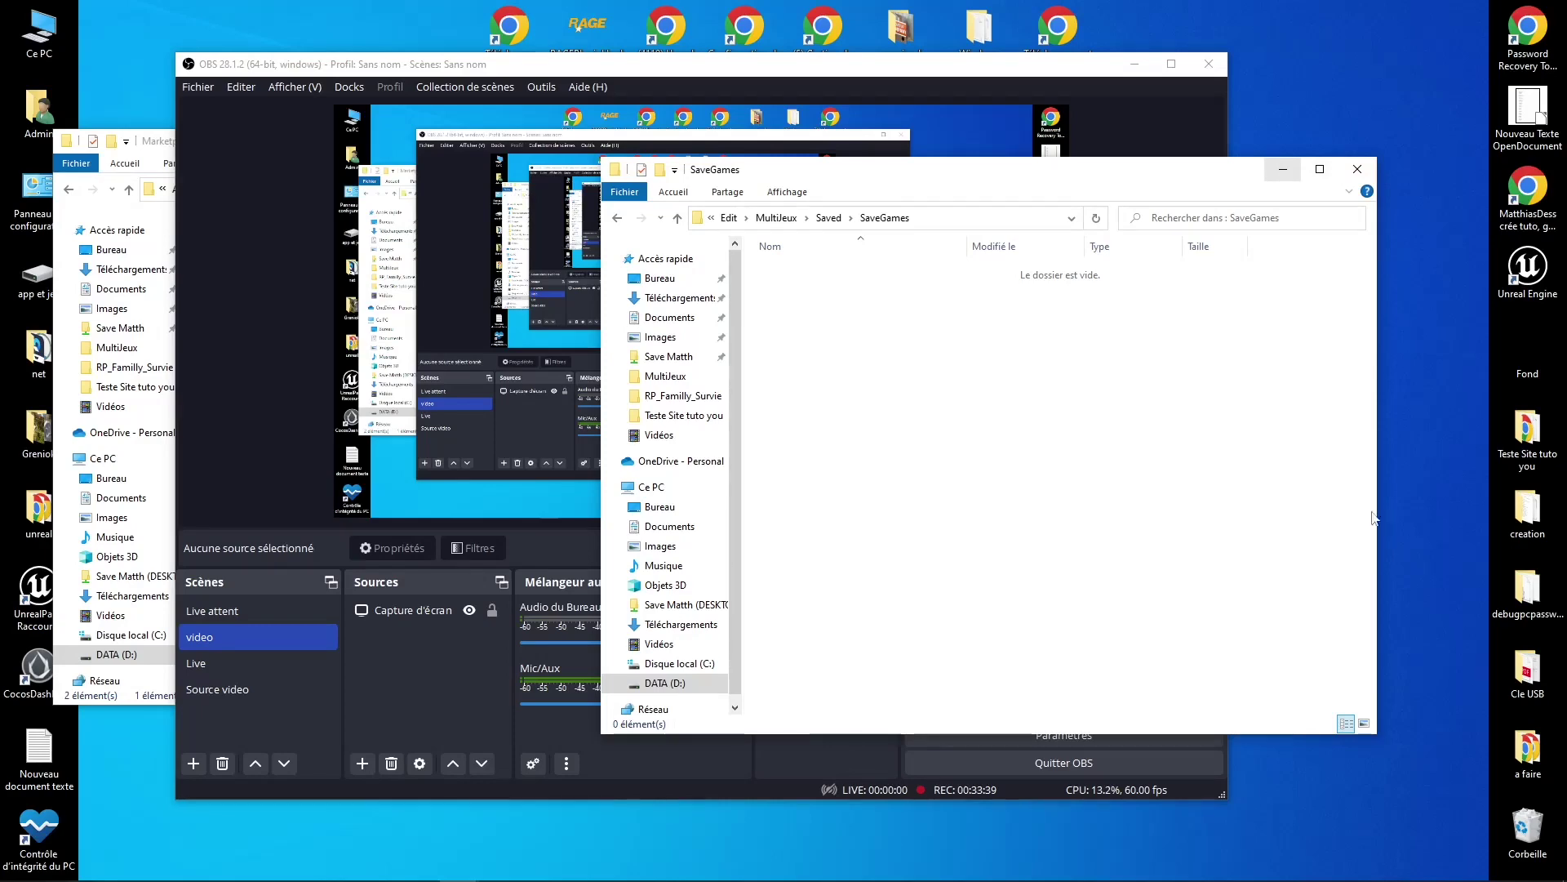
pyautogui.rightClick(1529, 826)
pyautogui.click(1428, 722)
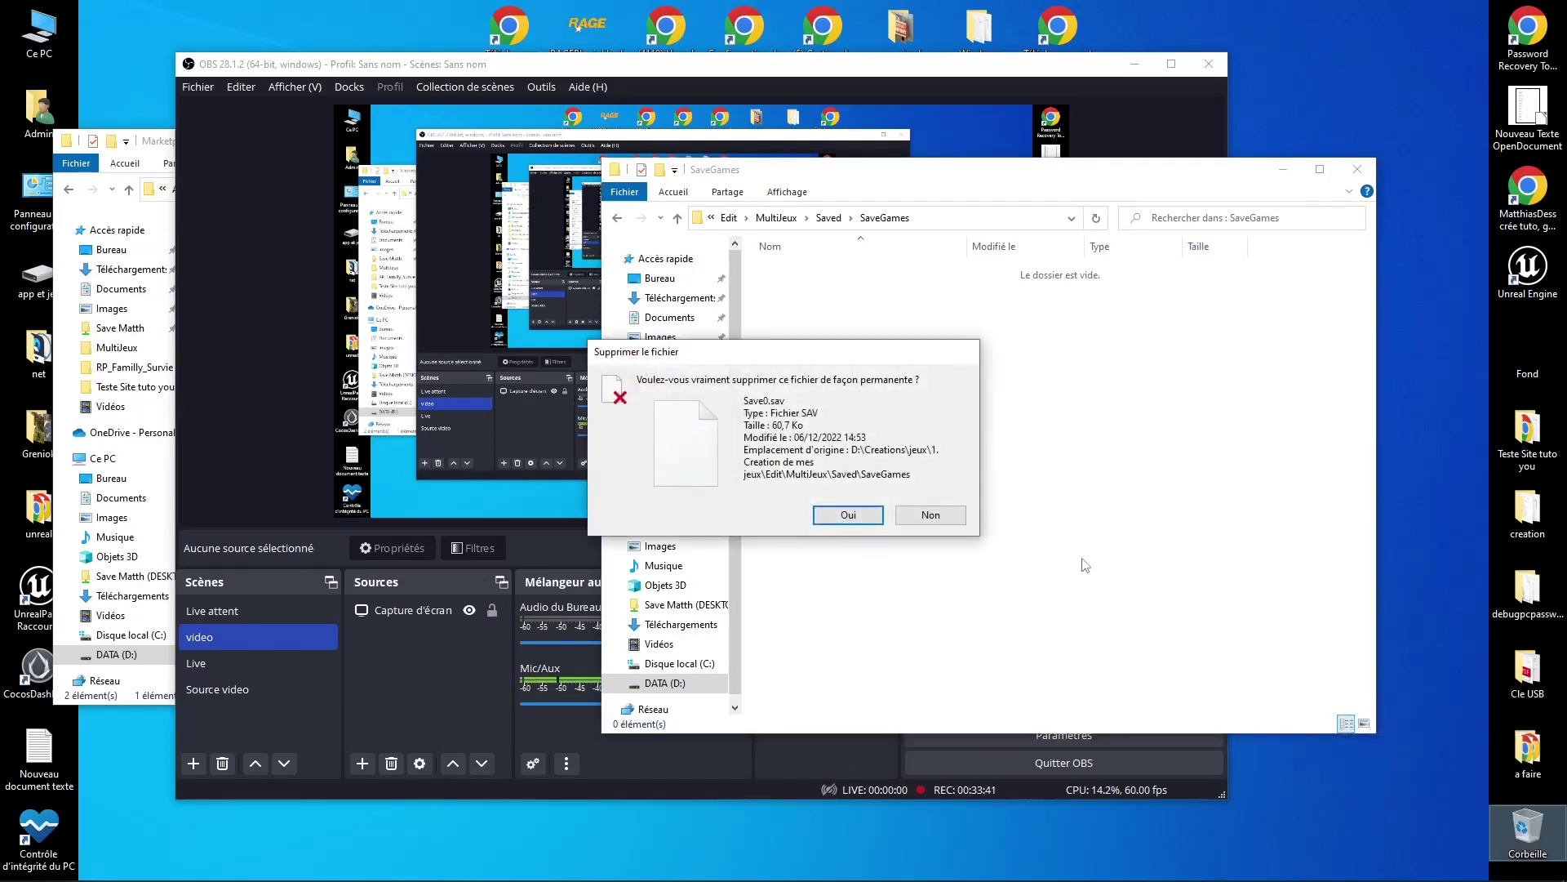
pyautogui.click(848, 515)
pyautogui.click(499, 865)
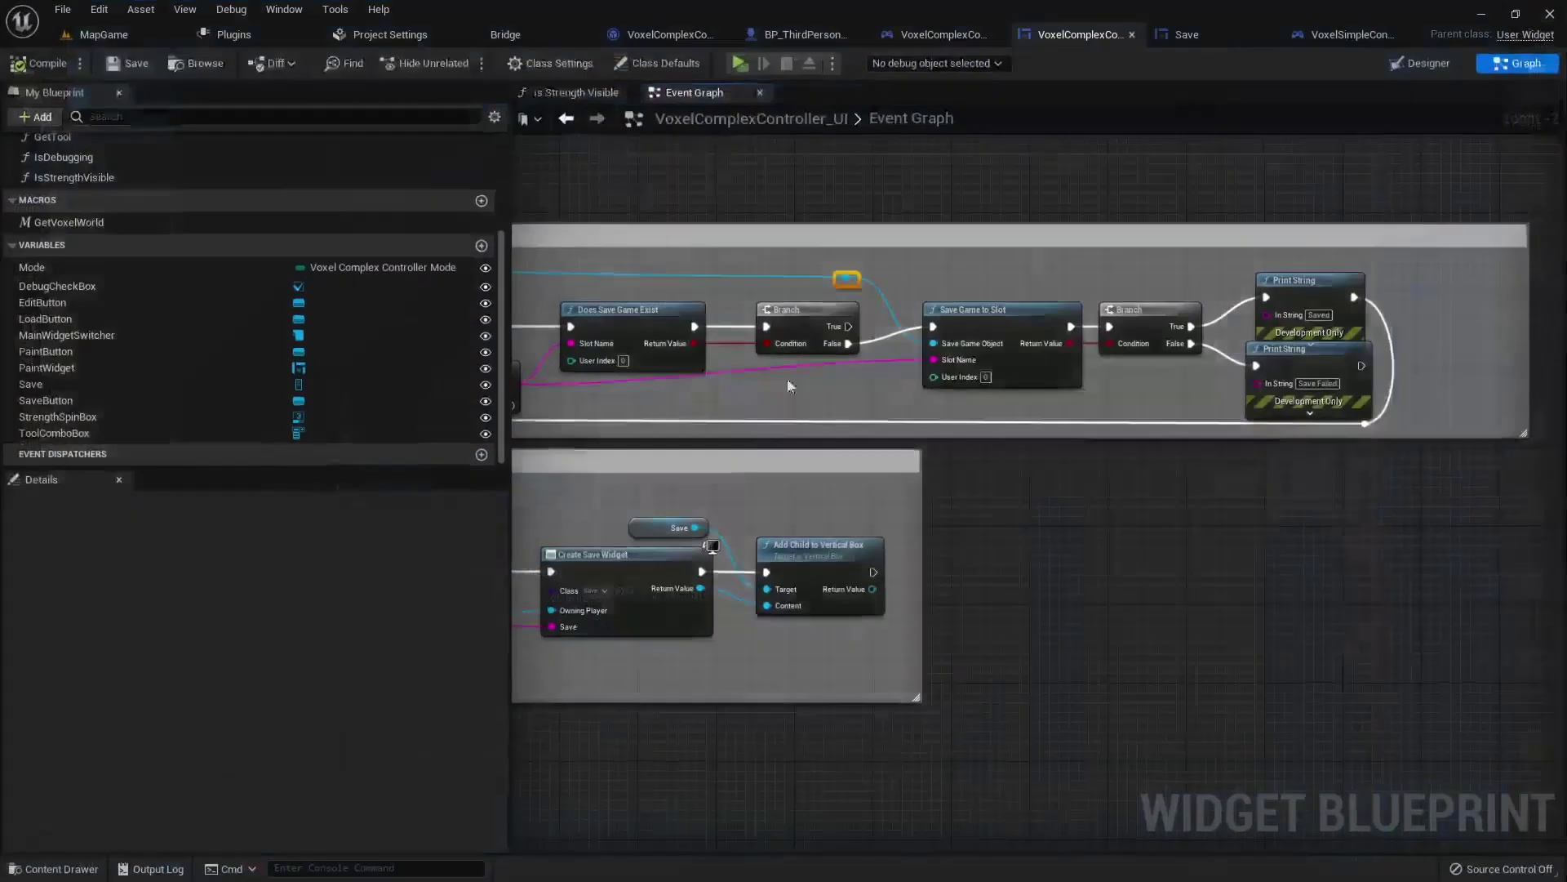
# Step: Play MapGame standalone, saving twice between raising terrain mounds, then open the Load slot list
pyautogui.click(98, 34)
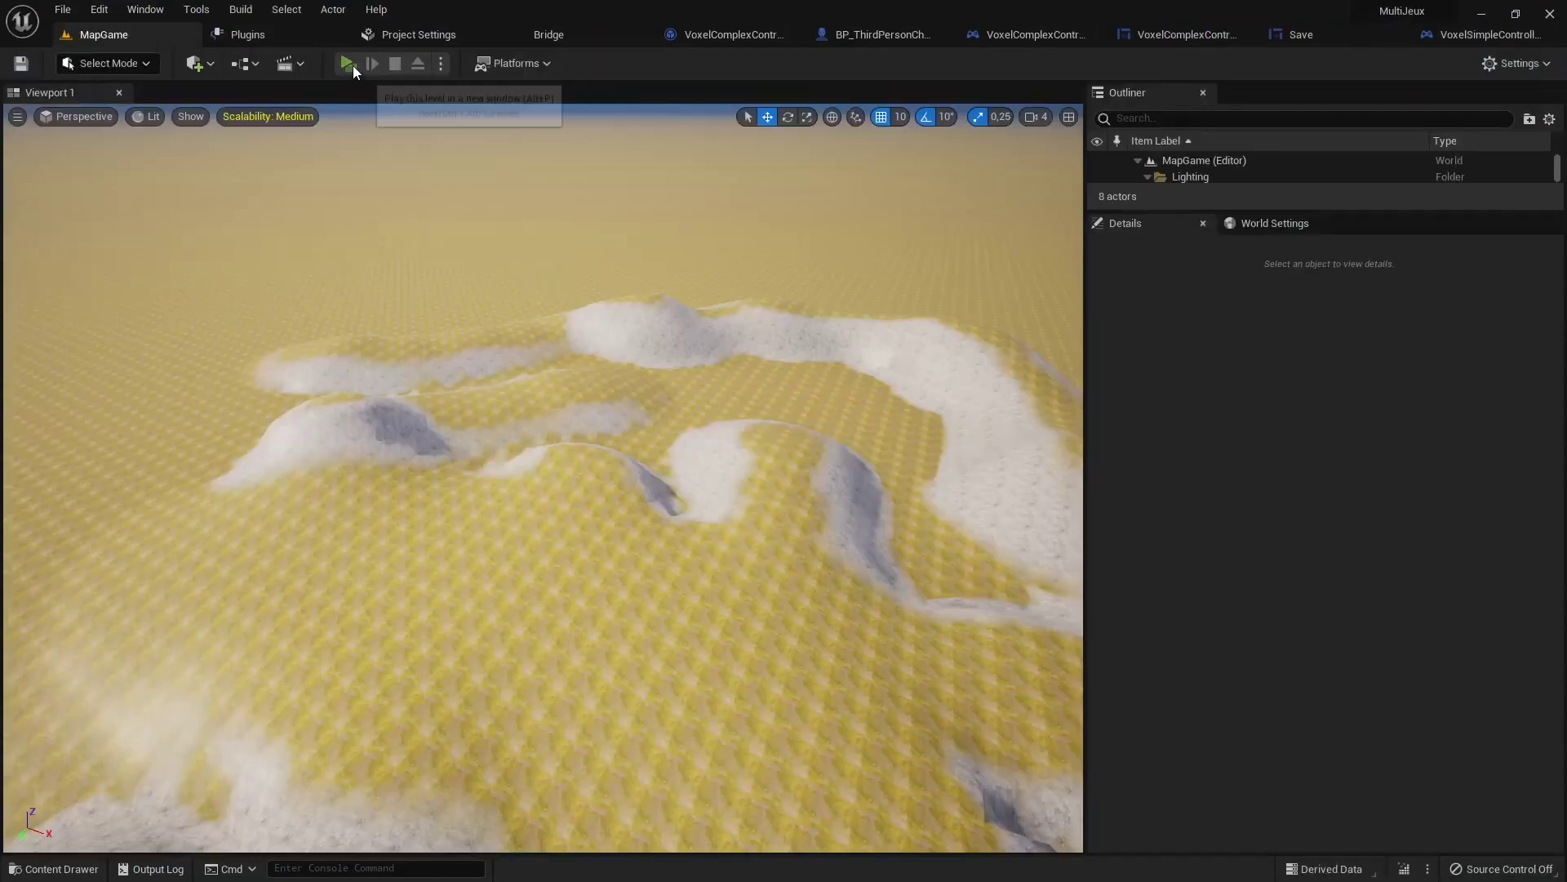
pyautogui.click(352, 66)
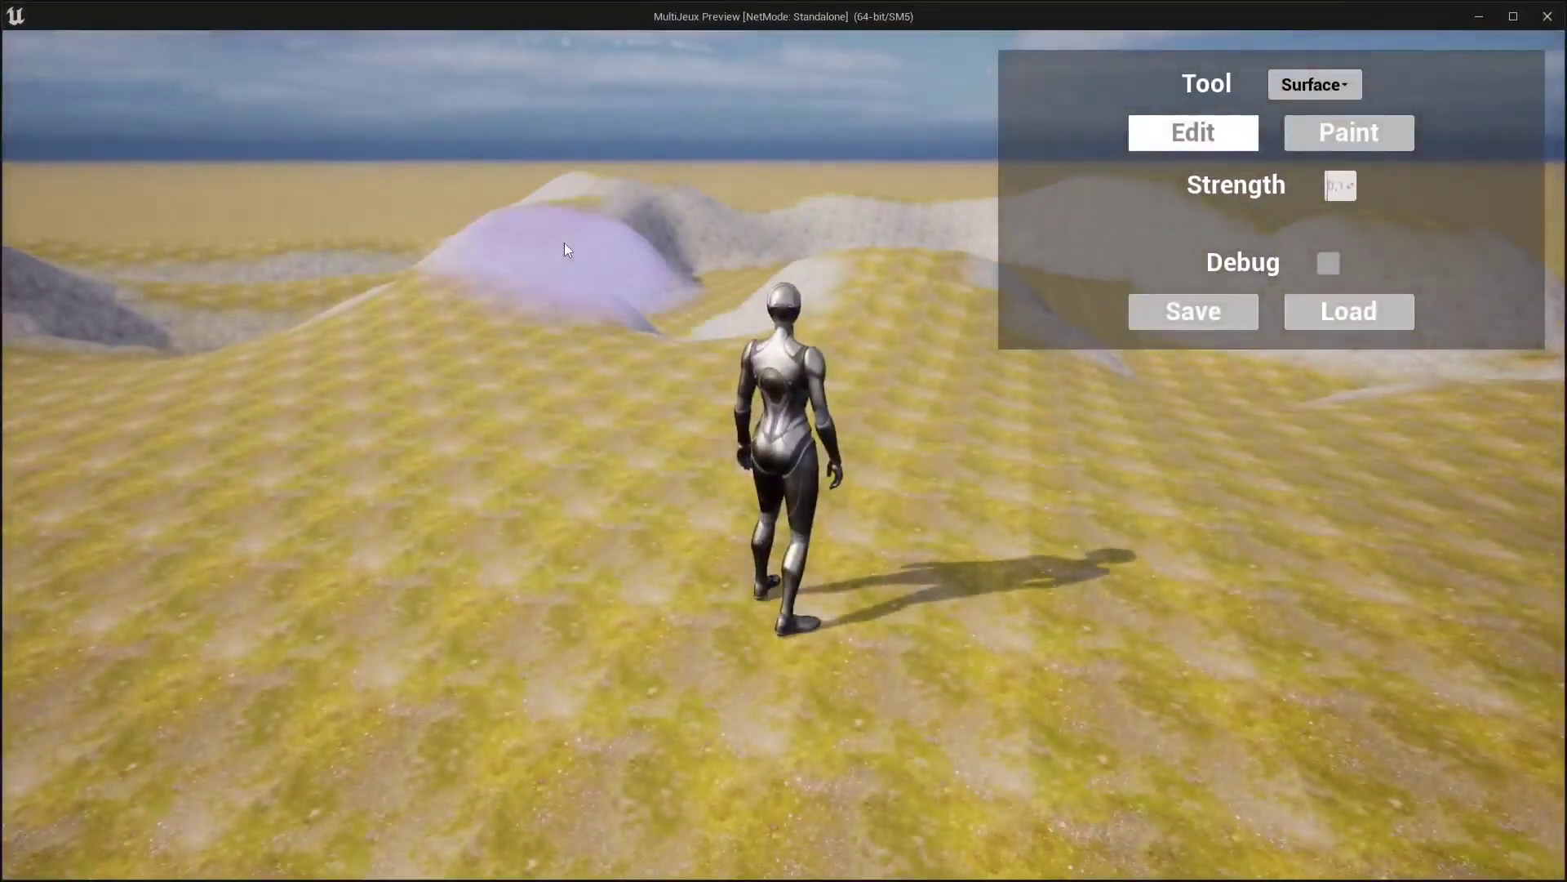
pyautogui.moveTo(565, 242); pyautogui.dragTo(731, 236, button='right')
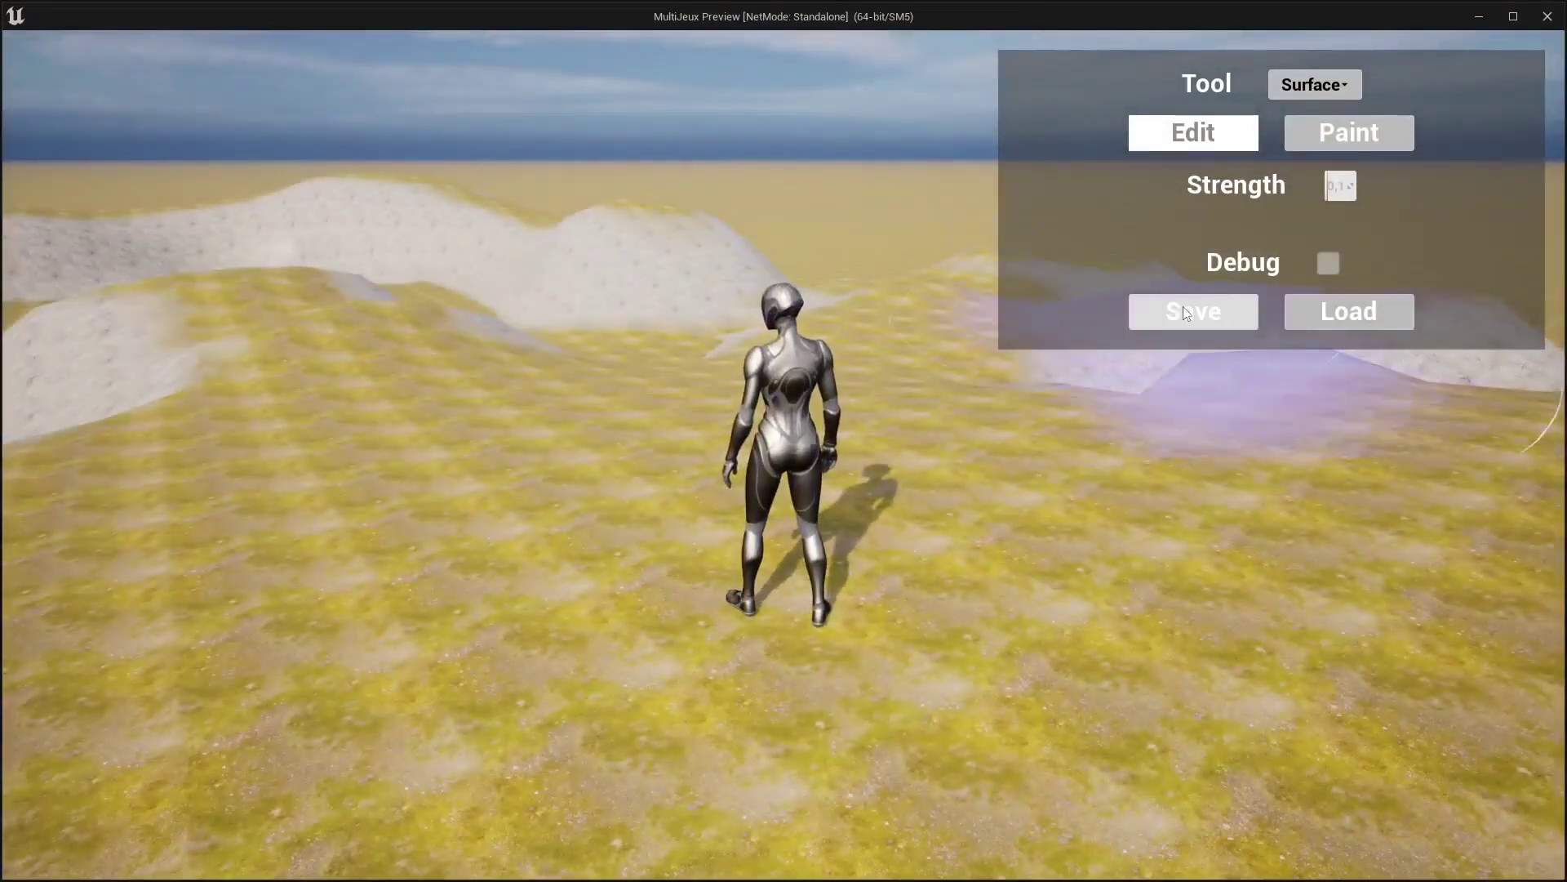
pyautogui.click(1186, 314)
pyautogui.click(683, 259)
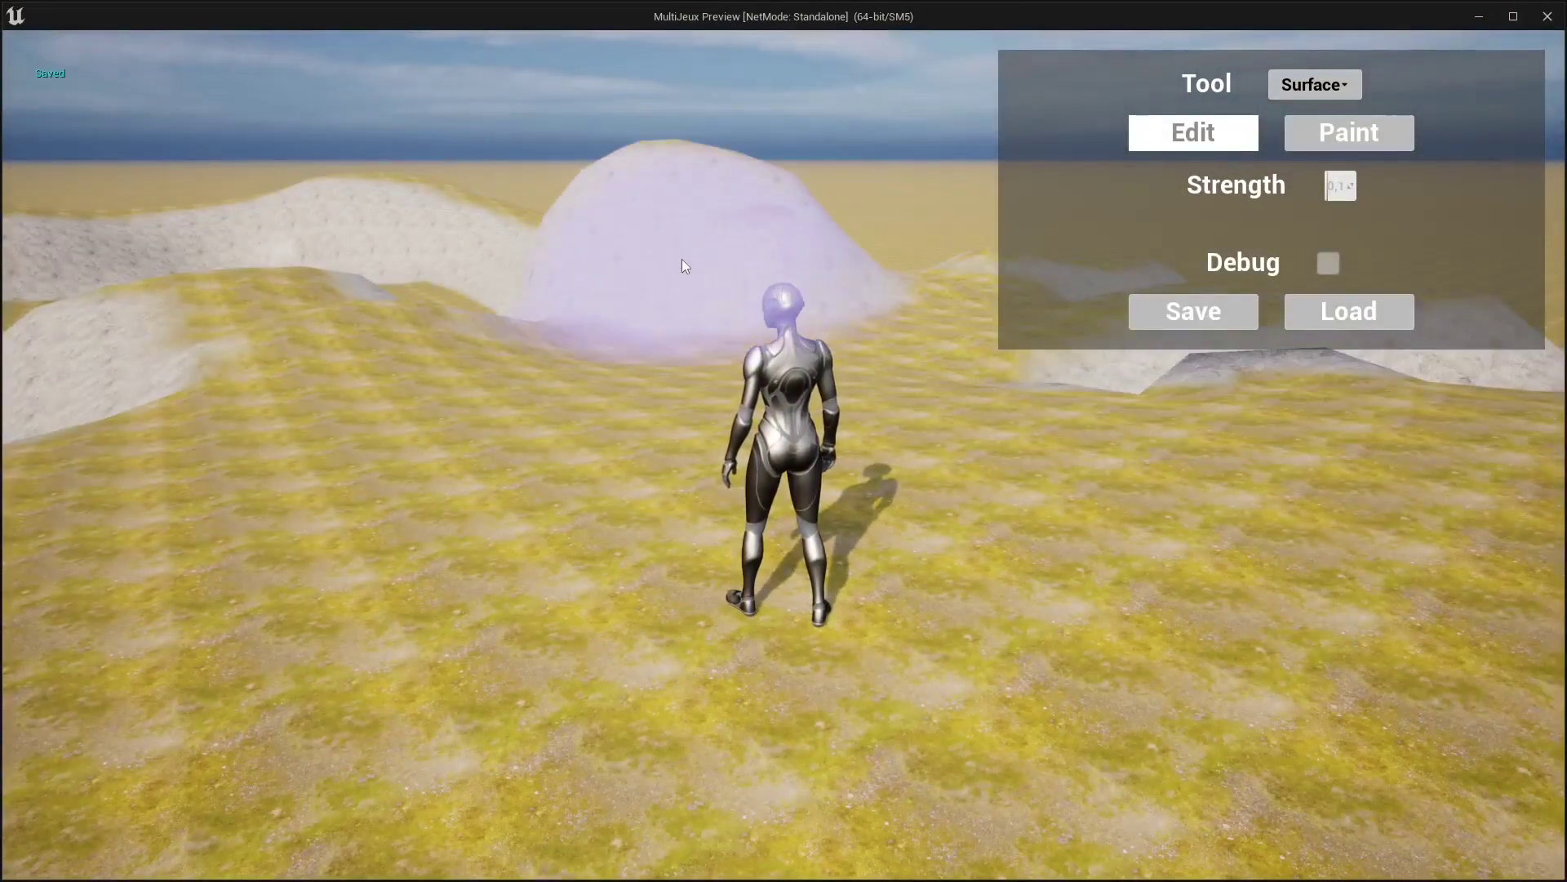
pyautogui.click(936, 205)
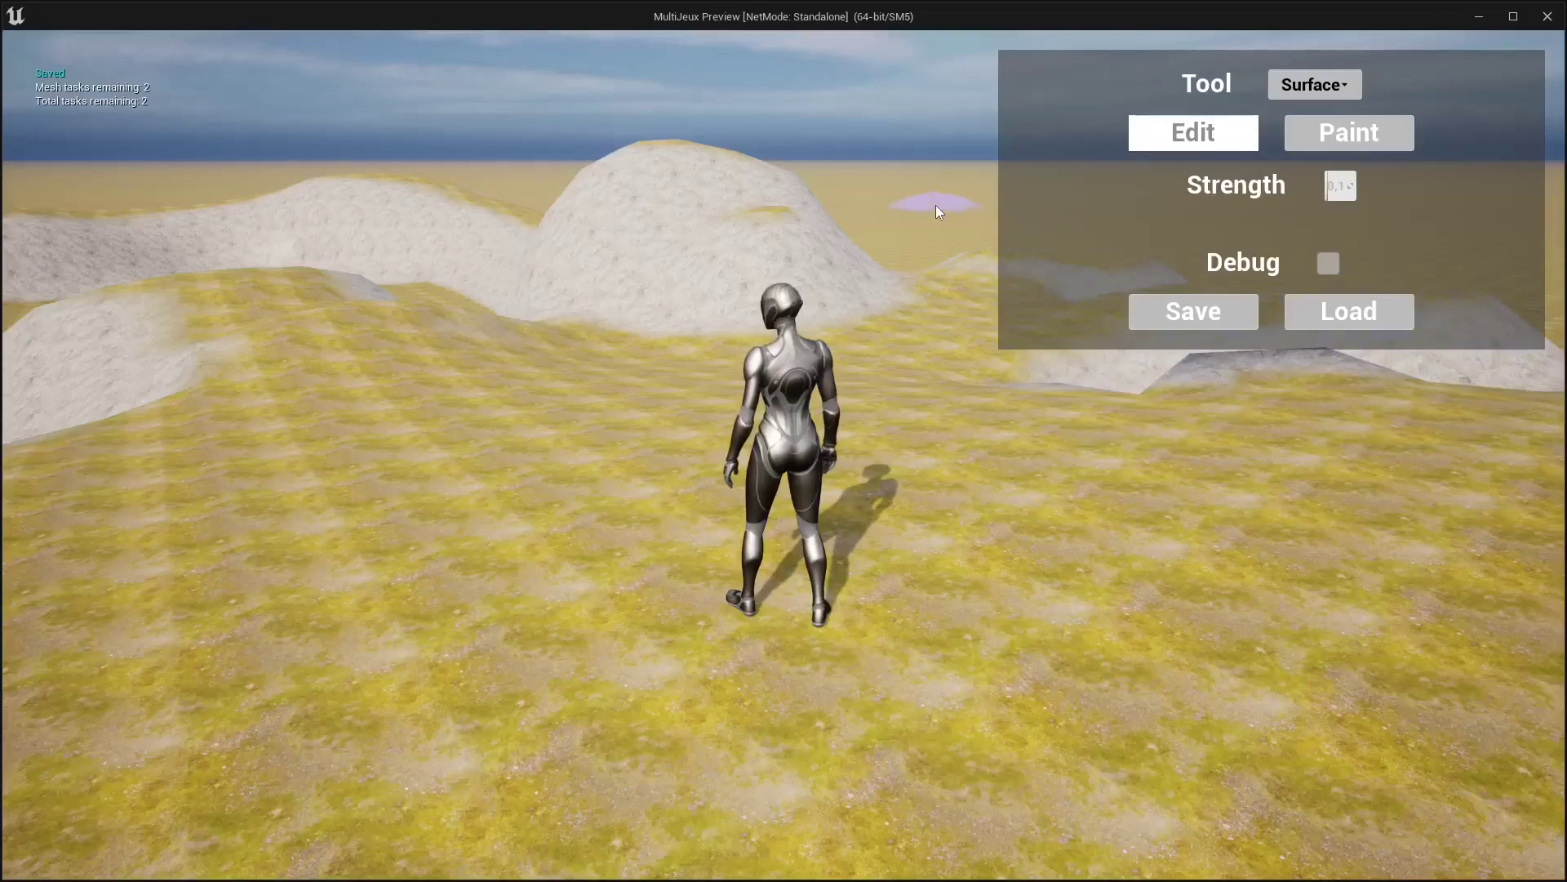
pyautogui.moveTo(1164, 315); pyautogui.dragTo(939, 183, button='right')
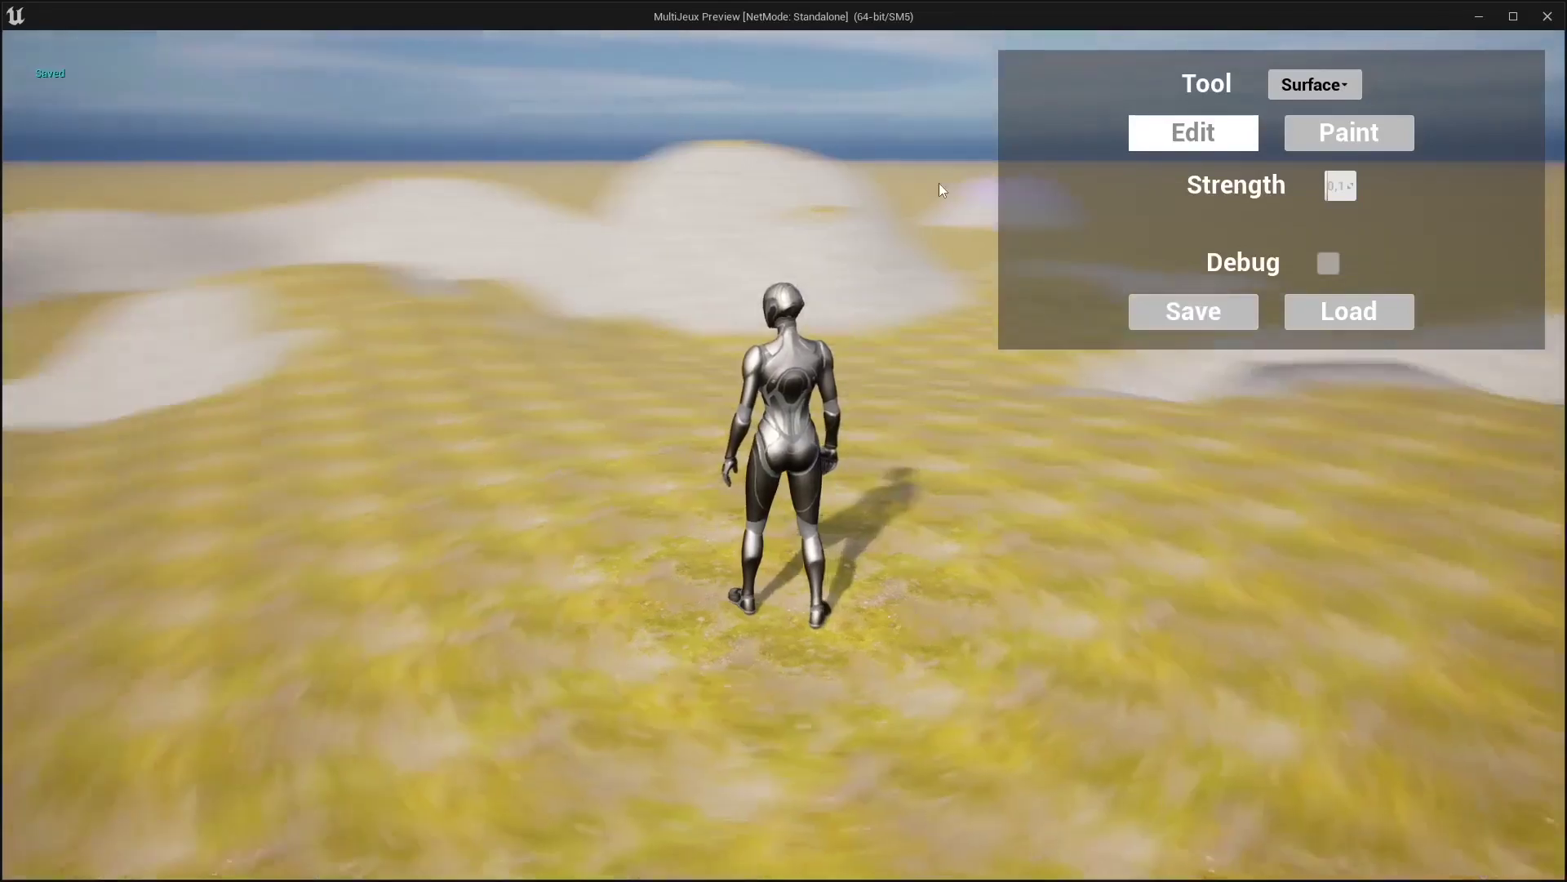
pyautogui.click(675, 199)
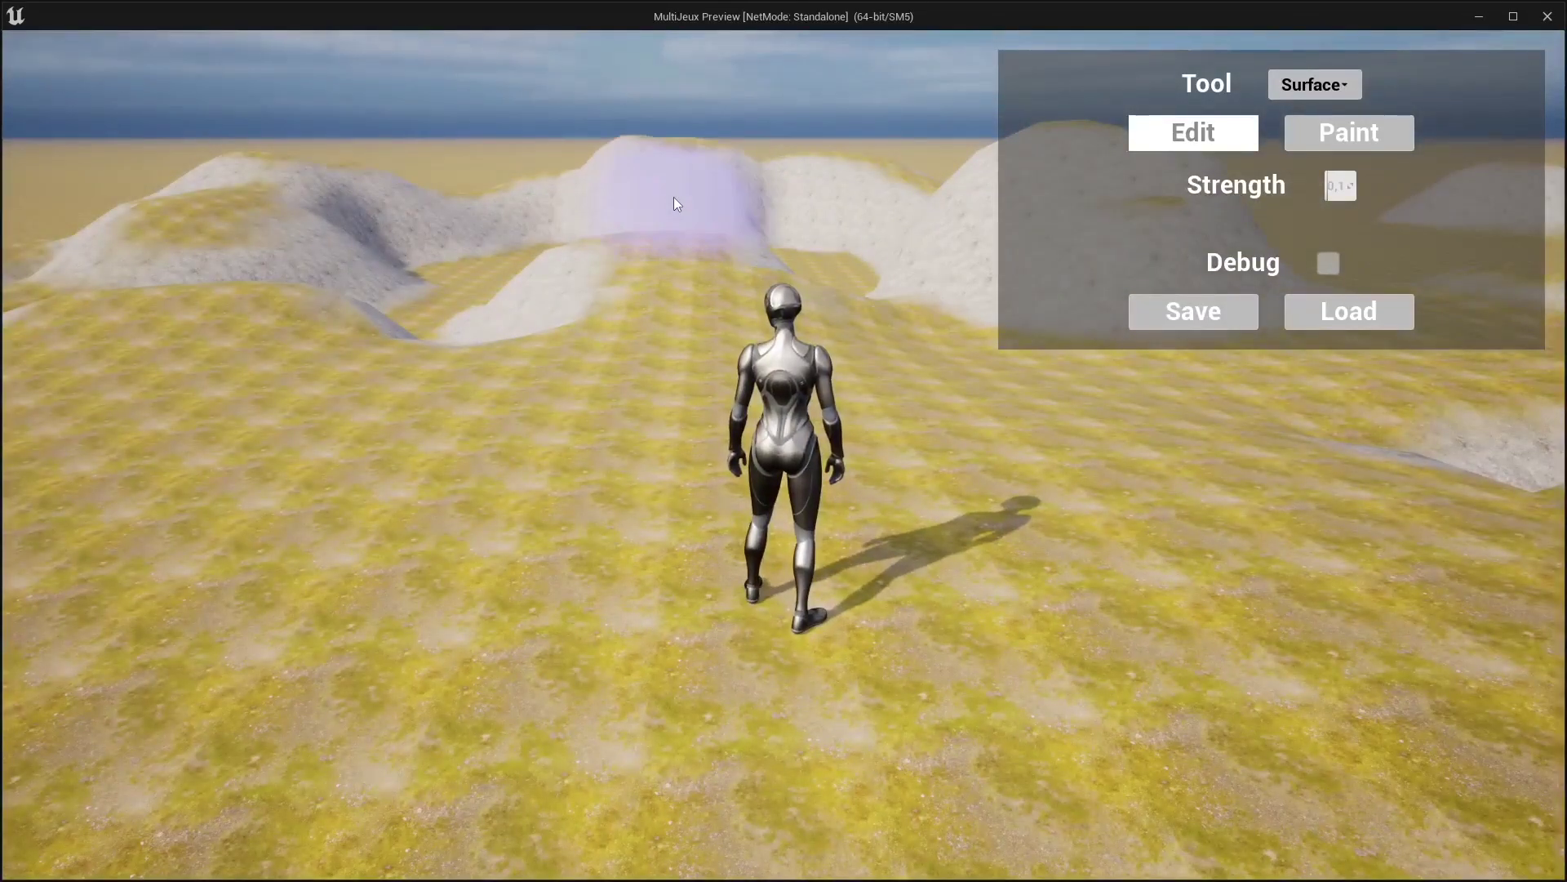
pyautogui.click(1361, 315)
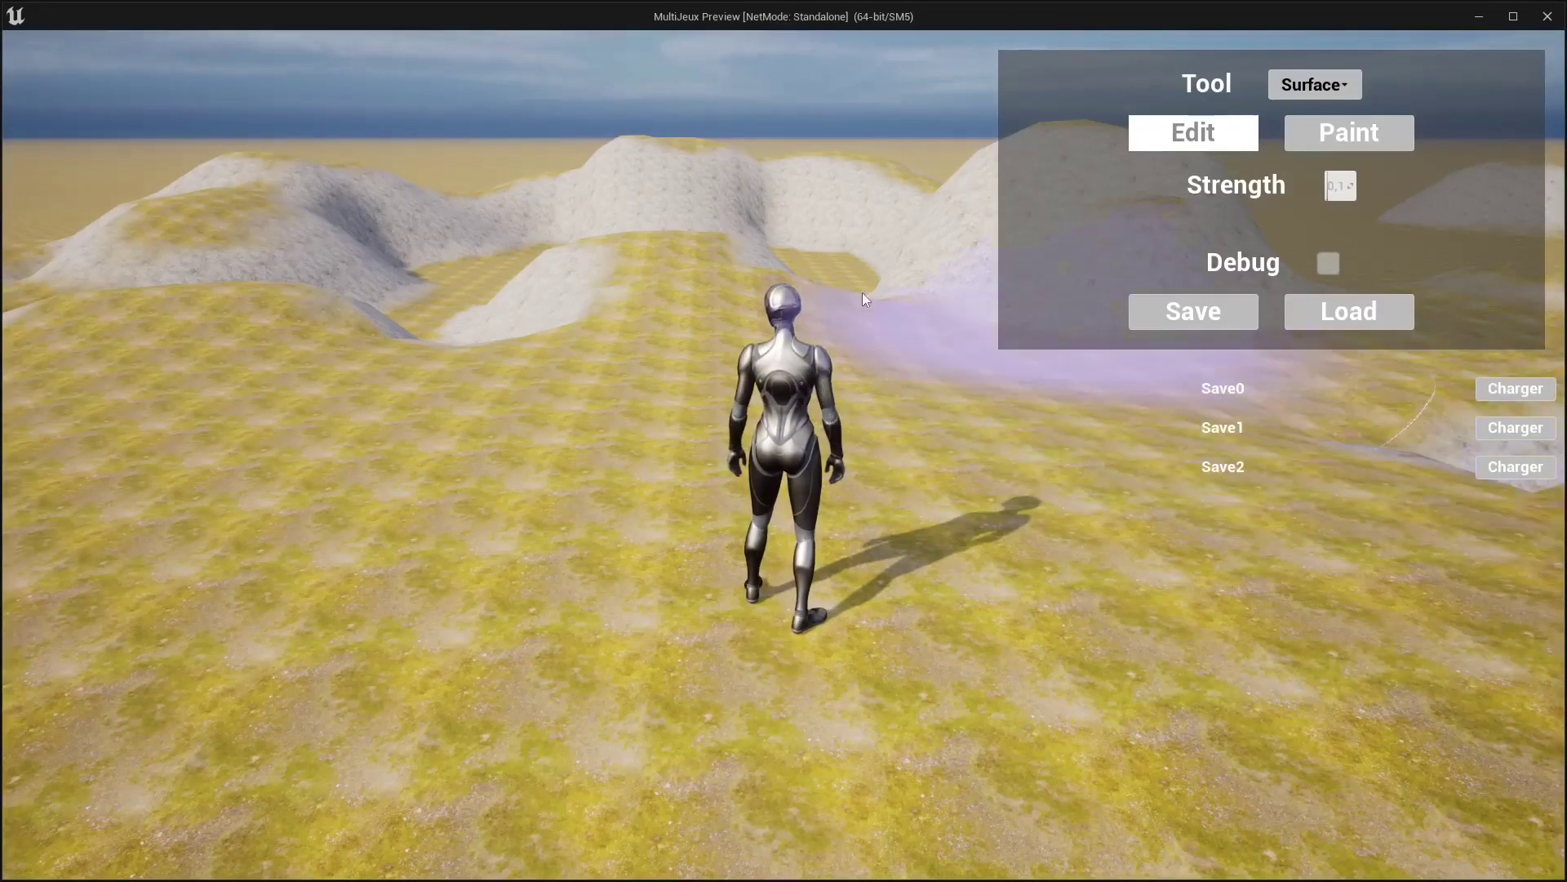
# Step: Load Save0, Save1 and Save2 repeatedly with their Charger buttons, then close the game preview
pyautogui.click(1515, 392)
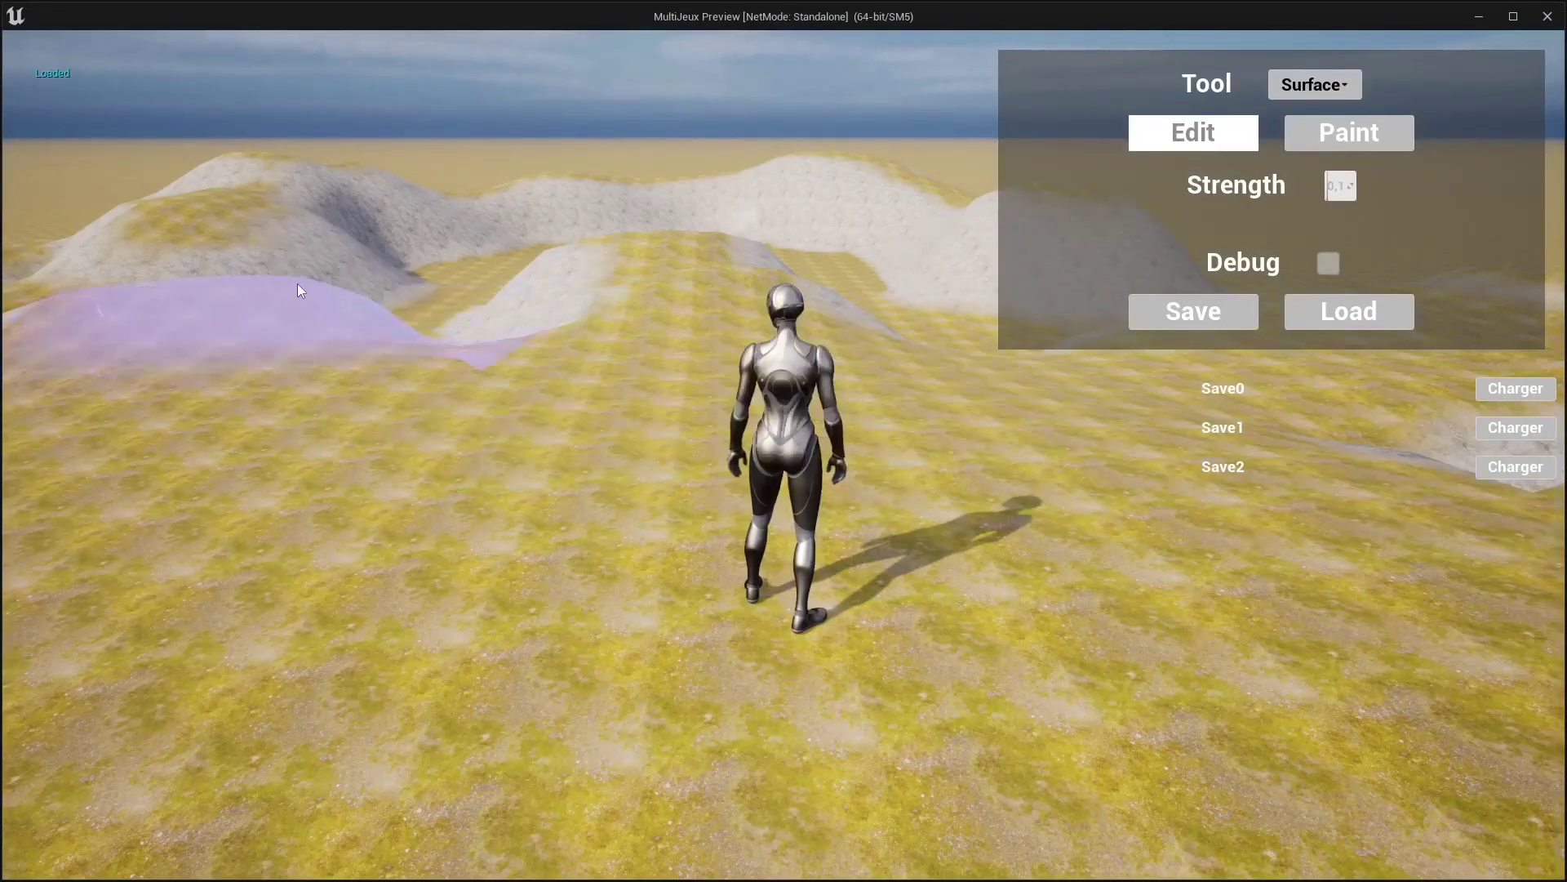
pyautogui.moveTo(732, 130); pyautogui.dragTo(991, 136, button='right')
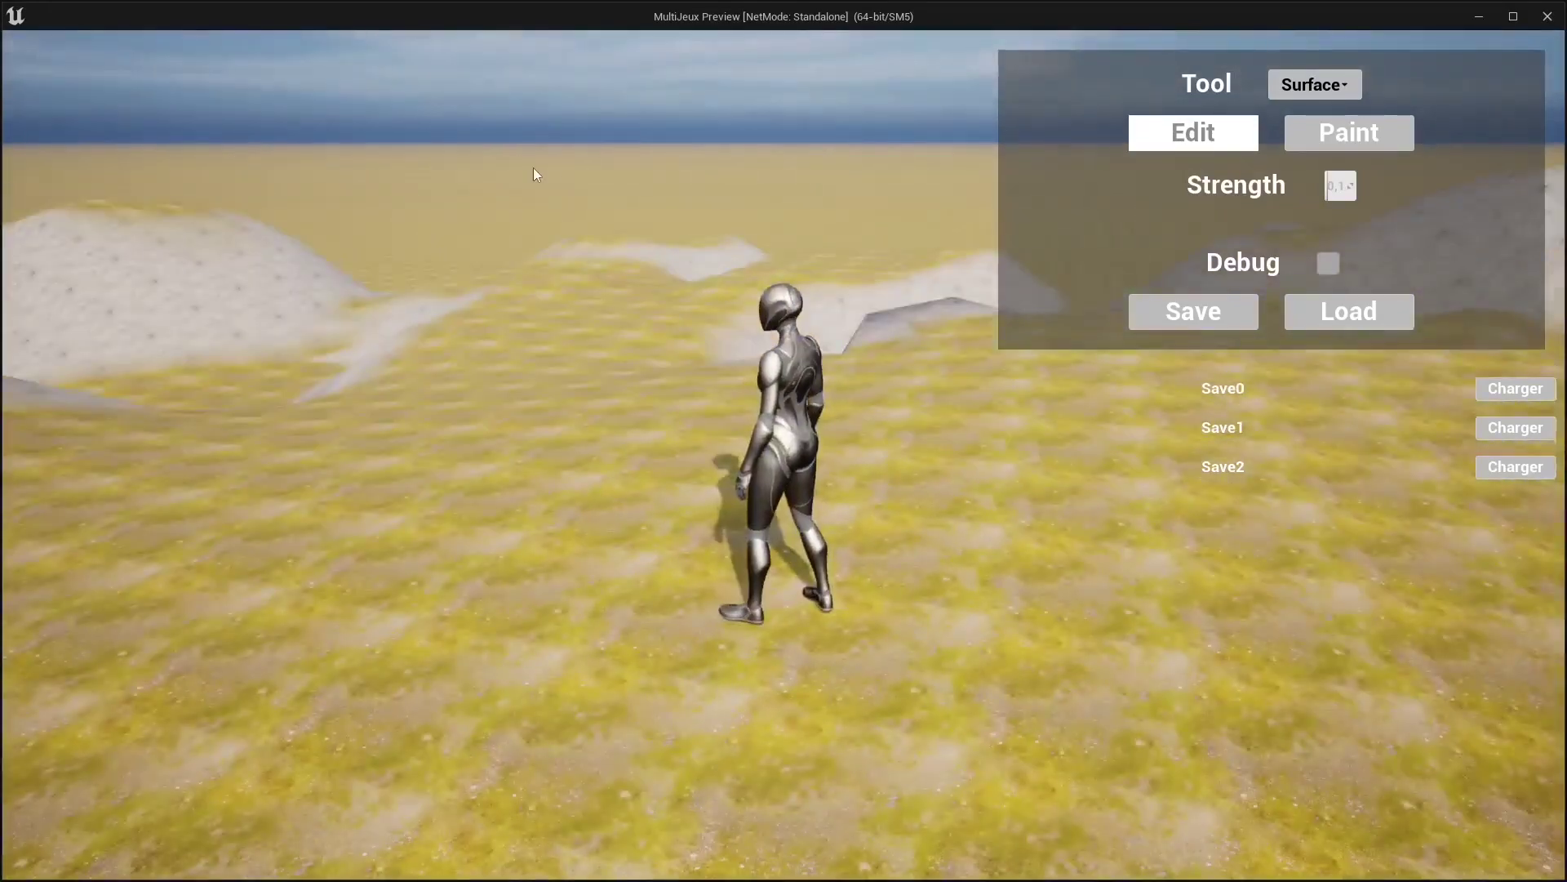
pyautogui.moveTo(532, 168); pyautogui.dragTo(192, 152, button='right')
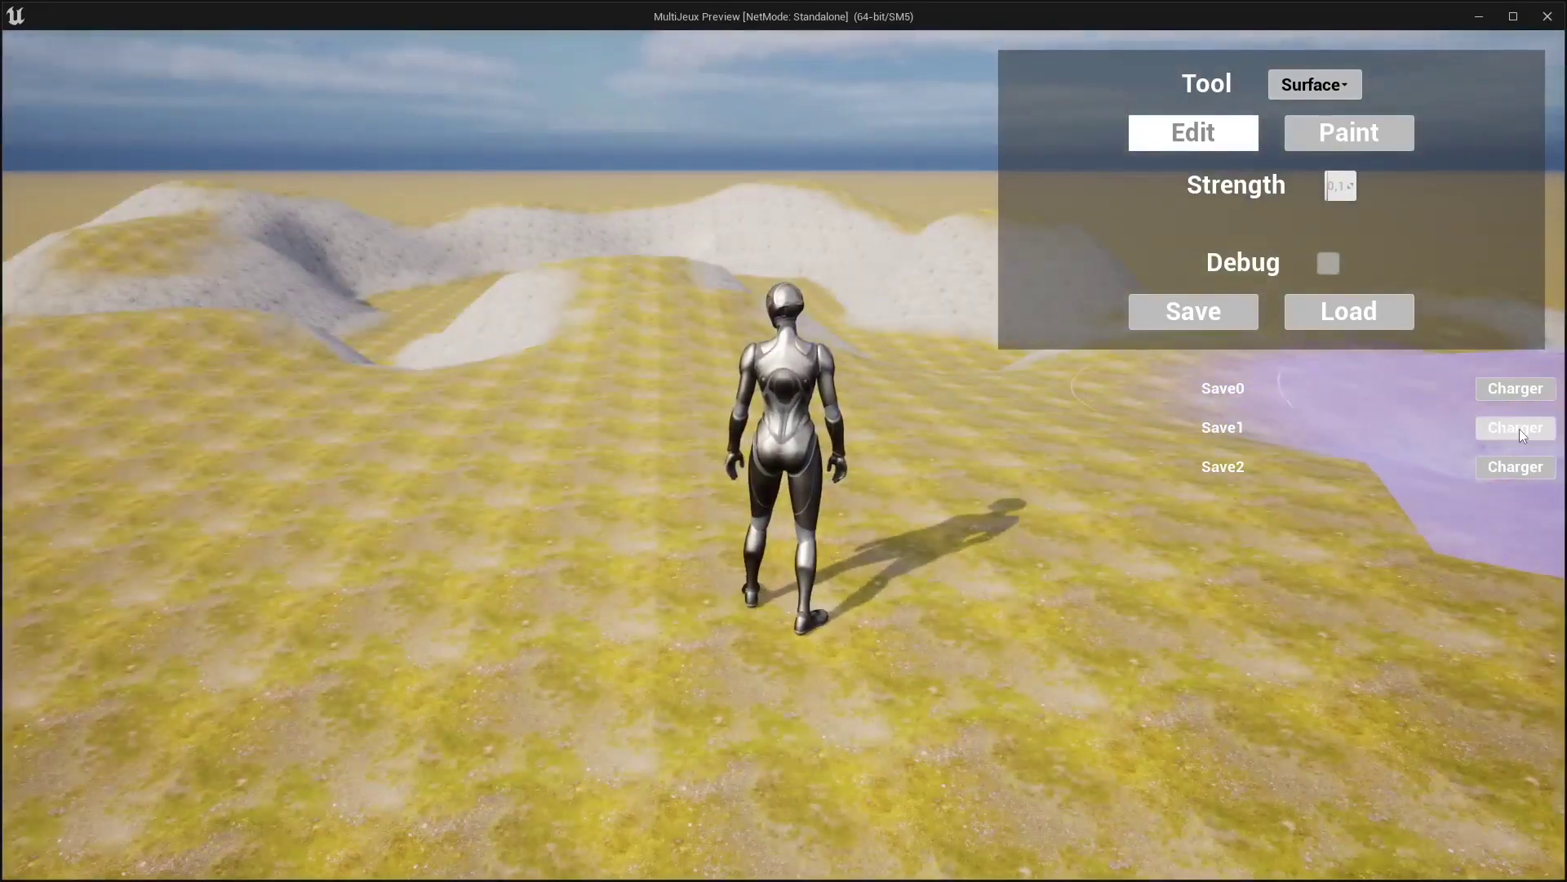
pyautogui.click(1519, 428)
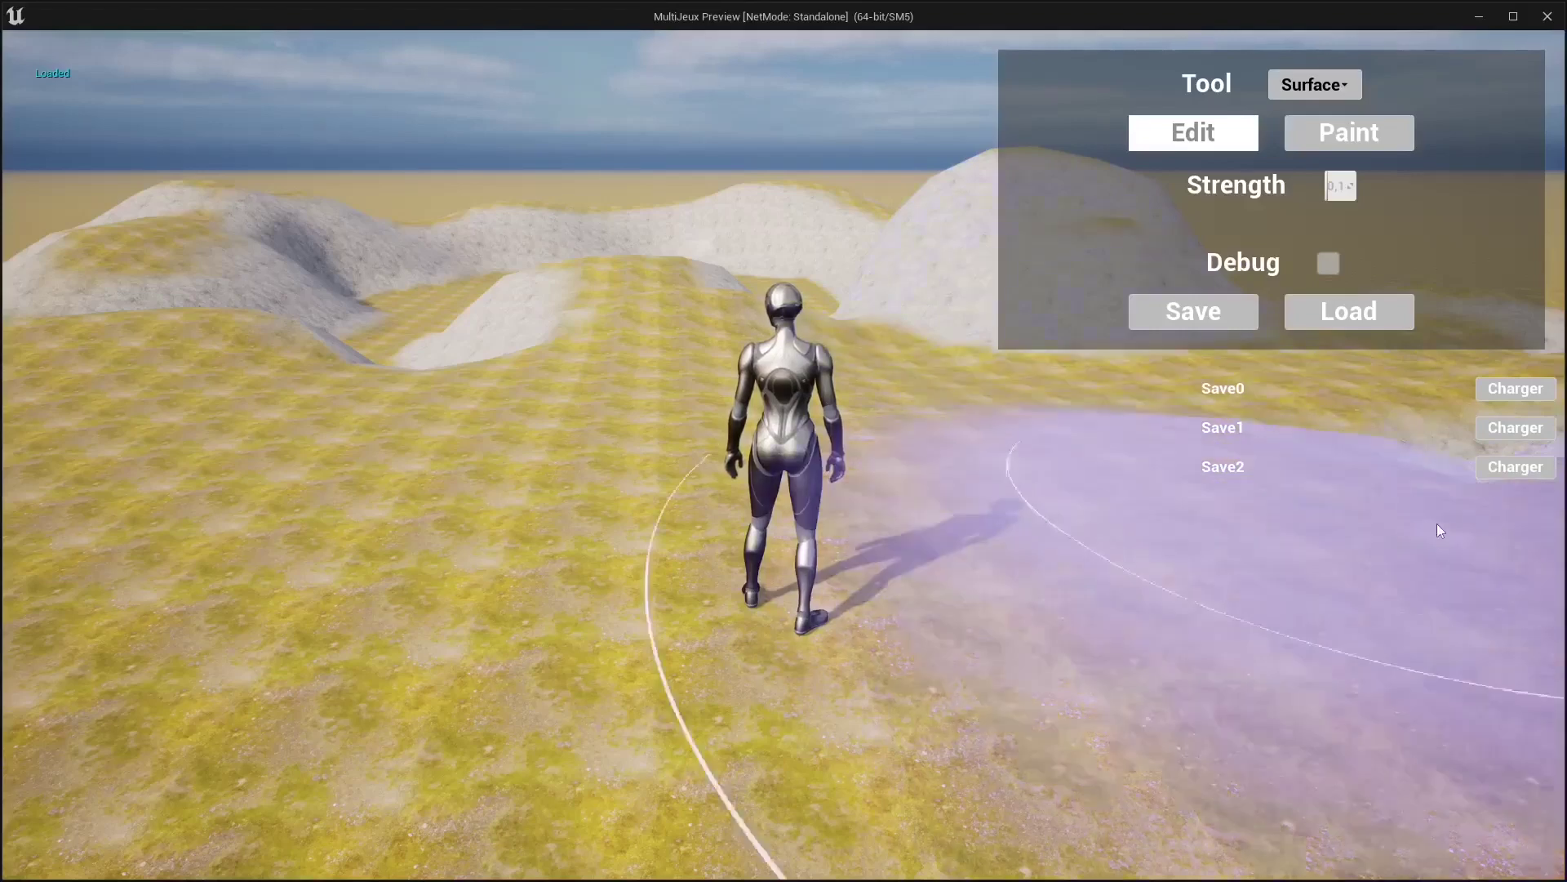
pyautogui.click(1534, 467)
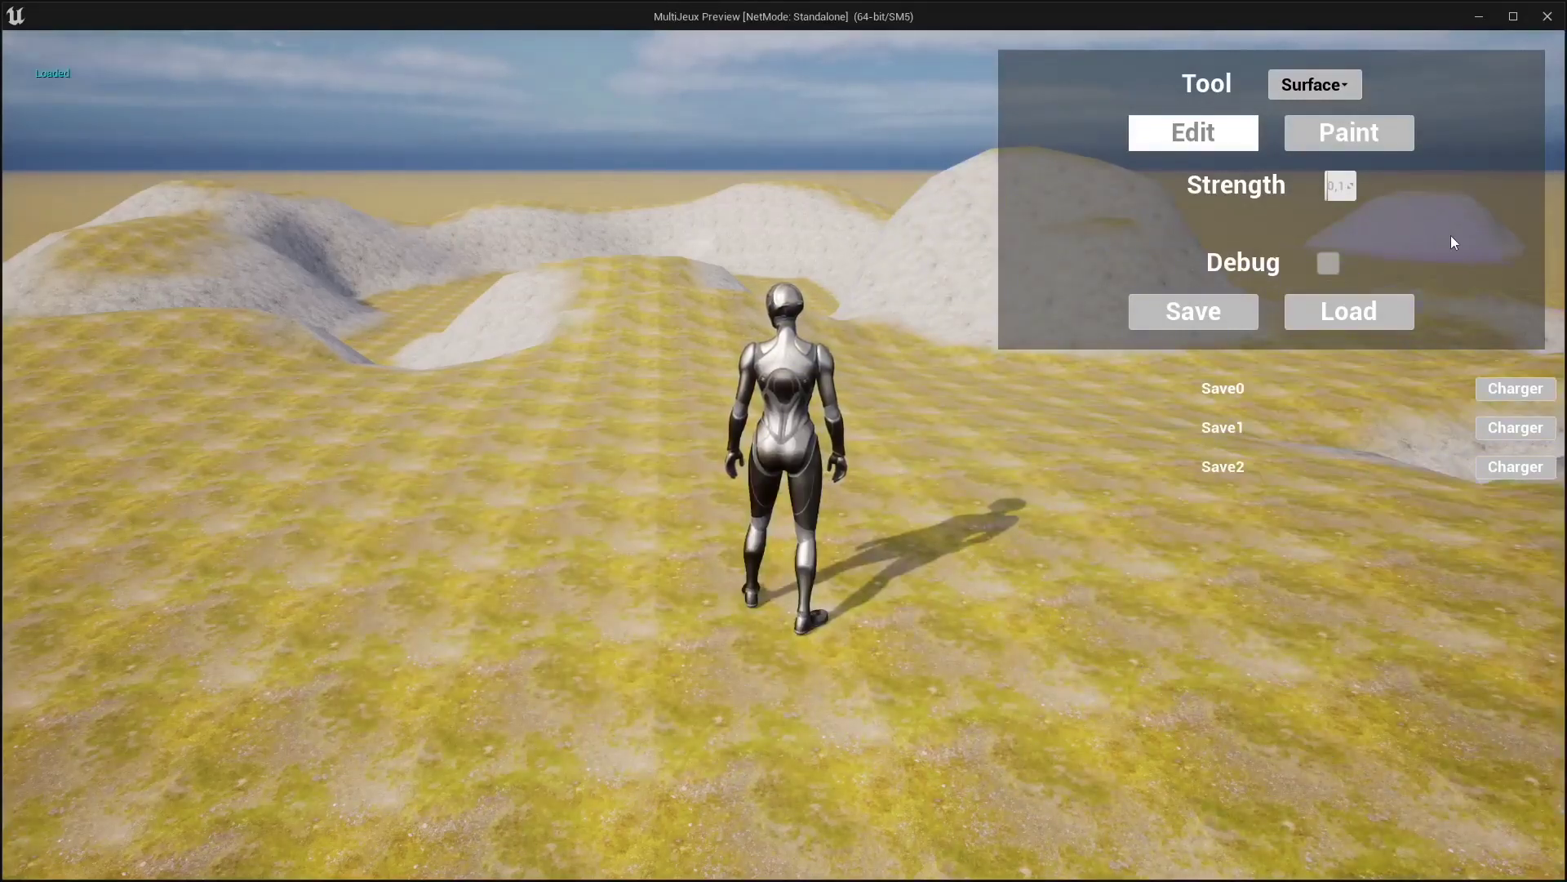
pyautogui.click(1525, 431)
pyautogui.click(1515, 463)
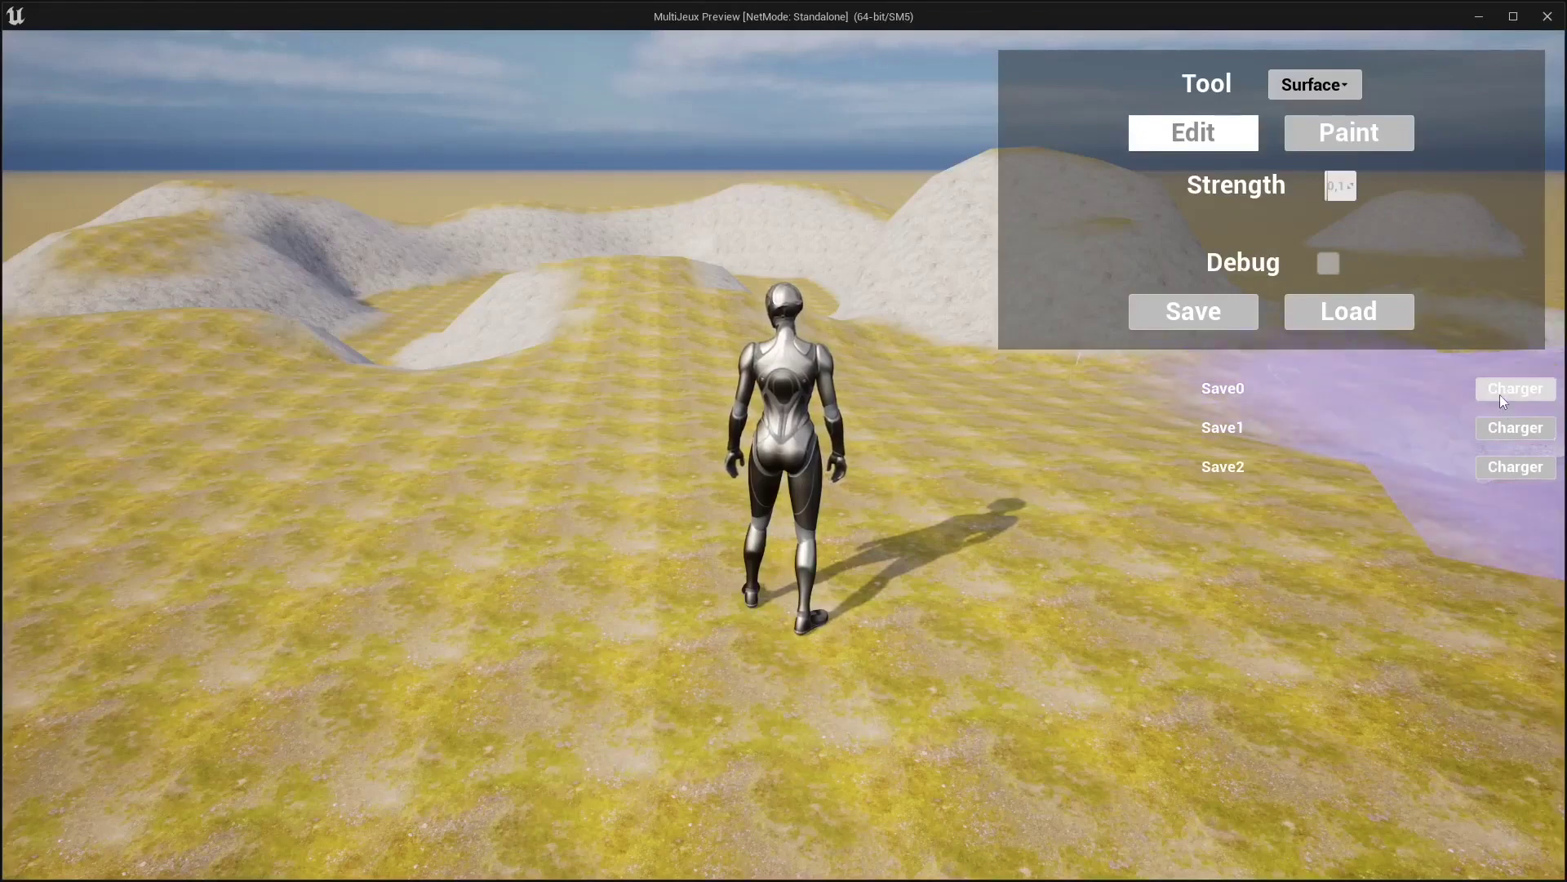
pyautogui.click(1500, 394)
pyautogui.click(1501, 427)
pyautogui.click(1502, 467)
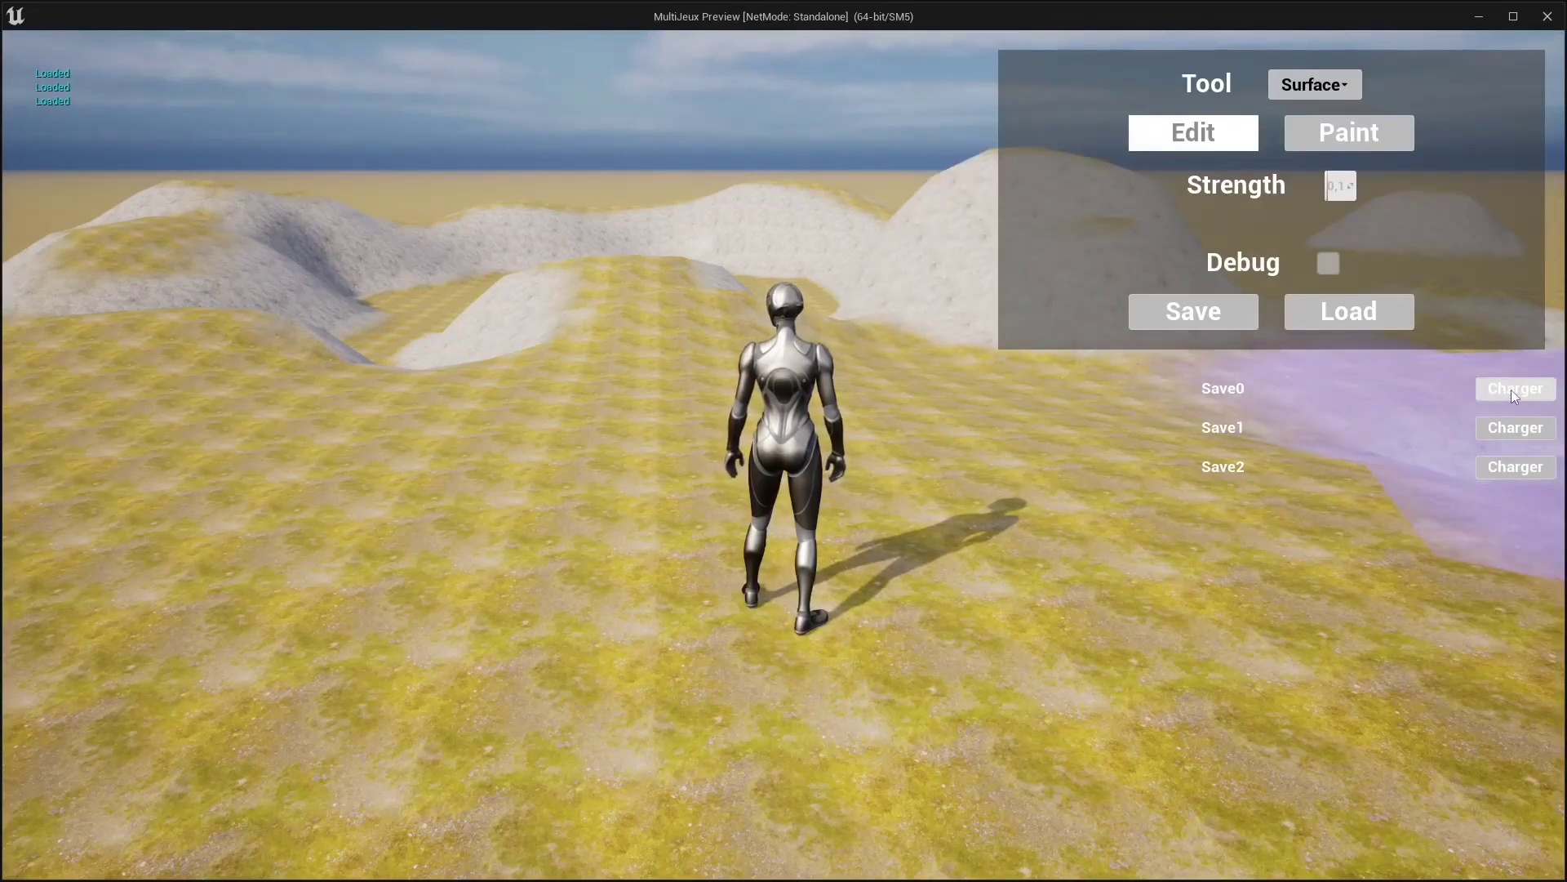
pyautogui.click(1510, 390)
pyautogui.click(1500, 424)
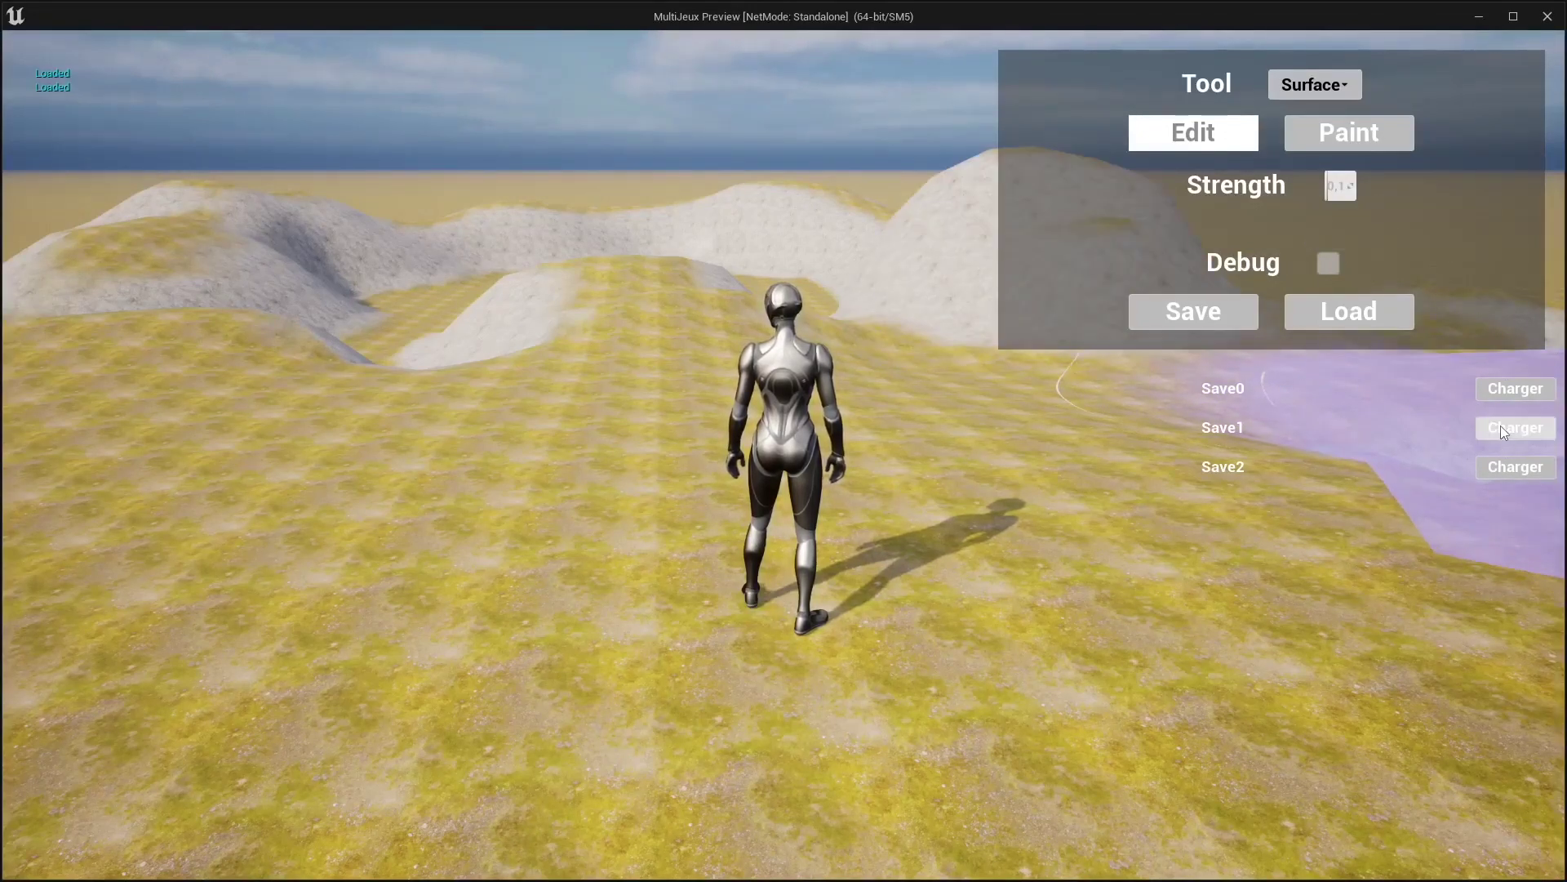
pyautogui.click(1506, 470)
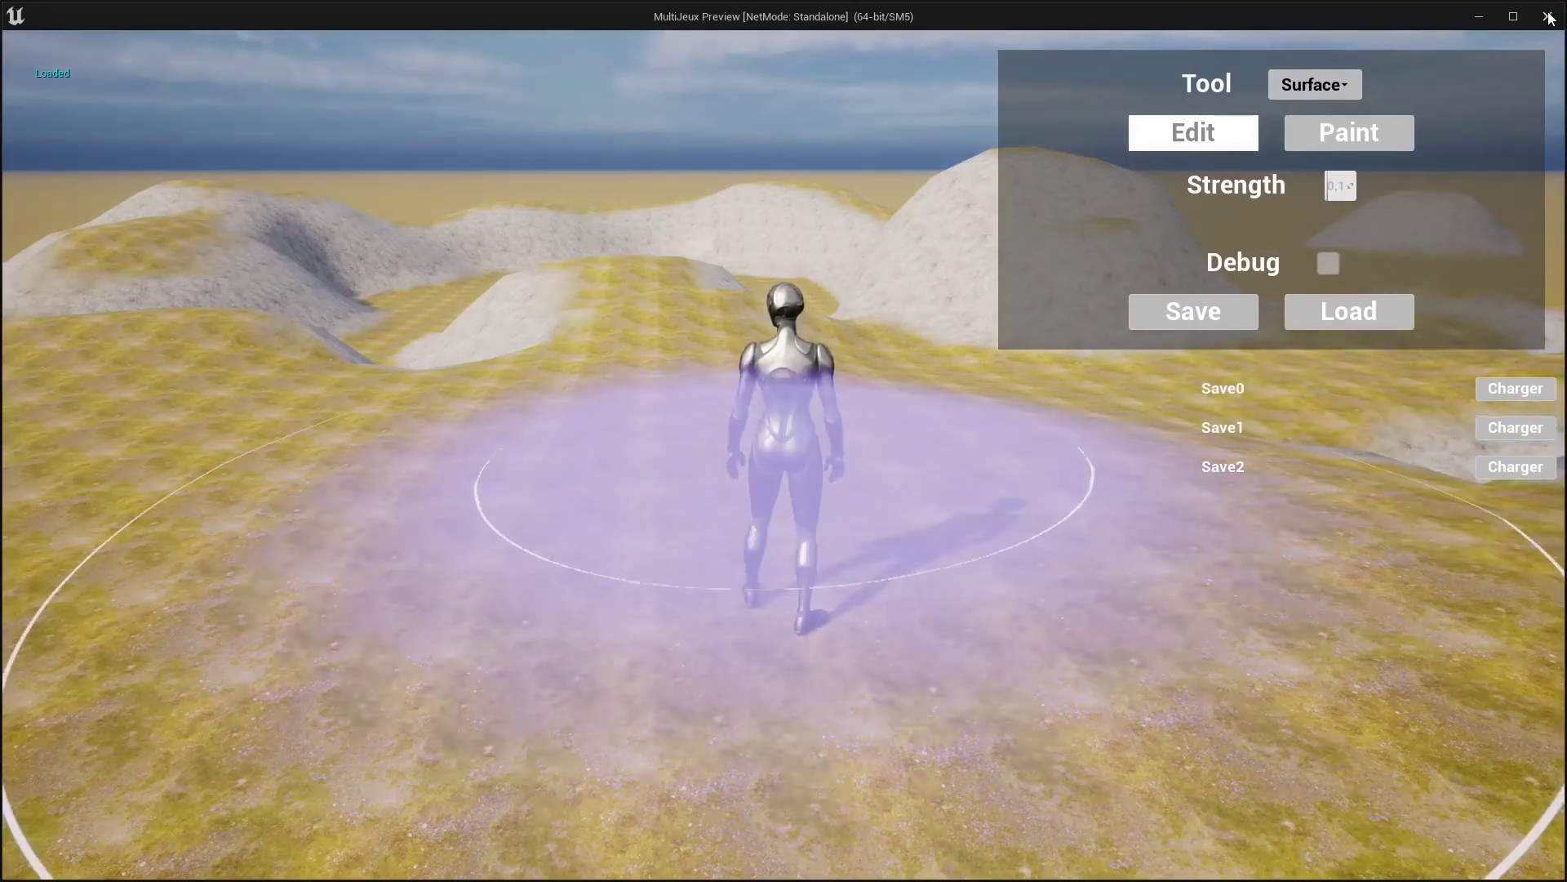
pyautogui.click(1547, 16)
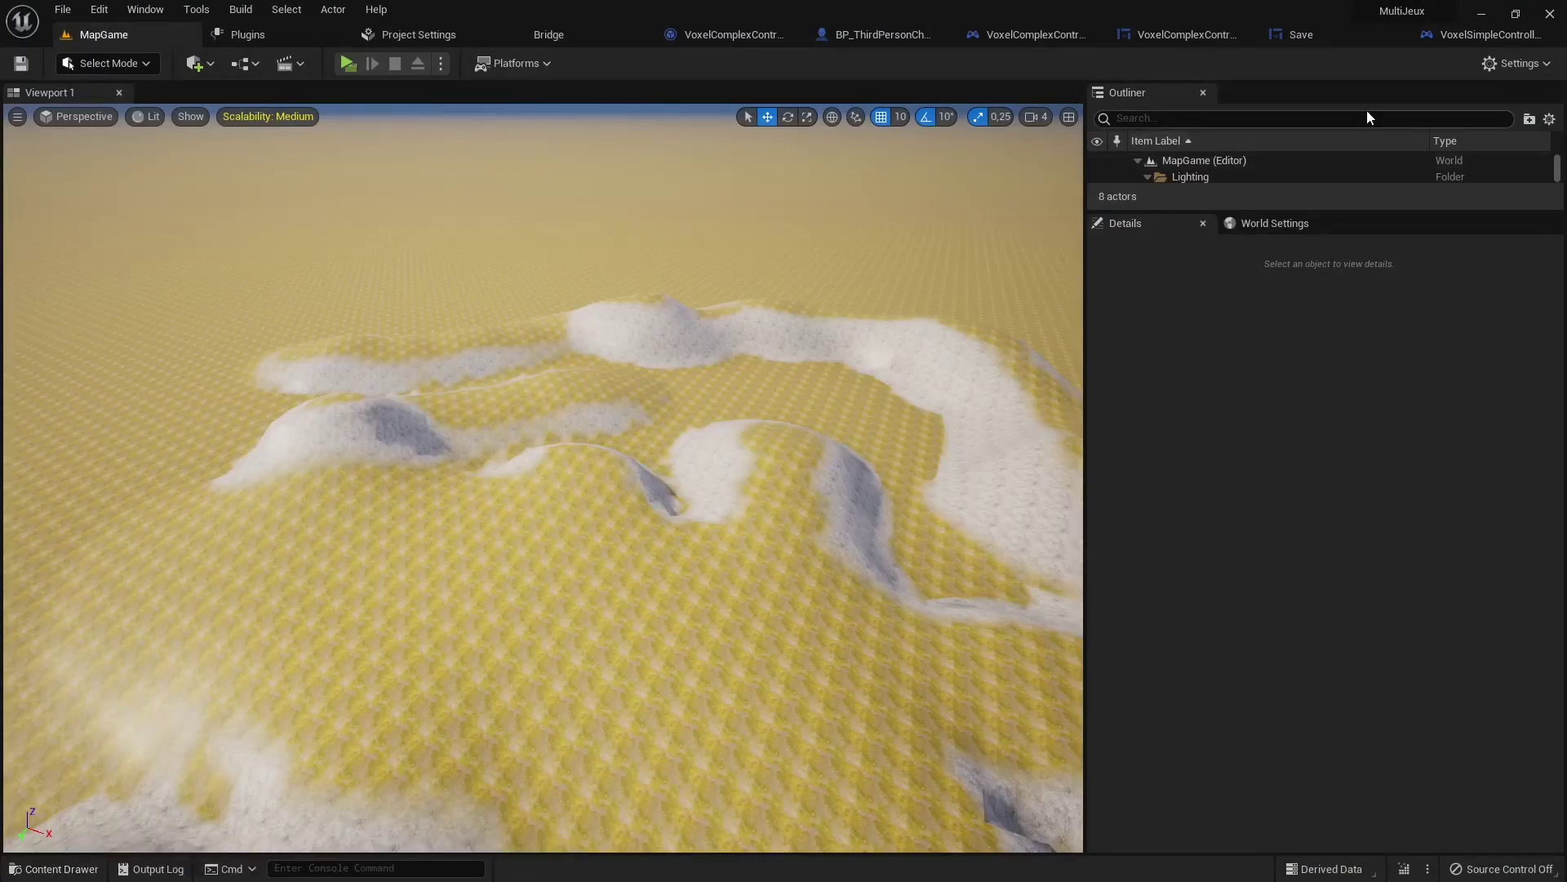
# Step: Go up to the MultiJeux project folder, open Plugins, then jump to the UE_5.0 engine folder
pyautogui.click(1480, 13)
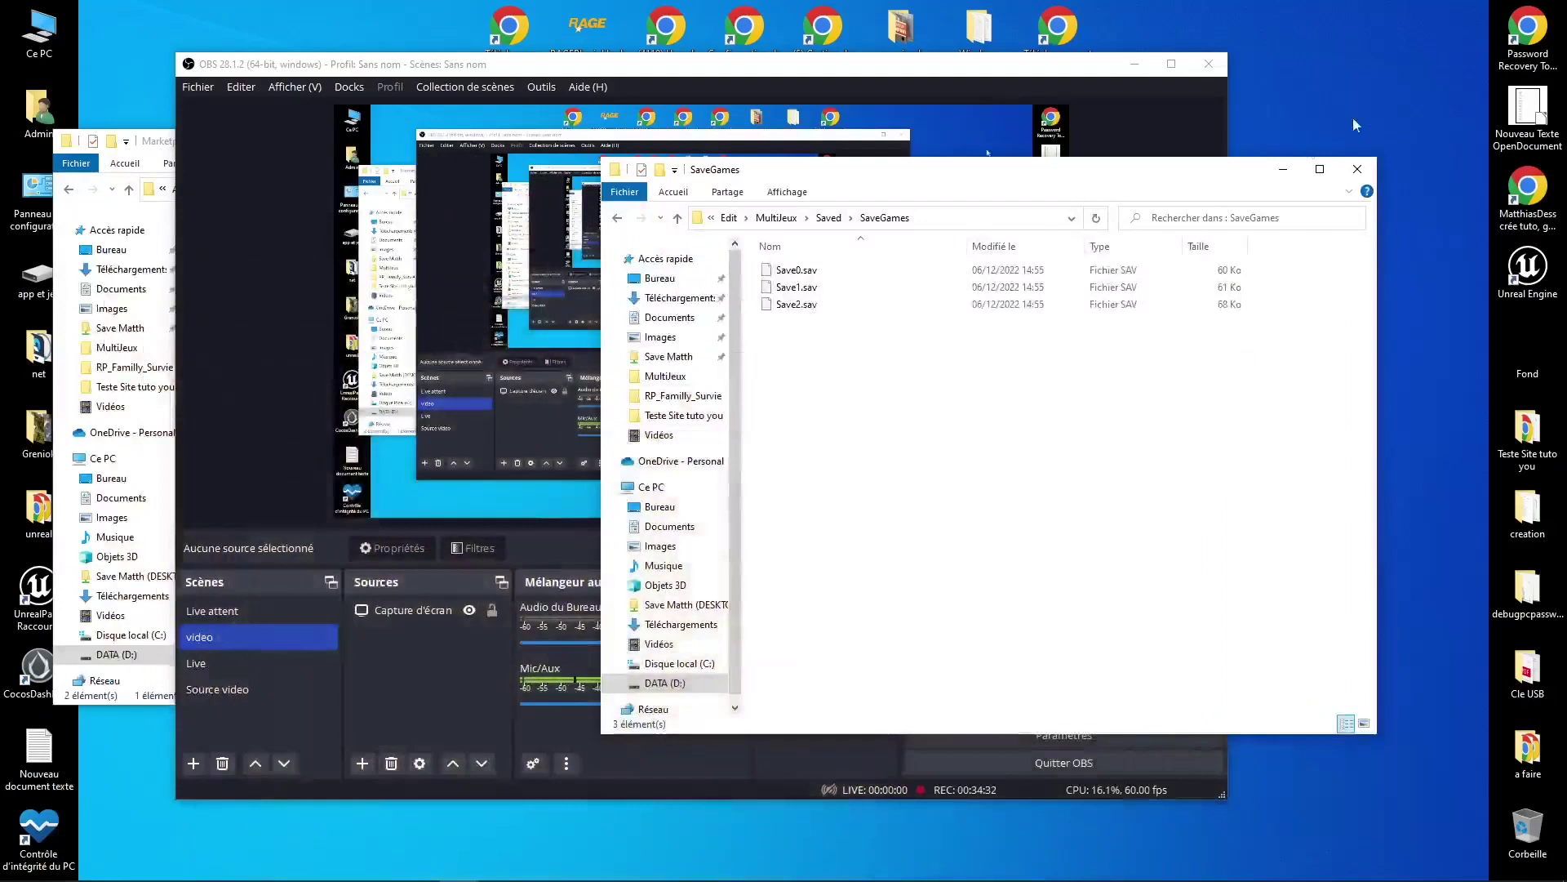
pyautogui.click(678, 218)
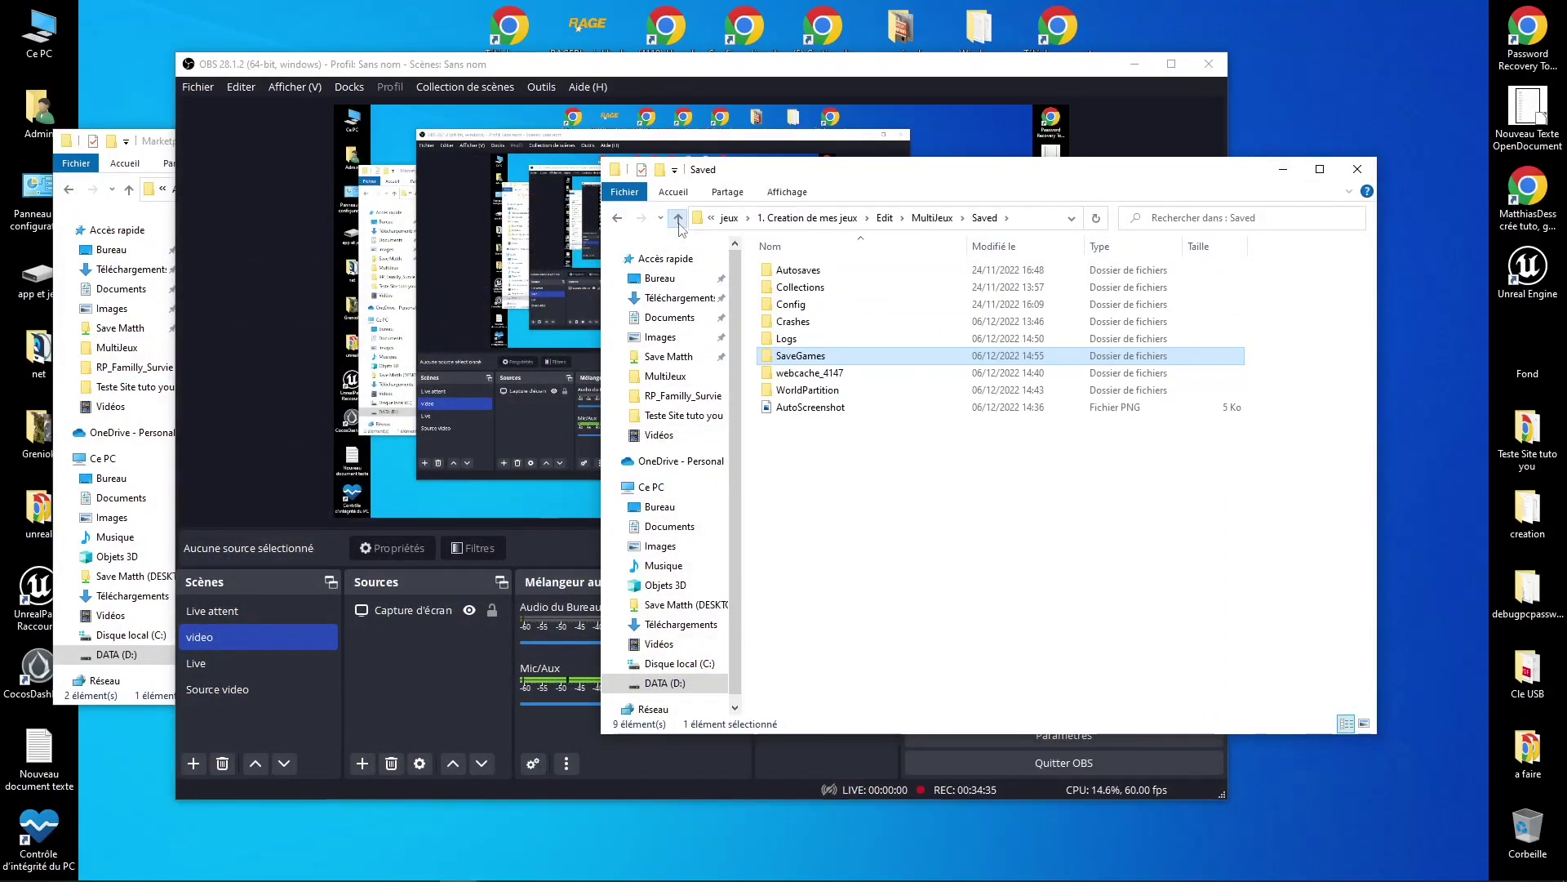
pyautogui.click(678, 219)
pyautogui.doubleClick(796, 374)
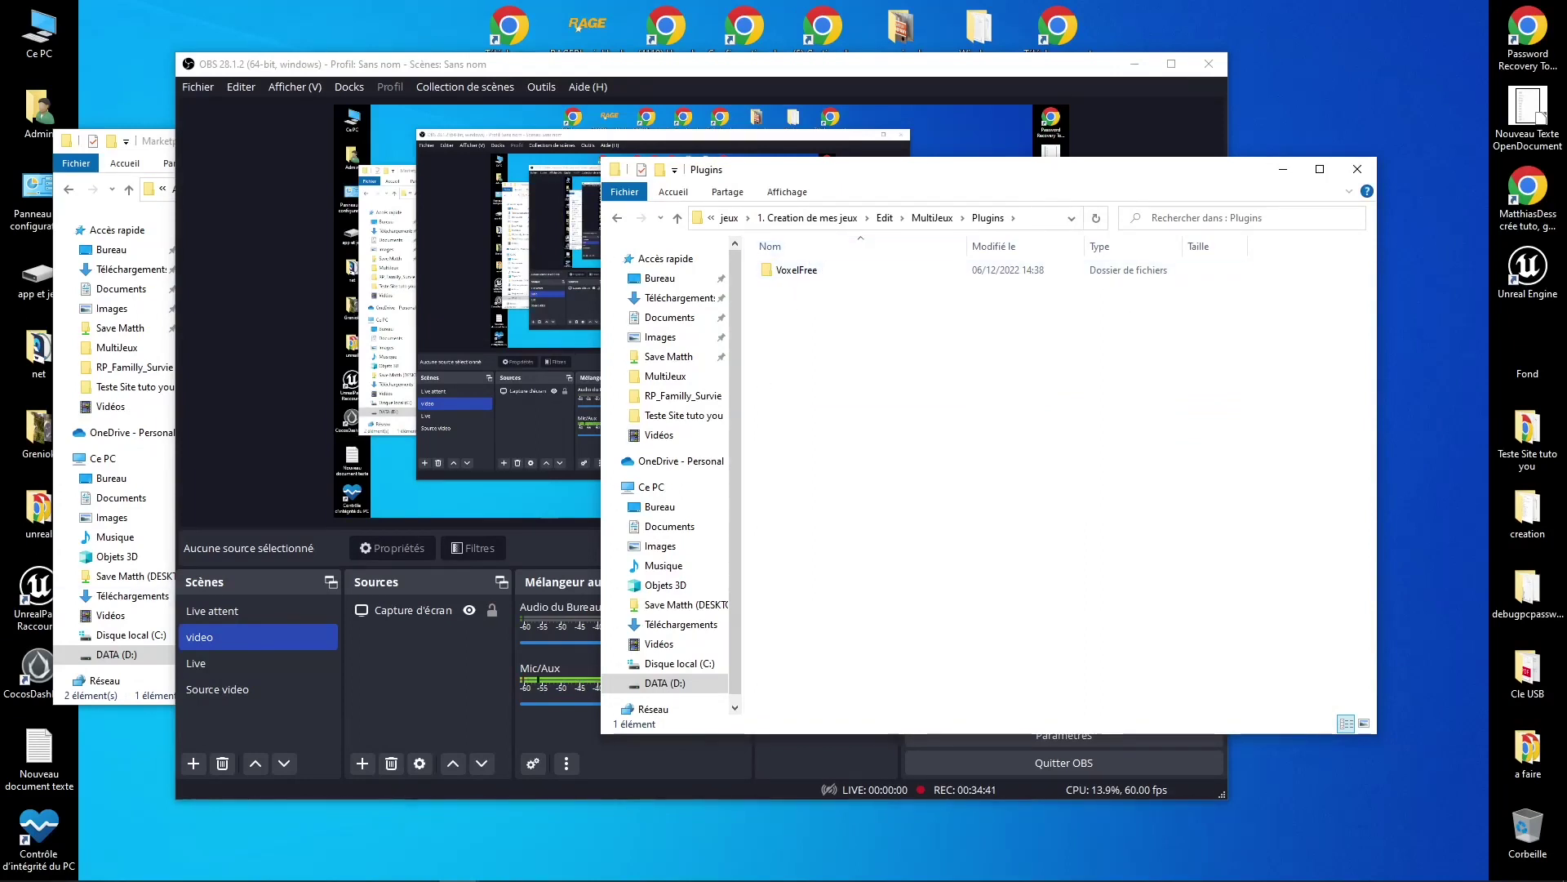
pyautogui.click(454, 849)
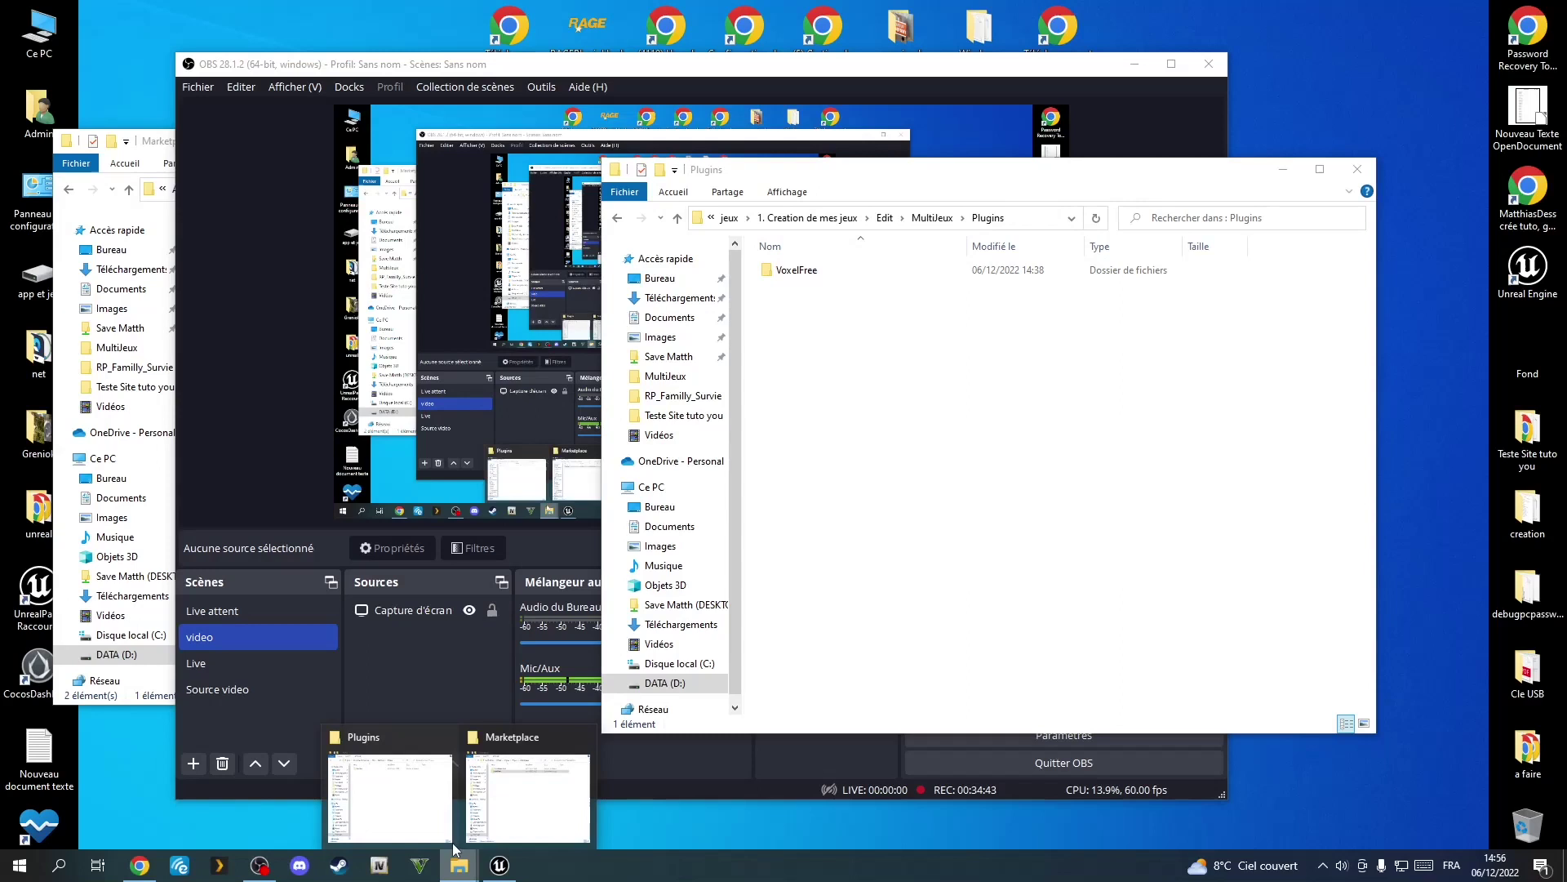
pyautogui.click(528, 792)
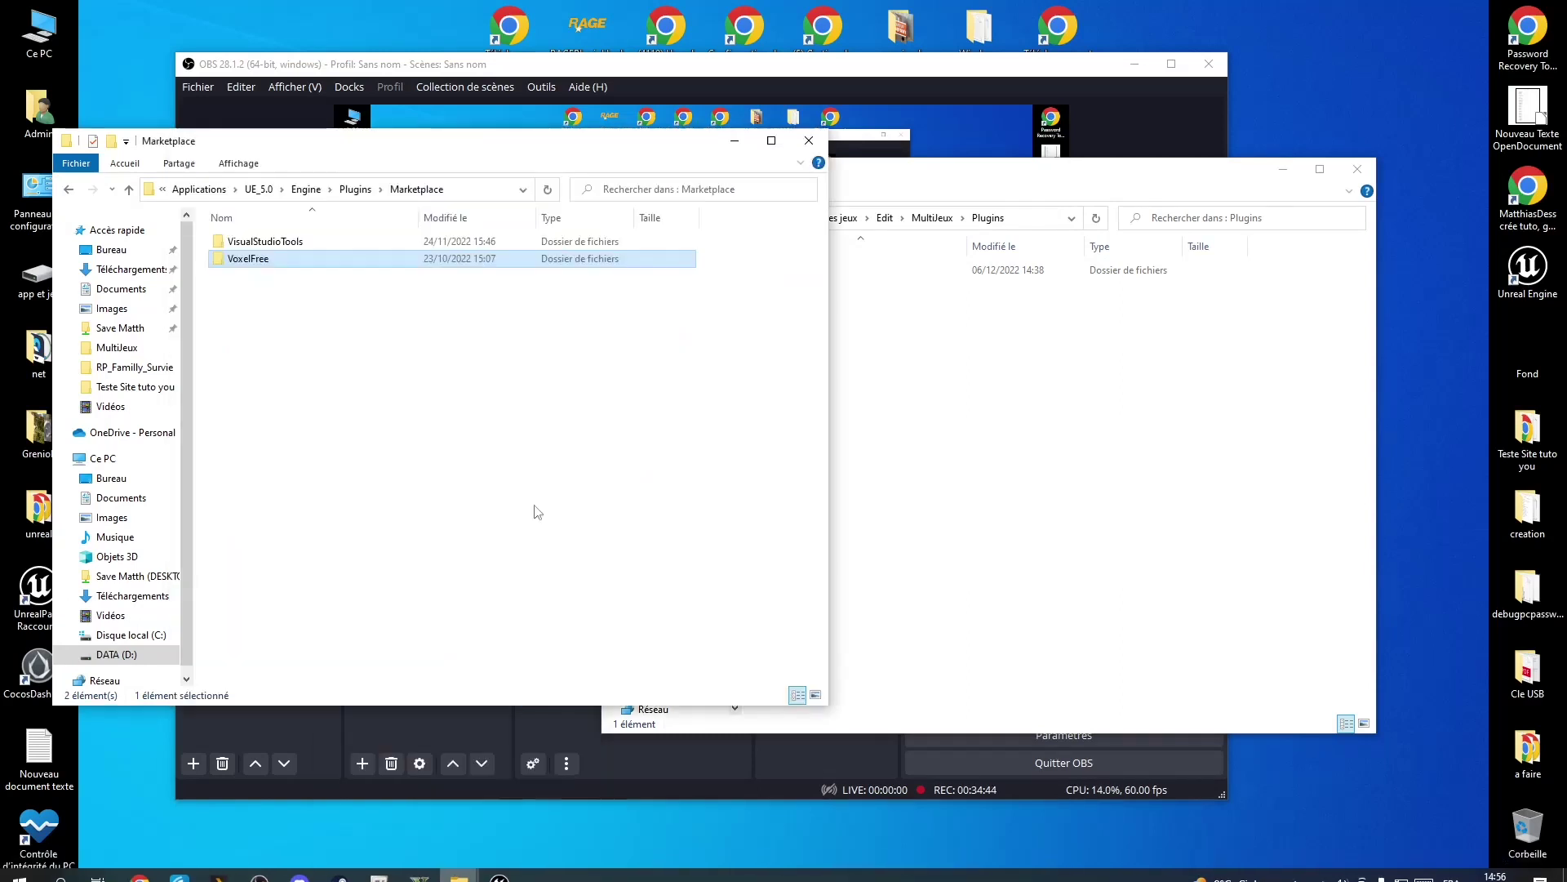
pyautogui.click(253, 190)
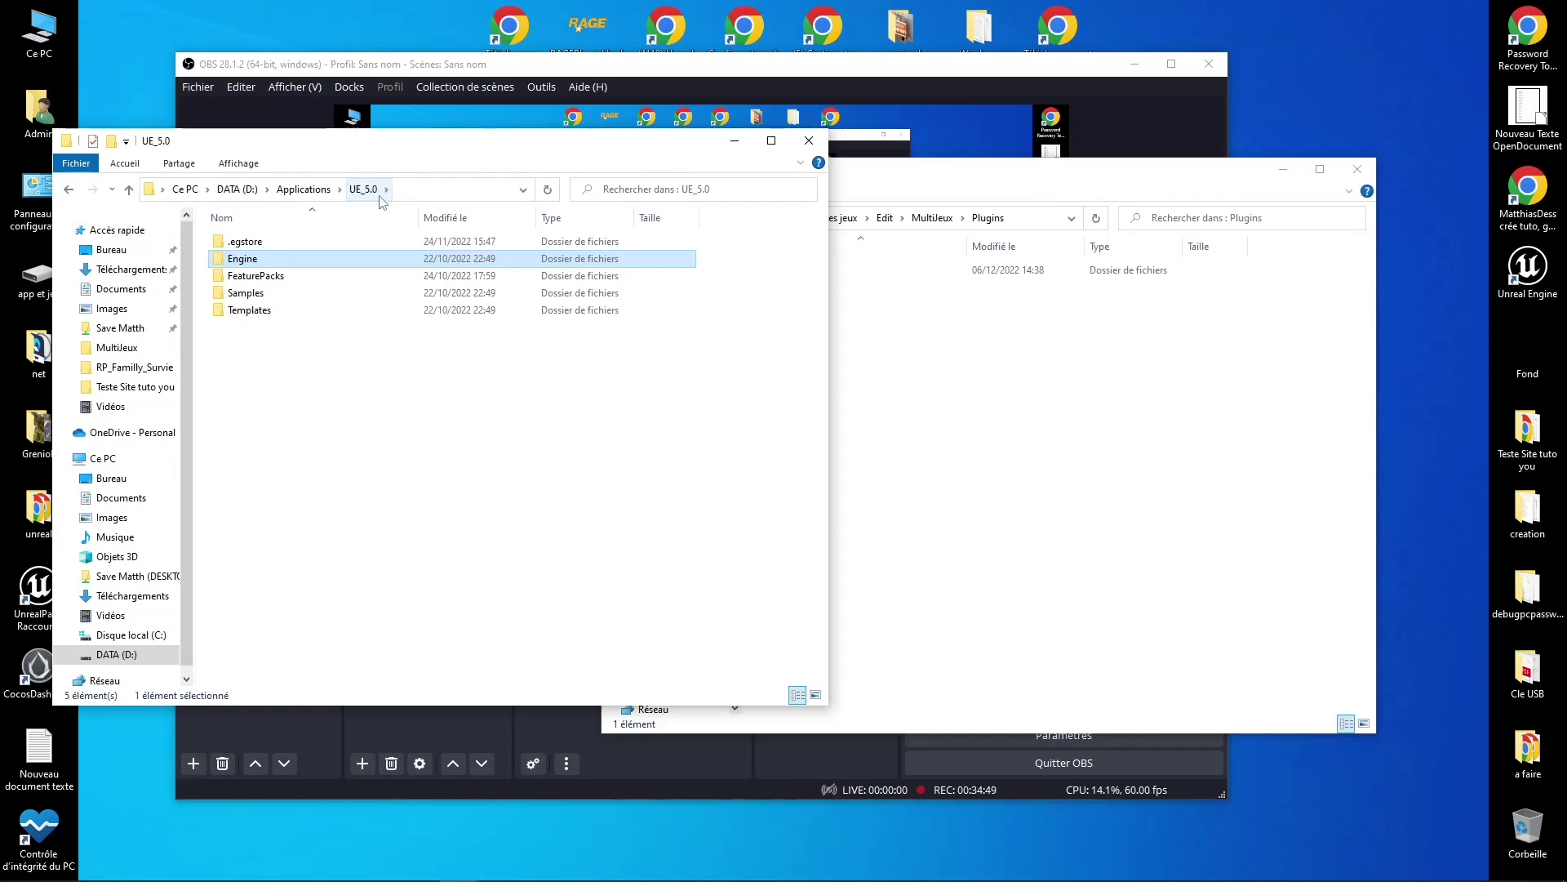
pyautogui.moveTo(74, 880)
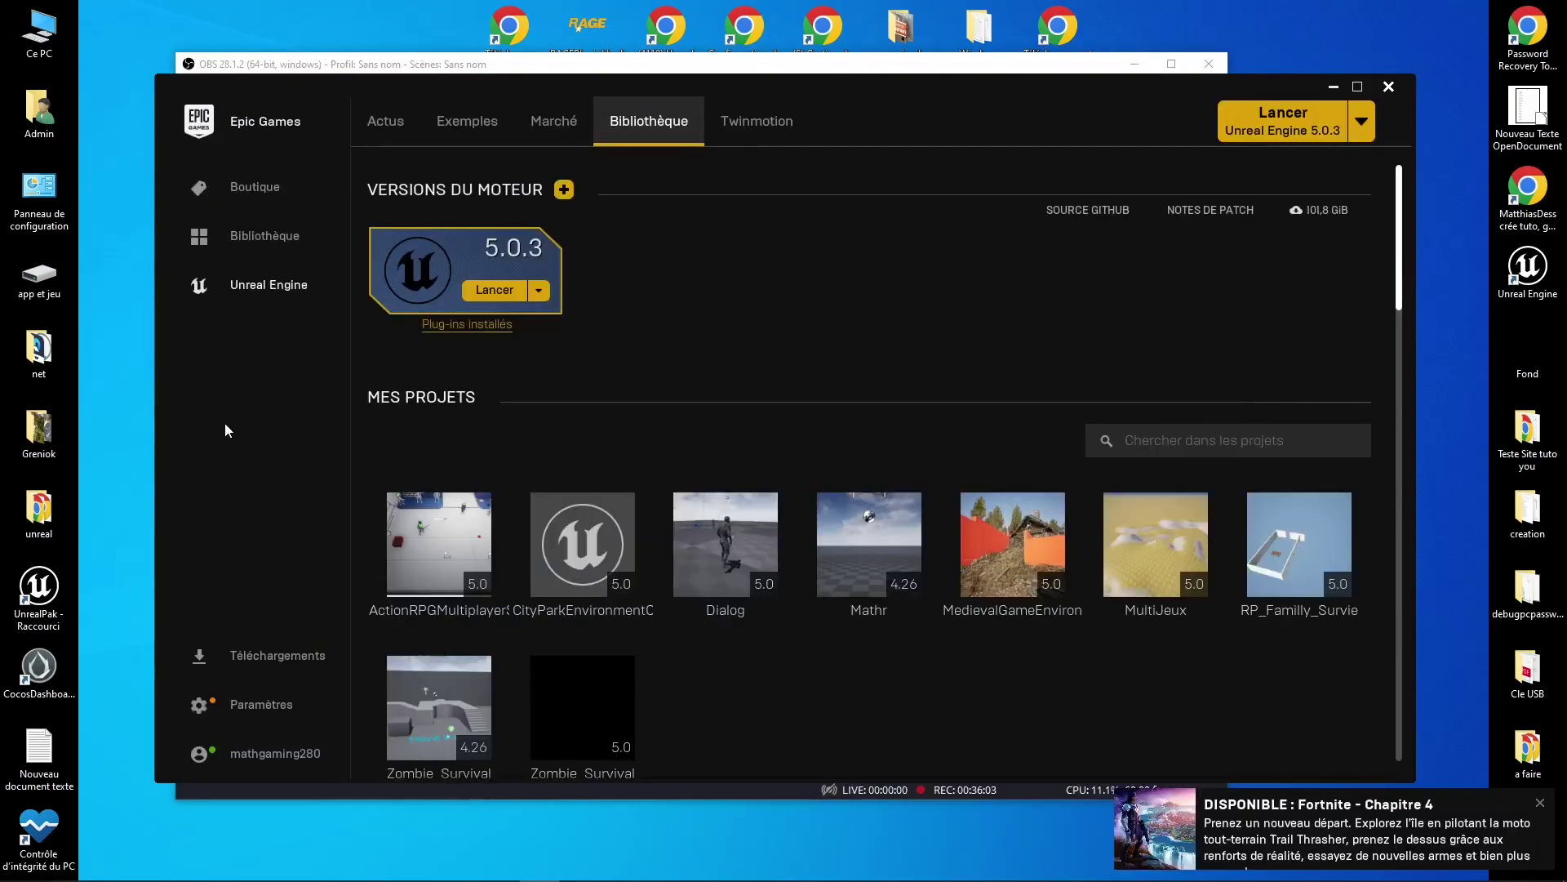
# Step: Review the launch options for engine 5.0.3, then select the Unreal Engine desktop shortcut
pyautogui.click(536, 292)
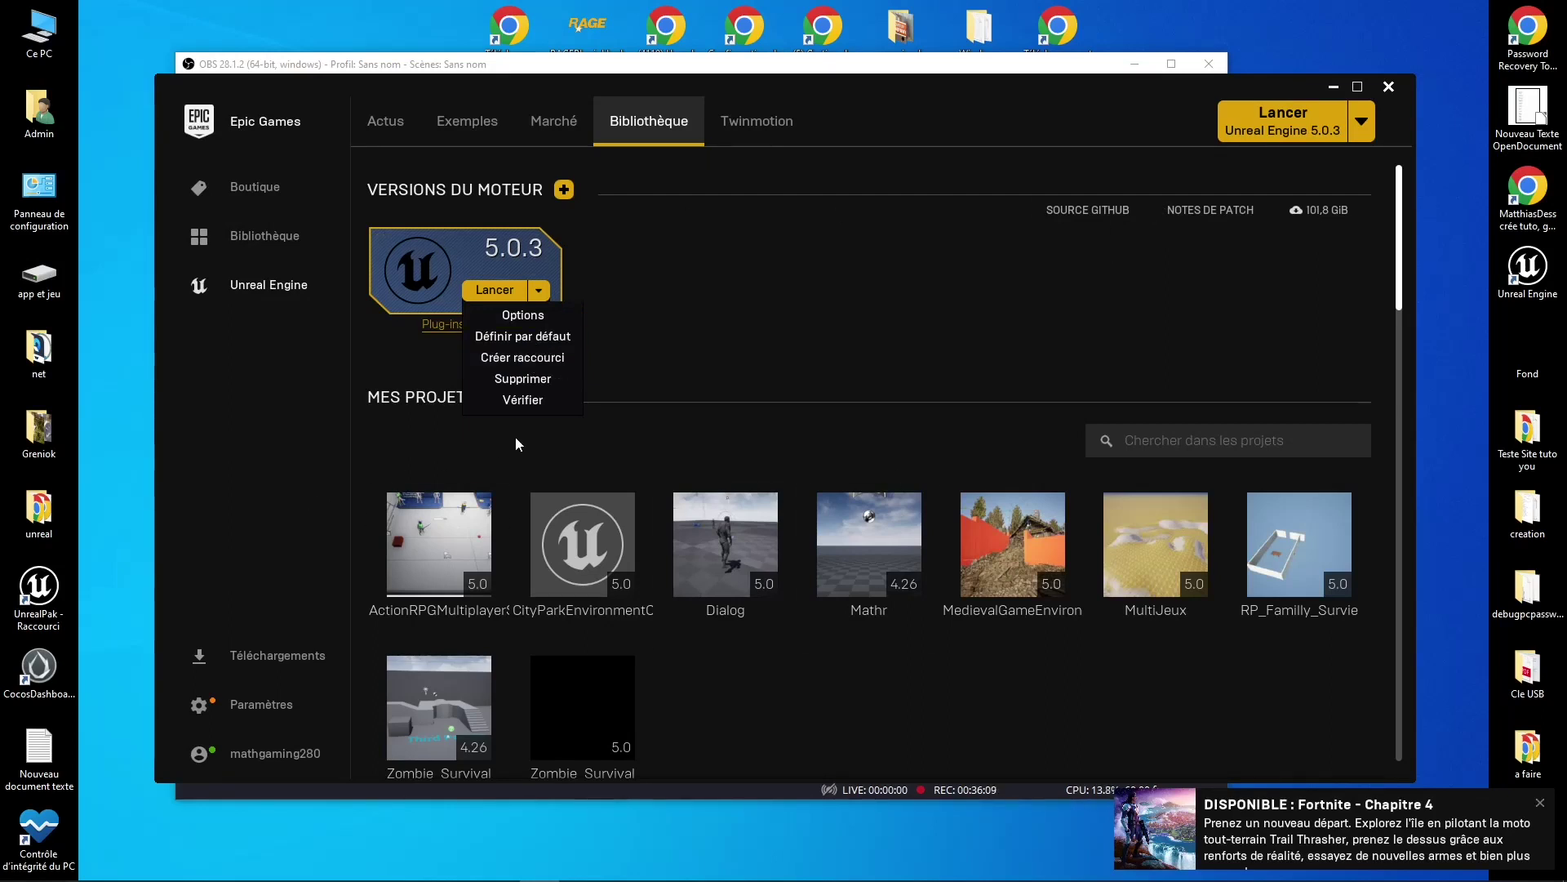
pyautogui.doubleClick(1500, 271)
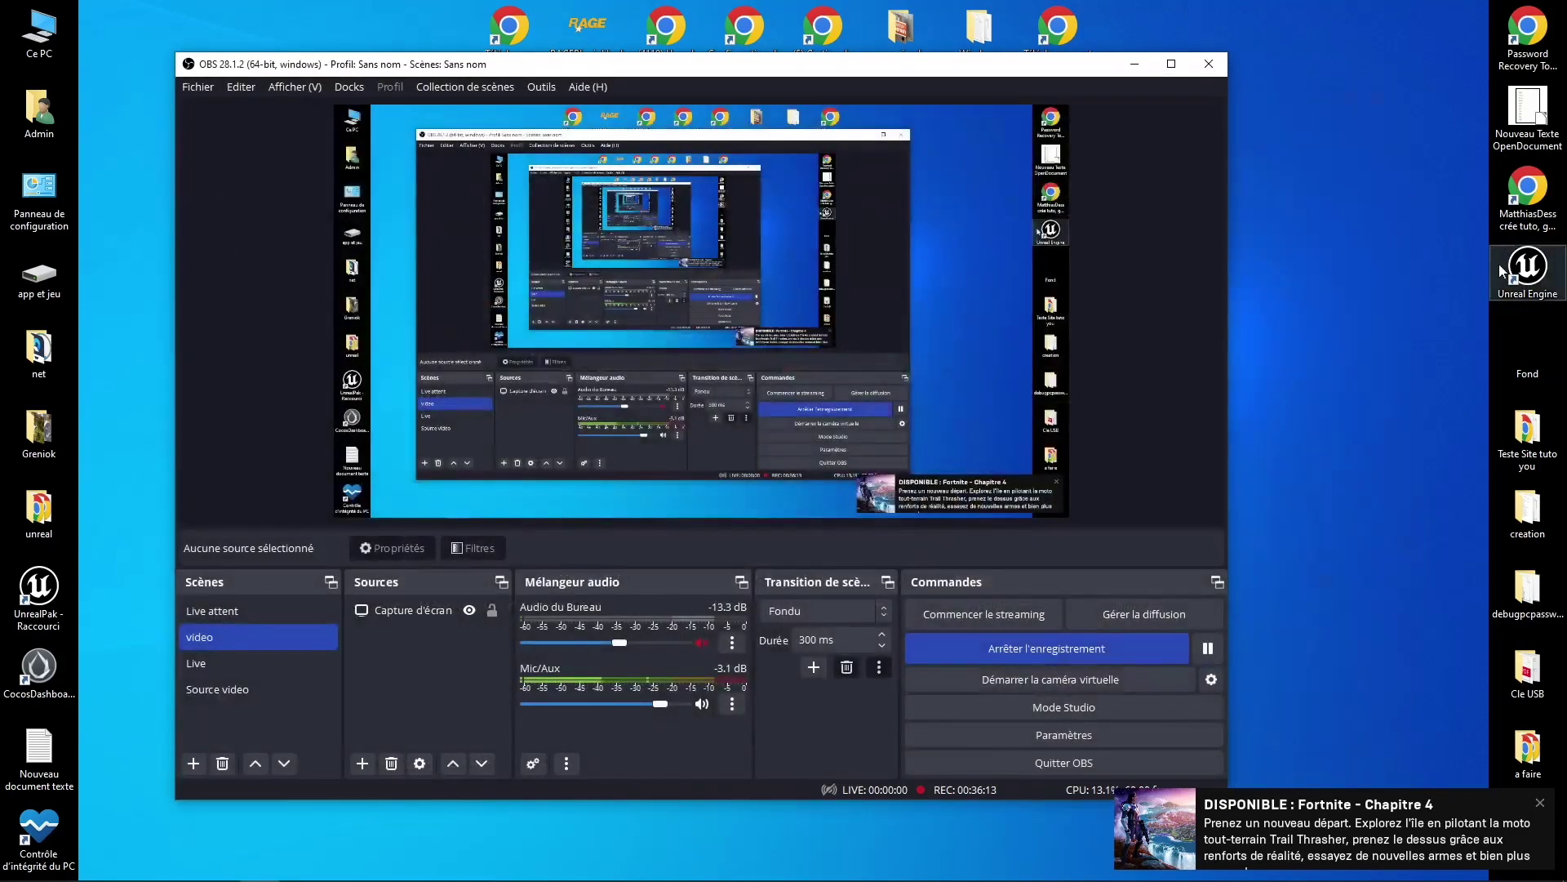
# Step: Open the Unreal Engine shortcut's file location and browse to Engine\Plugins\Marketplace containing VoxelFree
pyautogui.rightClick(1500, 271)
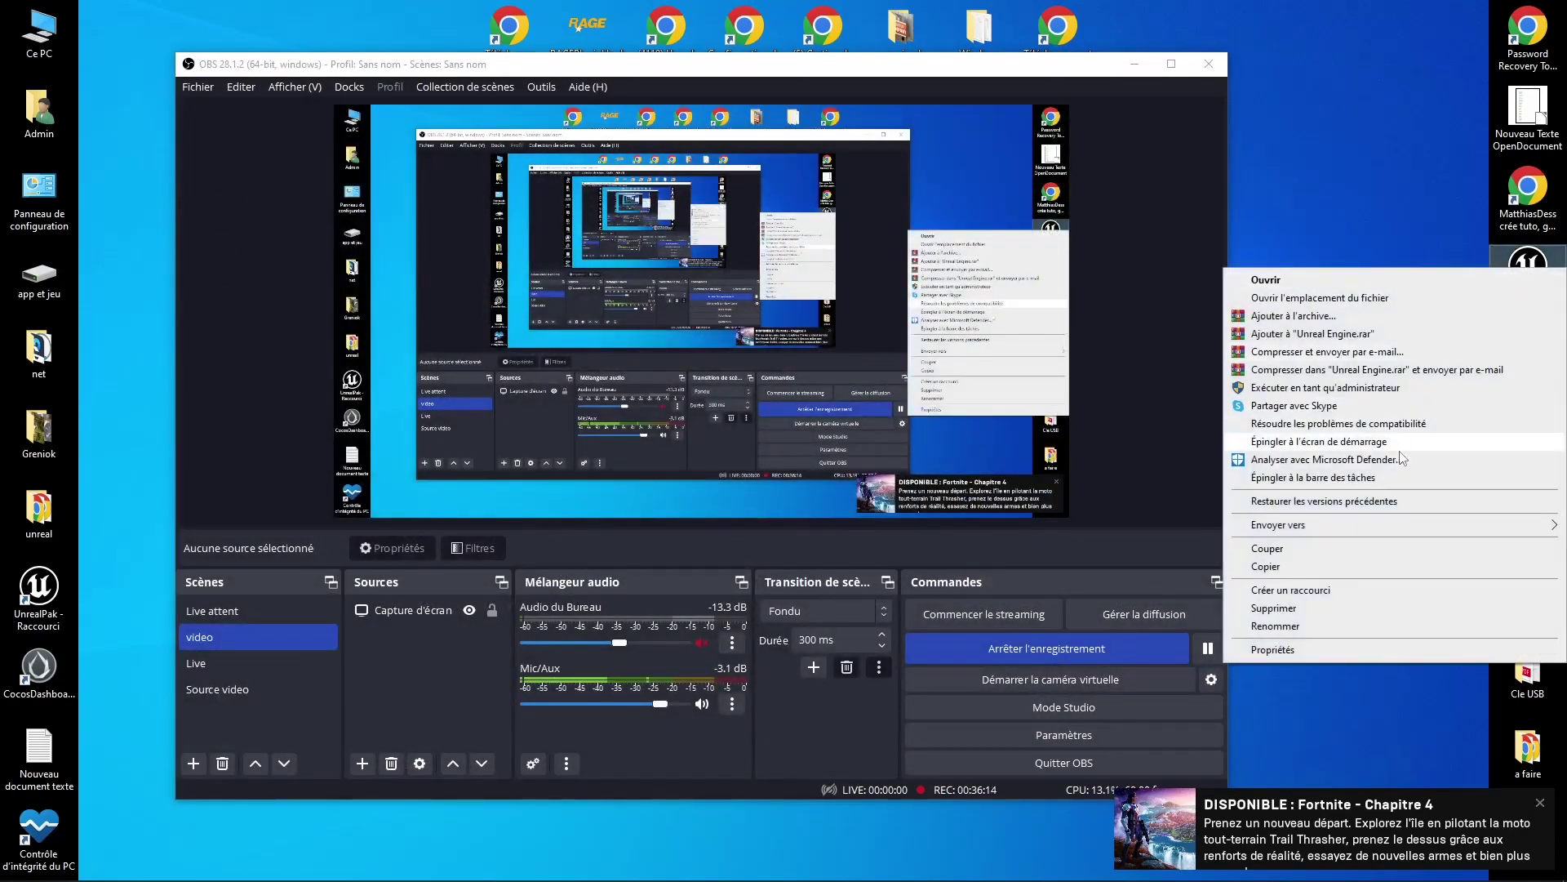
pyautogui.click(1259, 298)
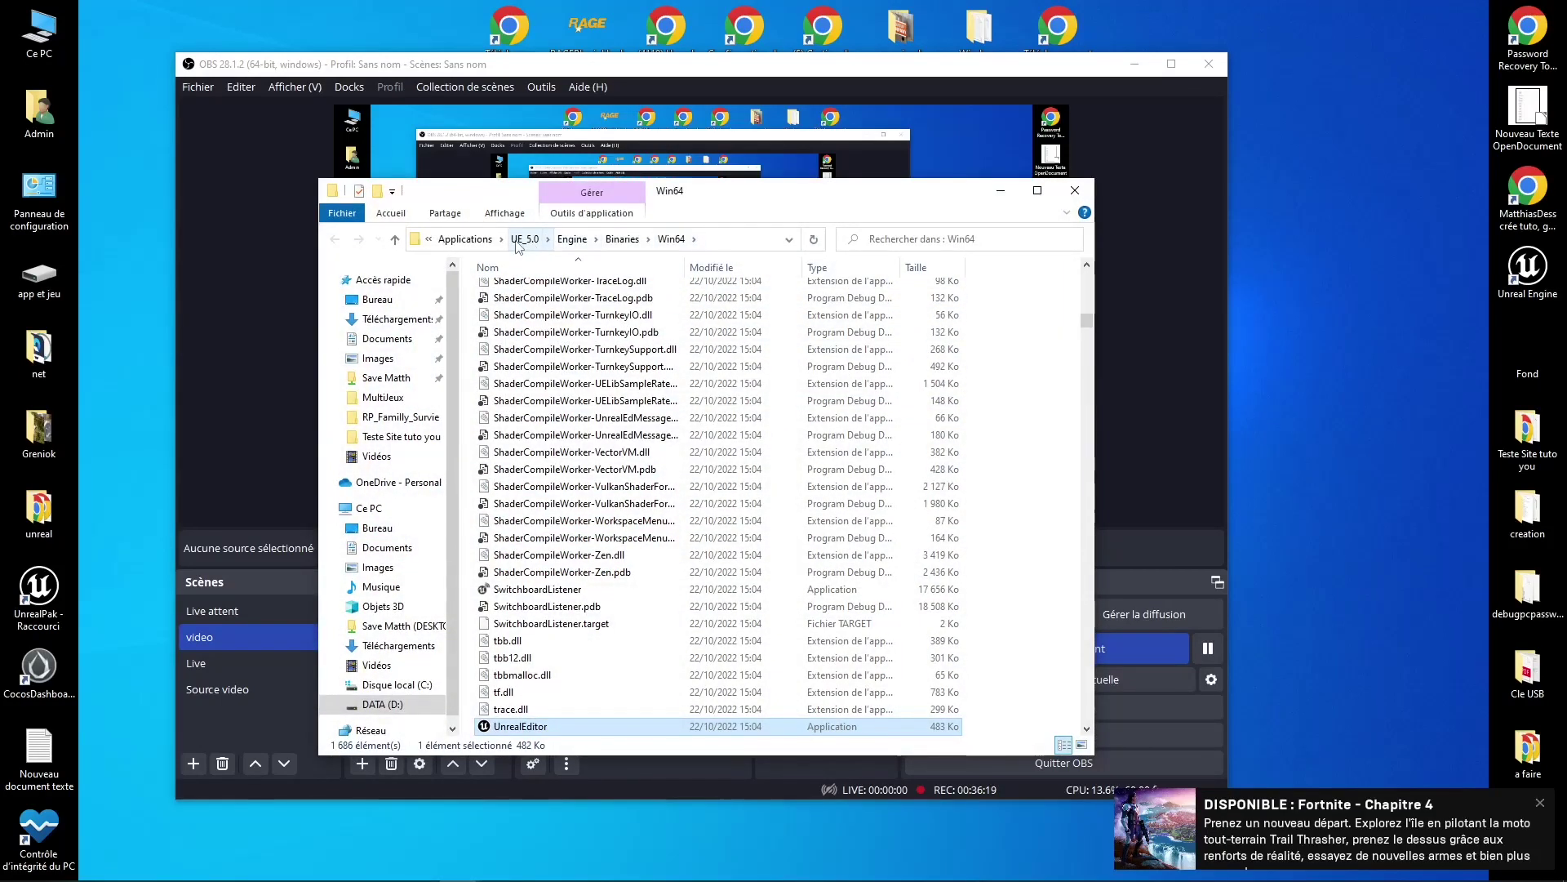
pyautogui.click(629, 239)
pyautogui.click(642, 241)
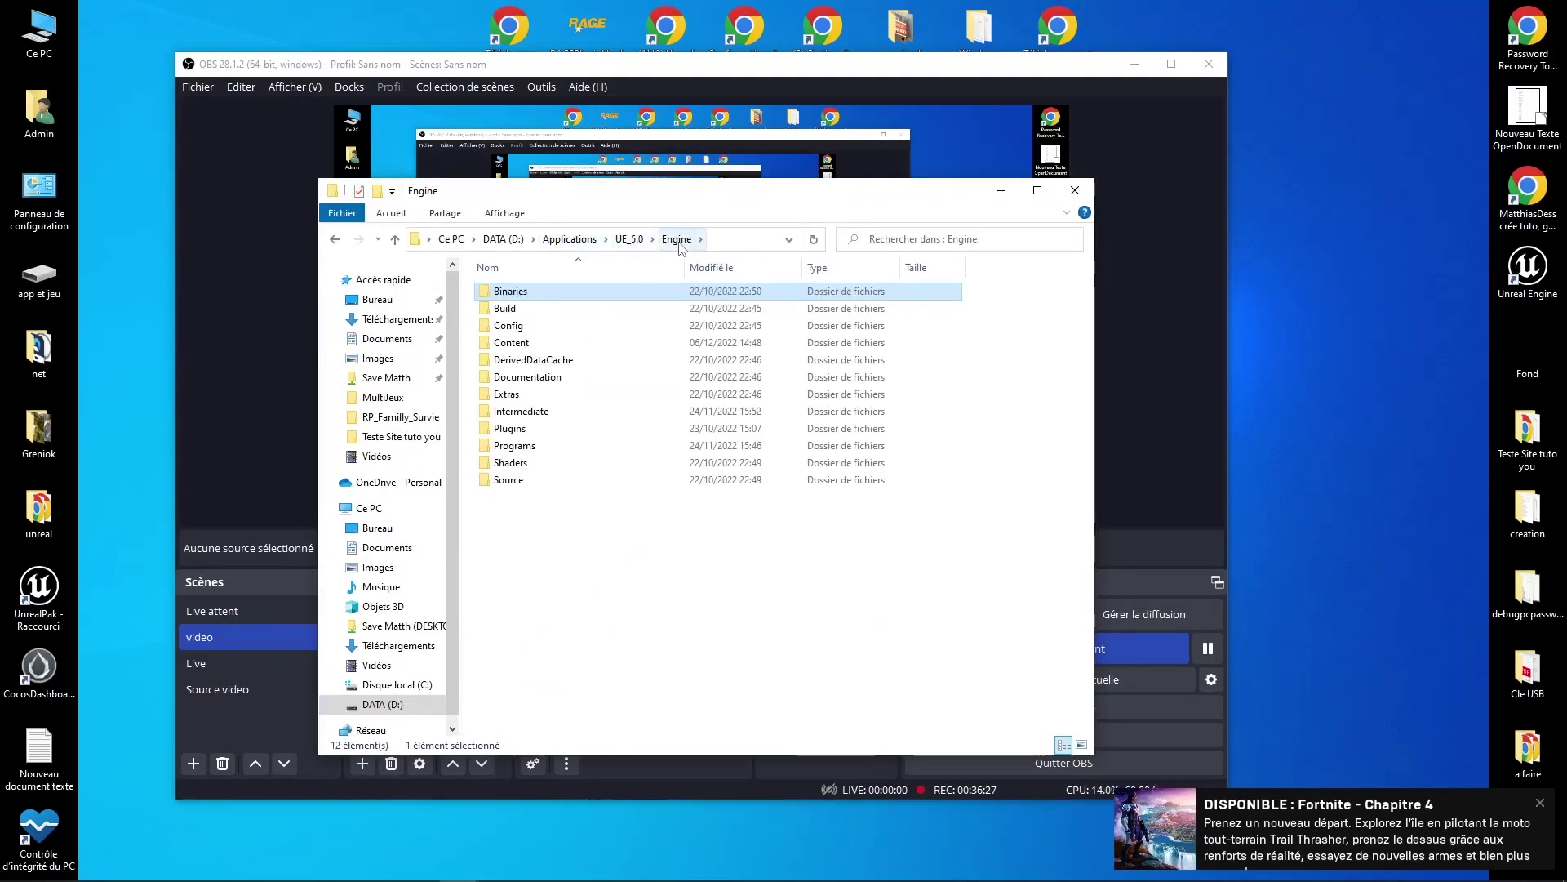
pyautogui.doubleClick(514, 428)
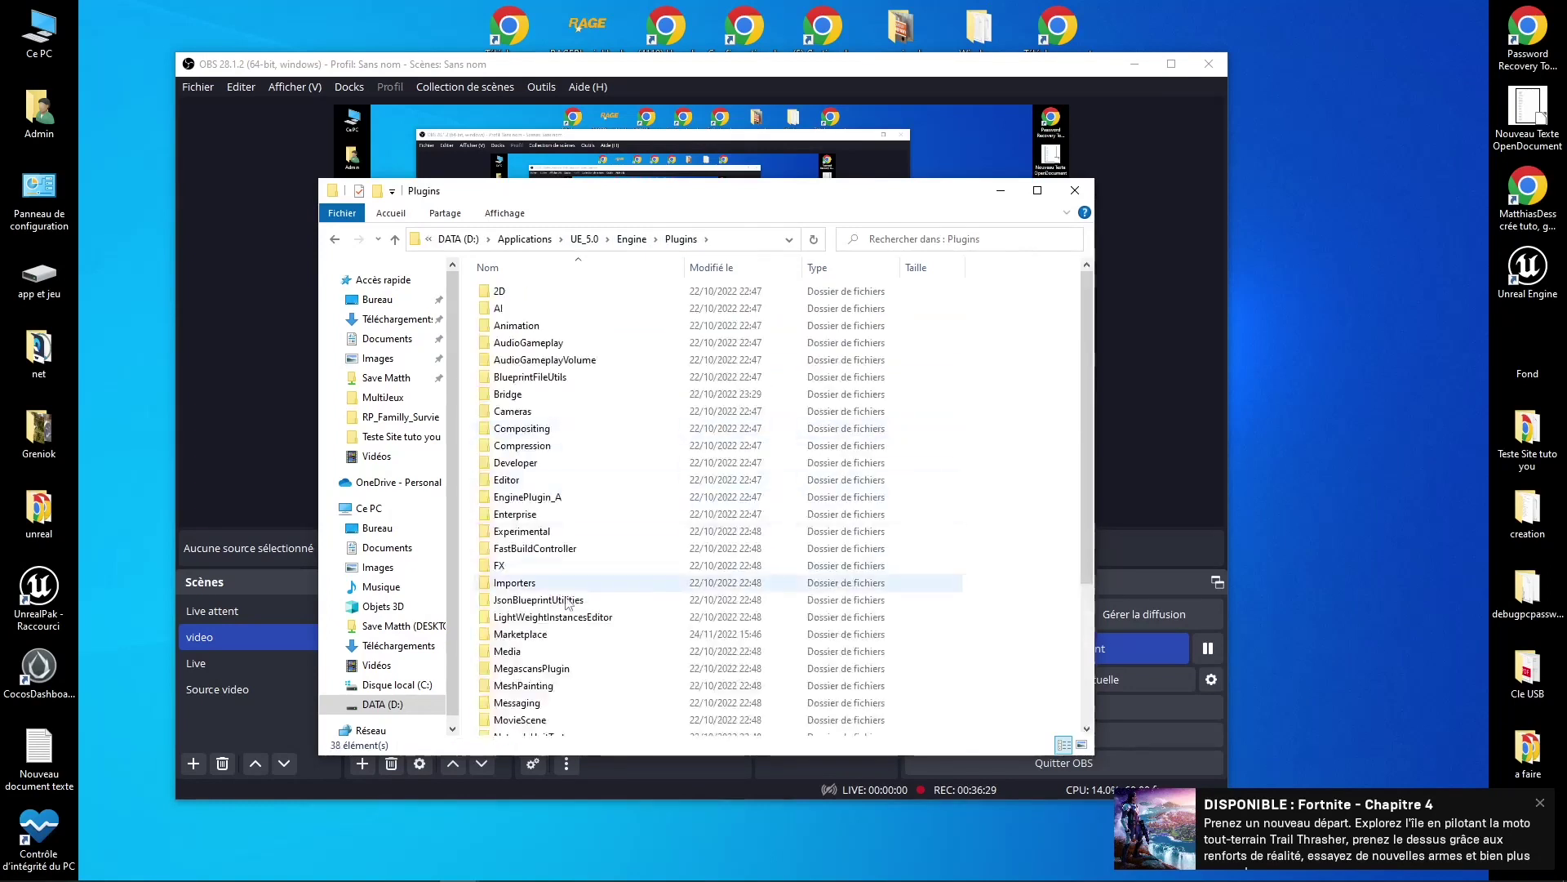
pyautogui.doubleClick(527, 633)
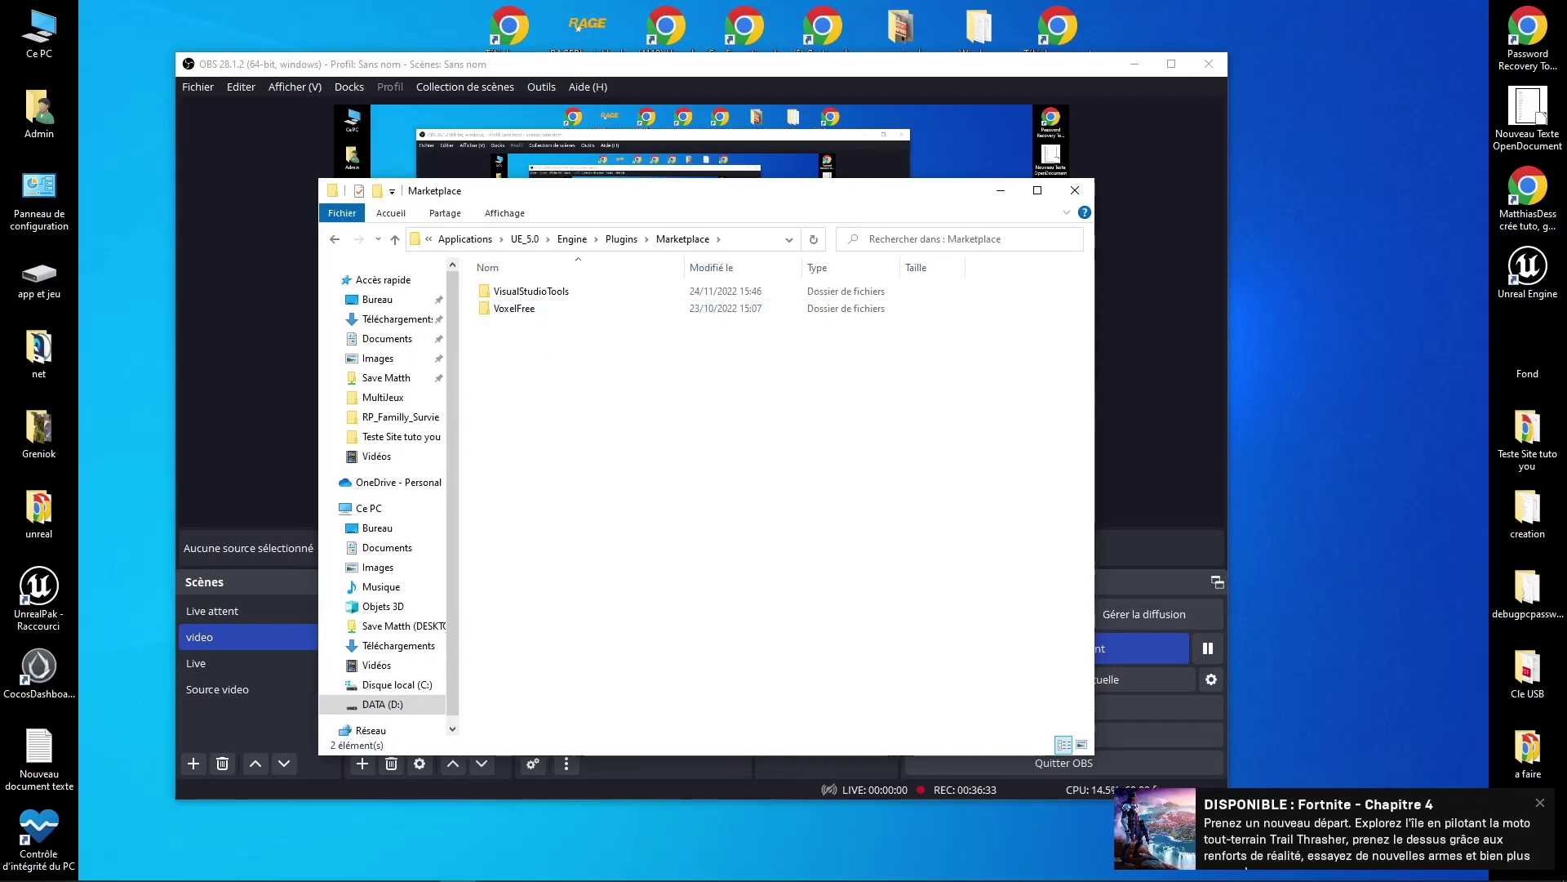
pyautogui.moveTo(506, 877)
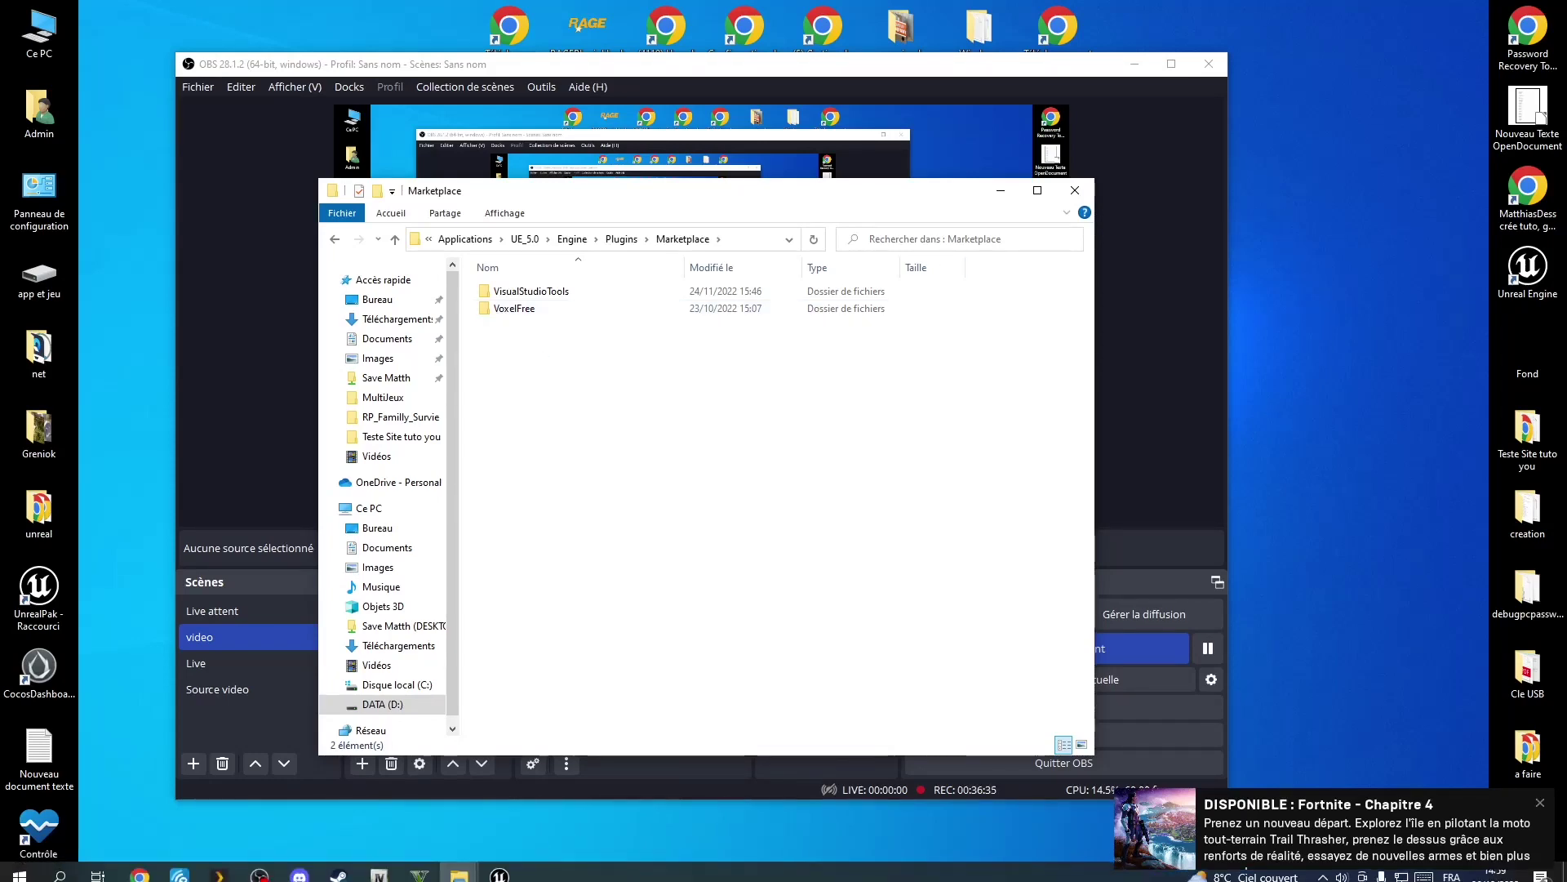
# Step: Close the Marketplace, UE_5.0 and Ce PC windows, bringing the project Plugins window forward
pyautogui.click(1075, 190)
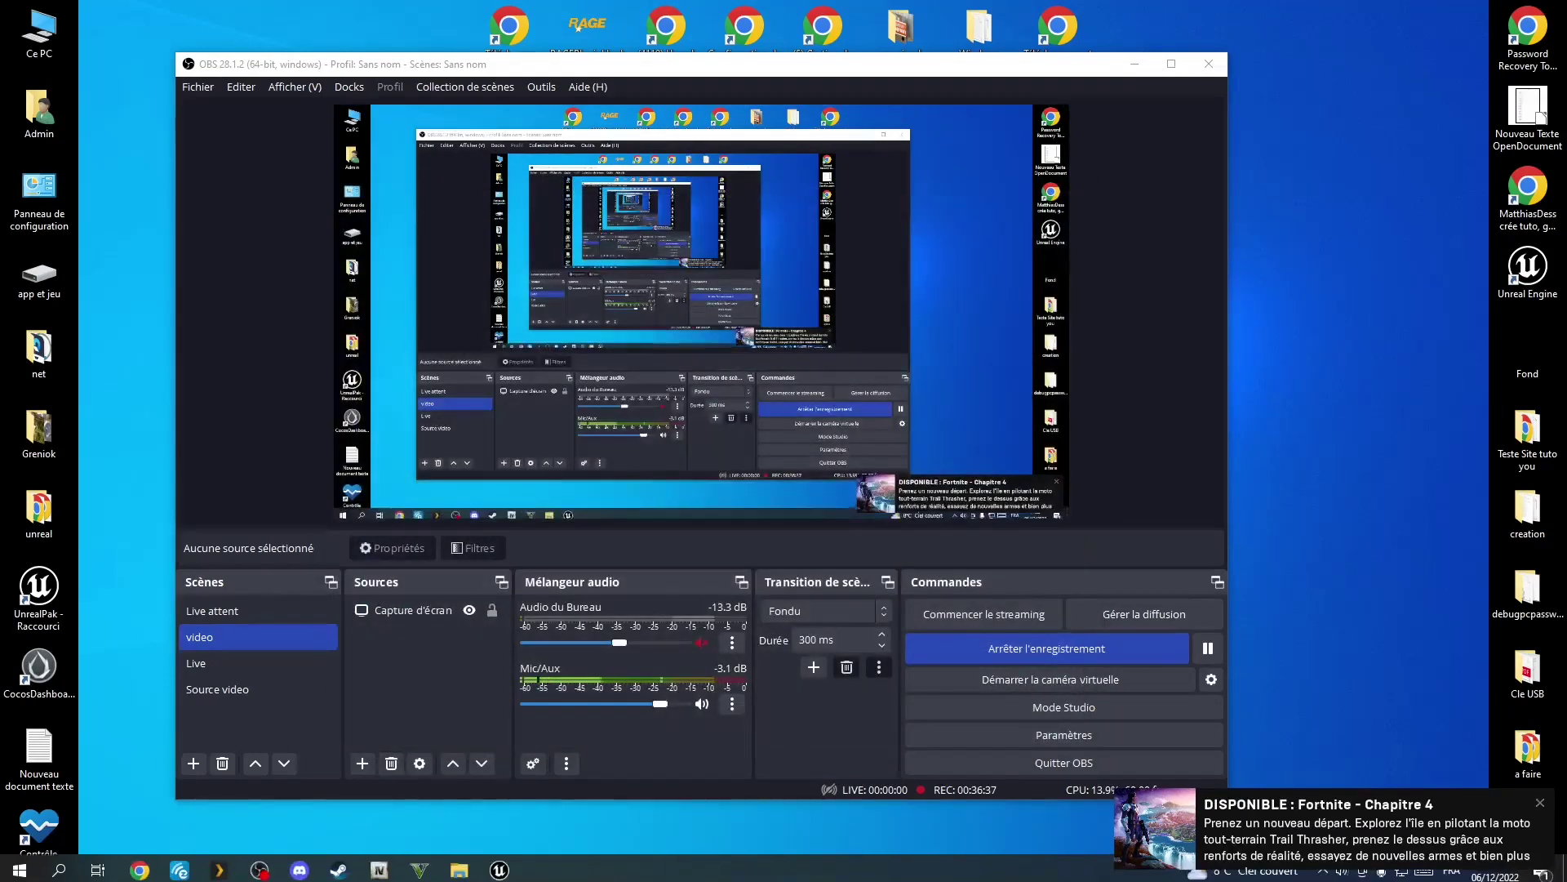
pyautogui.moveTo(459, 863)
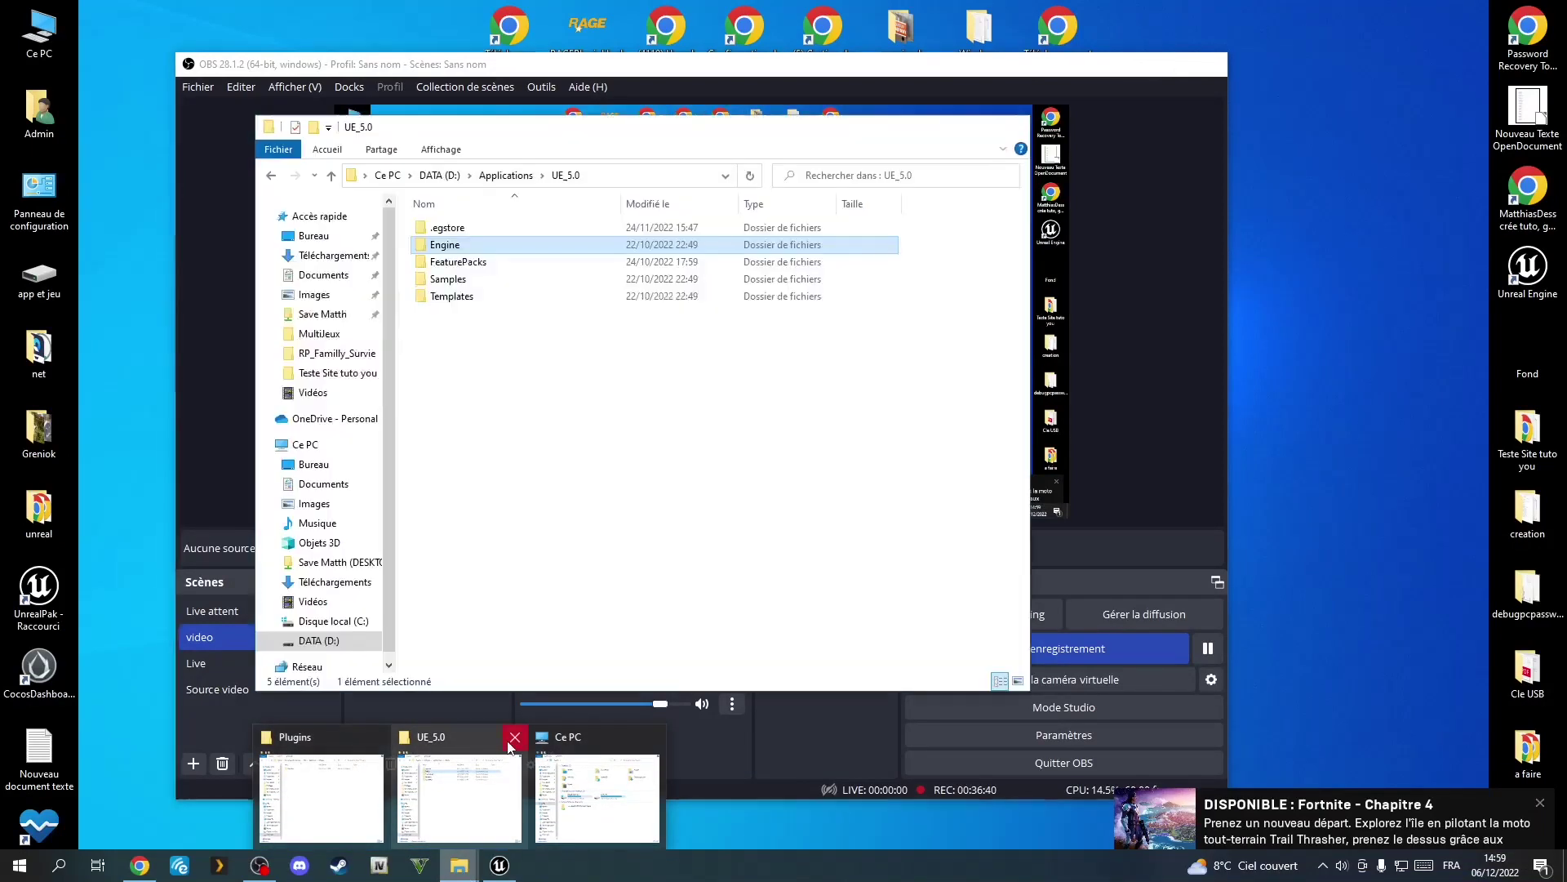
pyautogui.click(515, 737)
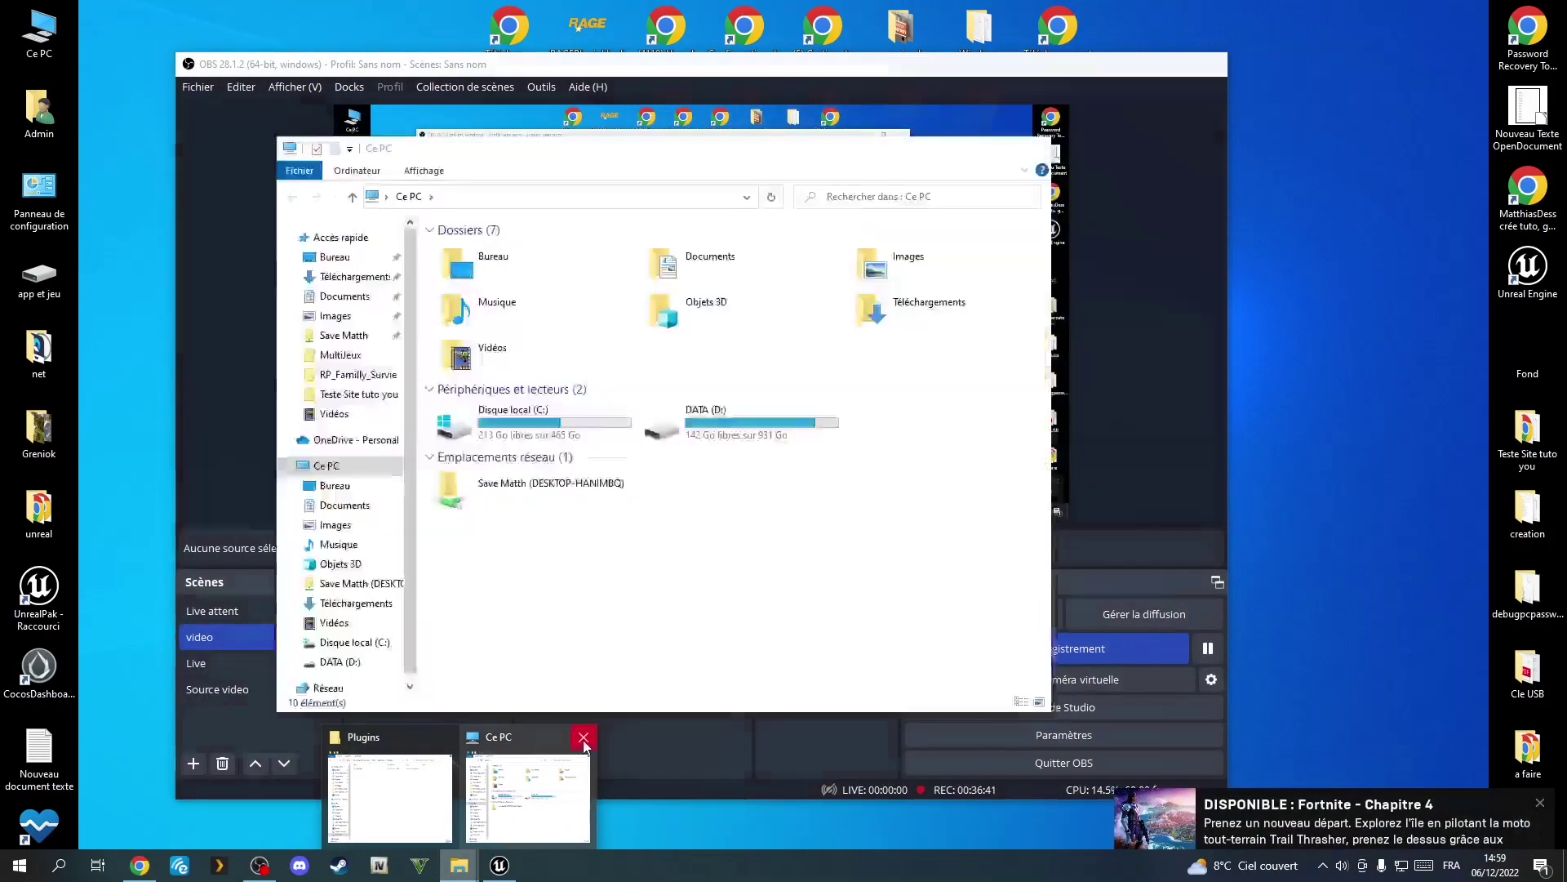
pyautogui.click(584, 734)
pyautogui.click(459, 796)
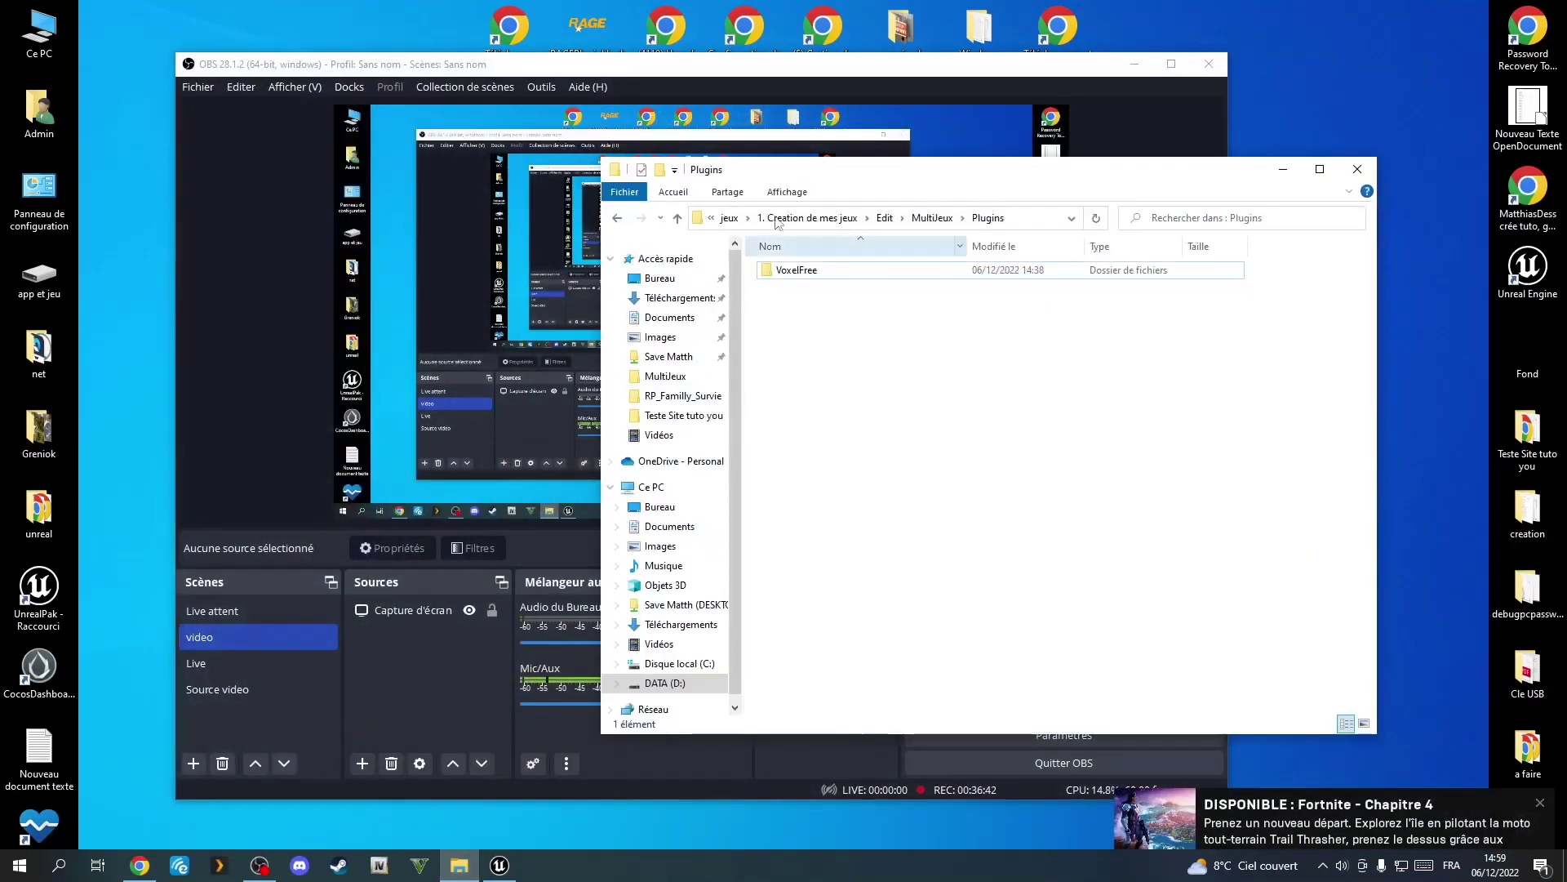
# Step: Go up to MultiJeux, reopen its Plugins folder to confirm VoxelFree, then close the window
pyautogui.click(931, 218)
pyautogui.click(927, 219)
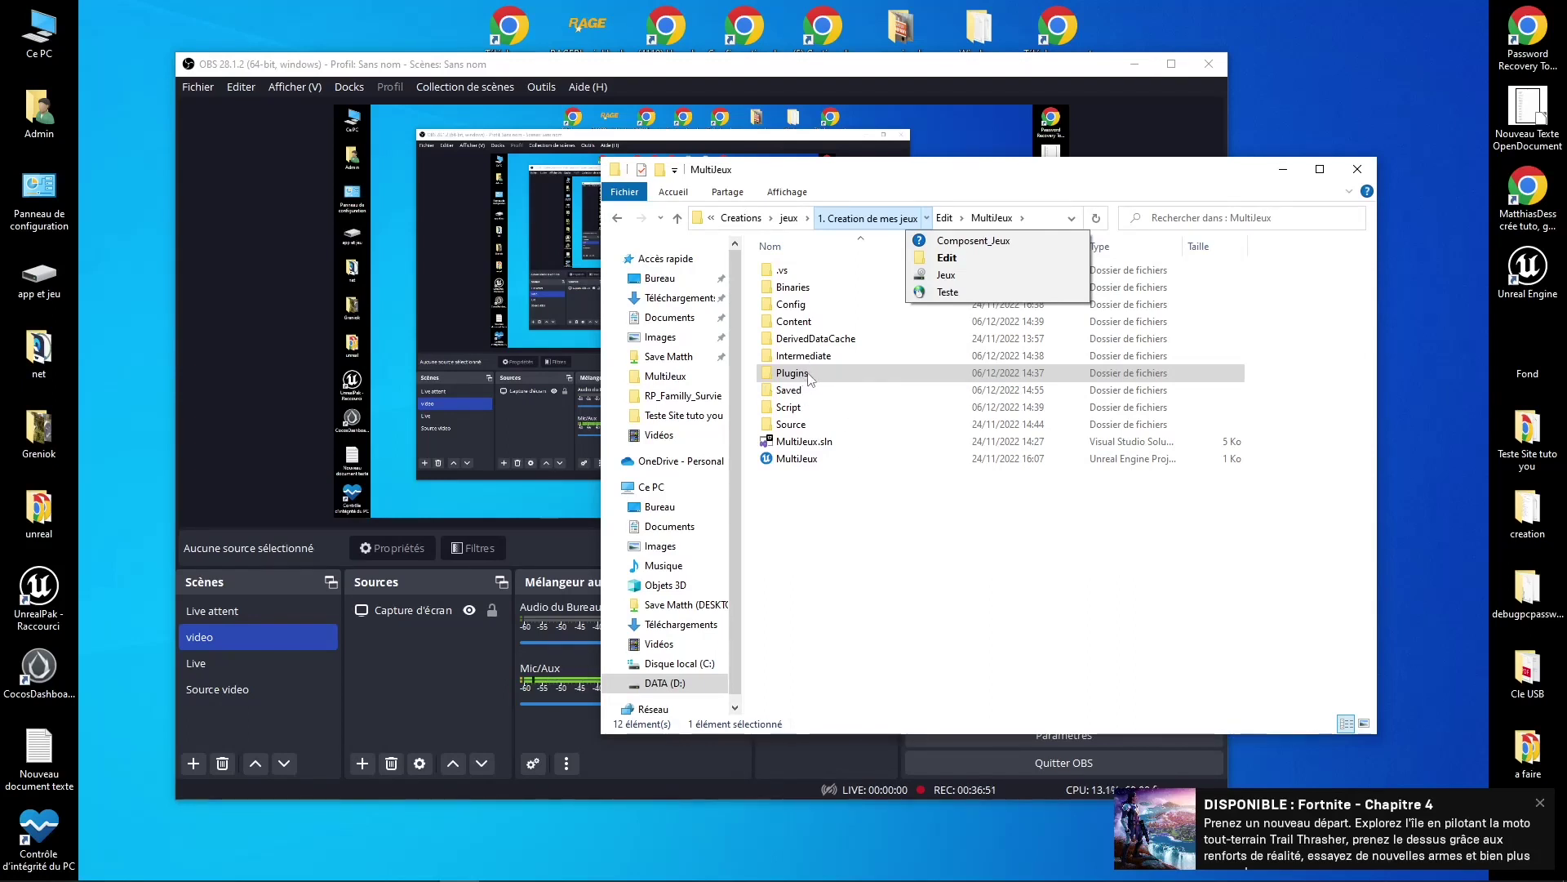
pyautogui.click(812, 510)
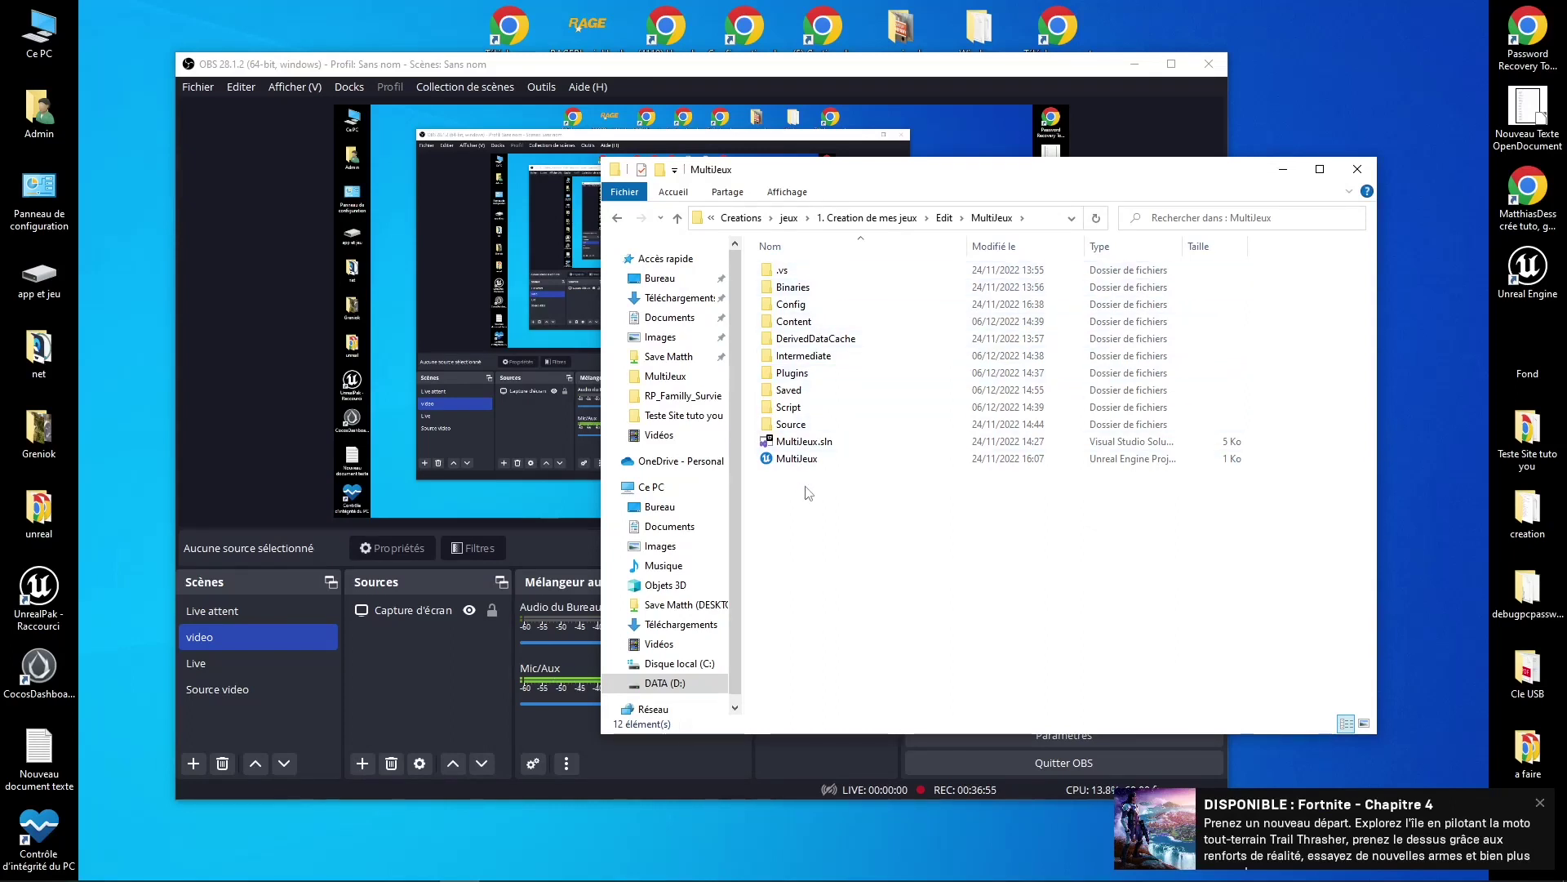
pyautogui.doubleClick(796, 372)
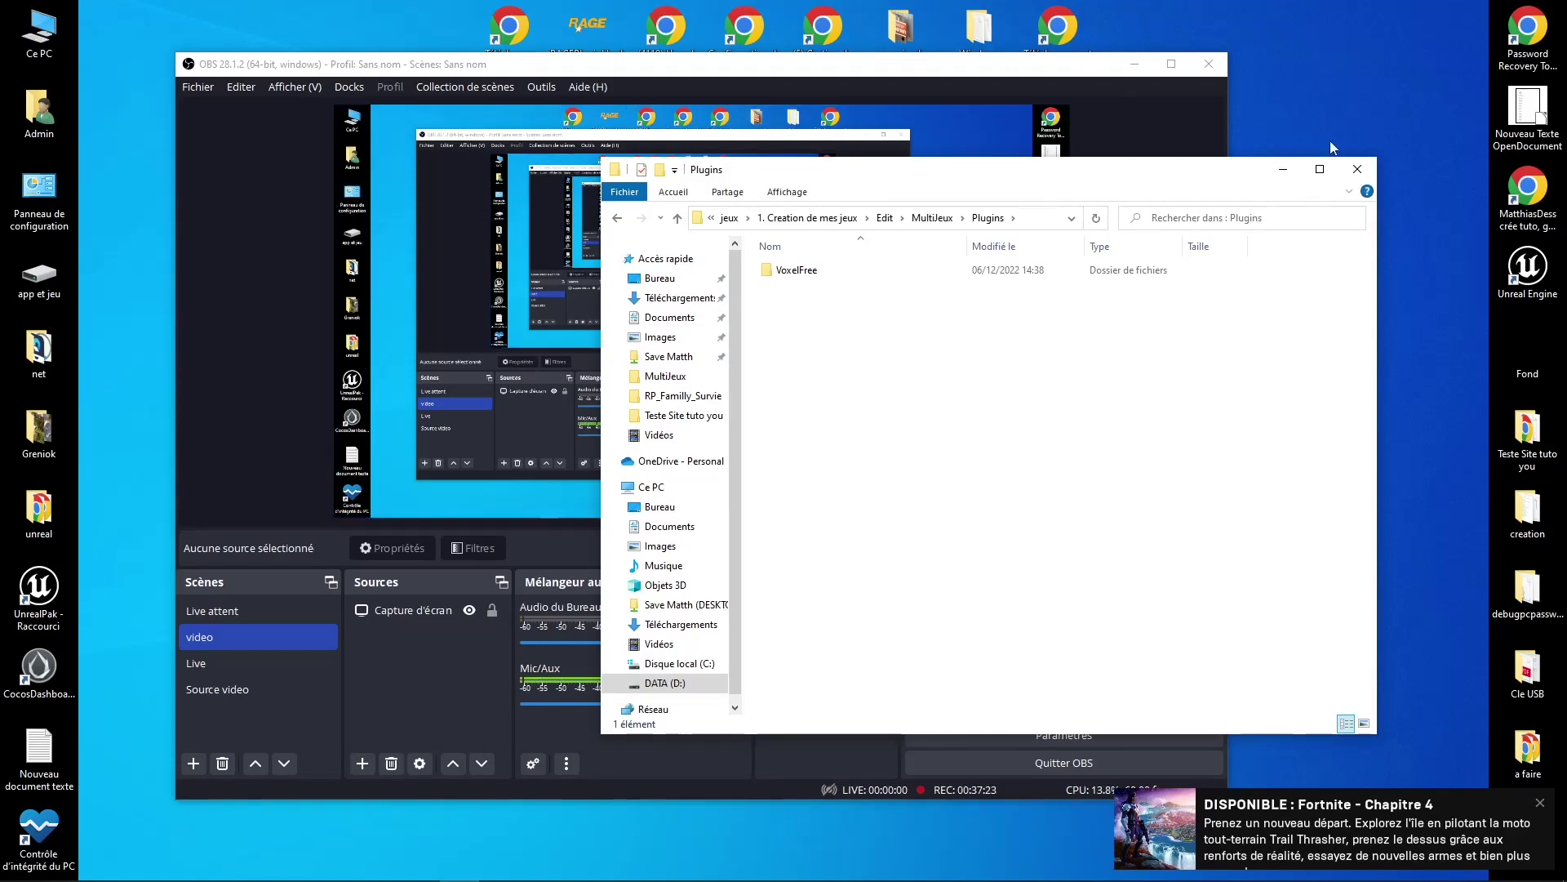
pyautogui.click(1358, 169)
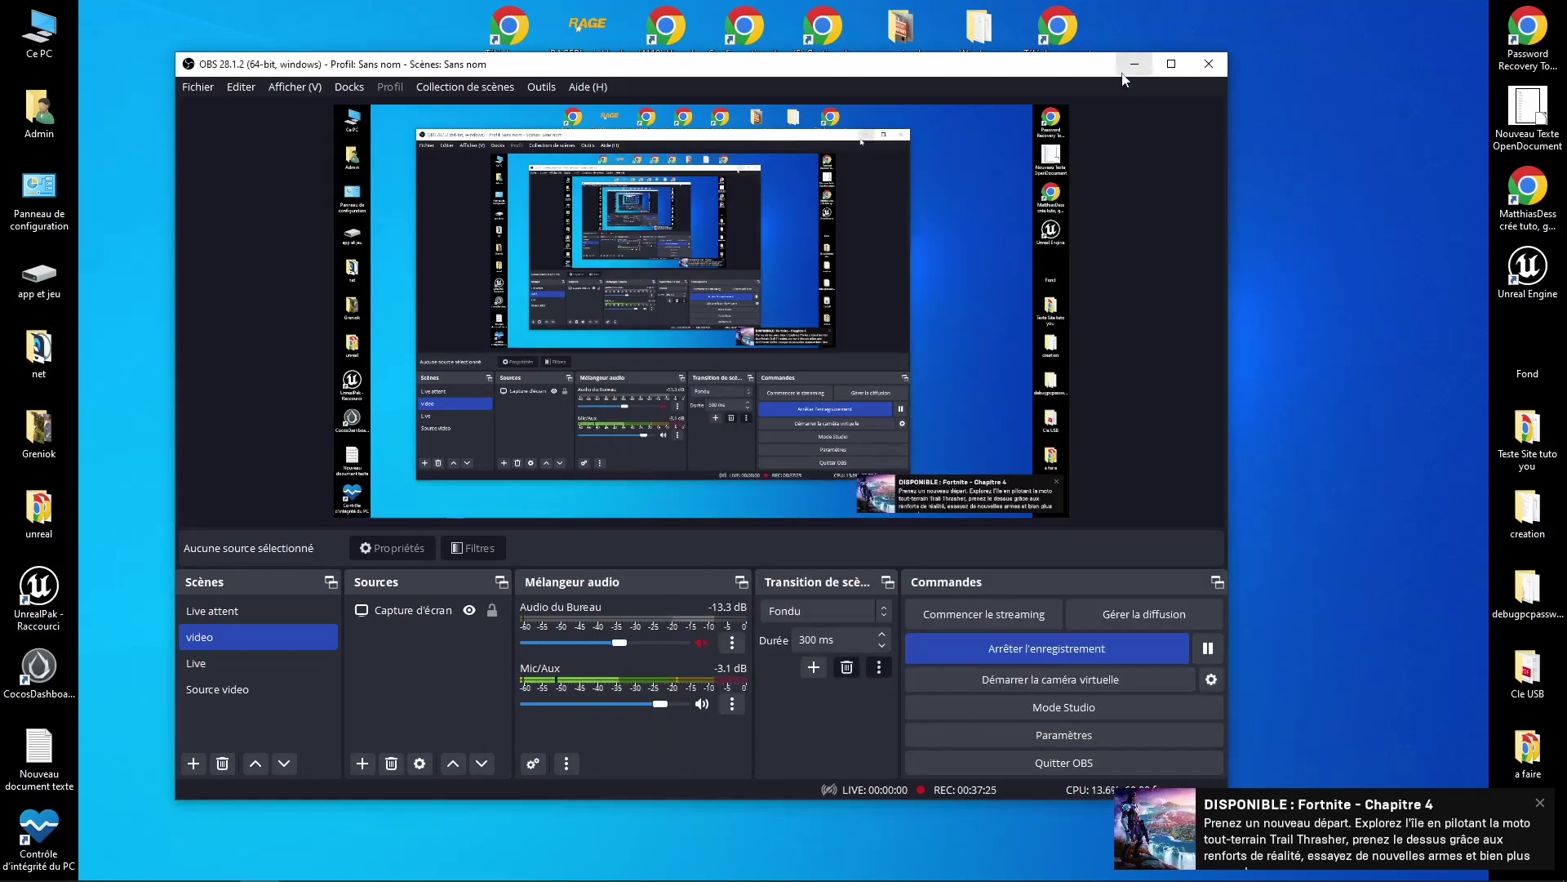